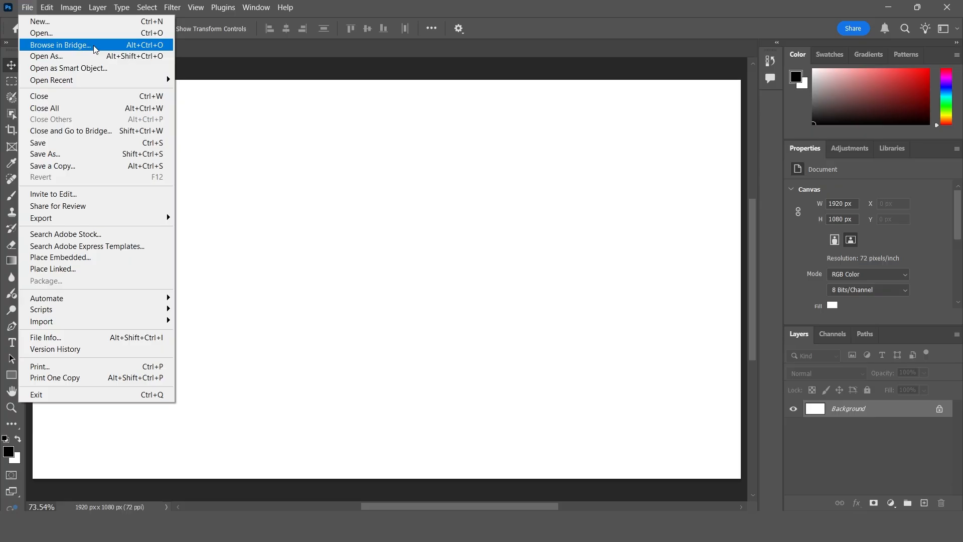
# Switch to Adobe Bridge to browse the files and open the Downloads folder from the Desktop.
pyautogui.click(94, 45)
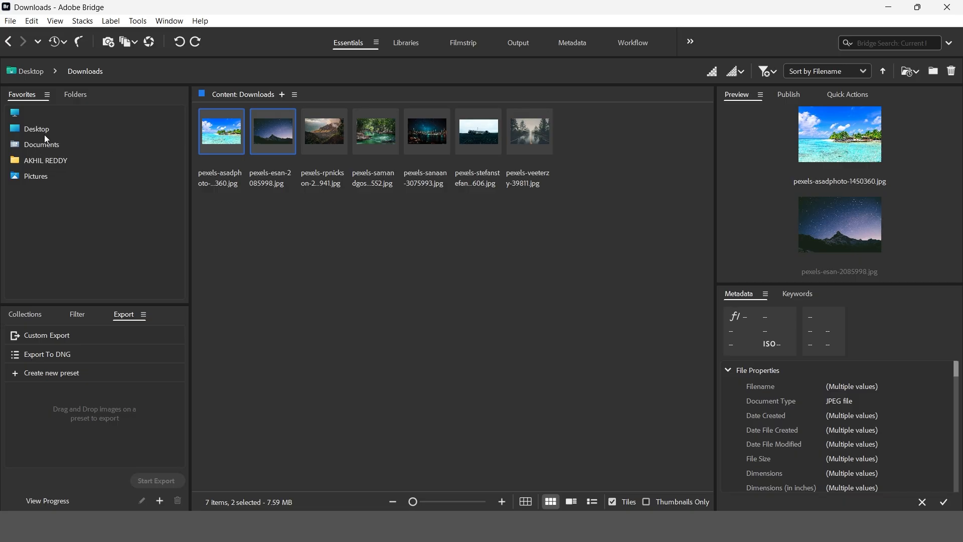
pyautogui.click(18, 119)
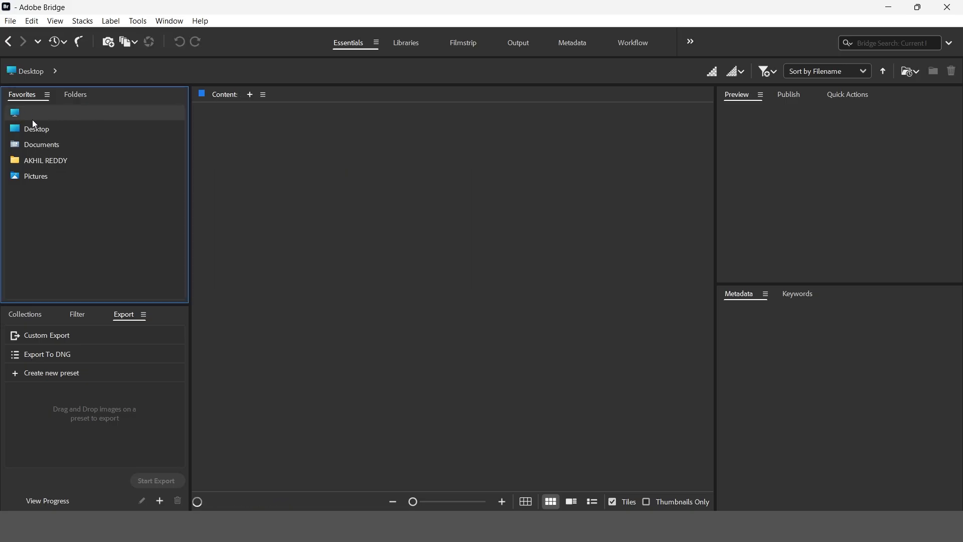
pyautogui.click(46, 132)
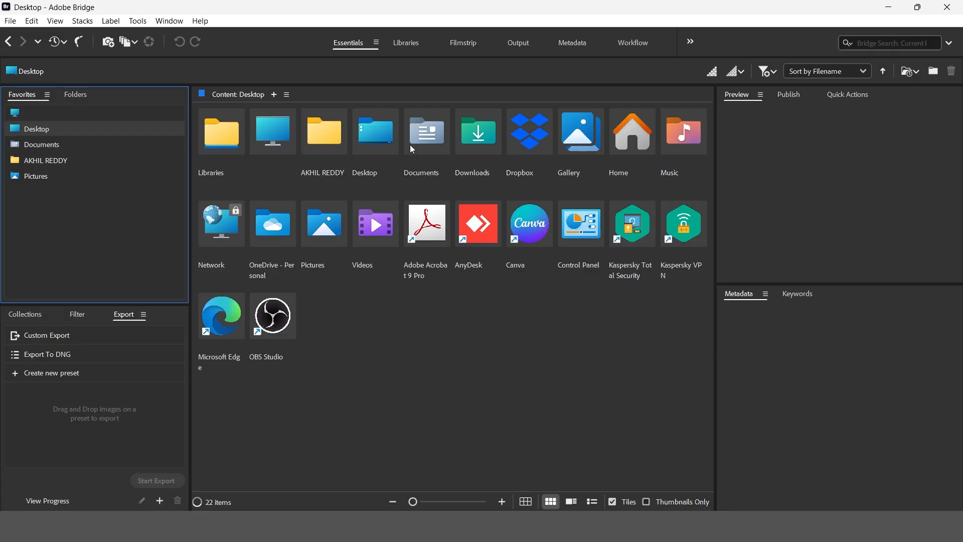
pyautogui.doubleClick(479, 138)
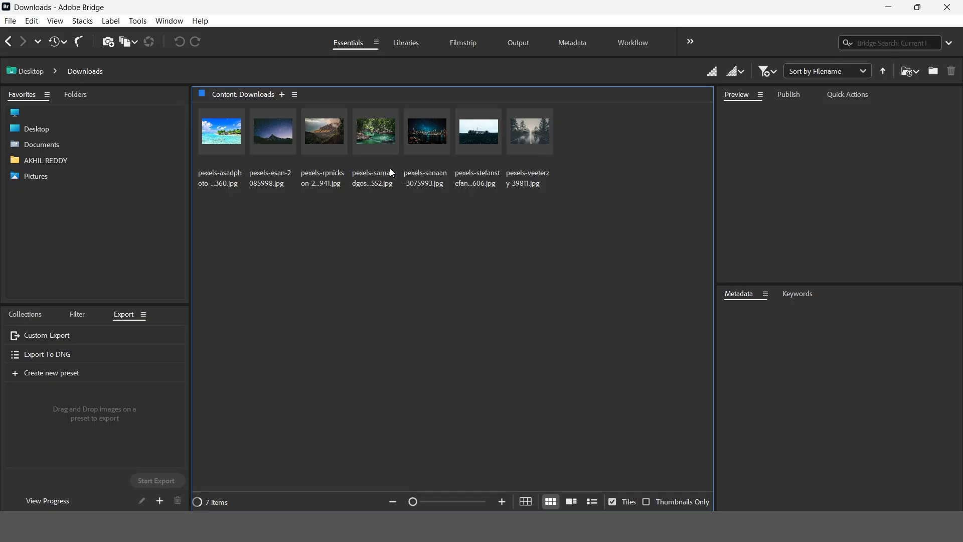
# Open the tropical beach image pexels-asadphoto-1450360.jpg from the Downloads folder.
pyautogui.click(217, 140)
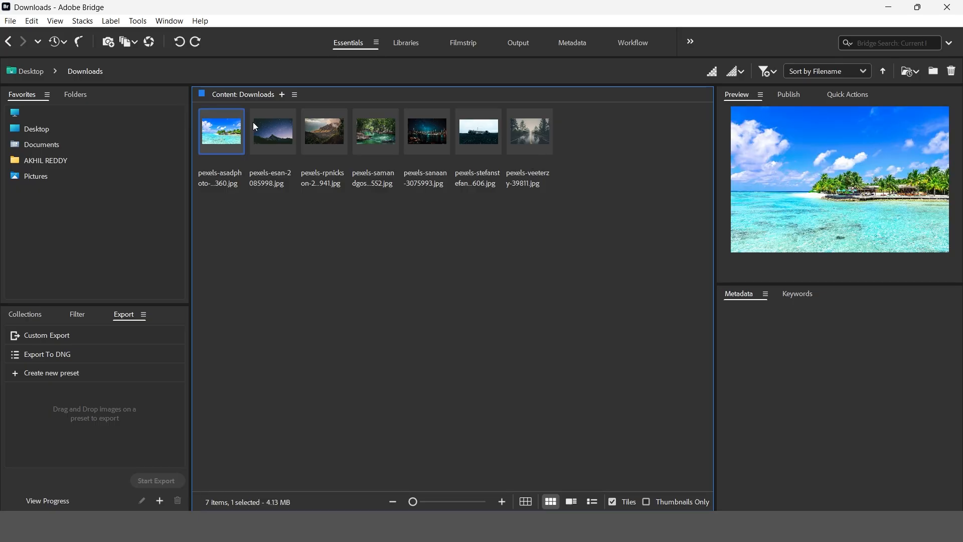
pyautogui.doubleClick(226, 136)
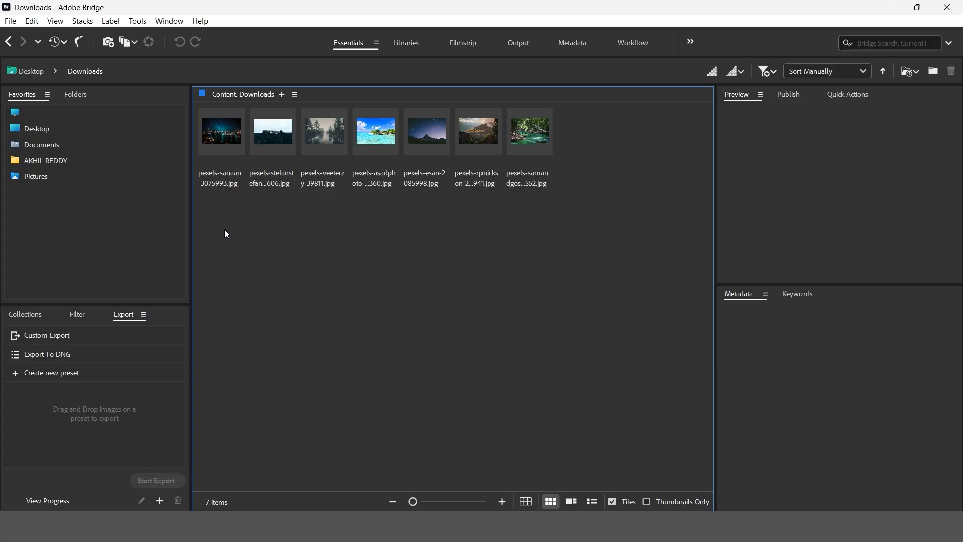
# Place the night skyline image pexels-sanaan-3075993.jpg into Untitled-1 as a new layer at 27% scale.
pyautogui.moveTo(224, 229); pyautogui.dragTo(333, 215)
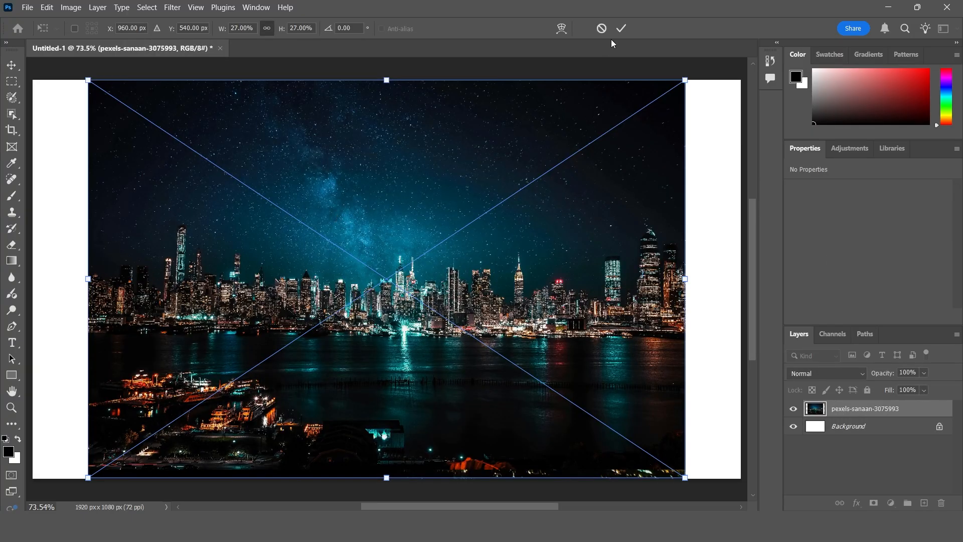
pyautogui.click(621, 29)
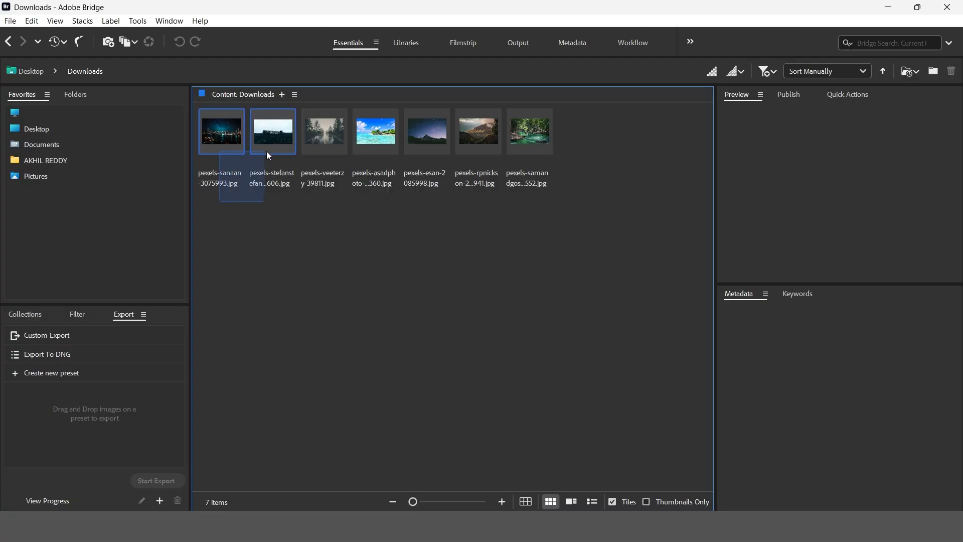
# Open the first two Bridge images, pexels-sanaan-3075993.jpg and pexels-stefanstefancik-919606.jpg, as separate Photoshop documents and return to Untitled-1.
pyautogui.keyDown('ctrl'); pyautogui.click(271, 144); pyautogui.keyUp('ctrl')
pyautogui.moveTo(270, 134); pyautogui.dragTo(233, 50)
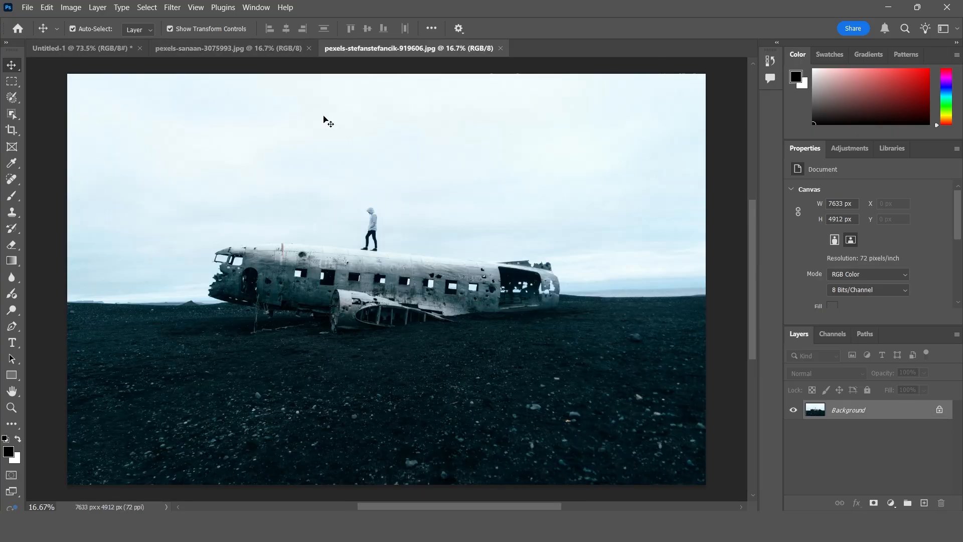
pyautogui.click(305, 54)
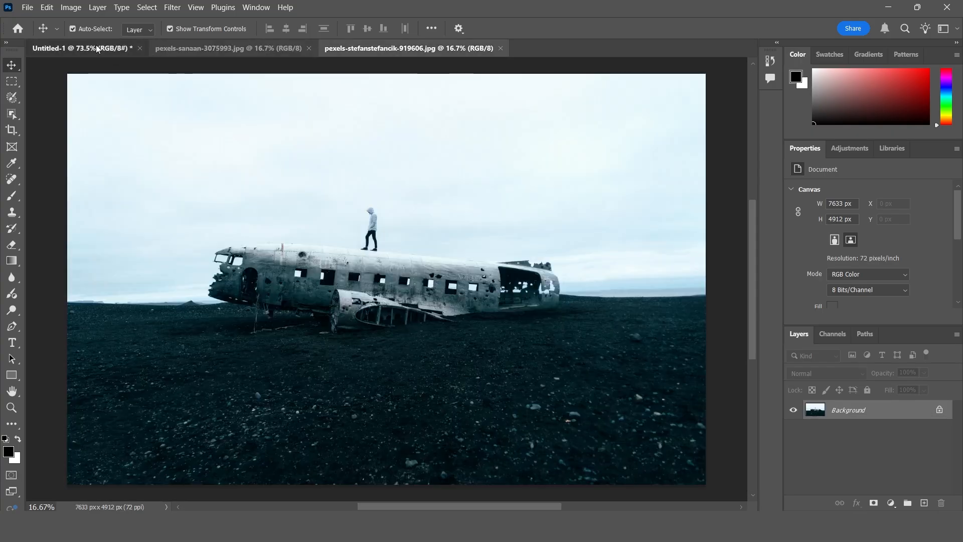
pyautogui.click(95, 44)
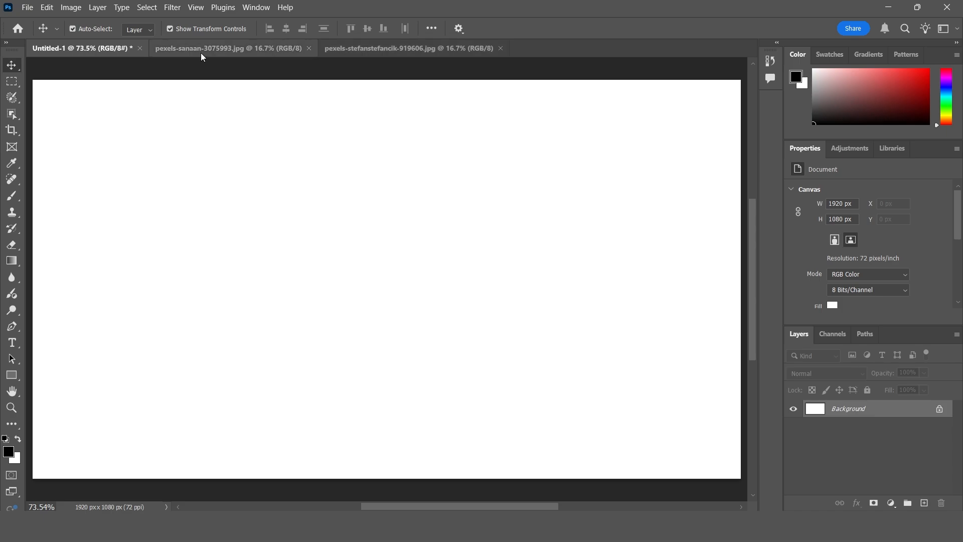
pyautogui.click(235, 46)
pyautogui.click(380, 47)
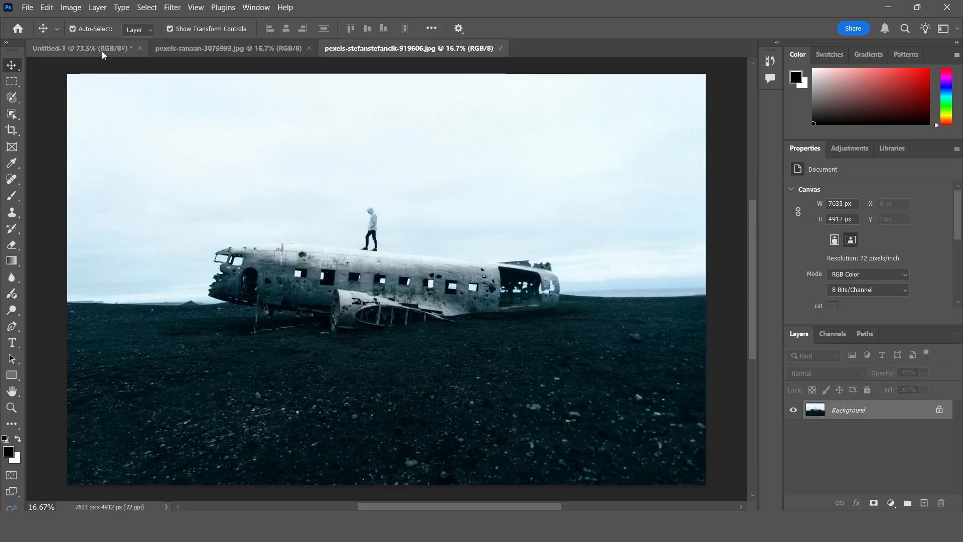
pyautogui.click(101, 49)
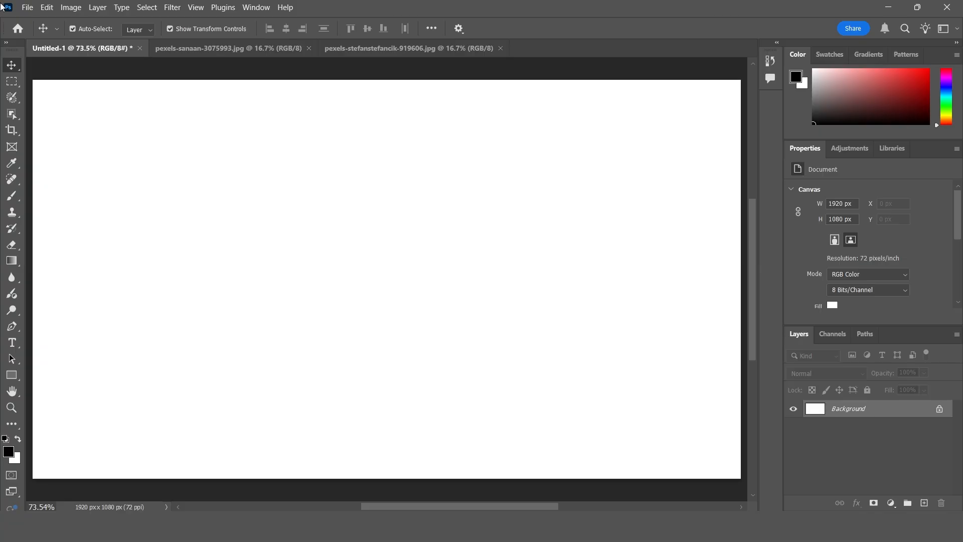
# Try to open pexels-samandgos-709552.jpg with Open As, using the Photoshop file format.
pyautogui.click(27, 8)
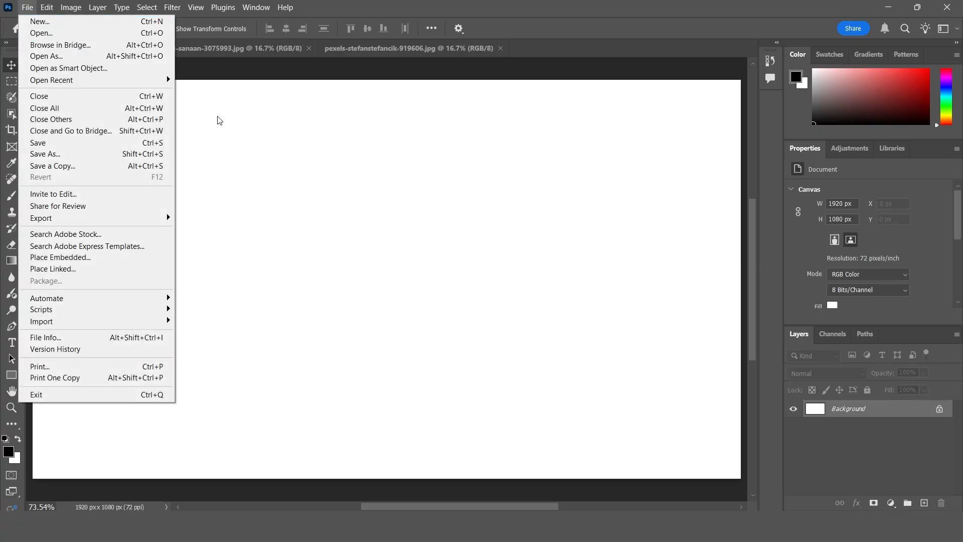
pyautogui.click(82, 57)
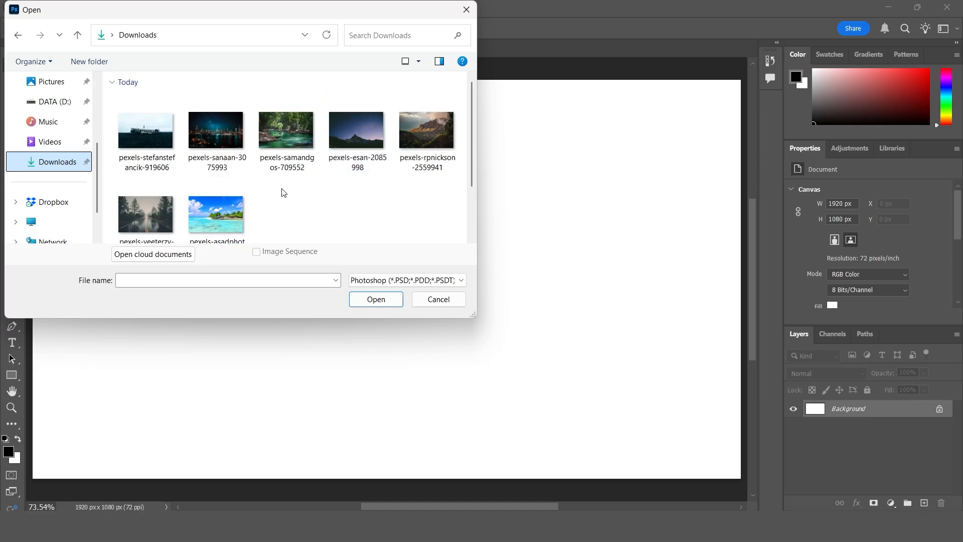
pyautogui.doubleClick(295, 128)
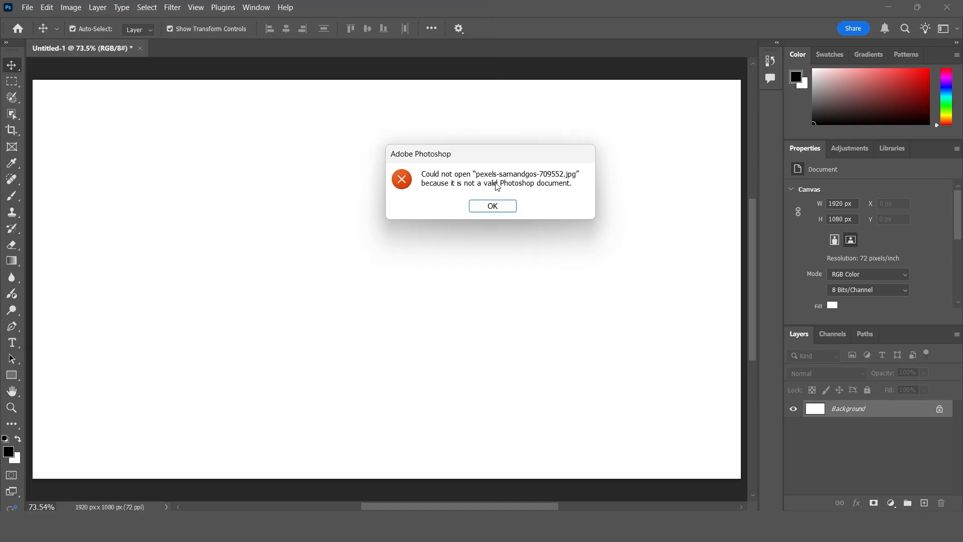
pyautogui.click(504, 209)
# Open pexels-stefanstefancik-919606.jpg from Downloads as a Smart Object.
pyautogui.click(24, 10)
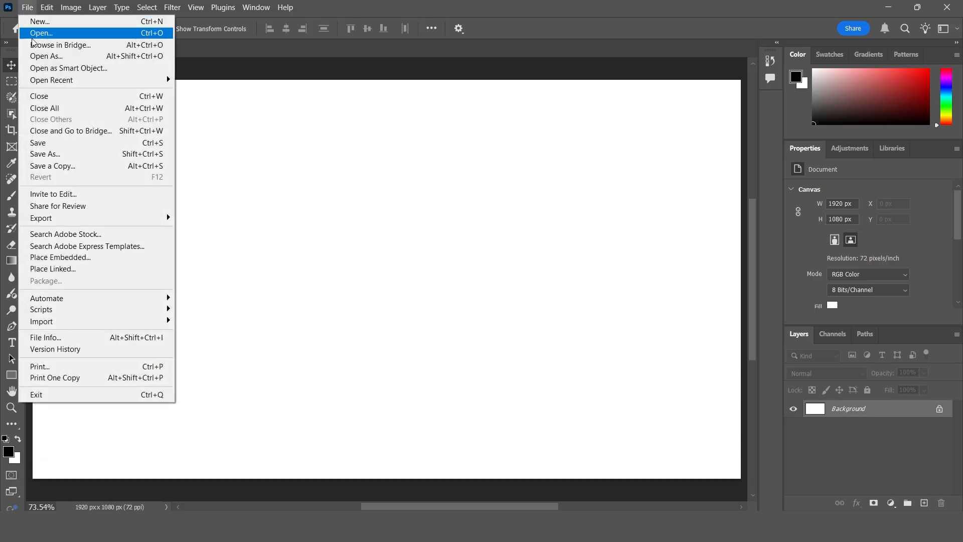
pyautogui.click(86, 68)
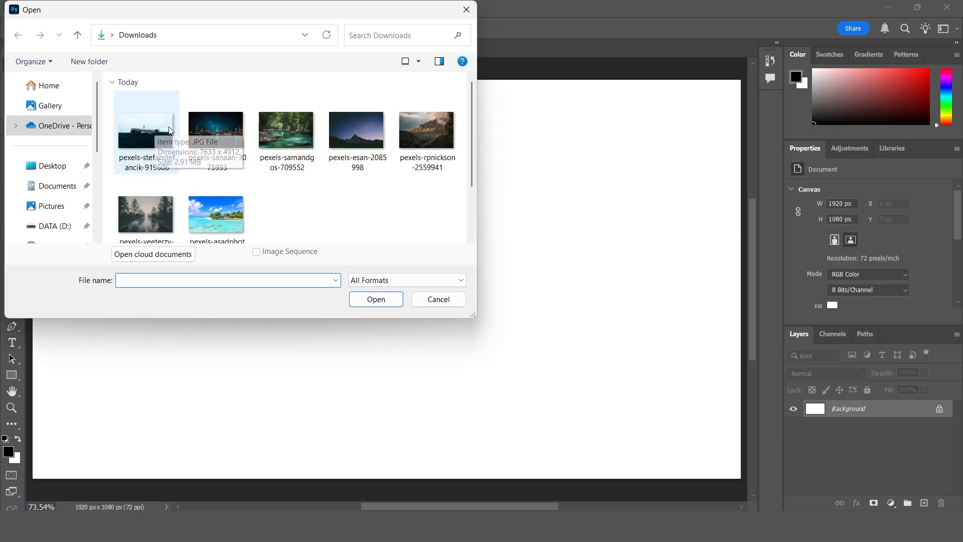
pyautogui.doubleClick(145, 122)
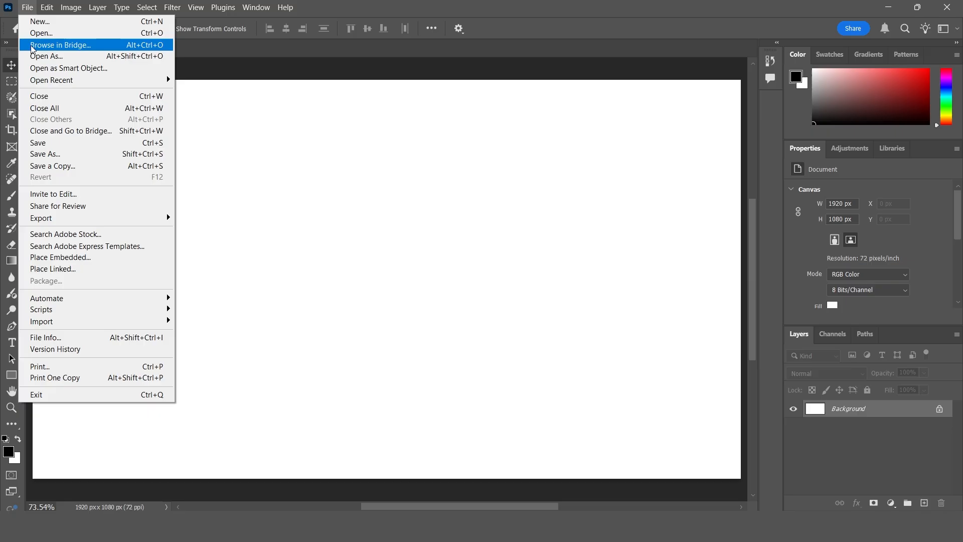
# Clear the list of recently opened files.
pyautogui.click(80, 48)
pyautogui.click(27, 7)
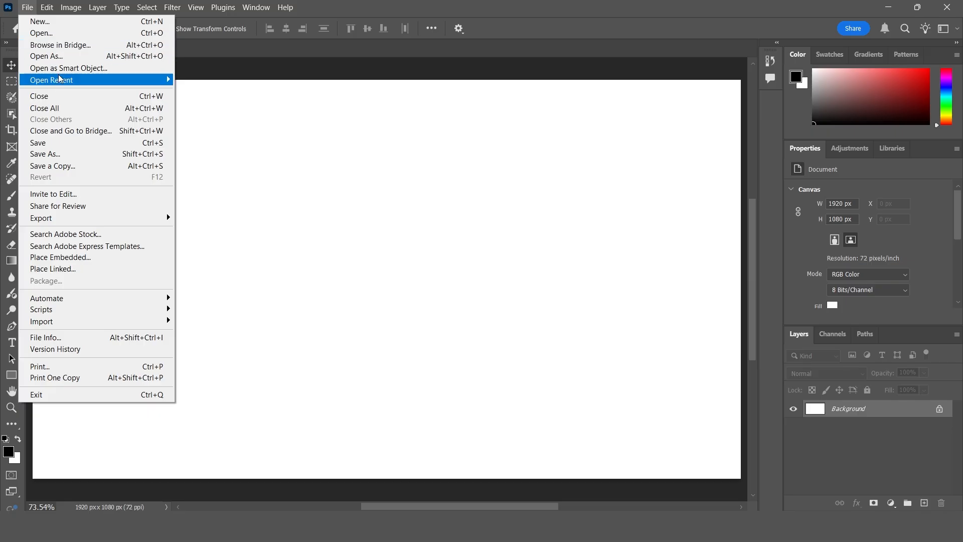
pyautogui.moveTo(70, 81)
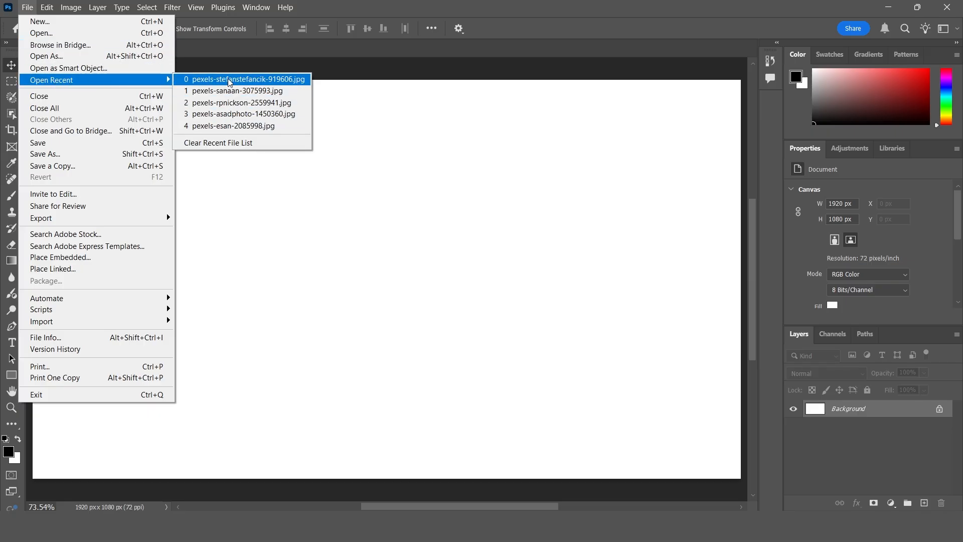
pyautogui.click(225, 146)
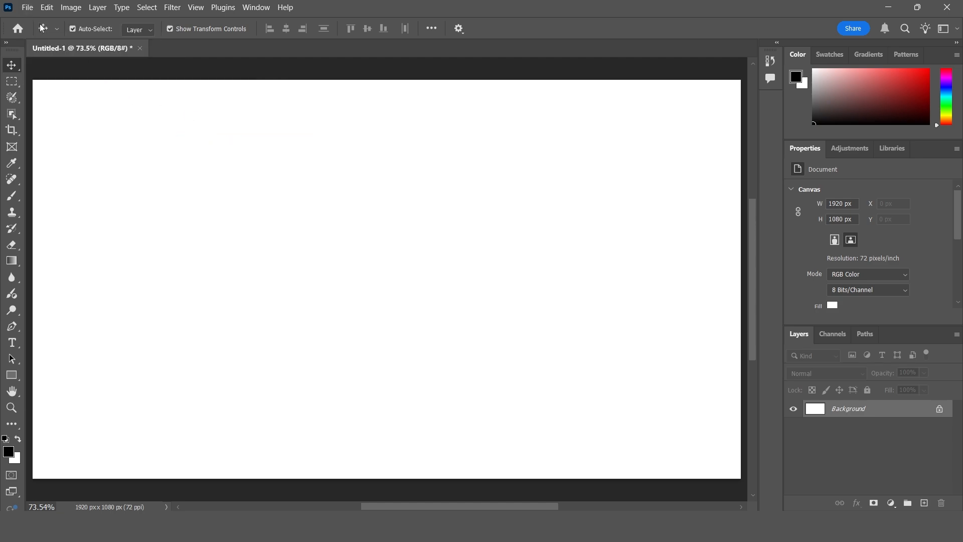
# Close only the night skyline document pexels-sanaan-3075993.jpg, leaving the other documents open.
pyautogui.click(28, 9)
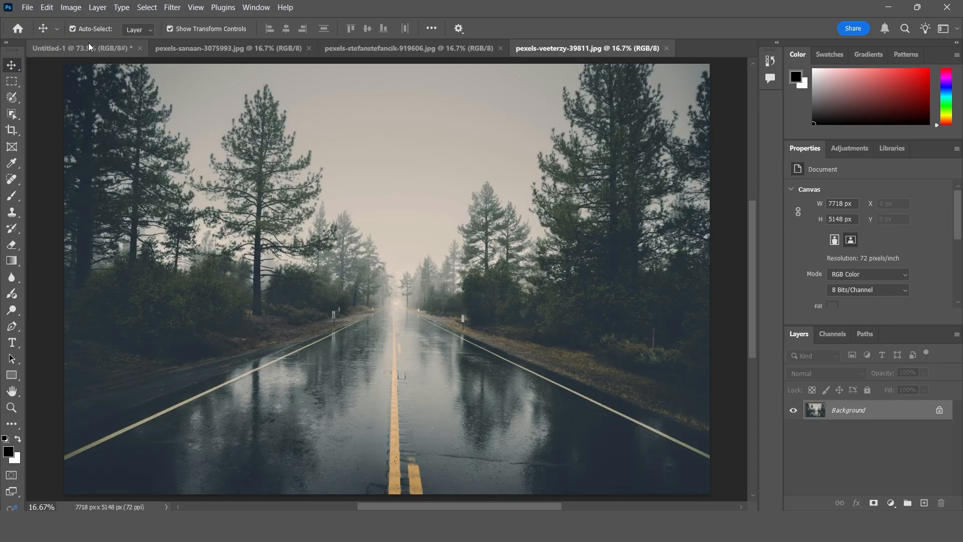
pyautogui.click(89, 45)
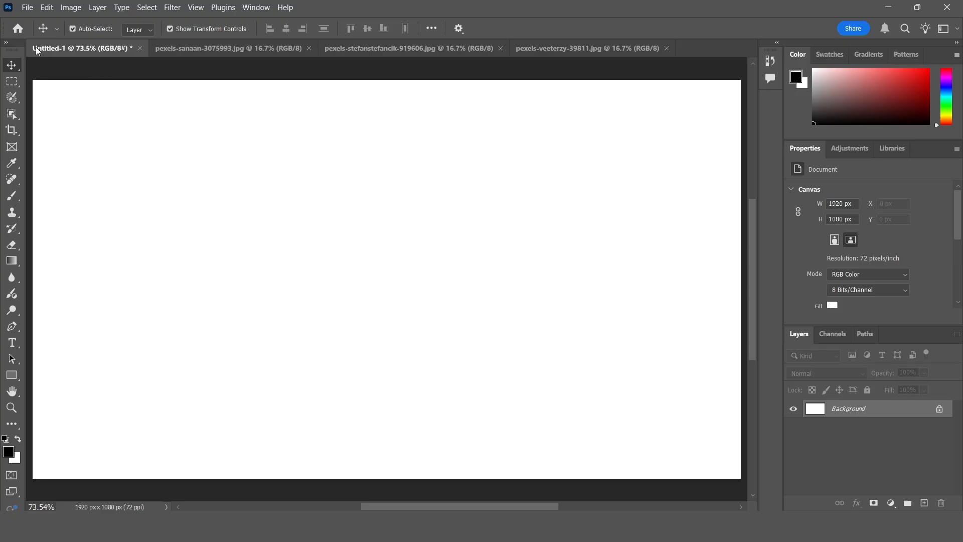
pyautogui.click(219, 50)
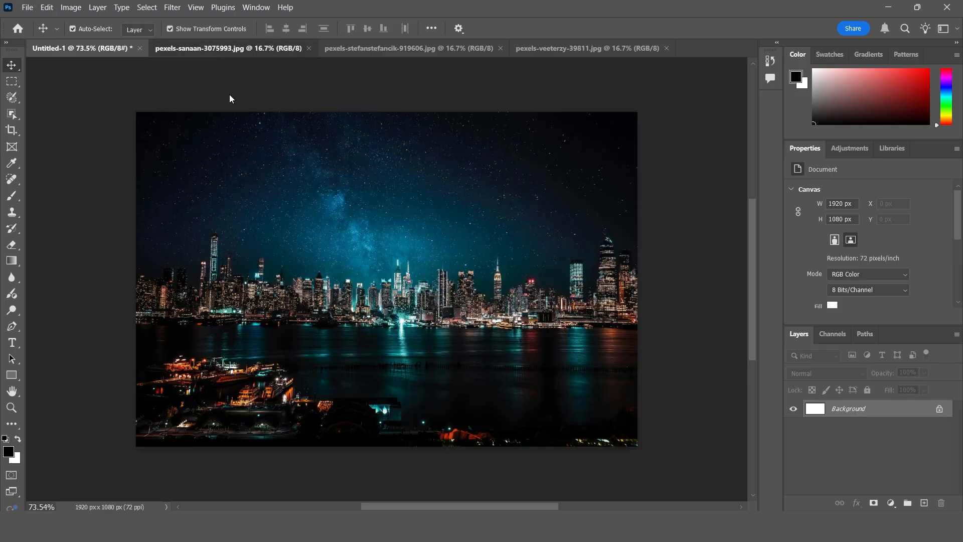
pyautogui.click(27, 7)
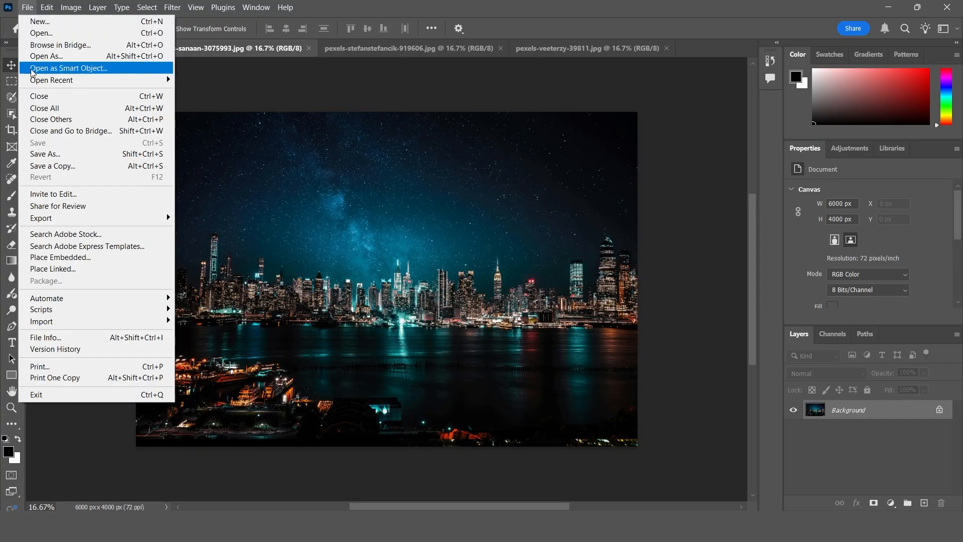
pyautogui.click(61, 94)
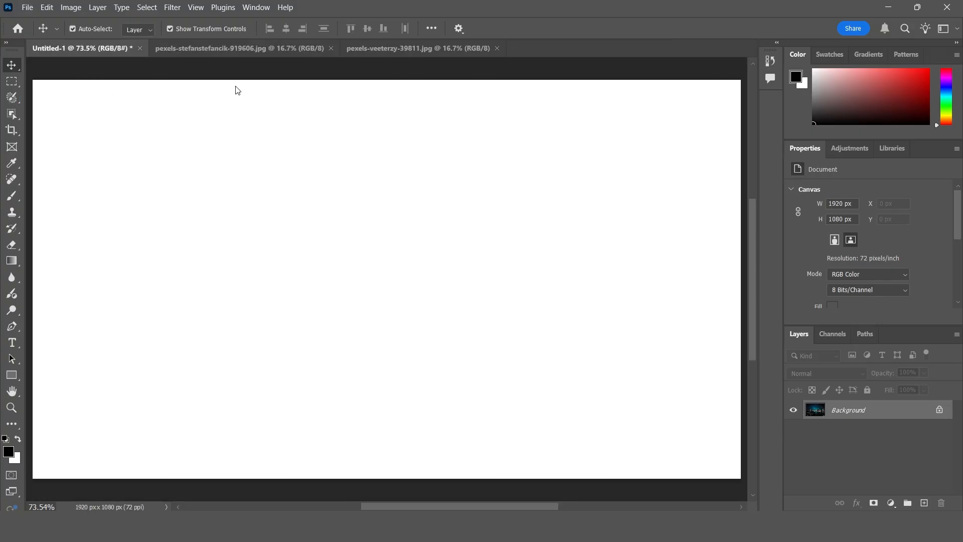
# Close all open documents at once, discarding the changes to Untitled-1.
pyautogui.click(227, 53)
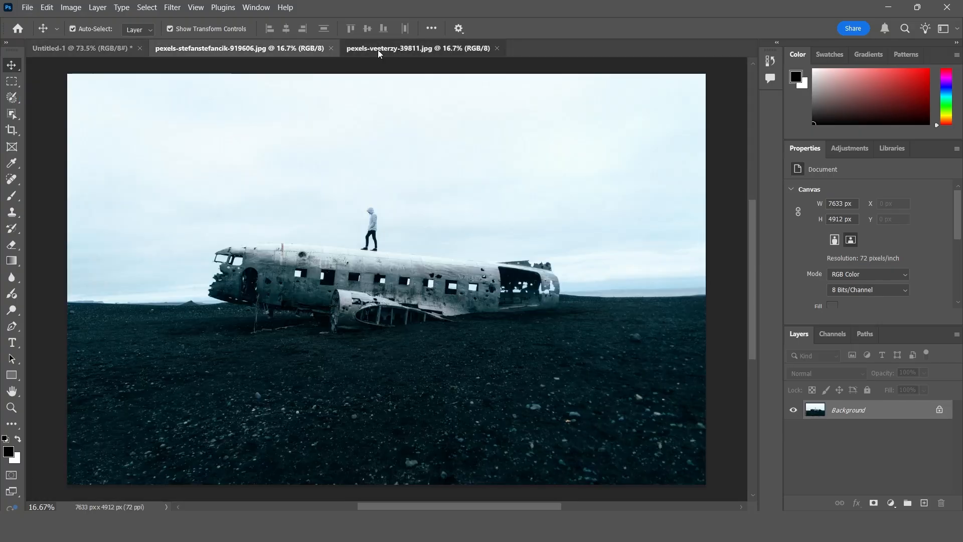
pyautogui.click(378, 49)
pyautogui.click(260, 50)
pyautogui.click(114, 50)
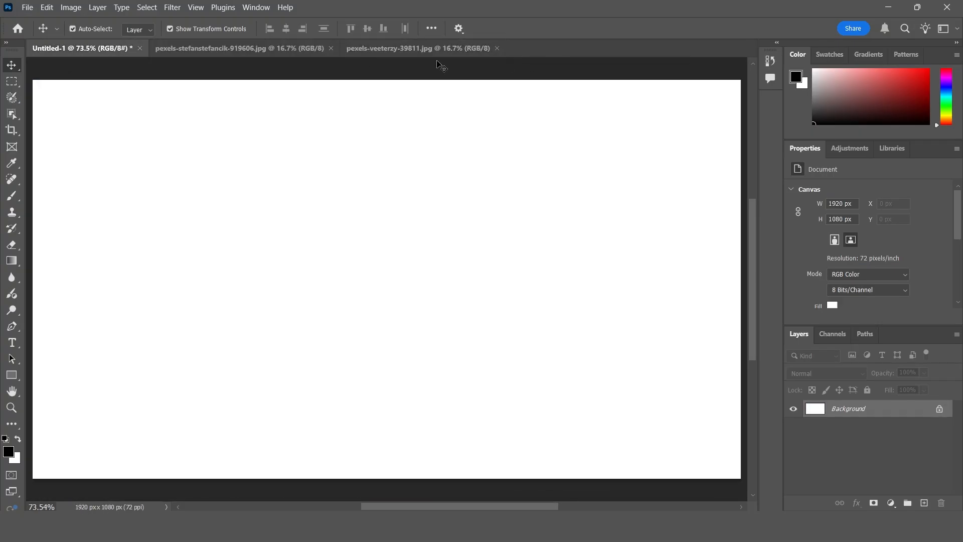
pyautogui.click(25, 8)
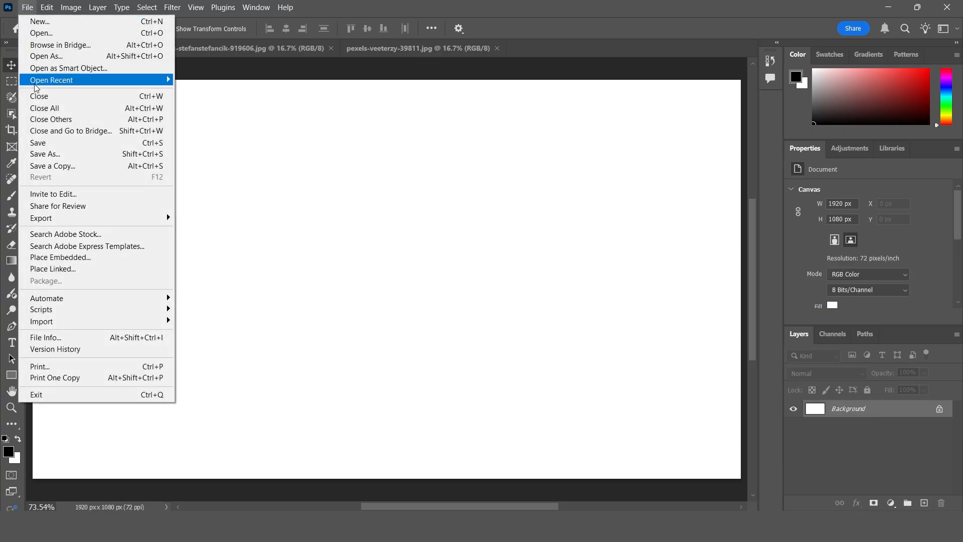
pyautogui.click(60, 108)
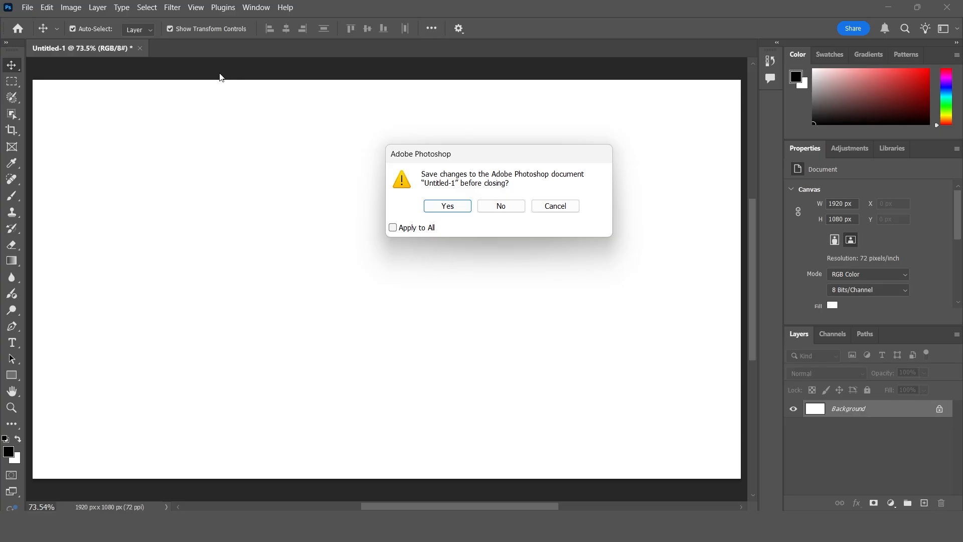
pyautogui.click(501, 206)
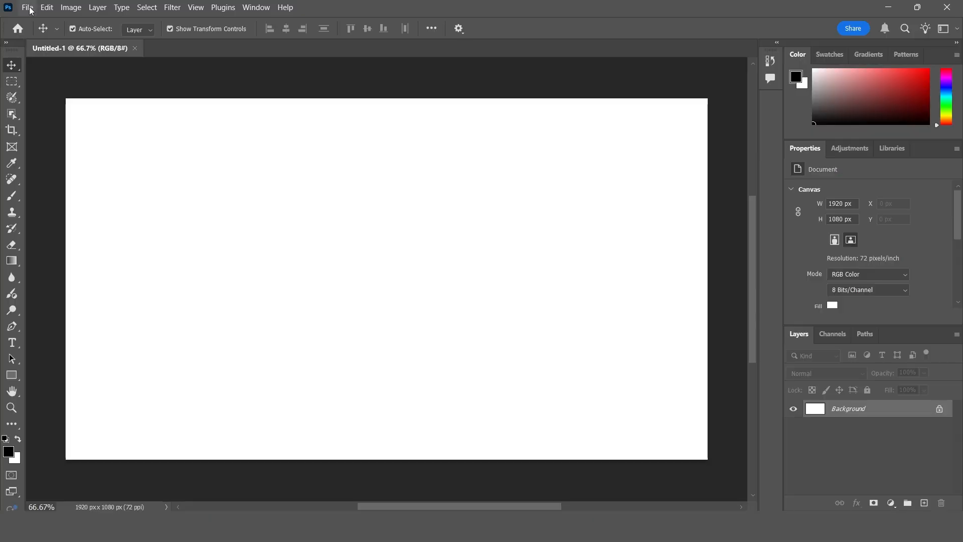
pyautogui.click(28, 7)
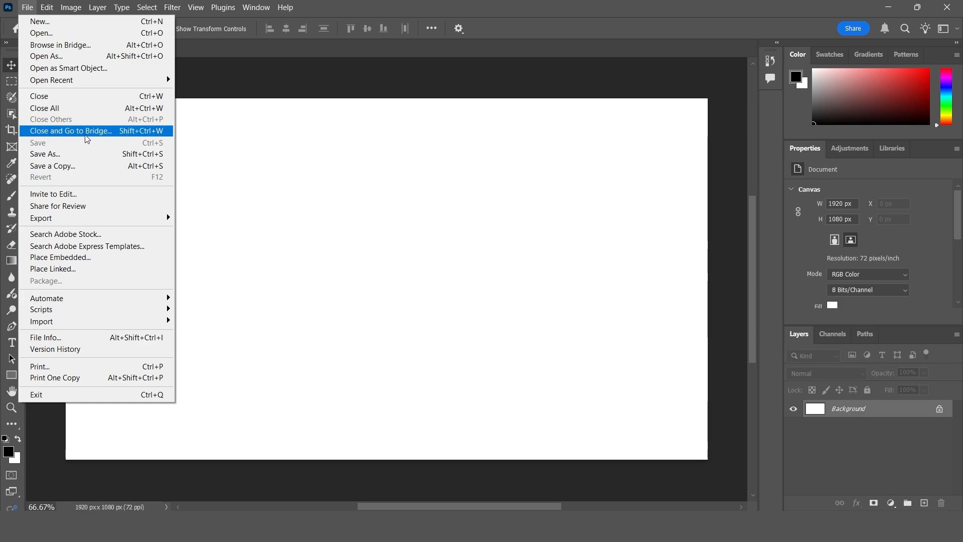
pyautogui.click(118, 131)
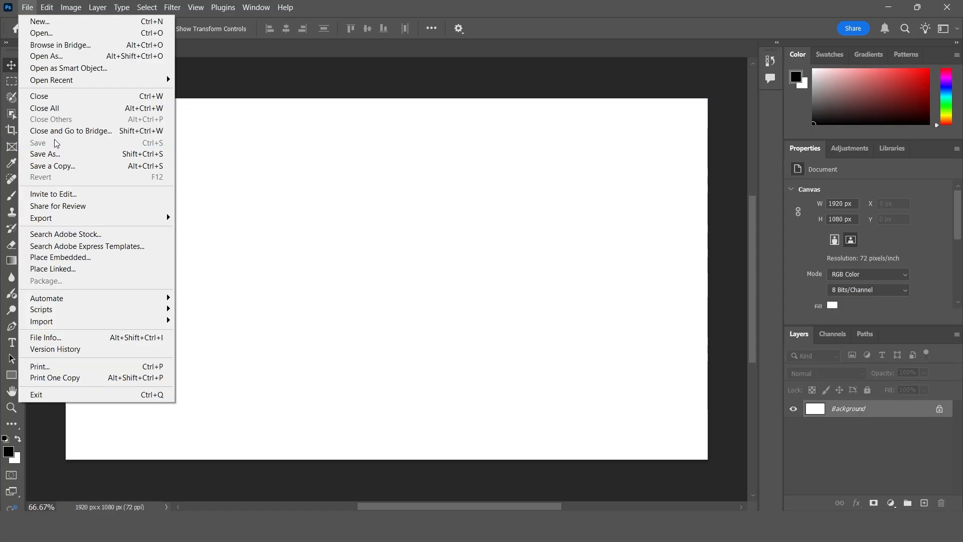
pyautogui.click(263, 160)
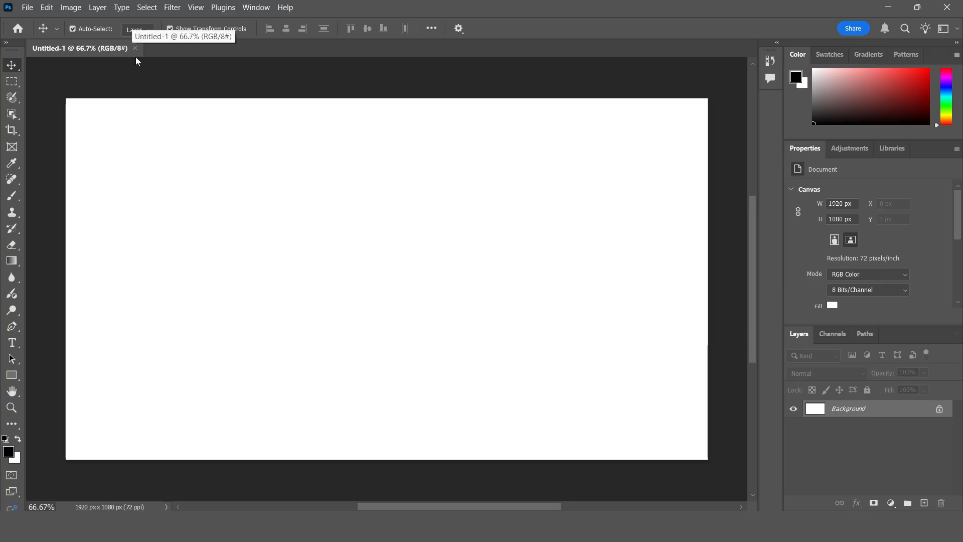
pyautogui.click(26, 9)
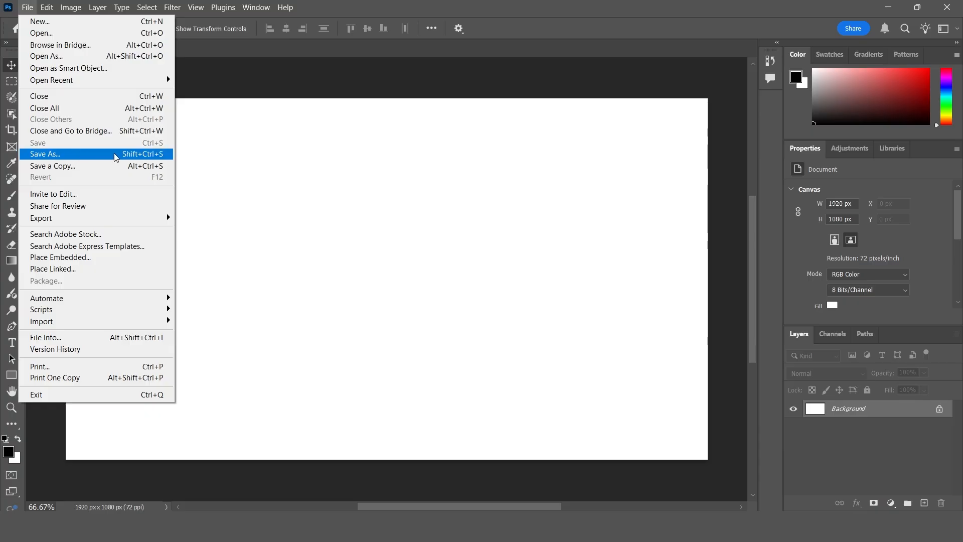
pyautogui.click(295, 157)
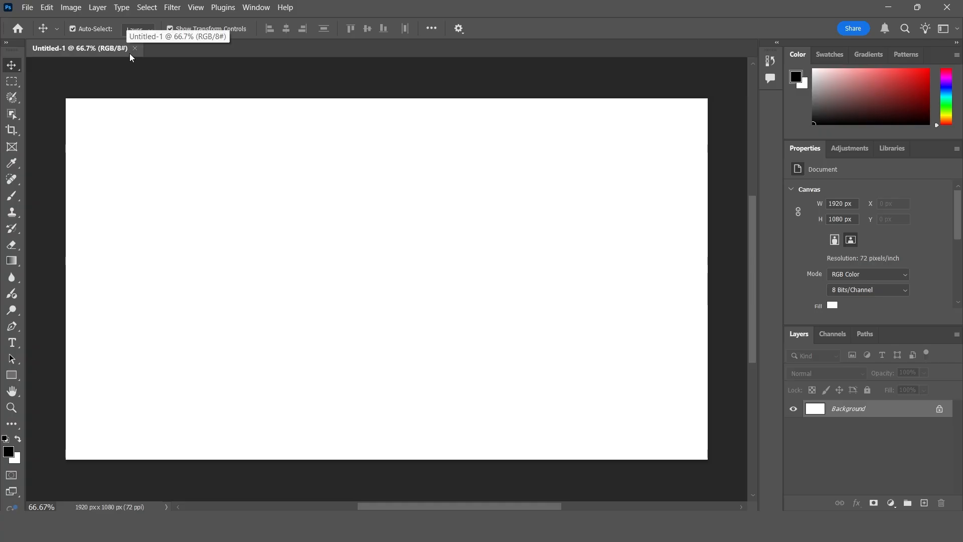
# Set the foreground colour to red, hex ff0000.
pyautogui.click(10, 451)
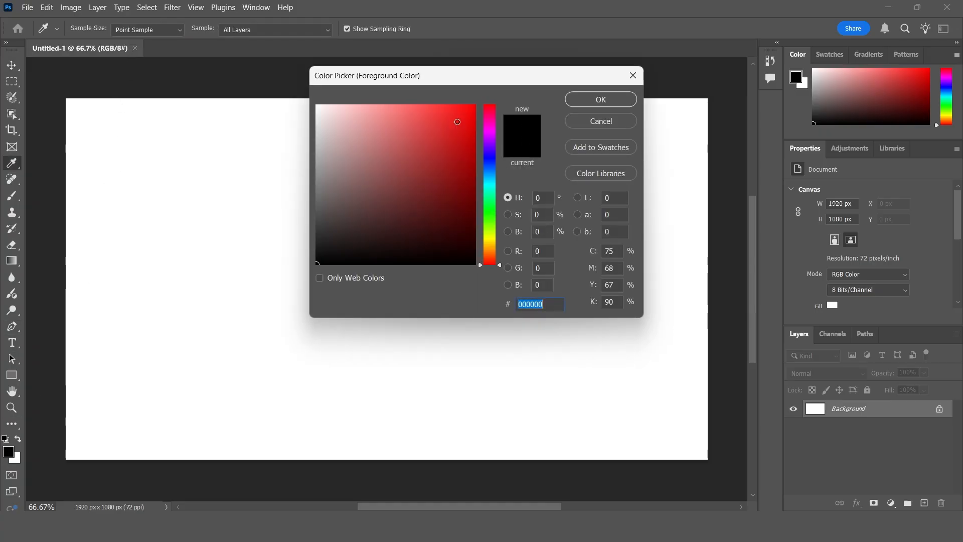
pyautogui.write('ff0000')
pyautogui.click(597, 99)
pyautogui.press('v')
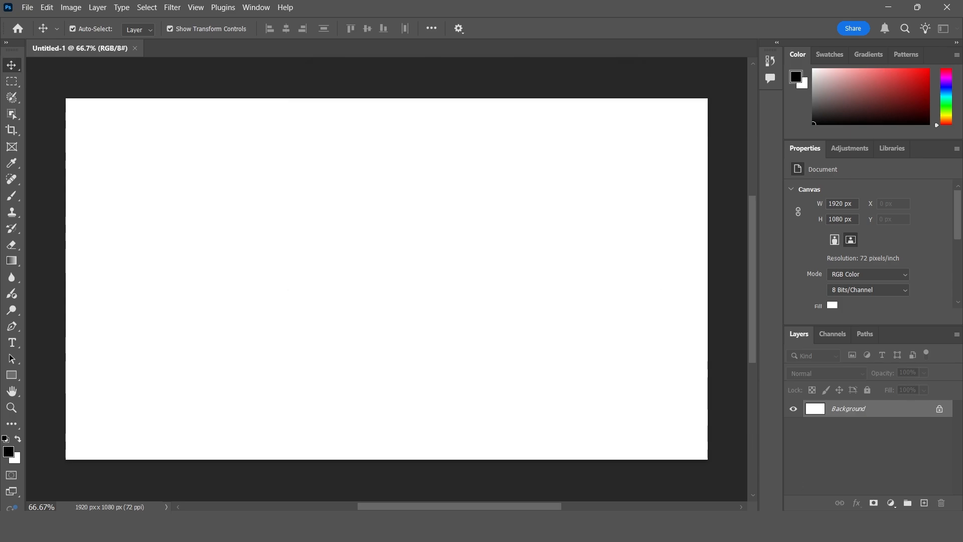
# Add a new layer and brush a slightly curved red stroke about 695 px wide across the canvas's upper area.
pyautogui.click(923, 503)
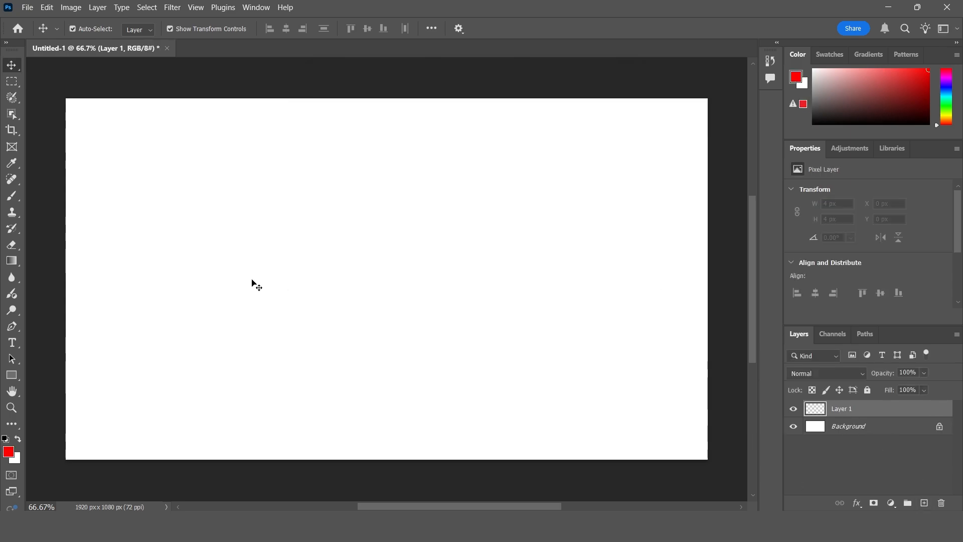
pyautogui.click(11, 196)
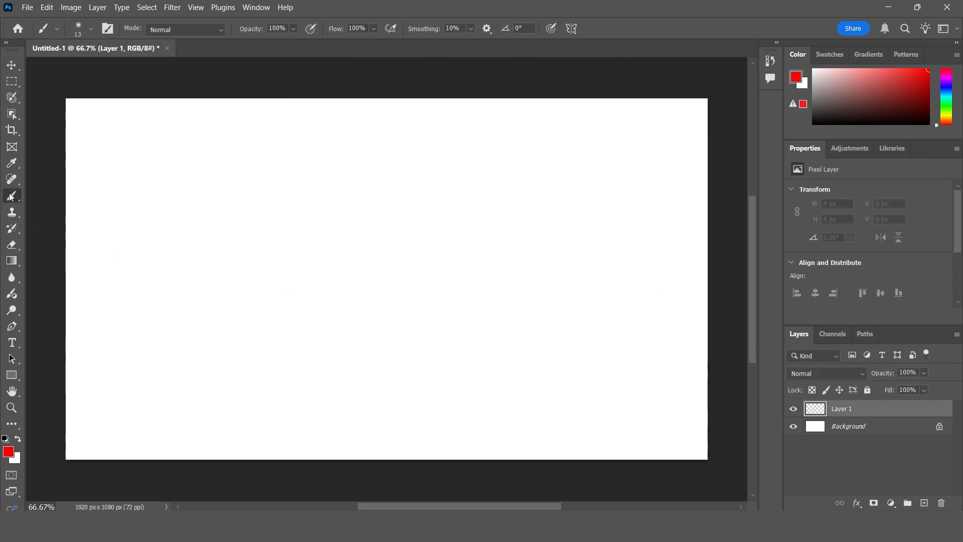
pyautogui.moveTo(204, 170); pyautogui.dragTo(434, 189)
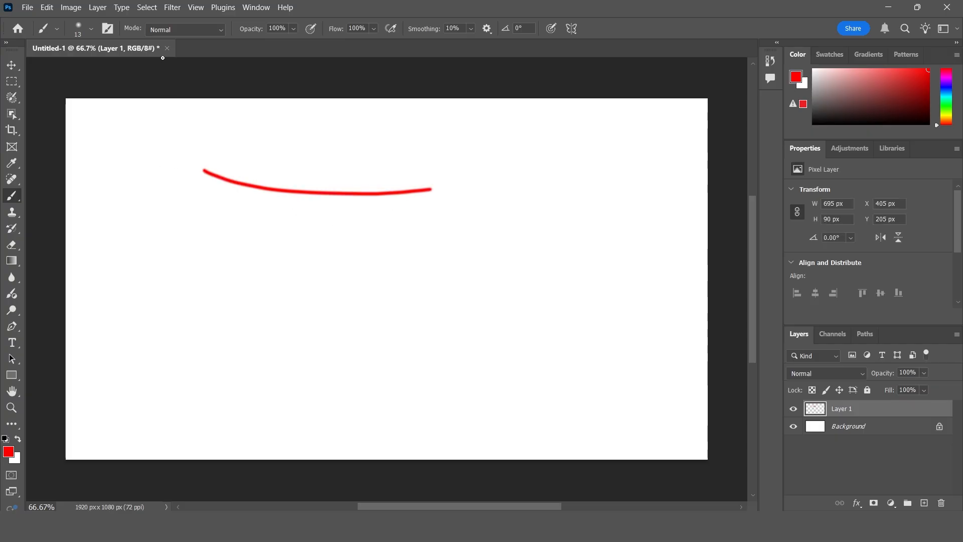
# Save the document to Downloads as a Photoshop file named red line, then switch to the Move tool.
pyautogui.click(26, 8)
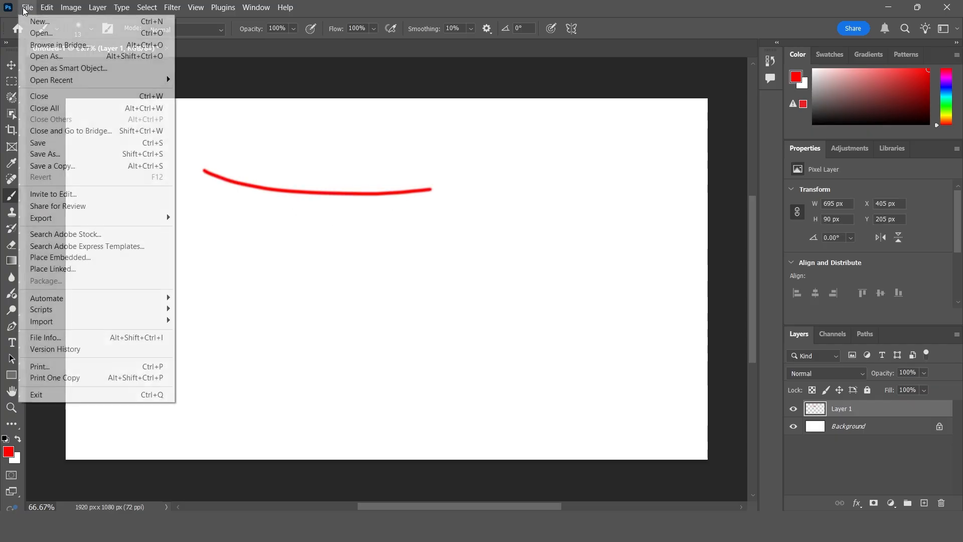
pyautogui.click(61, 157)
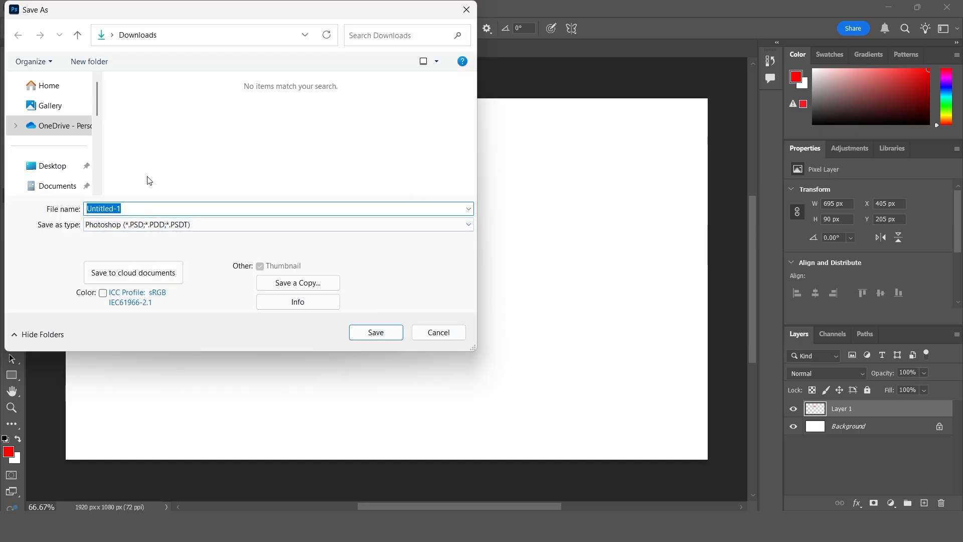
pyautogui.write('red line')
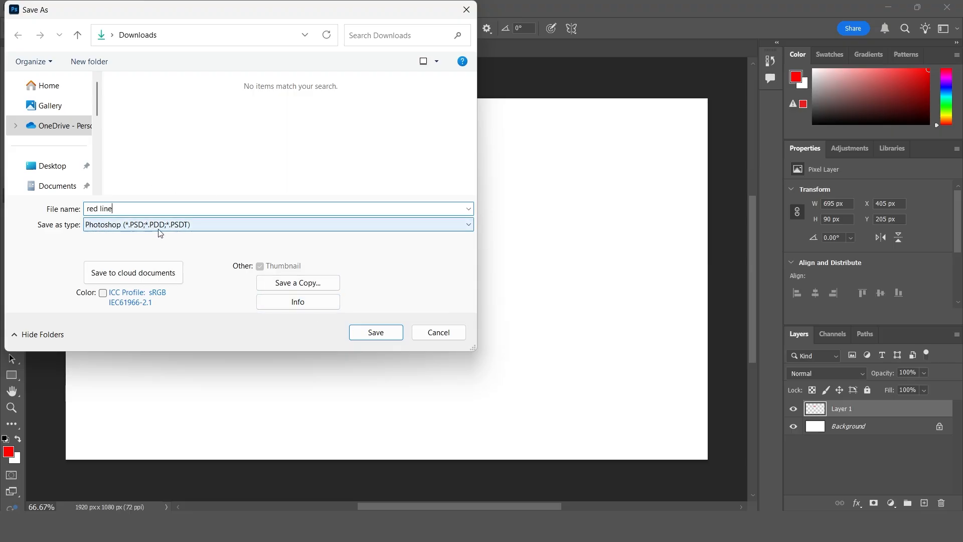
pyautogui.click(371, 333)
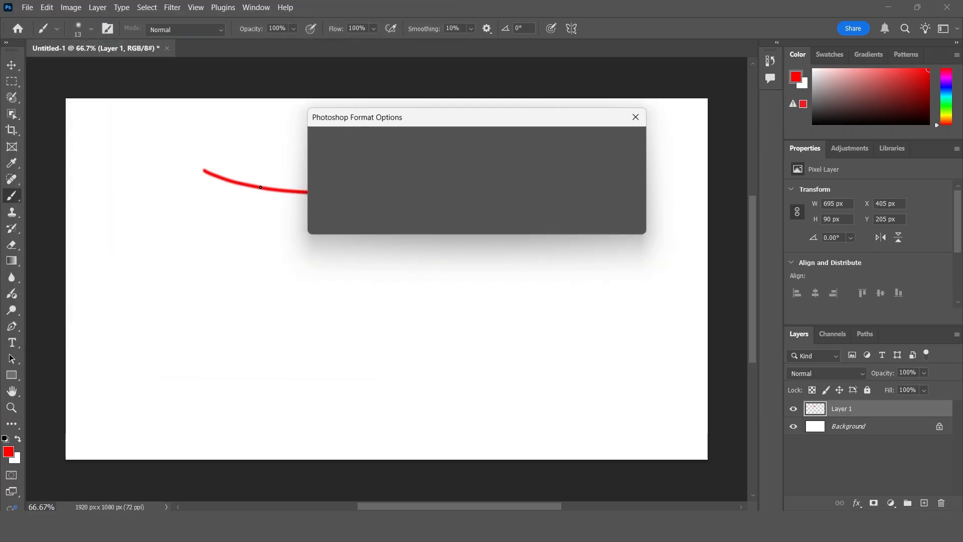
pyautogui.click(619, 140)
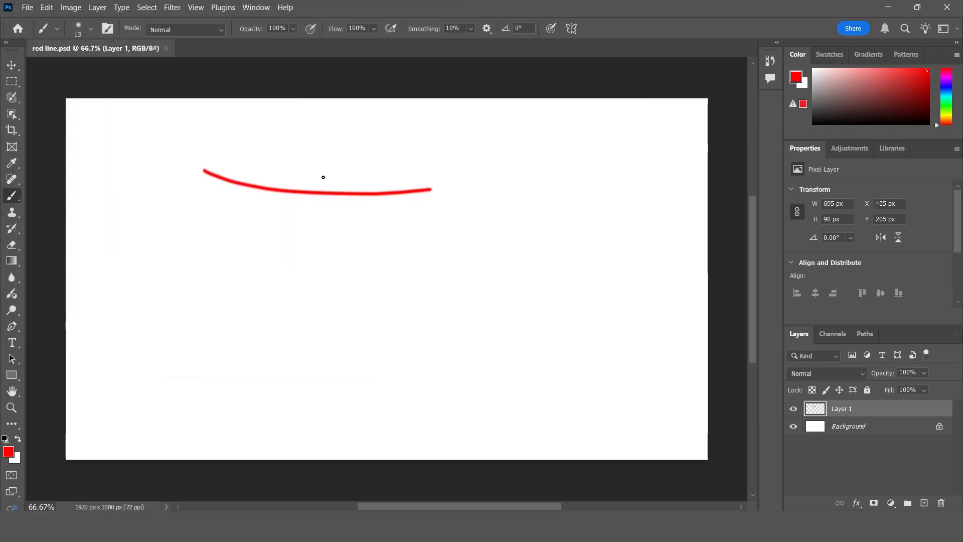
pyautogui.click(11, 65)
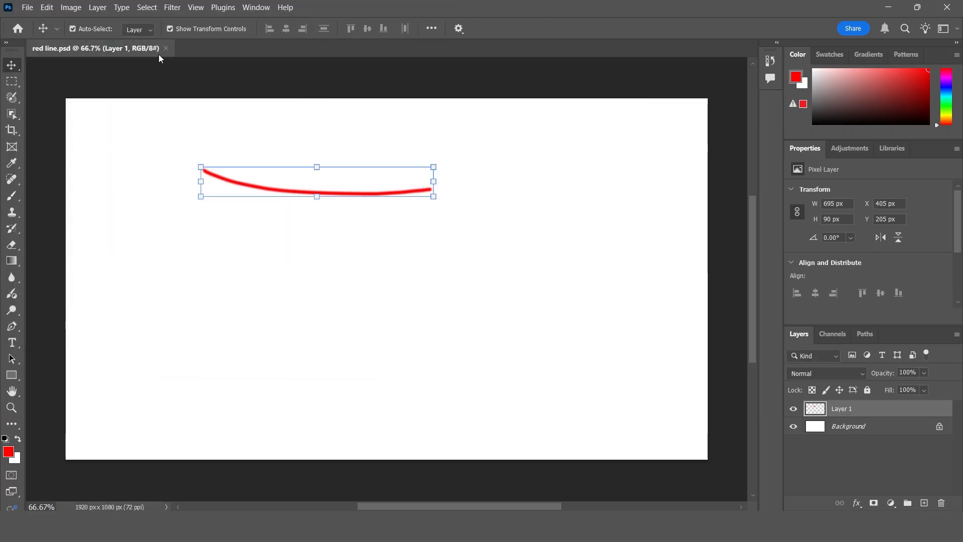
# Set the foreground colour to green, hex 00d50f.
pyautogui.click(8, 453)
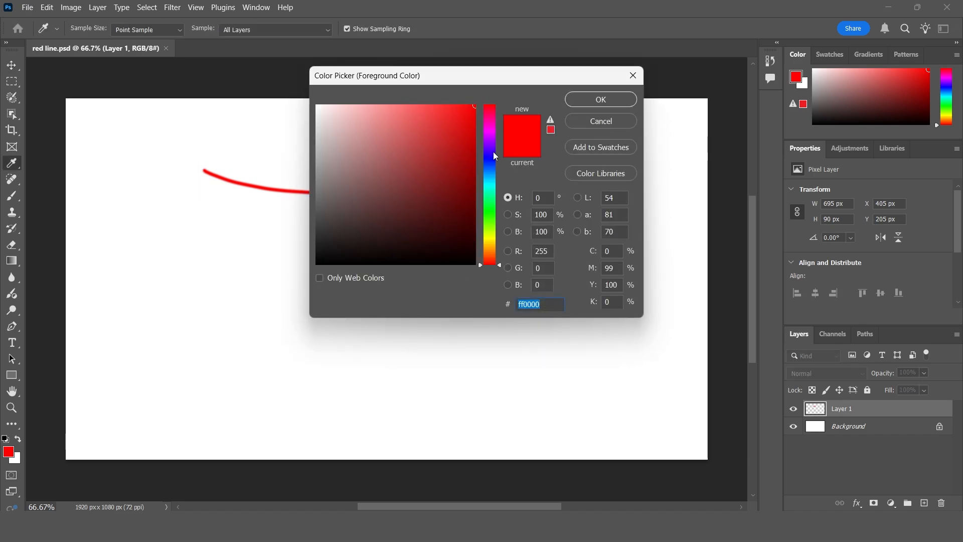
pyautogui.moveTo(493, 152); pyautogui.dragTo(492, 209)
pyautogui.moveTo(453, 160); pyautogui.dragTo(476, 131)
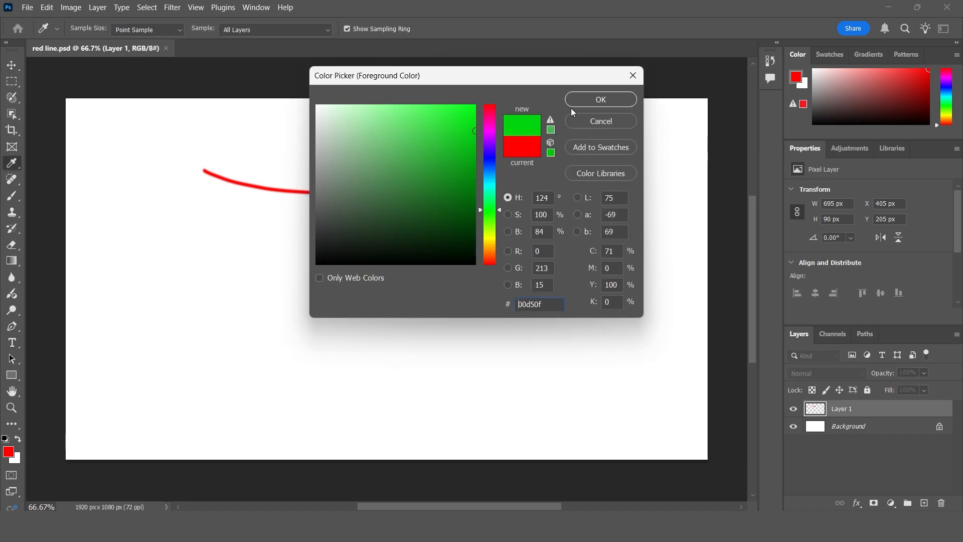
pyautogui.click(594, 100)
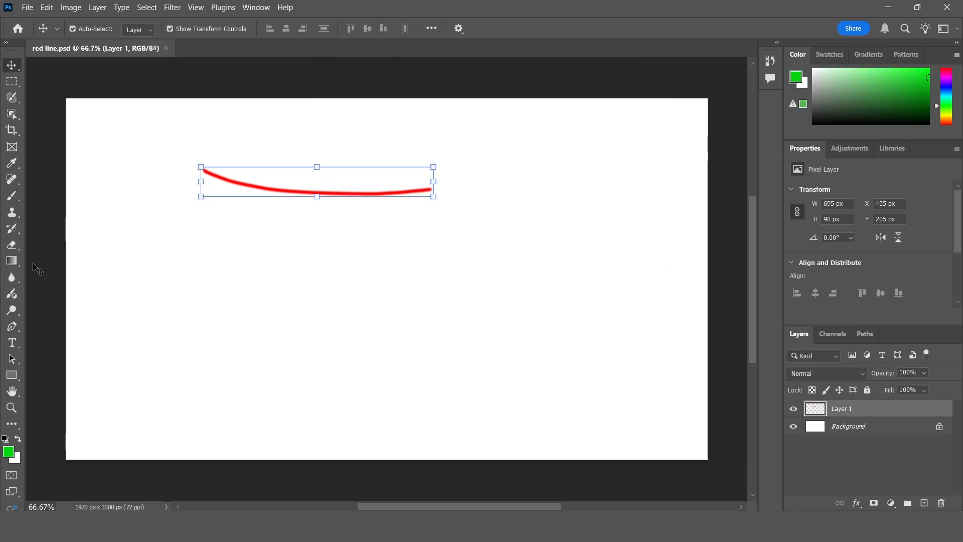
# Brush a curved green stroke about 874 px wide beneath the red one on a new layer, and save the document.
pyautogui.click(11, 196)
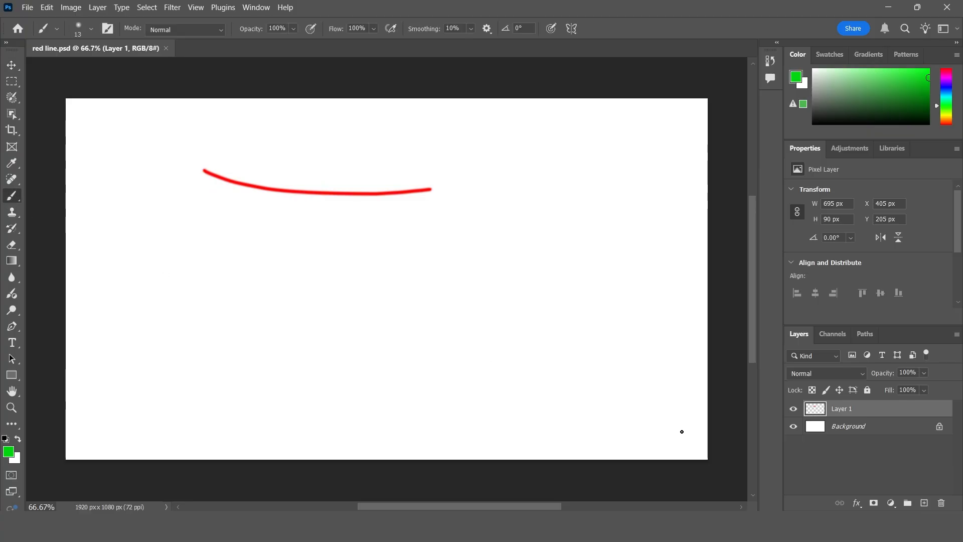
pyautogui.click(923, 502)
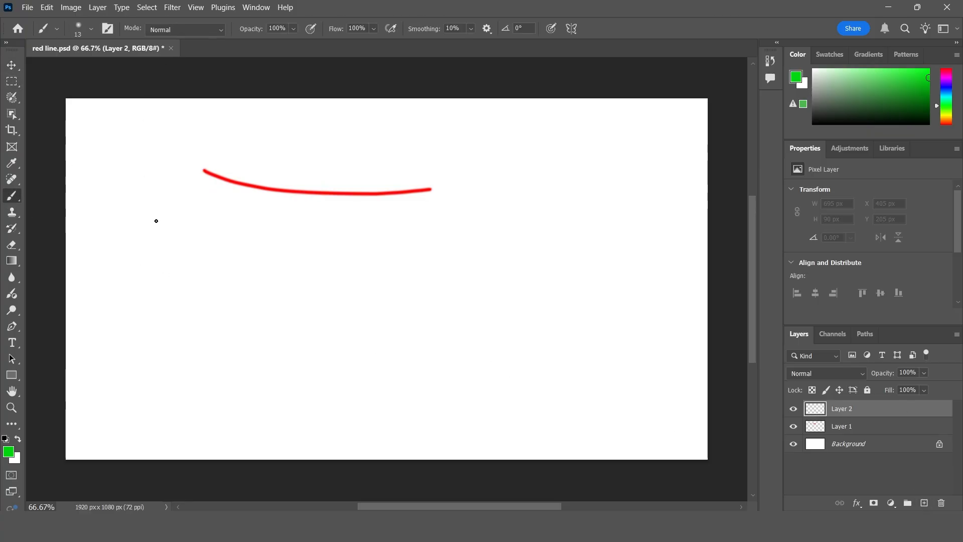
pyautogui.moveTo(154, 211)
pyautogui.mouseDown()
pyautogui.moveTo(281, 266)
pyautogui.moveTo(441, 238)
pyautogui.mouseUp()
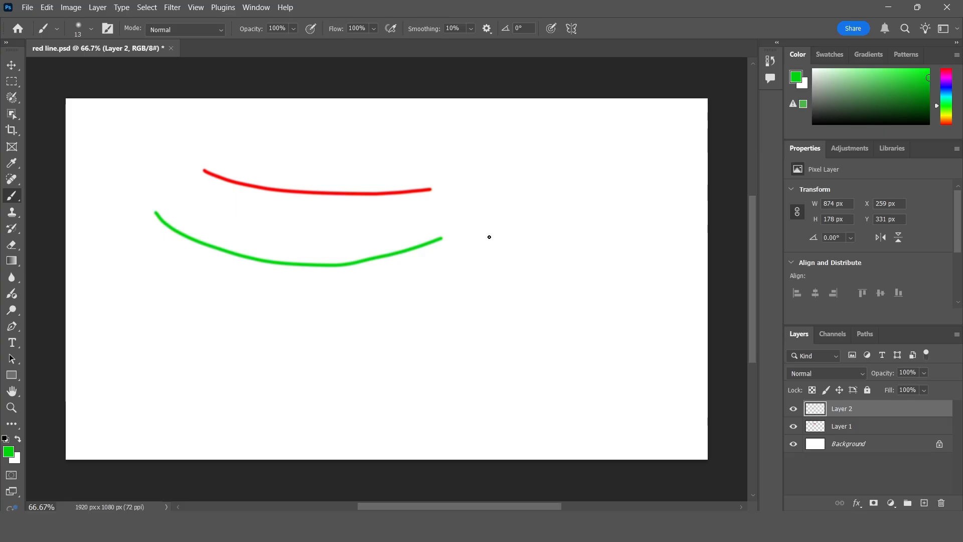
pyautogui.click(27, 8)
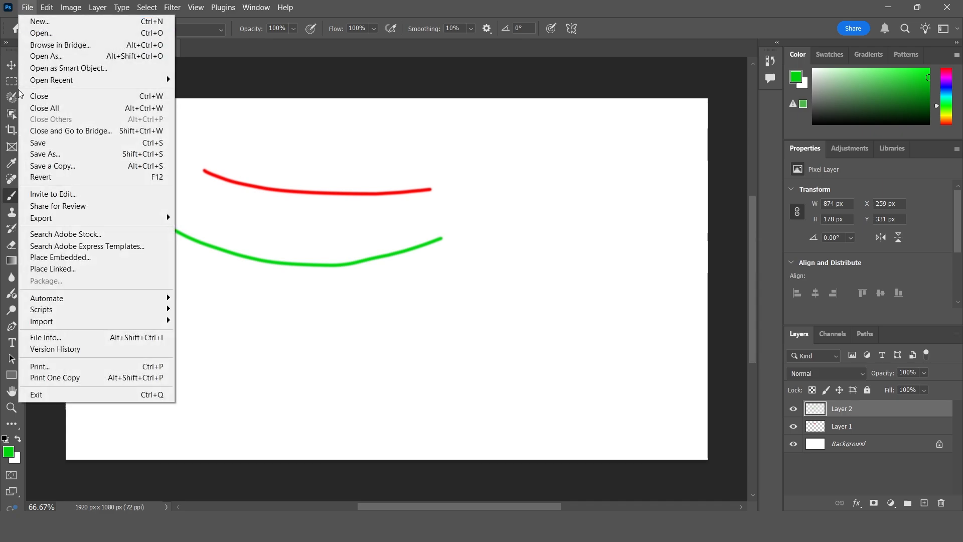
pyautogui.click(69, 145)
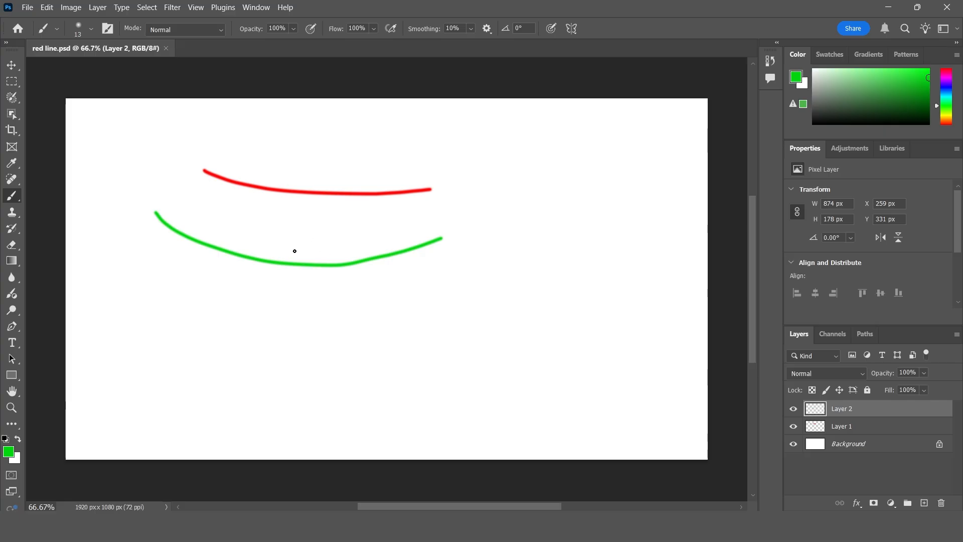
# Brush a nearly vertical green stroke to the right of the two curves and save the document.
pyautogui.moveTo(514, 182); pyautogui.dragTo(529, 319)
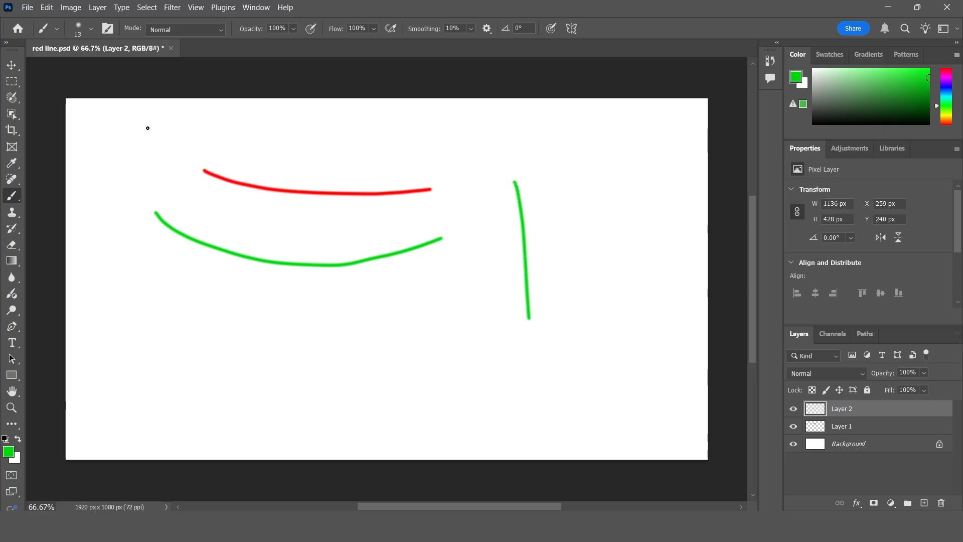
pyautogui.click(27, 7)
pyautogui.click(50, 143)
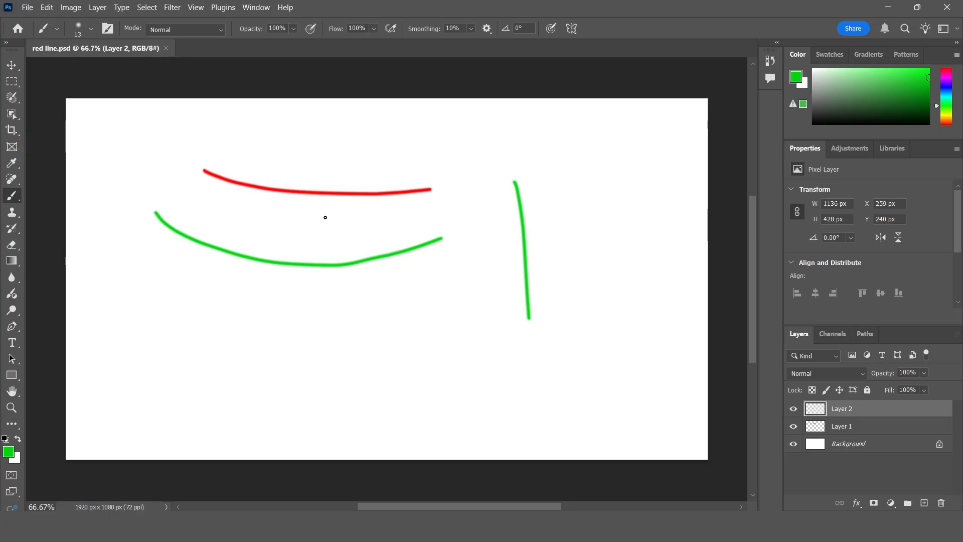
# Save a copy of the document to Downloads as a Photoshop file named red line copy1, accepting the format options.
pyautogui.click(27, 7)
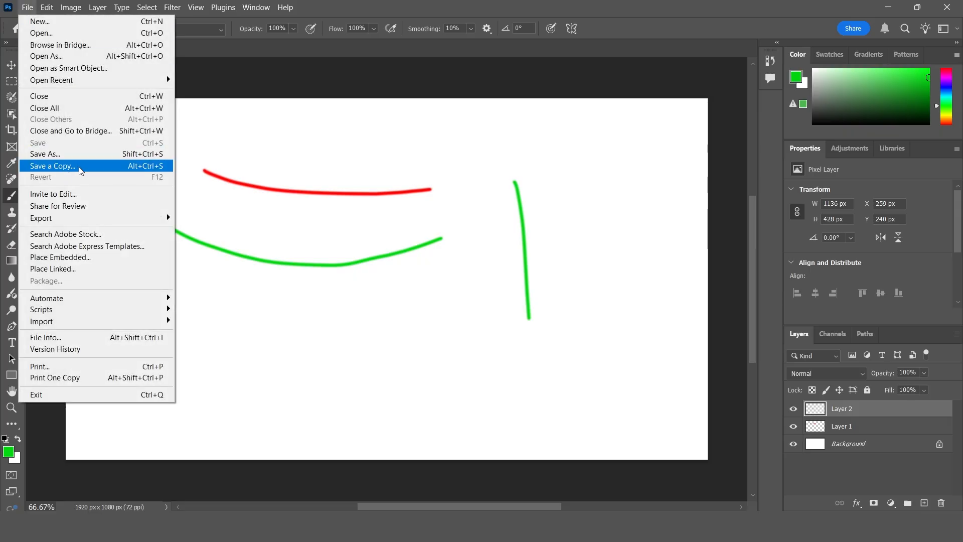
pyautogui.click(80, 170)
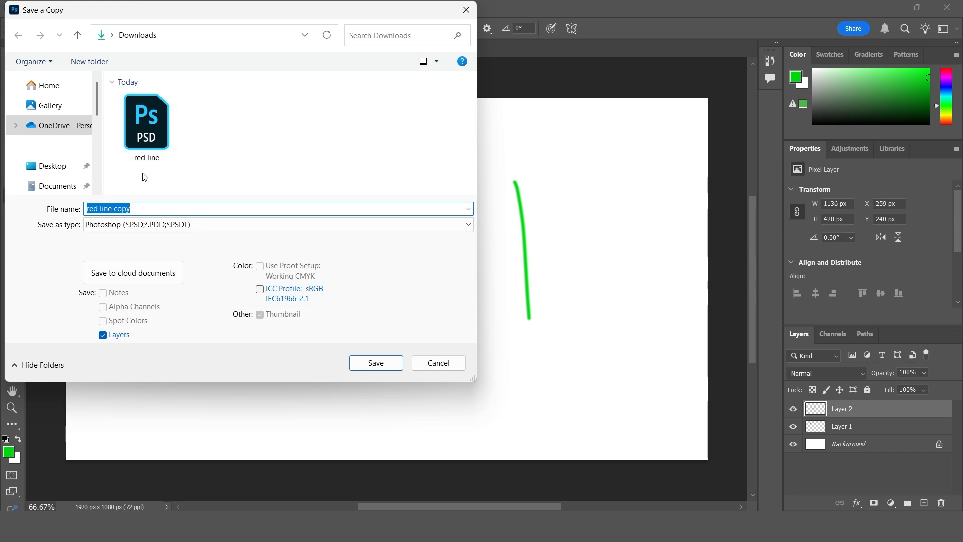
pyautogui.click(139, 208)
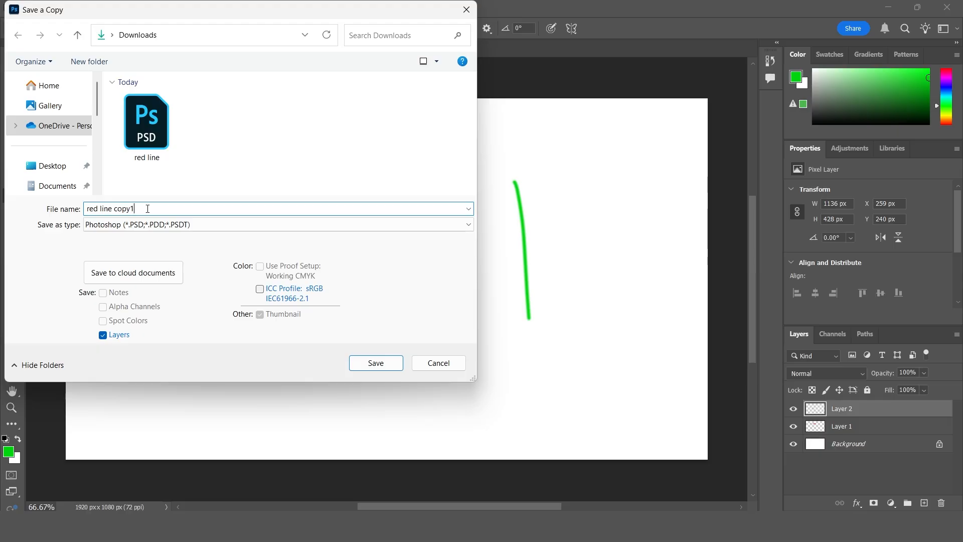
pyautogui.click(376, 363)
pyautogui.click(620, 141)
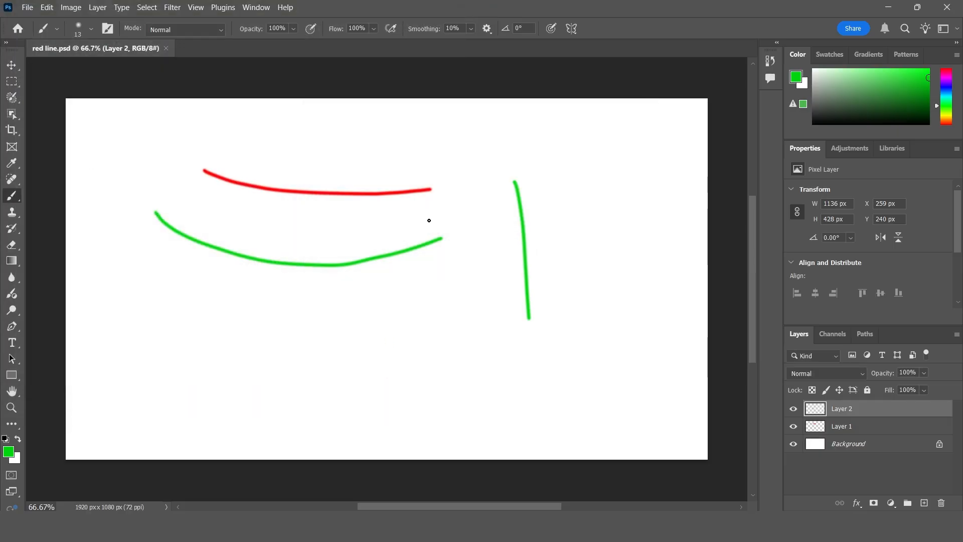
# Set the foreground colour to bright blue and brush a long, nearly vertical stroke to the right of the vertical green one.
pyautogui.click(8, 453)
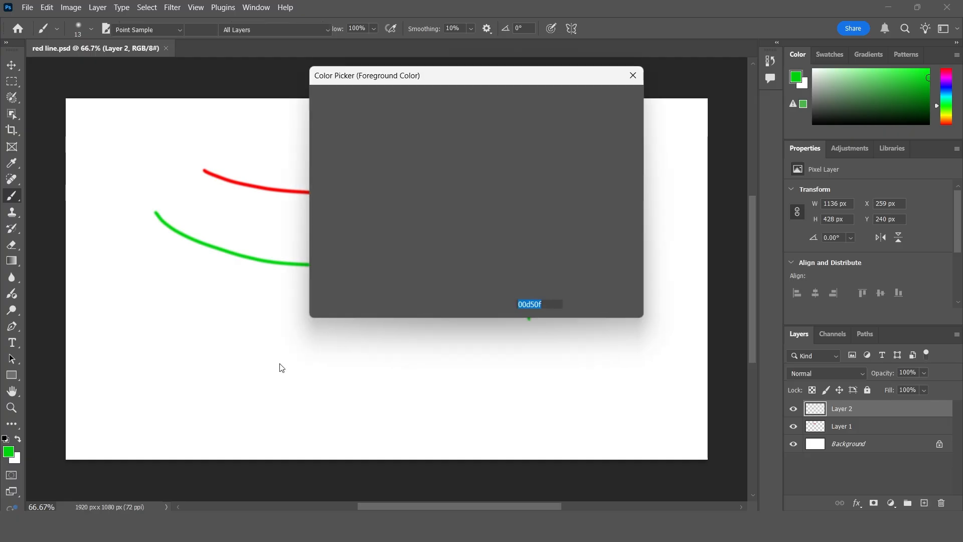
pyautogui.click(491, 163)
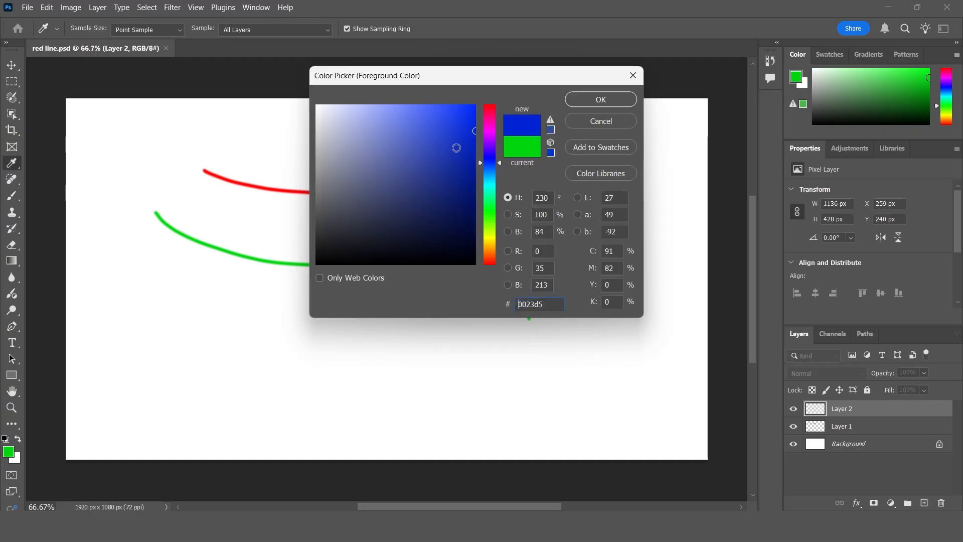
pyautogui.click(474, 107)
pyautogui.click(600, 99)
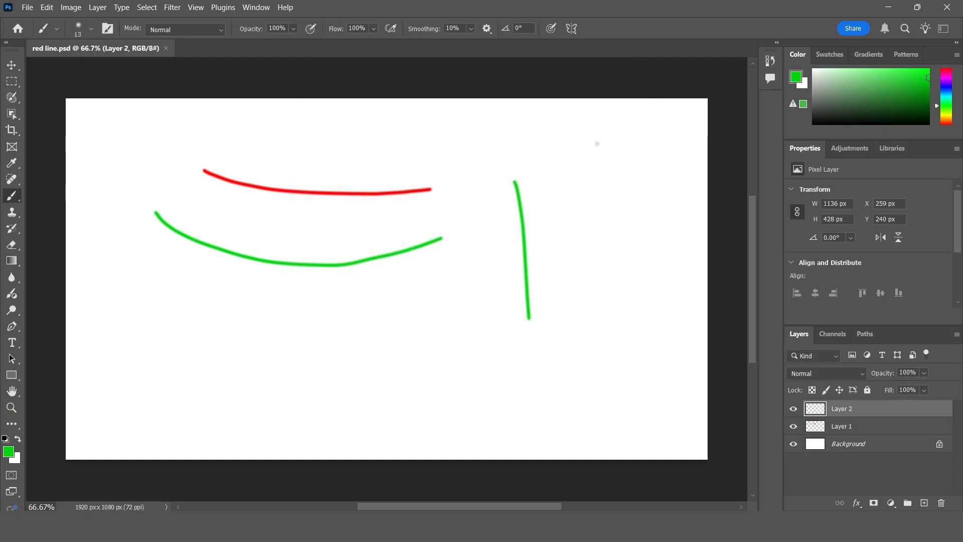
pyautogui.moveTo(580, 129)
pyautogui.mouseDown()
pyautogui.moveTo(593, 228)
pyautogui.moveTo(585, 323)
pyautogui.mouseUp()
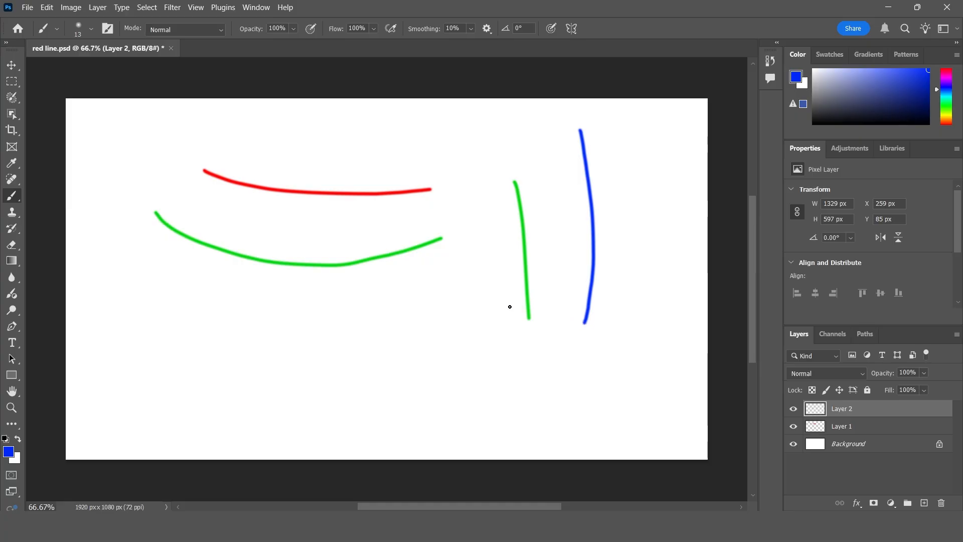
# Save a copy of the document to Downloads as a Photoshop file named blue line, accepting the format options.
pyautogui.click(28, 7)
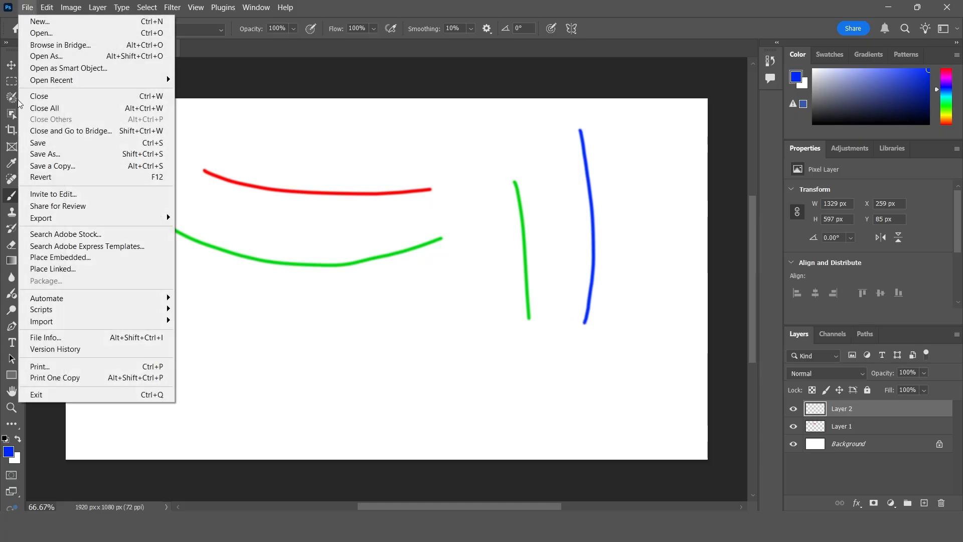
pyautogui.click(73, 172)
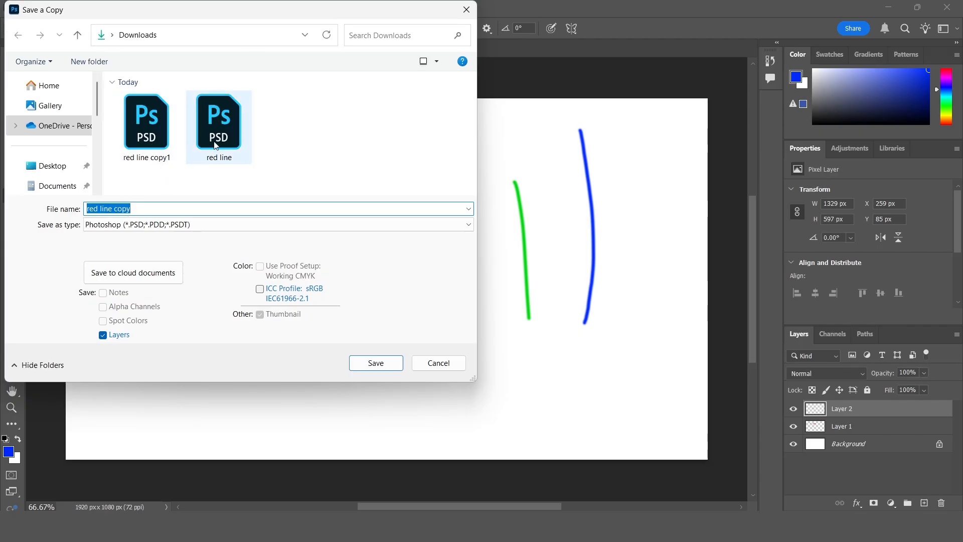
pyautogui.click(99, 209)
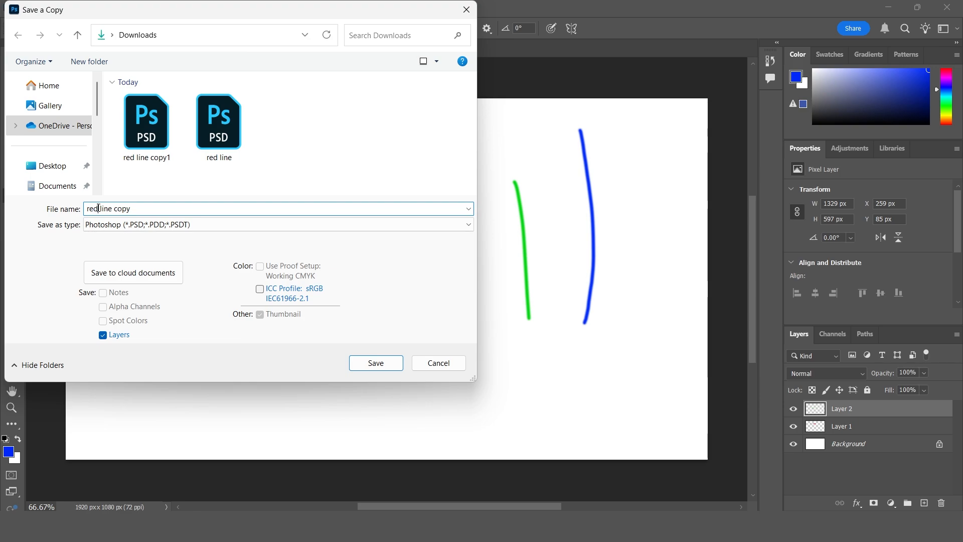
pyautogui.moveTo(98, 209); pyautogui.dragTo(77, 210)
pyautogui.press('BackSpace')
pyautogui.write('blue')
pyautogui.moveTo(118, 210); pyautogui.dragTo(131, 209)
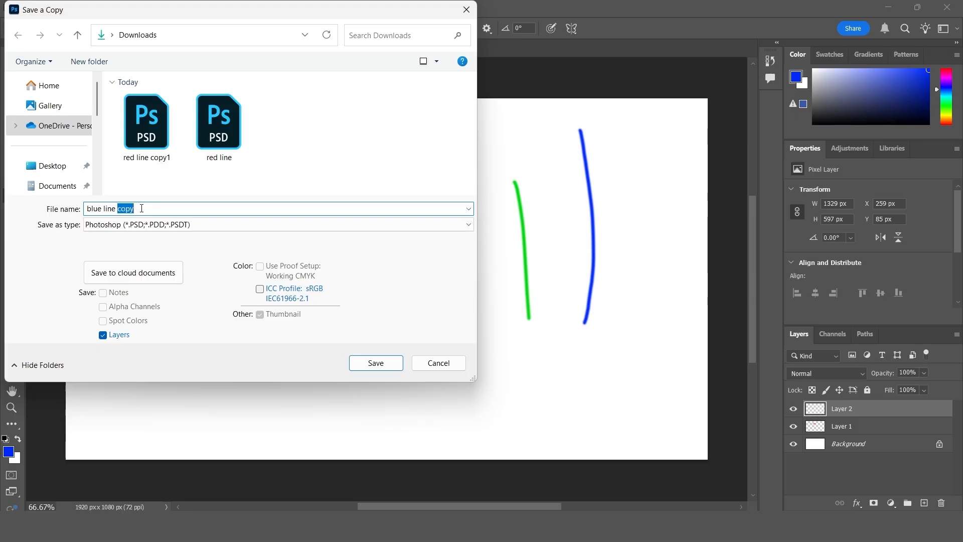
pyautogui.press('BackSpace')
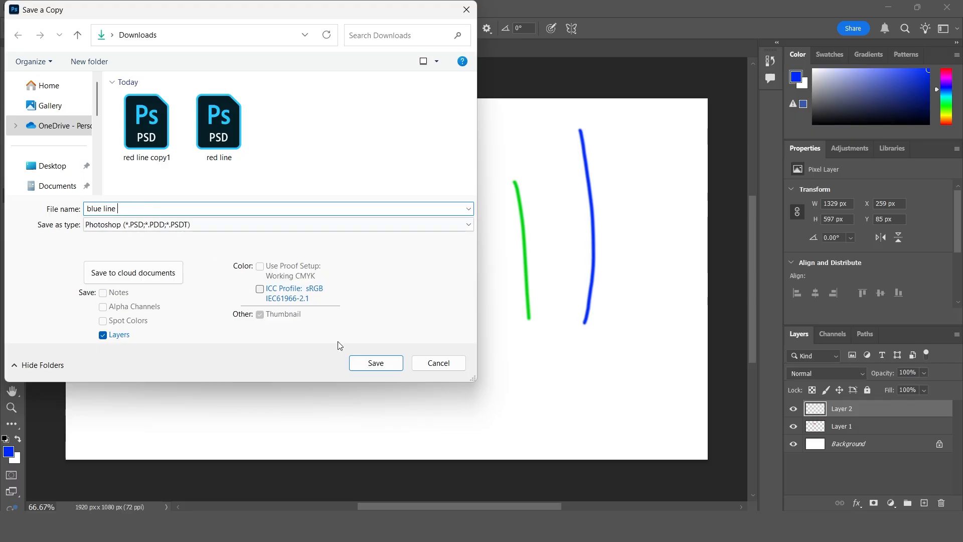
pyautogui.click(376, 362)
pyautogui.press('Return')
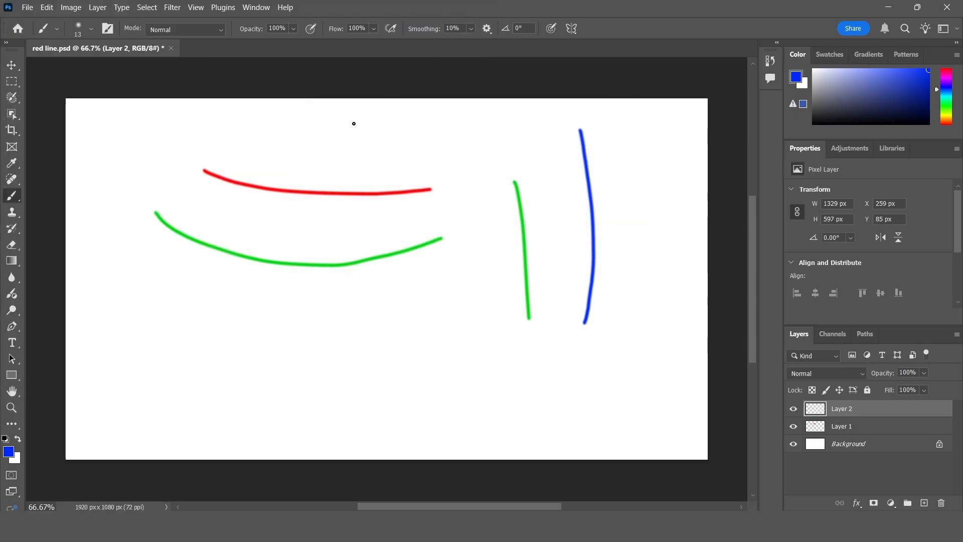
# Deselect the layer with the Move tool, check the saved files in Downloads in File Explorer, and return to Photoshop.
pyautogui.click(13, 66)
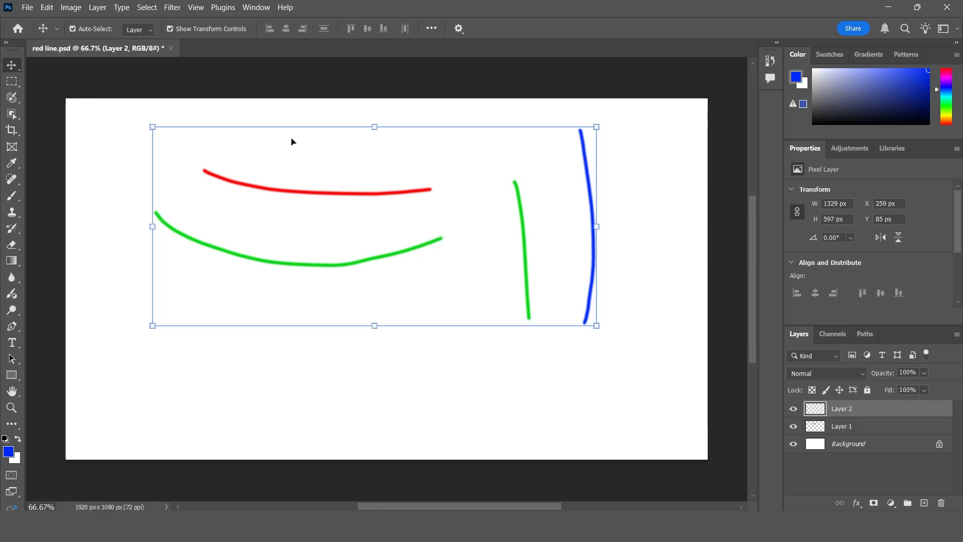
pyautogui.click(116, 146)
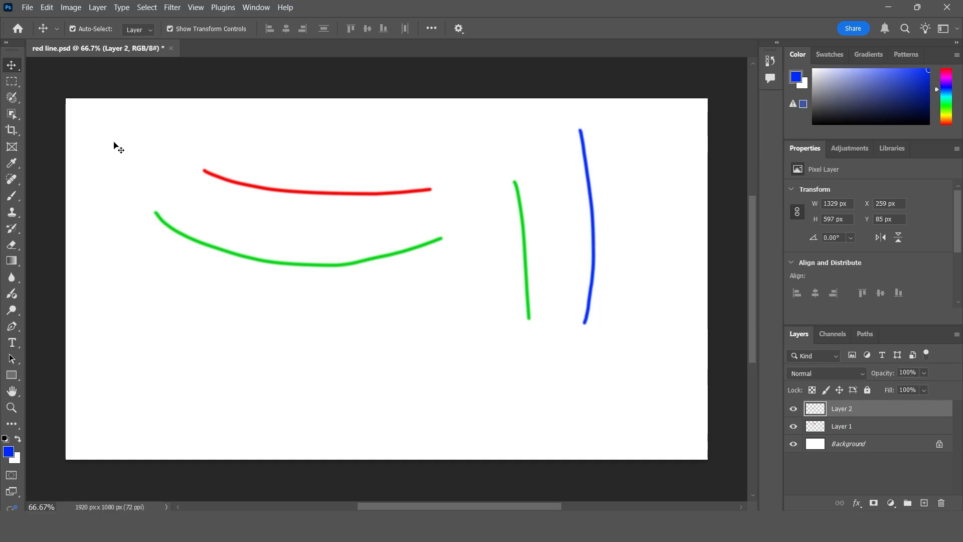
pyautogui.click(887, 4)
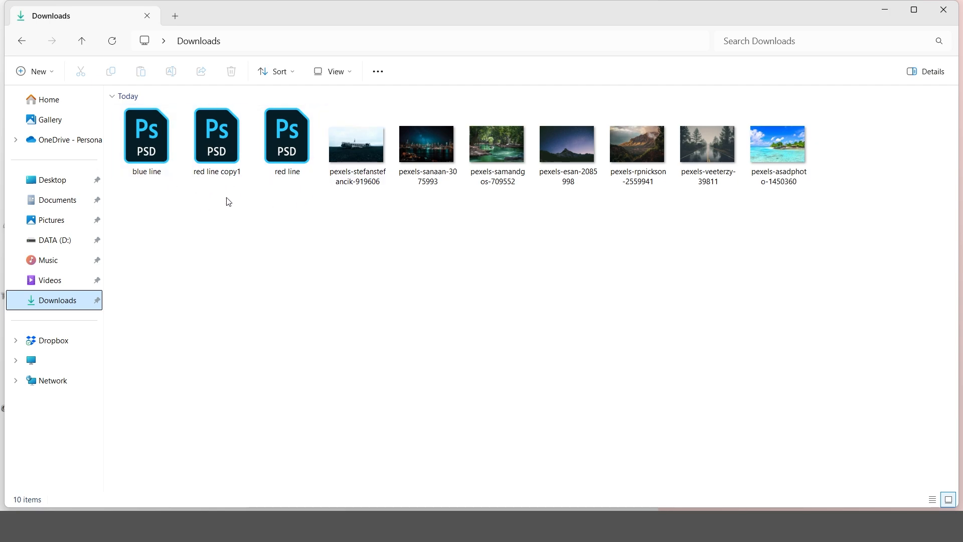
pyautogui.click(888, 13)
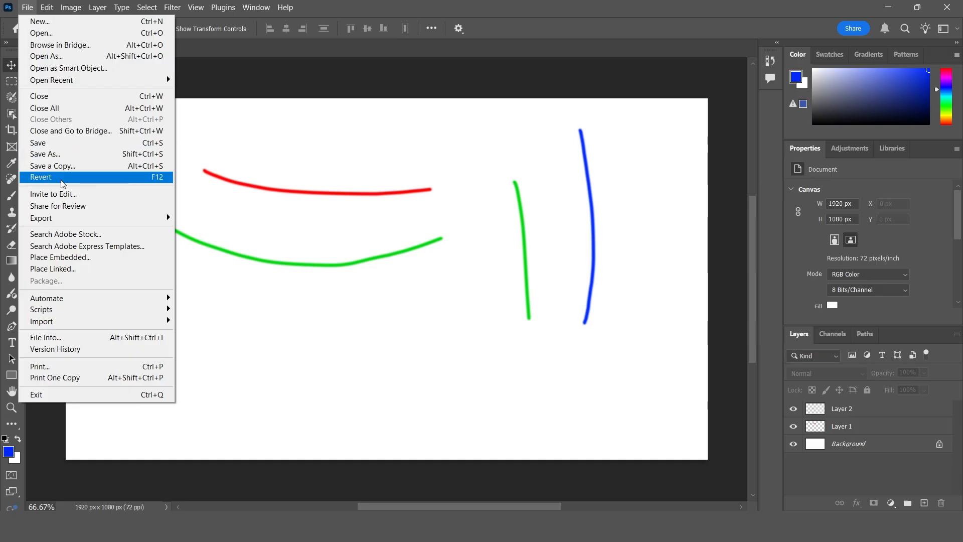
pyautogui.click(262, 178)
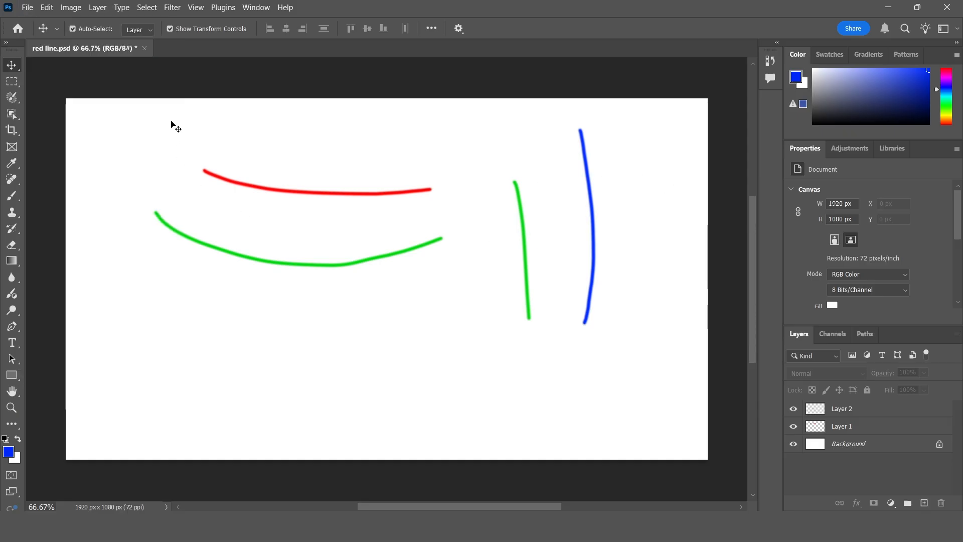
# Select Layer 2, which holds the green and blue strokes, and save the document.
pyautogui.click(594, 224)
pyautogui.click(600, 179)
pyautogui.click(832, 408)
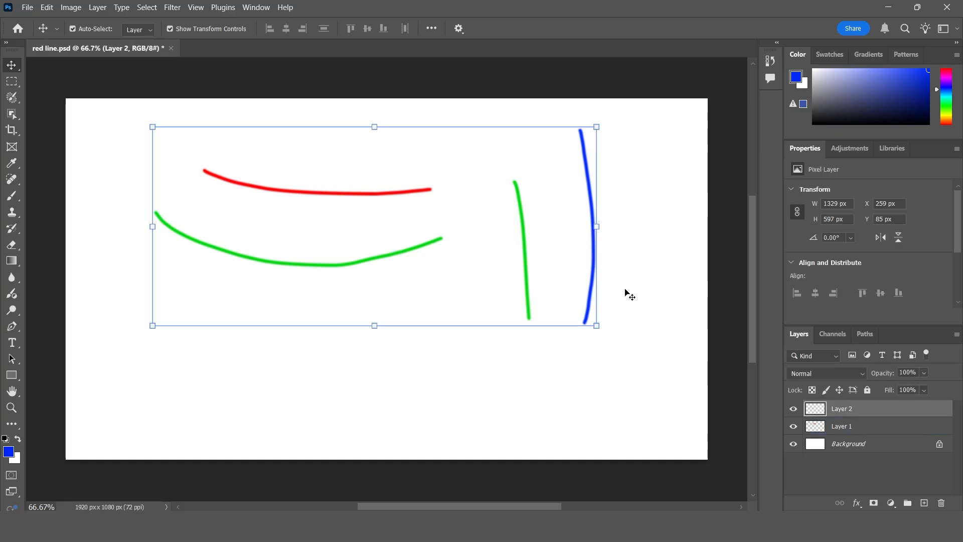
pyautogui.click(27, 7)
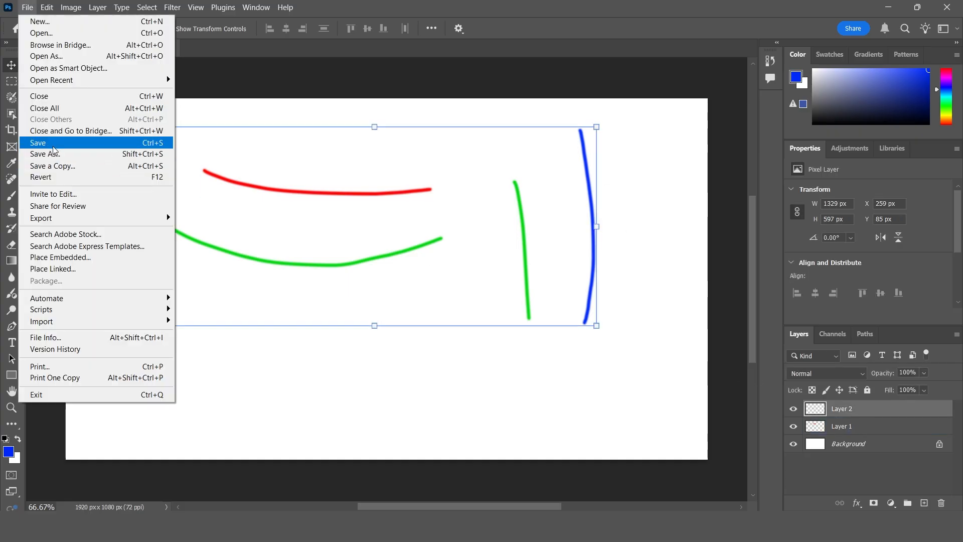
pyautogui.click(37, 143)
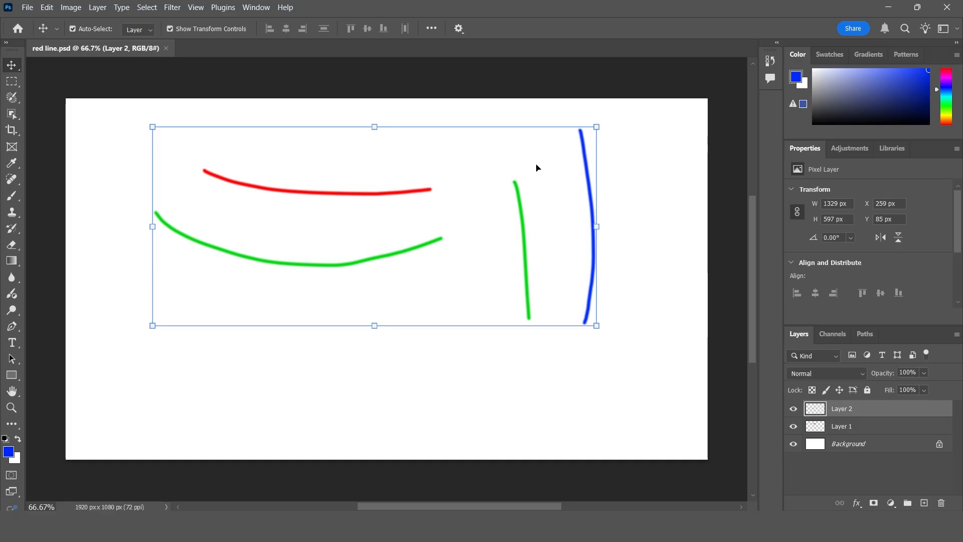
pyautogui.click(368, 161)
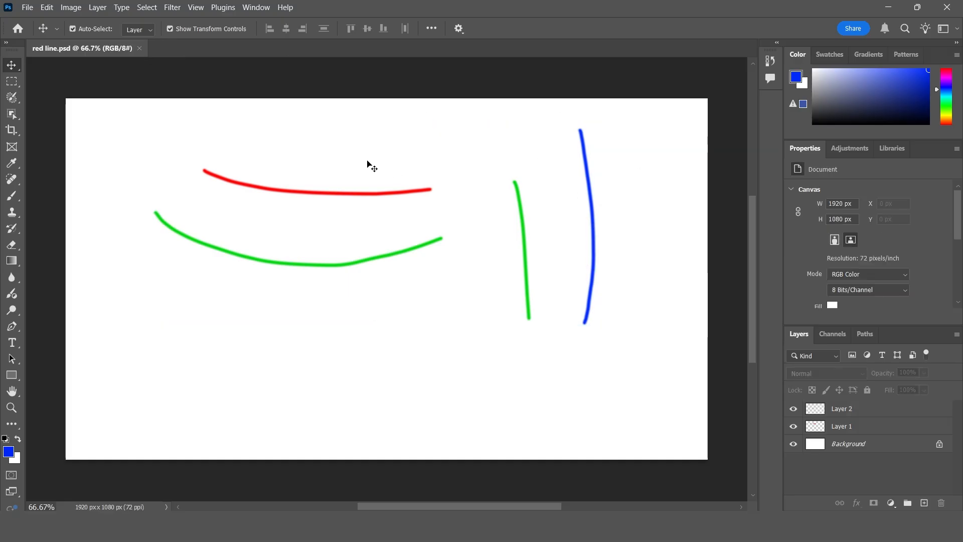
pyautogui.click(580, 131)
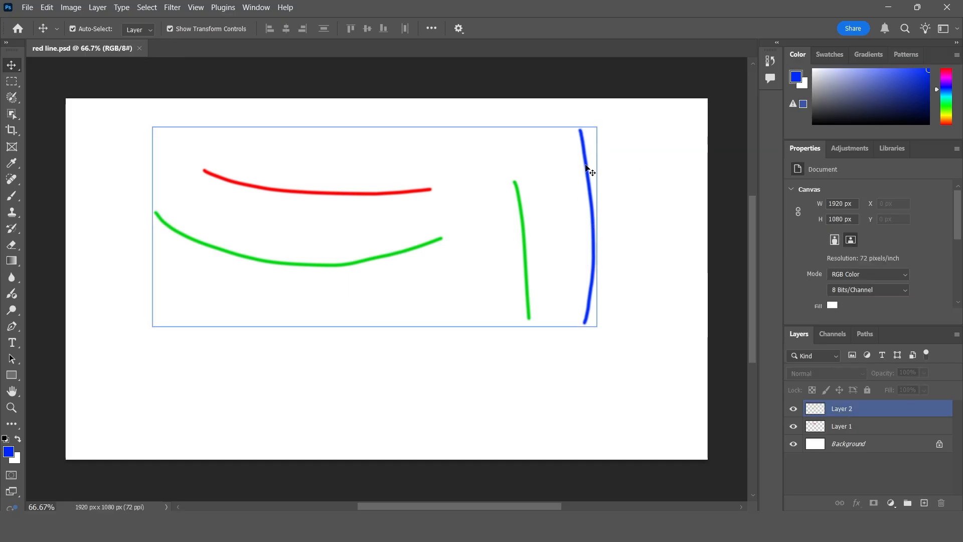
pyautogui.click(587, 292)
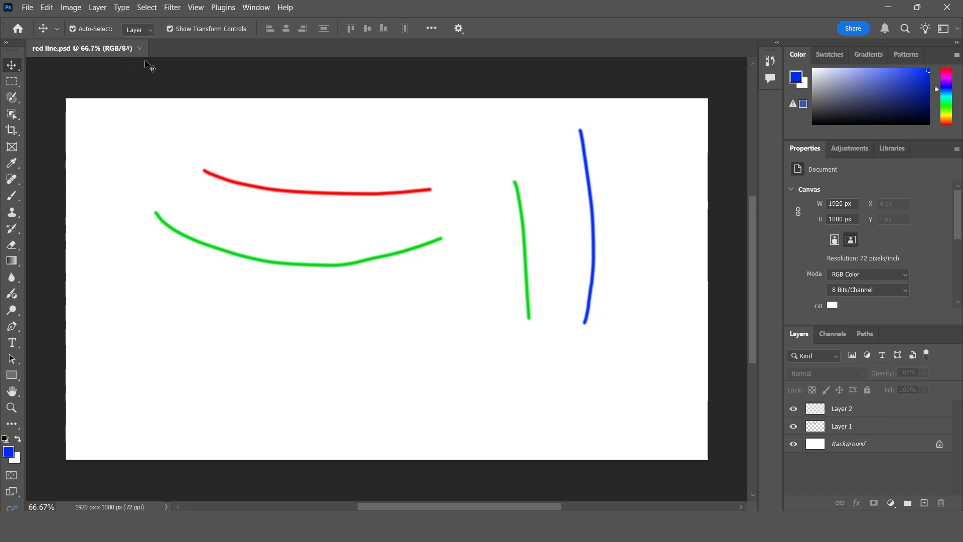
pyautogui.click(592, 196)
pyautogui.click(595, 337)
# Add a new layer, set the foreground colour to yellow and brush a stroke about 671 px tall right of the blue one.
pyautogui.click(880, 421)
pyautogui.keyDown('shift'); pyautogui.click(880, 418); pyautogui.keyUp('shift')
pyautogui.click(924, 503)
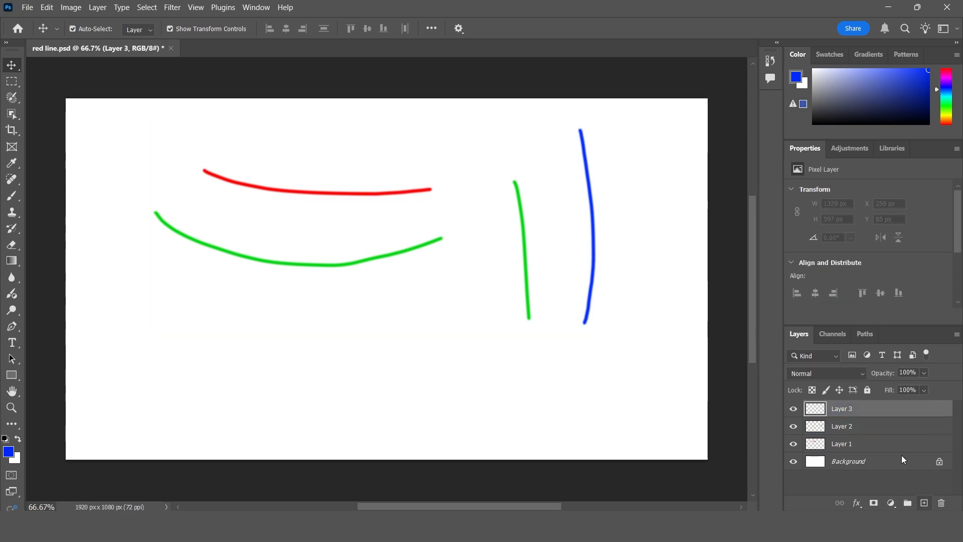
pyautogui.click(9, 451)
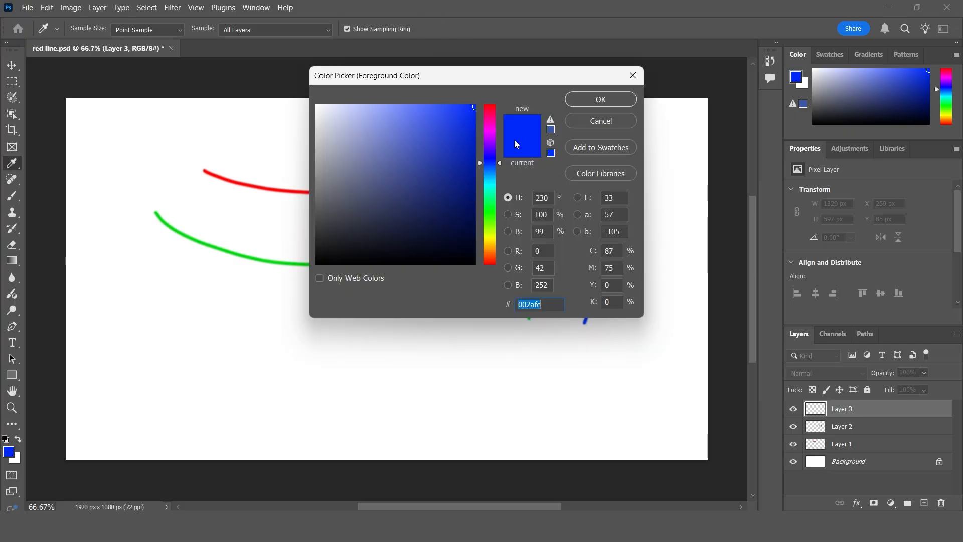
pyautogui.click(489, 237)
pyautogui.click(589, 100)
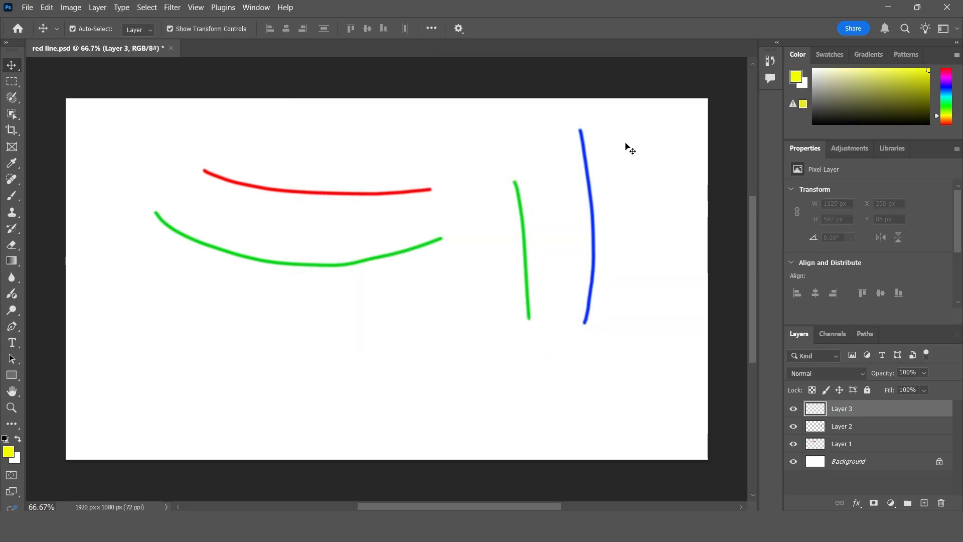
pyautogui.press('b')
pyautogui.moveTo(619, 135)
pyautogui.mouseDown()
pyautogui.moveTo(637, 308)
pyautogui.moveTo(621, 354)
pyautogui.mouseUp()
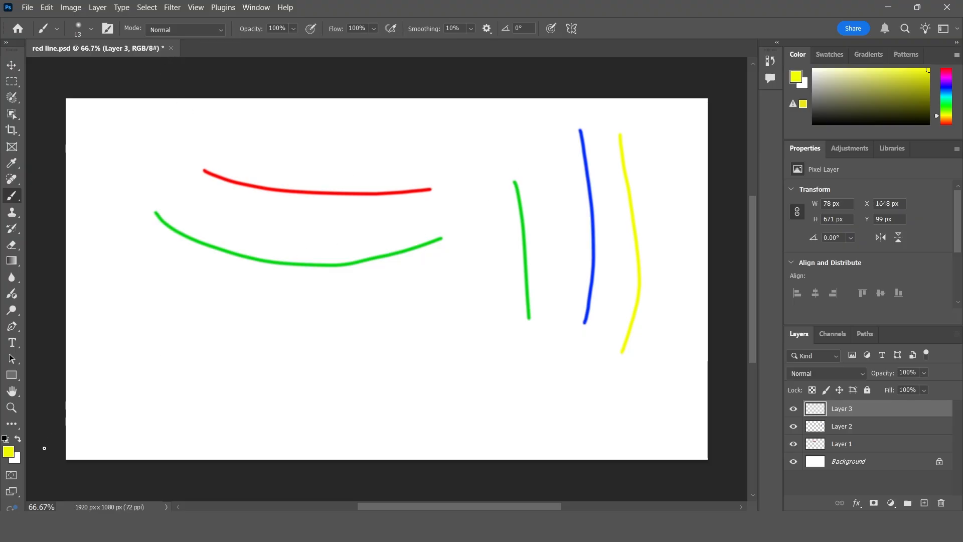
# Set the foreground colour to magenta and brush a long, nearly vertical stroke to the right of the yellow one.
pyautogui.click(13, 454)
pyautogui.moveTo(491, 235); pyautogui.dragTo(493, 133)
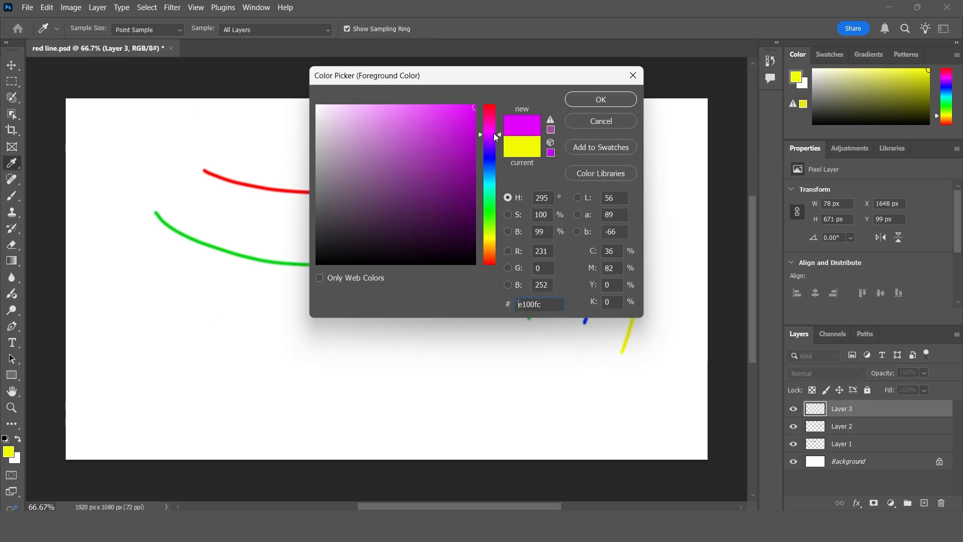
pyautogui.click(600, 100)
pyautogui.moveTo(647, 134); pyautogui.dragTo(656, 369)
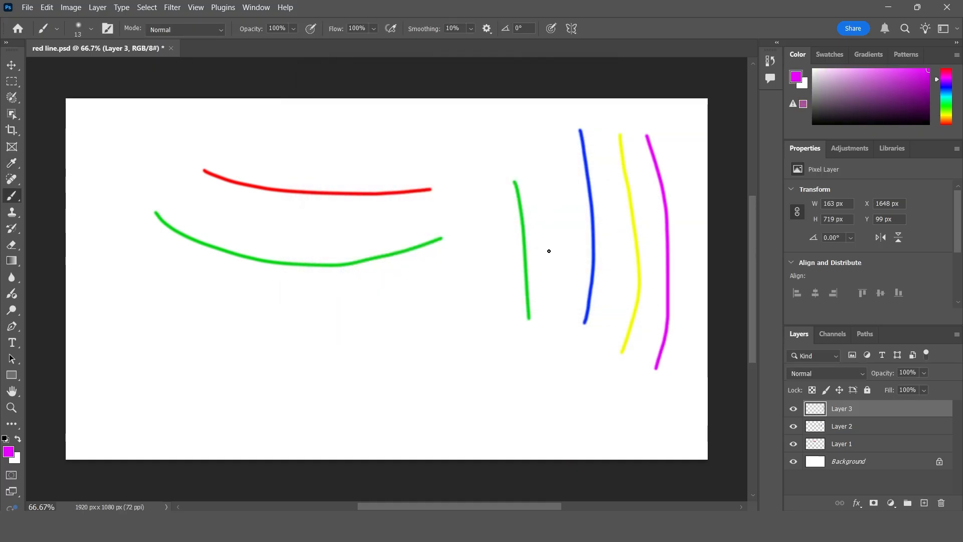
# Deselect the layer with the Move tool and revert the document to its last saved version.
pyautogui.press('v')
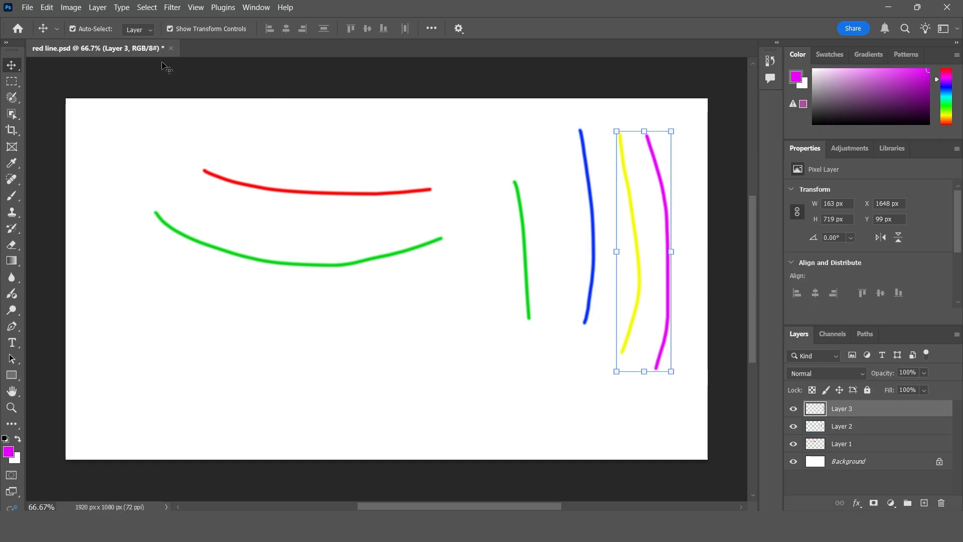
pyautogui.click(365, 150)
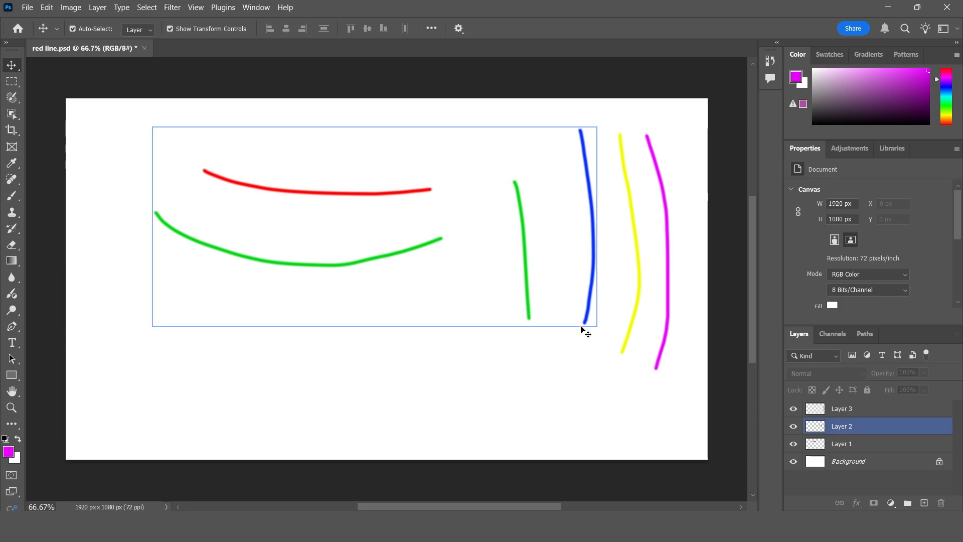
pyautogui.click(27, 7)
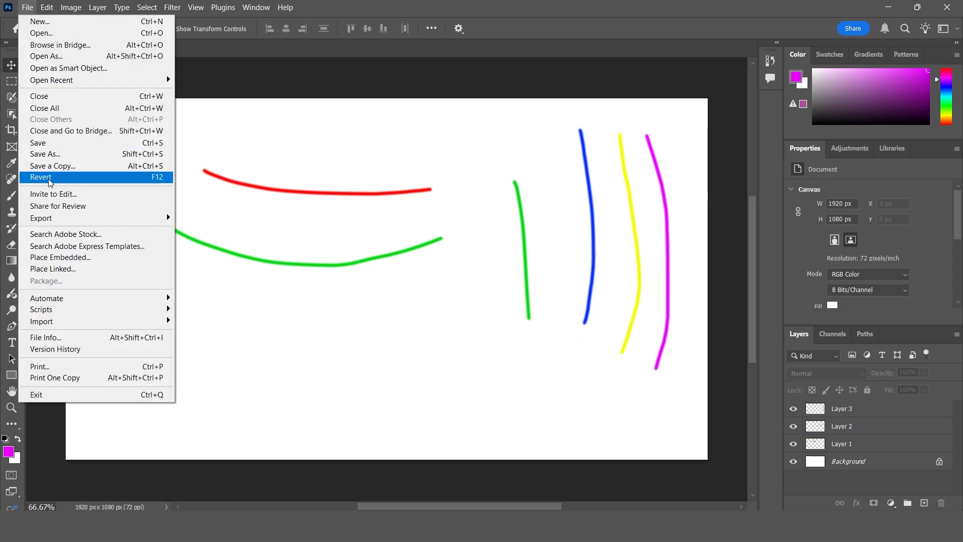
pyautogui.click(76, 144)
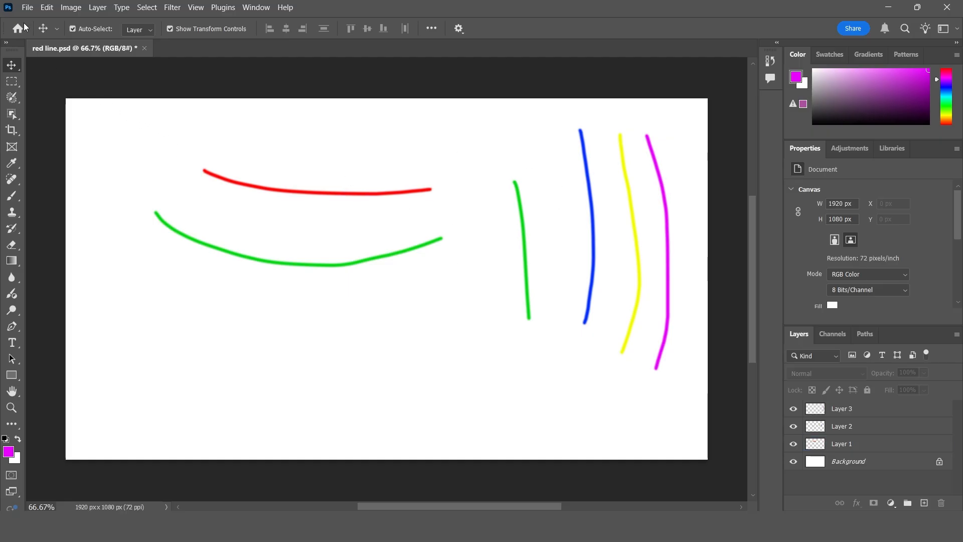
pyautogui.click(26, 8)
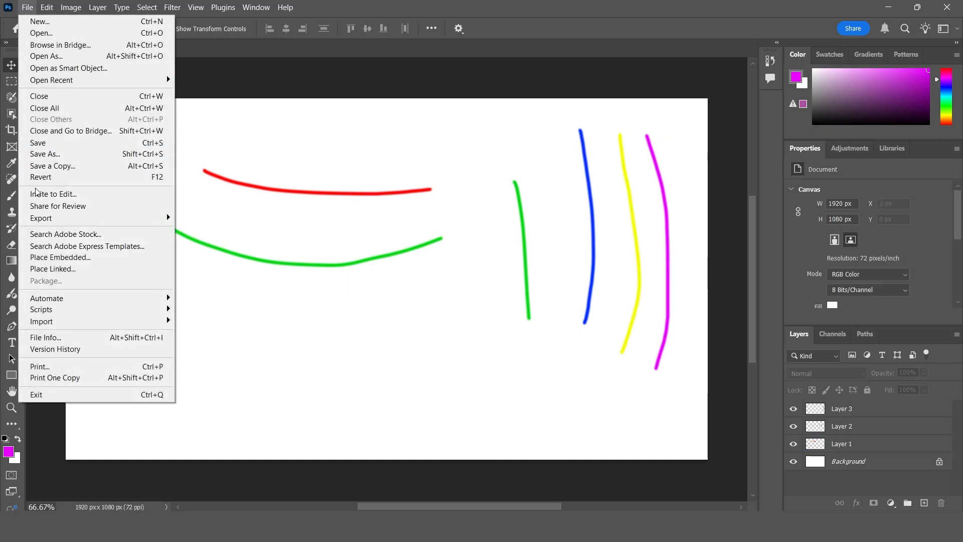
pyautogui.click(157, 178)
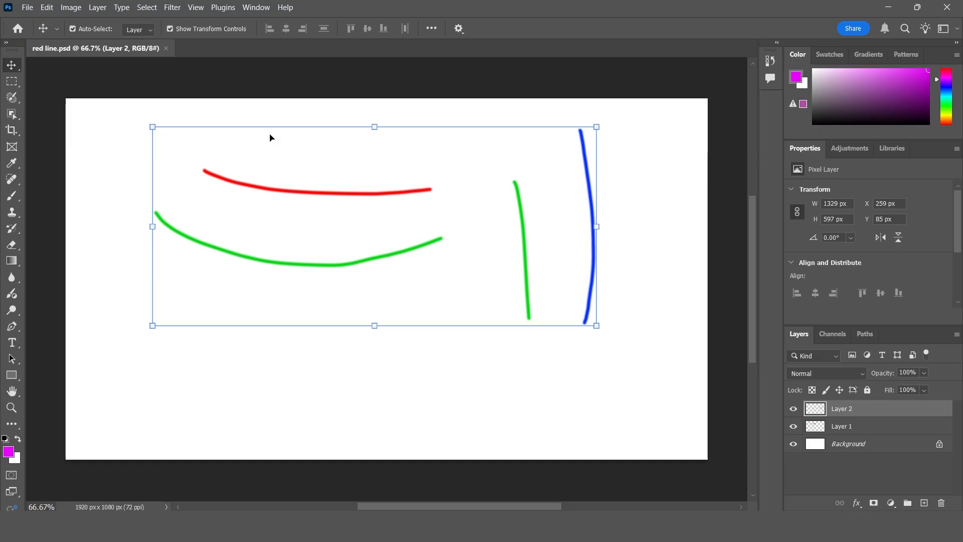
# Open the Invite to Edit sharing option for the document and close it.
pyautogui.click(27, 8)
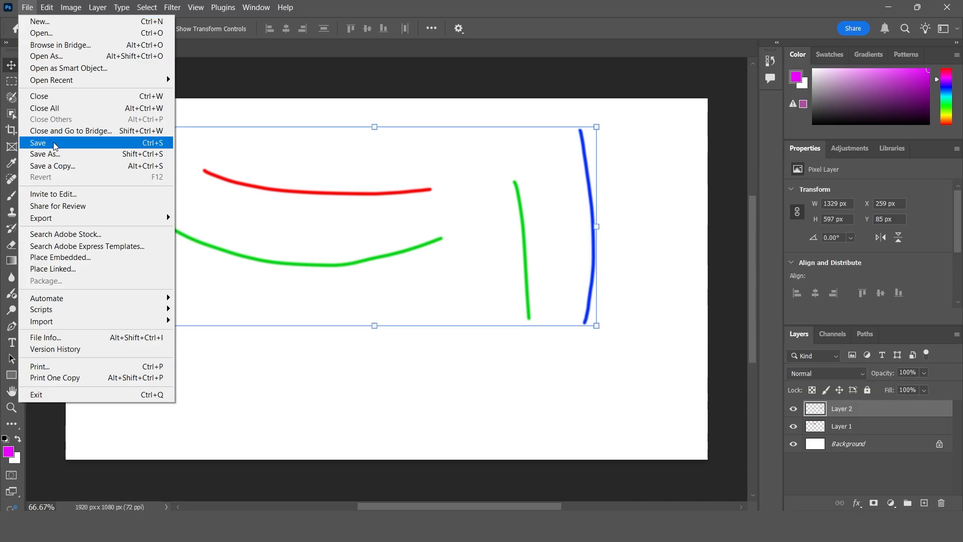
pyautogui.click(292, 182)
pyautogui.click(28, 11)
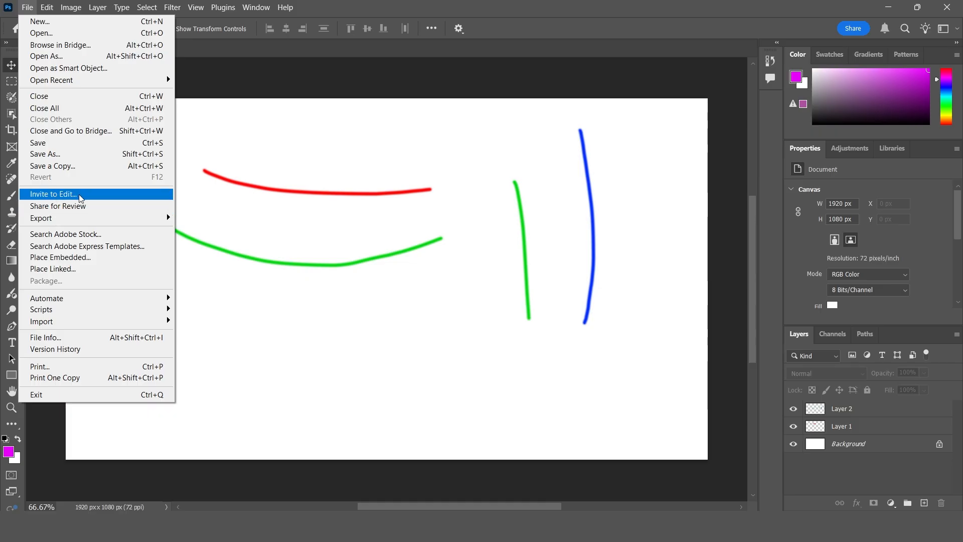
pyautogui.click(159, 181)
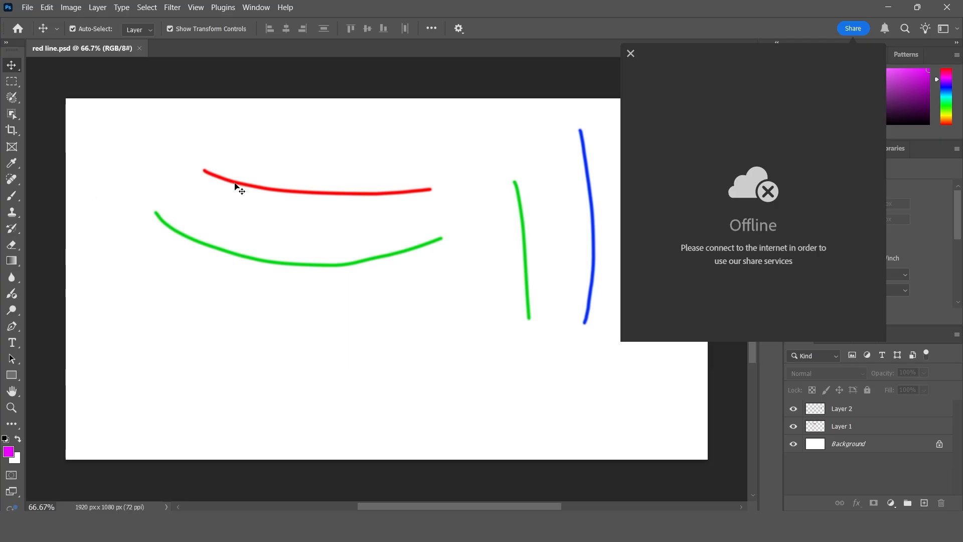
pyautogui.click(630, 53)
# Open the Share for Review option for the document and close it.
pyautogui.click(27, 7)
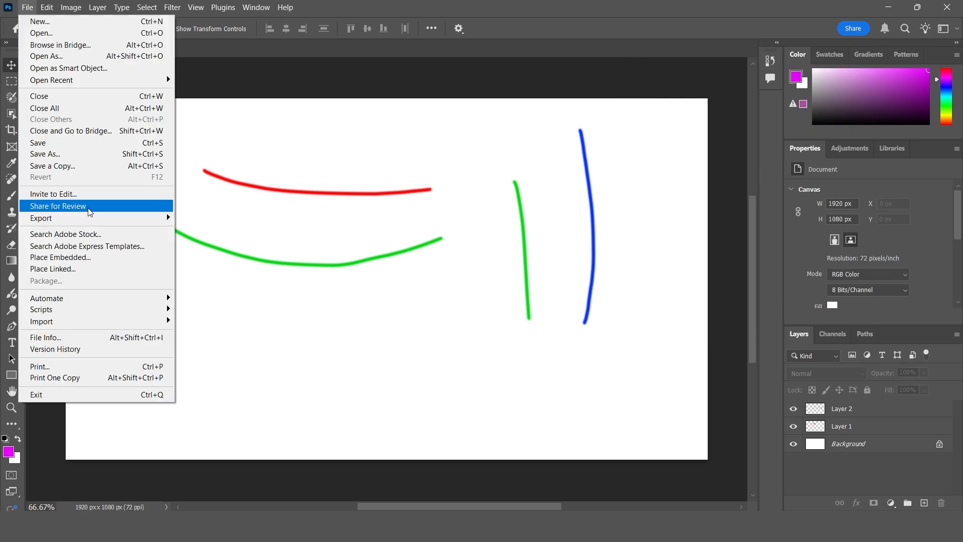
pyautogui.click(90, 211)
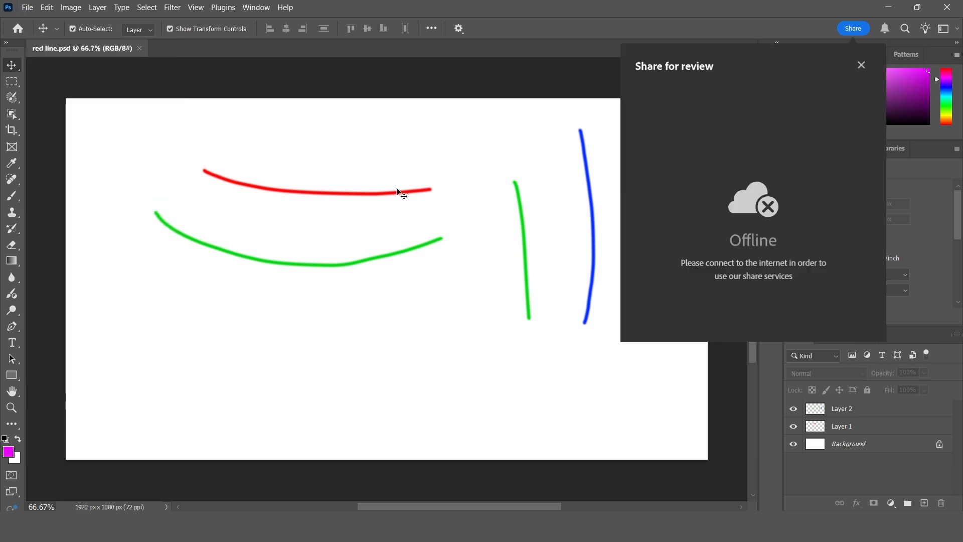
pyautogui.click(861, 65)
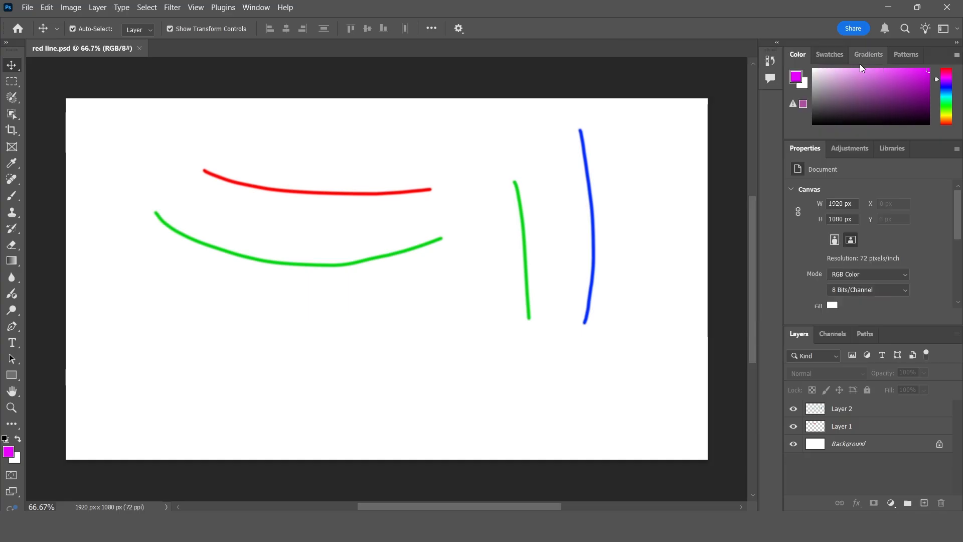
# Start a Quick Export as PNG of the red line document, check the available file type and cancel the export.
pyautogui.click(26, 11)
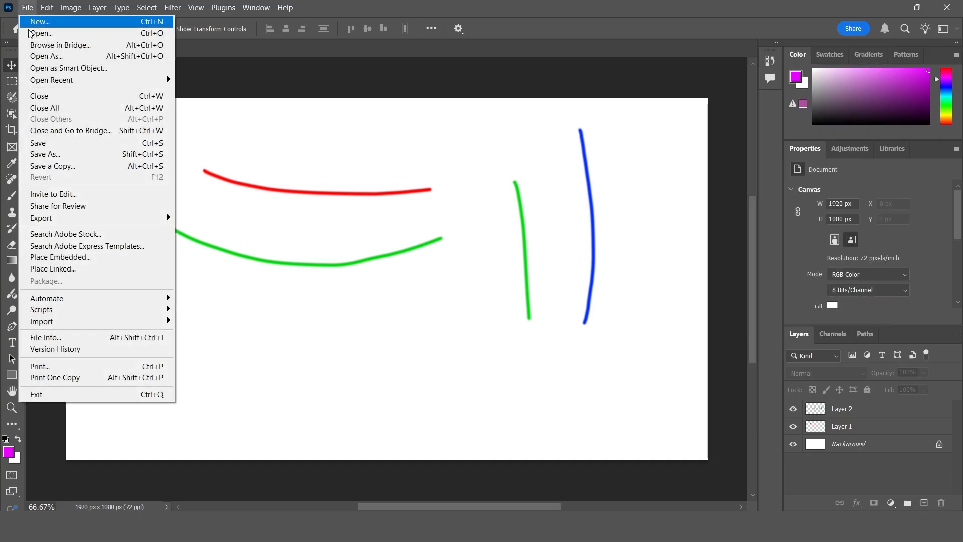
pyautogui.moveTo(159, 216)
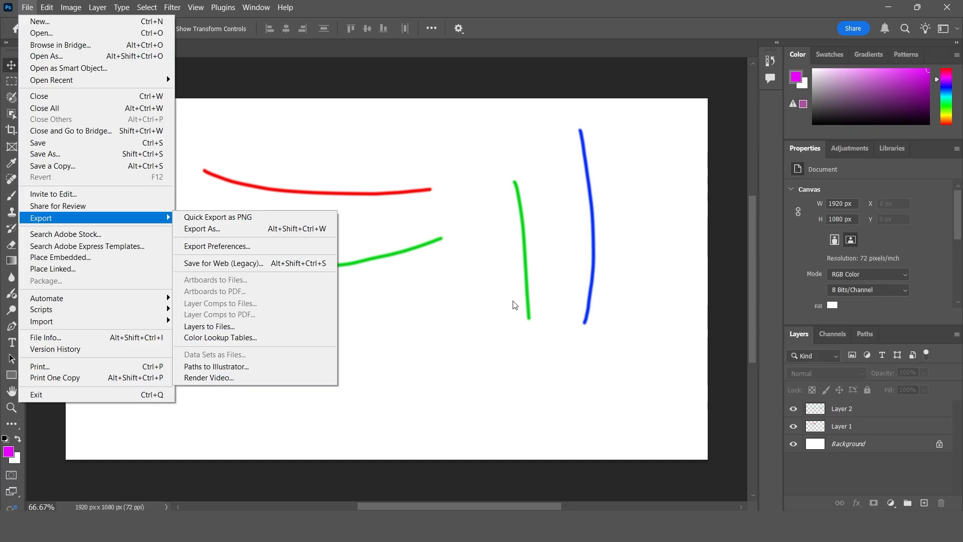
pyautogui.click(254, 216)
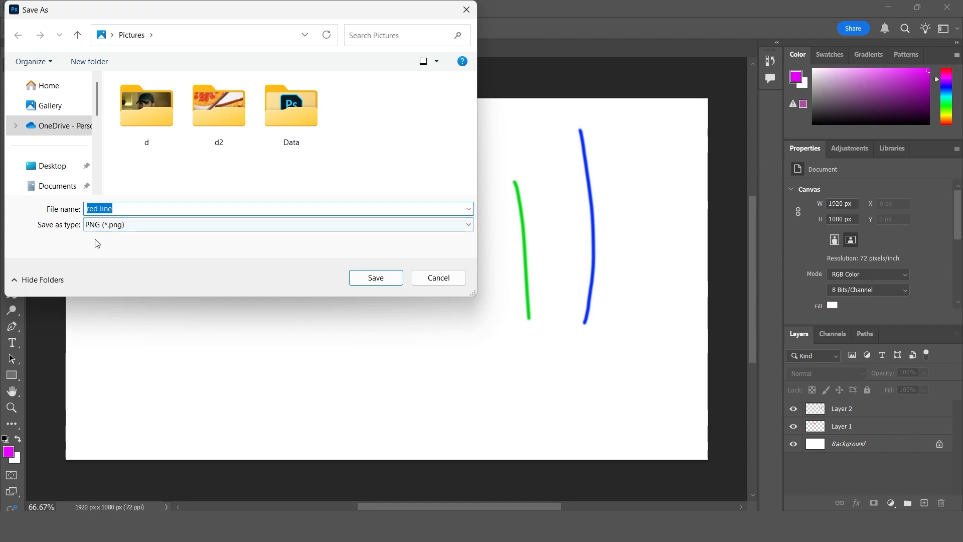
pyautogui.click(108, 228)
pyautogui.click(112, 234)
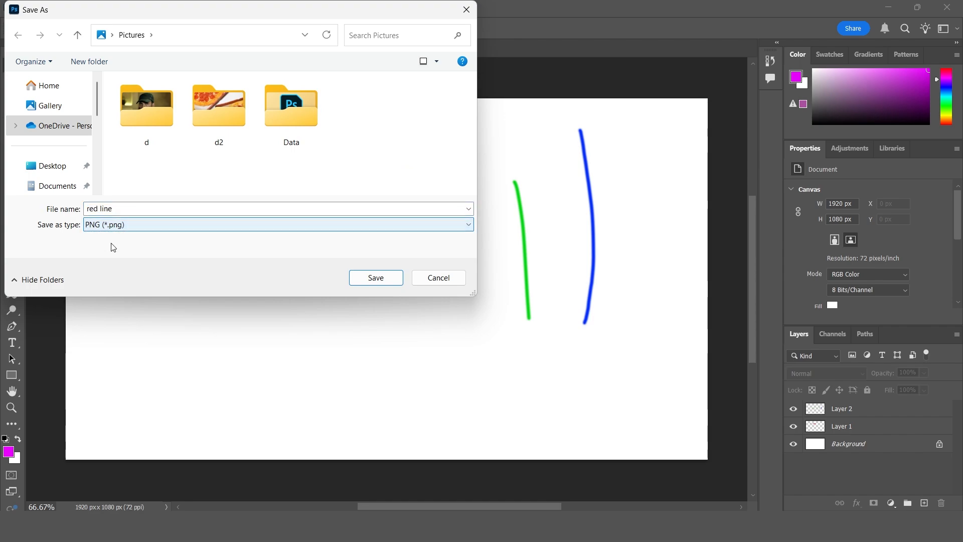
pyautogui.click(118, 224)
pyautogui.click(118, 239)
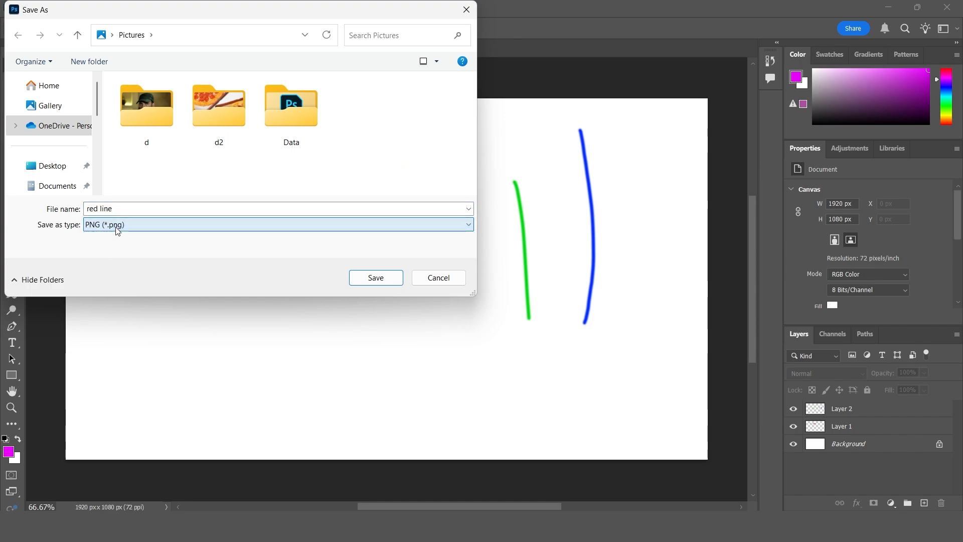
pyautogui.click(436, 278)
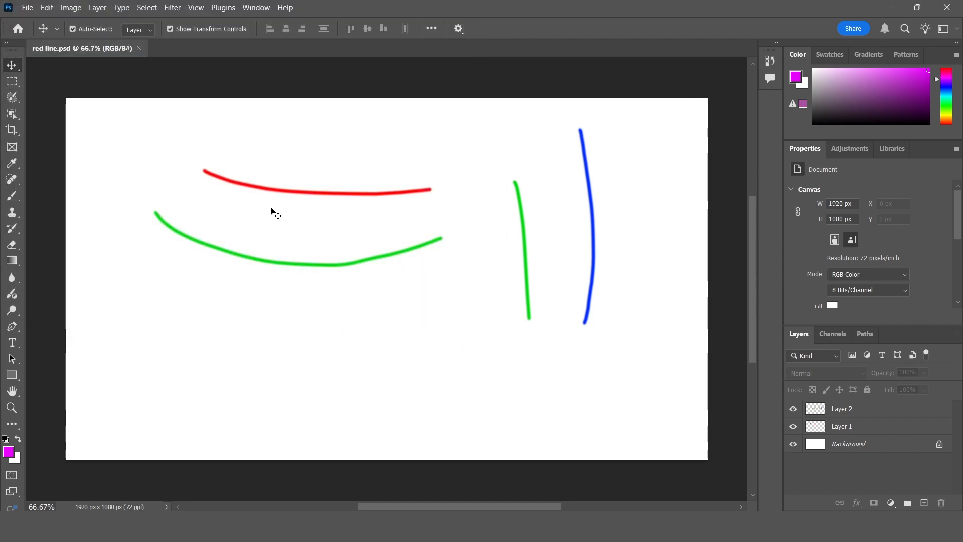
# Open the Export As settings for the document, look through the file format options and close them without exporting.
pyautogui.click(28, 9)
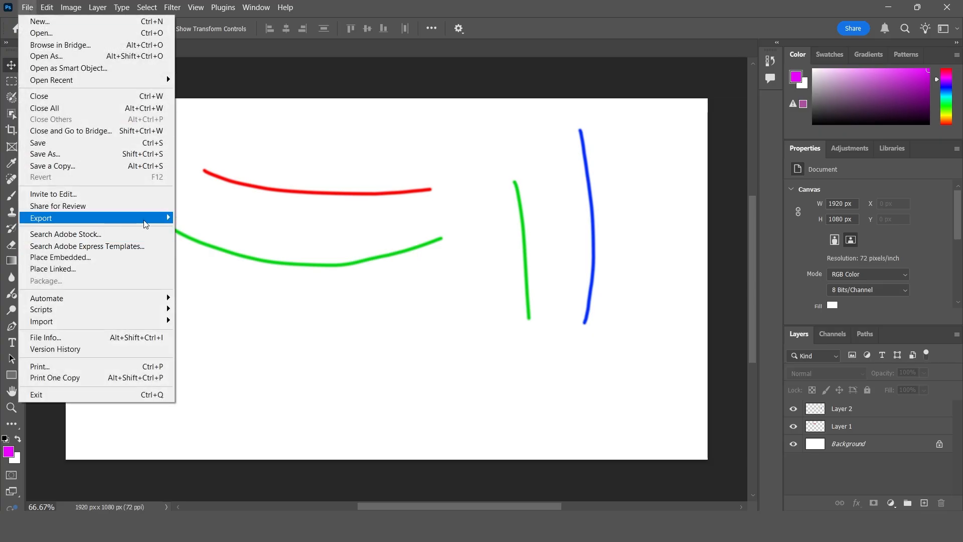
pyautogui.moveTo(101, 218)
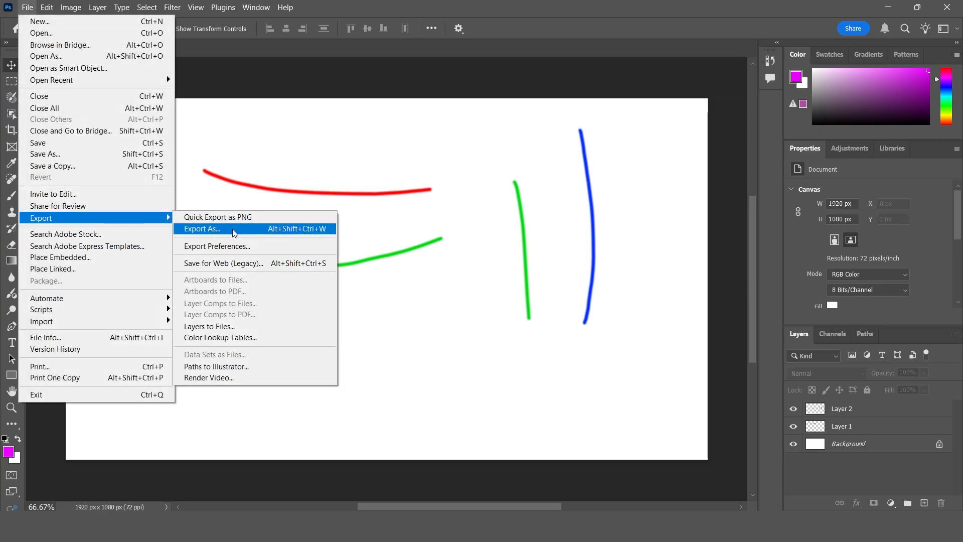
pyautogui.click(233, 230)
pyautogui.hotkey('ctrl', 'alt', 'shift', 'w')
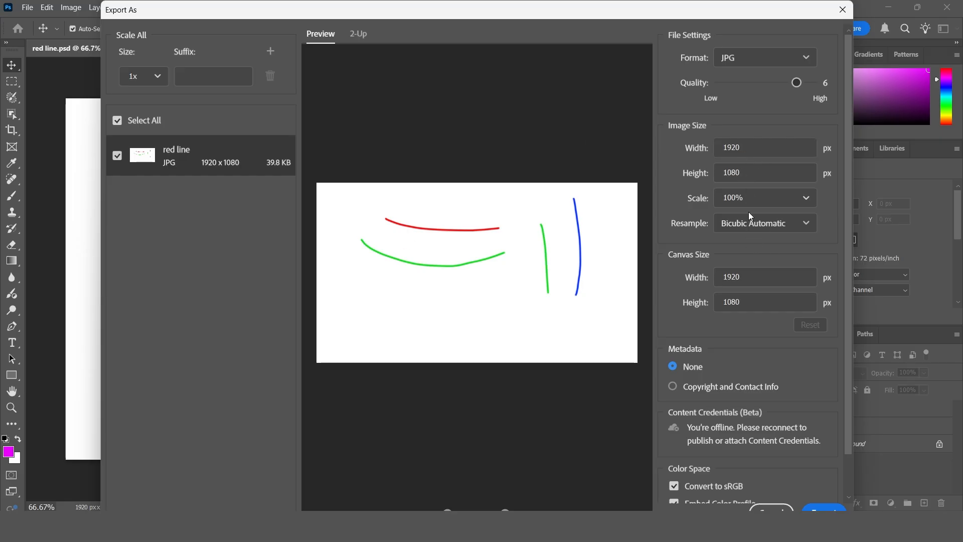
pyautogui.click(747, 60)
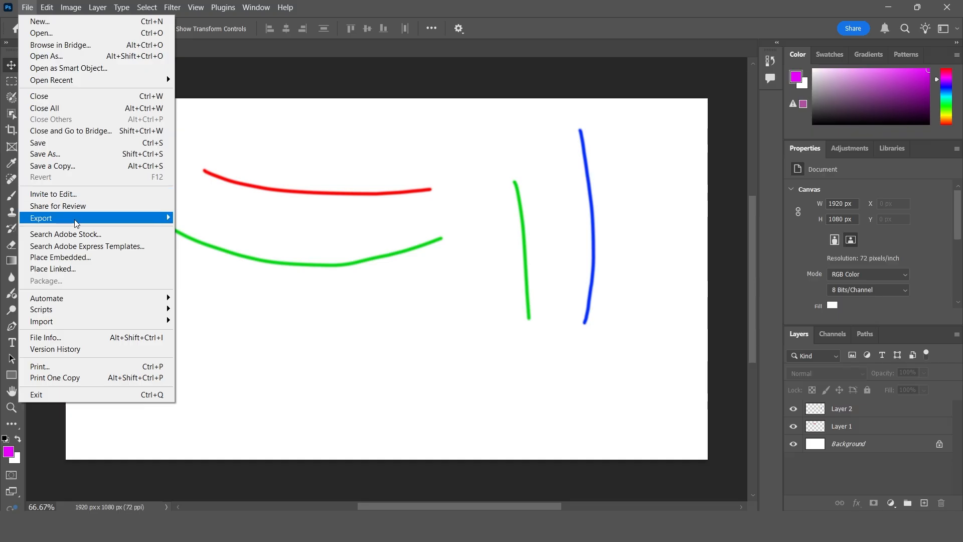
# Open the Export Preferences, view the available Quick Export formats and close the preferences without changing them.
pyautogui.moveTo(76, 223)
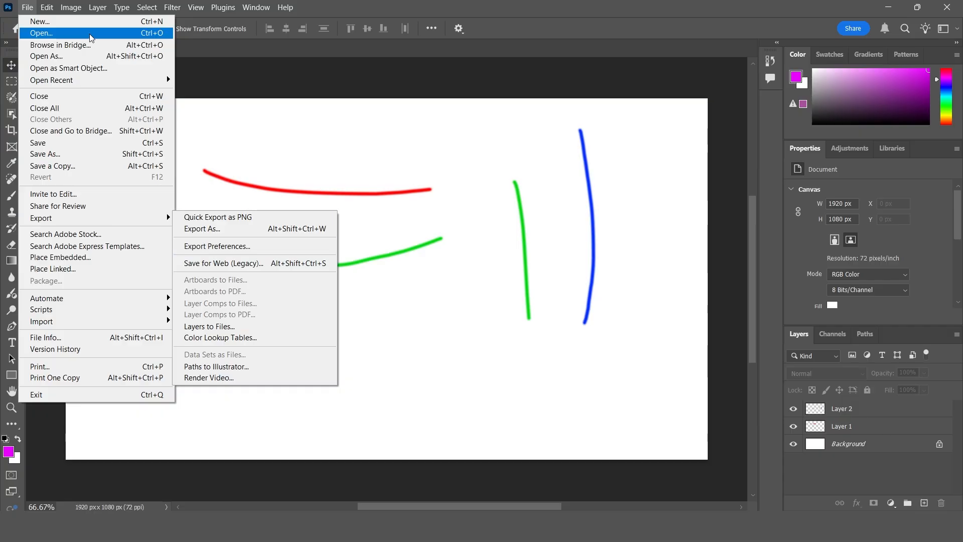
pyautogui.moveTo(45, 14)
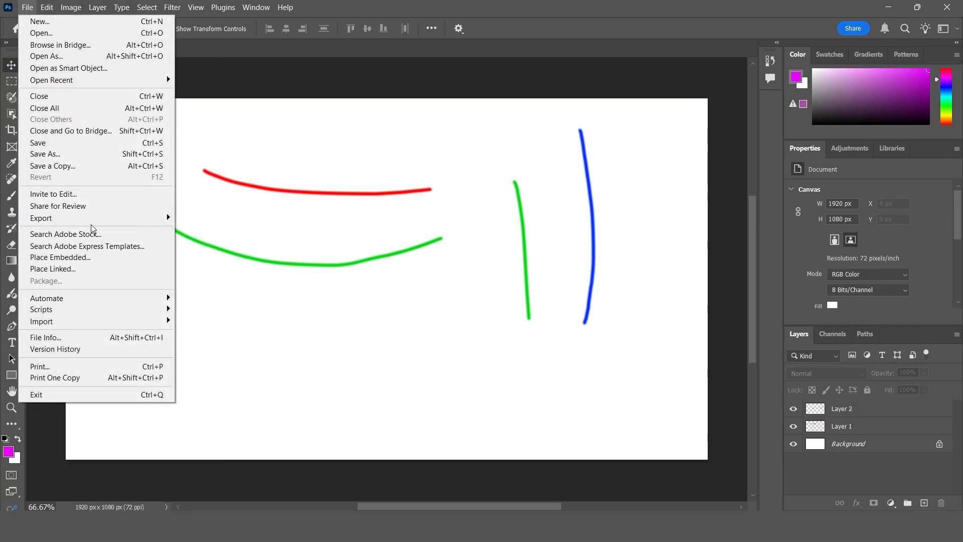
pyautogui.moveTo(165, 218)
pyautogui.click(243, 247)
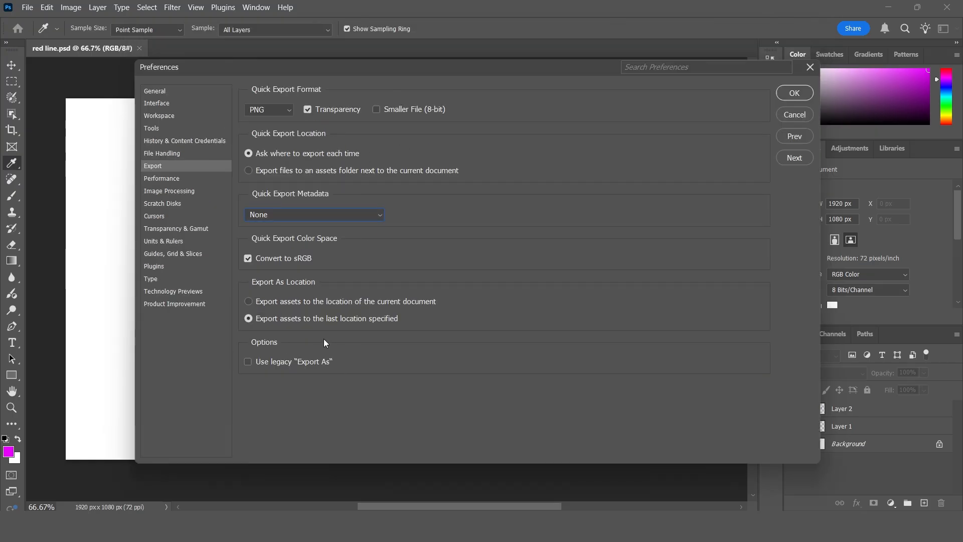
pyautogui.click(272, 105)
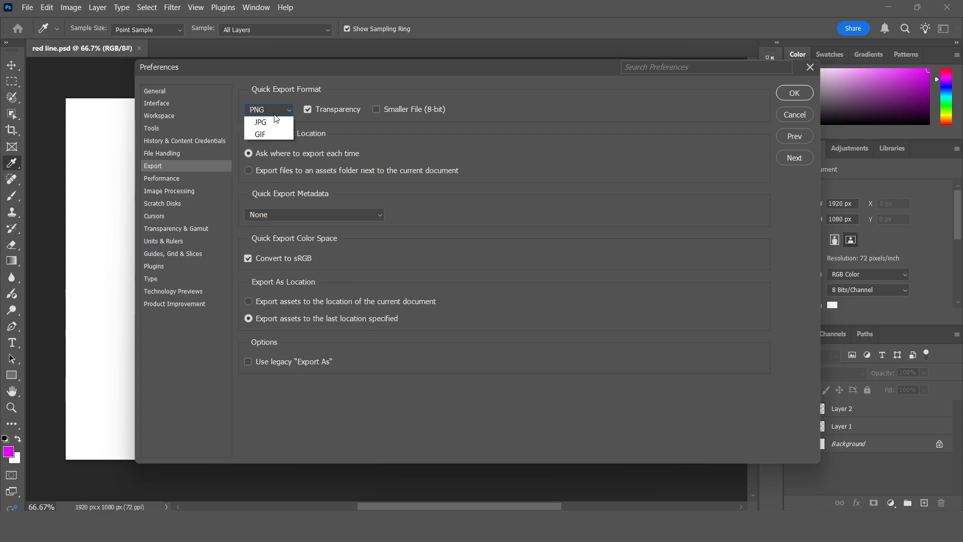
pyautogui.click(272, 122)
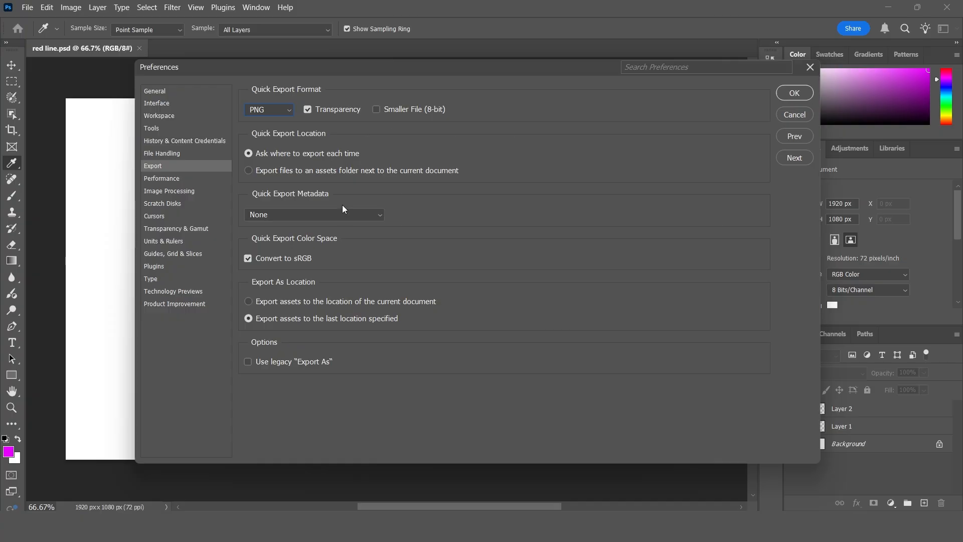
pyautogui.click(805, 68)
# Open Save for Web (Legacy) for the document and look through its preset and file format lists.
pyautogui.click(30, 11)
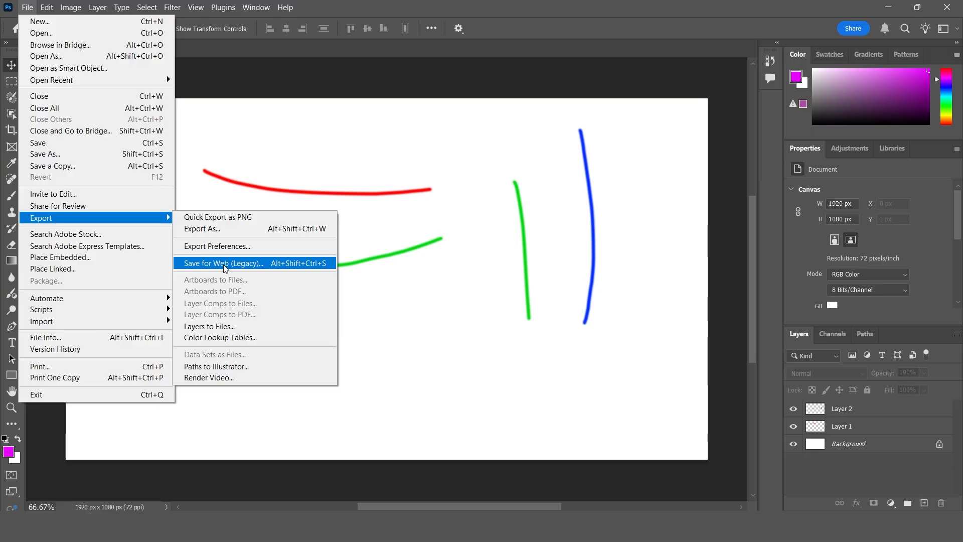
pyautogui.click(261, 269)
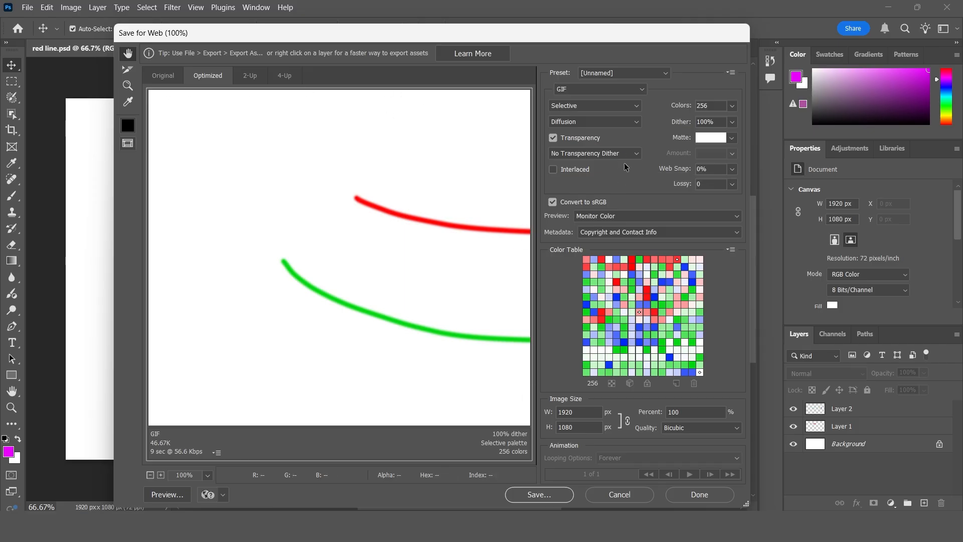
pyautogui.click(591, 72)
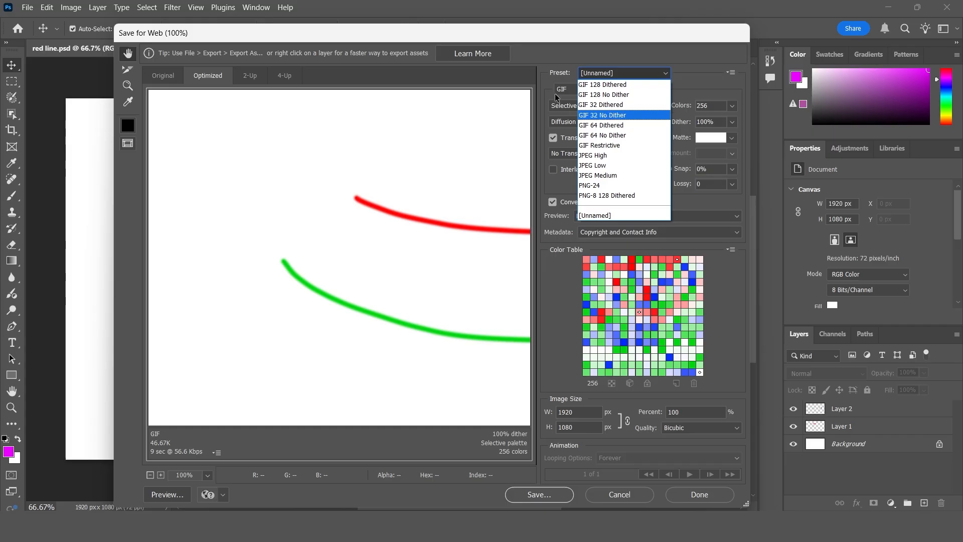
pyautogui.click(577, 88)
pyautogui.click(577, 89)
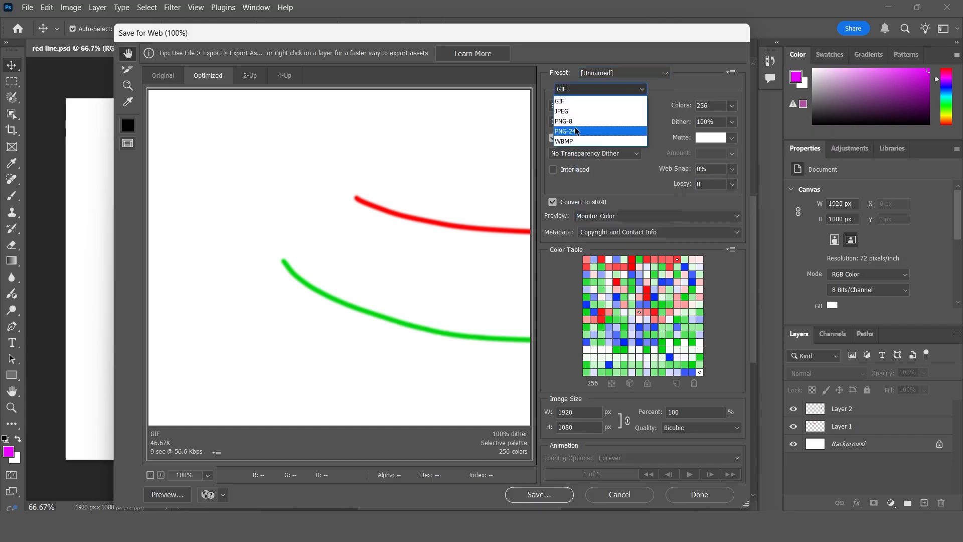
pyautogui.click(544, 83)
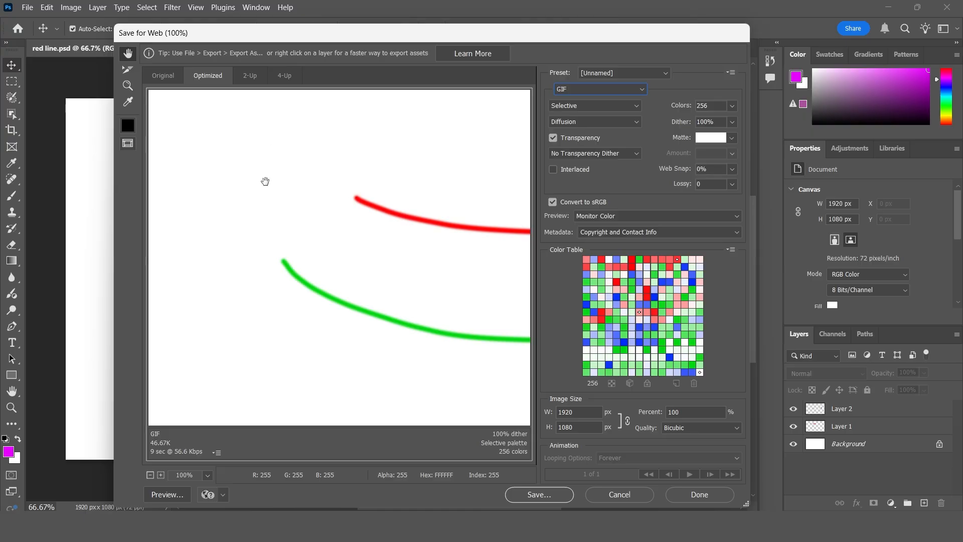
# Compare the 4-Up and 2-Up preview layouts in Save for Web, ending on 4-Up.
pyautogui.click(287, 77)
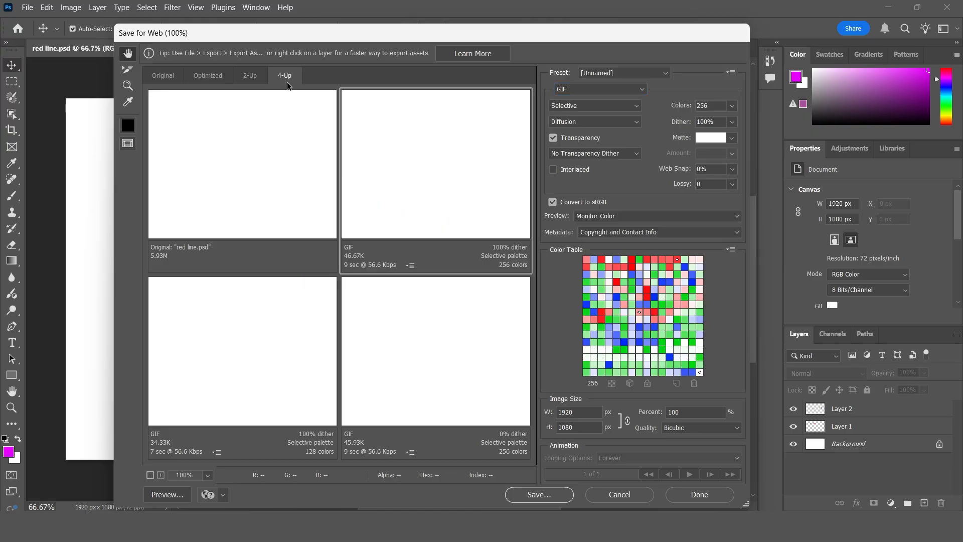
pyautogui.click(251, 77)
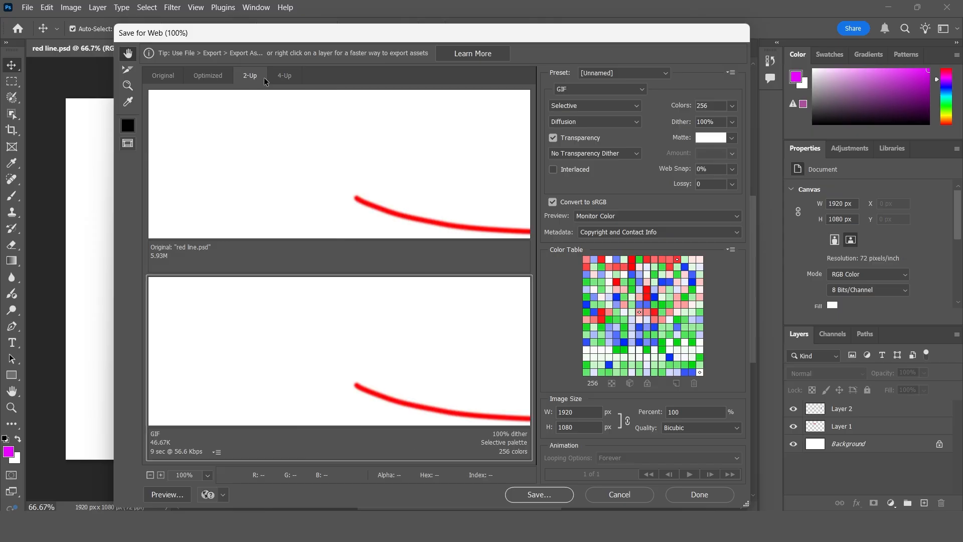
pyautogui.click(282, 76)
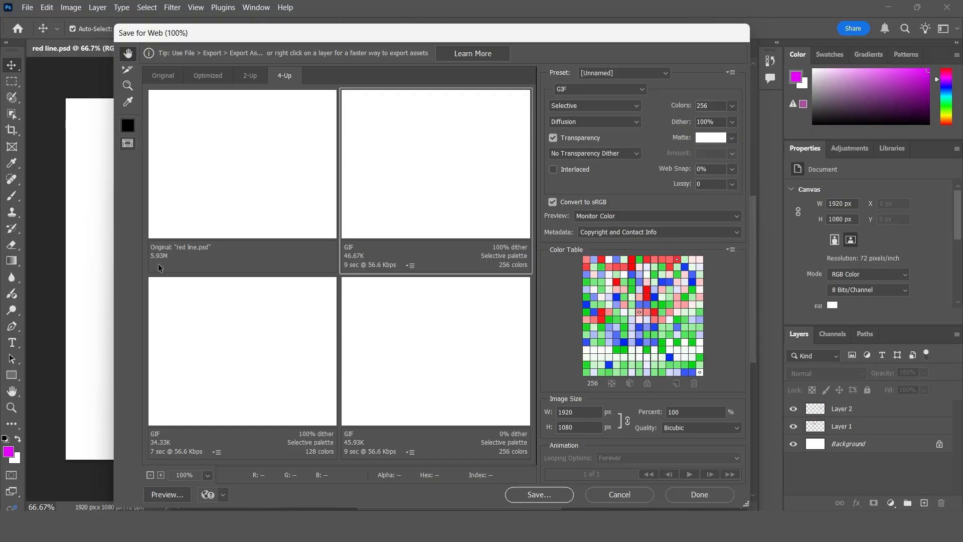
# Examine the export settings of each of the four previews, return to the Original view and cancel Save for Web.
pyautogui.click(266, 185)
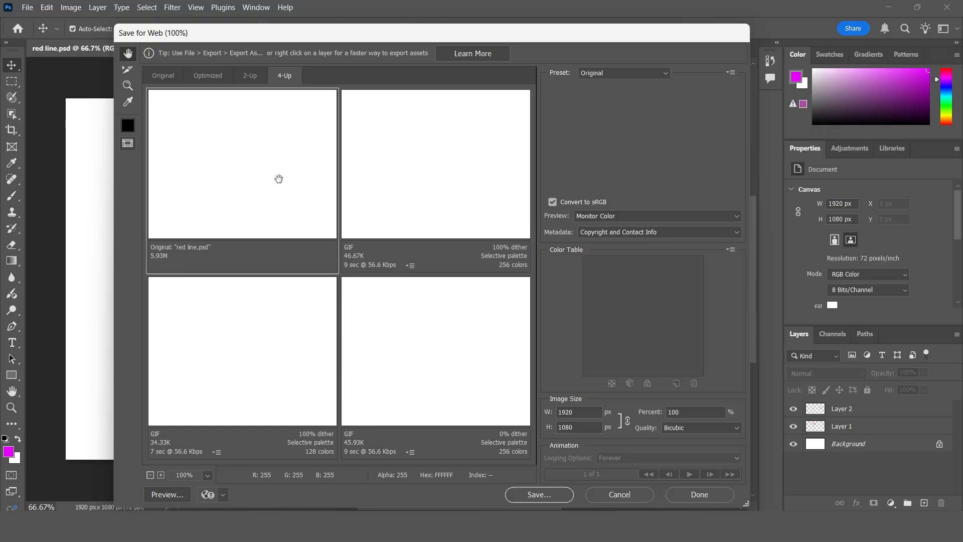
pyautogui.click(404, 156)
pyautogui.click(443, 339)
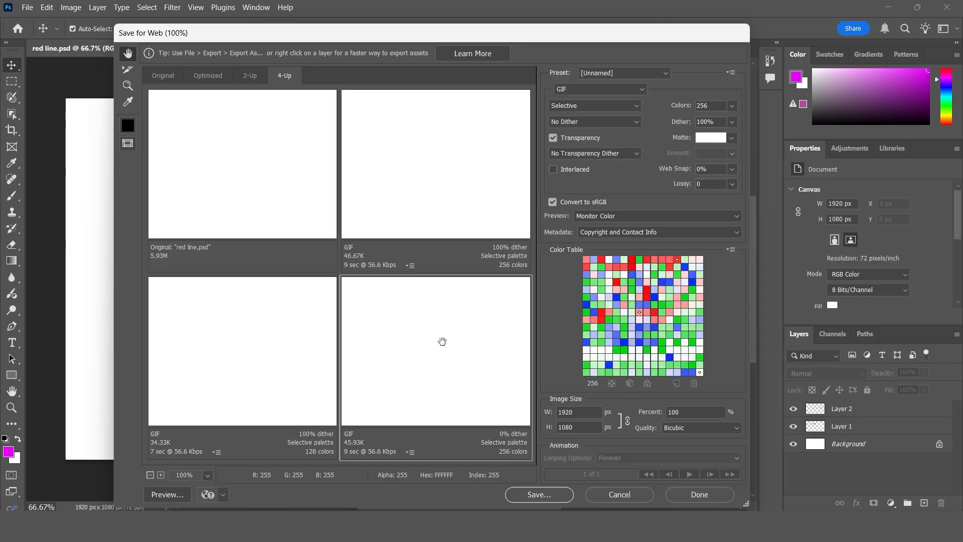
pyautogui.click(283, 346)
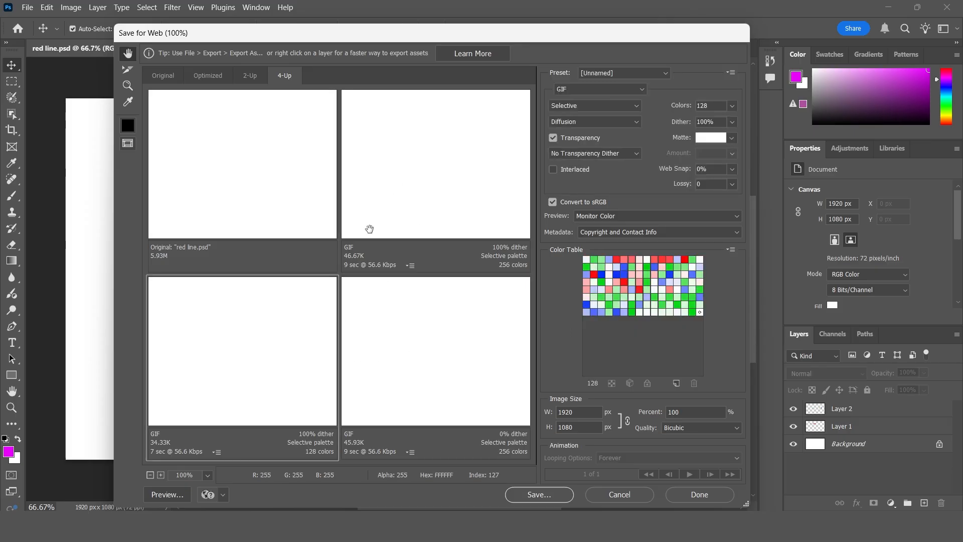
pyautogui.click(257, 185)
pyautogui.click(373, 179)
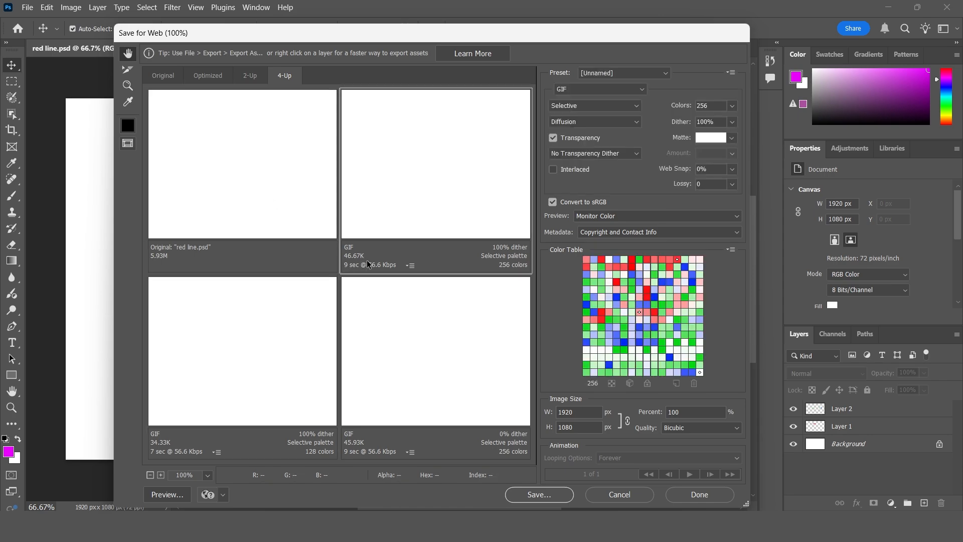
pyautogui.click(402, 327)
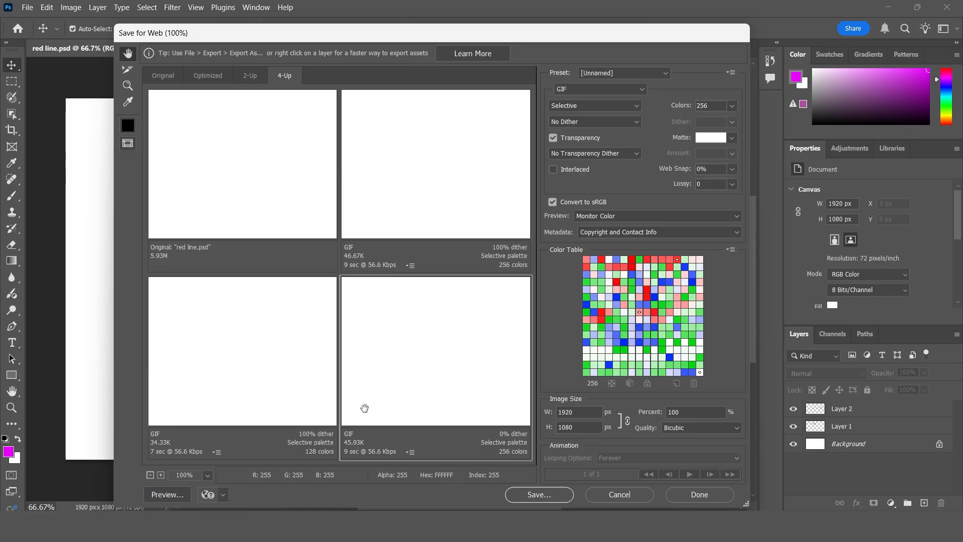
pyautogui.click(212, 215)
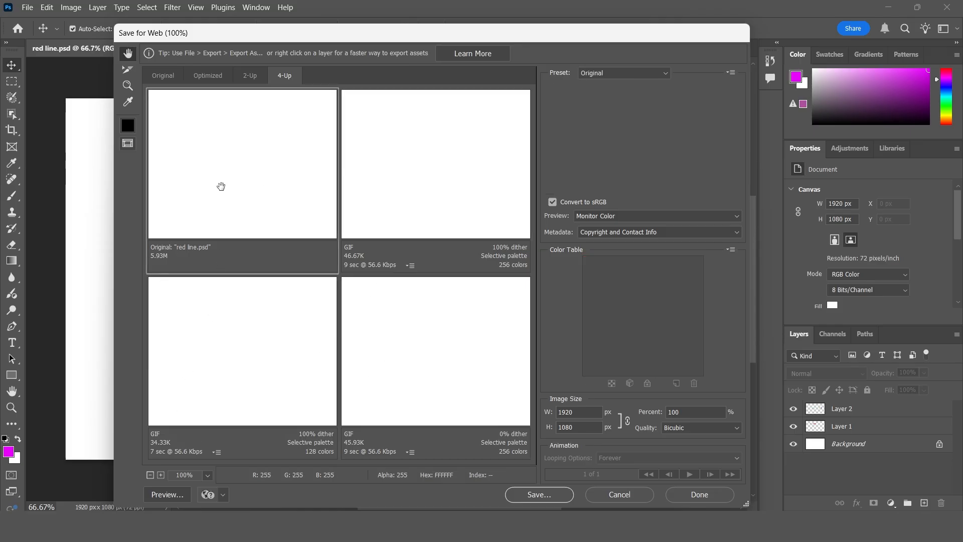
pyautogui.click(164, 74)
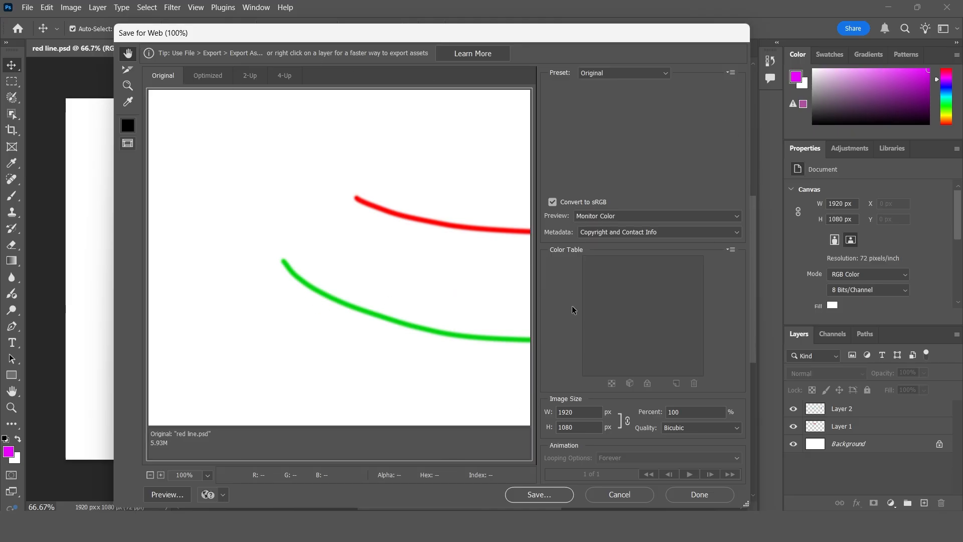
pyautogui.click(619, 493)
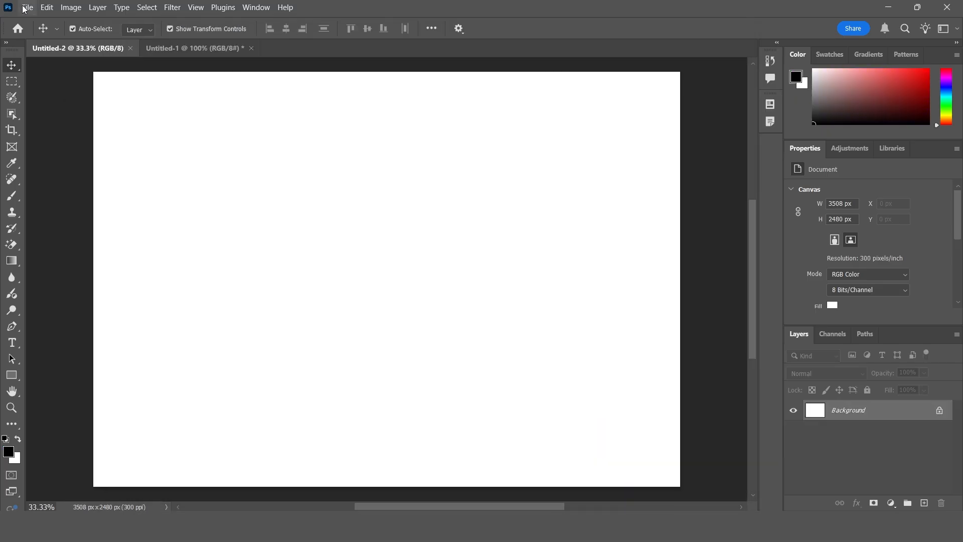
pyautogui.click(27, 7)
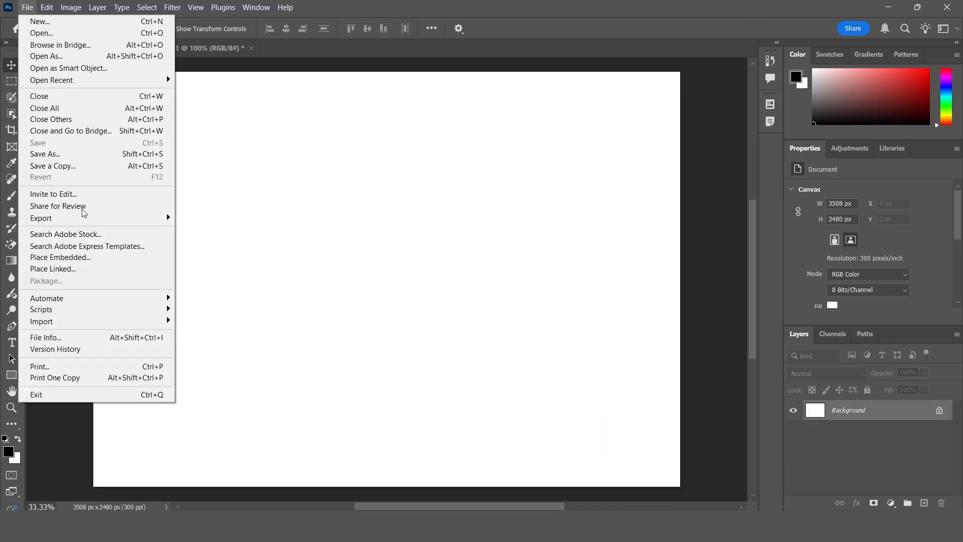
pyautogui.moveTo(104, 220)
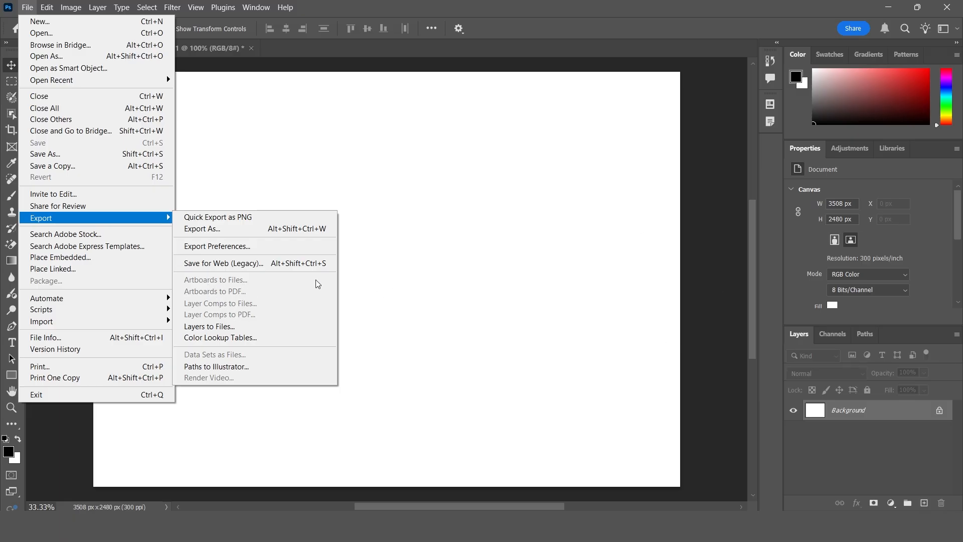
pyautogui.click(416, 261)
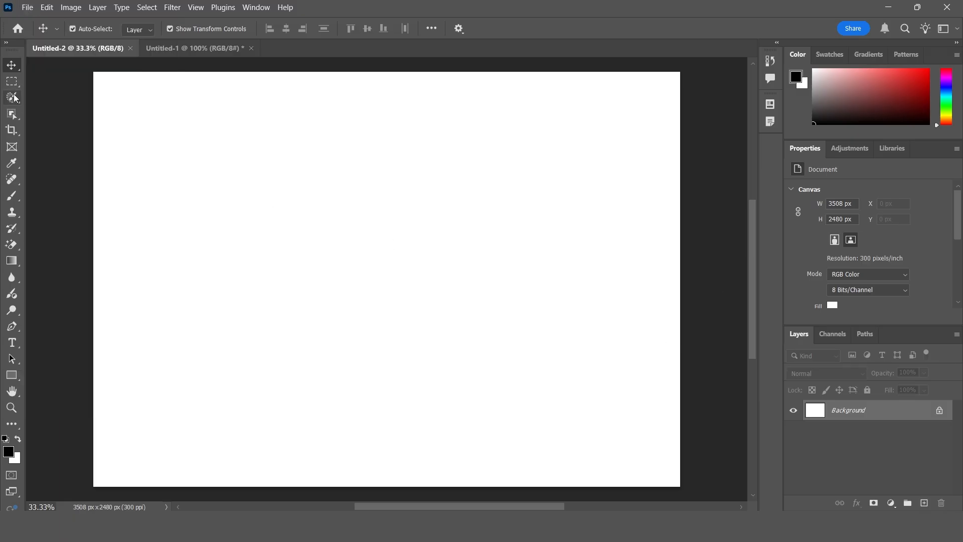
# Draw an artboard of about 1193 x 2150 px on the blank canvas and add two matching artboards in a row to its right.
pyautogui.rightClick(11, 66)
pyautogui.click(40, 77)
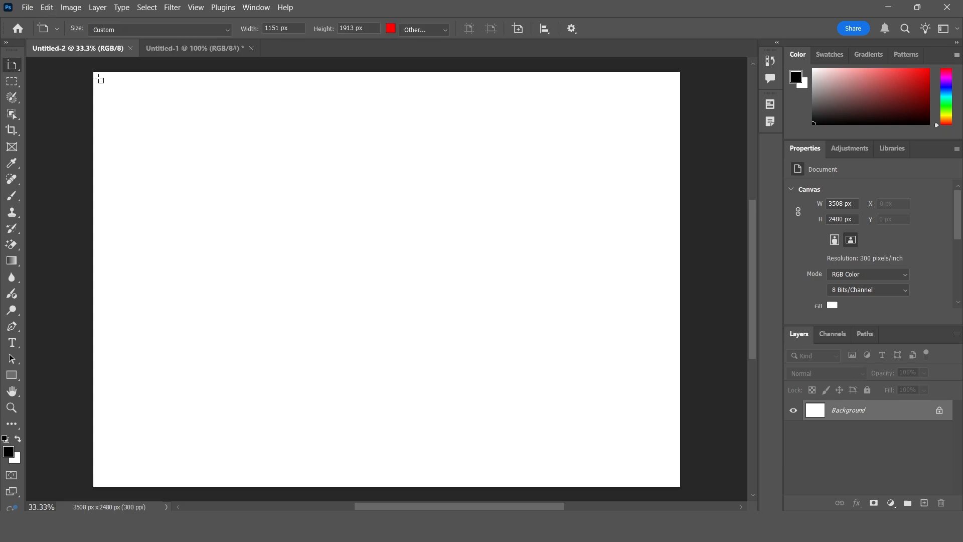
pyautogui.moveTo(107, 84); pyautogui.dragTo(306, 444)
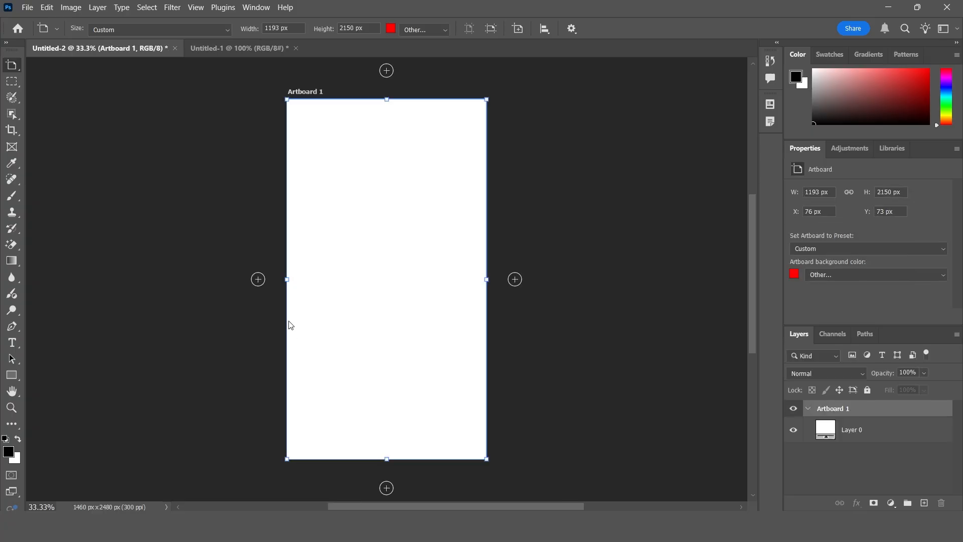
pyautogui.click(515, 279)
pyautogui.click(515, 279)
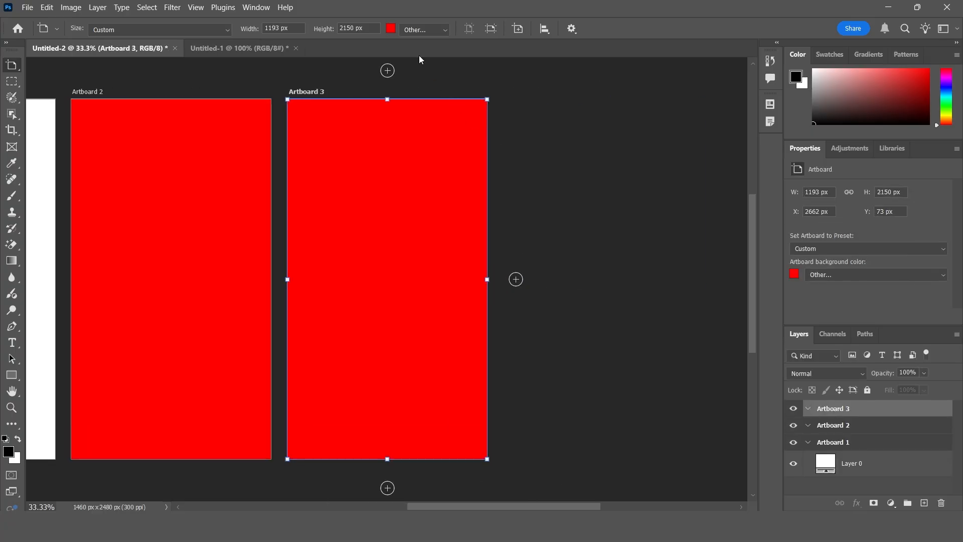
# Set the background color of Artboard 3 to blue and switch to the Move Tool.
pyautogui.click(391, 29)
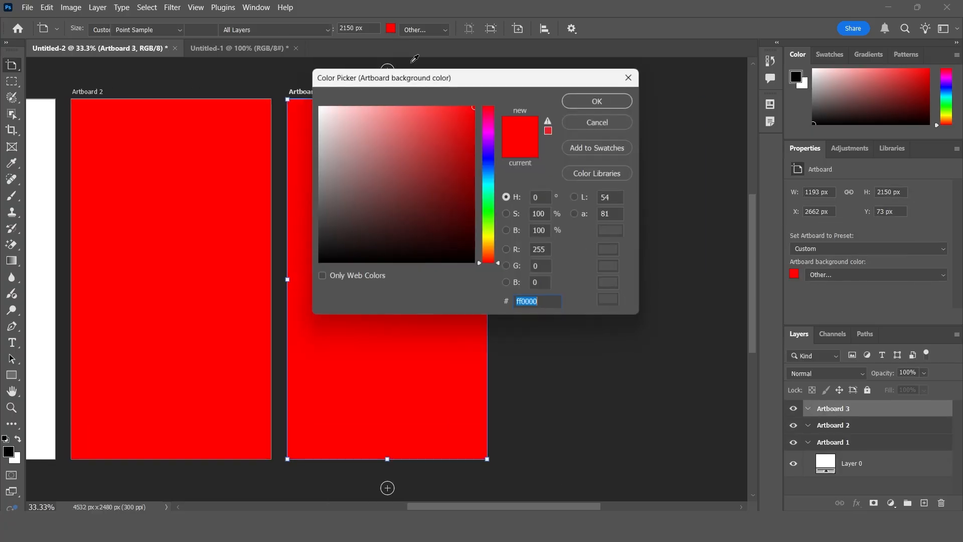
pyautogui.click(489, 169)
pyautogui.click(594, 100)
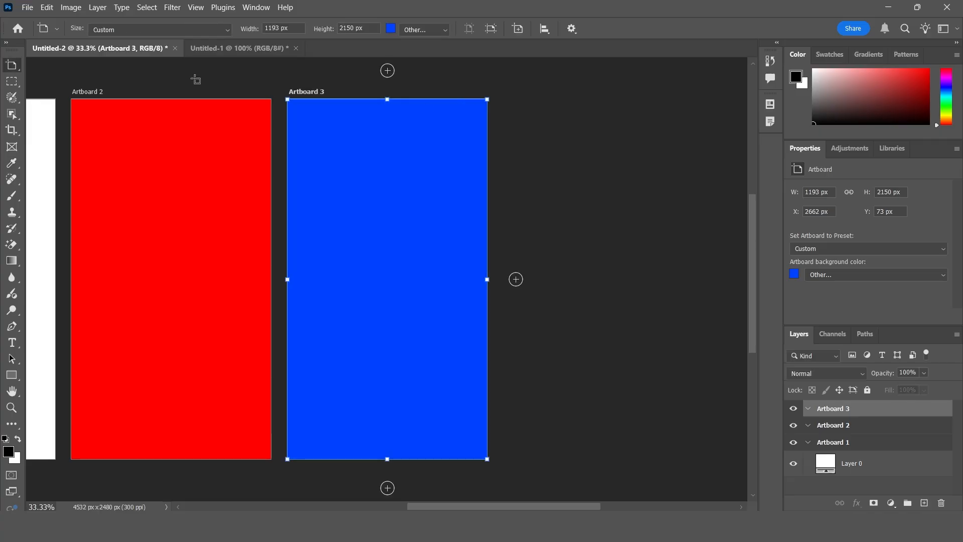
pyautogui.rightClick(14, 68)
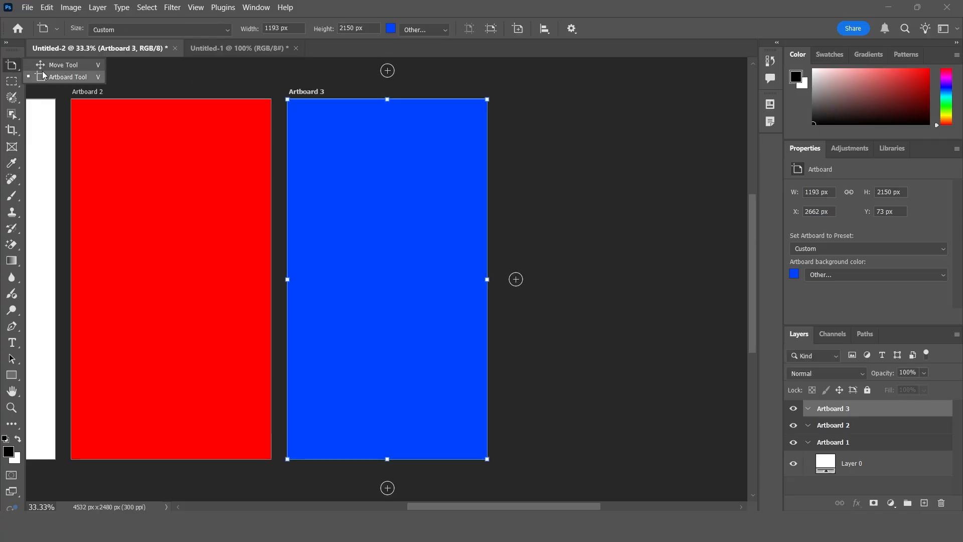
pyautogui.click(53, 65)
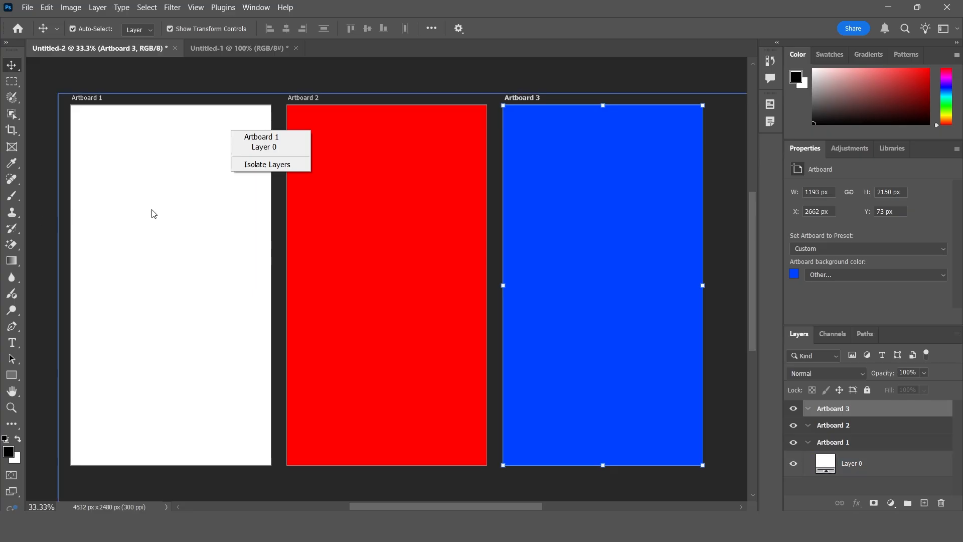
pyautogui.click(244, 177)
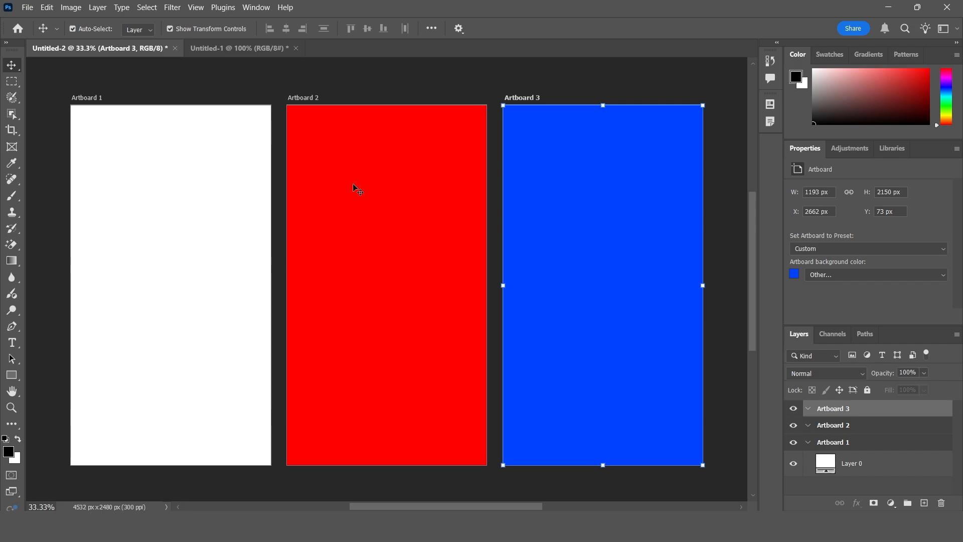
pyautogui.click(166, 247)
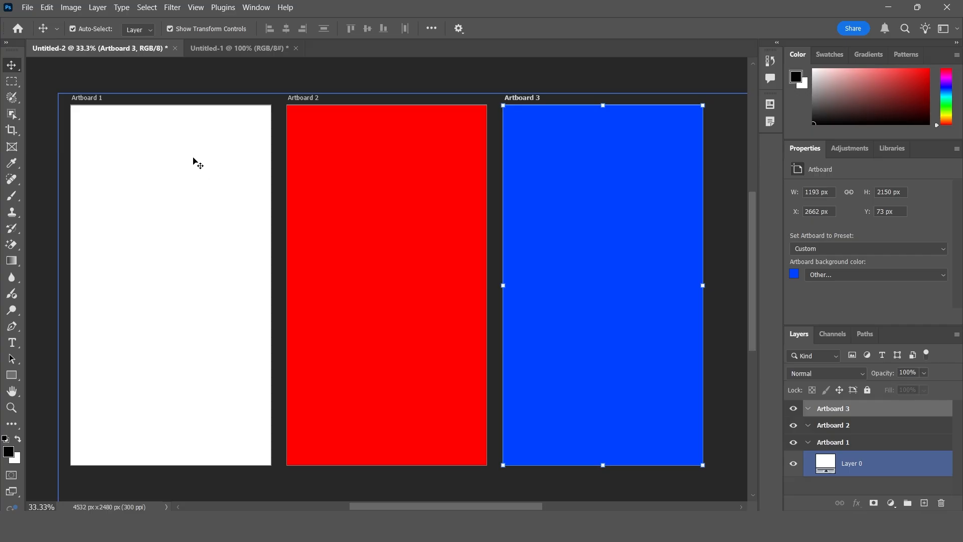
pyautogui.click(414, 163)
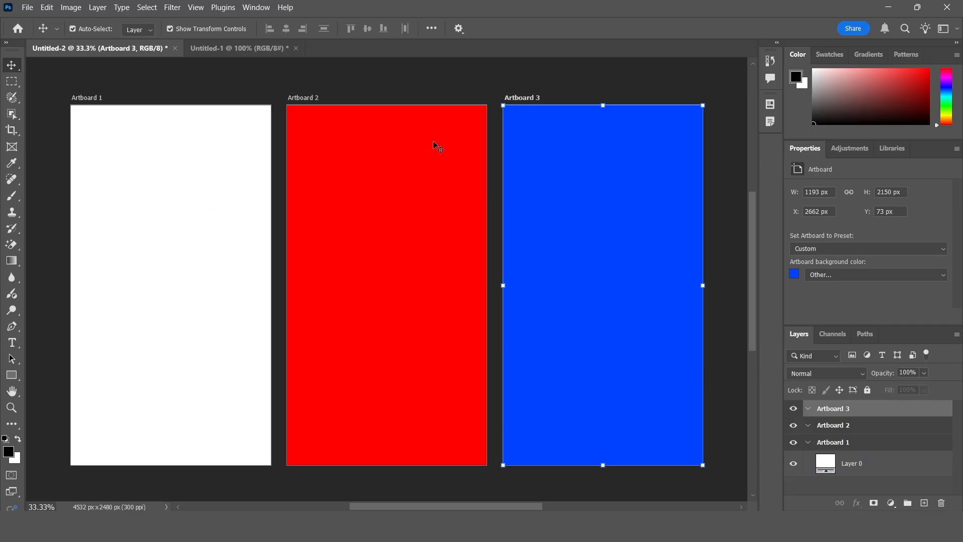
pyautogui.click(147, 179)
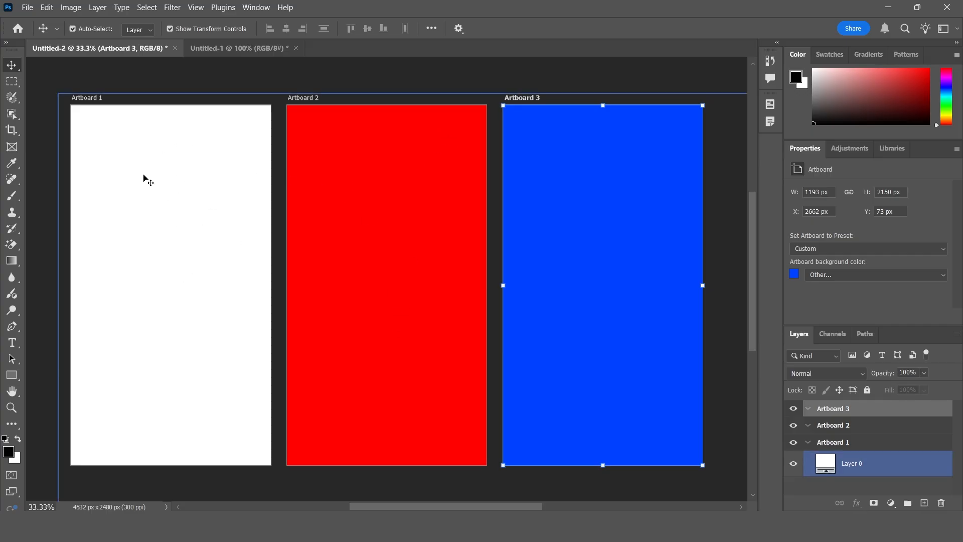
pyautogui.click(384, 244)
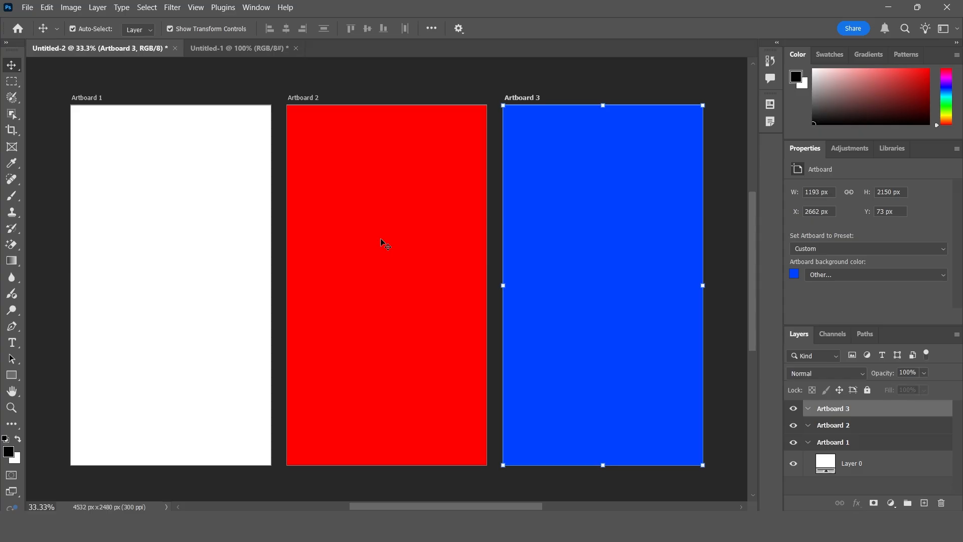
pyautogui.click(199, 218)
pyautogui.click(423, 216)
pyautogui.click(151, 179)
pyautogui.click(337, 197)
# Start the Artboards to Files export and set its destination to the Downloads folder.
pyautogui.click(27, 8)
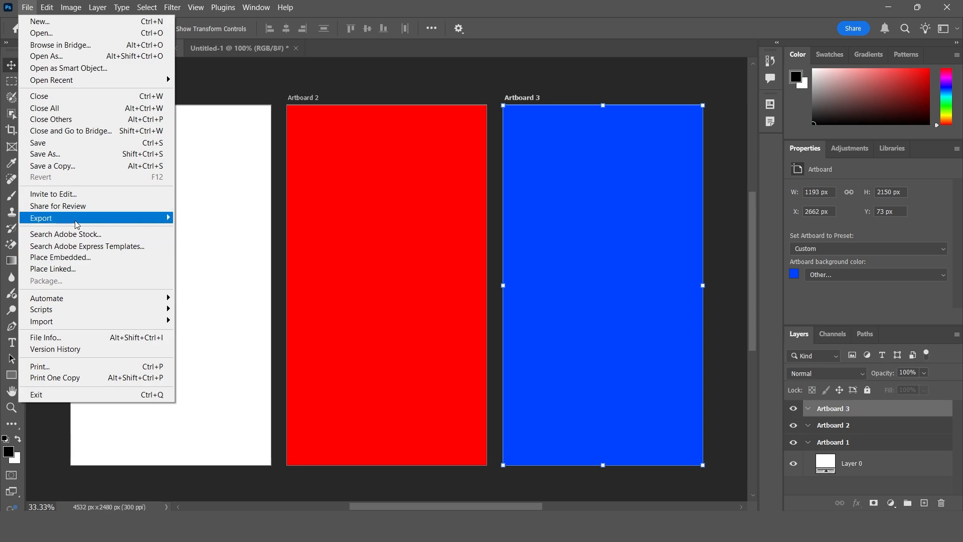
pyautogui.moveTo(81, 219)
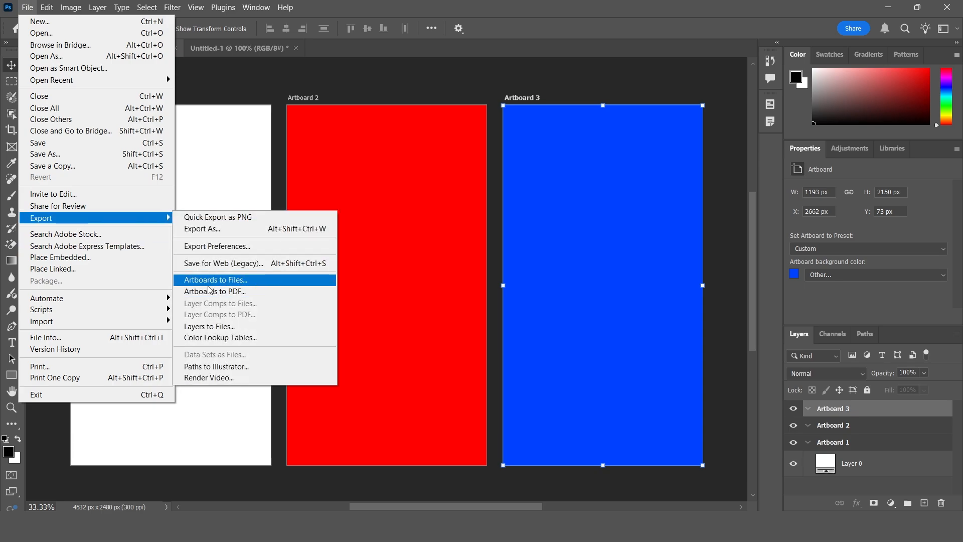
pyautogui.click(245, 284)
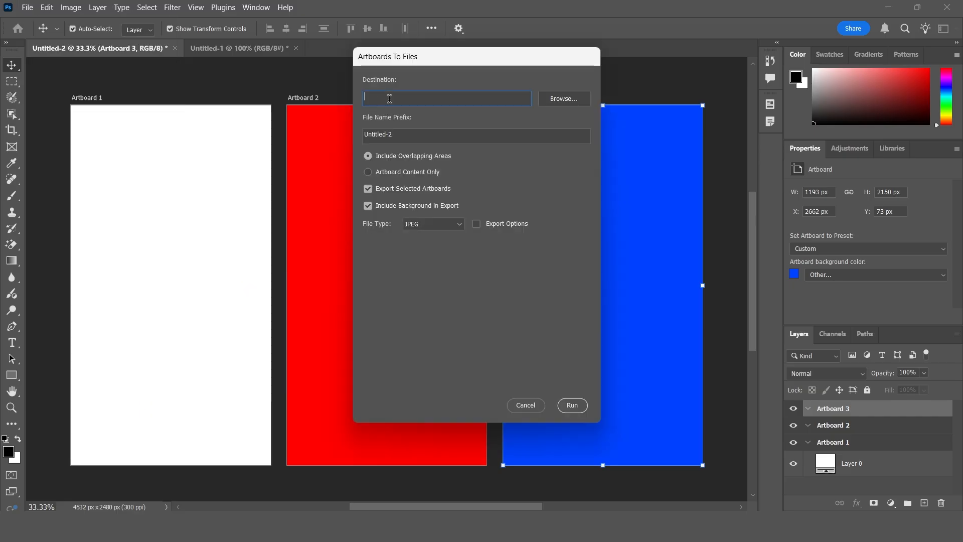
pyautogui.click(568, 103)
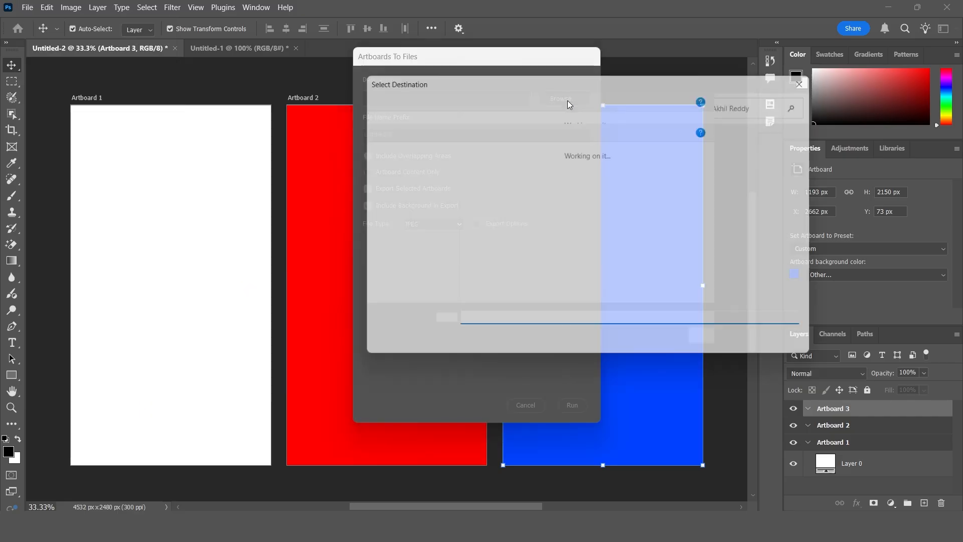
pyautogui.click(755, 169)
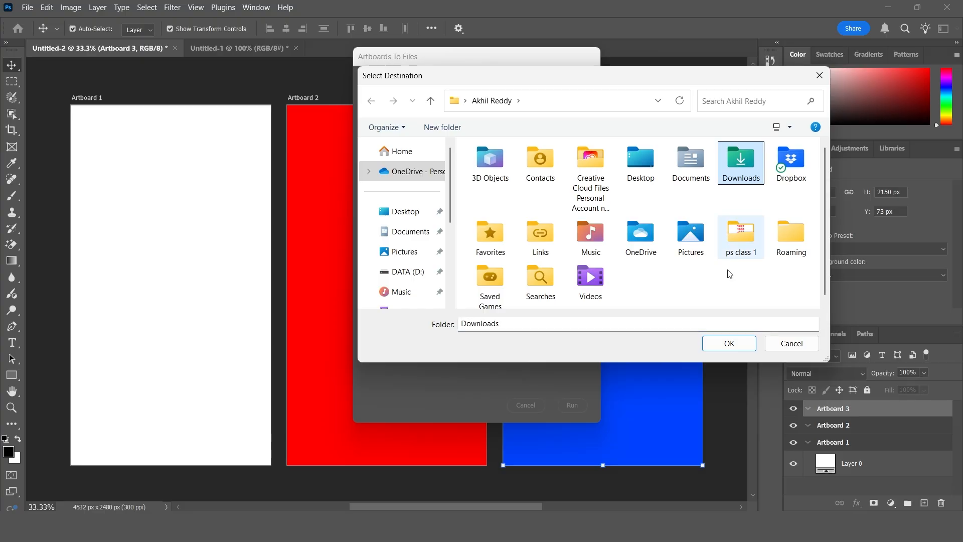
pyautogui.click(736, 343)
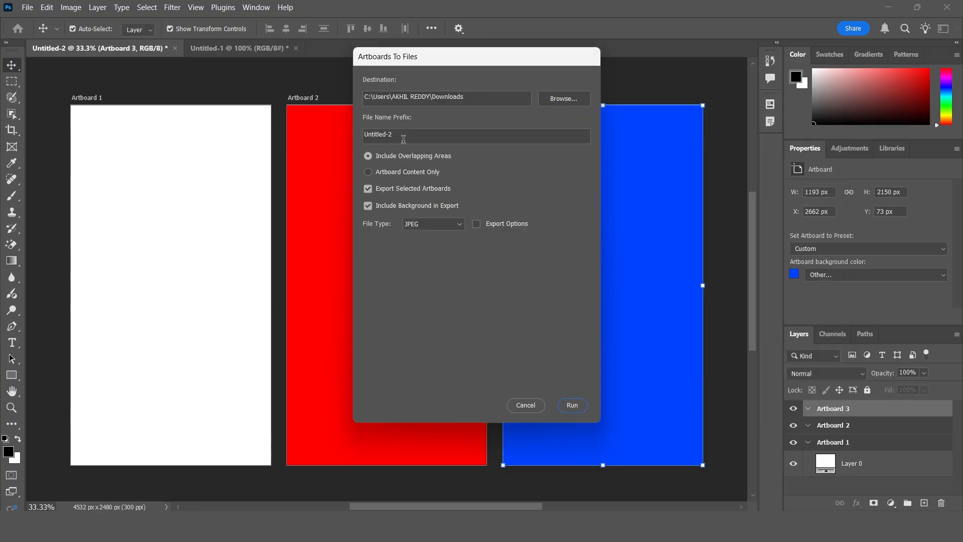
# Export all artboards as JPEG files with the prefix Untitled-2 and Export Selected Artboards turned off, then check the Downloads folder.
pyautogui.moveTo(403, 139); pyautogui.dragTo(354, 148)
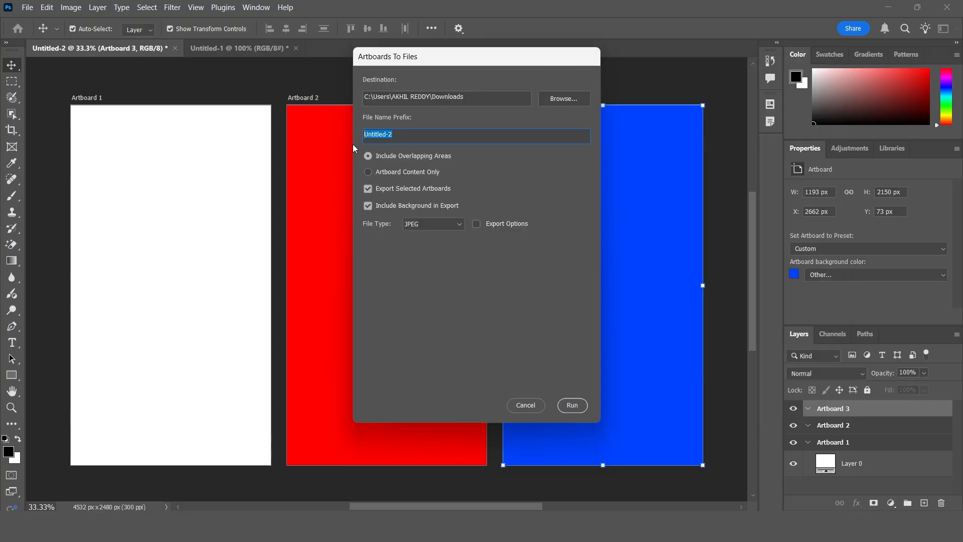
pyautogui.click(415, 138)
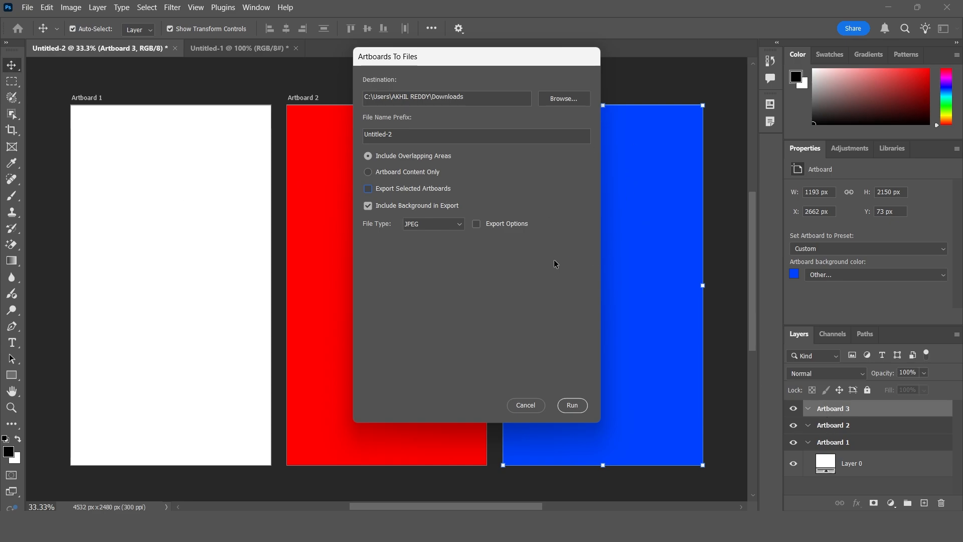
pyautogui.click(424, 230)
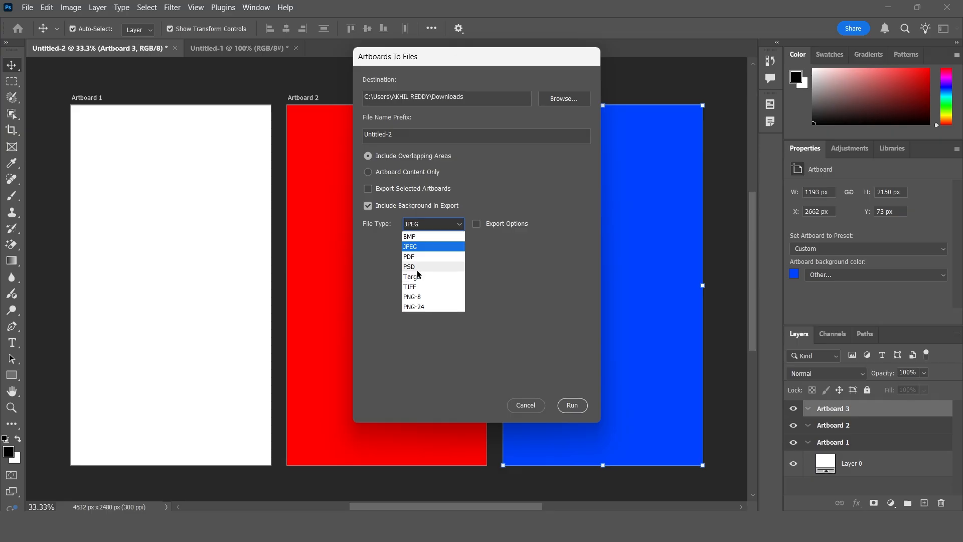
pyautogui.click(425, 249)
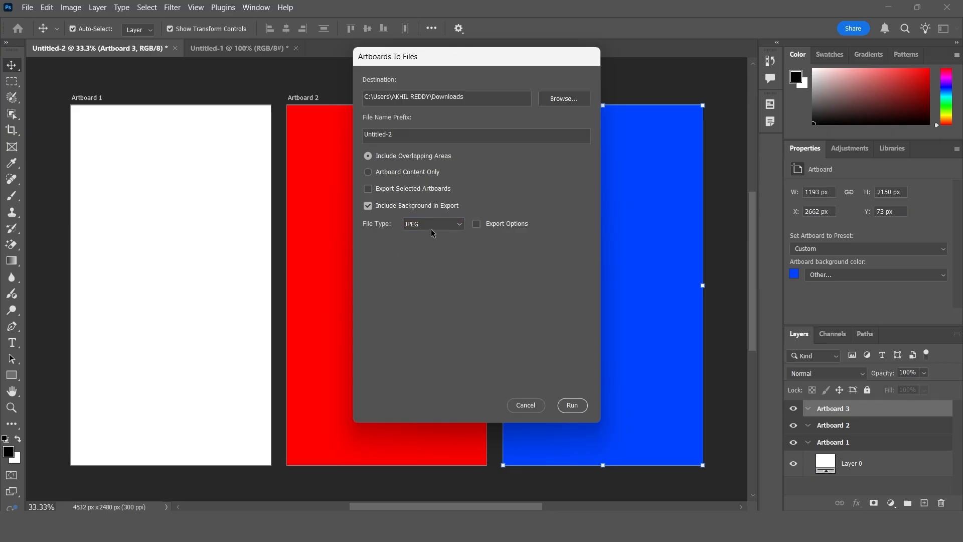
pyautogui.click(582, 404)
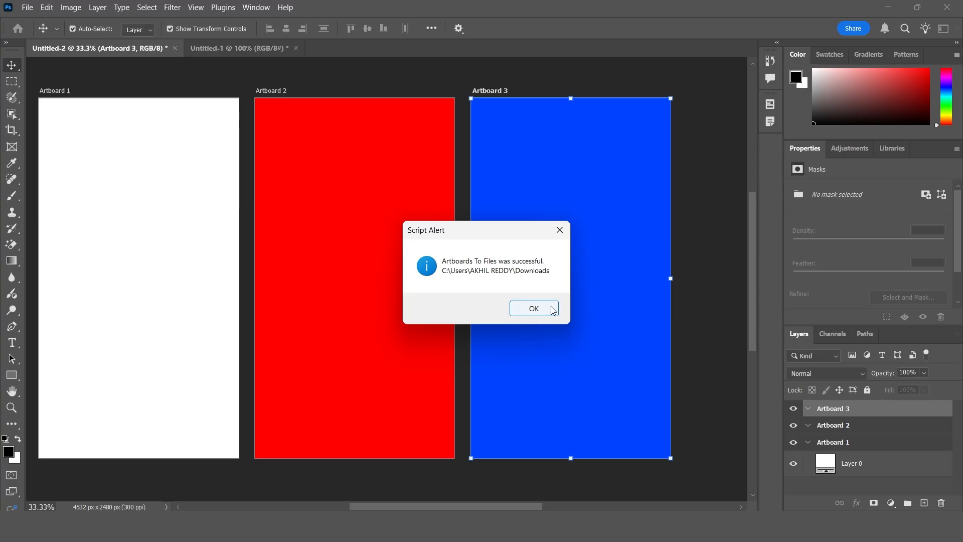
pyautogui.click(551, 307)
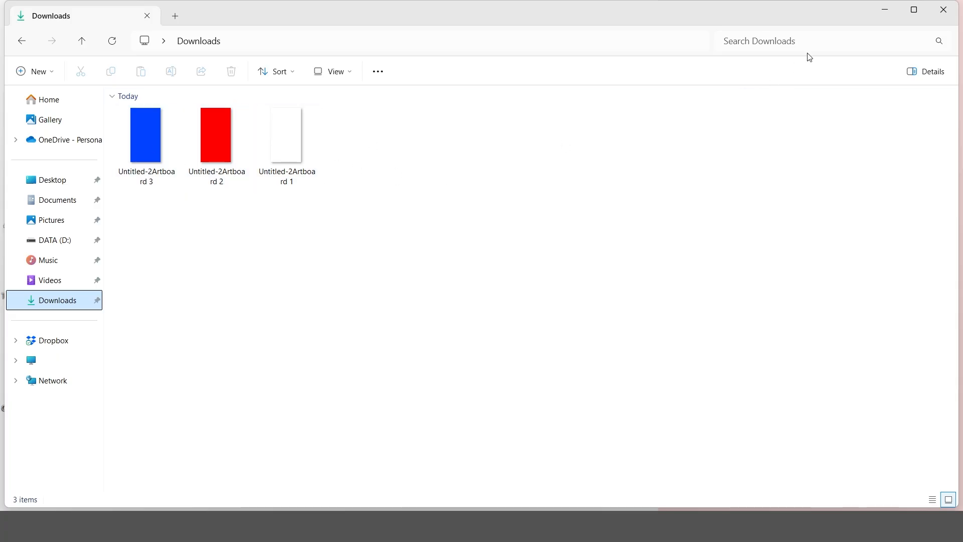
pyautogui.click(892, 6)
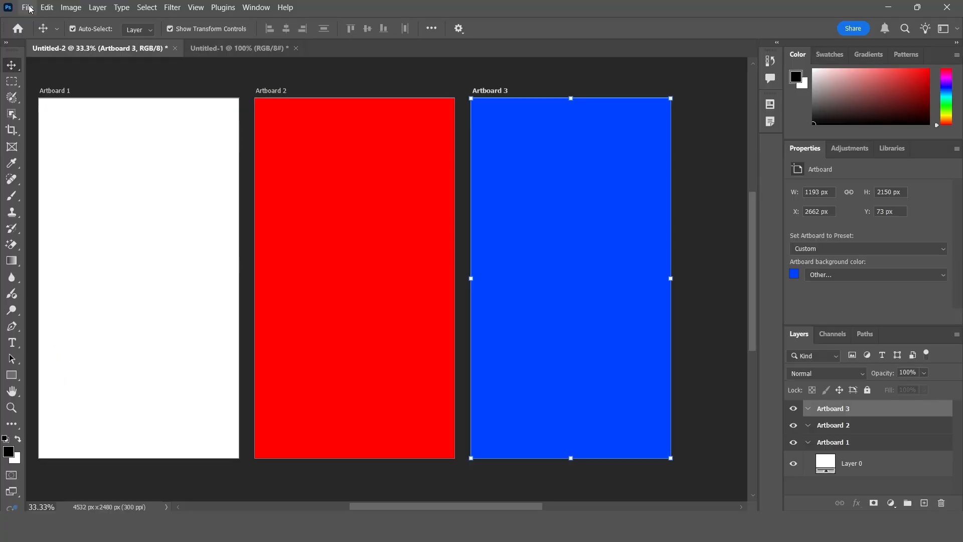
# Export all artboards to a multi-page PDF in the Downloads folder, with Export Selected Artboards turned off.
pyautogui.click(27, 7)
pyautogui.moveTo(100, 217)
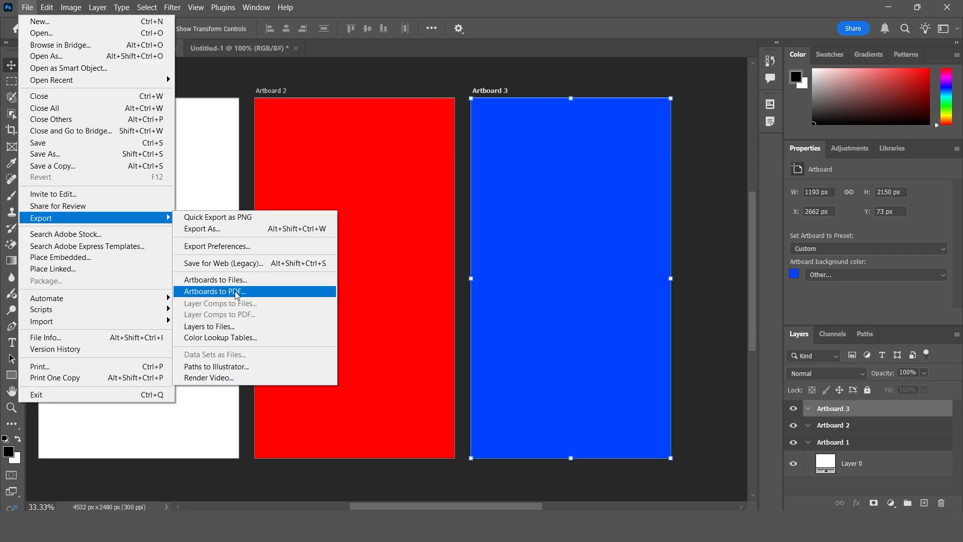
pyautogui.click(245, 292)
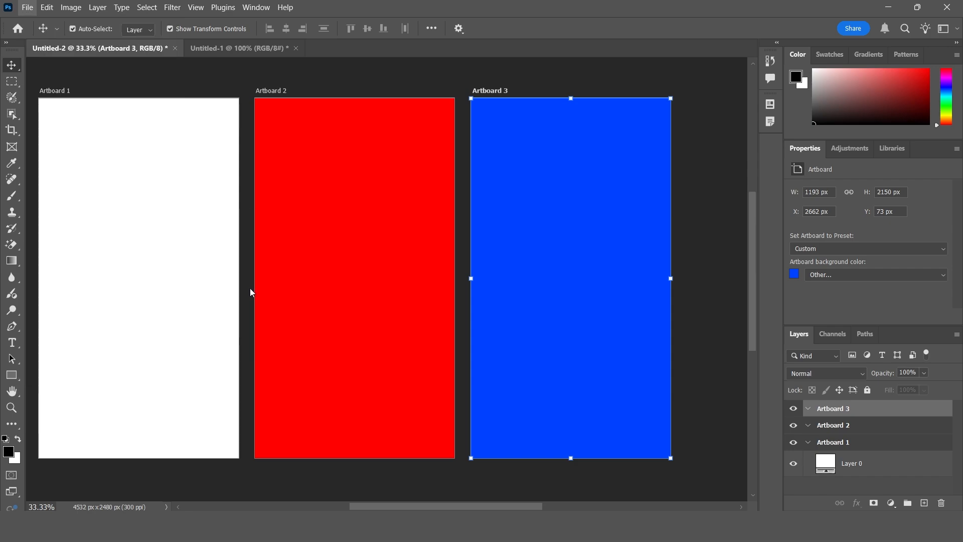
pyautogui.moveTo(438, 58); pyautogui.dragTo(426, 96)
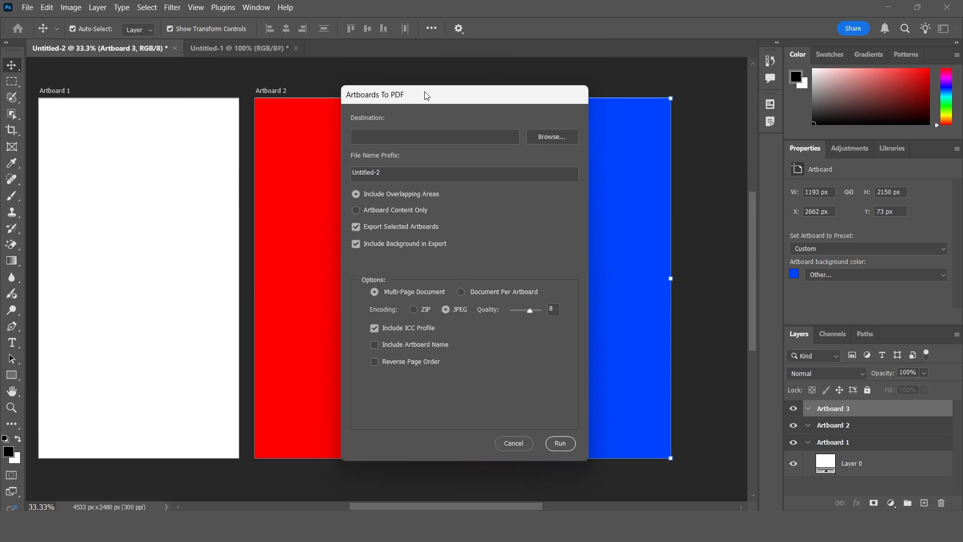
pyautogui.click(356, 227)
pyautogui.click(553, 138)
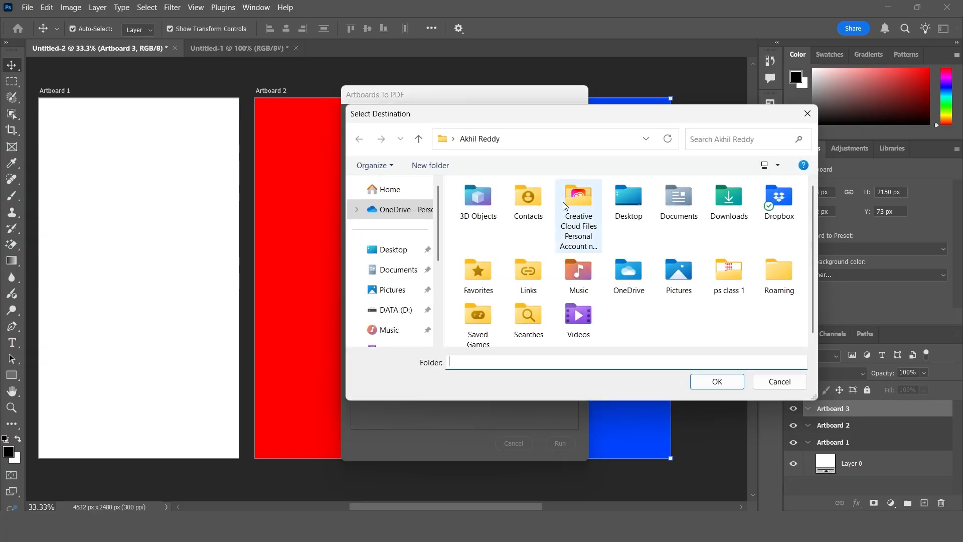
pyautogui.click(741, 205)
pyautogui.click(728, 379)
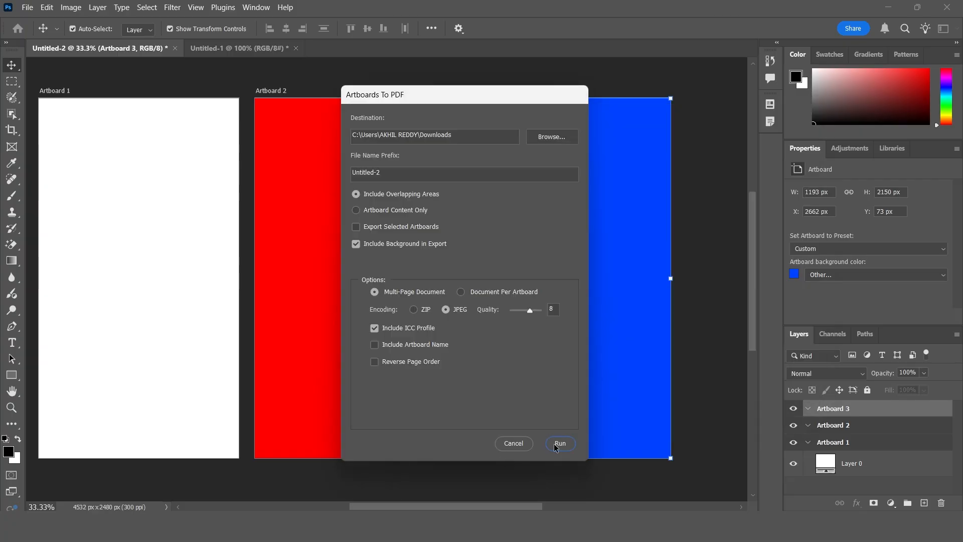
pyautogui.click(572, 442)
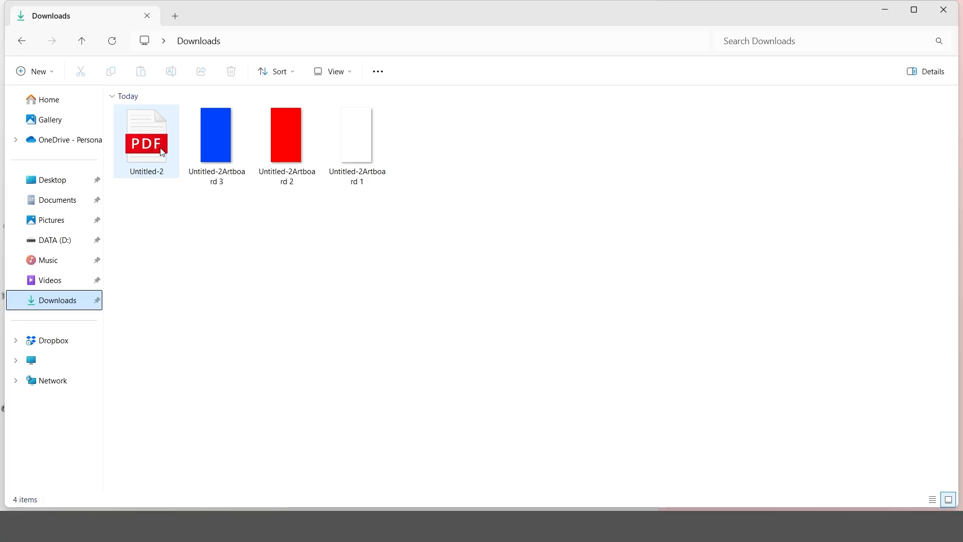
# Open the exported Untitled-2 PDF from the Downloads folder and look through its pages.
pyautogui.click(162, 152)
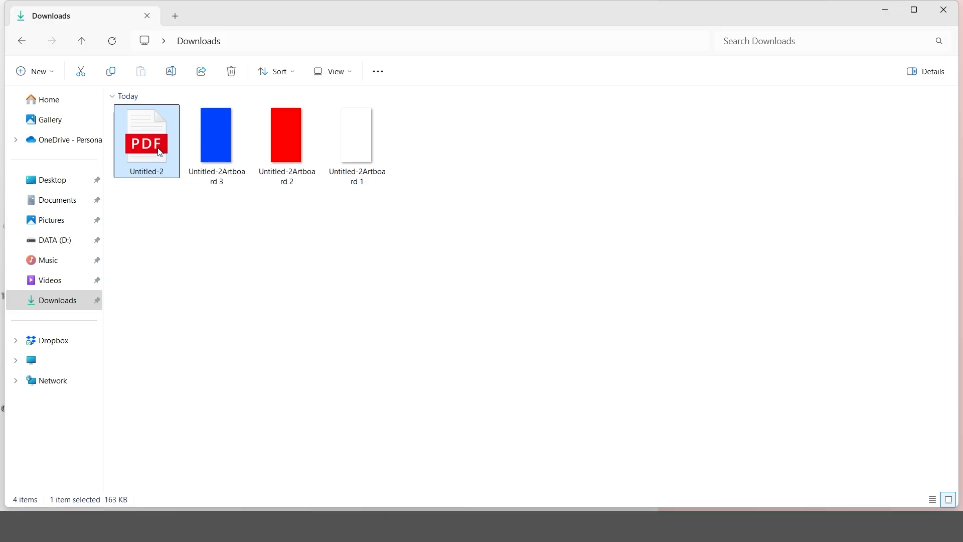
pyautogui.doubleClick(160, 152)
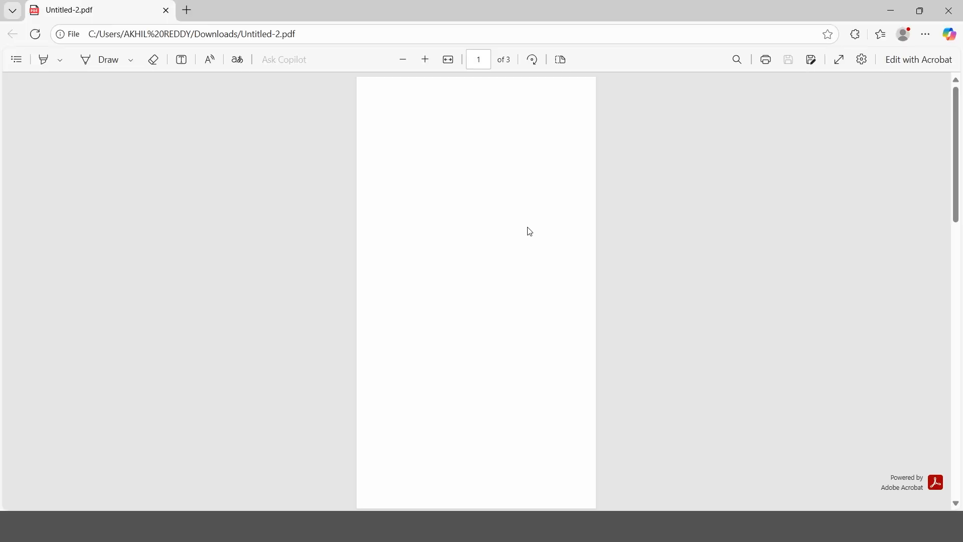
pyautogui.scroll(-15, 527, 227)
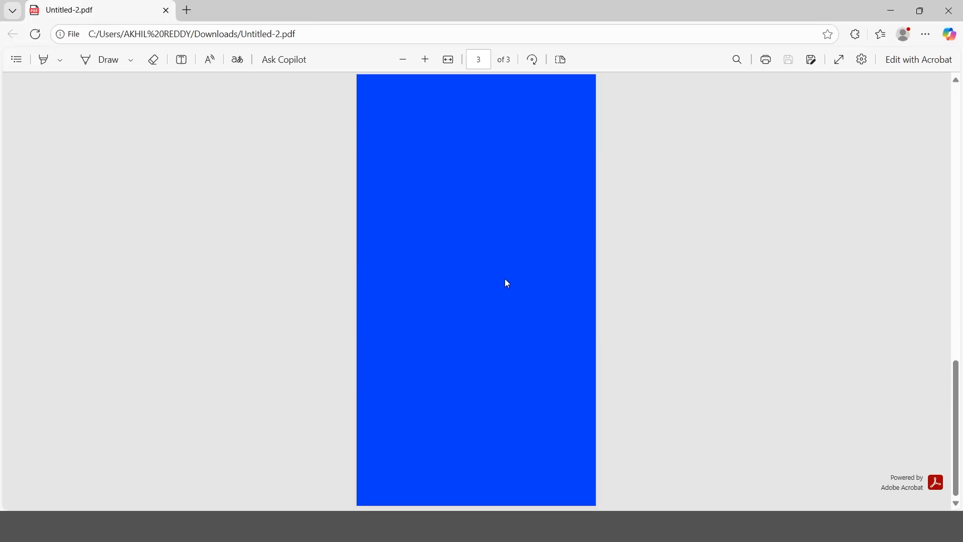
pyautogui.scroll(3, 505, 278)
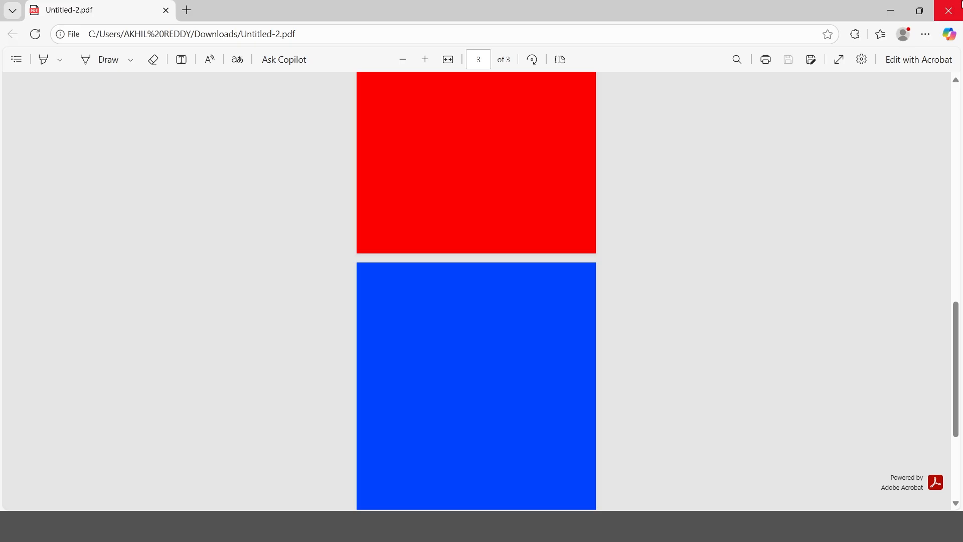
# Close the exported PDF and the Downloads folder, and check the layer comp export commands for the Untitled-1 document.
pyautogui.click(960, 4)
pyautogui.click(943, 10)
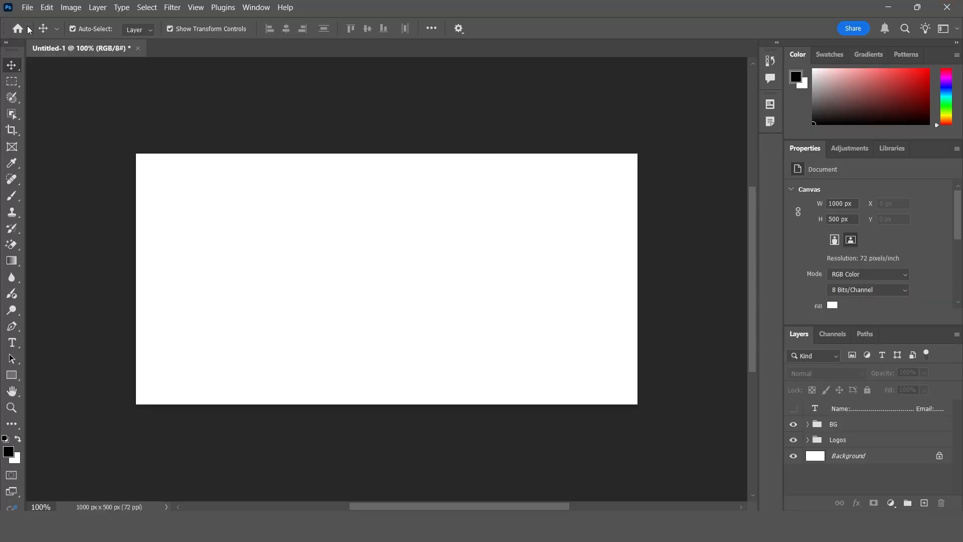
pyautogui.click(27, 7)
pyautogui.moveTo(100, 217)
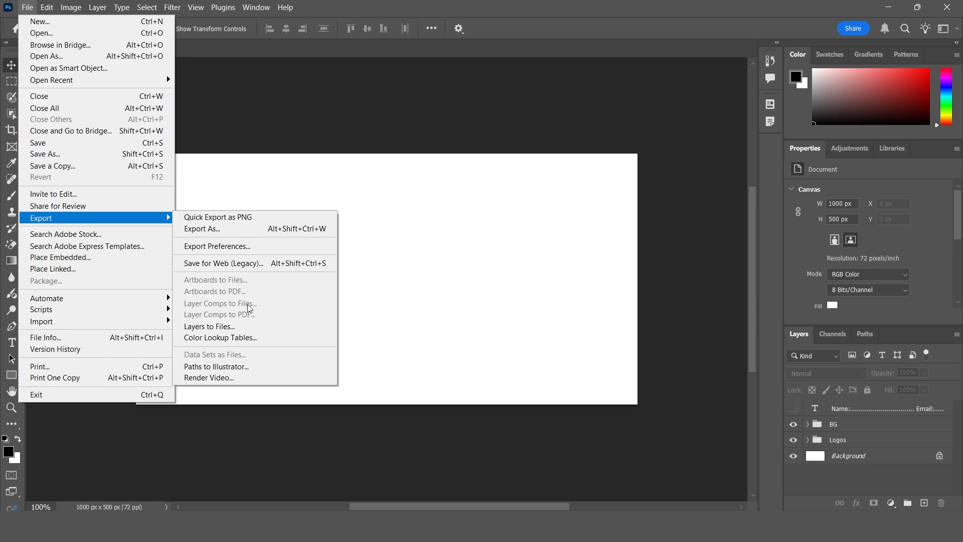
pyautogui.click(407, 306)
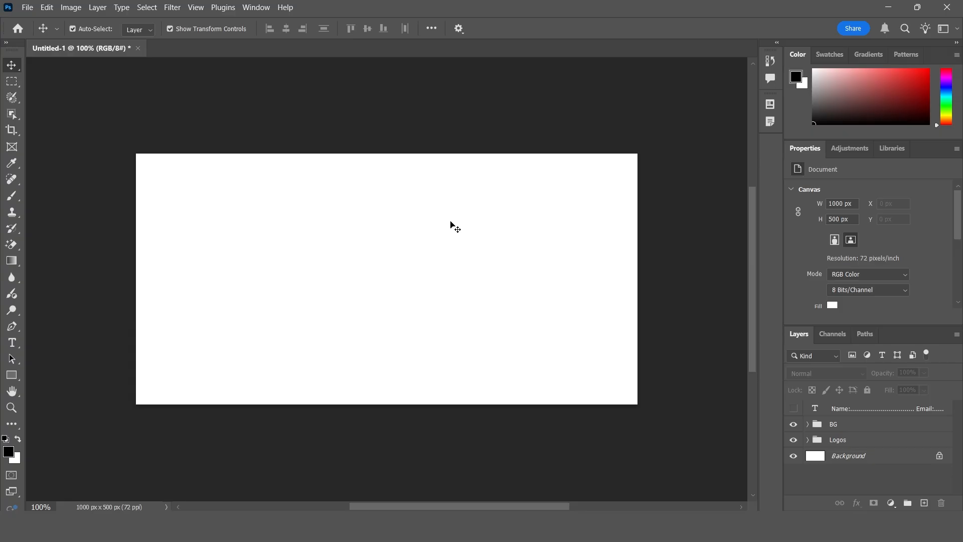
# Expand the Logos group and preview logo 1, logo 2 and logo 3 by showing and hiding each in turn.
pyautogui.click(830, 441)
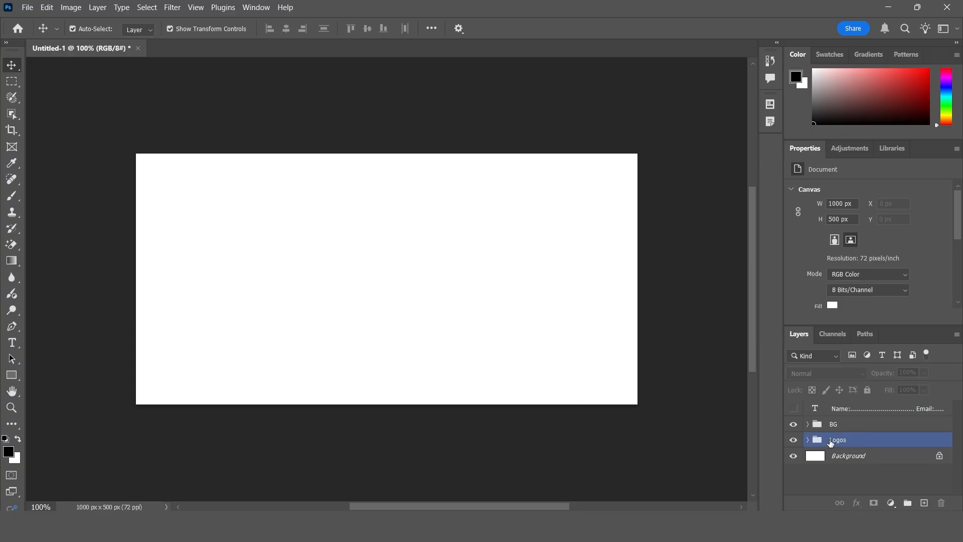
pyautogui.click(808, 441)
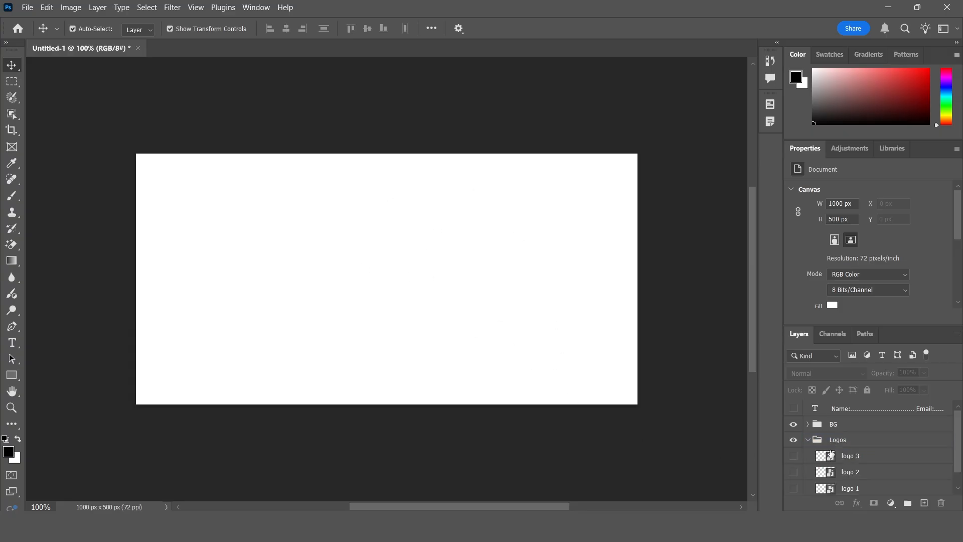
pyautogui.scroll(-1, 832, 453)
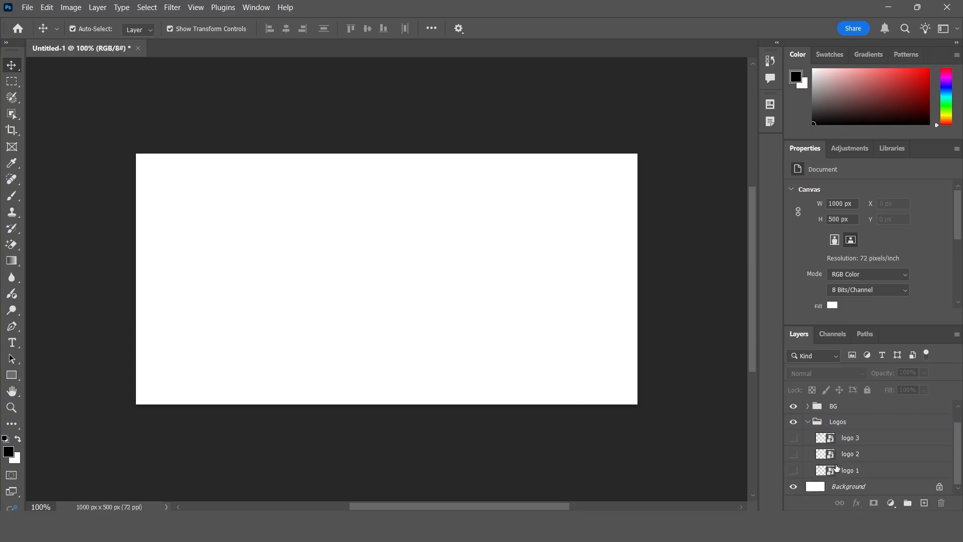
pyautogui.click(794, 471)
pyautogui.click(794, 472)
pyautogui.click(793, 453)
pyautogui.click(793, 452)
pyautogui.click(793, 437)
pyautogui.click(792, 437)
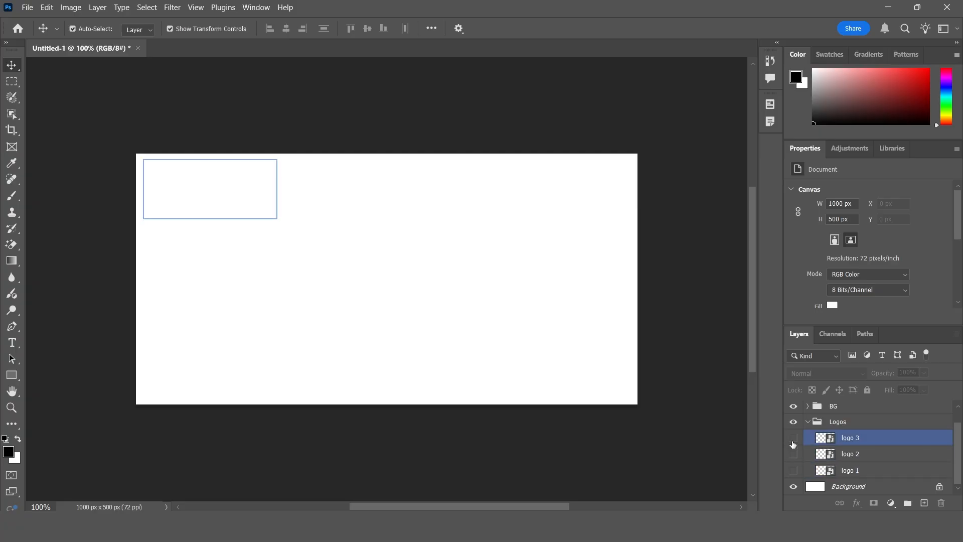
# Expand the BG group, preview its three shape layers by showing and hiding each, and collapse the group again.
pyautogui.click(804, 422)
pyautogui.scroll(1, 805, 424)
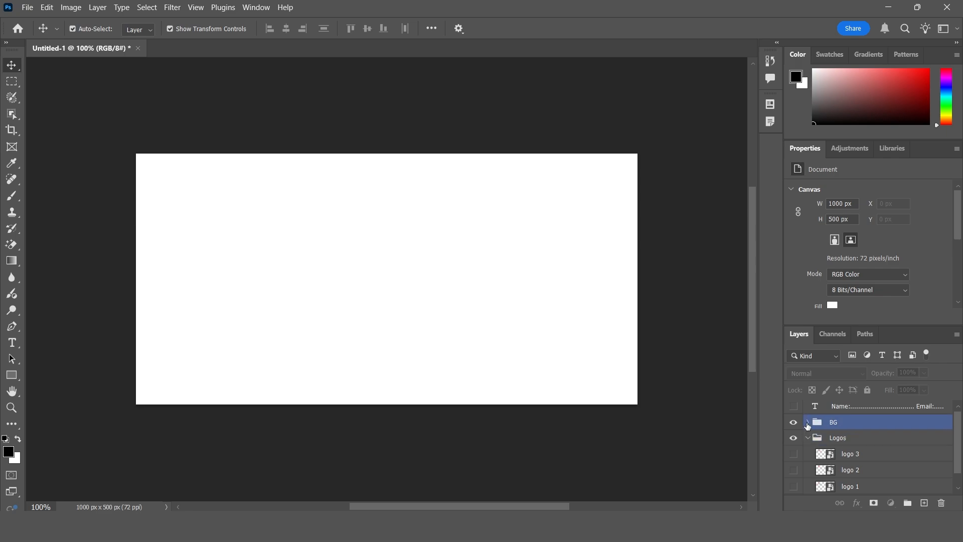
pyautogui.click(806, 422)
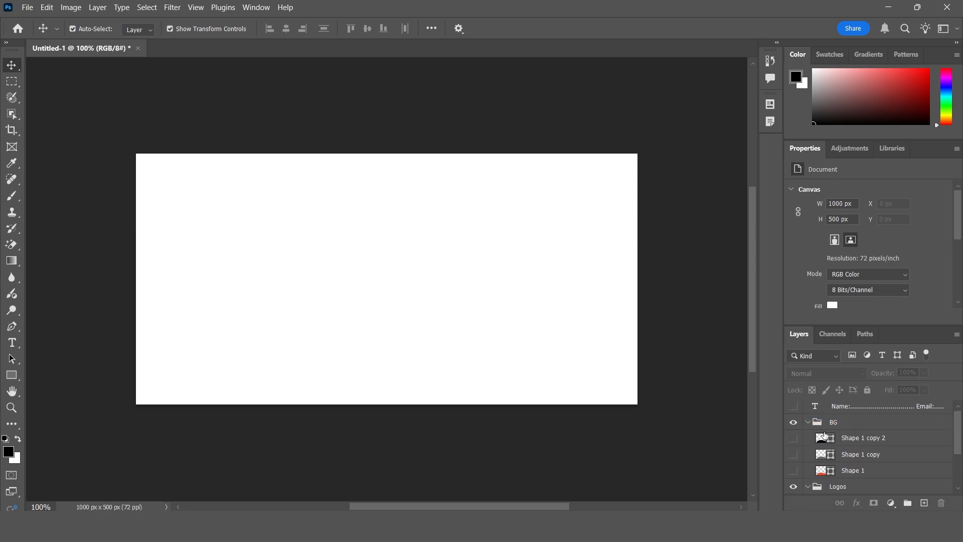
pyautogui.click(793, 438)
pyautogui.click(793, 437)
pyautogui.click(793, 454)
pyautogui.click(793, 456)
pyautogui.click(794, 471)
pyautogui.click(794, 471)
pyautogui.click(806, 422)
# Make the Name/Contact/Email text layer, logo 1 and the orange Shape 1 visible to compose the first card version.
pyautogui.click(793, 406)
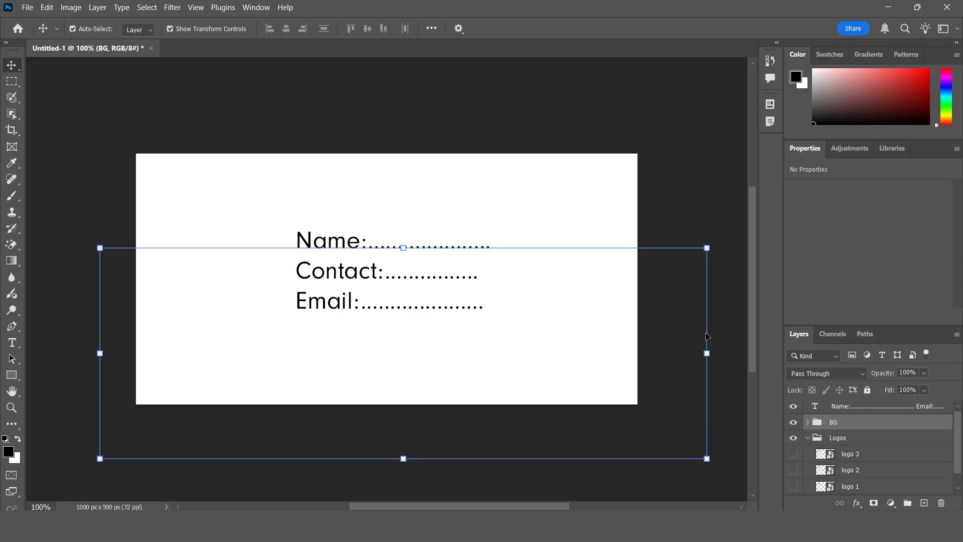
pyautogui.scroll(-1, 809, 459)
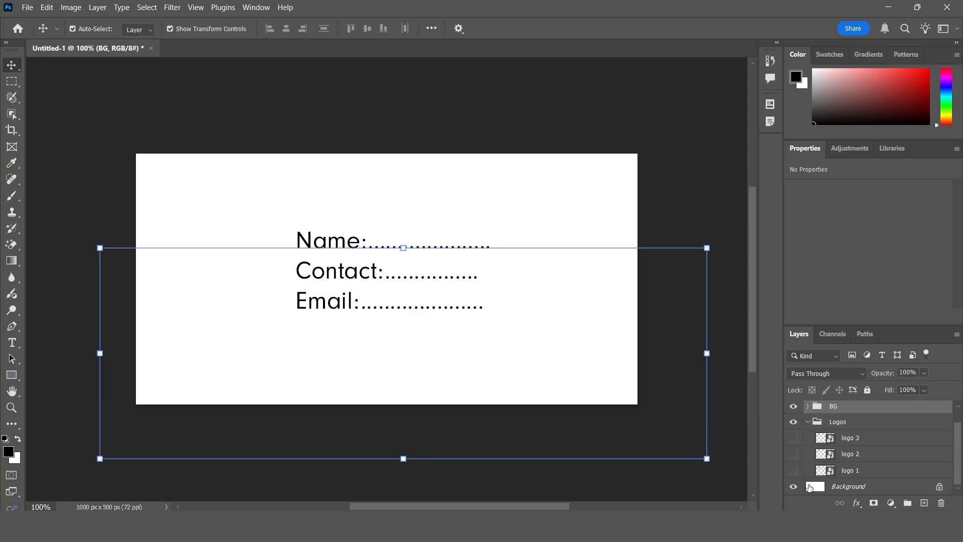
pyautogui.click(694, 190)
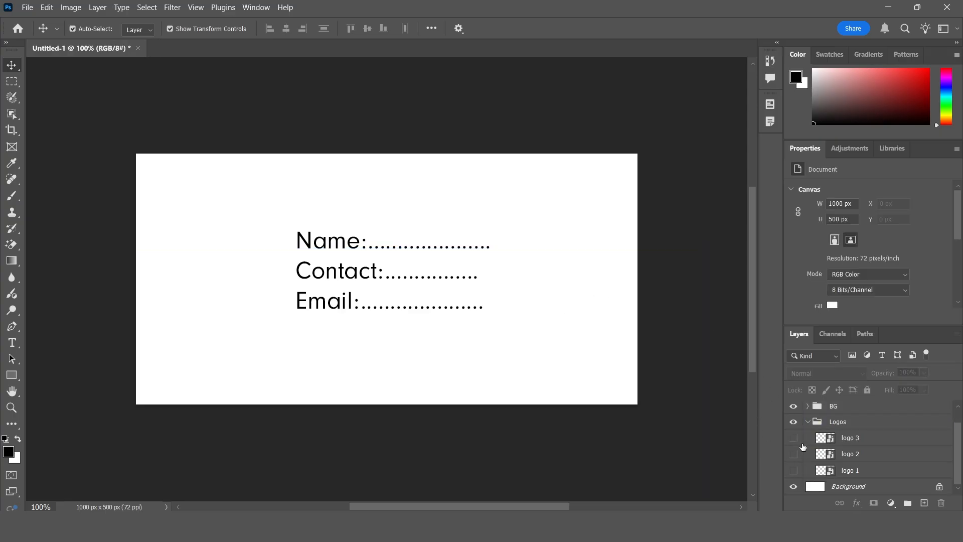
pyautogui.click(794, 471)
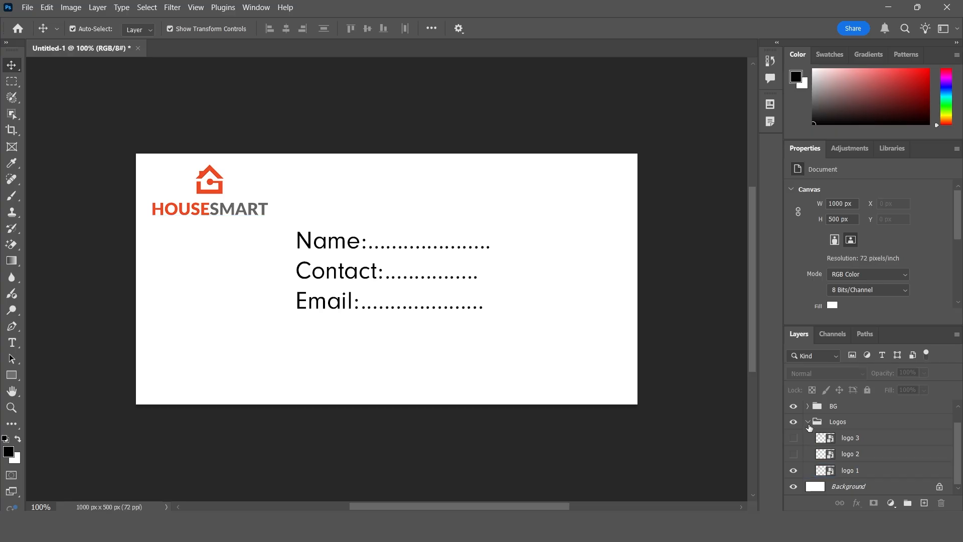
pyautogui.scroll(1, 809, 436)
pyautogui.click(808, 425)
pyautogui.click(807, 424)
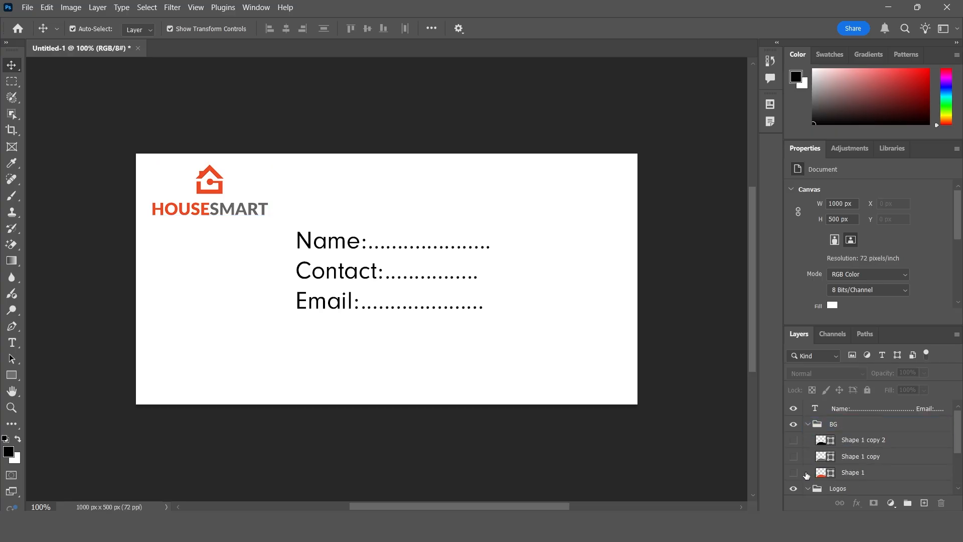
pyautogui.click(794, 473)
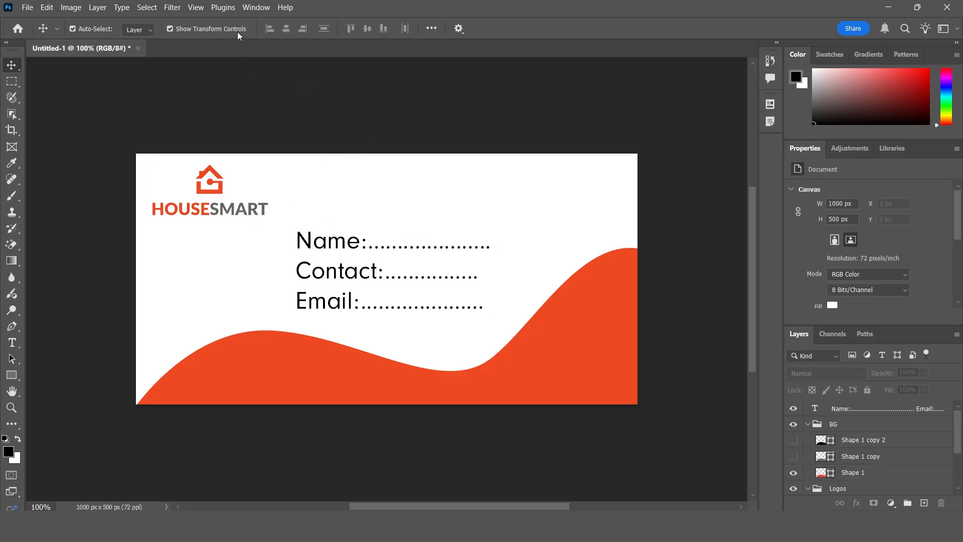
# Show the Layer Comps panel and create a layer comp named VC 1 from the current card version.
pyautogui.click(256, 8)
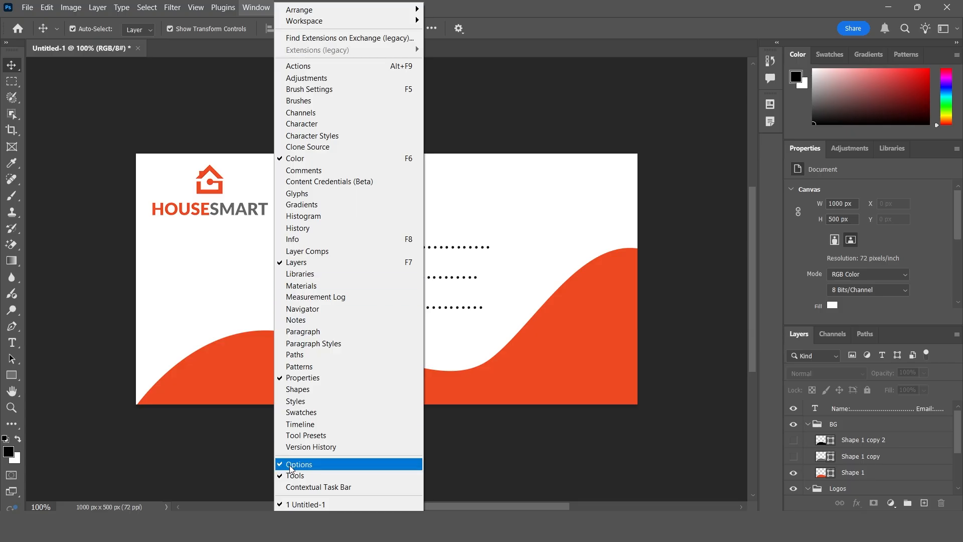
pyautogui.click(322, 252)
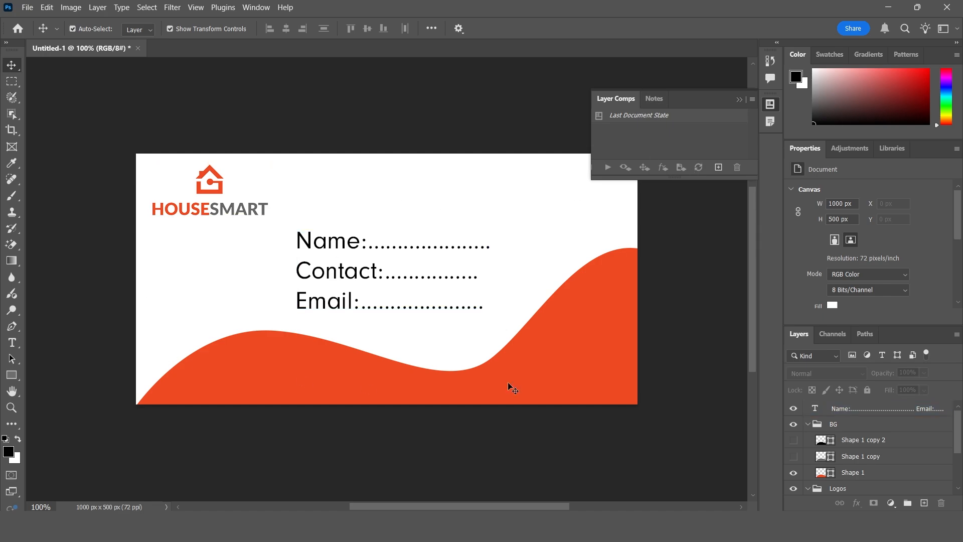
pyautogui.click(718, 169)
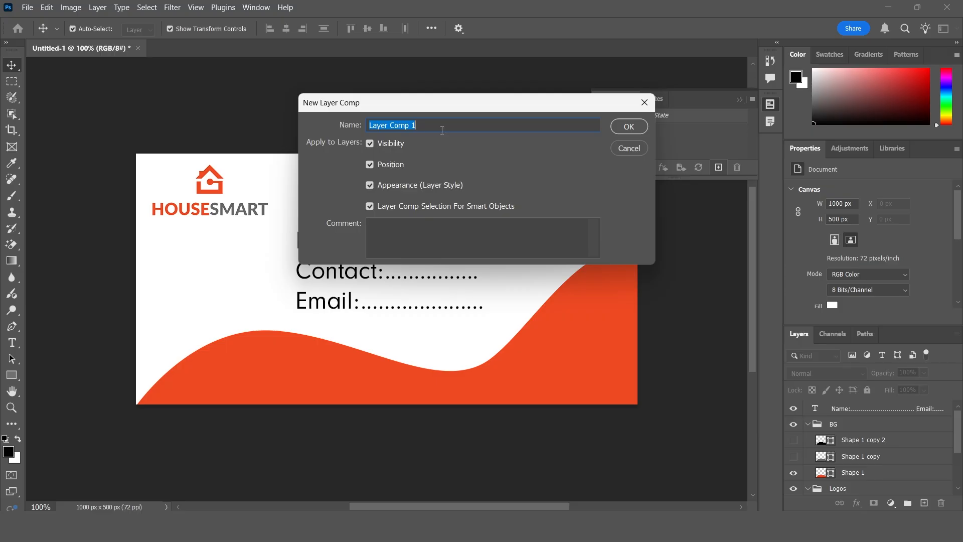
pyautogui.write('VC')
pyautogui.click(633, 128)
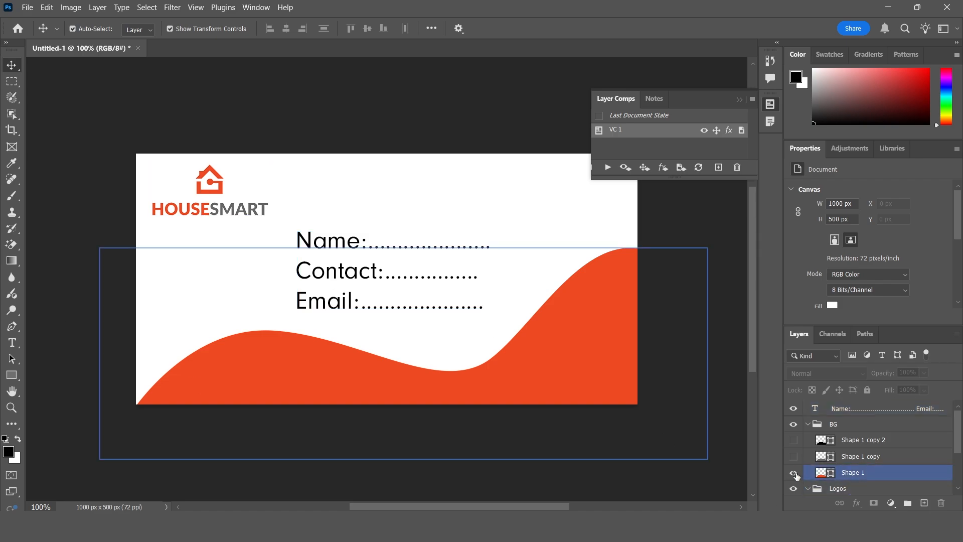
# Compose the second card version by replacing logo 1 with logo 2 and Shape 1 with the grey Shape 1 copy.
pyautogui.scroll(-2, 793, 475)
pyautogui.click(793, 455)
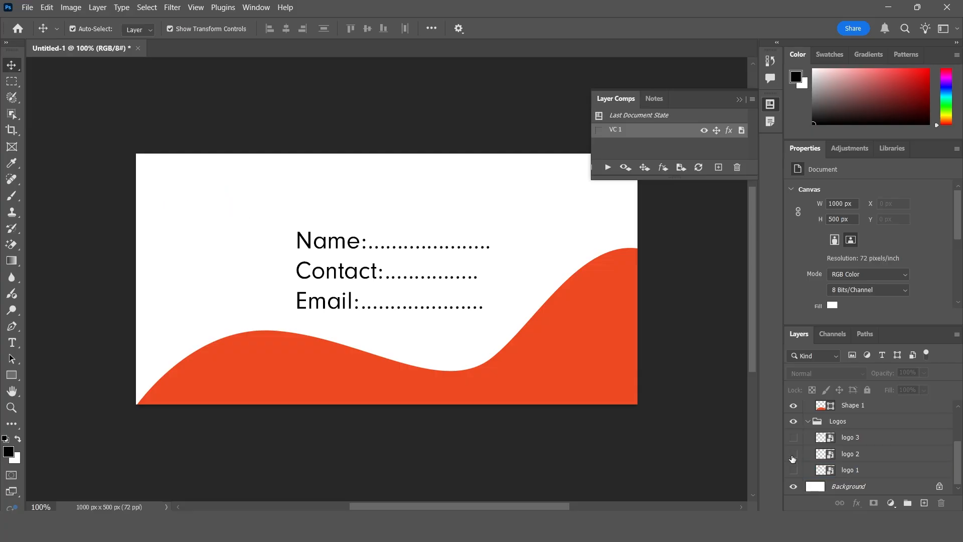
pyautogui.click(792, 455)
pyautogui.scroll(2, 797, 452)
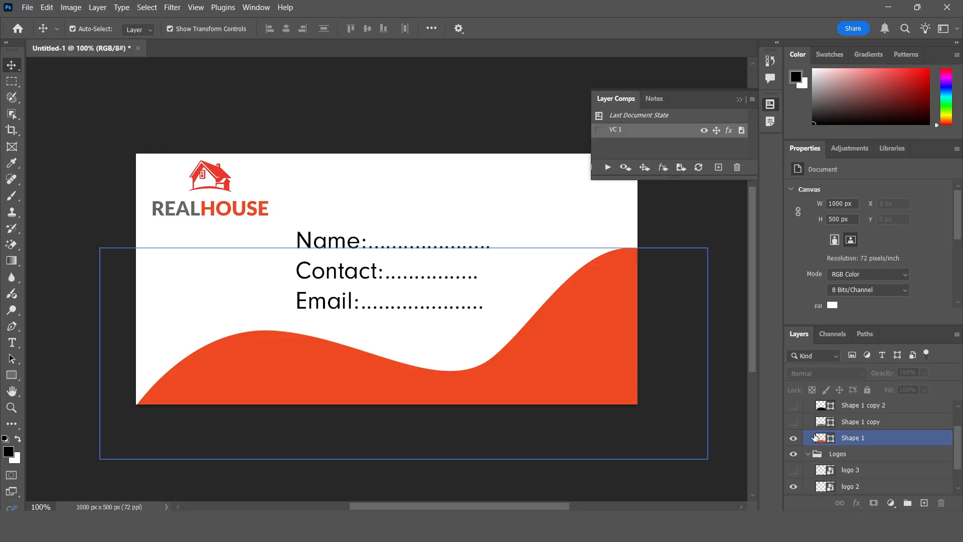
pyautogui.click(802, 450)
pyautogui.click(804, 445)
pyautogui.click(792, 438)
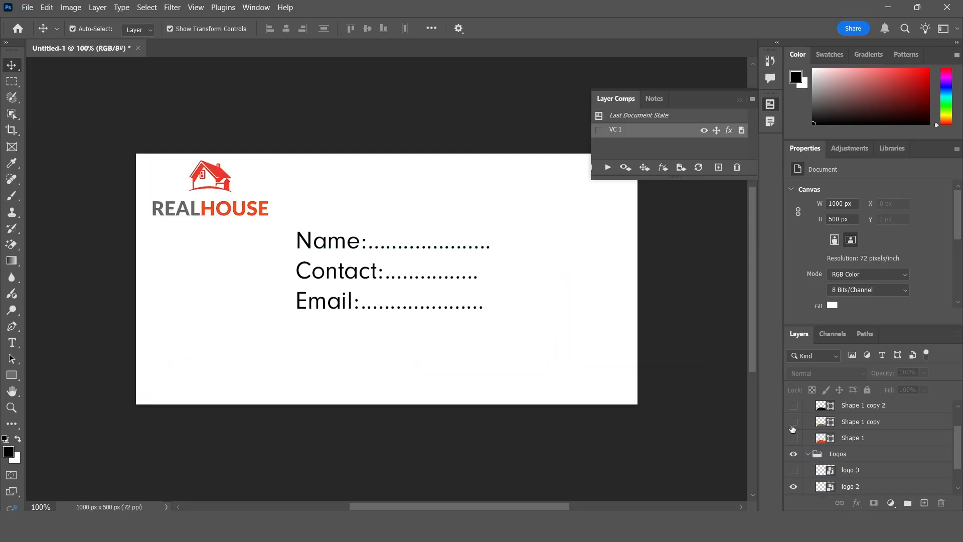
pyautogui.click(792, 422)
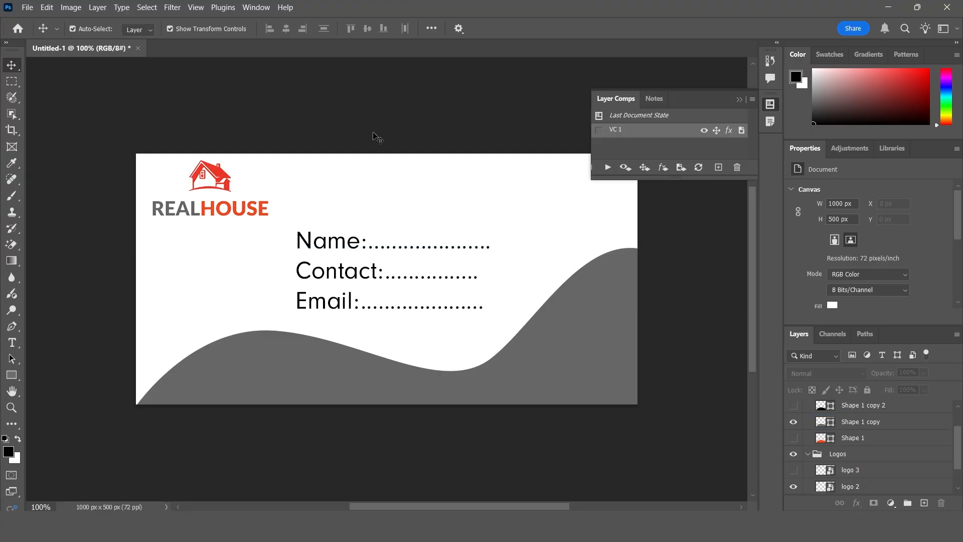
# Create a layer comp named VC 2 from the current card version.
pyautogui.click(718, 172)
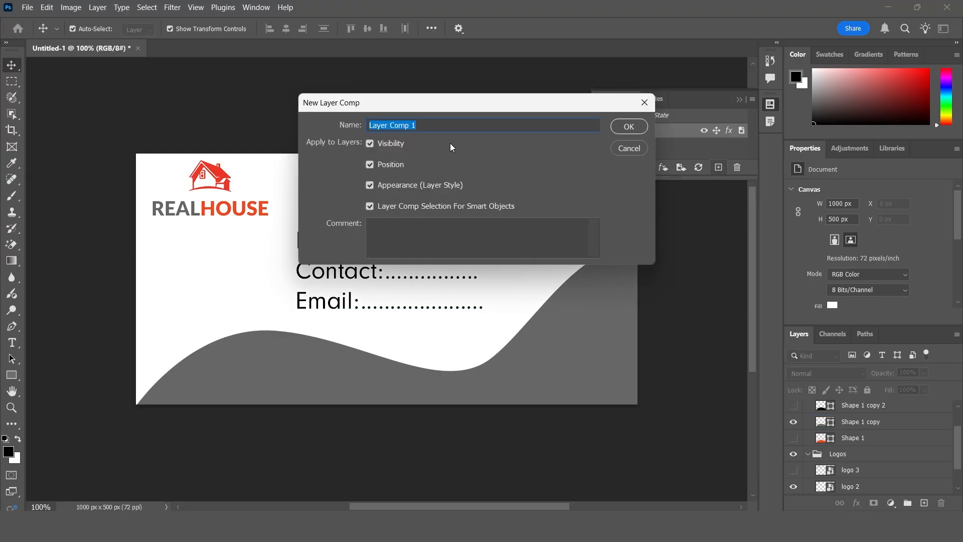
pyautogui.write('VC 2')
pyautogui.press('Return')
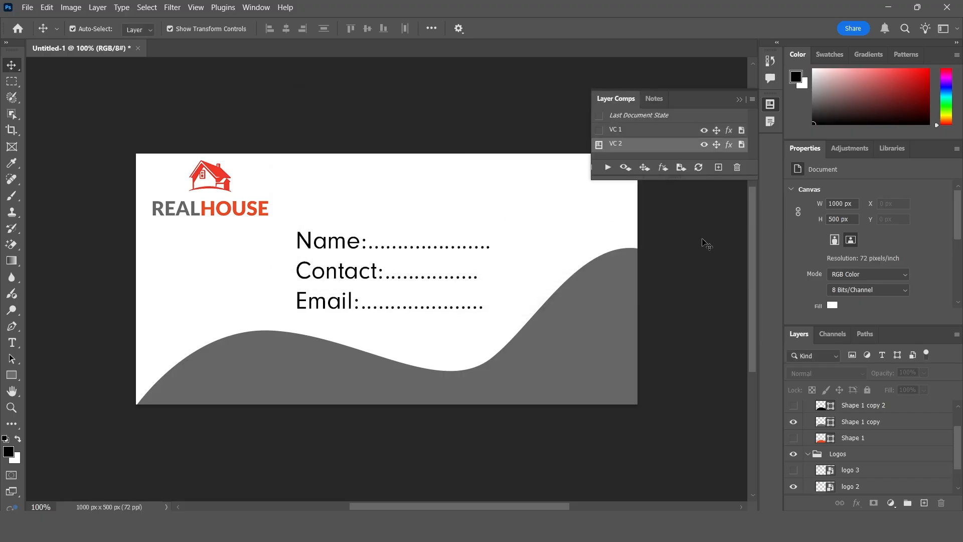
# Compose the third card version by replacing logo 2 with logo 3 and Shape 1 copy with the black Shape 1 copy 2.
pyautogui.scroll(-2, 800, 444)
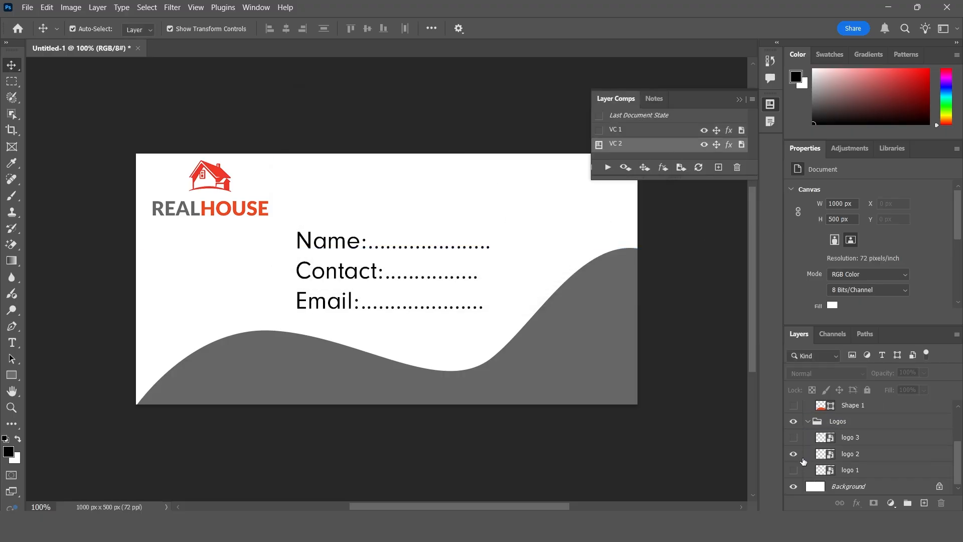
pyautogui.click(803, 455)
pyautogui.click(793, 454)
pyautogui.click(793, 437)
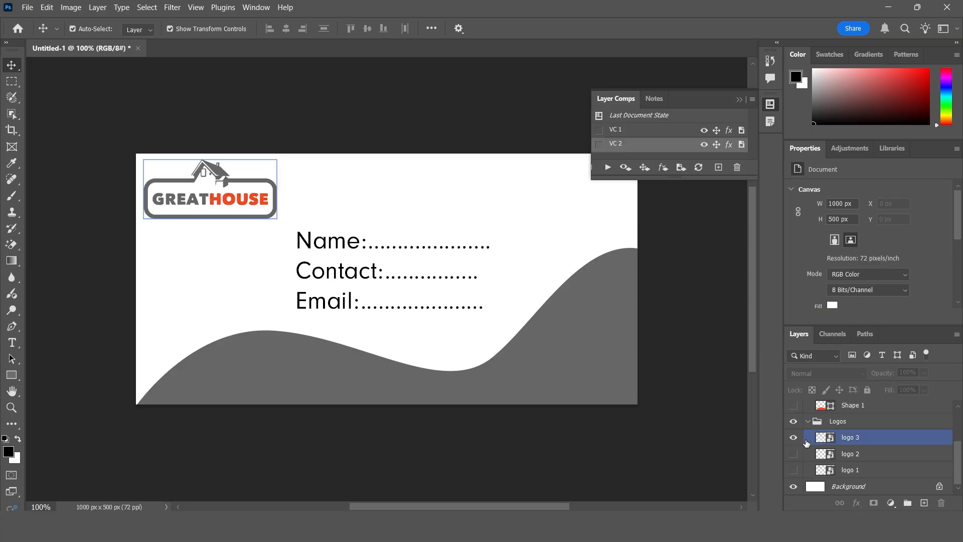
pyautogui.scroll(2, 800, 439)
pyautogui.click(804, 425)
pyautogui.scroll(1, 803, 430)
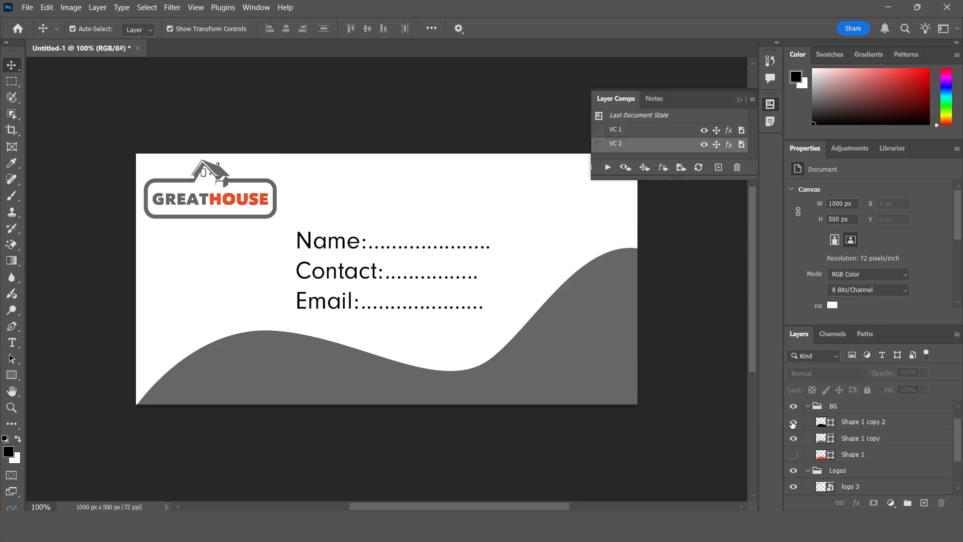
pyautogui.click(792, 424)
pyautogui.click(793, 439)
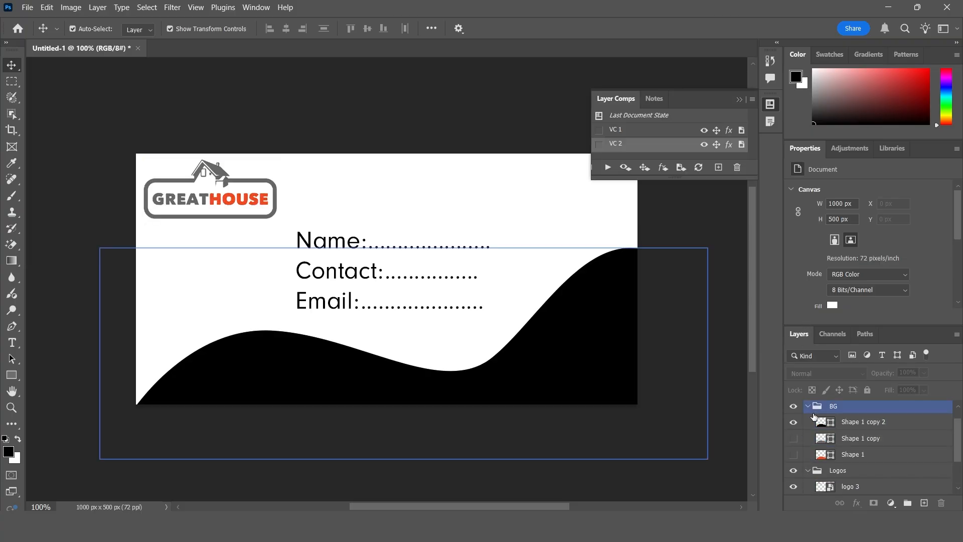
# Create a layer comp named VC 3 from the current card version.
pyautogui.click(718, 167)
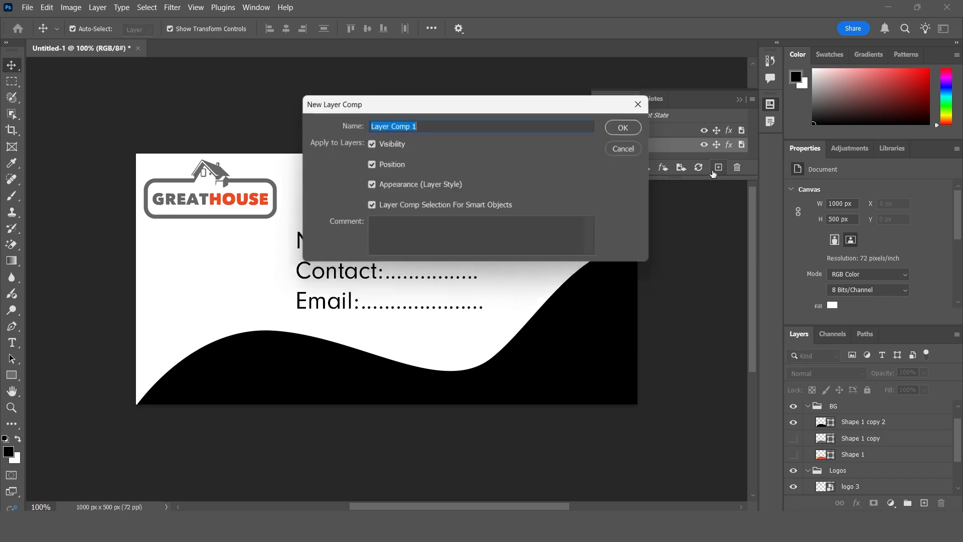
pyautogui.write('VC 3')
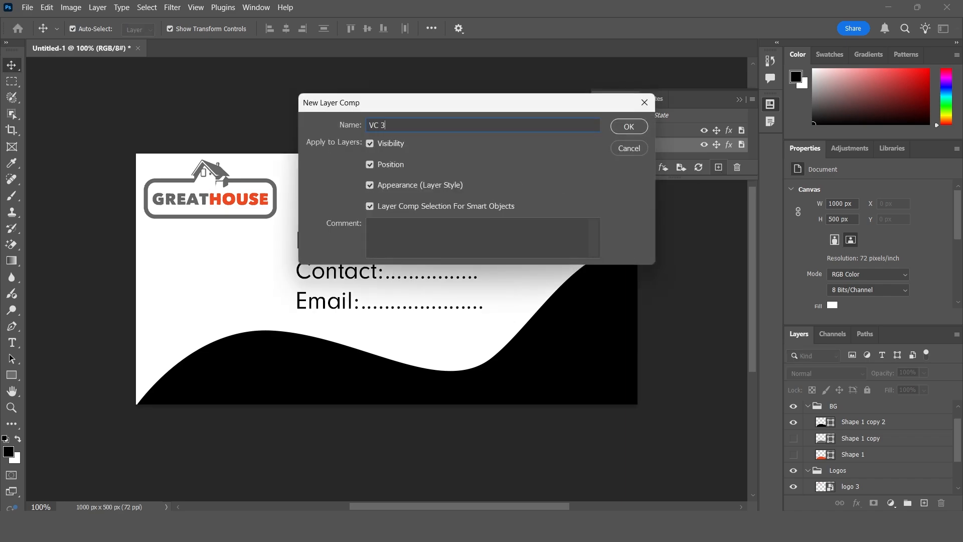
pyautogui.press('Return')
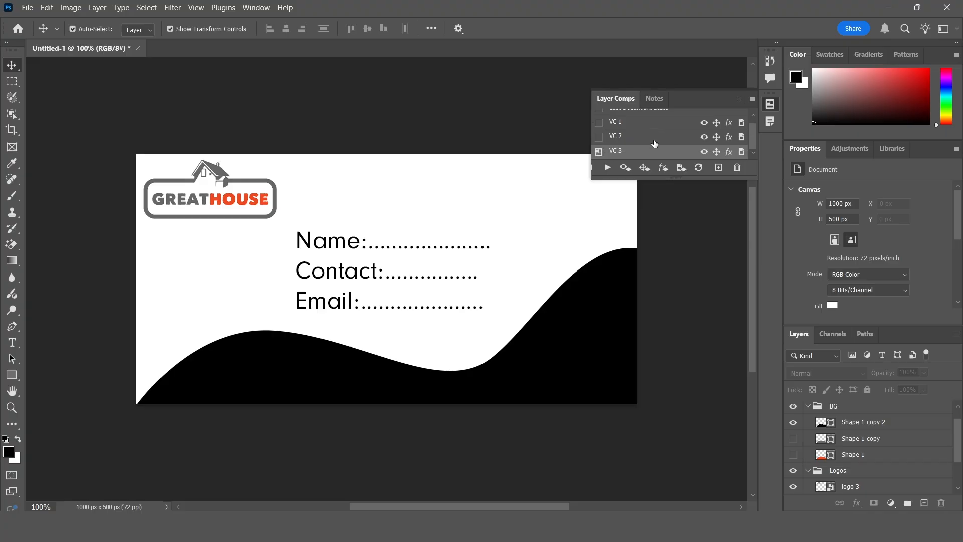
# Apply the layer comps VC 1, VC 2 and VC 3 in turn to compare the three card versions.
pyautogui.click(599, 130)
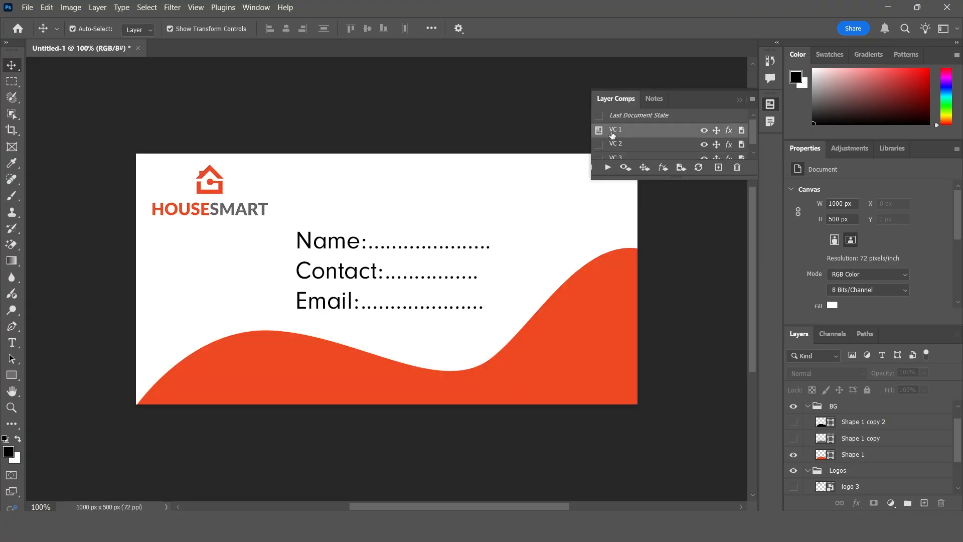
pyautogui.click(600, 144)
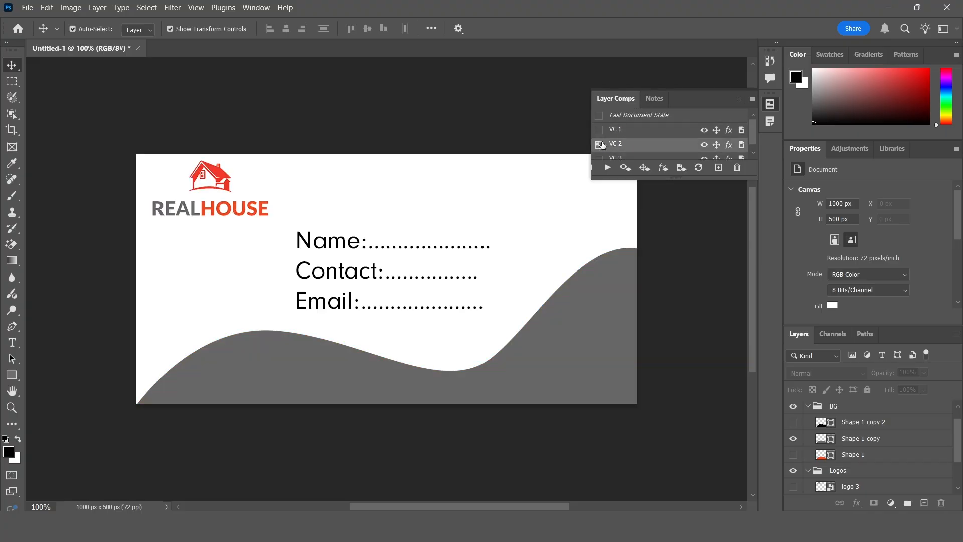
pyautogui.scroll(-1, 604, 148)
pyautogui.click(600, 151)
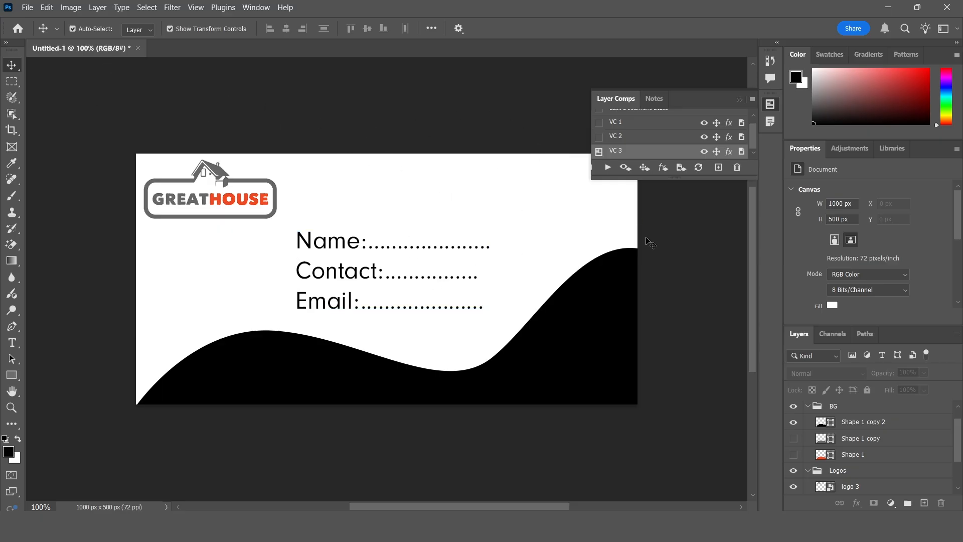
# Export all layer comps as JPEG files at quality 8 to the Downloads folder with the file name prefix vc.
pyautogui.click(836, 407)
pyautogui.click(738, 102)
pyautogui.click(27, 7)
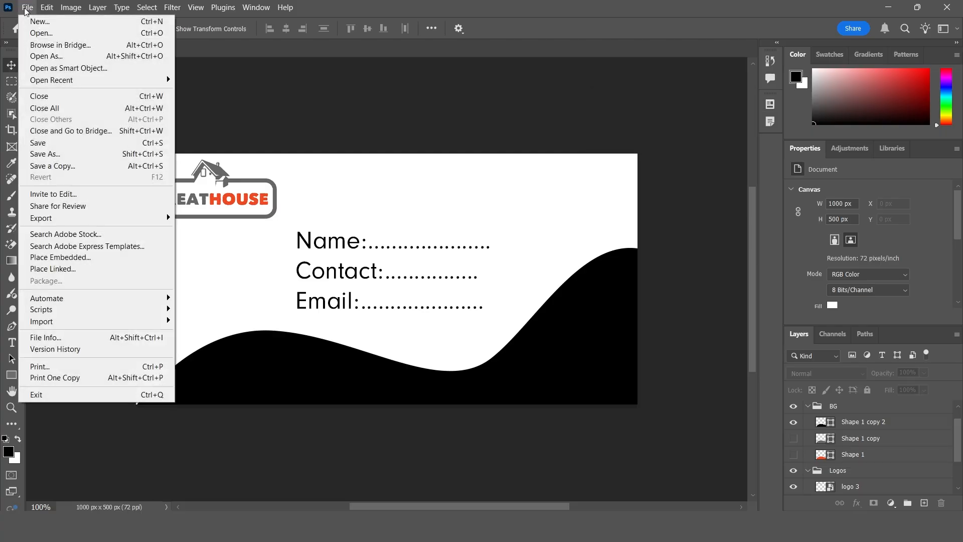
pyautogui.moveTo(151, 219)
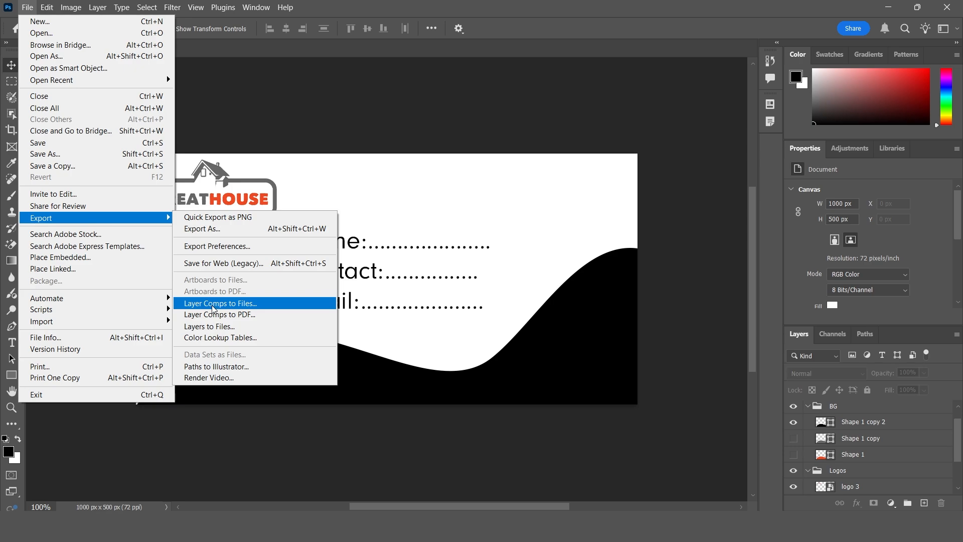
pyautogui.click(243, 305)
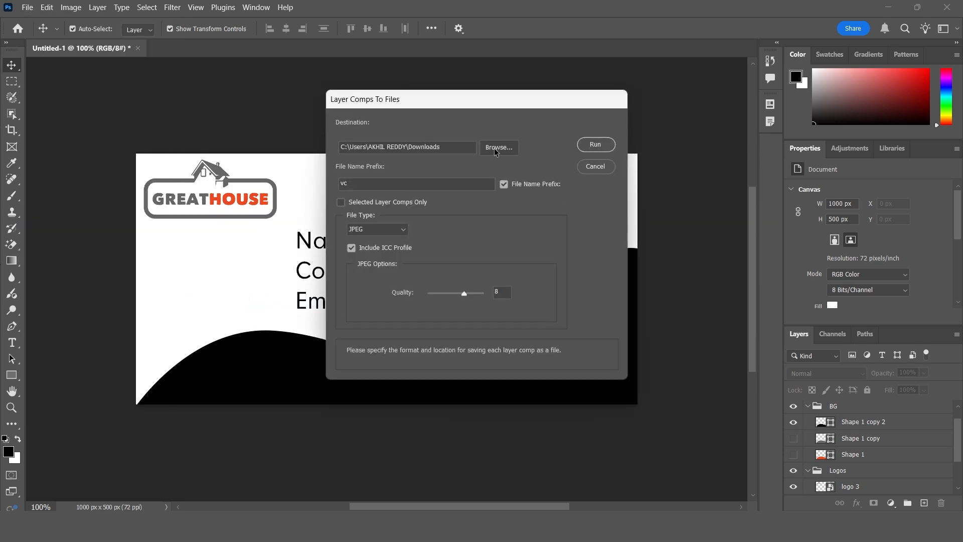
pyautogui.click(495, 148)
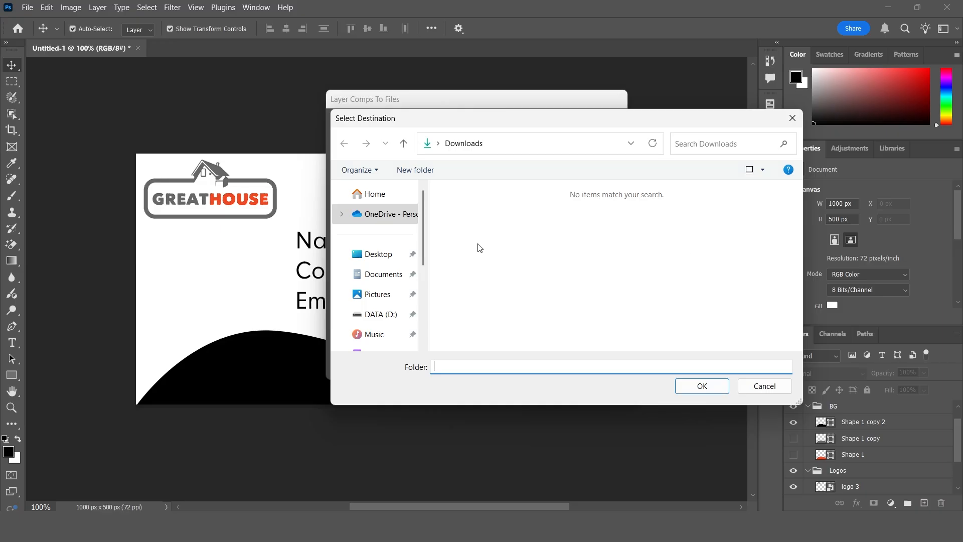
pyautogui.click(702, 387)
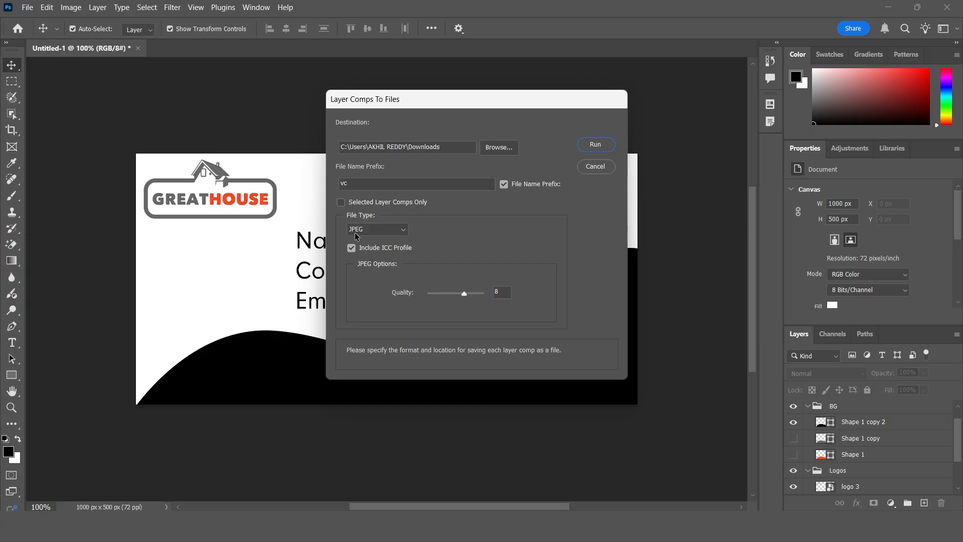
pyautogui.click(380, 231)
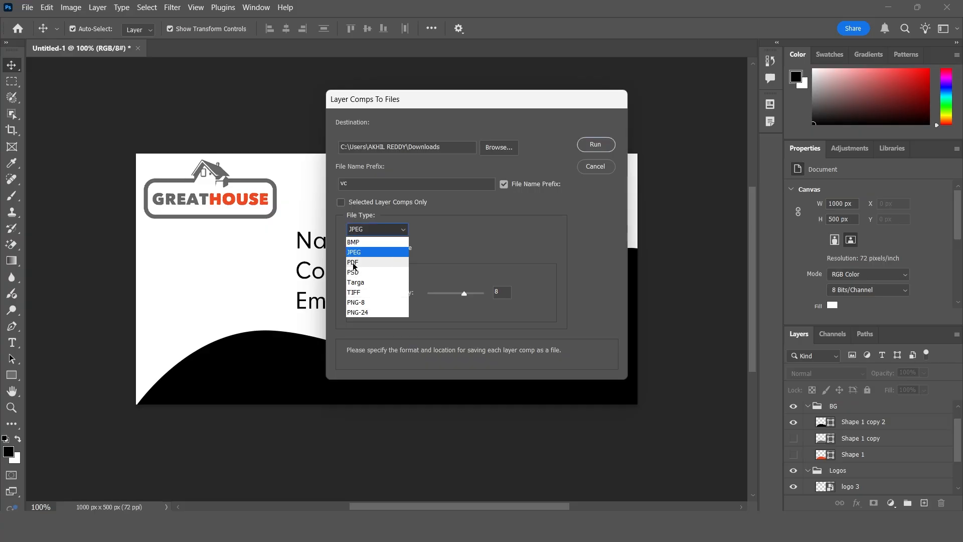
pyautogui.click(368, 252)
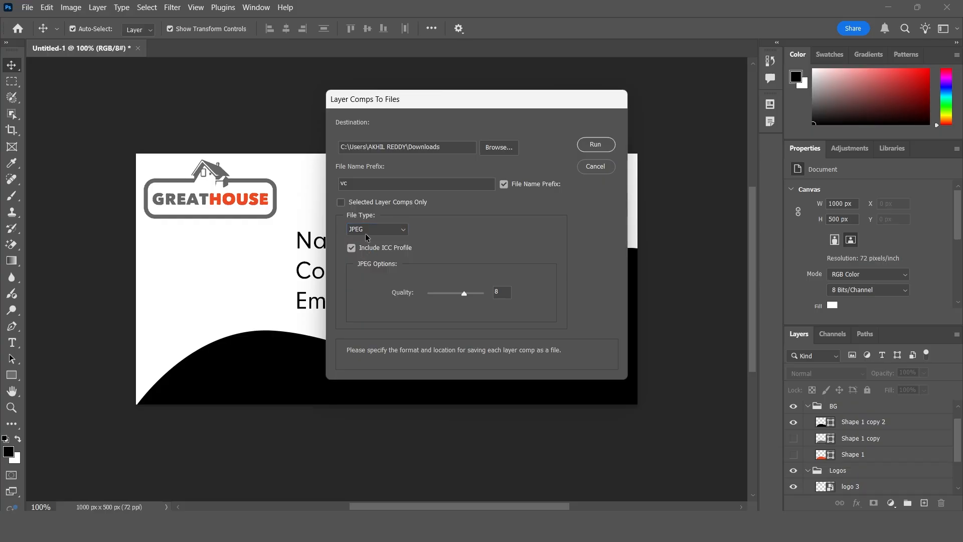
pyautogui.click(595, 145)
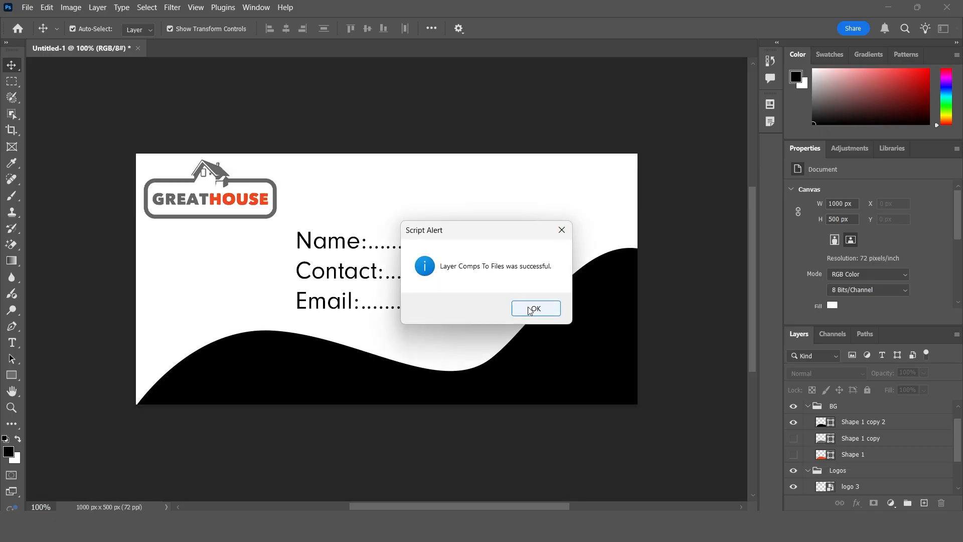
pyautogui.click(551, 310)
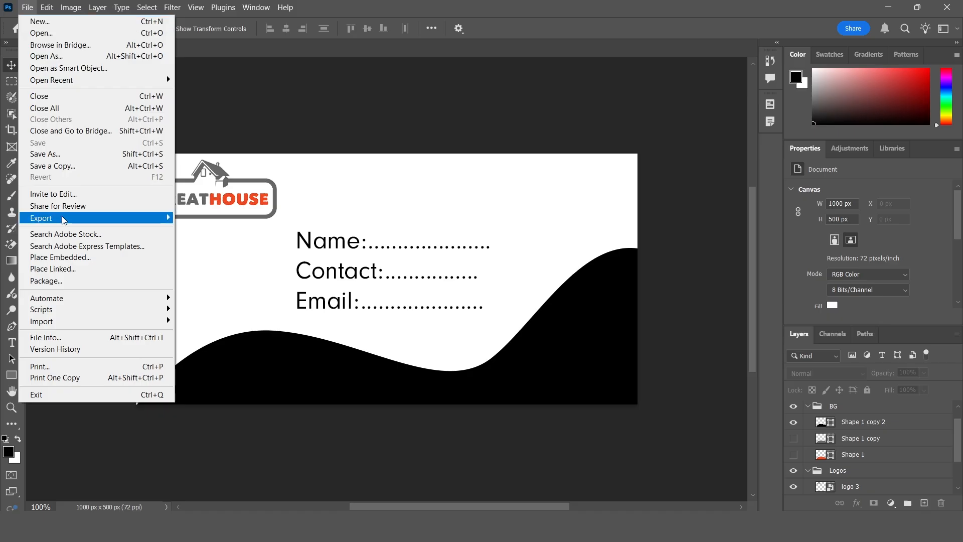
# Export all layer comps to a PDF named VC in Downloads, advancing every 5 seconds, and open that PDF from File Explorer.
pyautogui.moveTo(65, 219)
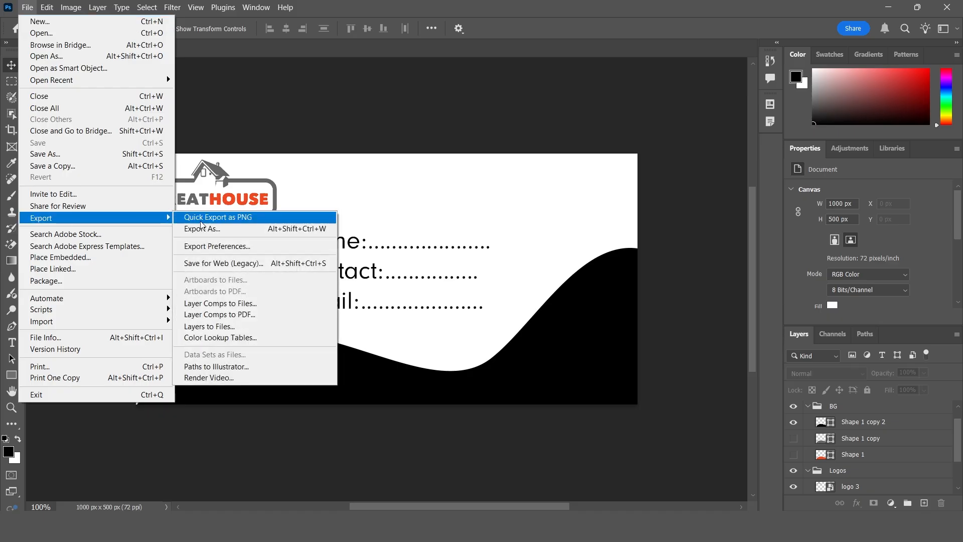
pyautogui.click(255, 314)
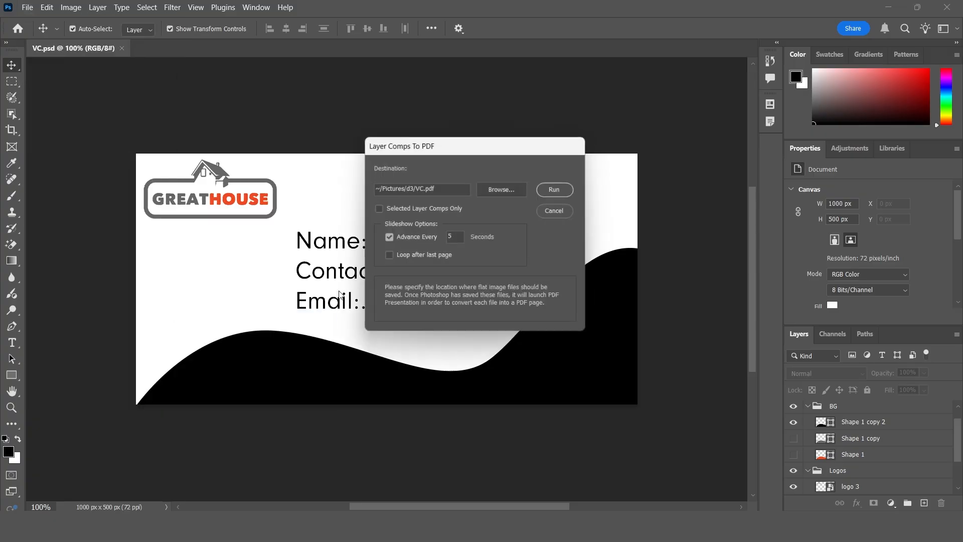
pyautogui.click(485, 194)
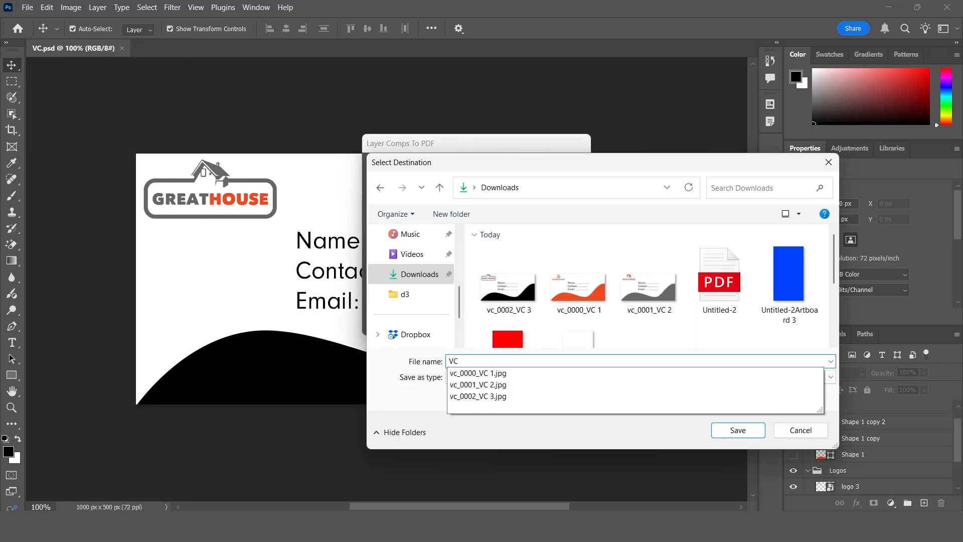
pyautogui.press('Return')
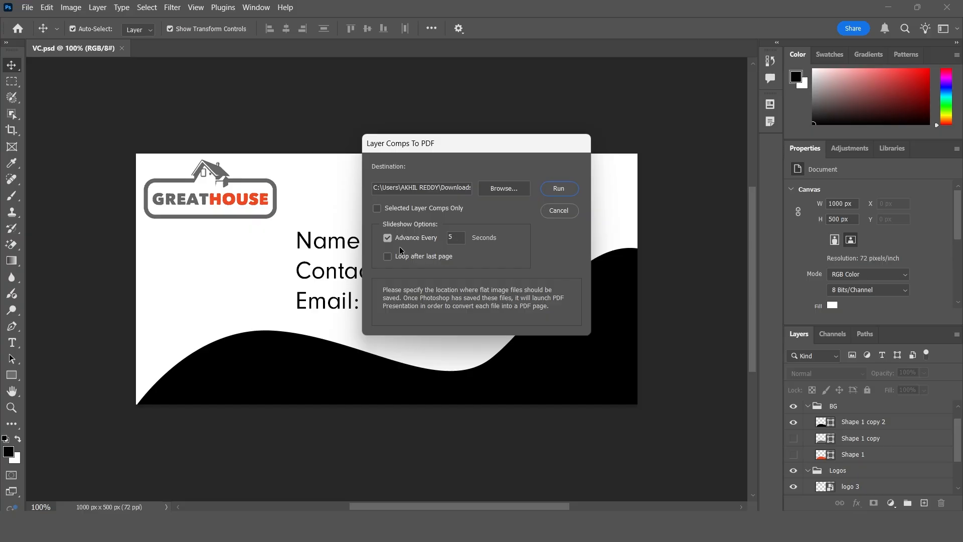
pyautogui.click(462, 234)
pyautogui.click(560, 192)
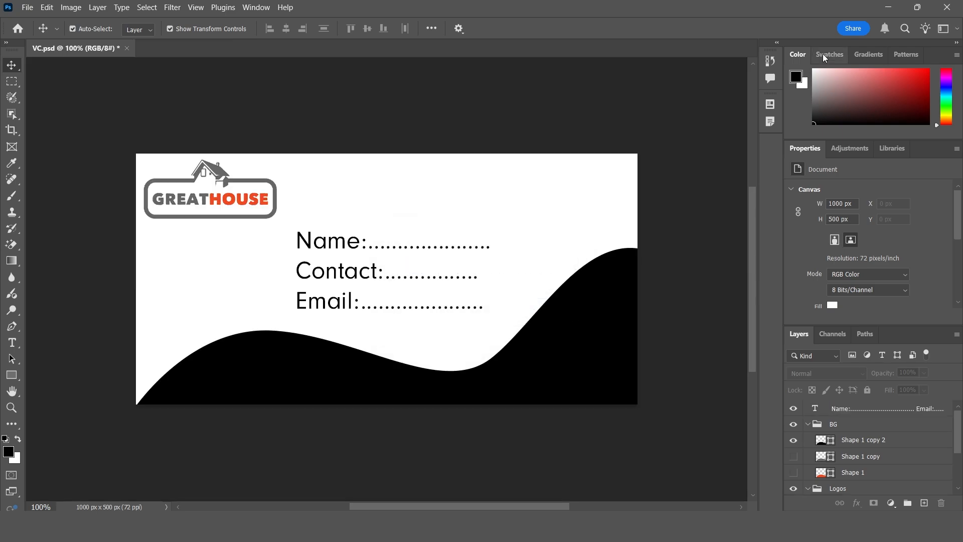
pyautogui.click(888, 7)
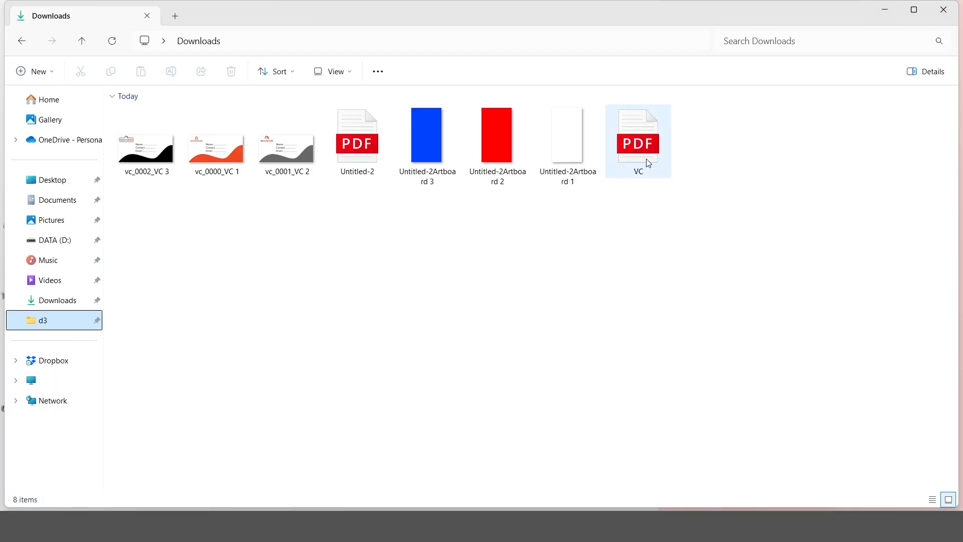
pyautogui.click(649, 163)
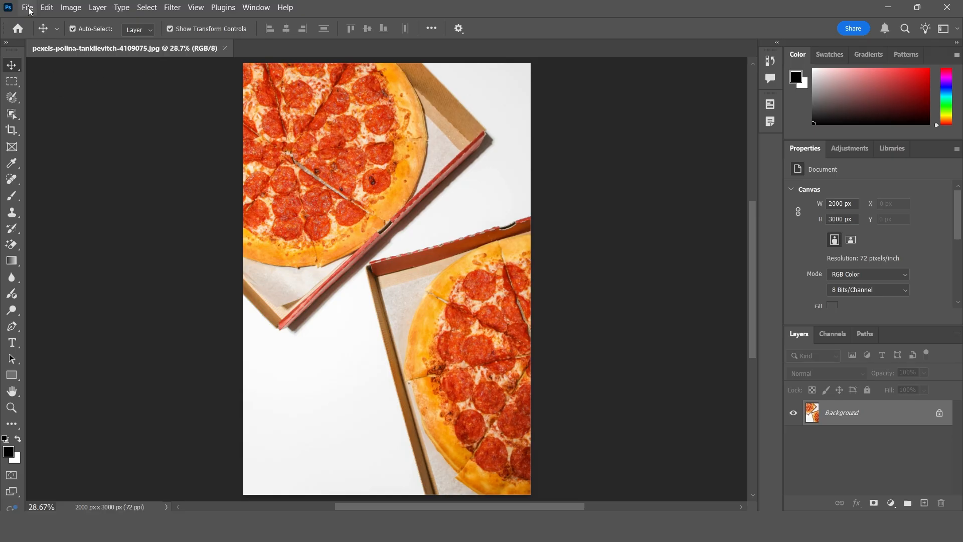
pyautogui.click(28, 8)
pyautogui.moveTo(73, 221)
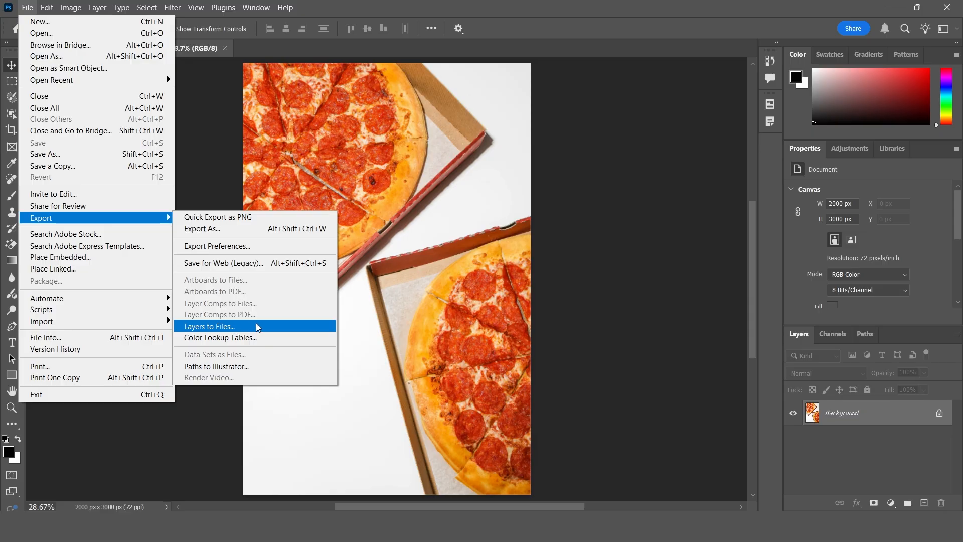
pyautogui.click(390, 287)
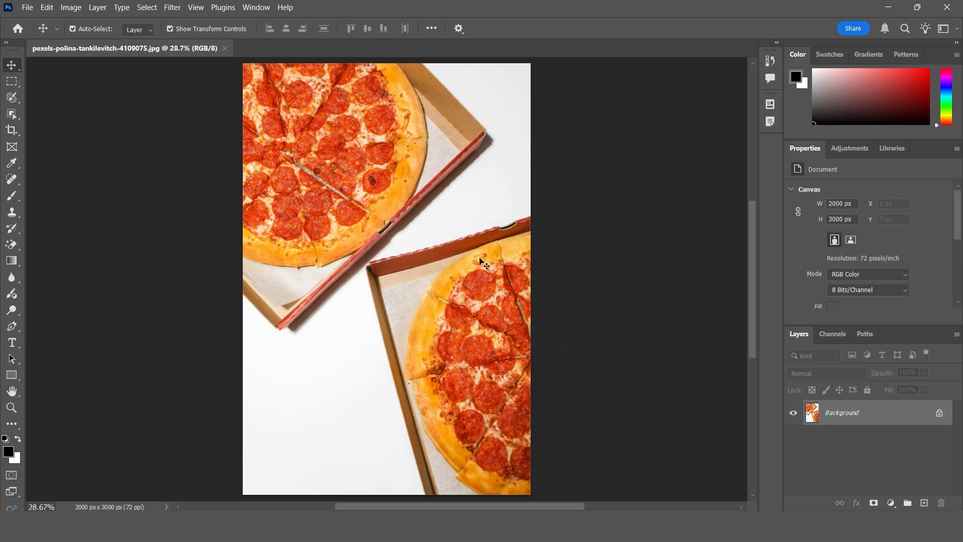
# Unlock the pizza photo's Background layer and erase its white areas using the Magic Eraser with Contiguous enabled and tolerance 32.
pyautogui.click(939, 415)
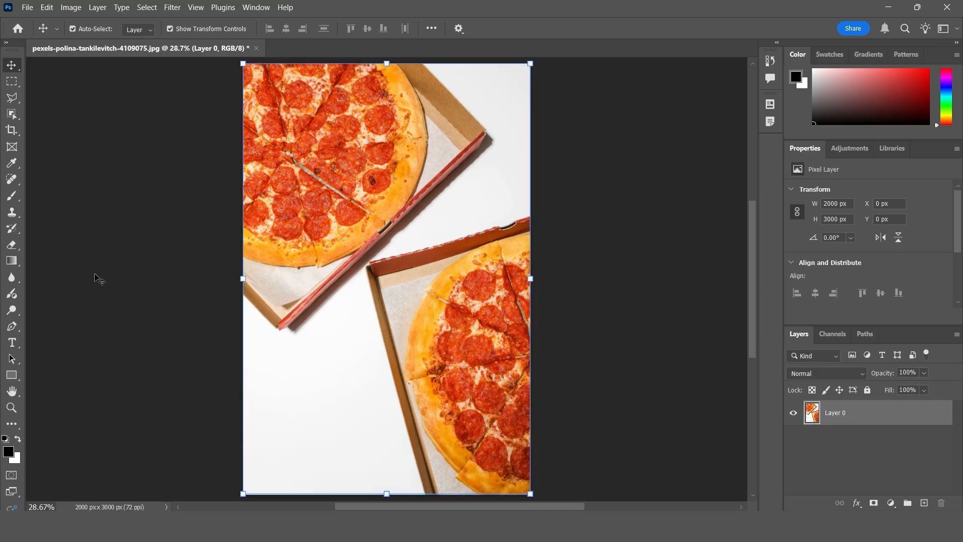
pyautogui.click(12, 244)
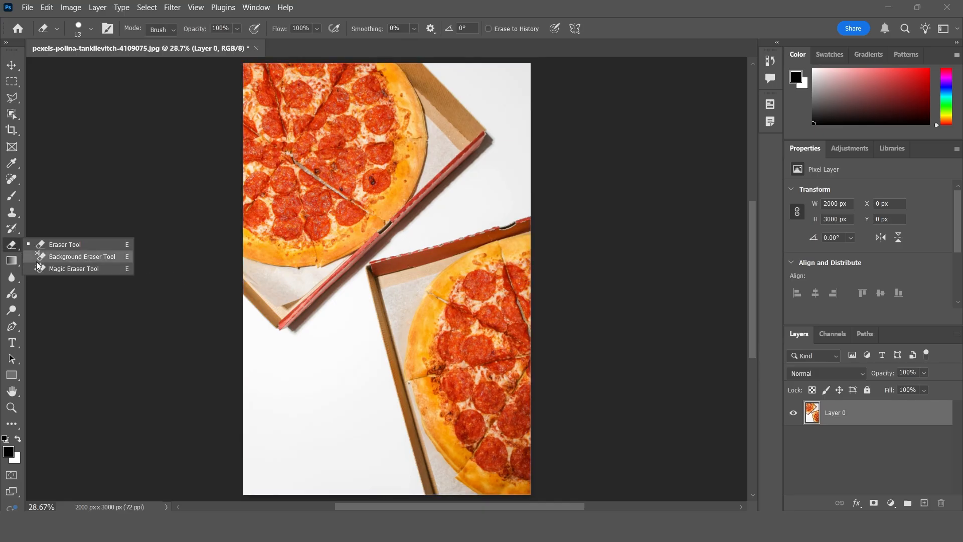
pyautogui.click(63, 268)
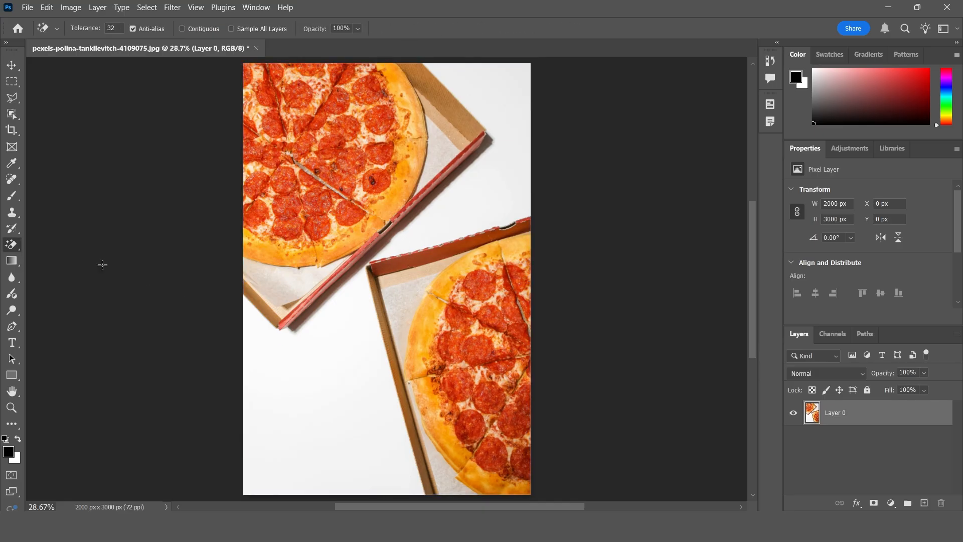
pyautogui.click(183, 29)
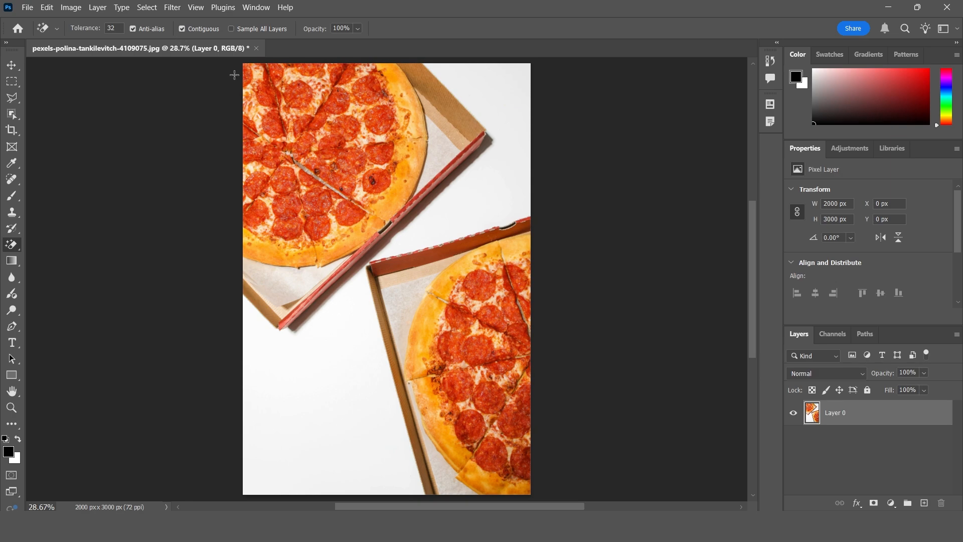
pyautogui.click(481, 194)
pyautogui.click(336, 365)
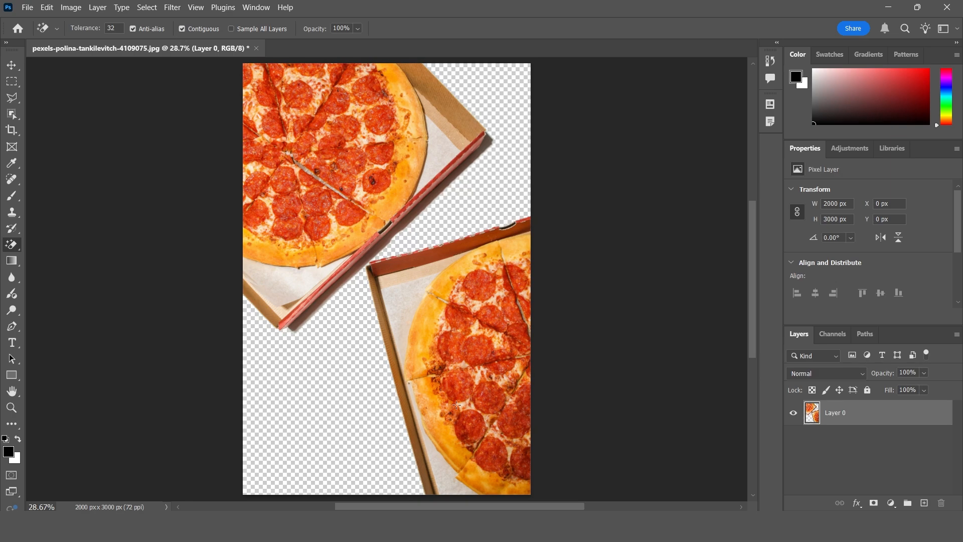
# Outline the upper pizza box with the Polygonal Lasso and cut it from Layer 0.
pyautogui.click(11, 66)
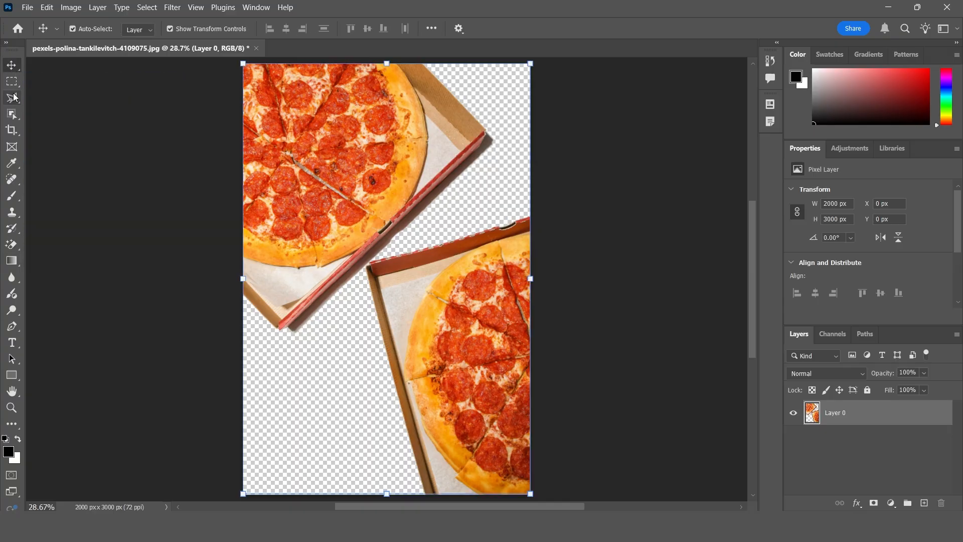
pyautogui.click(13, 96)
pyautogui.click(65, 121)
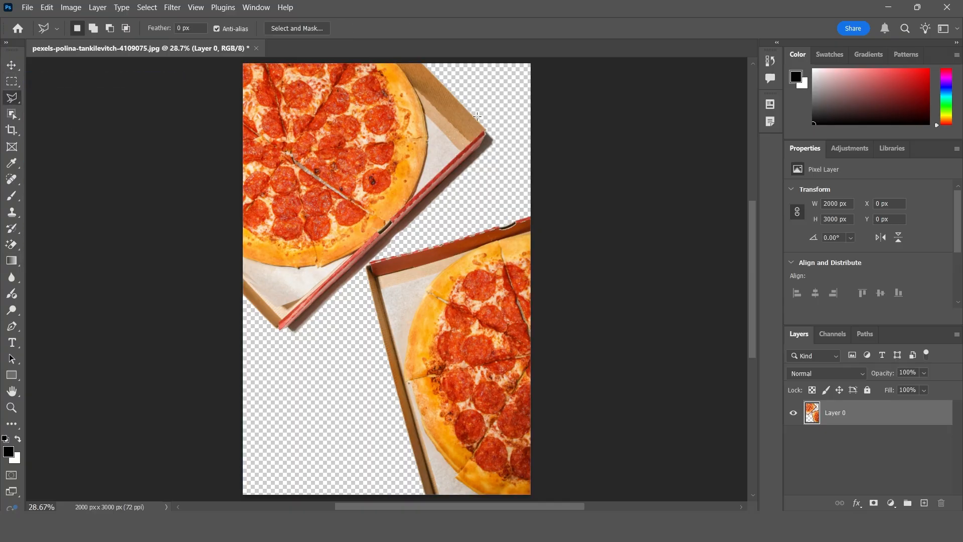
pyautogui.click(549, 136)
pyautogui.click(364, 265)
pyautogui.click(307, 347)
pyautogui.click(165, 346)
pyautogui.click(215, 129)
pyautogui.click(591, 97)
pyautogui.click(555, 215)
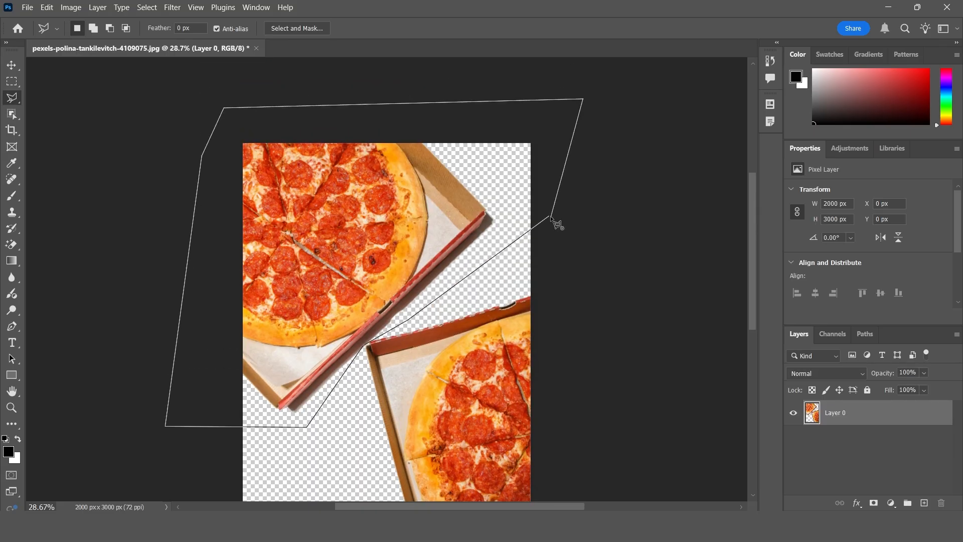
pyautogui.press('Delete')
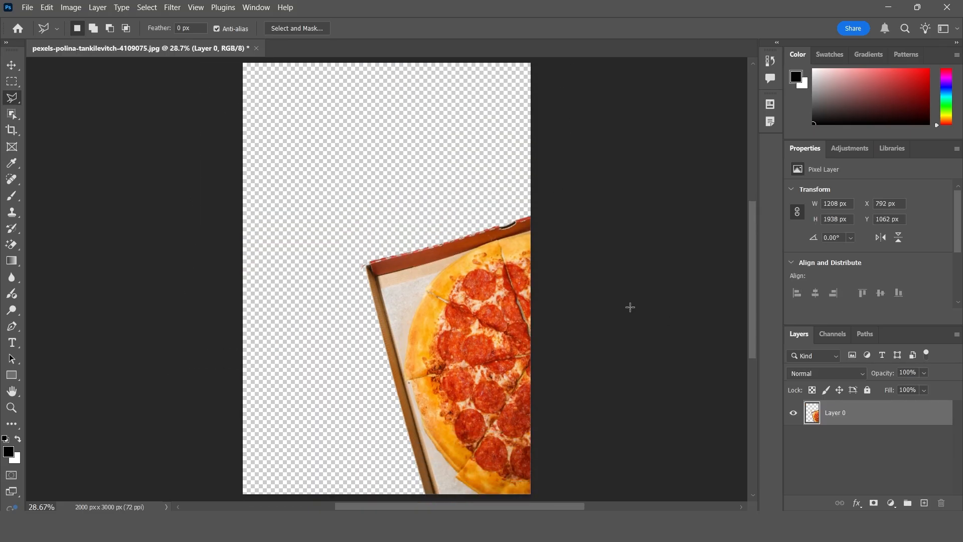
# Add a new layer and paste the cut pizza box onto it.
pyautogui.scroll(-1, 630, 307)
pyautogui.click(922, 503)
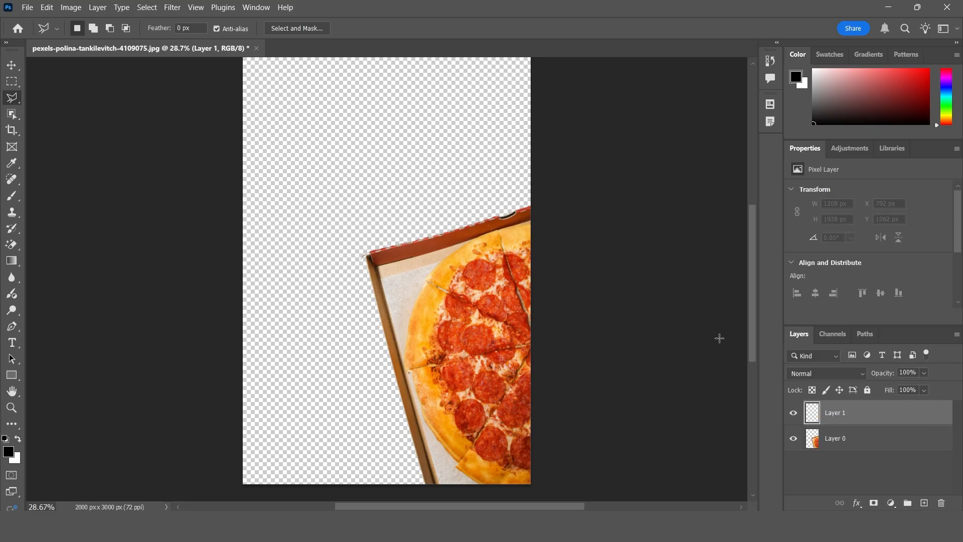
pyautogui.hotkey('ctrl', 'v')
# Move the lower pizza box on Layer 0 inward from the canvas edge and scale it to 74.62%.
pyautogui.press('v')
pyautogui.moveTo(500, 380); pyautogui.dragTo(462, 339)
pyautogui.moveTo(489, 307); pyautogui.dragTo(449, 307)
pyautogui.moveTo(426, 321); pyautogui.dragTo(487, 389)
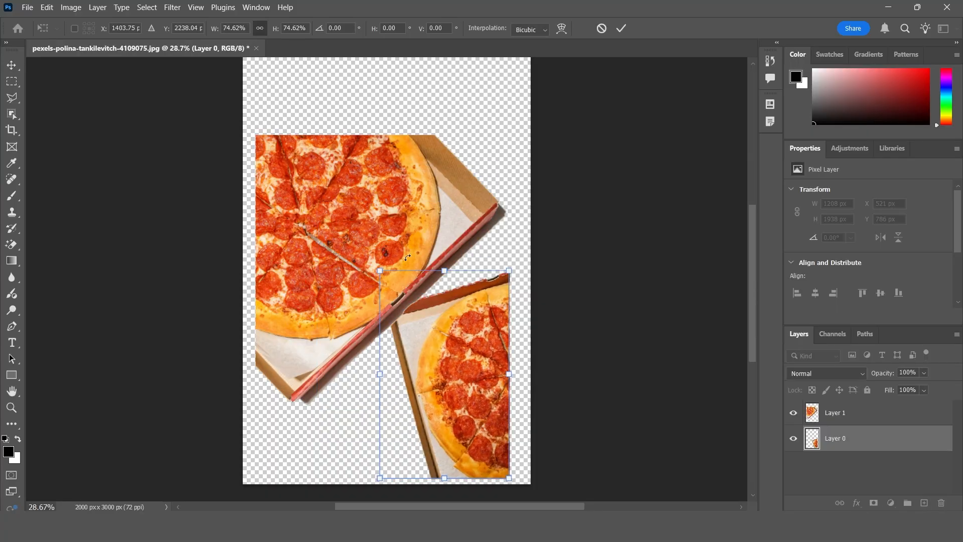
pyautogui.click(620, 28)
# Shrink the pizza box on Layer 1, place it in the canvas's upper half, and nudge the Layer 0 box slightly upward.
pyautogui.moveTo(396, 236); pyautogui.dragTo(396, 187)
pyautogui.moveTo(518, 358); pyautogui.dragTo(430, 268)
pyautogui.moveTo(371, 201); pyautogui.dragTo(400, 220)
pyautogui.click(617, 27)
pyautogui.moveTo(437, 377); pyautogui.dragTo(436, 370)
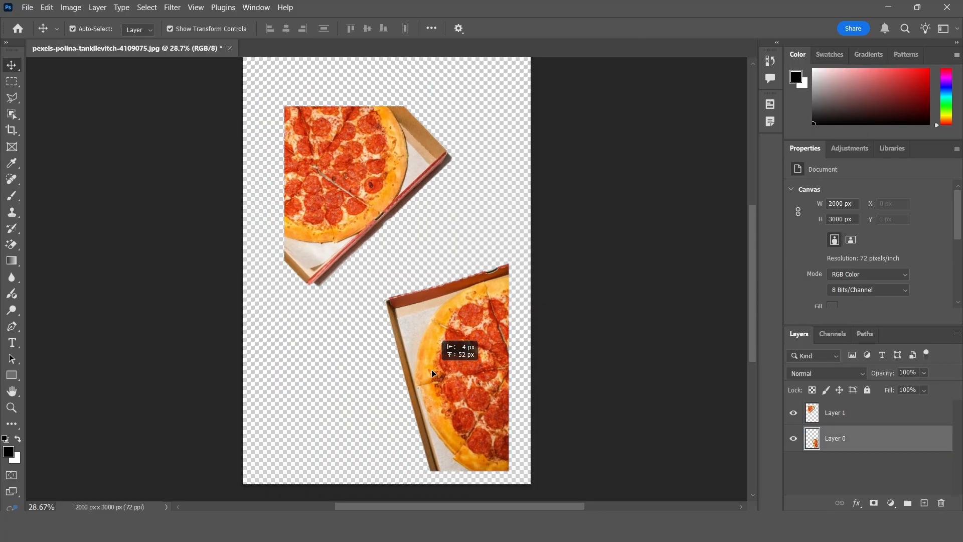
pyautogui.click(630, 372)
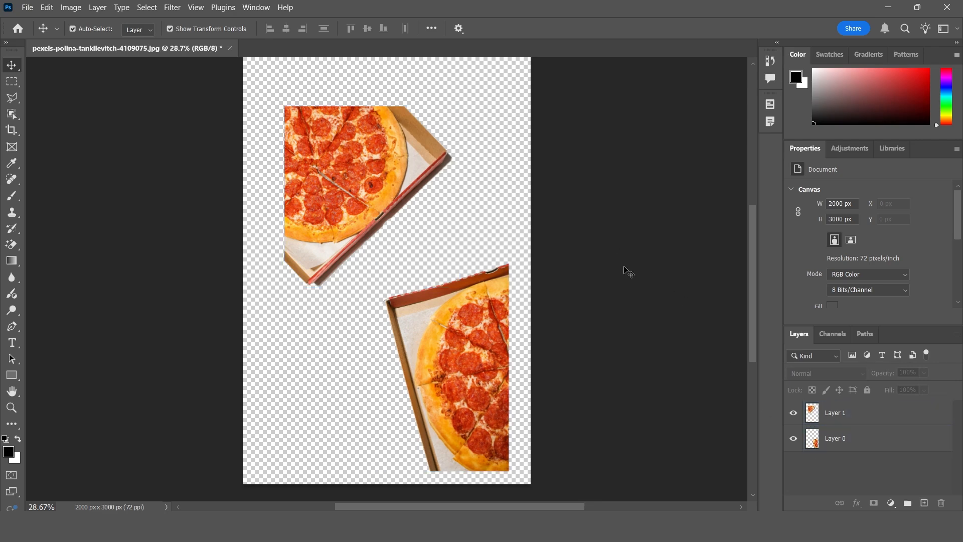
pyautogui.click(331, 247)
pyautogui.click(116, 75)
# Start exporting the layers to files and set the Downloads folder as the destination.
pyautogui.click(23, 9)
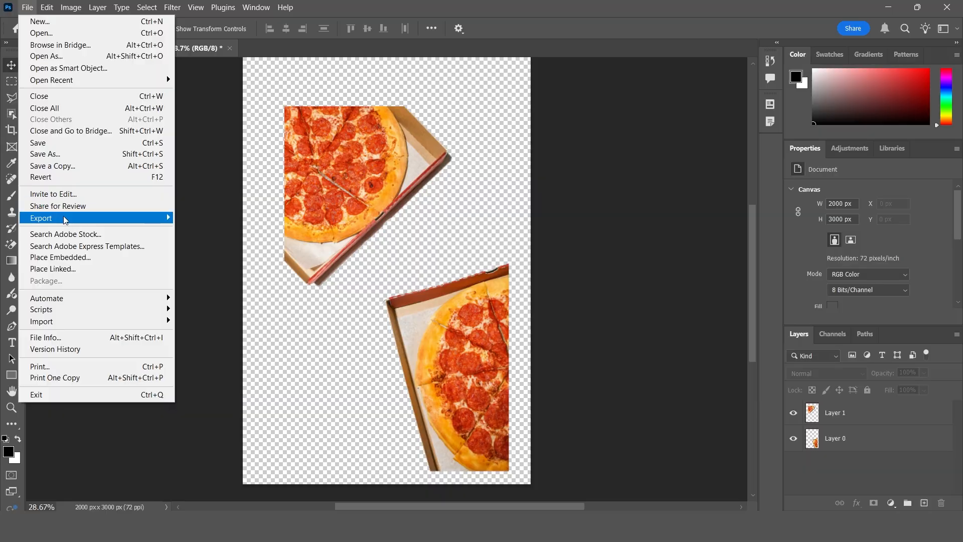
pyautogui.moveTo(69, 219)
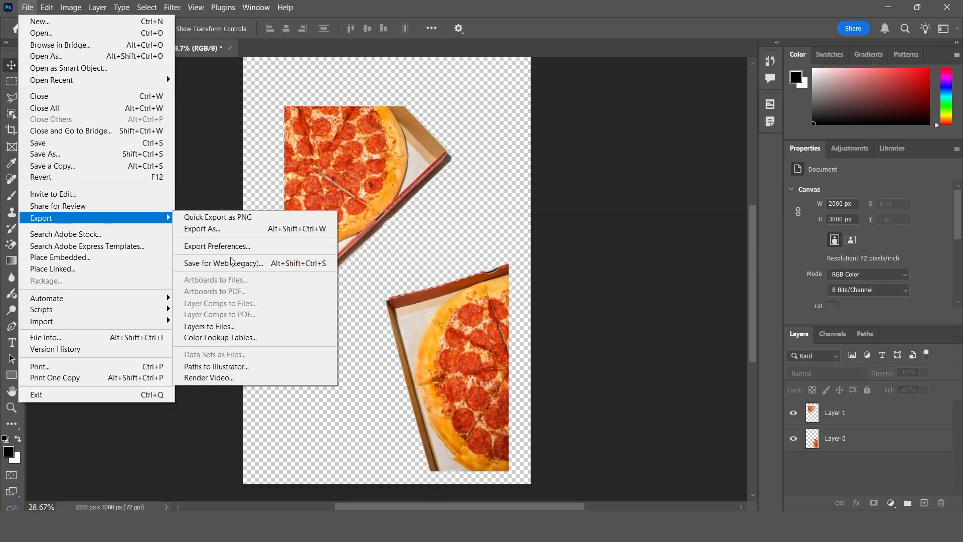
pyautogui.click(236, 327)
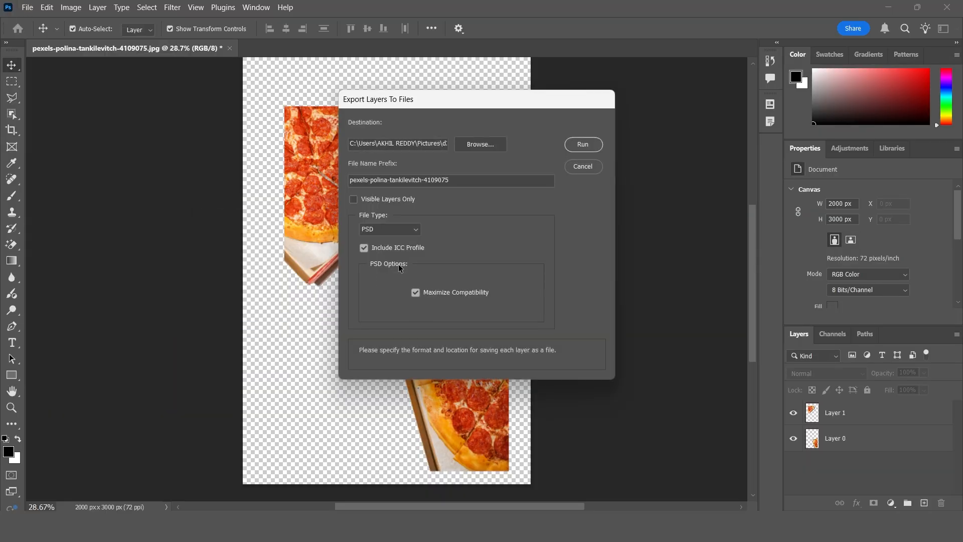
pyautogui.click(481, 144)
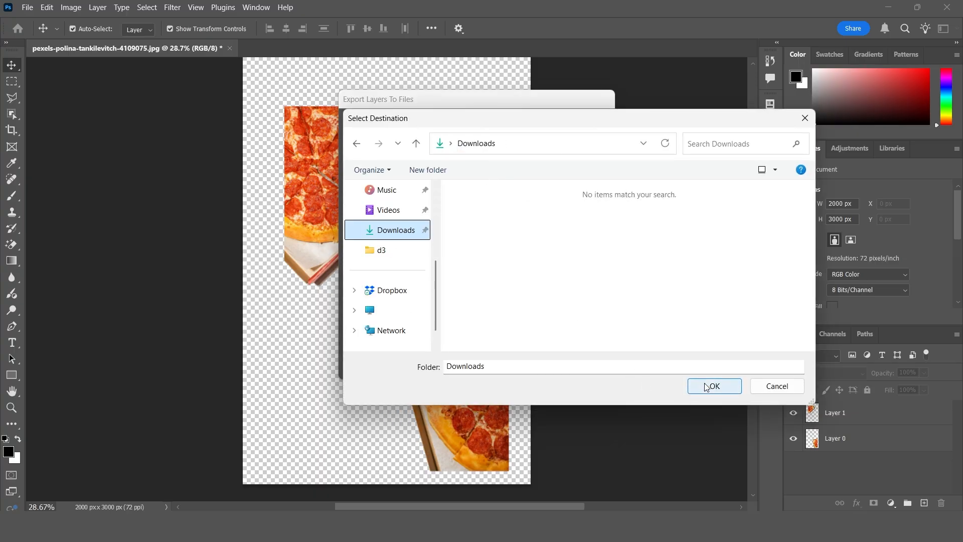
pyautogui.click(707, 386)
# Set the file name prefix to PIZZA and the file type to JPEG, and run the layer export.
pyautogui.click(458, 181)
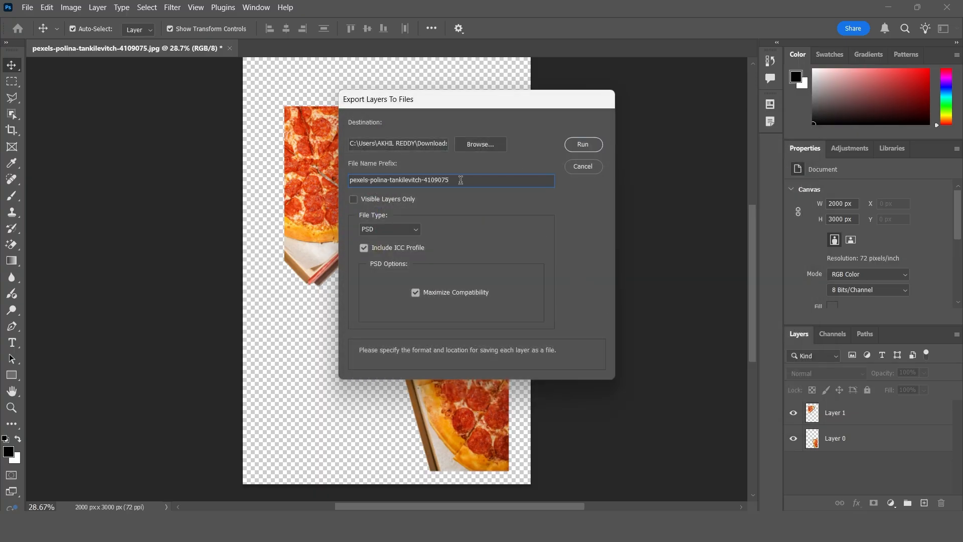
pyautogui.moveTo(460, 179); pyautogui.dragTo(342, 194)
pyautogui.write('PIZZA')
pyautogui.click(371, 229)
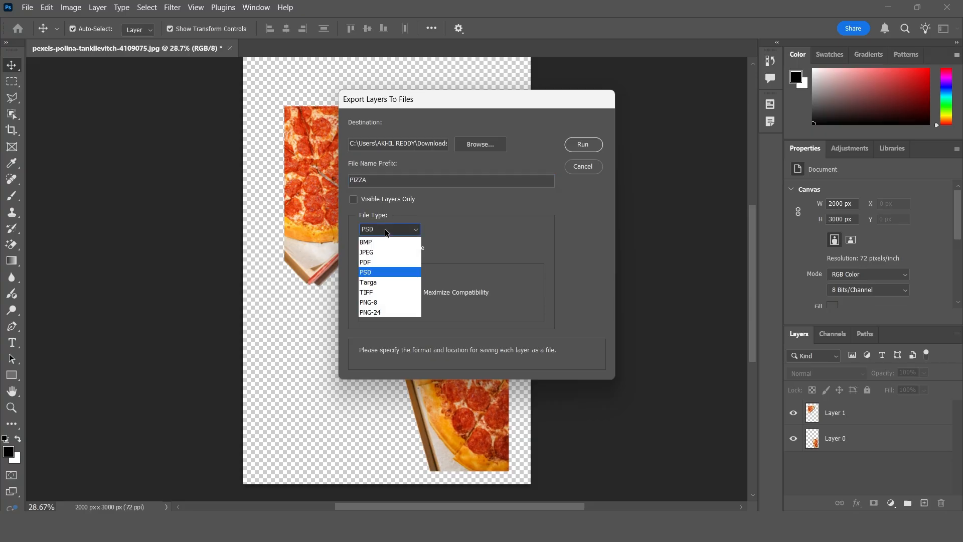
pyautogui.click(372, 254)
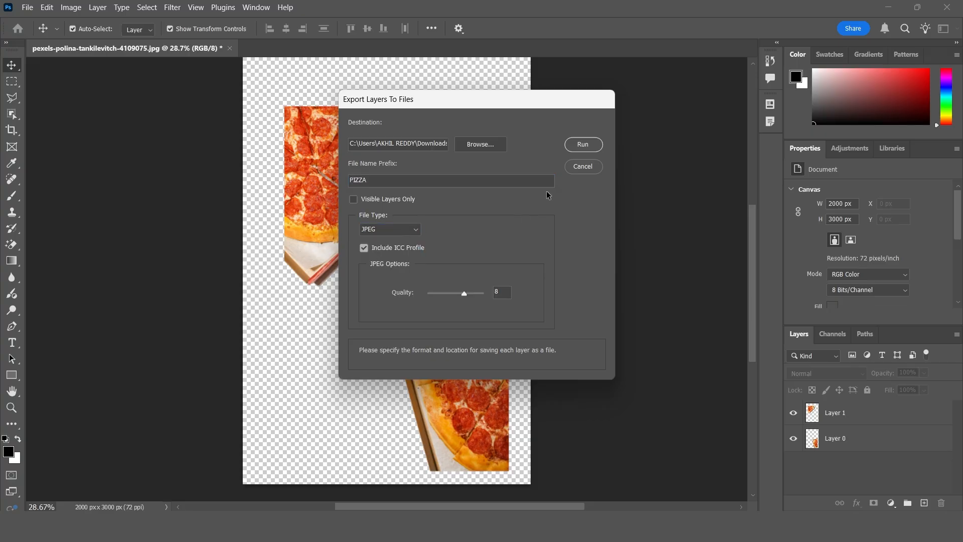
pyautogui.click(592, 148)
pyautogui.click(545, 307)
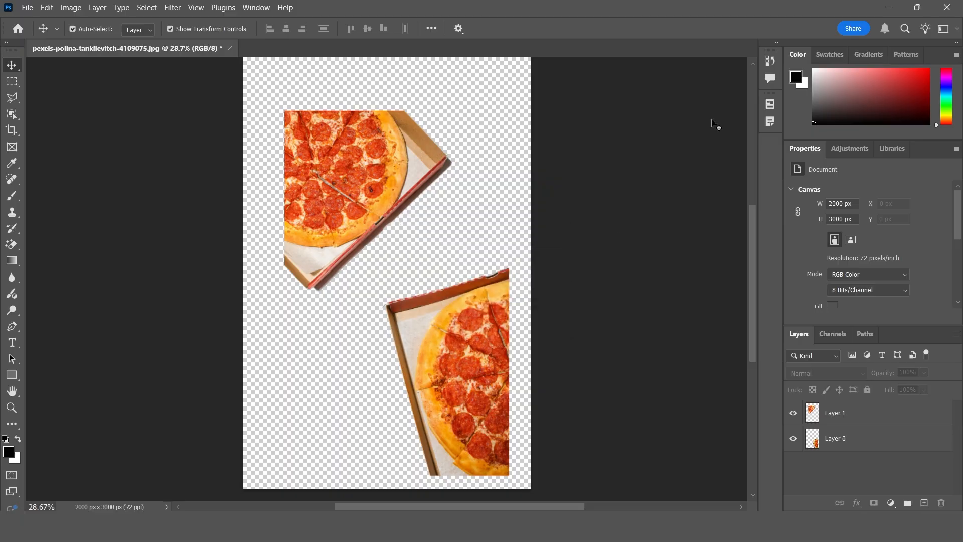
# Switch to File Explorer and check the exported PIZZA layer images in the Downloads folder.
pyautogui.click(887, 7)
pyautogui.moveTo(702, 229); pyautogui.dragTo(777, 178)
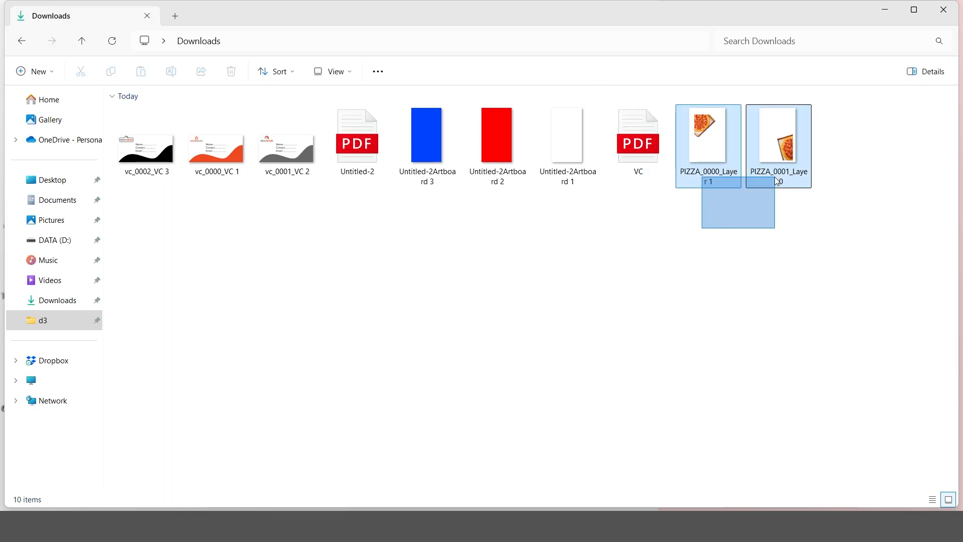
pyautogui.click(743, 245)
pyautogui.click(885, 9)
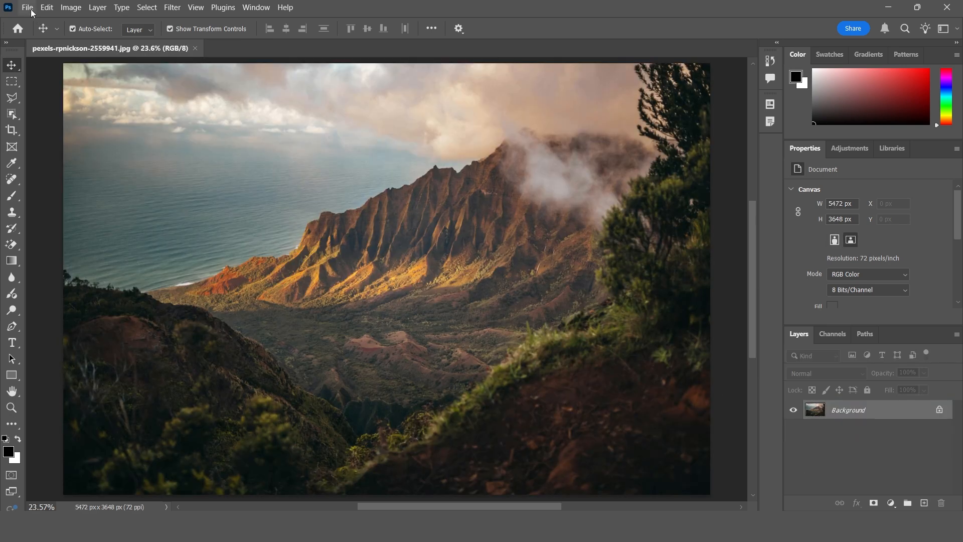
# Try to export color lookup tables from the mountain photo with only its Background layer.
pyautogui.click(29, 8)
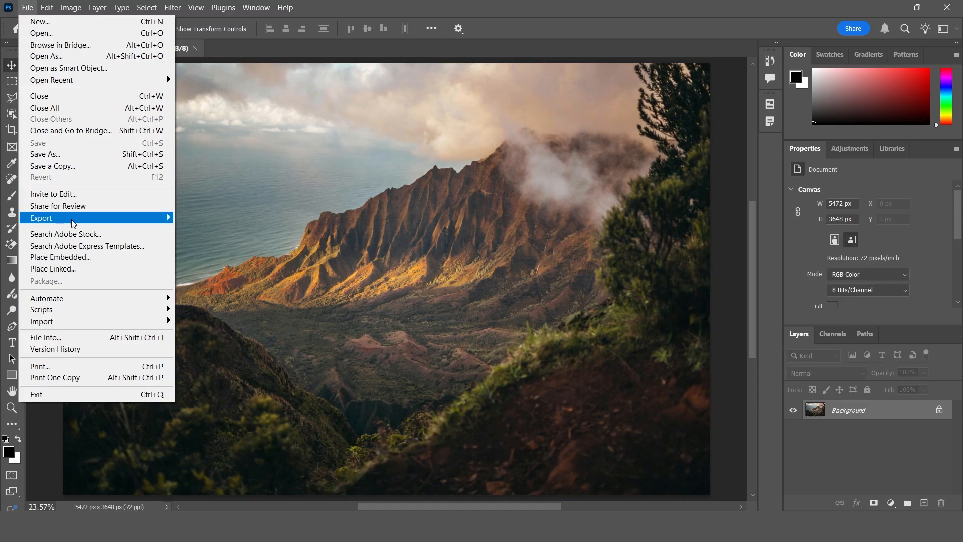
pyautogui.moveTo(74, 218)
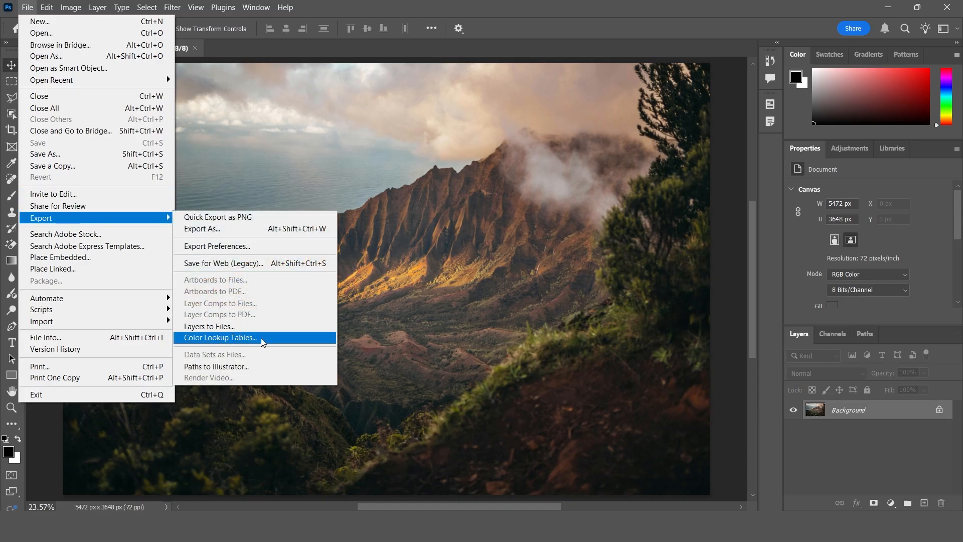
pyautogui.click(446, 289)
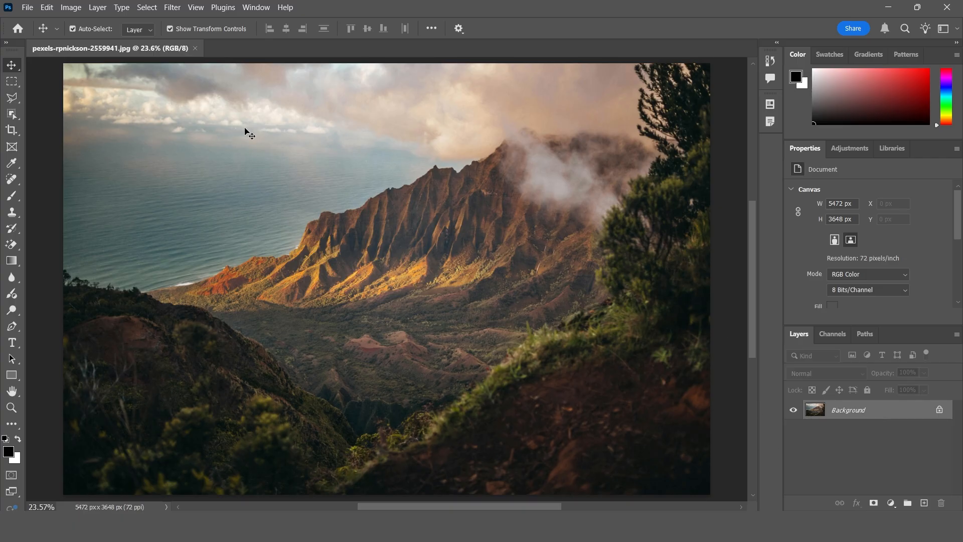
pyautogui.click(27, 7)
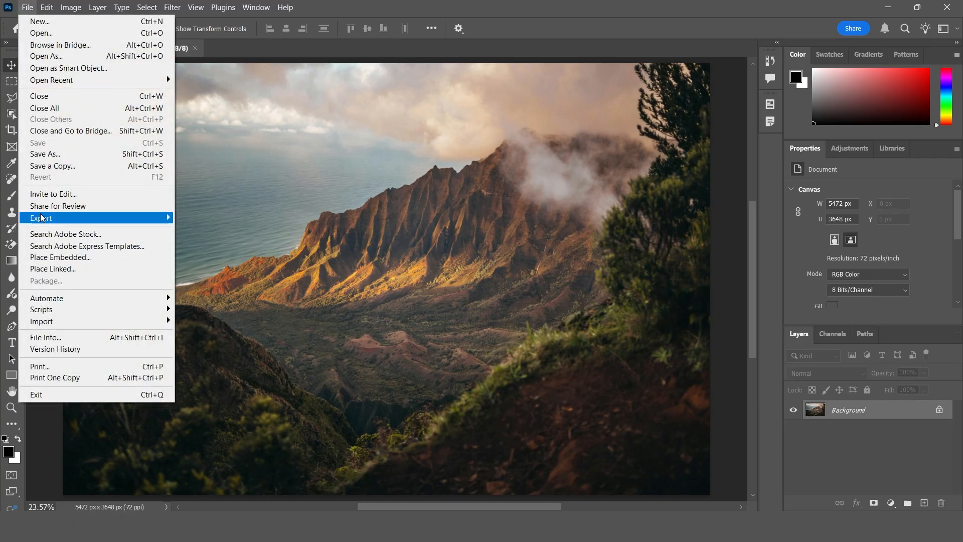
pyautogui.moveTo(42, 217)
pyautogui.click(217, 339)
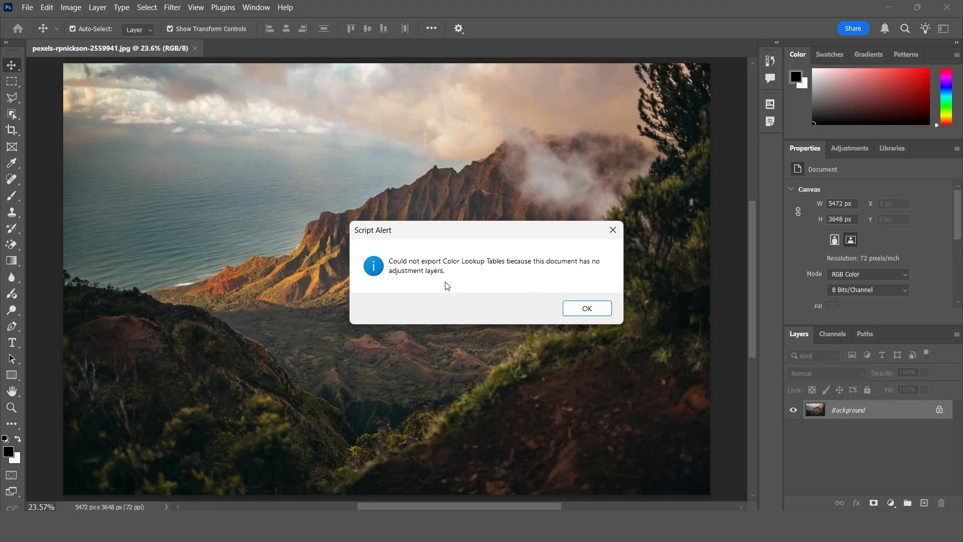
pyautogui.click(613, 230)
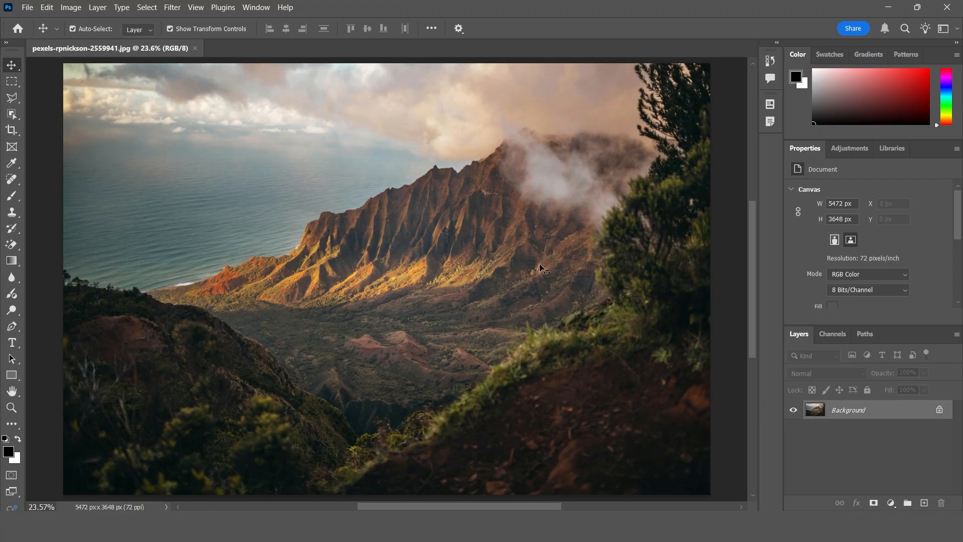
# Add a Photo Filter adjustment layer above the Background and set its filter to Cooling Filter (82).
pyautogui.click(891, 502)
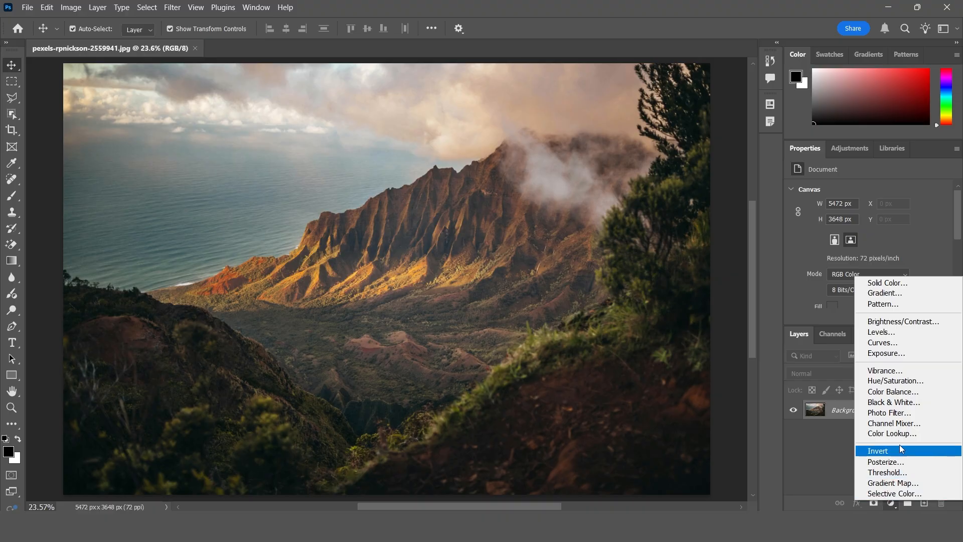
pyautogui.click(899, 413)
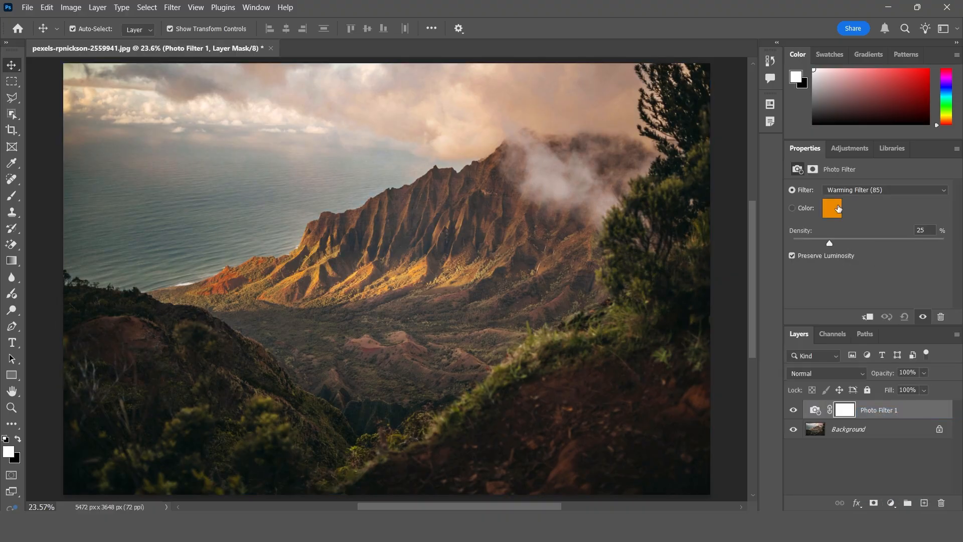
pyautogui.click(849, 190)
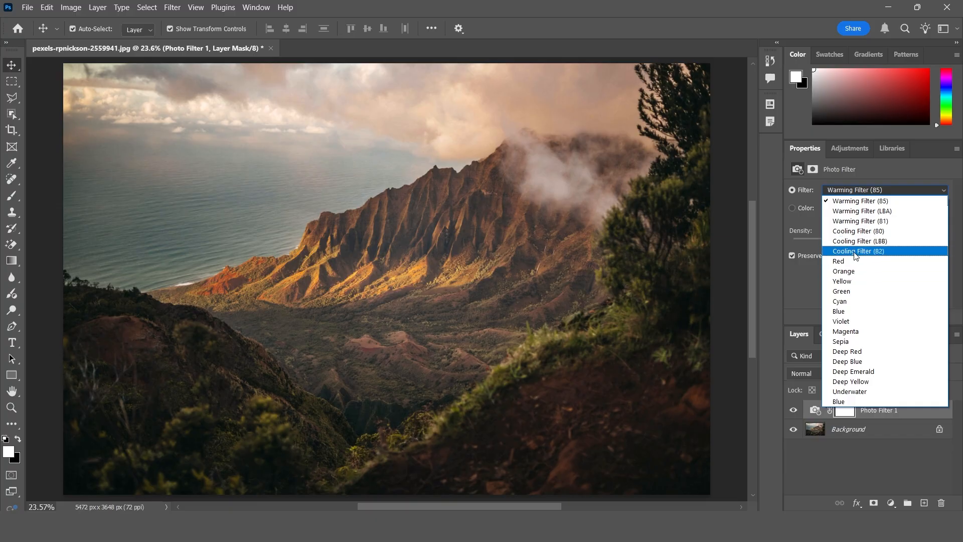
pyautogui.click(849, 251)
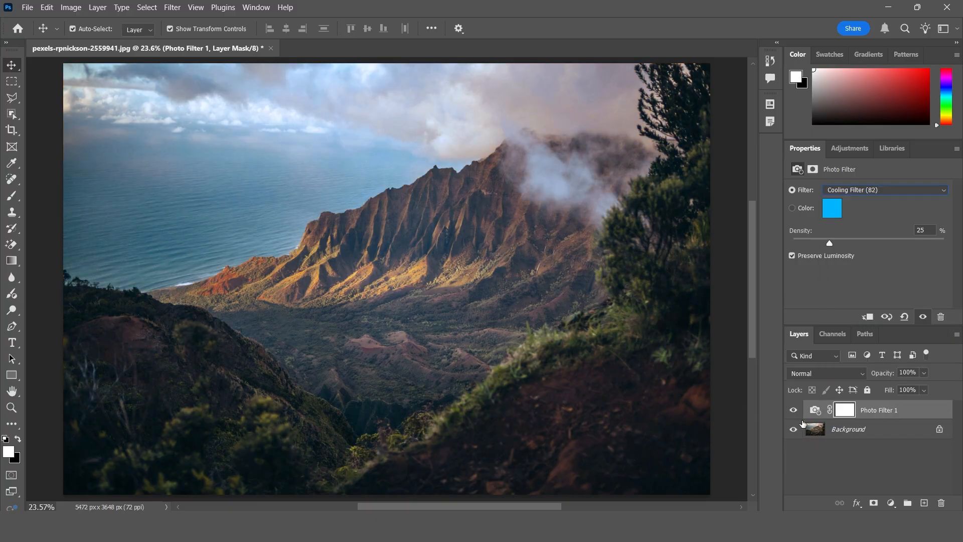
# Toggle the Photo Filter layer's visibility to compare the photo with and without it, leaving it visible.
pyautogui.click(792, 410)
pyautogui.click(793, 410)
pyautogui.click(792, 410)
pyautogui.click(792, 410)
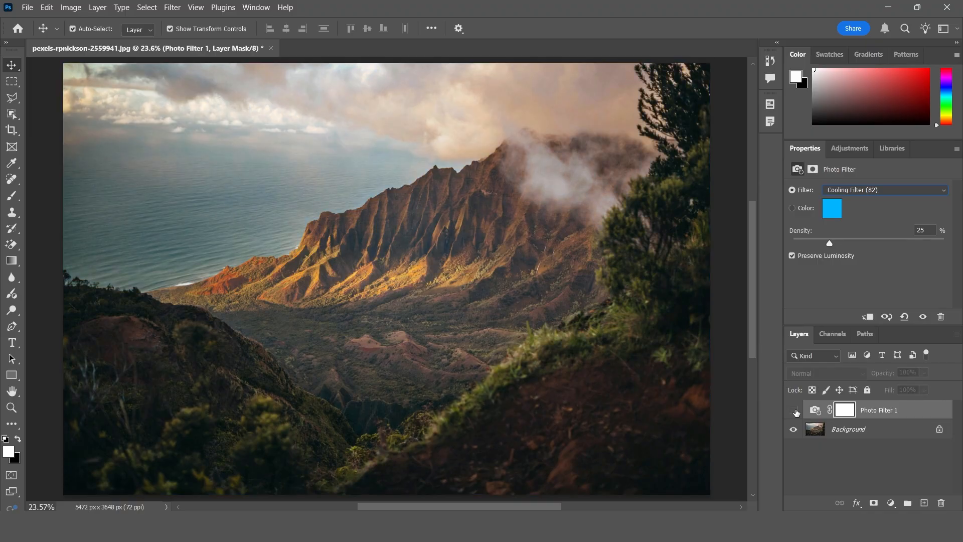
pyautogui.click(793, 409)
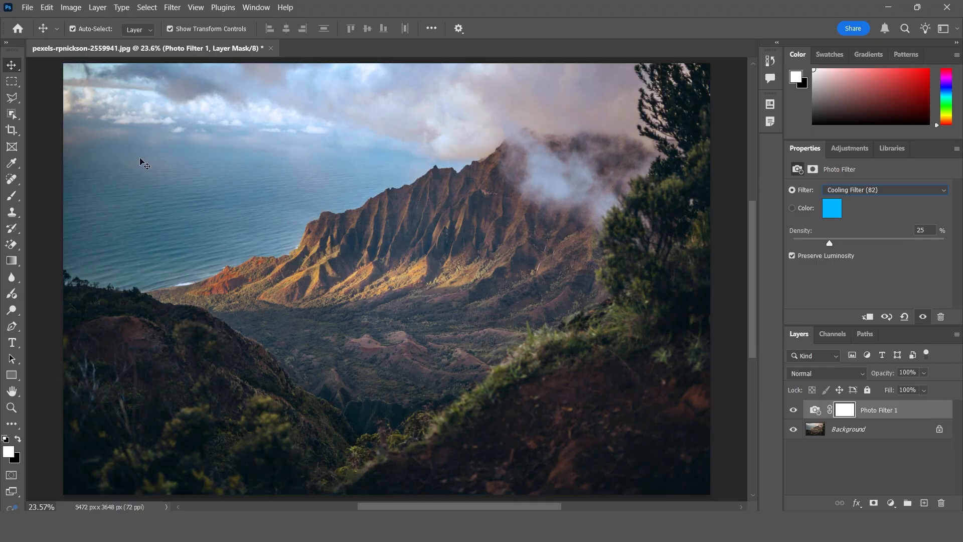
# Open the Color Lookup Tables export and clear the copyright text.
pyautogui.click(28, 15)
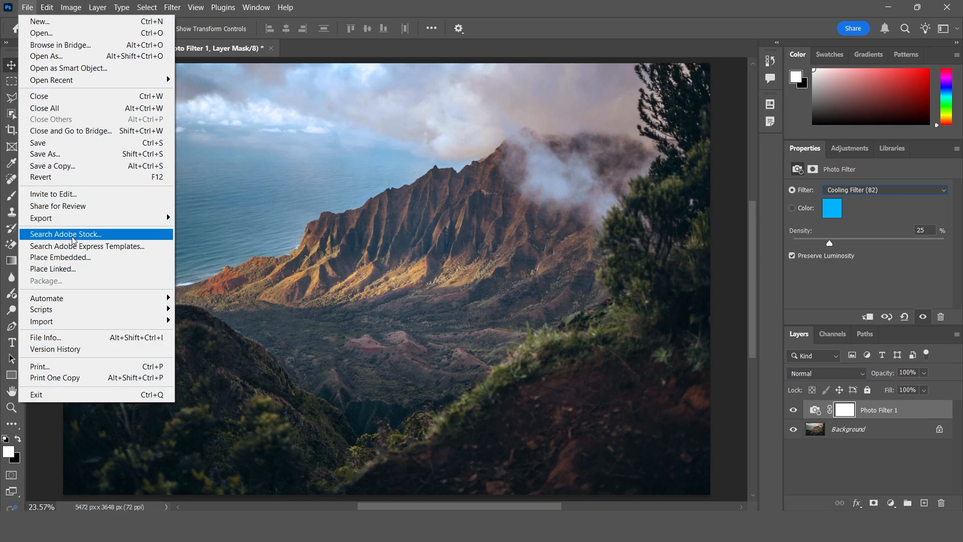
pyautogui.moveTo(72, 220)
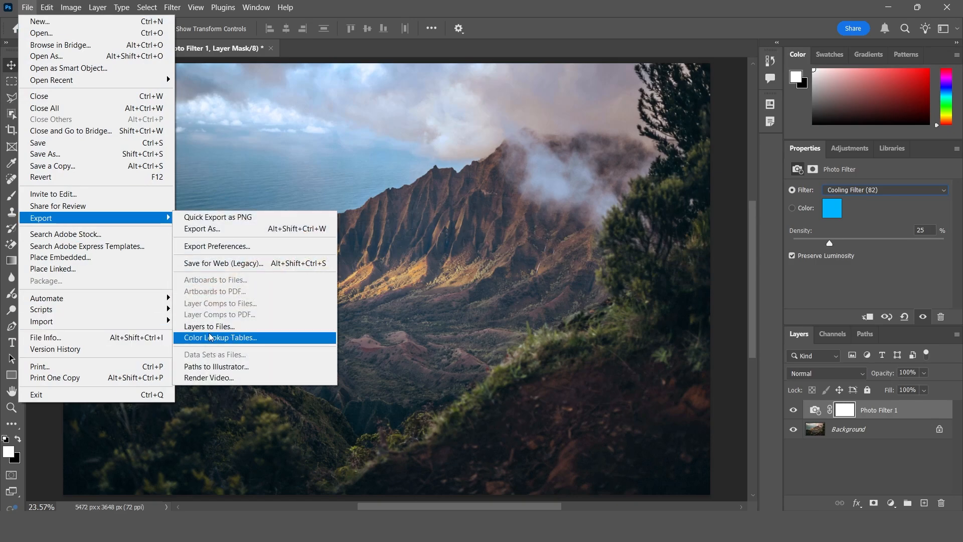
pyautogui.click(253, 337)
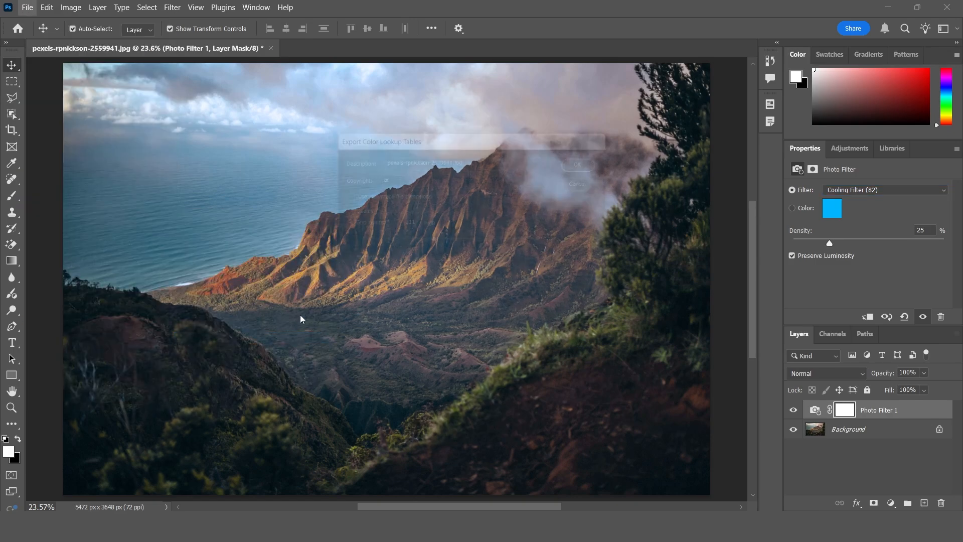
pyautogui.moveTo(423, 134); pyautogui.dragTo(415, 153)
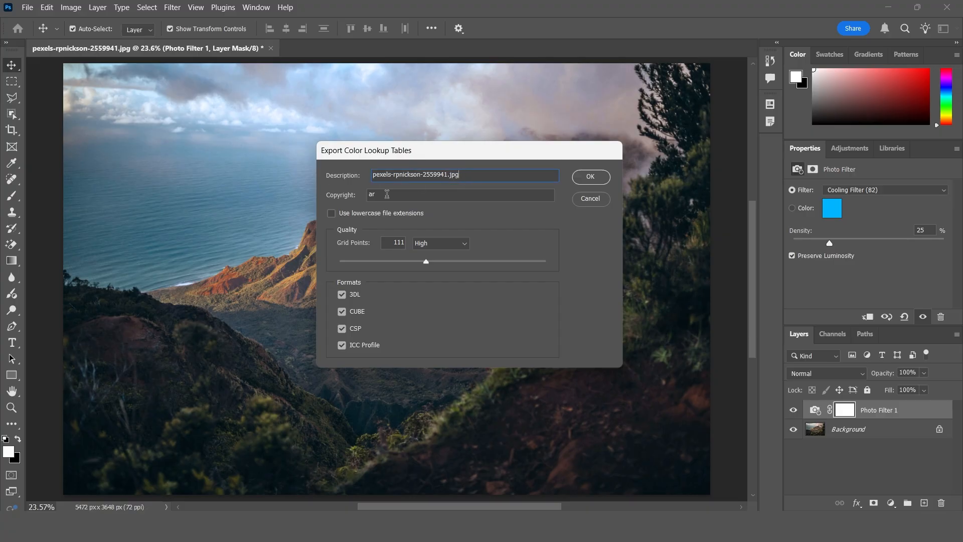
pyautogui.doubleClick(371, 195)
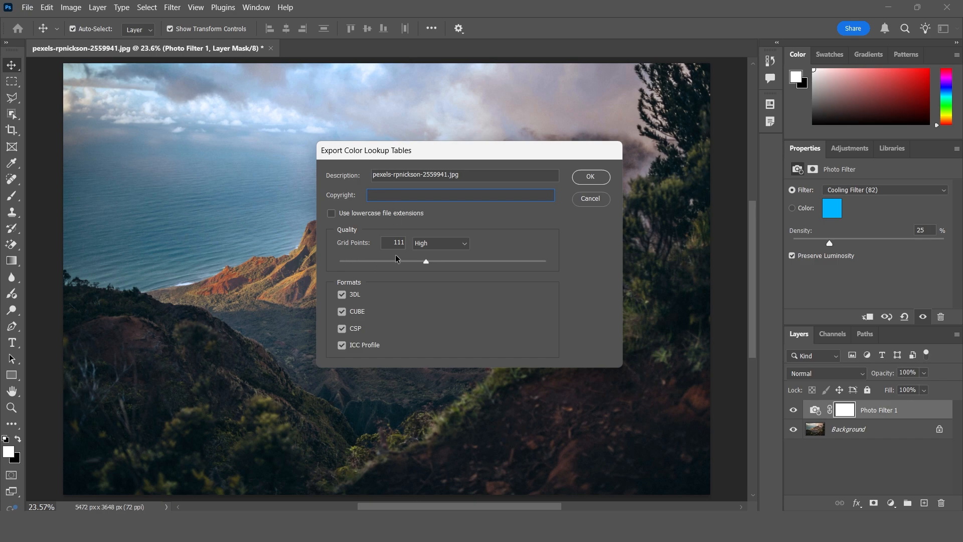
# Try the High and Maximum quality presets for the lookup tables and settle on Medium with 32 grid points.
pyautogui.click(439, 261)
pyautogui.click(437, 245)
pyautogui.click(424, 278)
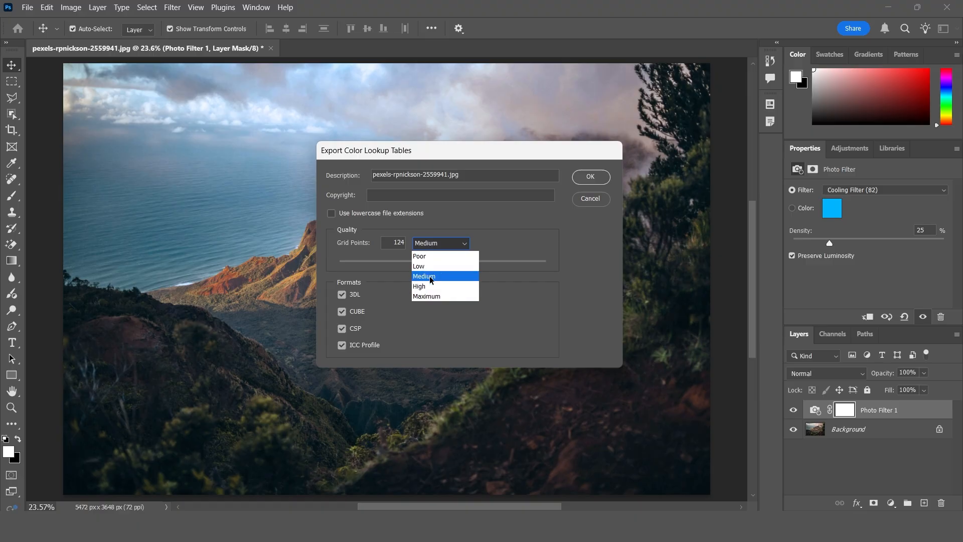
pyautogui.click(441, 245)
pyautogui.click(424, 286)
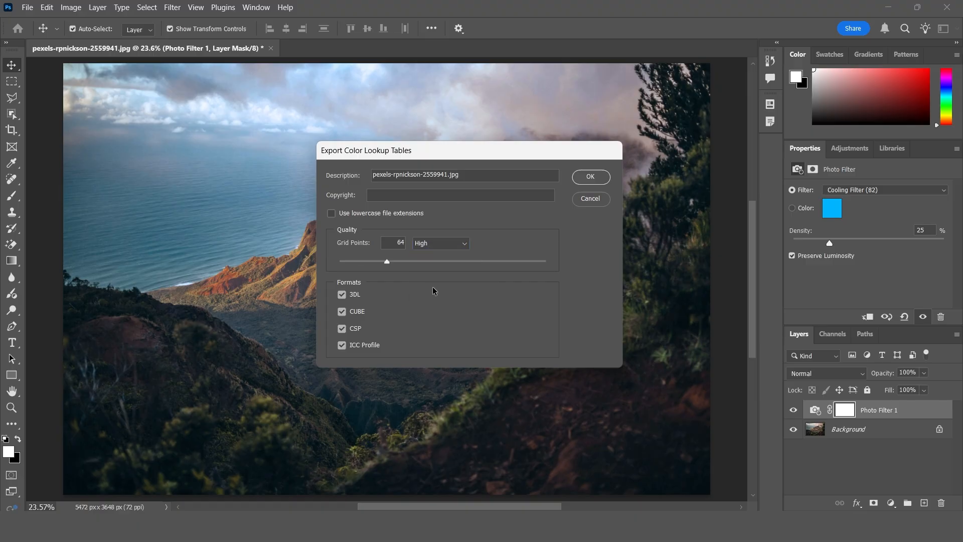
pyautogui.click(431, 246)
pyautogui.click(432, 296)
pyautogui.click(455, 246)
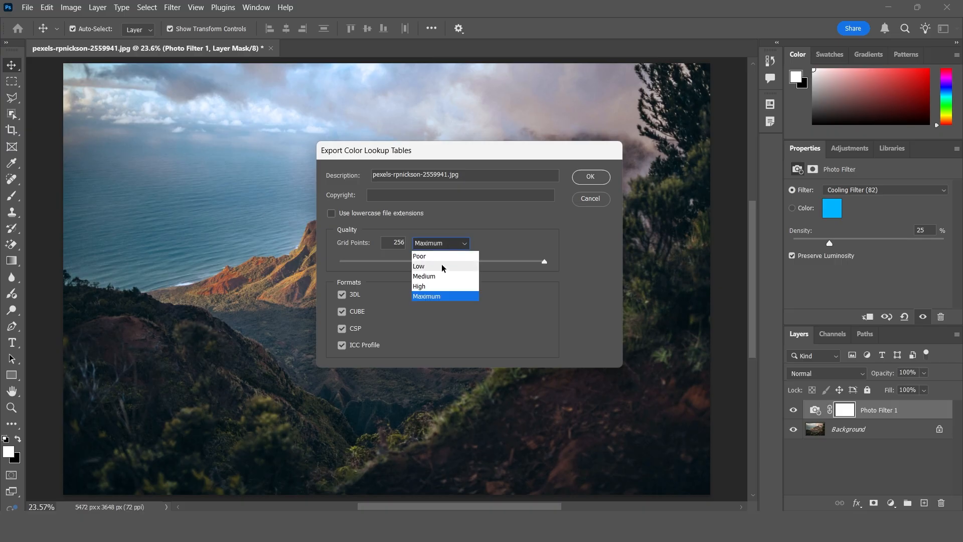
pyautogui.click(428, 277)
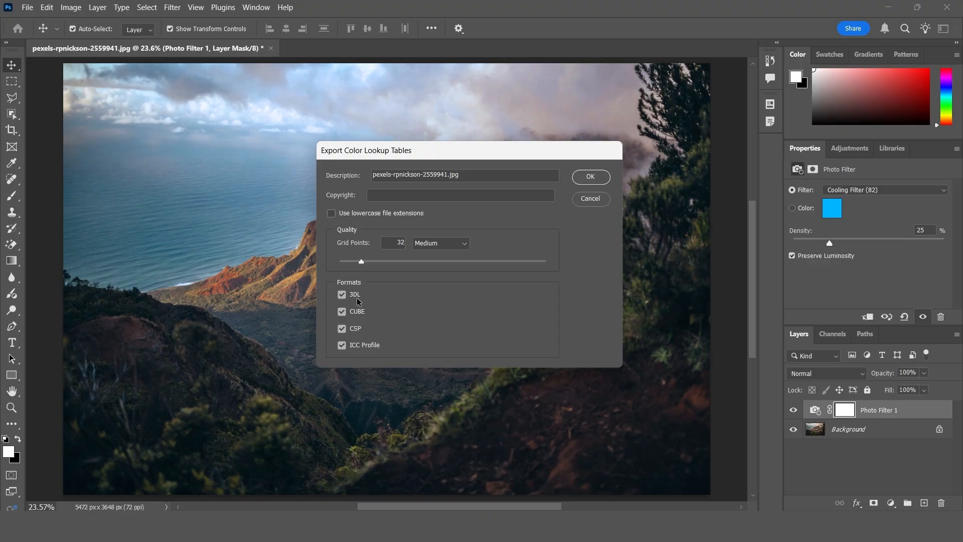
# Export the color lookup tables in 3DL, CUBE, CSP and ICC Profile formats to Downloads as pexels-rpnickson-2559941.
pyautogui.moveTo(347, 150); pyautogui.dragTo(556, 204)
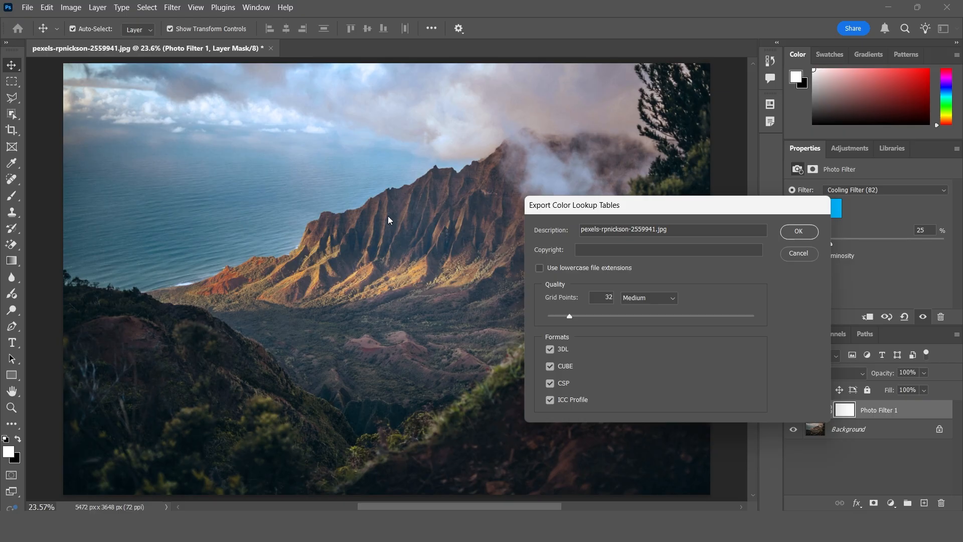
pyautogui.moveTo(565, 205); pyautogui.dragTo(549, 190)
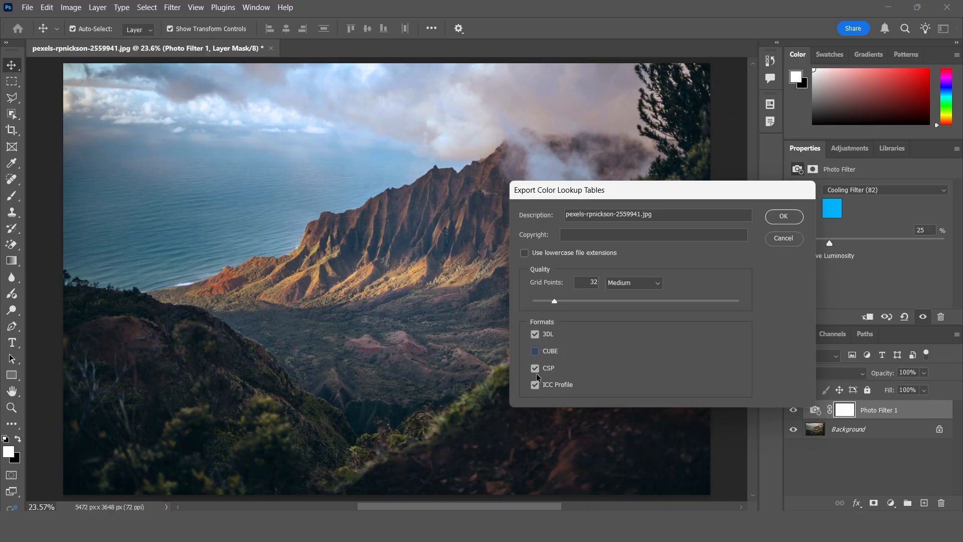
pyautogui.click(533, 351)
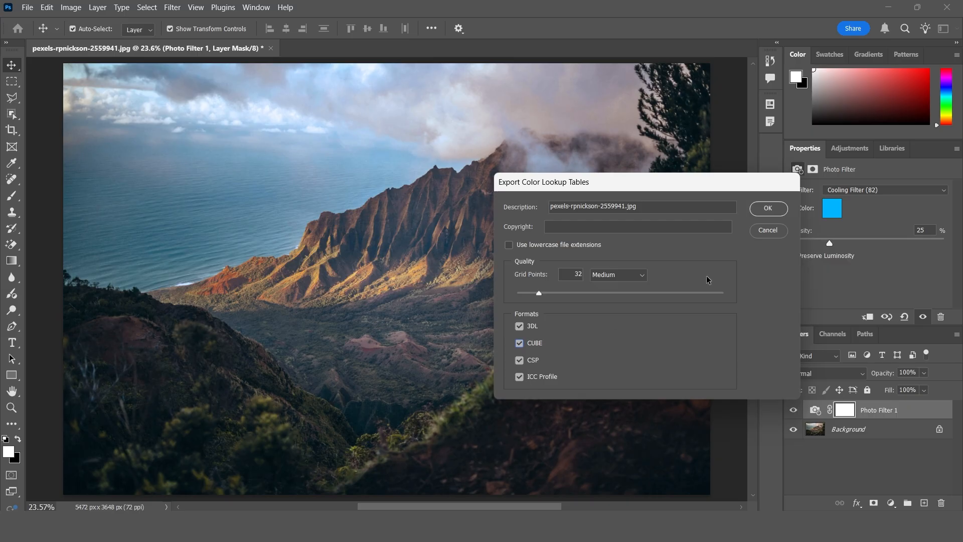
pyautogui.click(783, 209)
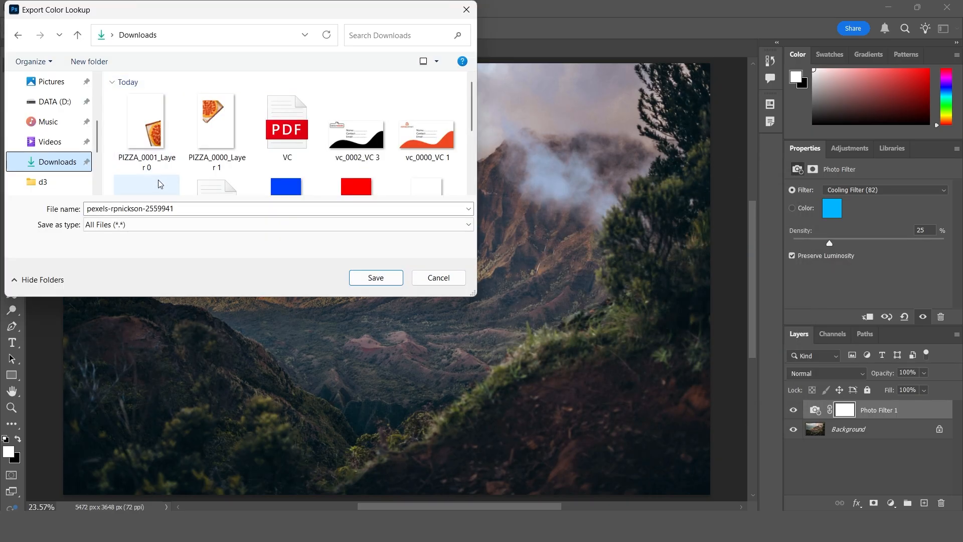
pyautogui.click(373, 277)
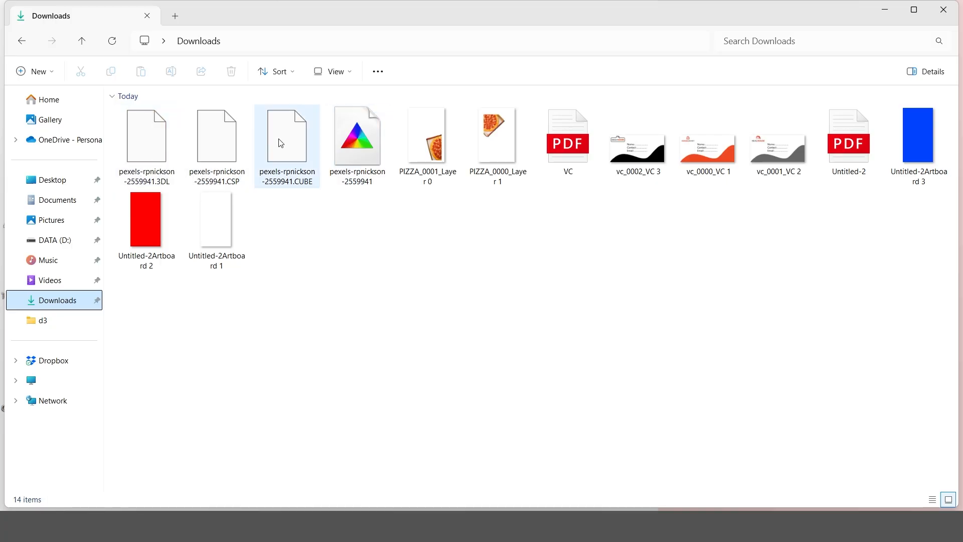
# In File Explorer, inspect the properties of the exported 3DL file in the Downloads folder and close them.
pyautogui.click(149, 156)
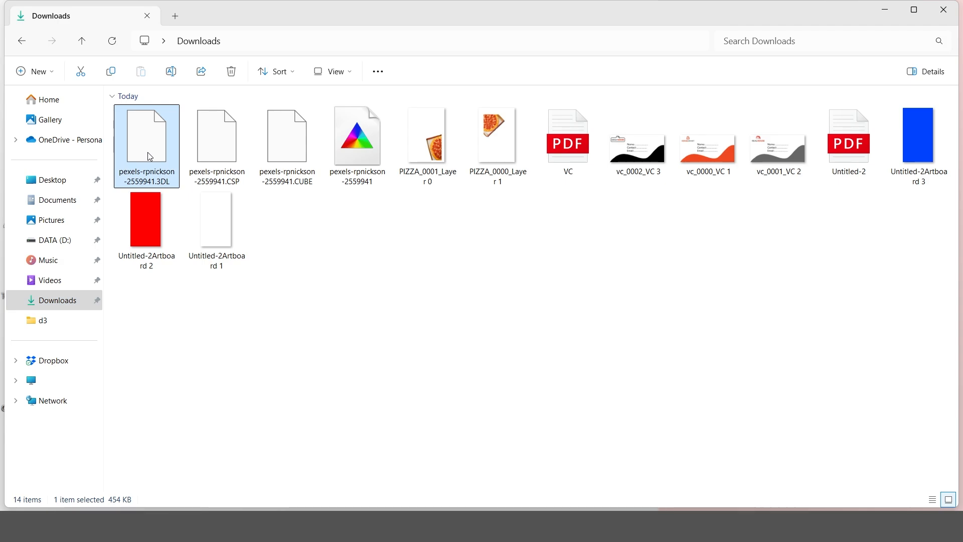
pyautogui.rightClick(149, 156)
pyautogui.click(196, 322)
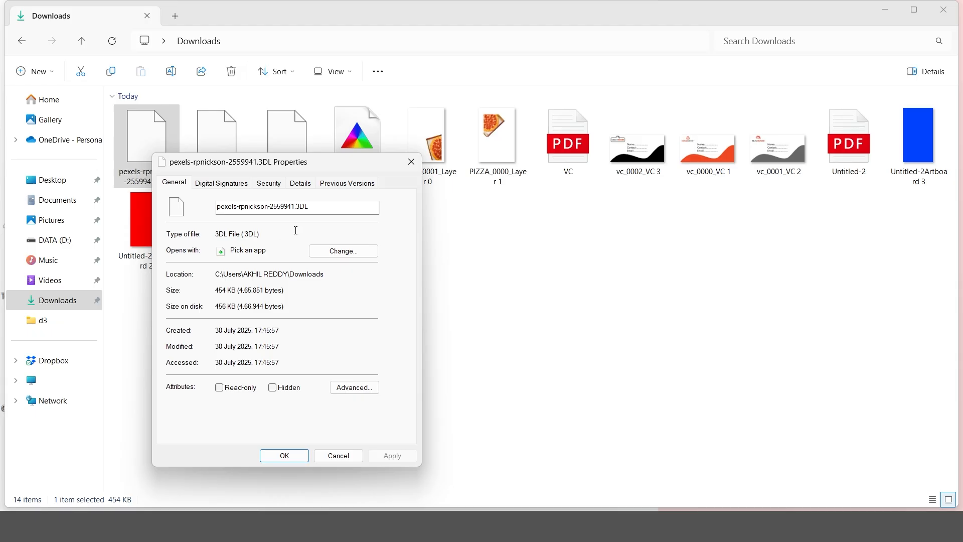
pyautogui.click(411, 162)
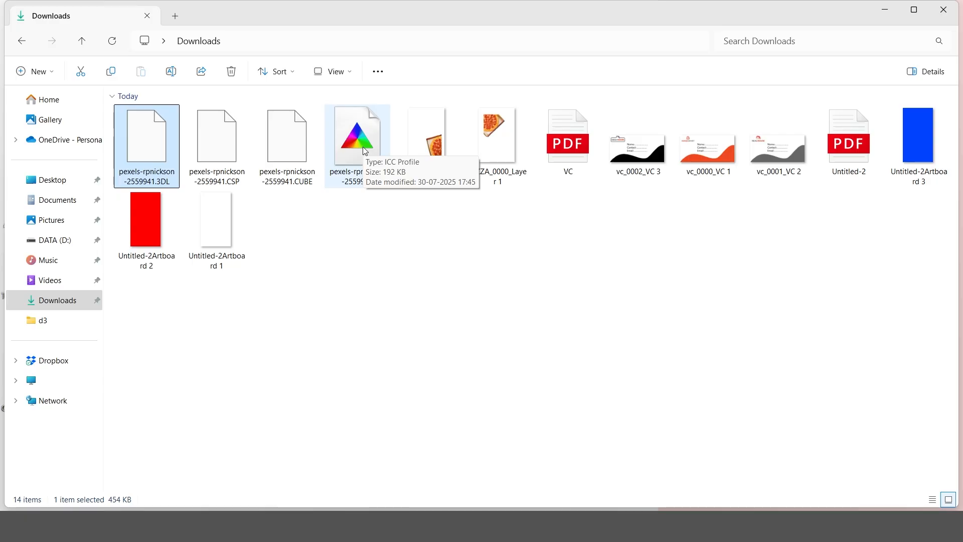
# Check which apps are offered for opening the exported CUBE file, dismiss the choice and return to Photoshop.
pyautogui.click(297, 150)
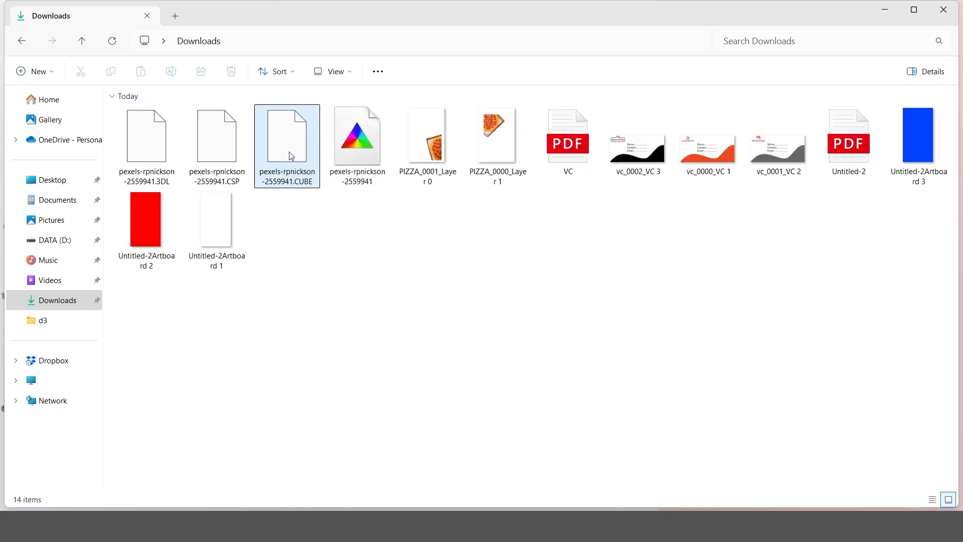
pyautogui.doubleClick(291, 154)
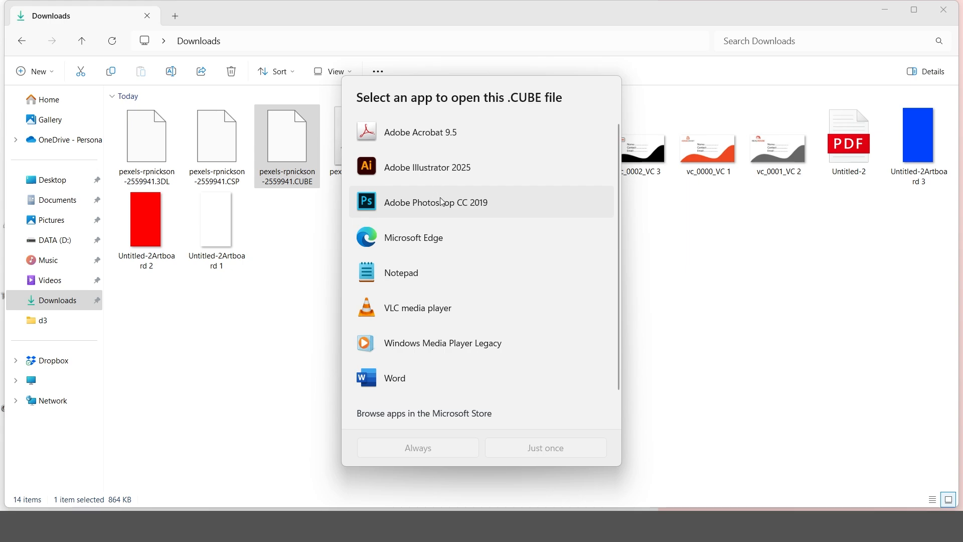
pyautogui.scroll(-1, 441, 227)
pyautogui.scroll(1, 441, 226)
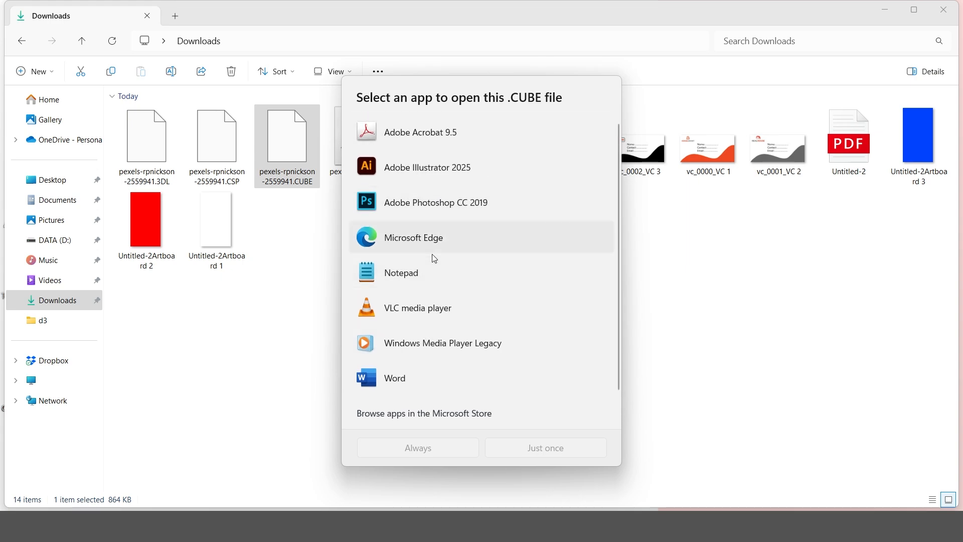
pyautogui.scroll(-2, 385, 406)
pyautogui.click(245, 326)
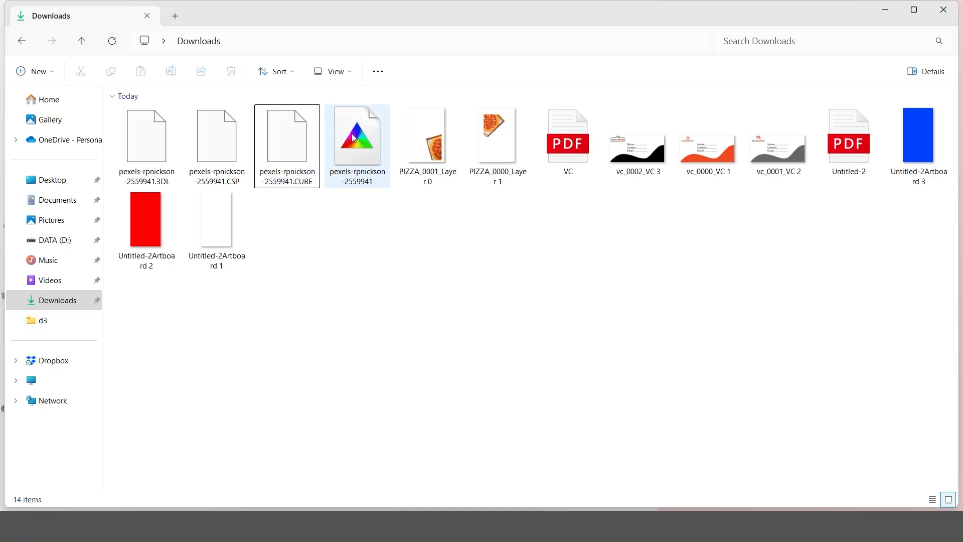
pyautogui.moveTo(354, 138)
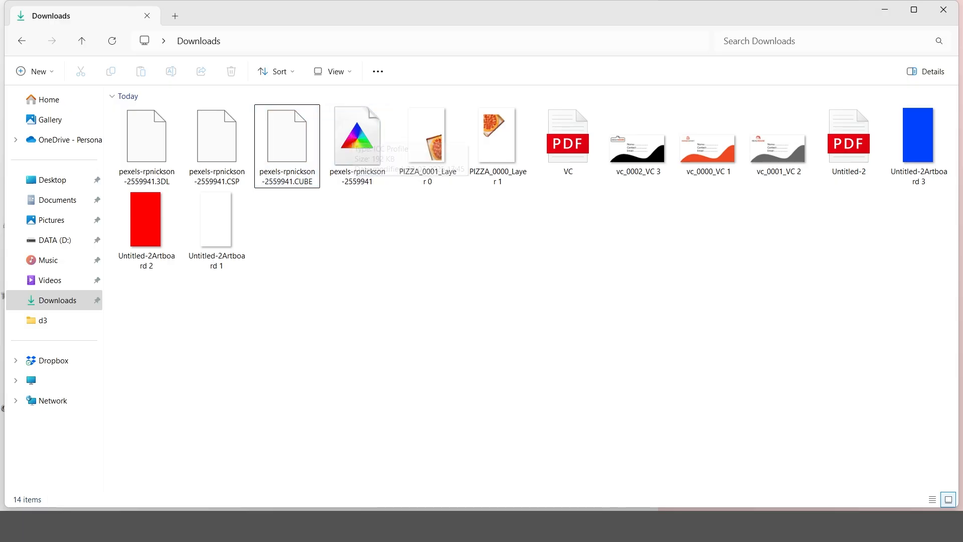
pyautogui.hotkey('alt', 'Tab')
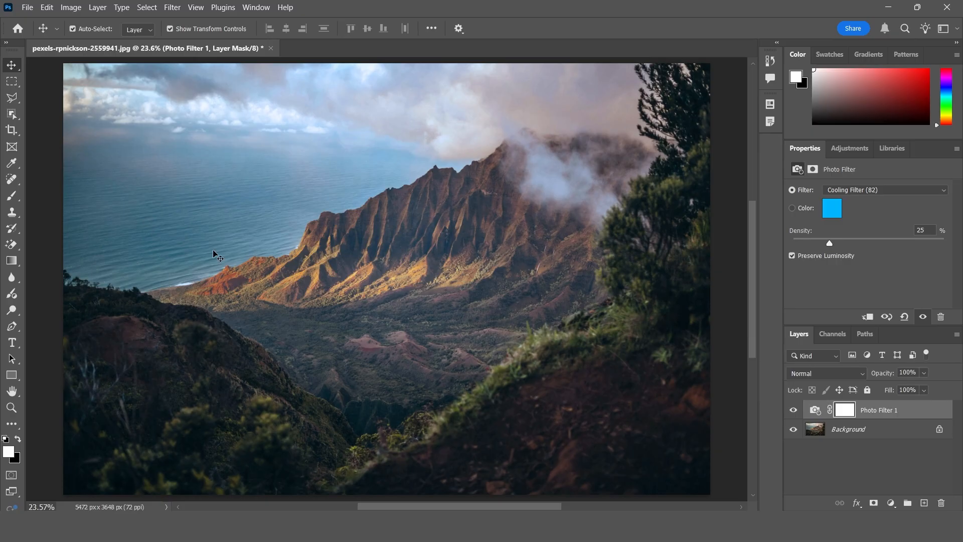
pyautogui.click(27, 7)
pyautogui.moveTo(59, 219)
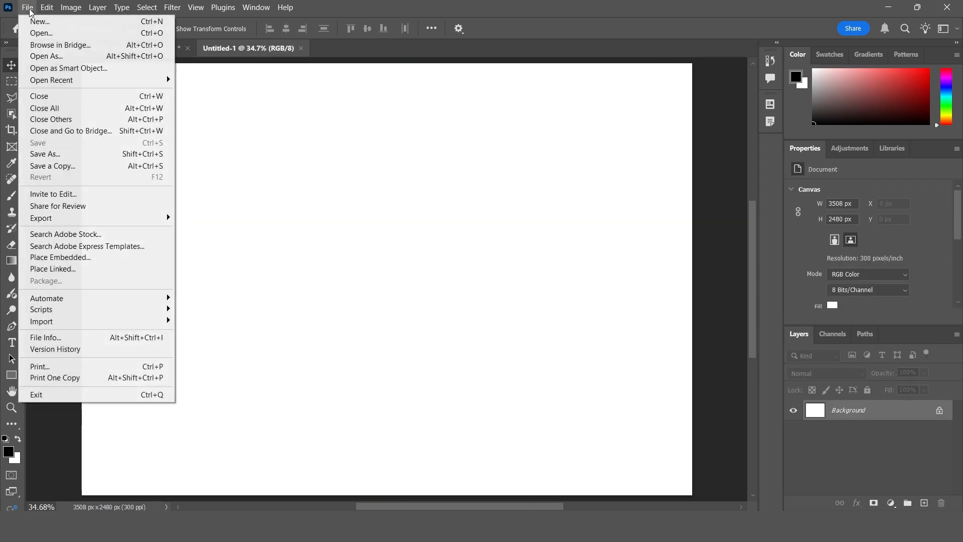
pyautogui.click(27, 7)
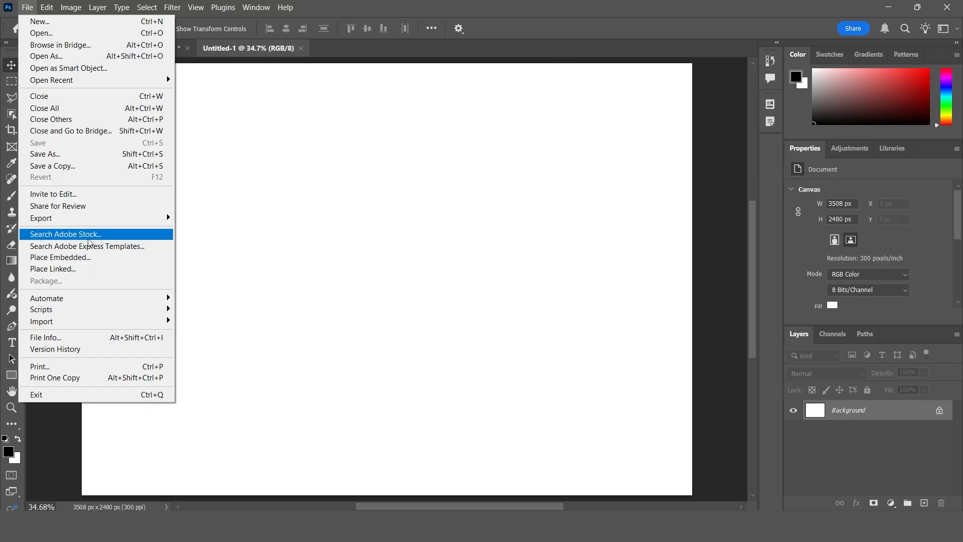
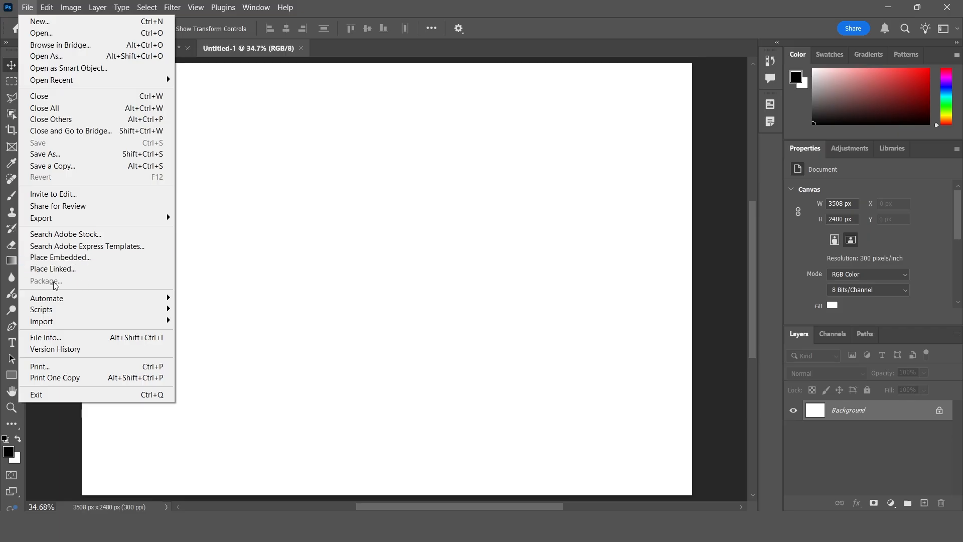
pyautogui.click(241, 258)
# Place PIZZA_0001_Layer 0 from Downloads as a linked file above the Lorem Ipsum text layer in Untitled-1.psd.
pyautogui.click(140, 50)
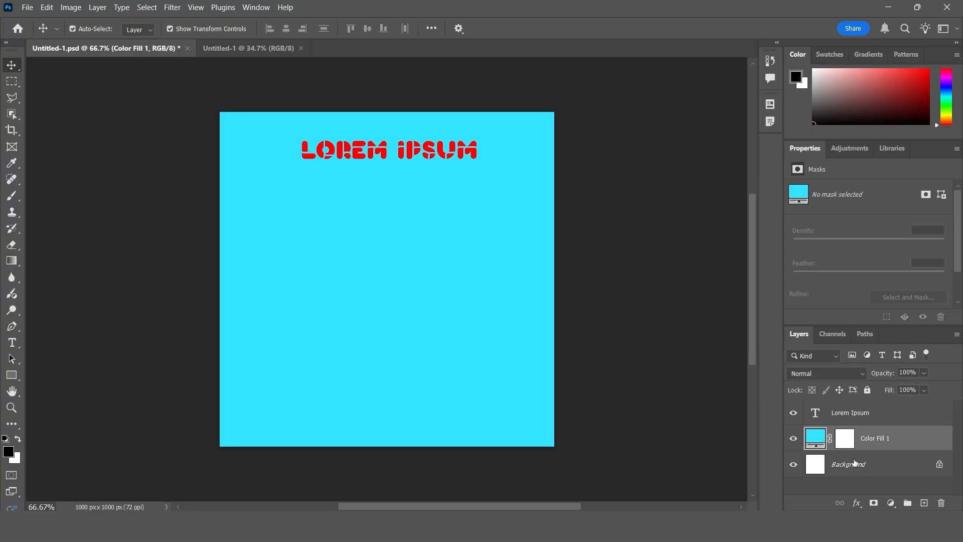
pyautogui.click(873, 420)
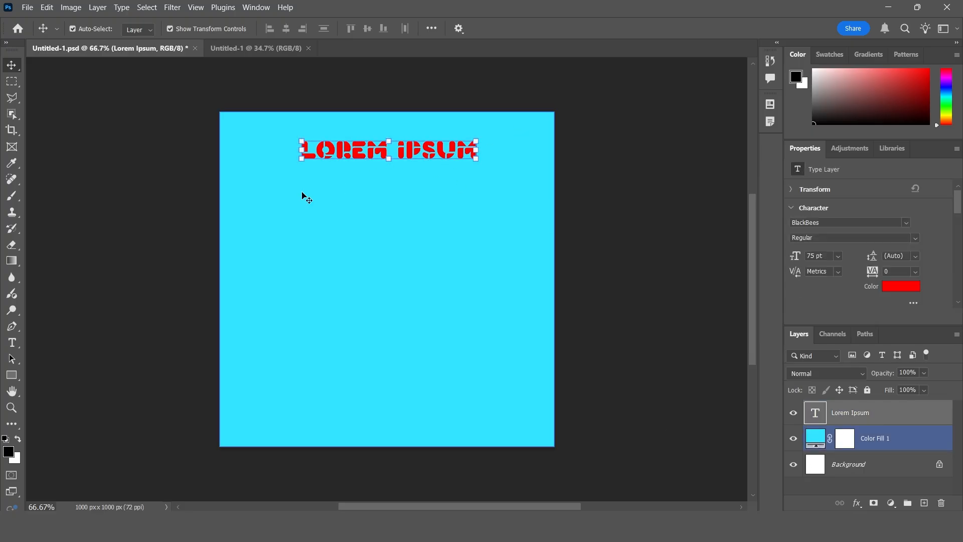
pyautogui.click(26, 7)
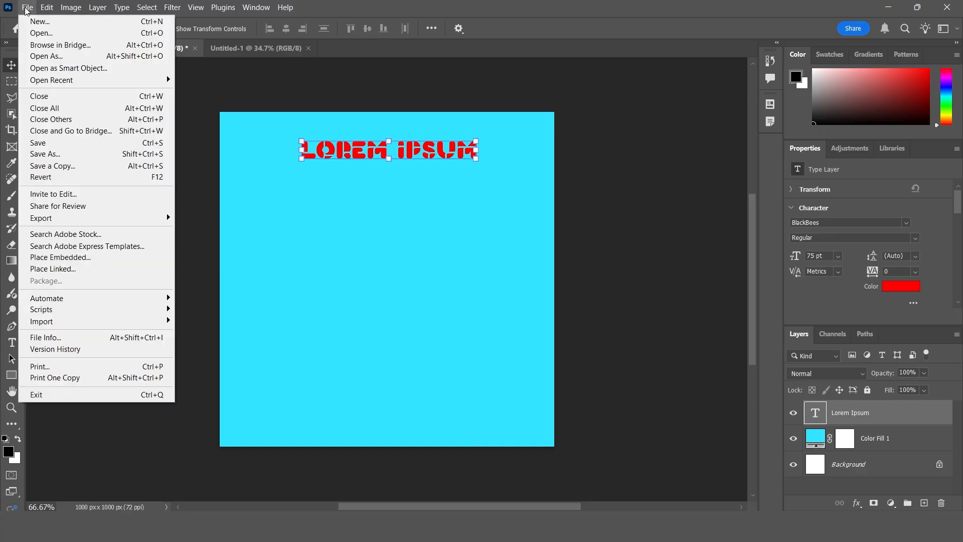
pyautogui.click(68, 268)
pyautogui.scroll(-2, 285, 177)
pyautogui.scroll(2, 285, 177)
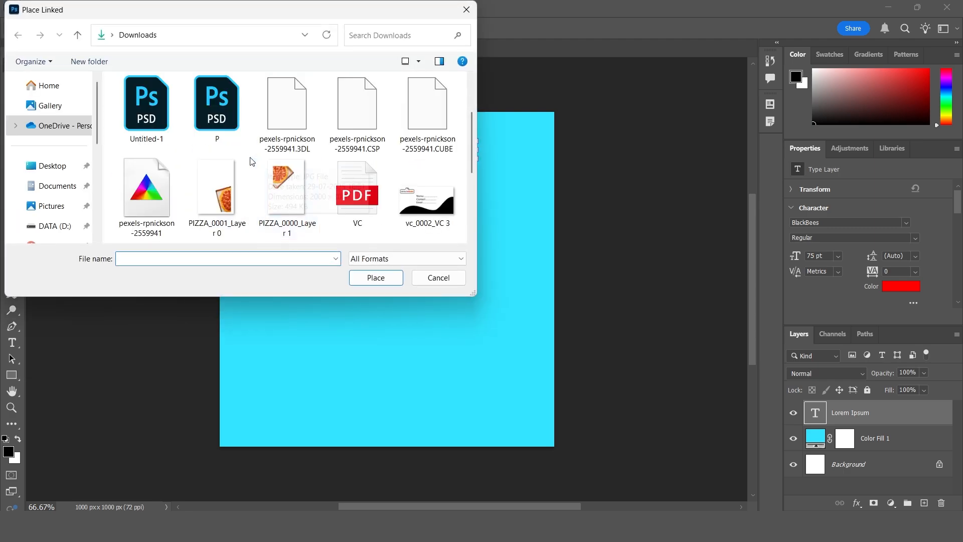
pyautogui.doubleClick(216, 196)
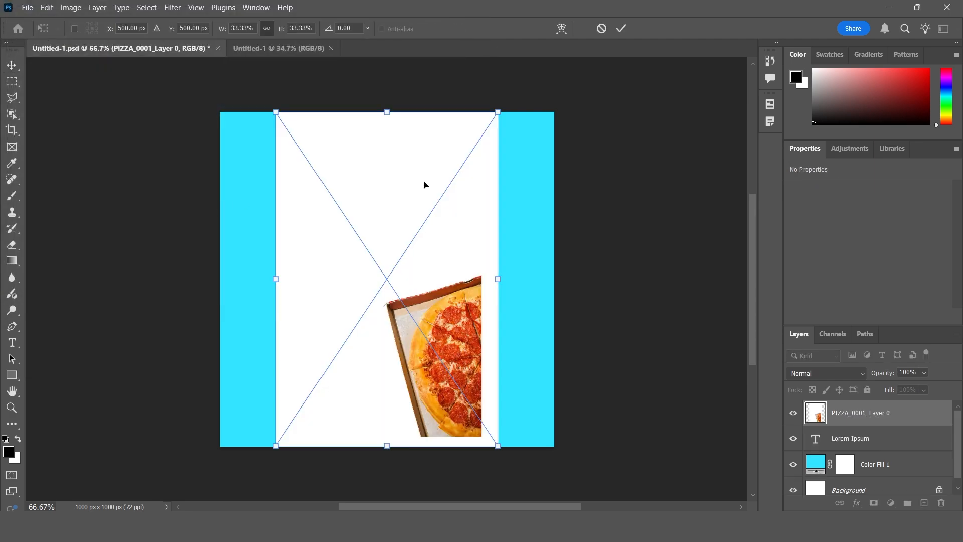
# Scale the placed pizza image to about 20%, move it to about X 140 px, Y 312 px, and commit the transform.
pyautogui.moveTo(392, 111); pyautogui.dragTo(392, 246)
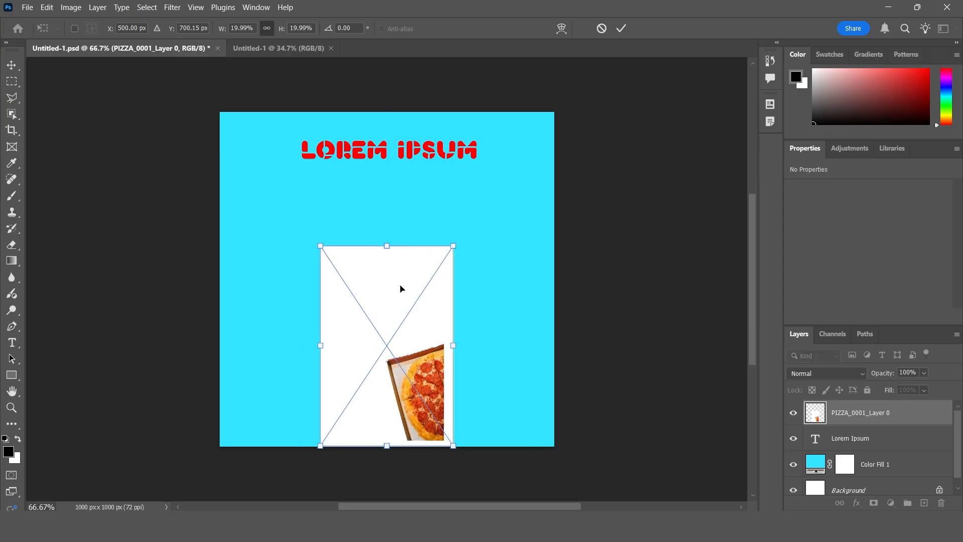
pyautogui.moveTo(399, 286); pyautogui.dragTo(346, 256)
pyautogui.click(621, 25)
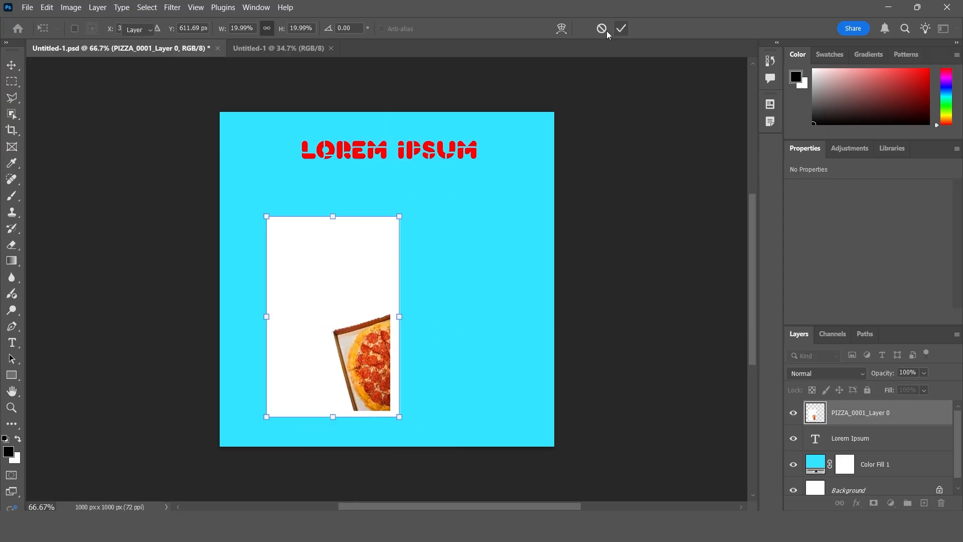
# Package the document with its linked file into a new folder named pizza inside Downloads.
pyautogui.click(28, 8)
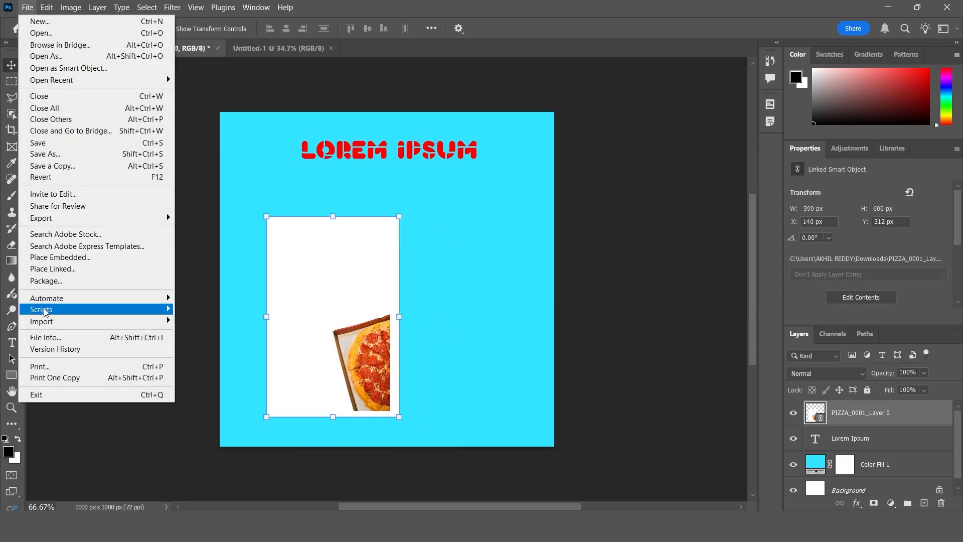
pyautogui.click(65, 281)
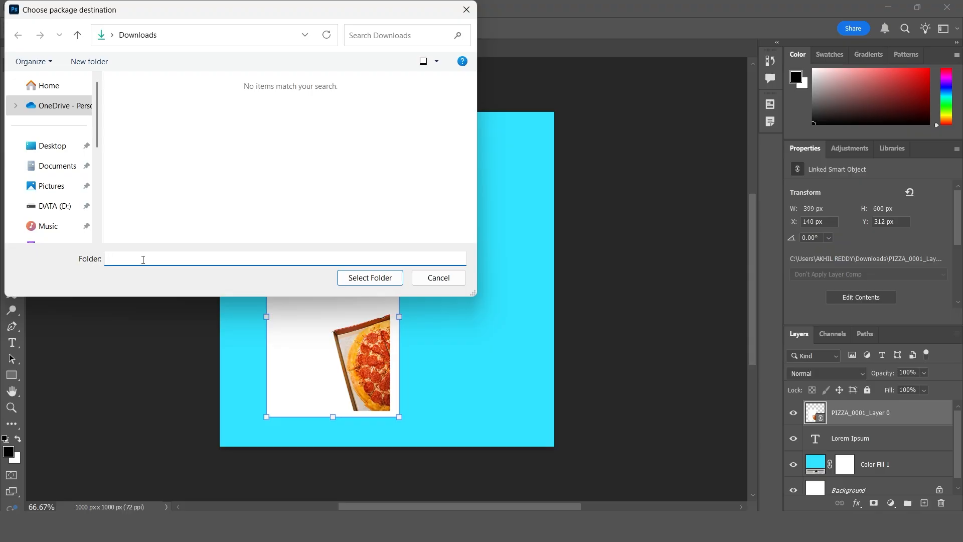
pyautogui.rightClick(234, 131)
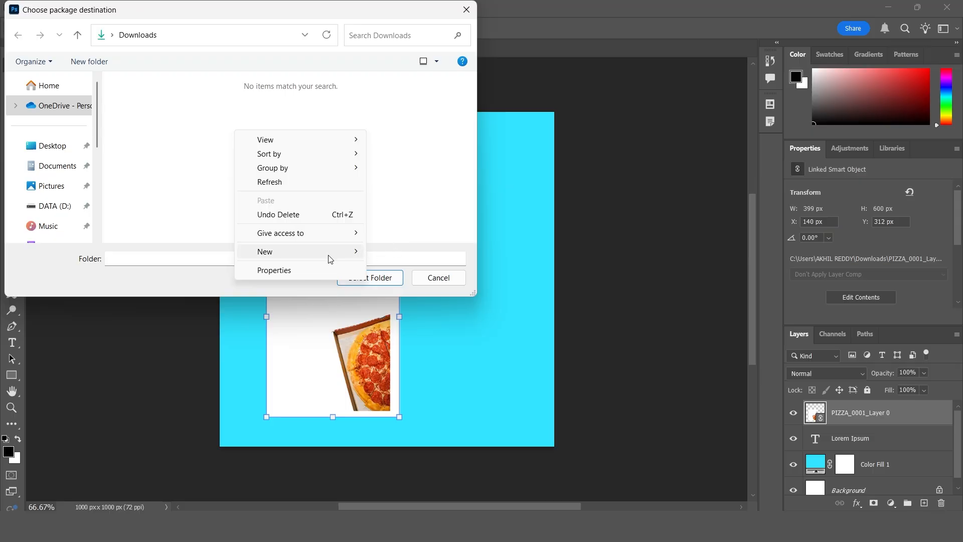
pyautogui.moveTo(329, 256)
pyautogui.click(396, 253)
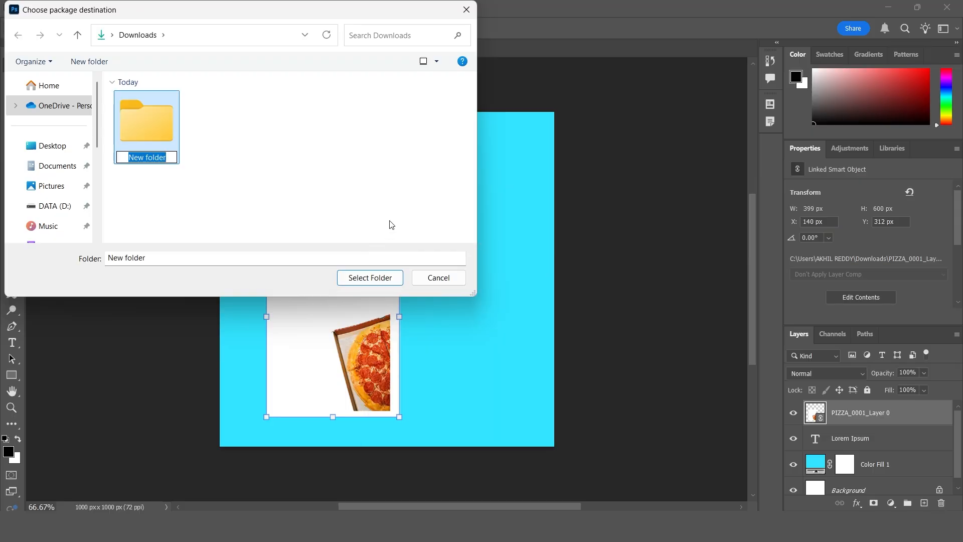
pyautogui.write('pizza')
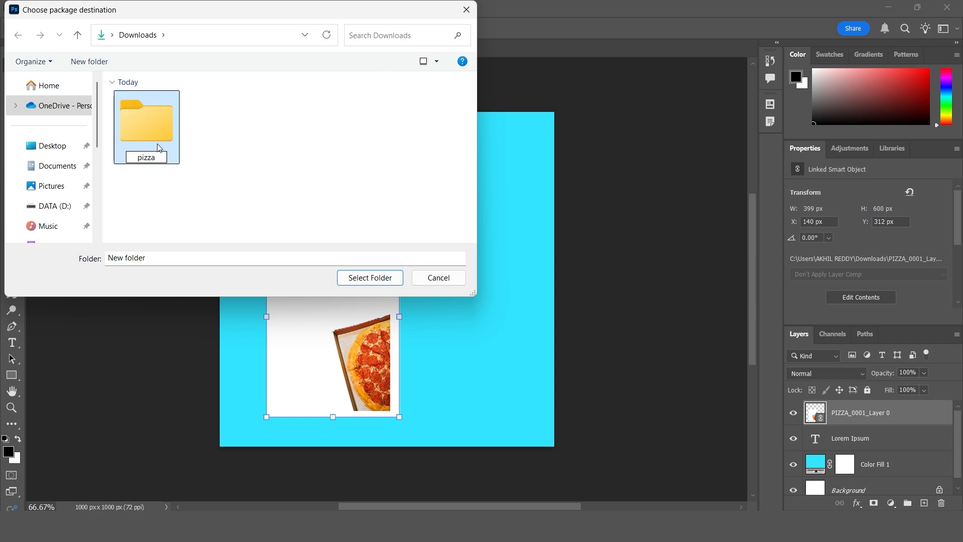
pyautogui.press('Return')
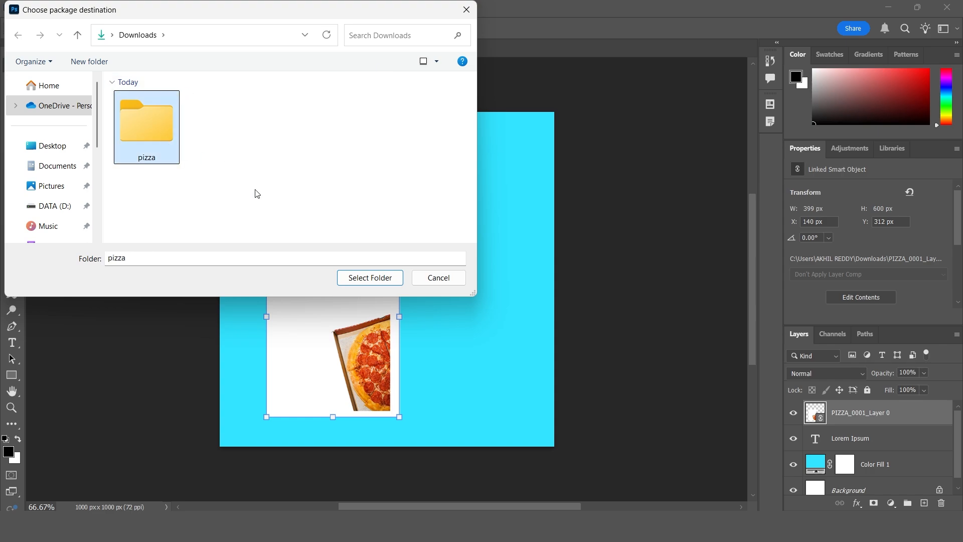
pyautogui.click(371, 279)
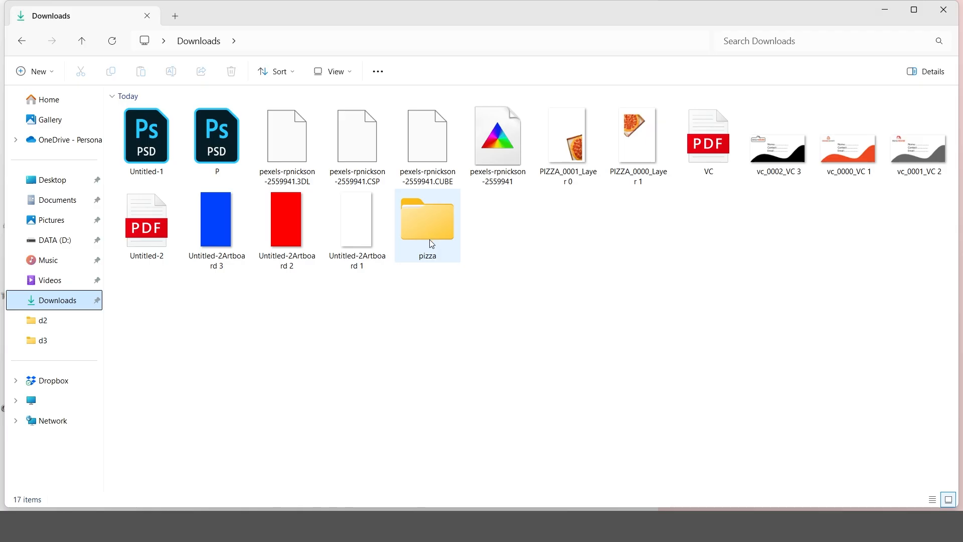
# In File Explorer, open the pizza folder and its Untitled-1 Folder to examine the packaged files.
pyautogui.click(431, 241)
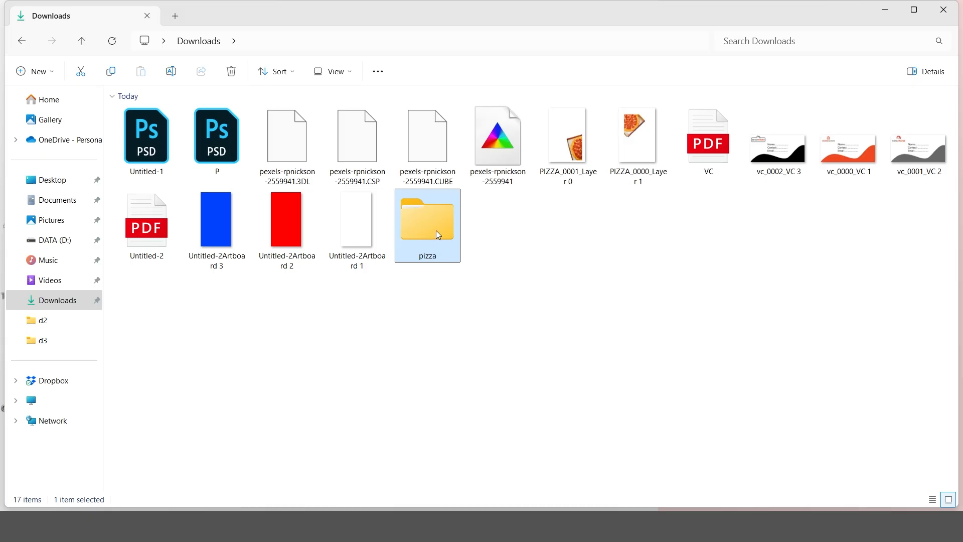
pyautogui.doubleClick(437, 234)
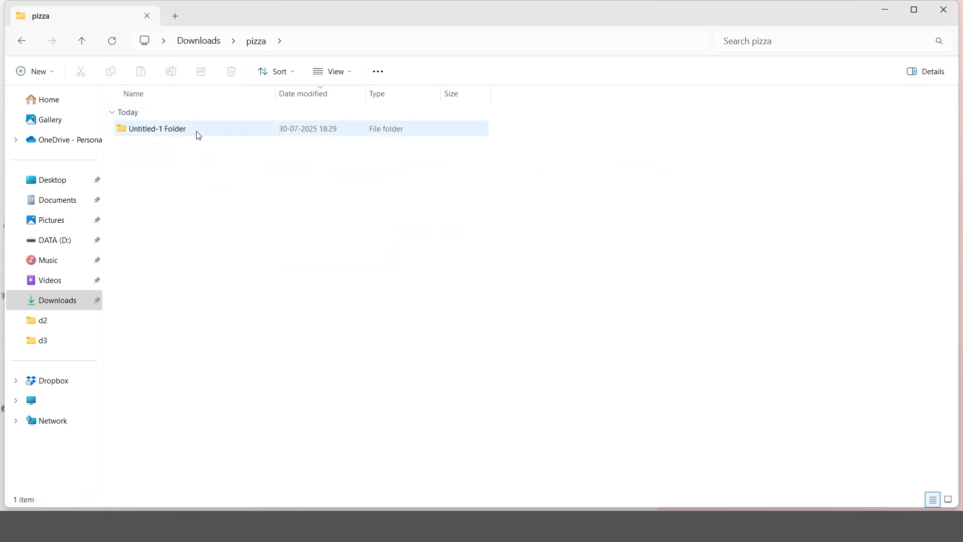
pyautogui.moveTo(199, 136)
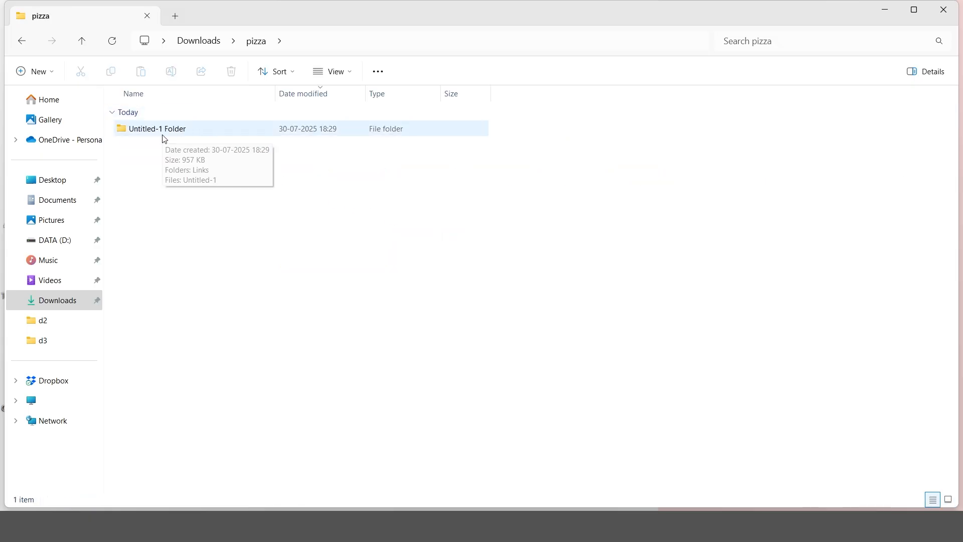
pyautogui.doubleClick(219, 135)
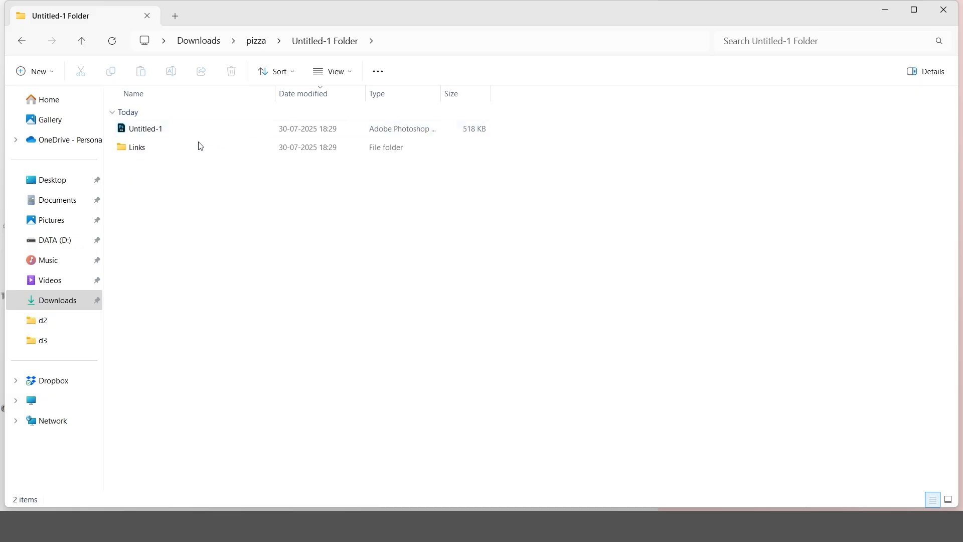
# Open the Links folder inside Untitled-1 Folder to examine the packaged linked image, and return to the parent folder.
pyautogui.click(184, 152)
pyautogui.doubleClick(185, 155)
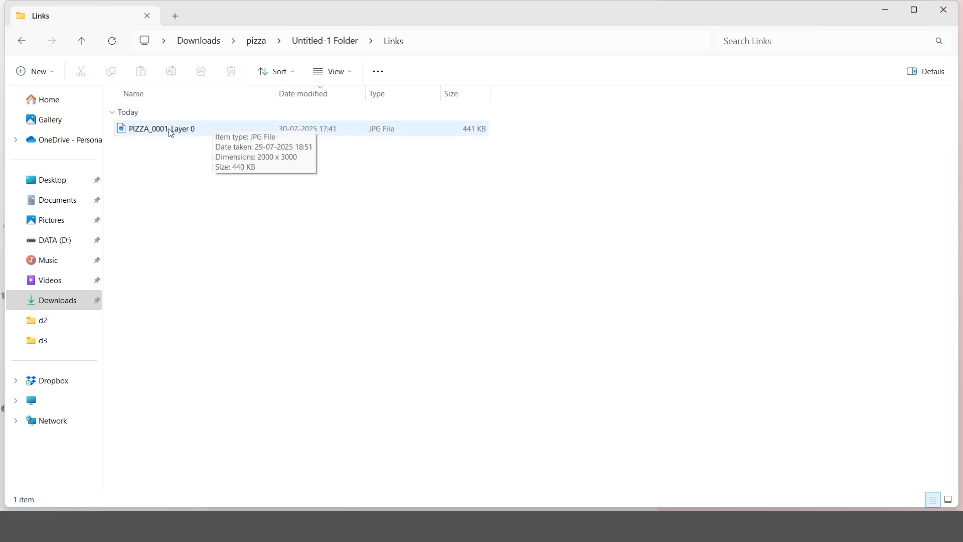
pyautogui.click(22, 41)
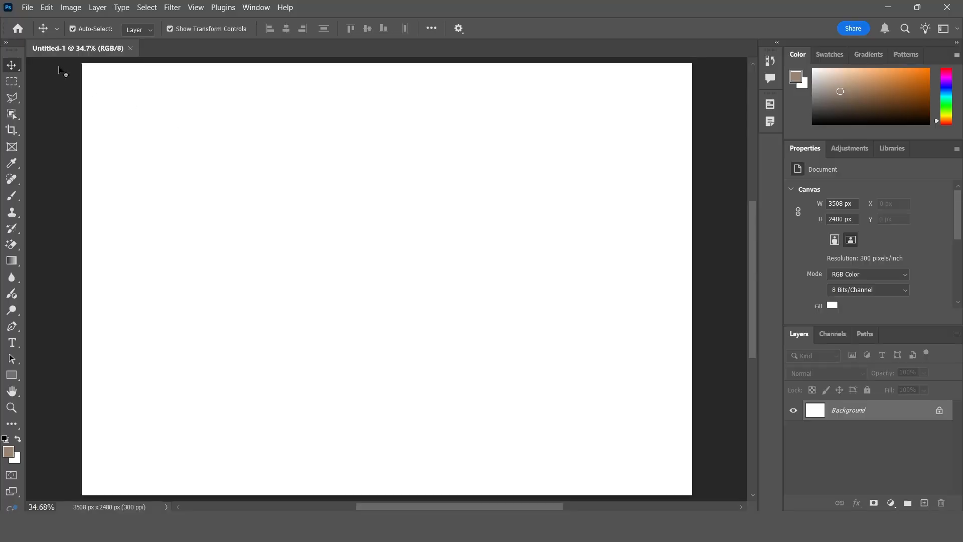
# Start a Batch automation using the Wood Frame - 50 pixel action from the Default Actions set.
pyautogui.click(27, 8)
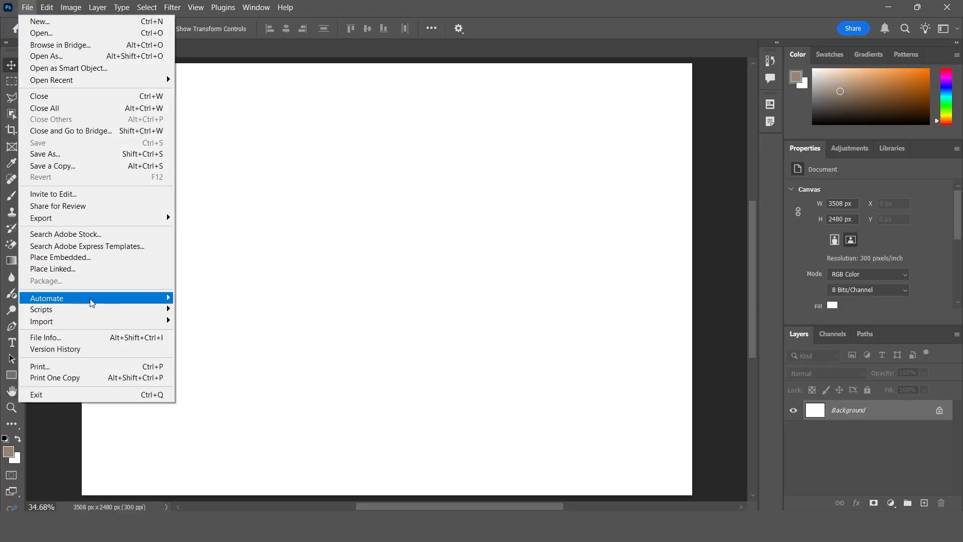
pyautogui.moveTo(92, 299)
pyautogui.click(210, 297)
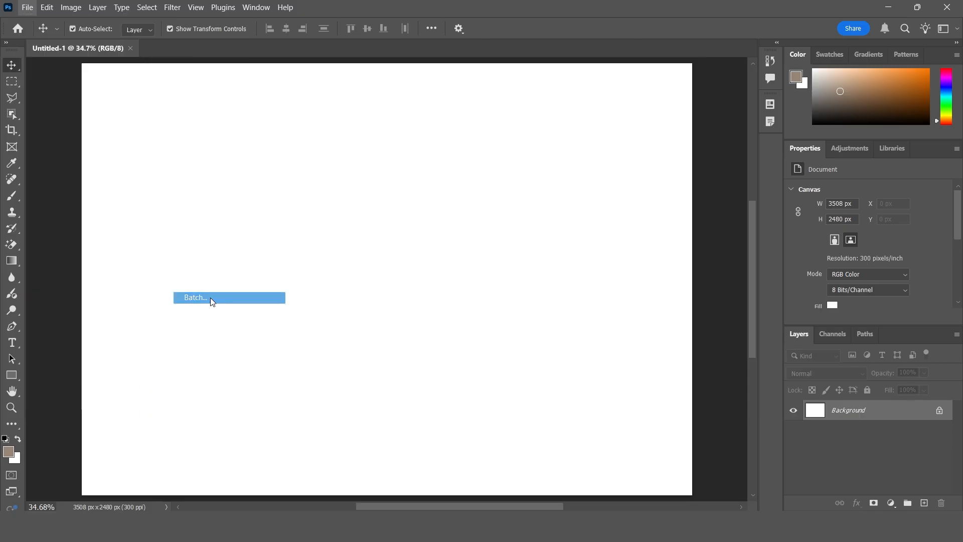
pyautogui.moveTo(303, 102); pyautogui.dragTo(324, 116)
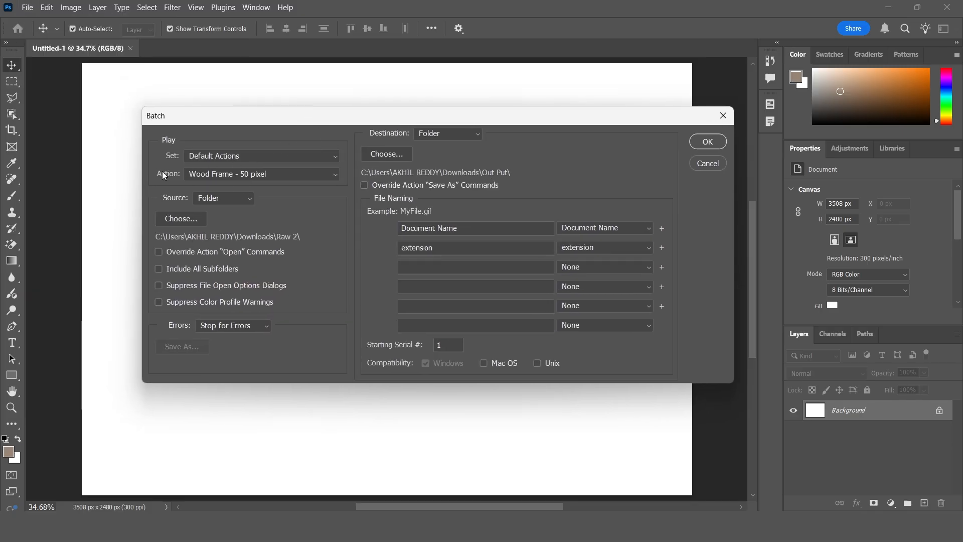
pyautogui.click(209, 172)
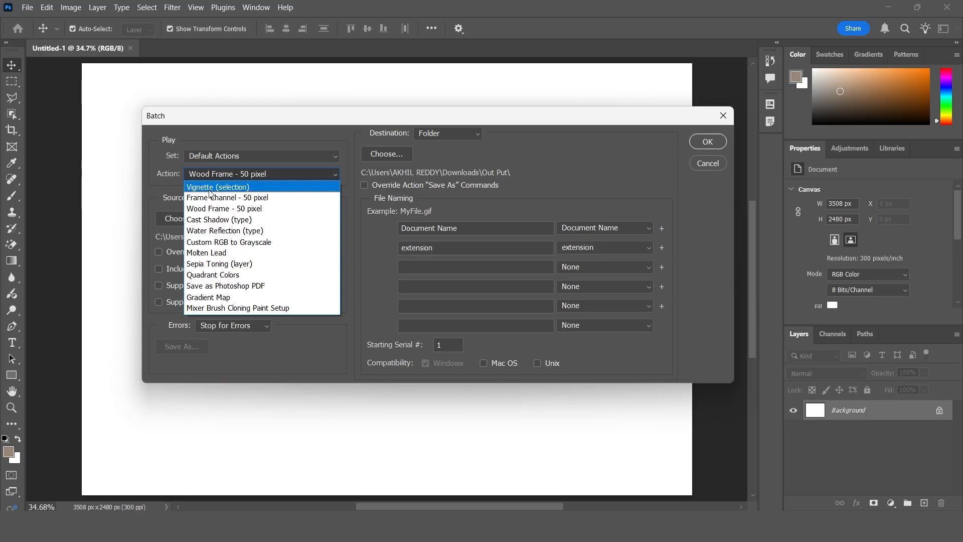
pyautogui.click(164, 172)
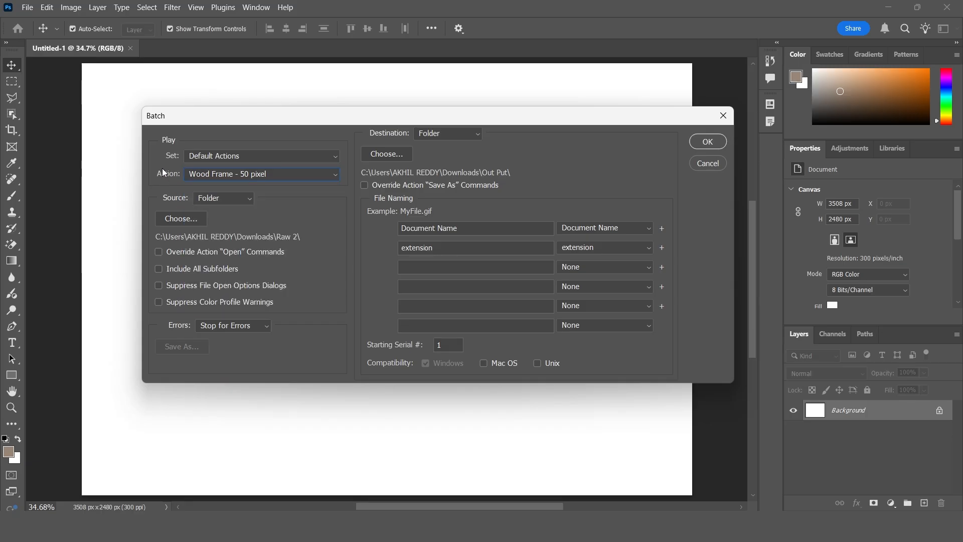
pyautogui.click(213, 158)
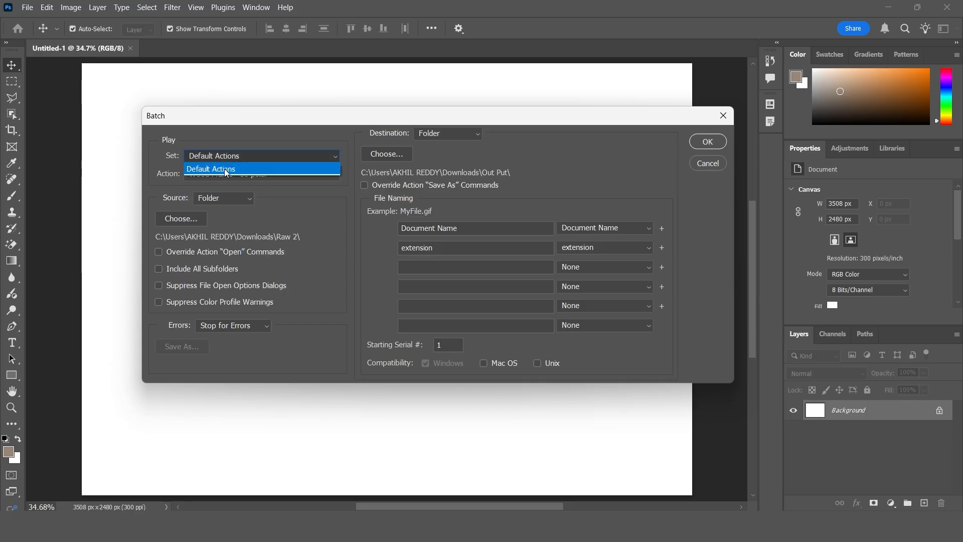
pyautogui.click(227, 171)
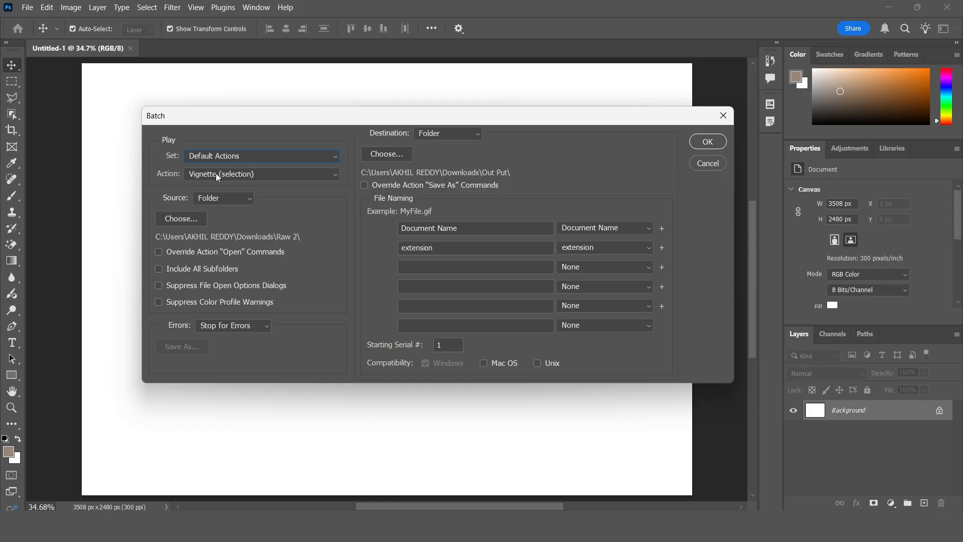
pyautogui.click(233, 173)
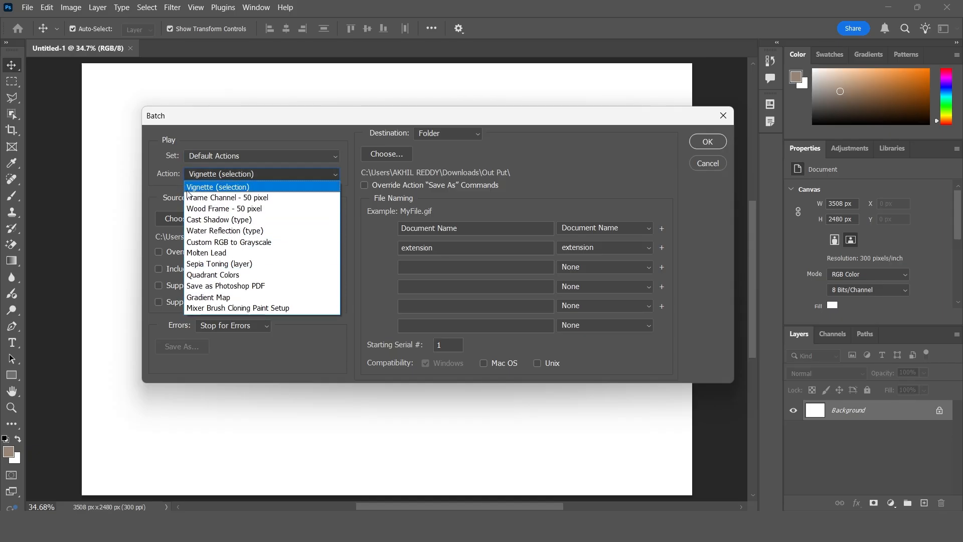
pyautogui.click(214, 208)
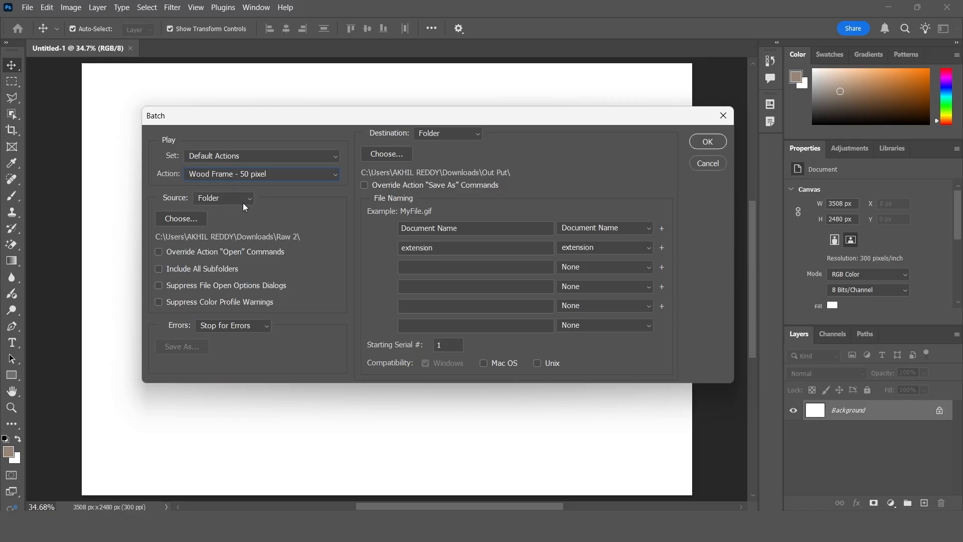
# Set the batch source to the Batch pics folder in Downloads.
pyautogui.click(226, 197)
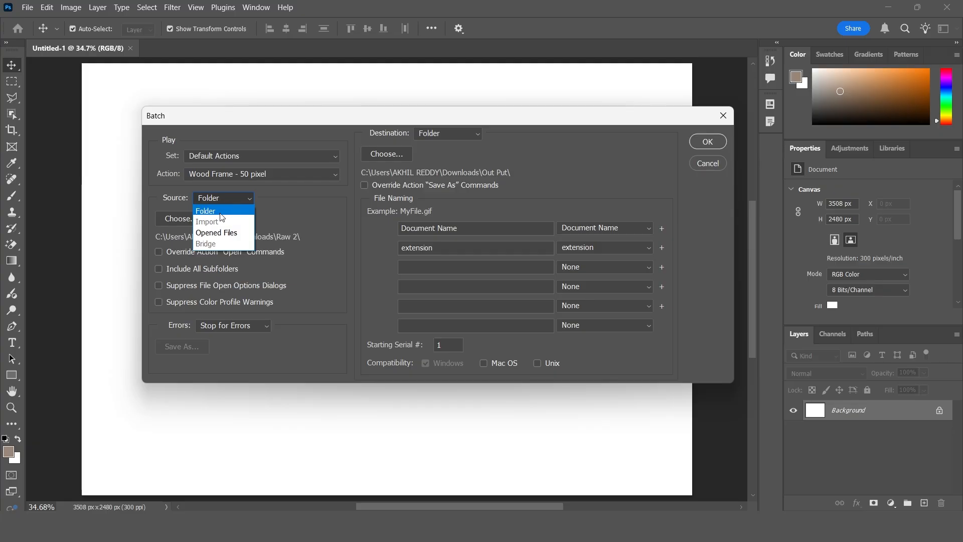
pyautogui.click(226, 209)
pyautogui.click(181, 219)
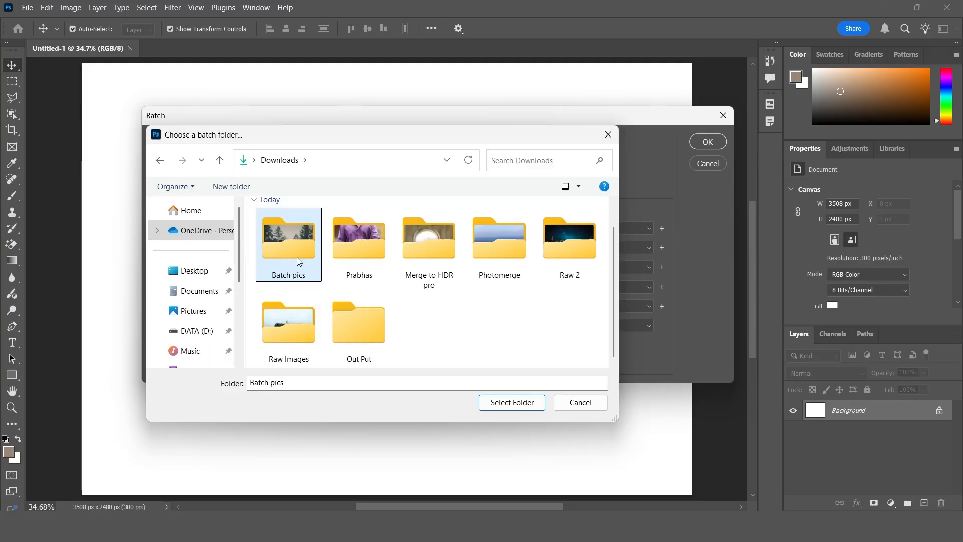
pyautogui.click(510, 402)
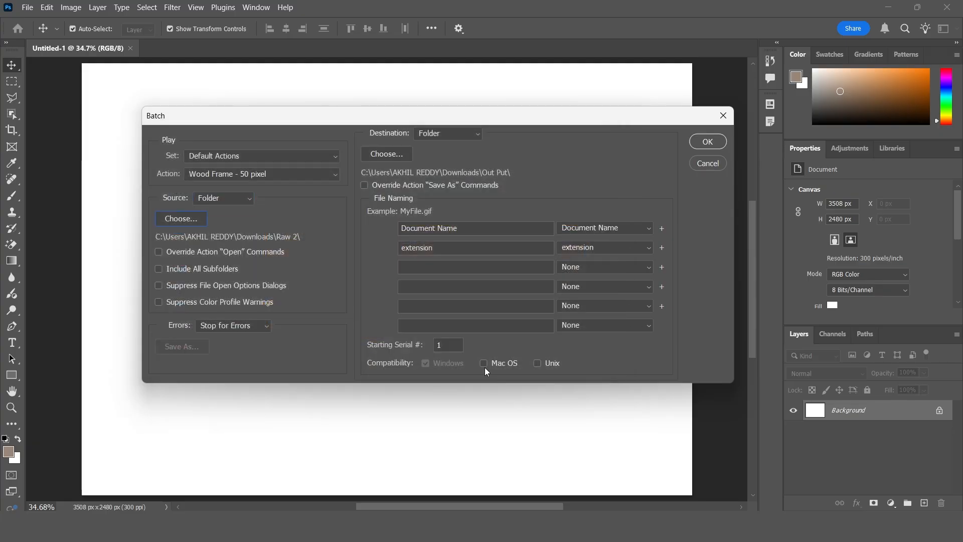
# Set the batch destination to the Out Put folder in Downloads.
pyautogui.click(449, 133)
pyautogui.click(446, 132)
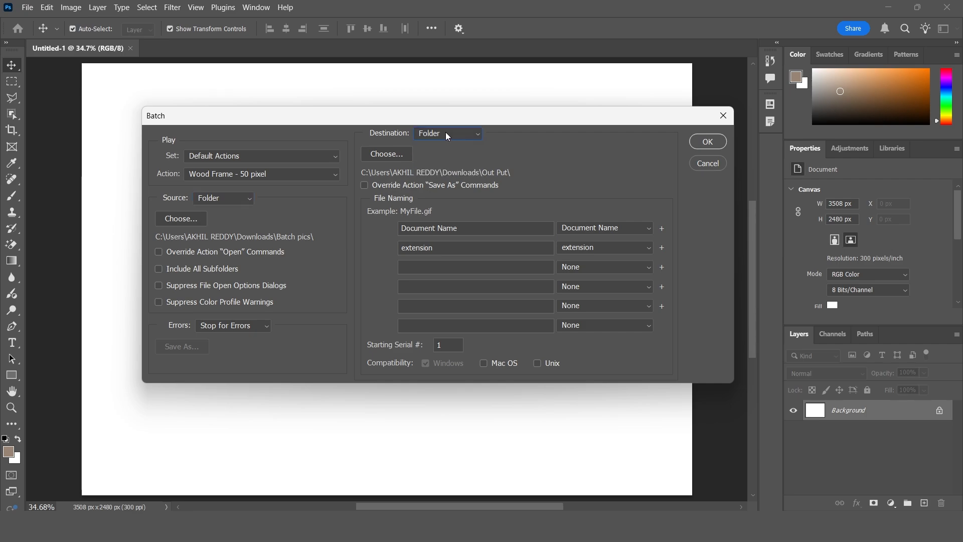
pyautogui.click(390, 154)
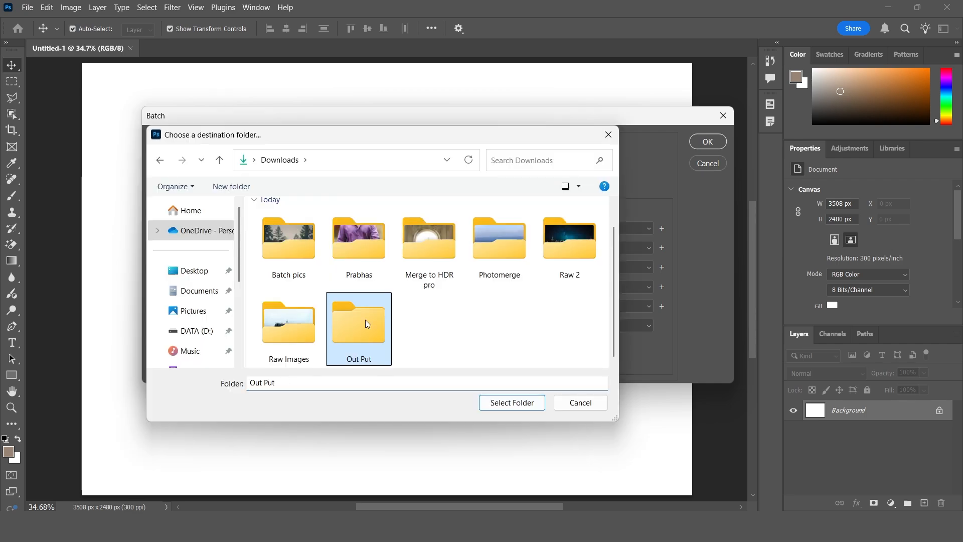
pyautogui.click(511, 402)
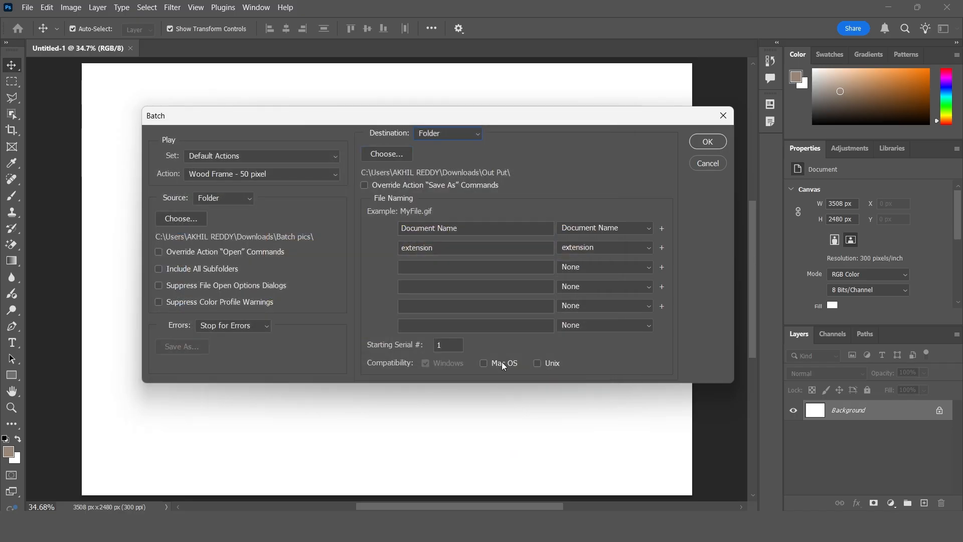
# Run the batch and save the framed images p1, p2 and p3 as Photoshop files in Out Put.
pyautogui.click(713, 143)
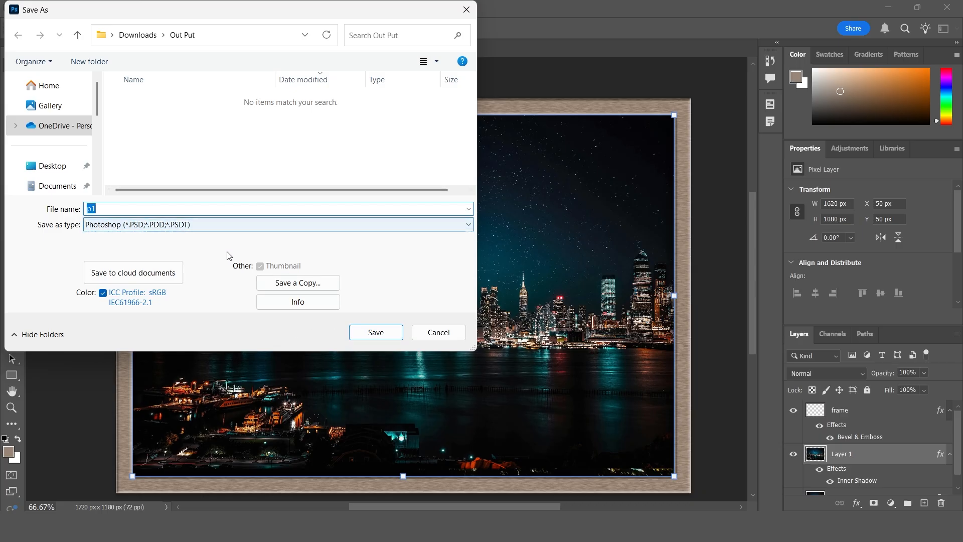
pyautogui.click(368, 333)
pyautogui.click(376, 333)
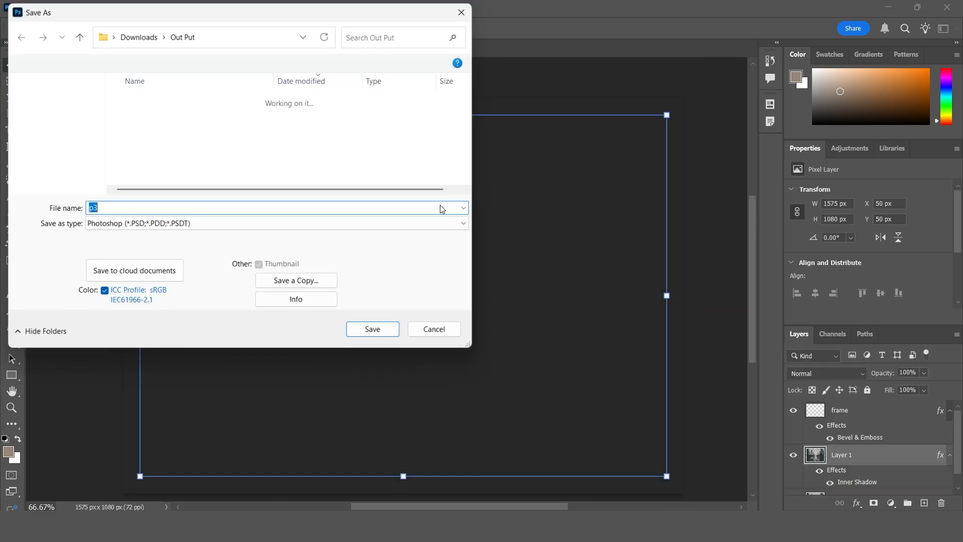
pyautogui.click(385, 329)
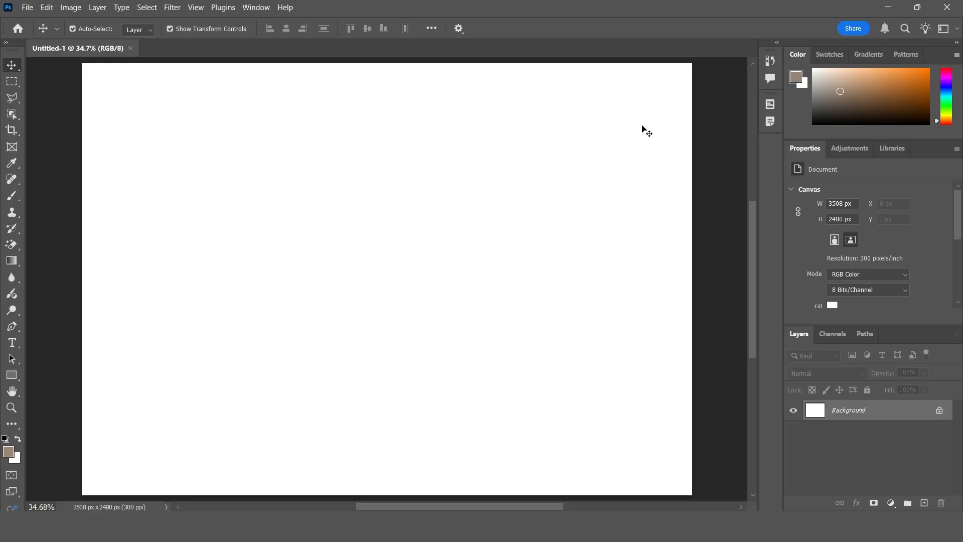
# Switch to File Explorer, open the Out Put folder in Downloads, and open p1 in Photoshop.
pyautogui.click(888, 7)
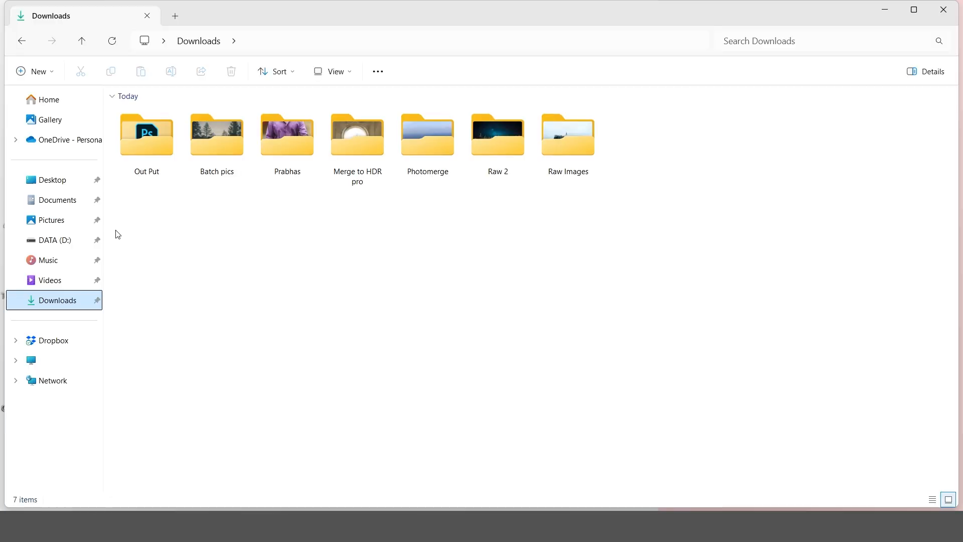
pyautogui.doubleClick(153, 159)
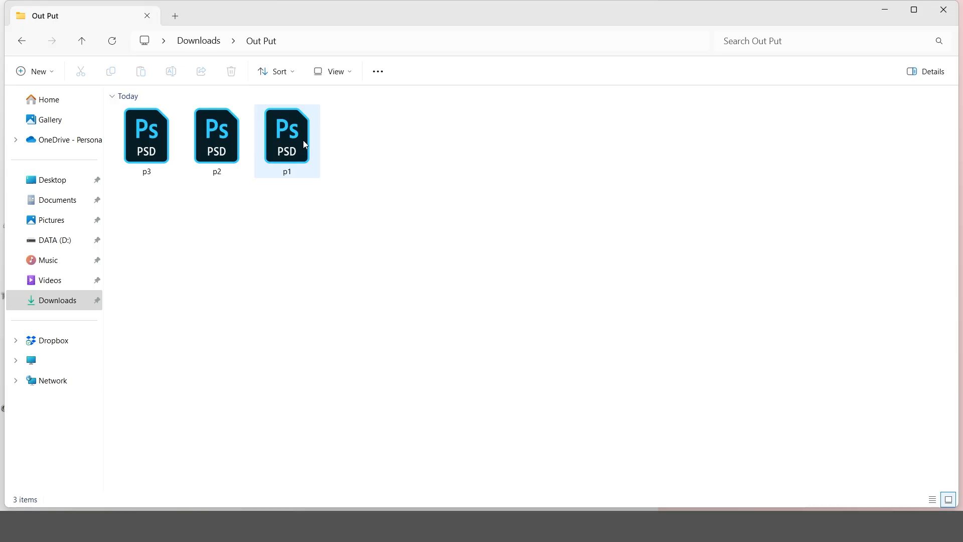
pyautogui.doubleClick(305, 144)
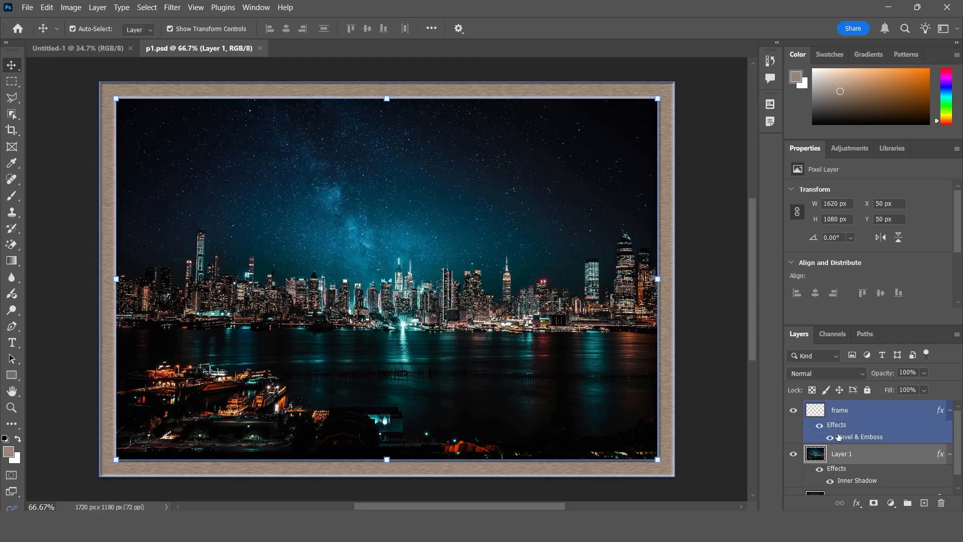
# Toggle the frame layer's visibility in p1.psd to examine the batch result, and close the file.
pyautogui.click(793, 410)
pyautogui.click(793, 411)
pyautogui.click(793, 410)
pyautogui.click(793, 410)
pyautogui.scroll(1, 333, 259)
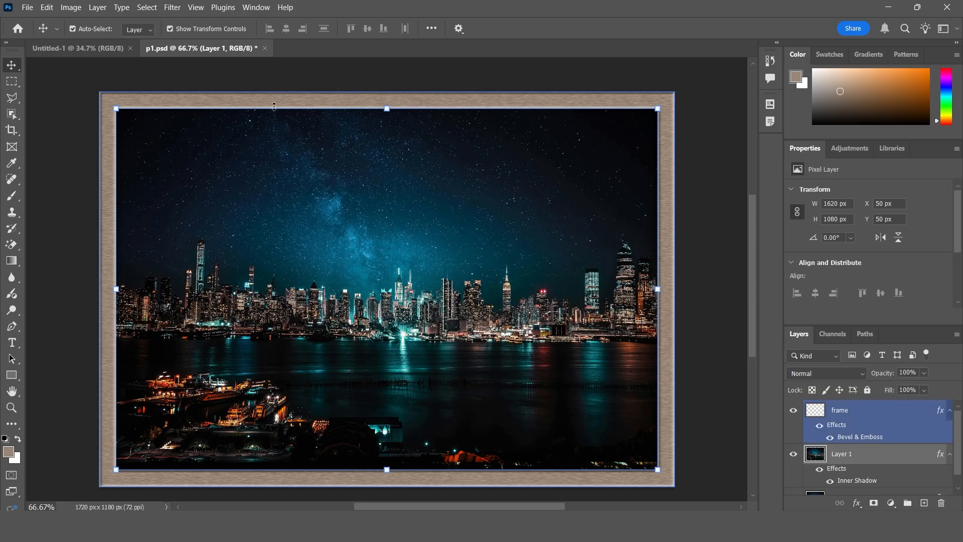
pyautogui.click(265, 49)
pyautogui.click(472, 201)
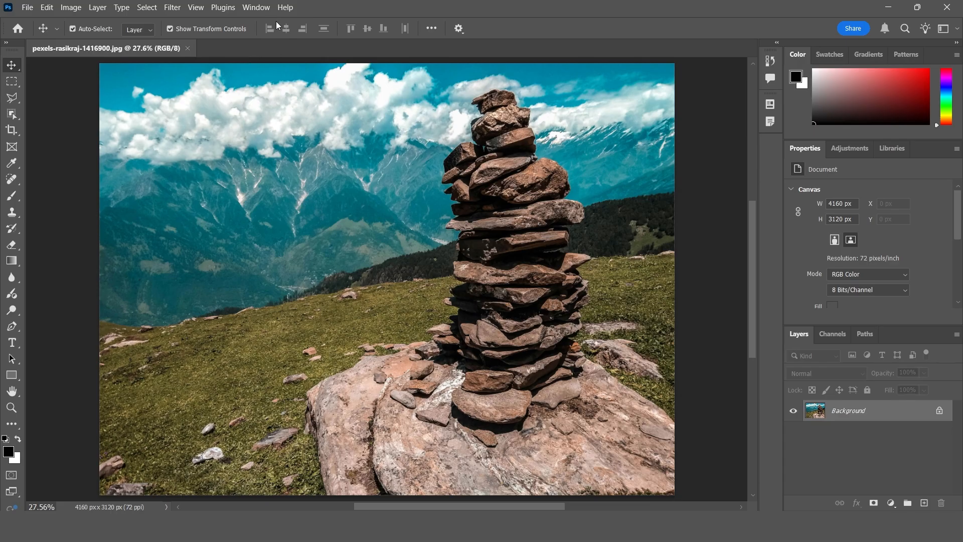
# Display the Actions panel and enlarge it to show the whole list of default actions.
pyautogui.click(263, 10)
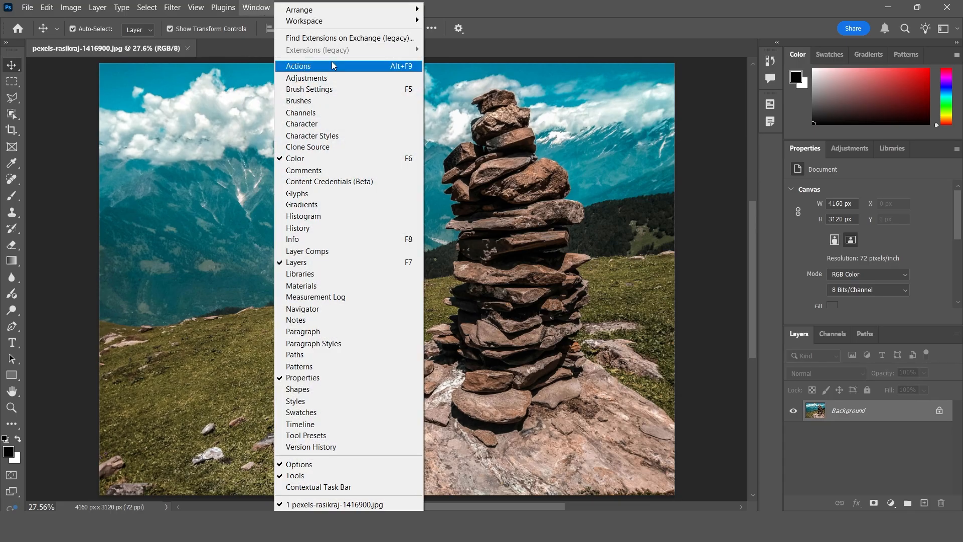
pyautogui.click(359, 70)
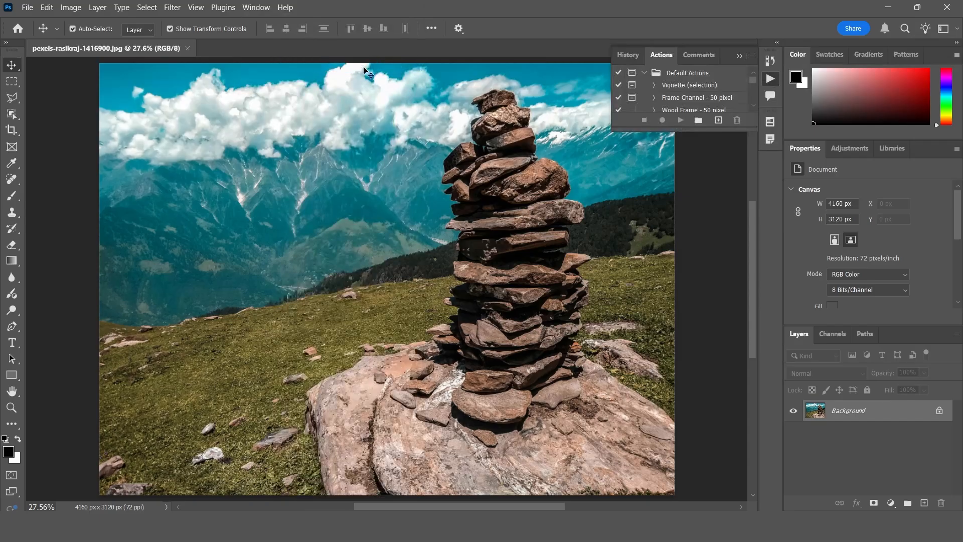
pyautogui.moveTo(694, 133); pyautogui.dragTo(686, 291)
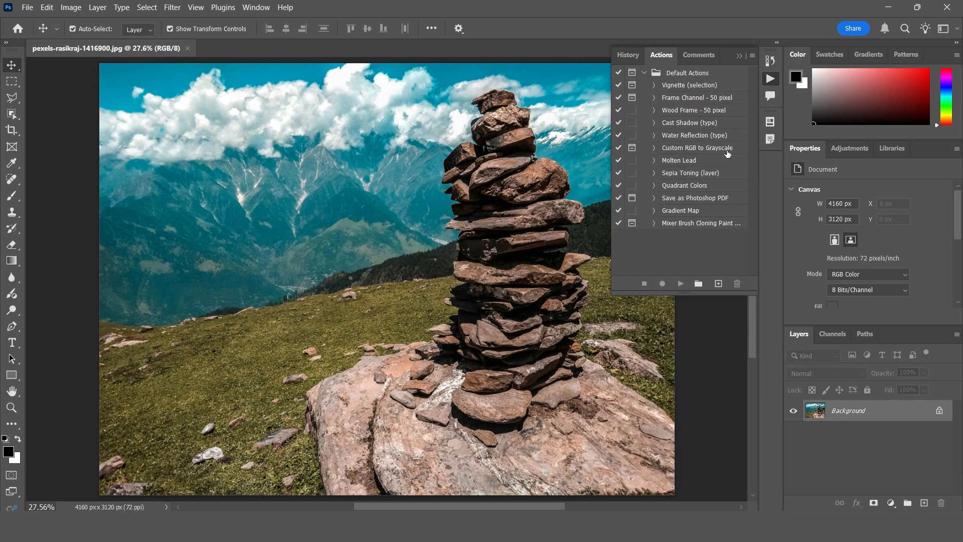
# Clear all existing actions from the Actions panel and confirm the deletion.
pyautogui.click(751, 56)
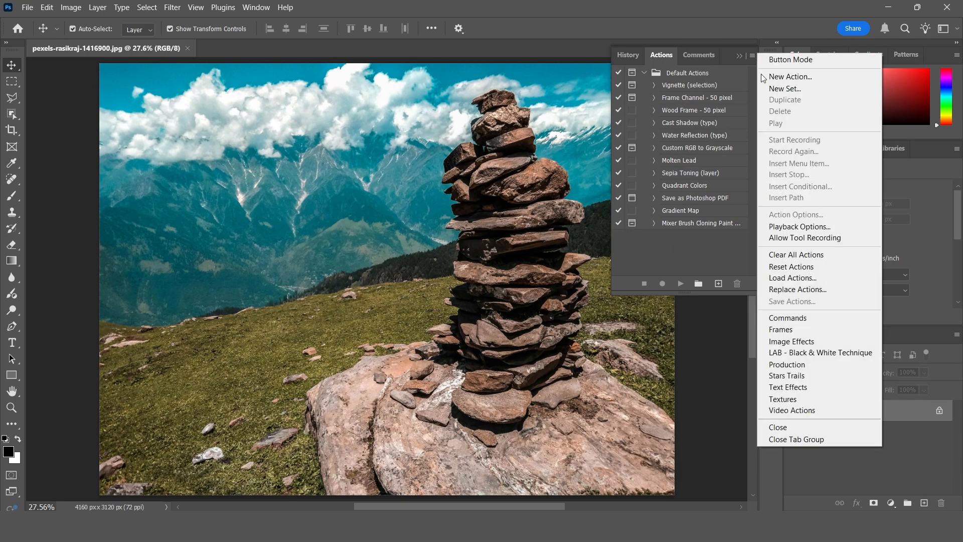
pyautogui.click(807, 257)
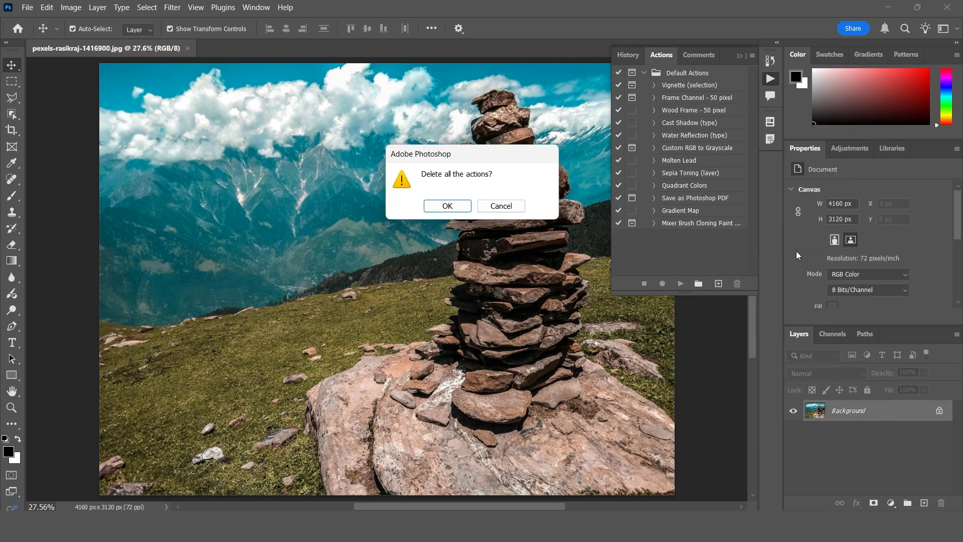
pyautogui.click(447, 206)
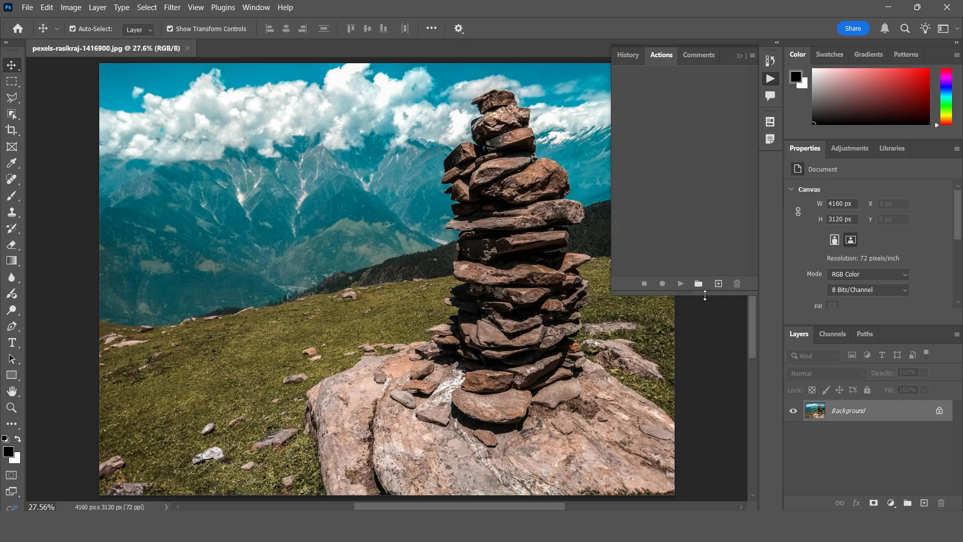
# Create a new action and name it Action raw.
pyautogui.click(718, 284)
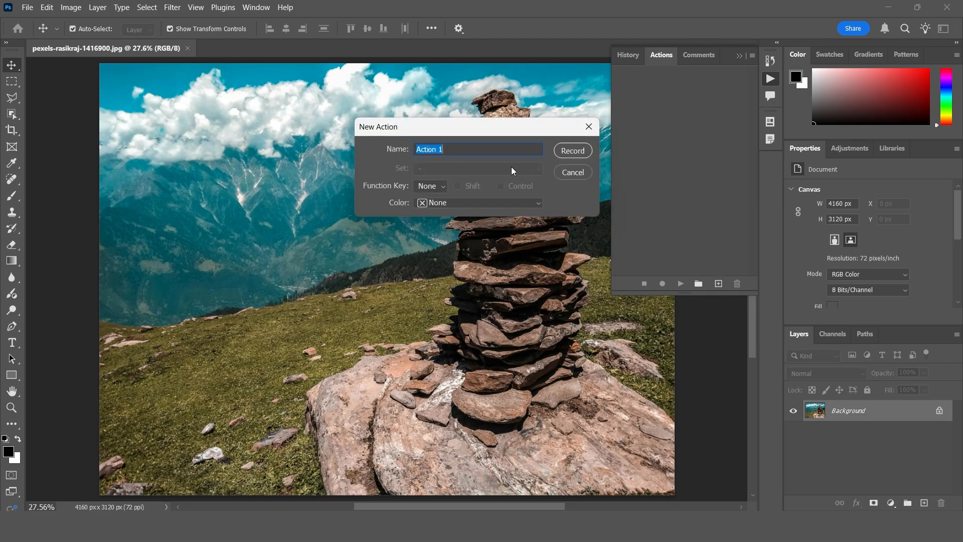
pyautogui.moveTo(428, 132); pyautogui.dragTo(438, 182)
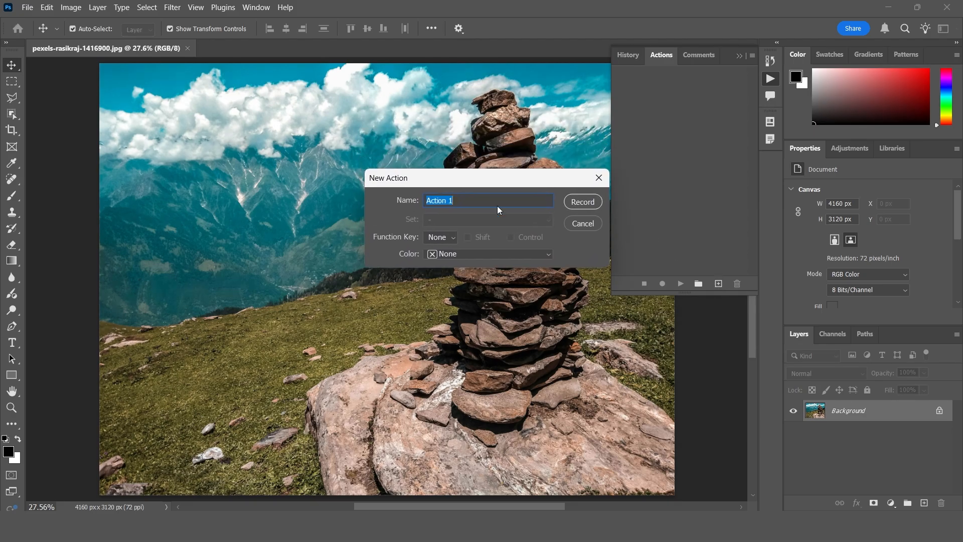
pyautogui.click(460, 201)
# Try function key F2 with Shift and Control for the new action, and reset the function key to None.
pyautogui.click(445, 238)
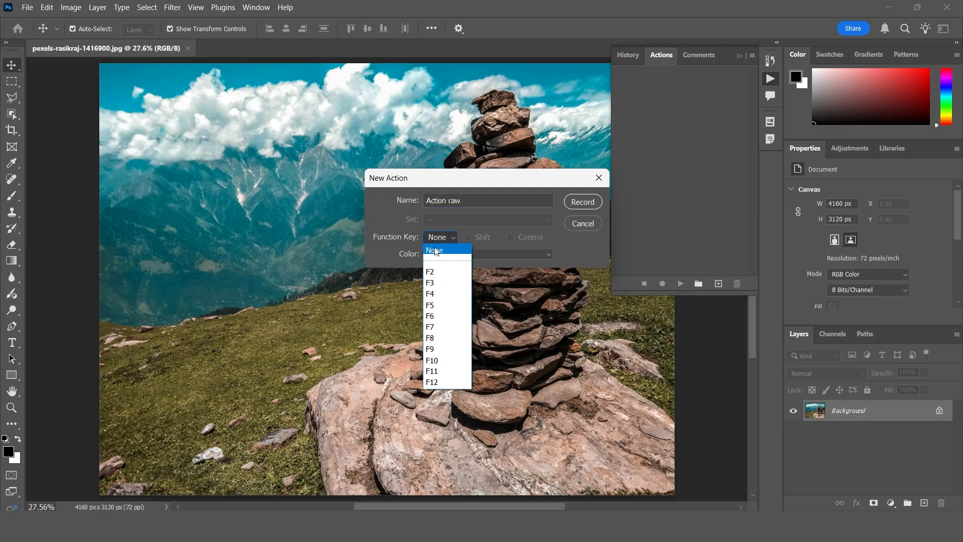
pyautogui.click(441, 272)
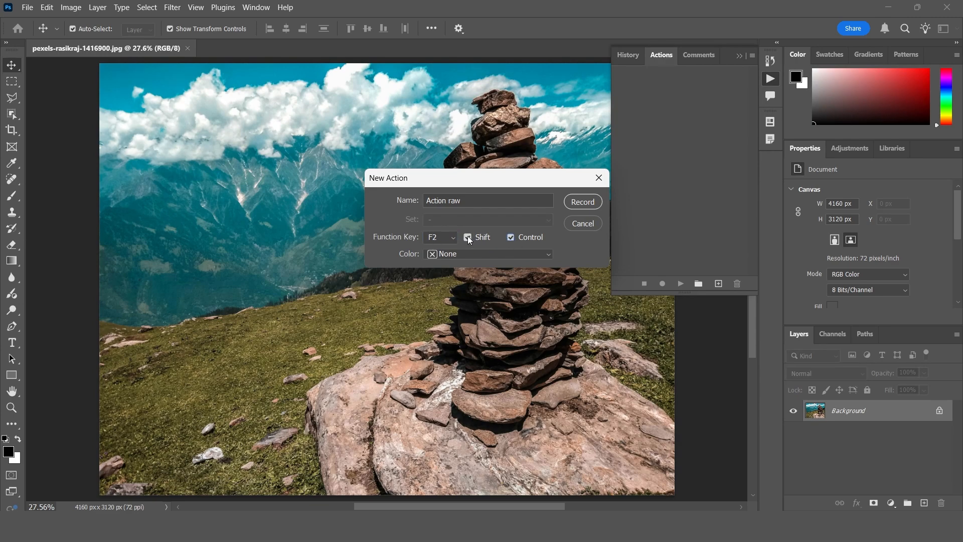
pyautogui.click(439, 240)
pyautogui.click(440, 248)
# Set the new action's color to Magenta and start recording it.
pyautogui.click(457, 252)
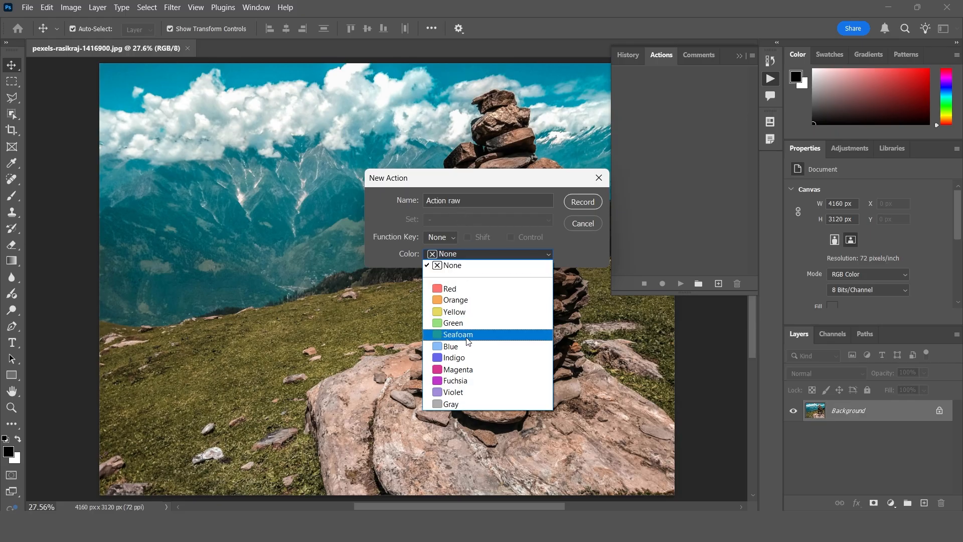
pyautogui.click(481, 372)
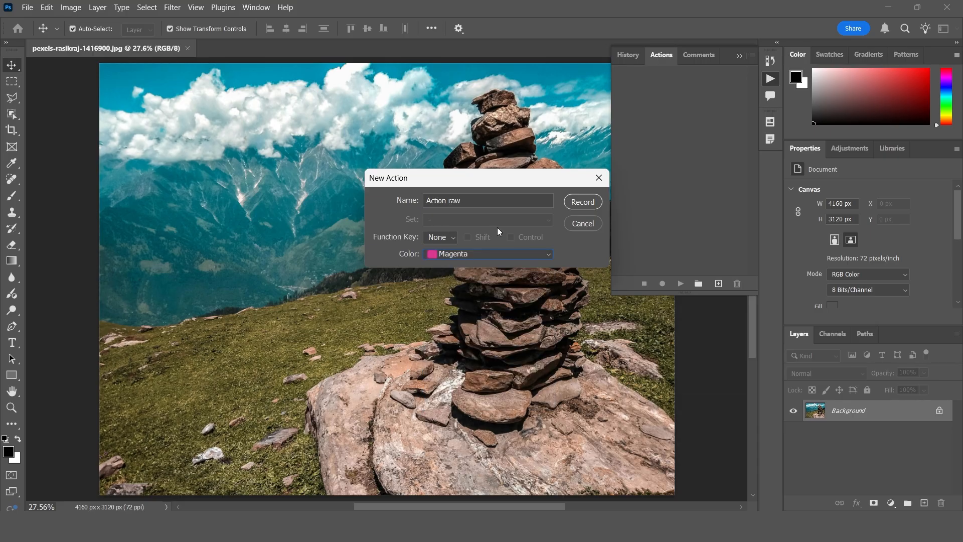
pyautogui.click(594, 201)
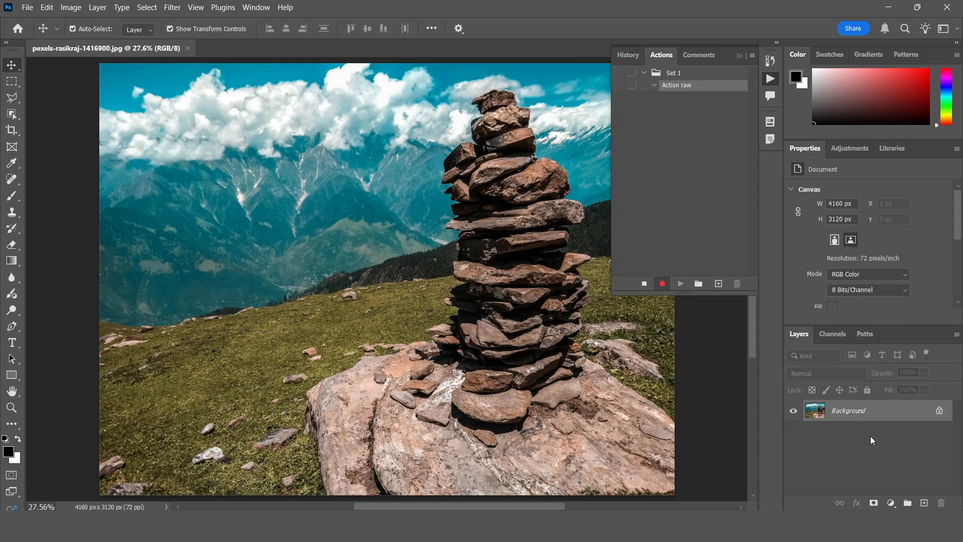
# Bring up the adjustment layer choices for the Background layer while the action is recording.
pyautogui.click(890, 502)
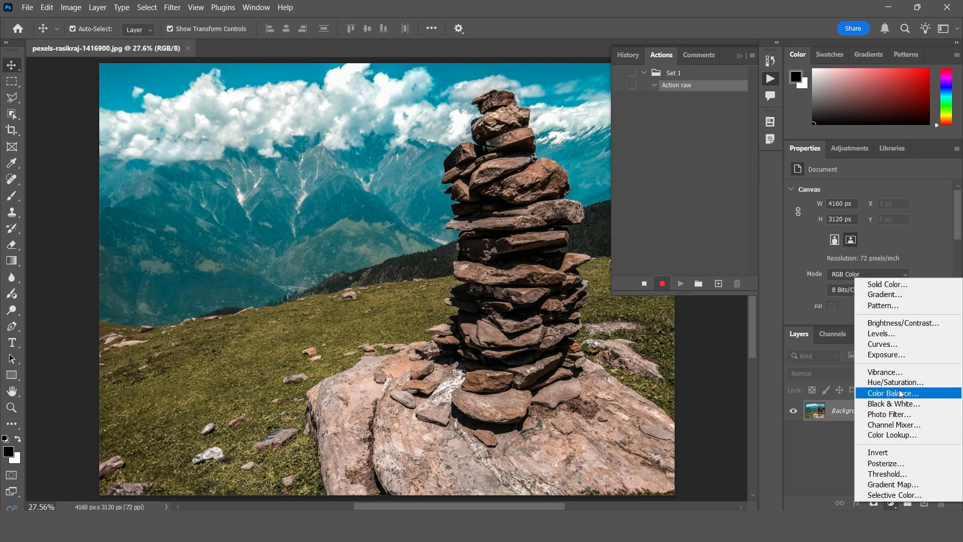
# Add a Brightness/Contrast adjustment layer with brightness 49 and contrast 25, and a Levels adjustment layer with the shadow input at 12.
pyautogui.click(906, 324)
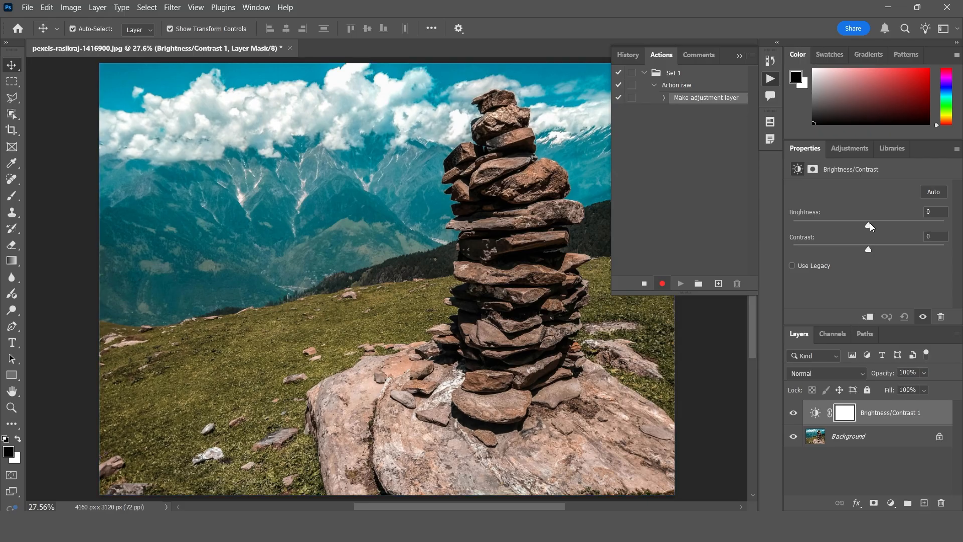
pyautogui.moveTo(870, 224); pyautogui.dragTo(889, 224)
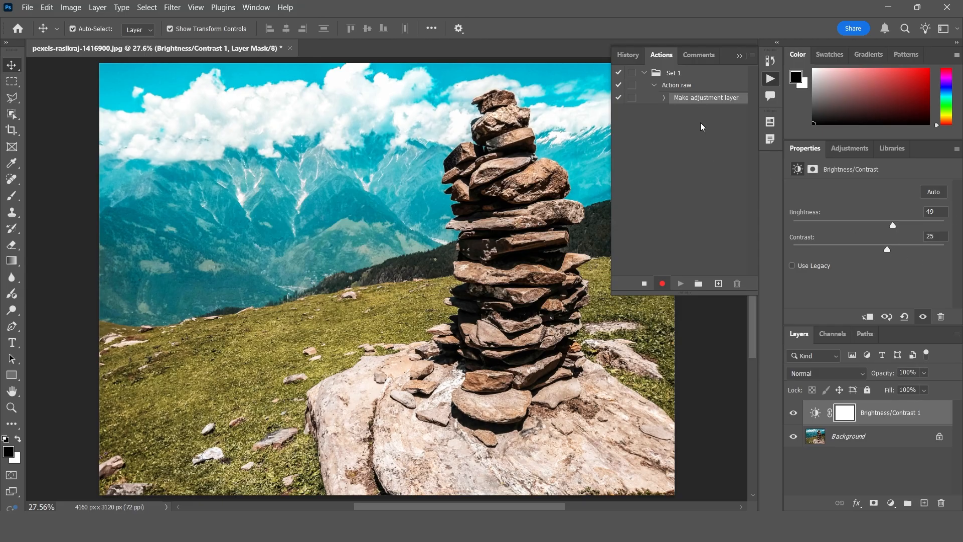
pyautogui.click(891, 503)
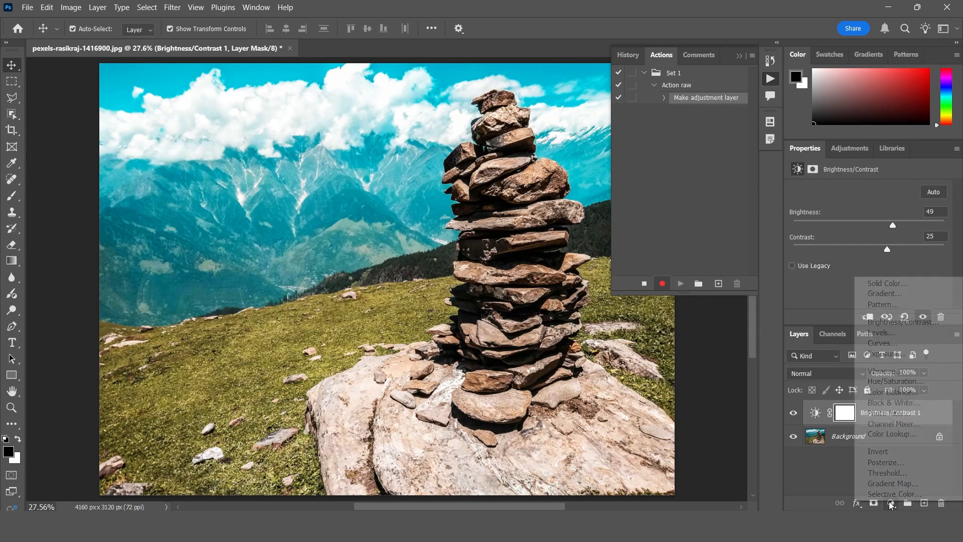
pyautogui.click(896, 333)
pyautogui.moveTo(945, 280)
pyautogui.mouseDown()
pyautogui.moveTo(926, 278)
pyautogui.moveTo(934, 281)
pyautogui.mouseUp()
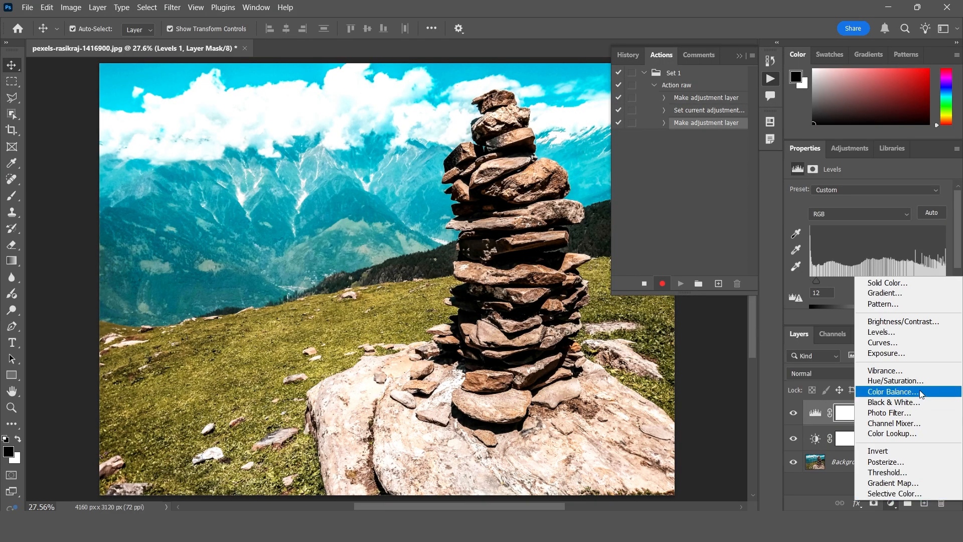
# Add a Curves adjustment layer and slightly adjust the end points of the Green channel's curve.
pyautogui.click(895, 345)
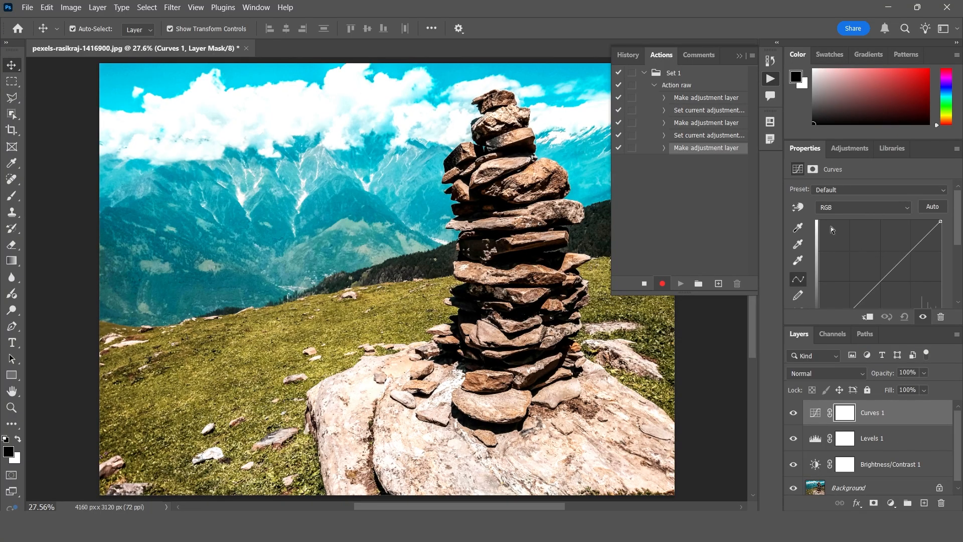
pyautogui.click(847, 209)
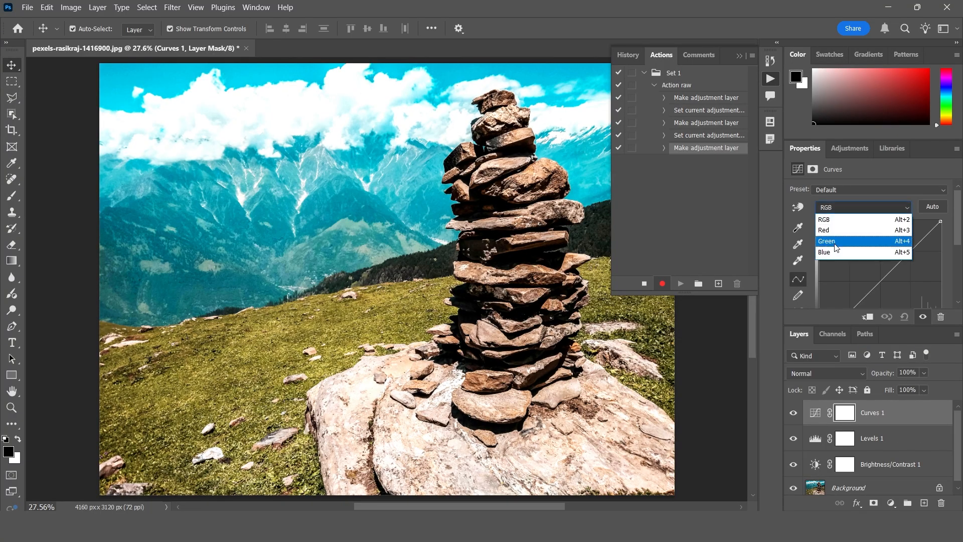
pyautogui.click(864, 245)
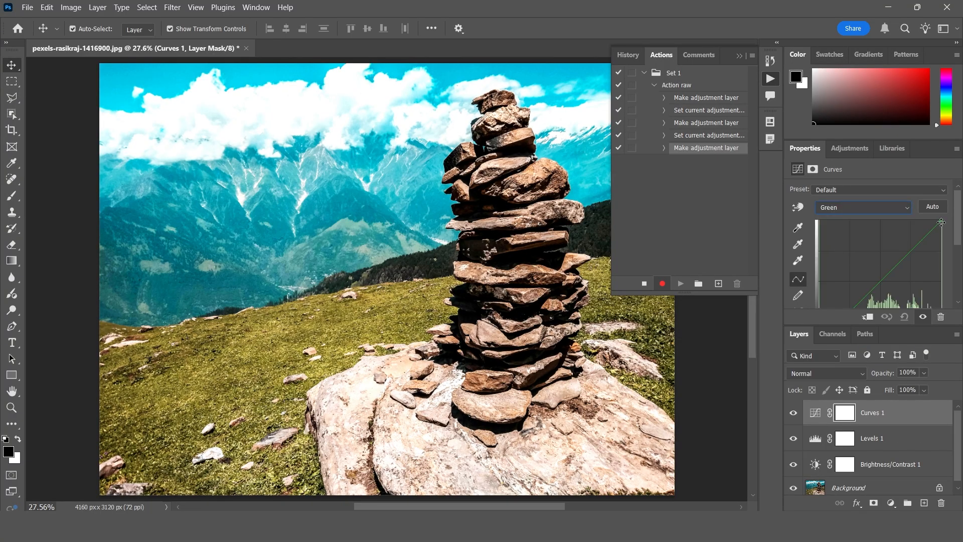
pyautogui.moveTo(941, 222); pyautogui.dragTo(958, 249)
pyautogui.moveTo(820, 299)
pyautogui.mouseDown()
pyautogui.moveTo(835, 303)
pyautogui.moveTo(817, 300)
pyautogui.mouseUp()
pyautogui.moveTo(940, 298)
pyautogui.mouseDown()
pyautogui.moveTo(930, 299)
pyautogui.moveTo(946, 294)
pyautogui.mouseUp()
pyautogui.moveTo(957, 241); pyautogui.dragTo(957, 217)
# Toggle the Curves adjustment layer's visibility to compare its effect, and leave the layer hidden.
pyautogui.click(923, 316)
pyautogui.click(923, 317)
pyautogui.click(923, 317)
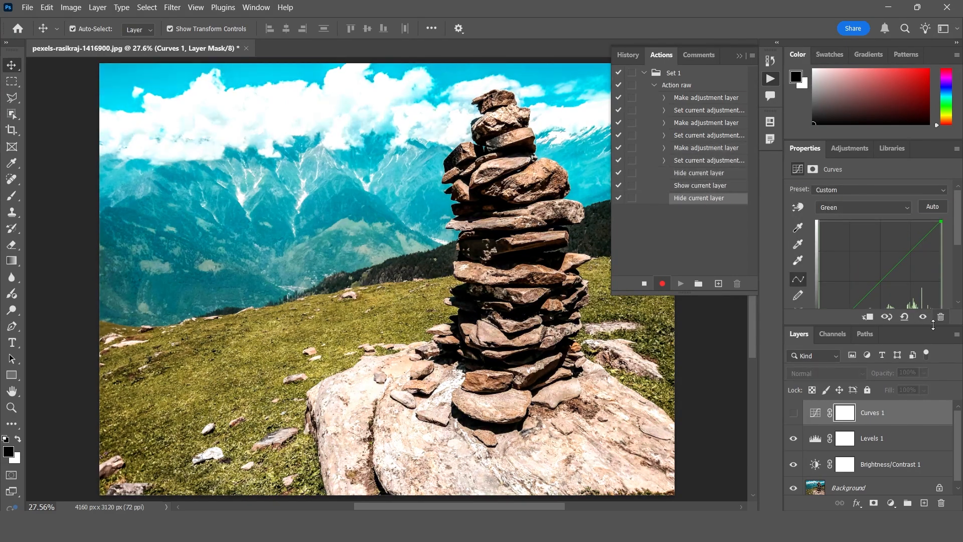
# Add a Color Balance adjustment layer with midtones at Cyan-Red -22, Magenta-Green +21 and Yellow-Blue +15.
pyautogui.click(891, 503)
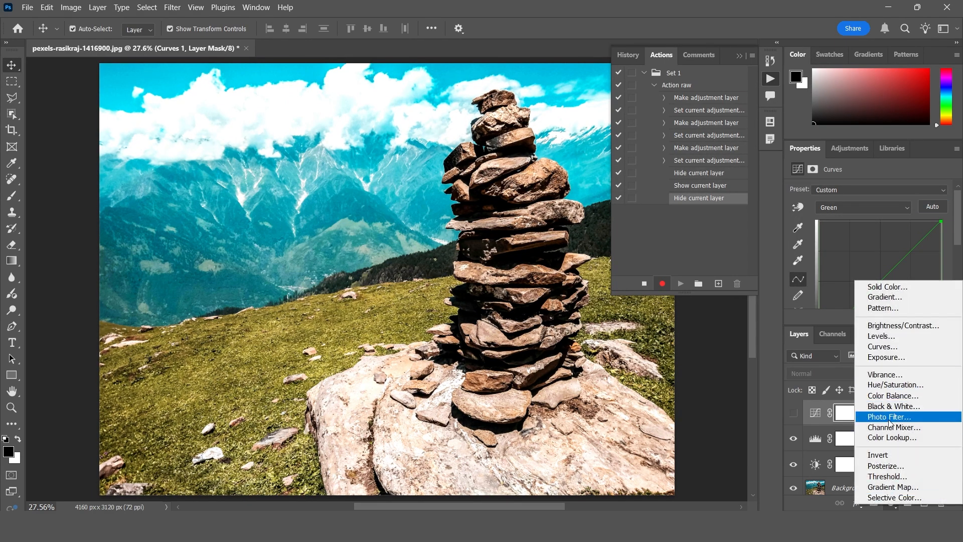
pyautogui.click(900, 394)
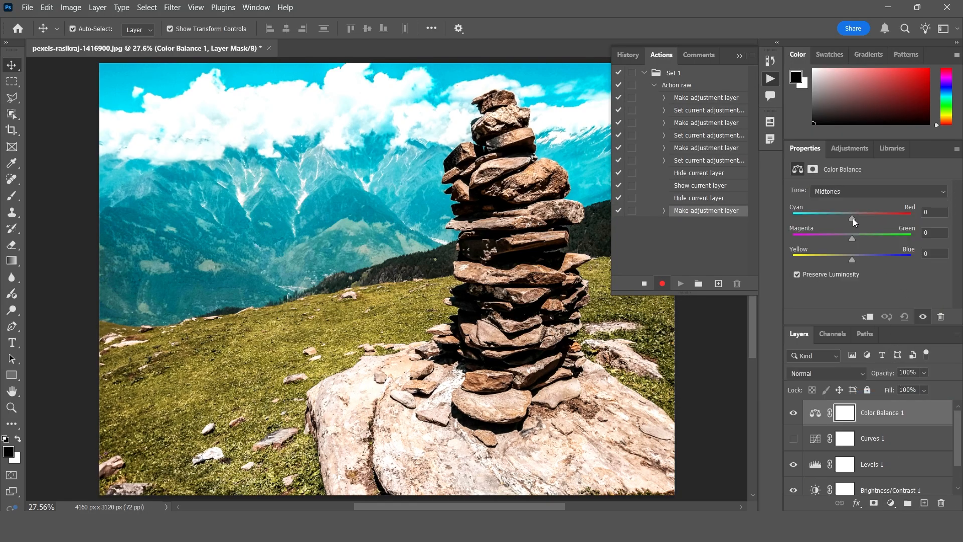
pyautogui.moveTo(853, 218); pyautogui.dragTo(861, 255)
pyautogui.click(878, 458)
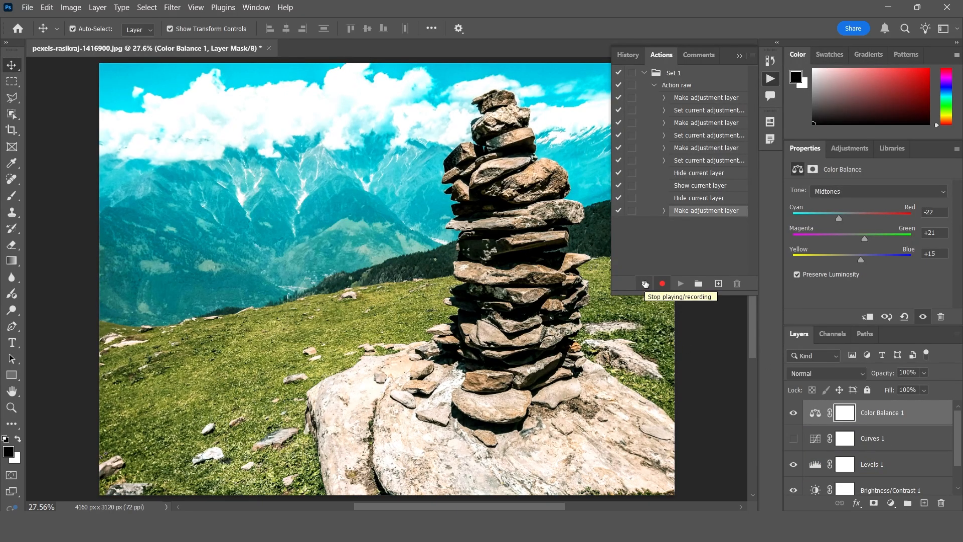
# Stop recording the action and close the rock cairn photo without saving its changes.
pyautogui.click(645, 283)
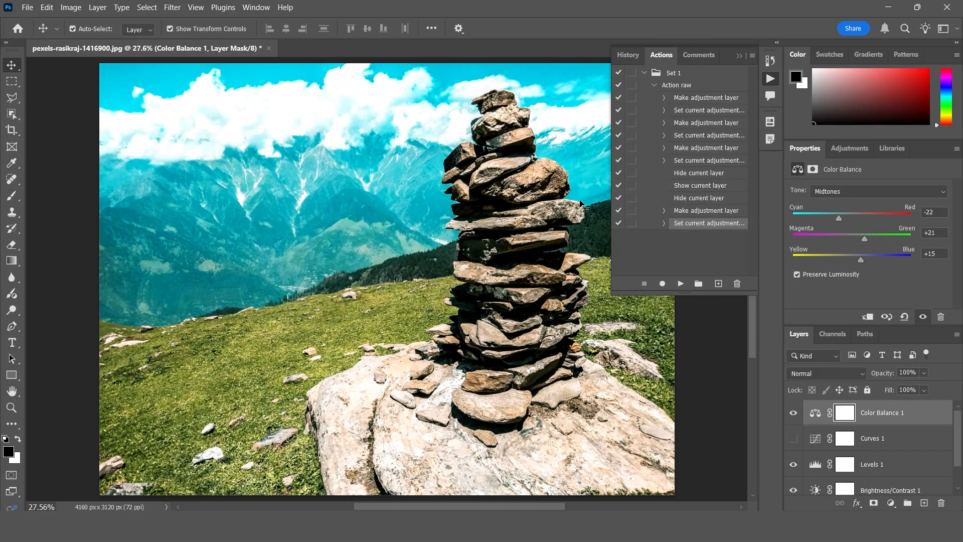
pyautogui.click(269, 50)
pyautogui.click(502, 207)
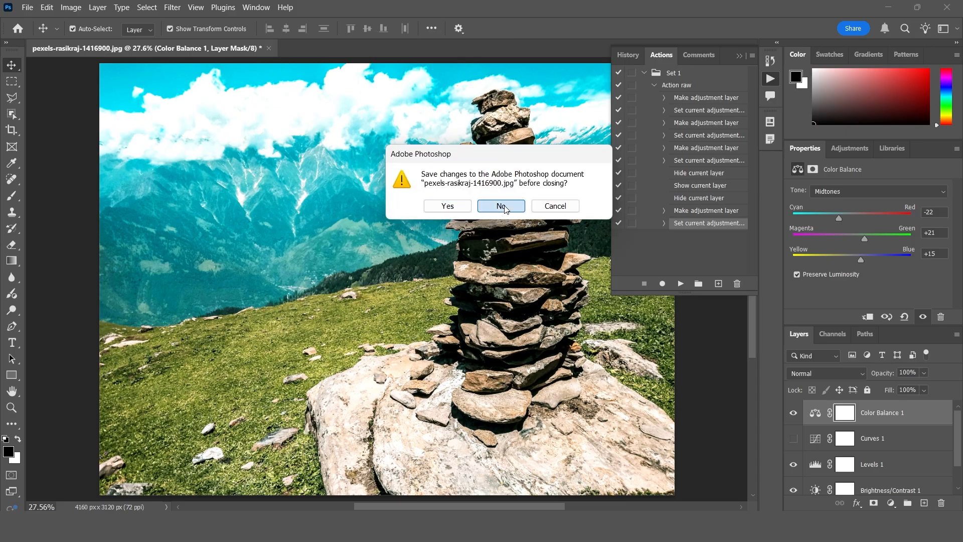
# Start the Batch automation and choose Set 1 with the action Action raw to play.
pyautogui.click(27, 7)
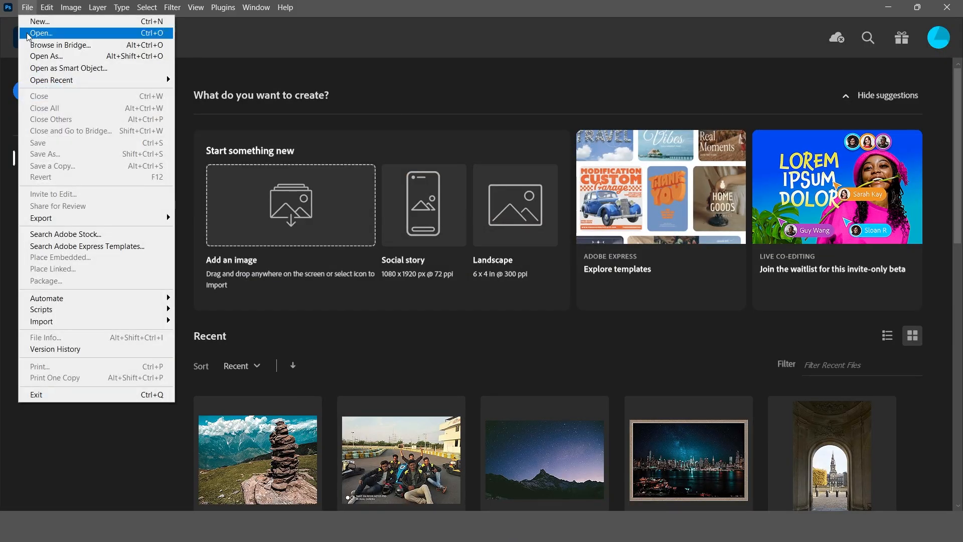
pyautogui.click(193, 300)
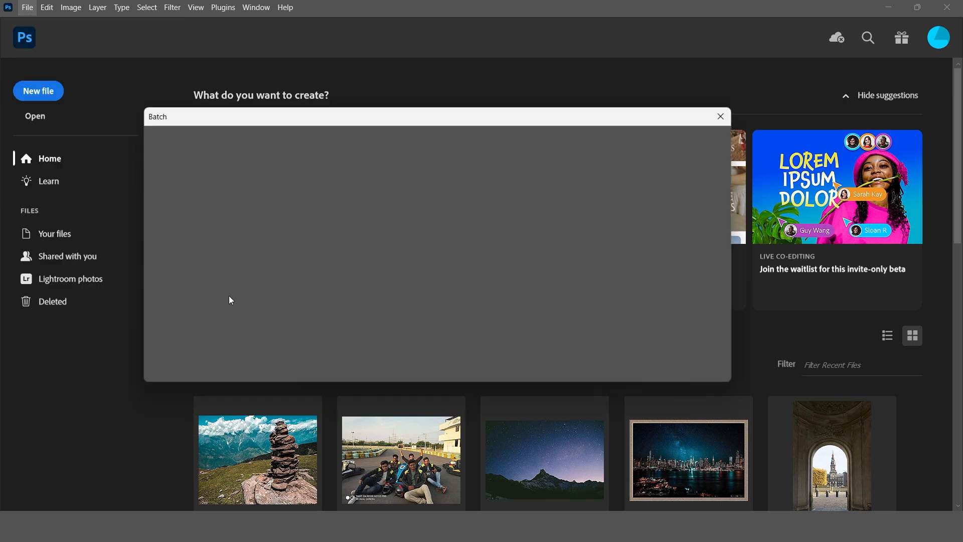
pyautogui.click(219, 158)
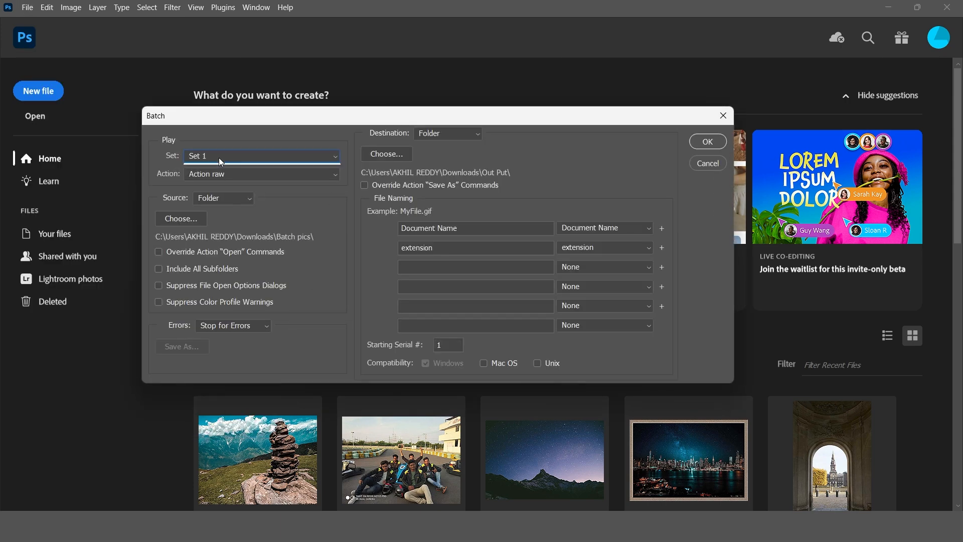
pyautogui.click(209, 164)
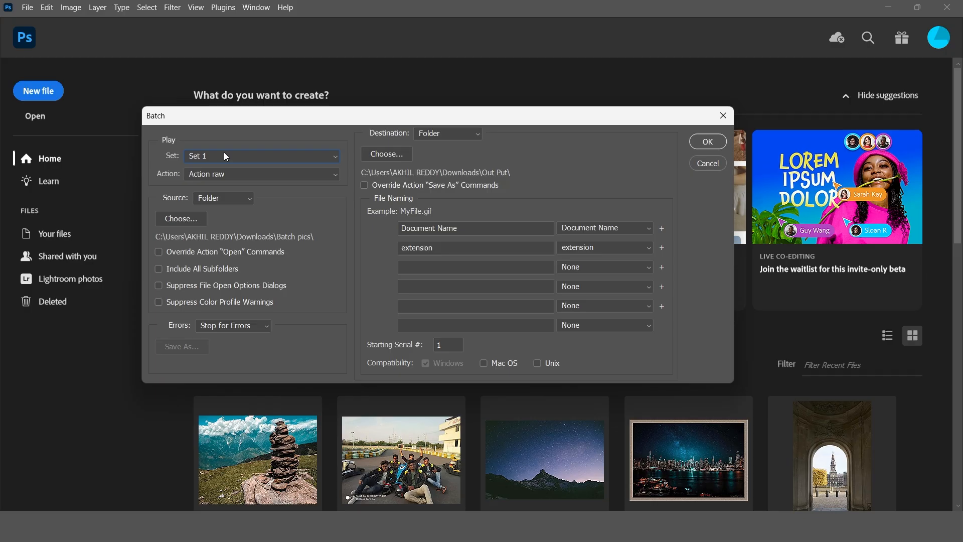
pyautogui.click(224, 172)
pyautogui.click(230, 175)
# Choose the Raw Images folder in Downloads as the batch source folder.
pyautogui.click(183, 220)
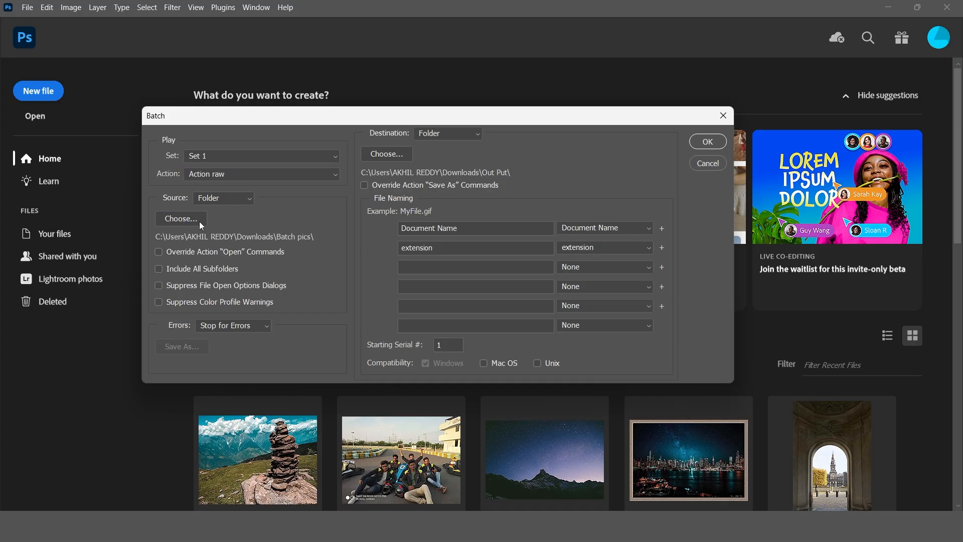
pyautogui.click(362, 336)
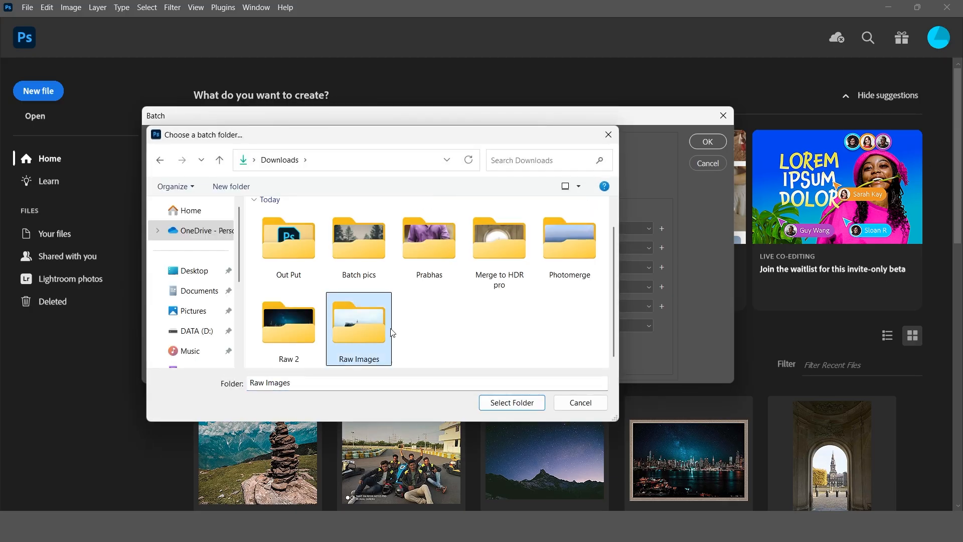
pyautogui.click(517, 404)
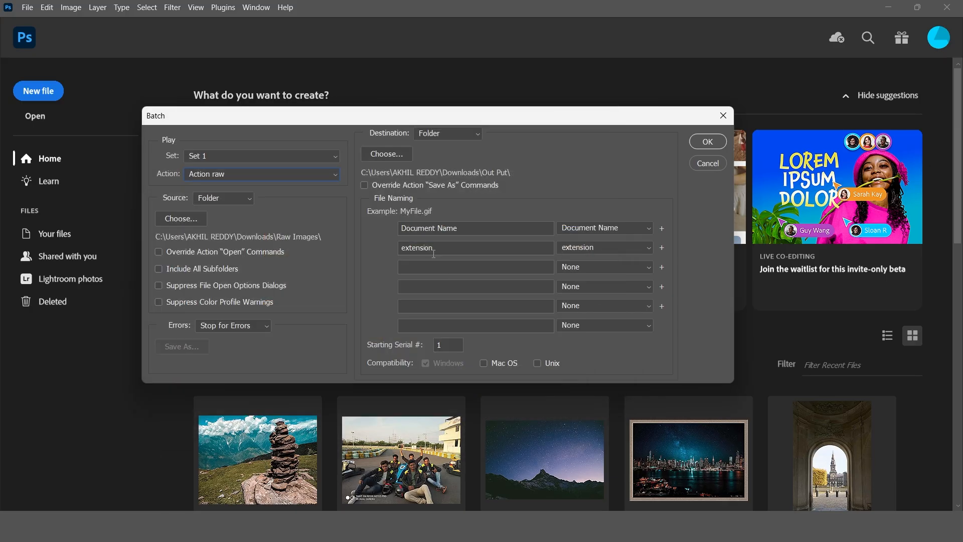
# Choose the Out Put folder in Downloads as the batch destination and run the batch.
pyautogui.click(405, 156)
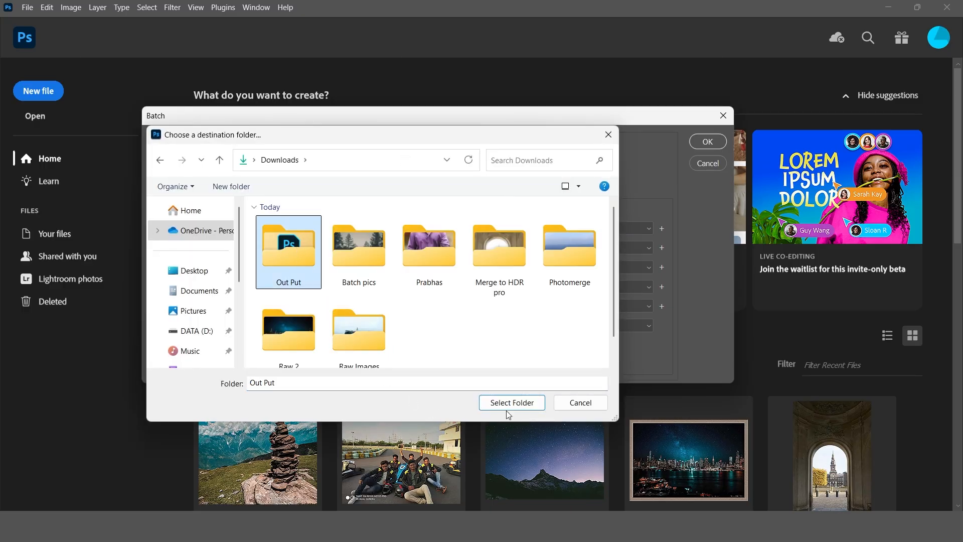
pyautogui.click(519, 402)
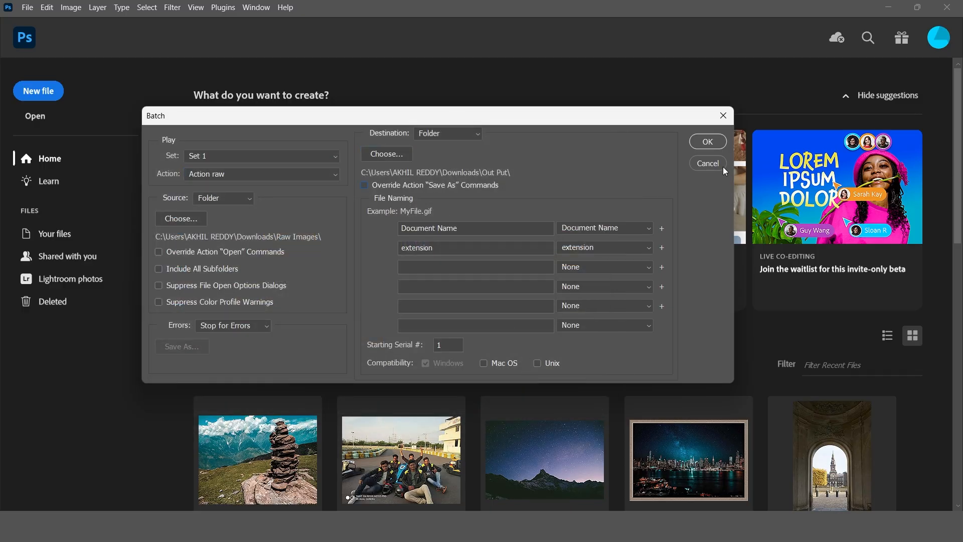
pyautogui.click(707, 142)
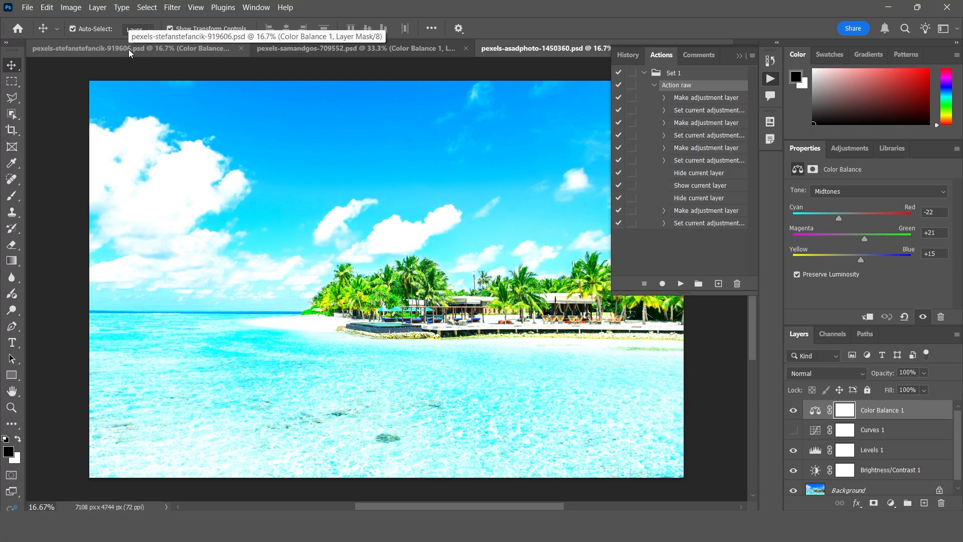
# Examine the three batch-processed photos one by one, including their adjustment layers.
pyautogui.click(130, 49)
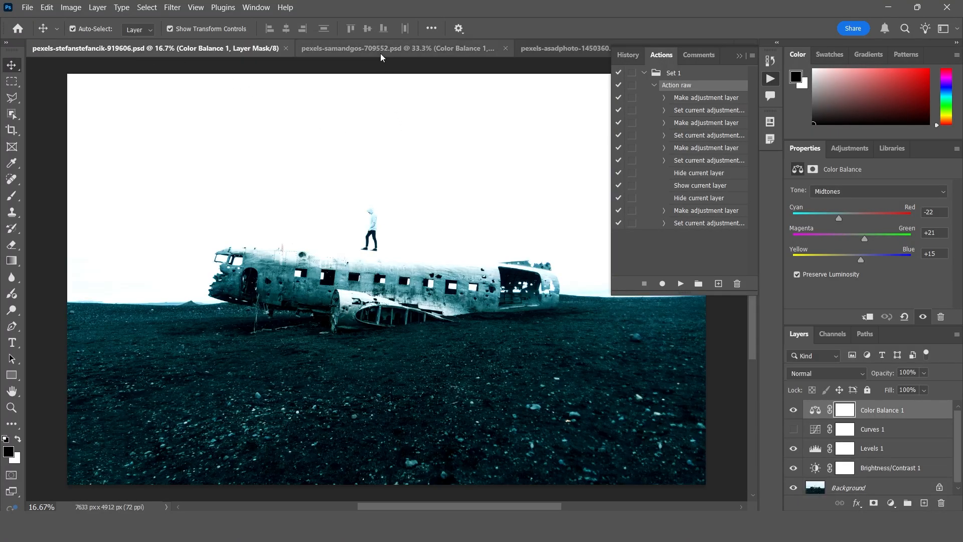
pyautogui.click(399, 48)
pyautogui.click(564, 48)
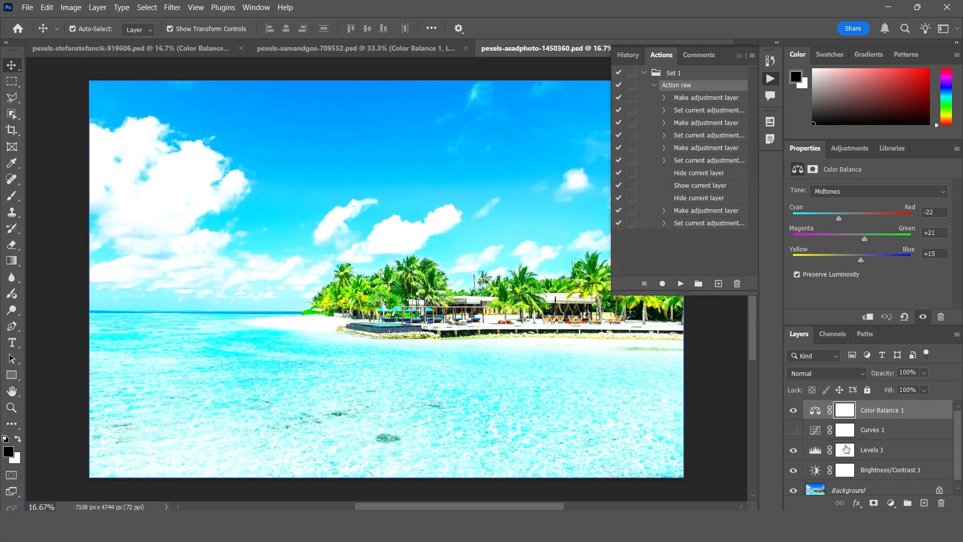
pyautogui.click(181, 49)
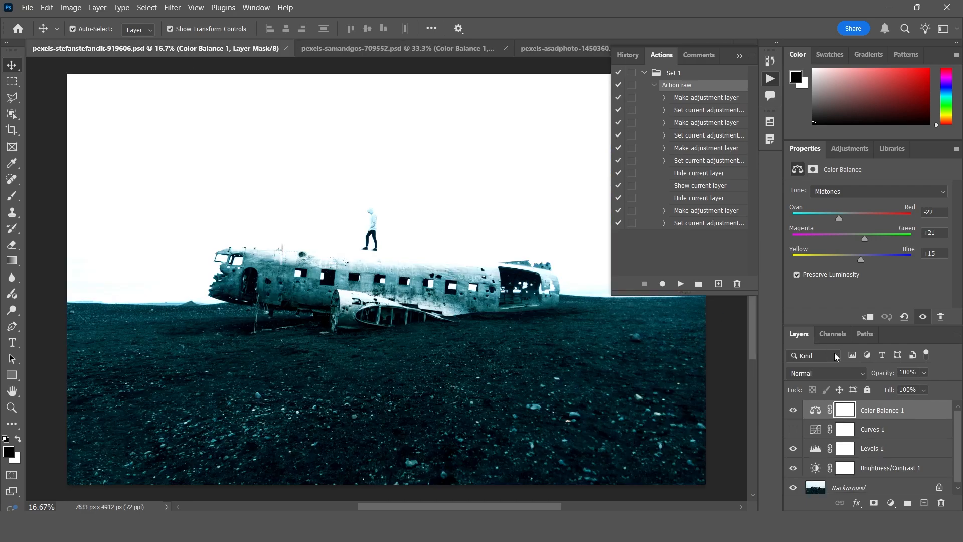
pyautogui.scroll(1, 850, 444)
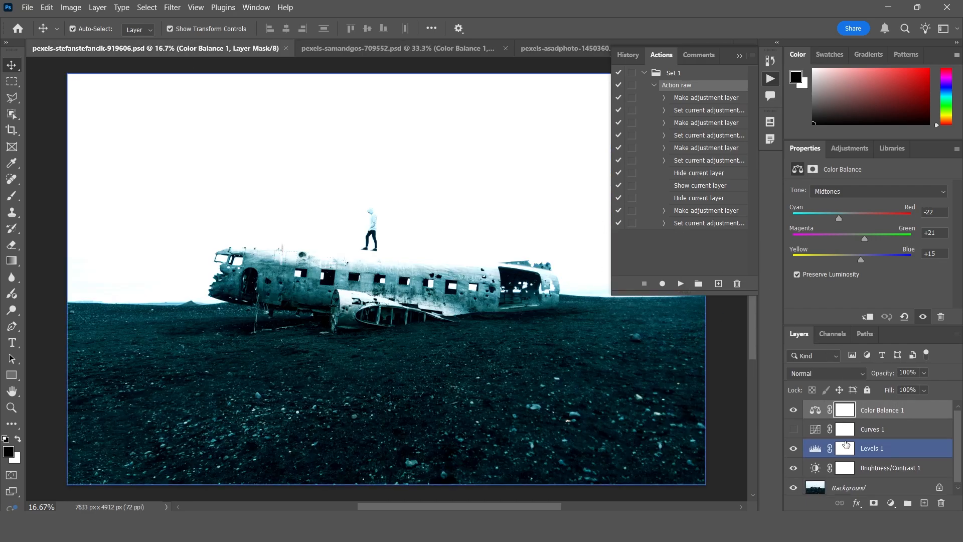
pyautogui.hotkey('ctrl', 'shift', 'Tab')
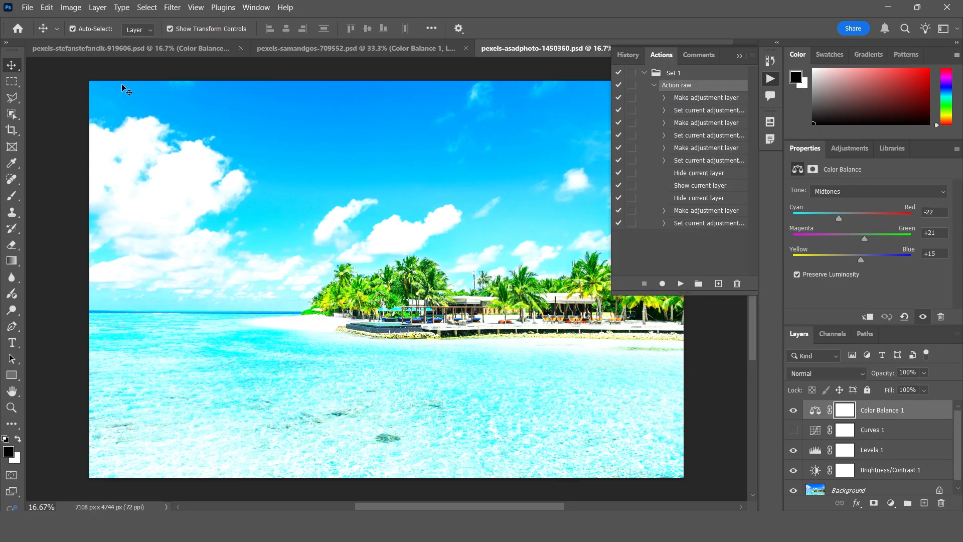
pyautogui.click(28, 7)
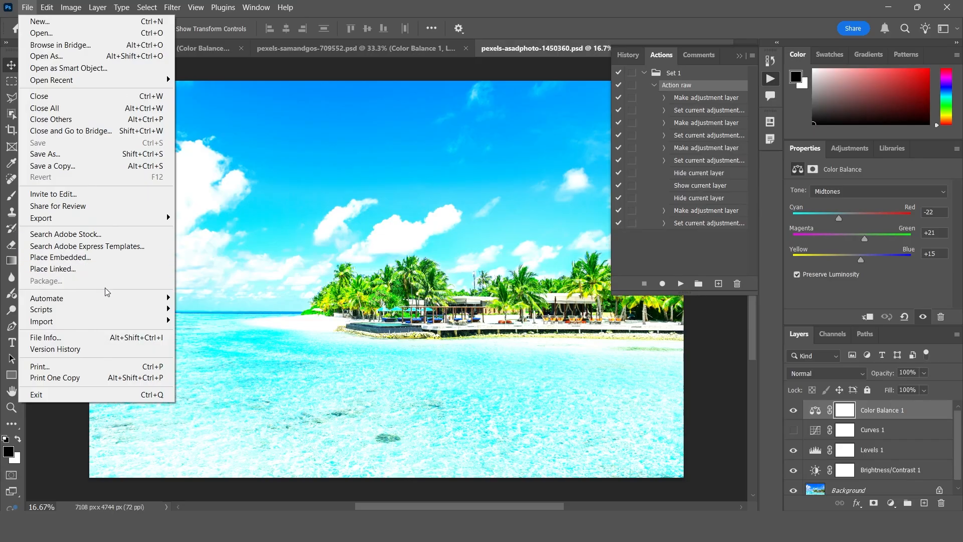
pyautogui.moveTo(116, 298)
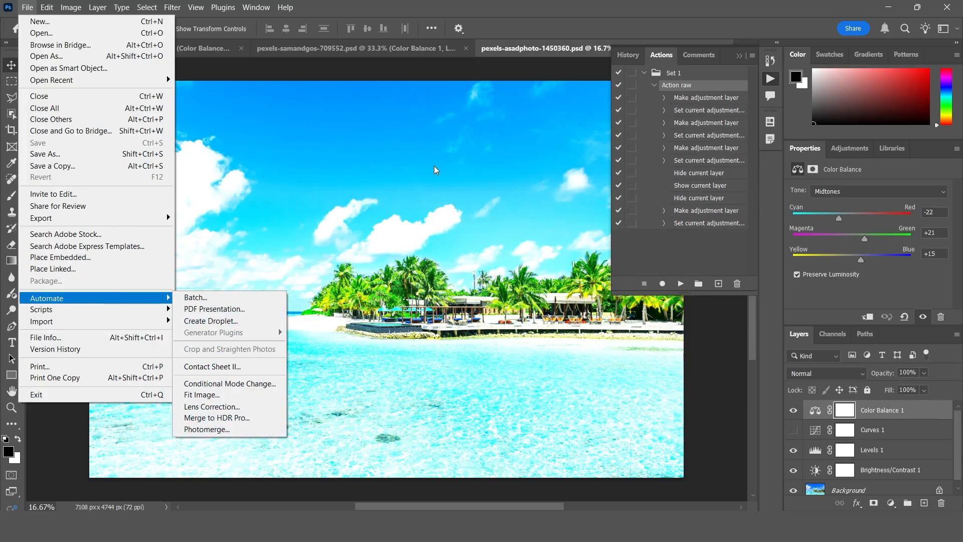
pyautogui.click(348, 122)
# Open the bridge photo pexels-pixabay-459203.jpg and play Action raw on it.
pyautogui.click(27, 7)
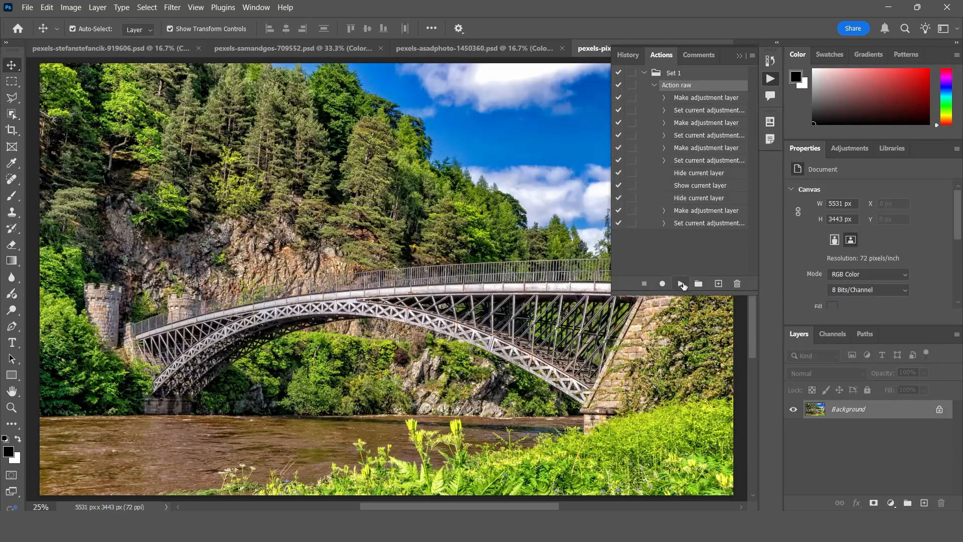
pyautogui.click(681, 283)
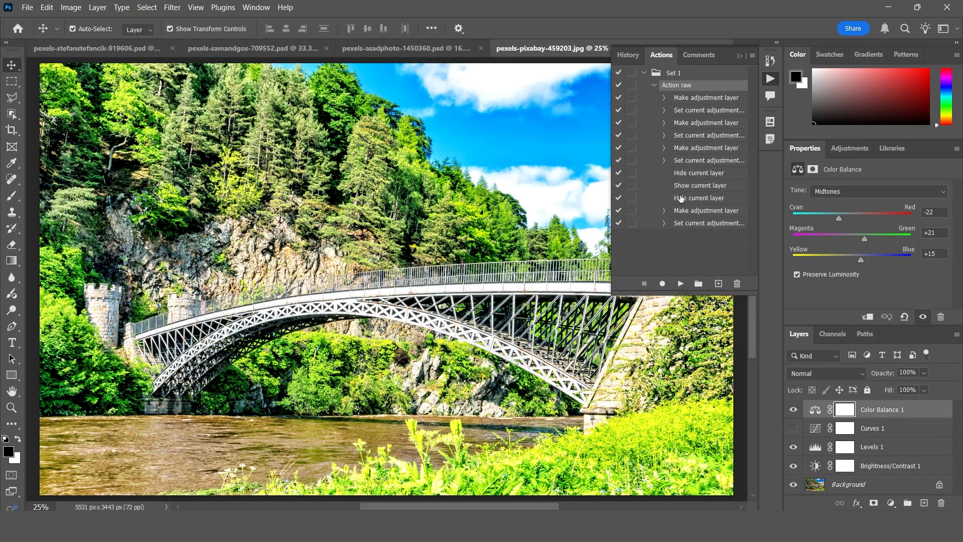
# Switch back through the island, forest river and plane wreck photos to review the action's effect on each.
pyautogui.click(394, 50)
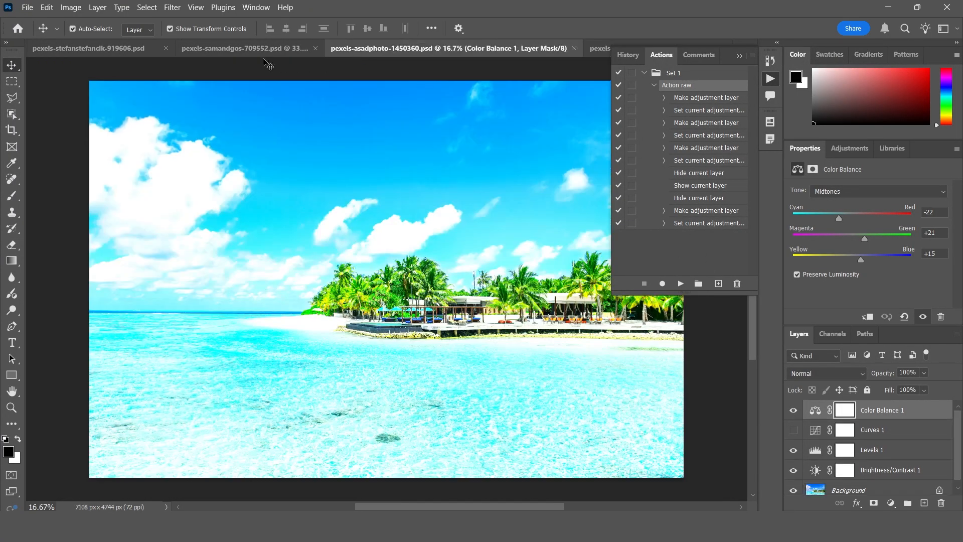
pyautogui.click(261, 50)
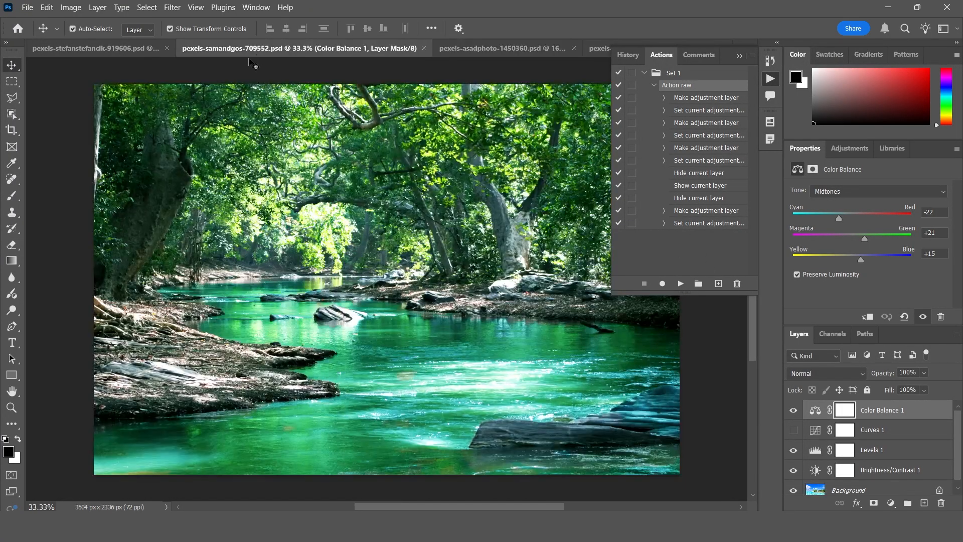
pyautogui.click(115, 50)
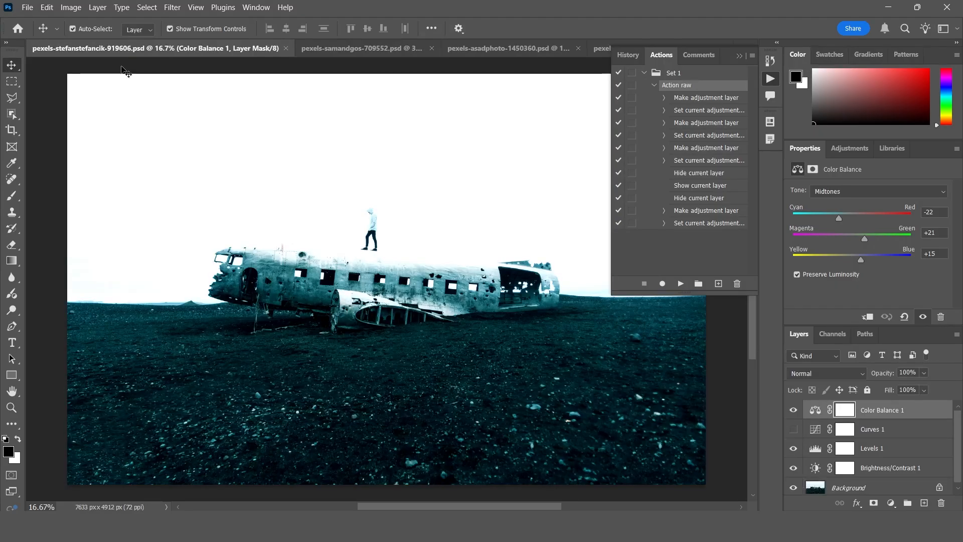
# On the island photo's Color Balance layer, set Cyan–Red to +28, Magenta–Green to -56 and Yellow–Blue to +38.
pyautogui.click(363, 55)
pyautogui.click(502, 50)
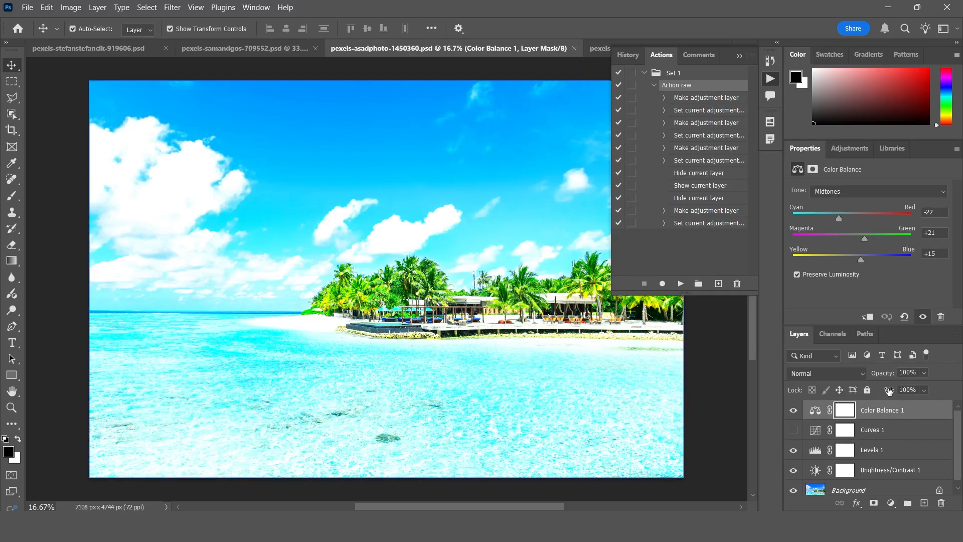
pyautogui.moveTo(838, 217); pyautogui.dragTo(852, 217)
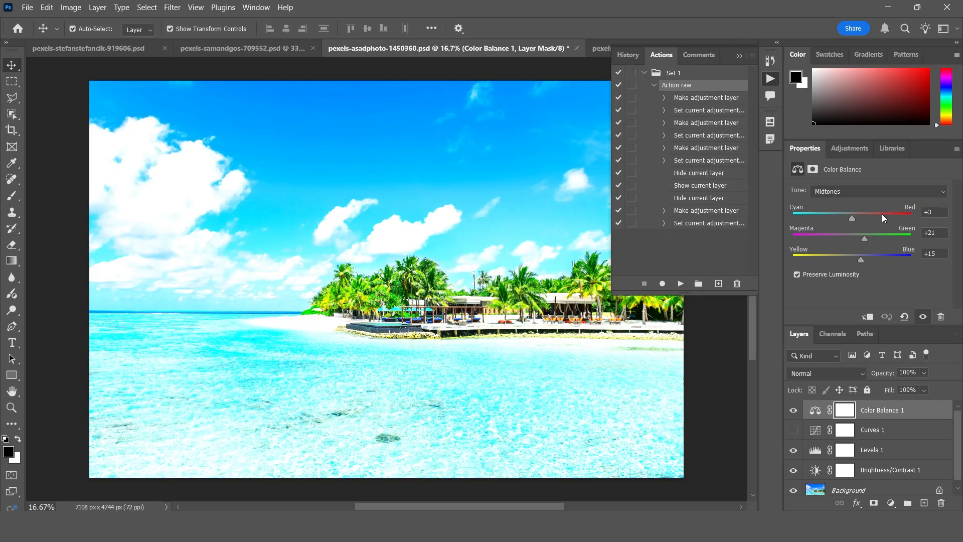
pyautogui.click(868, 217)
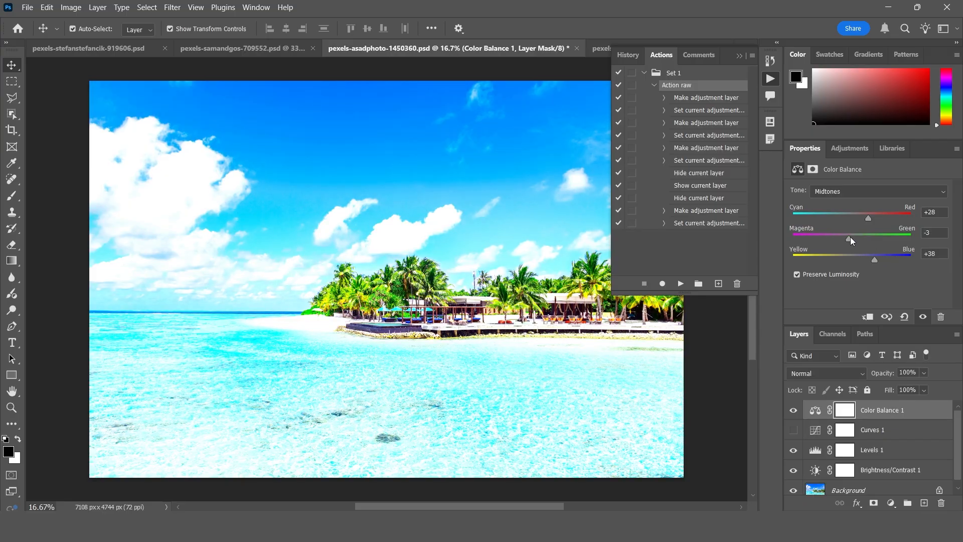
pyautogui.moveTo(850, 236); pyautogui.dragTo(818, 237)
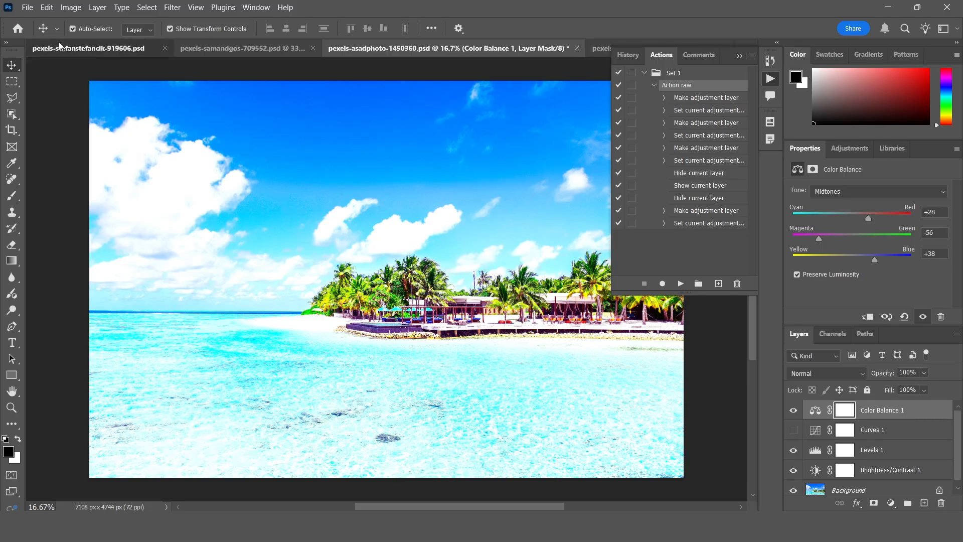
# Switch through the plane wreck, forest river and island photos to compare their colours.
pyautogui.click(95, 48)
pyautogui.click(335, 51)
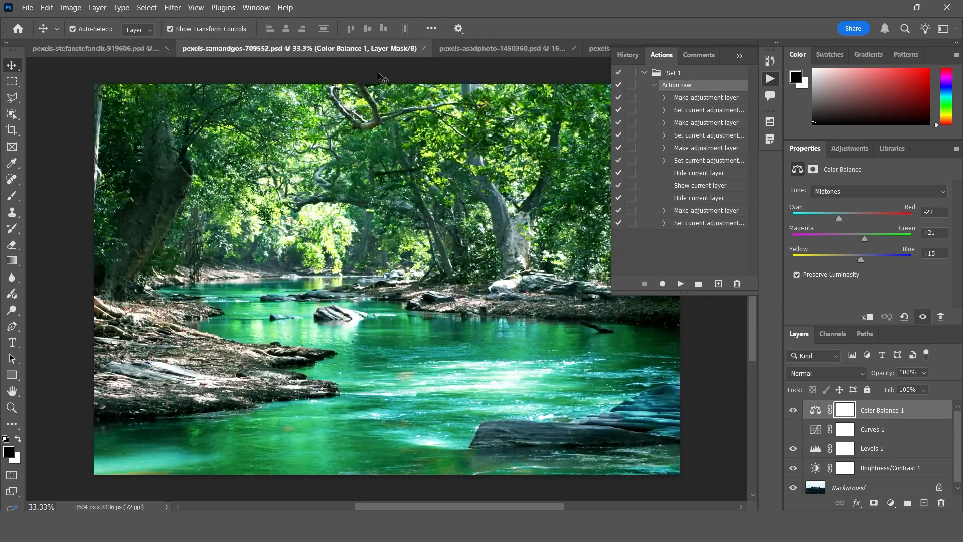
pyautogui.click(466, 50)
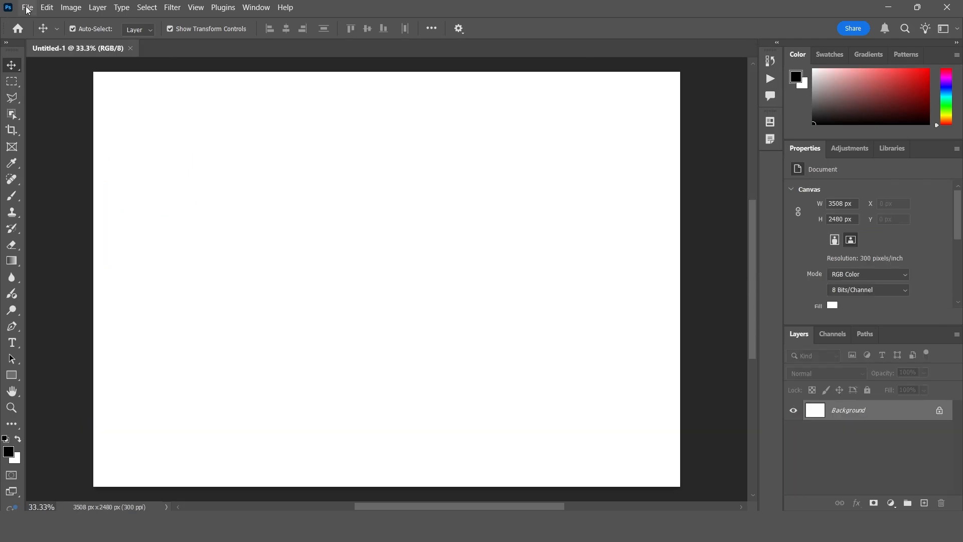
pyautogui.click(27, 7)
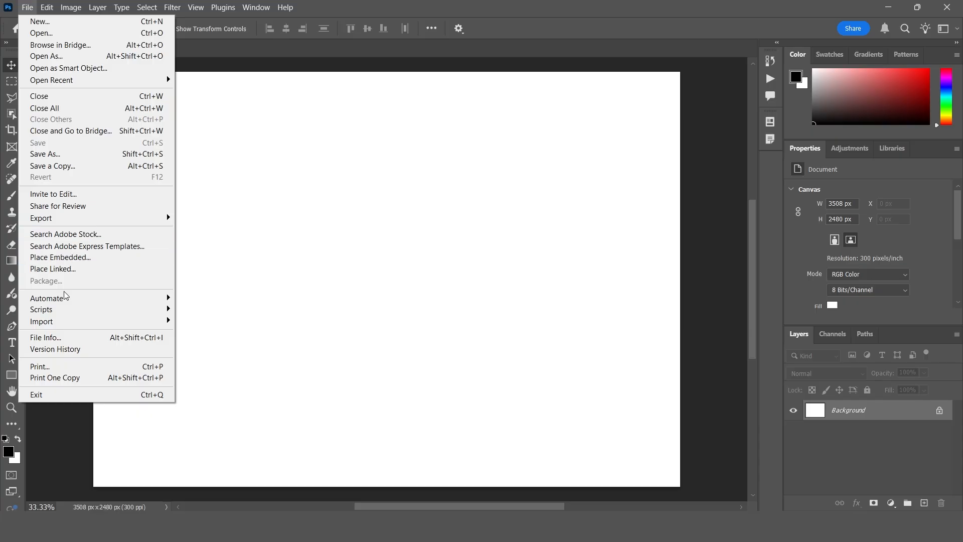
pyautogui.moveTo(116, 298)
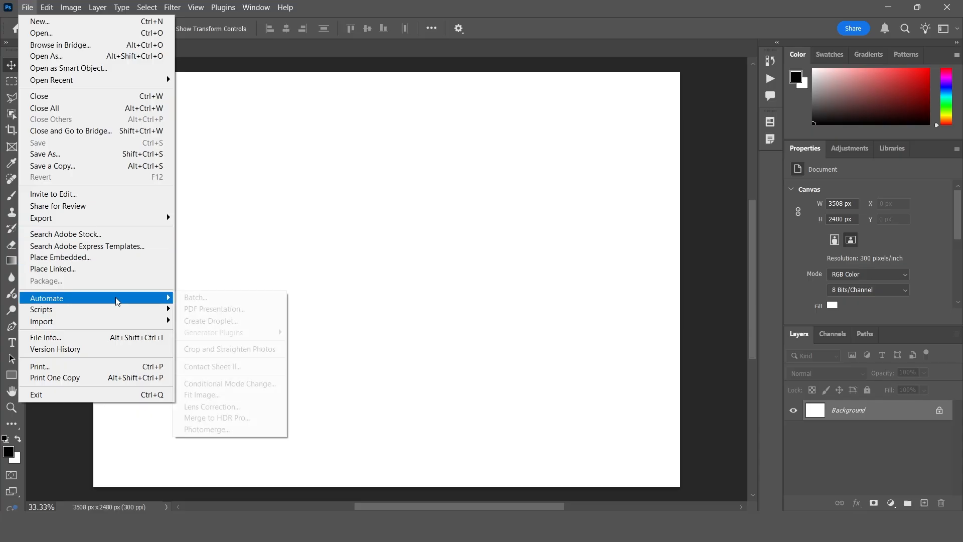
pyautogui.click(247, 315)
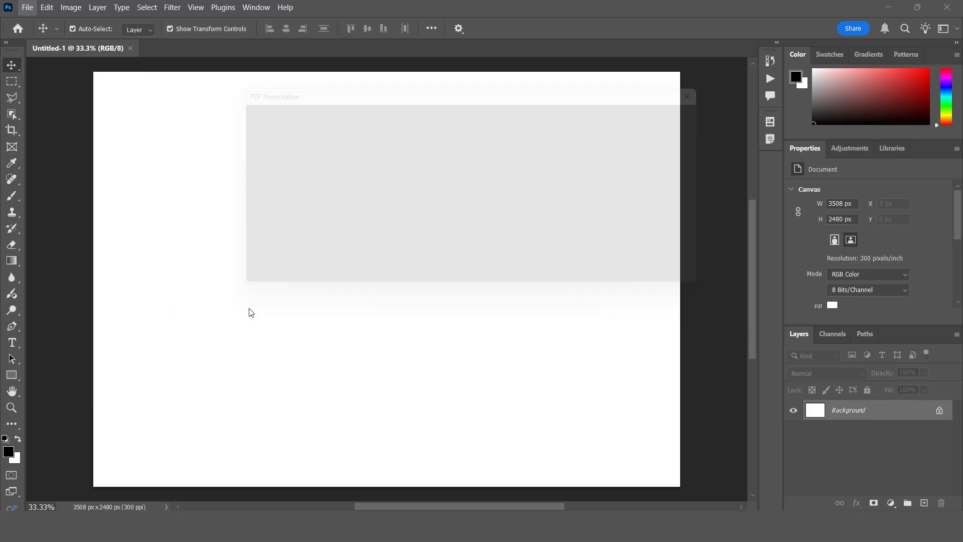
pyautogui.moveTo(296, 87); pyautogui.dragTo(265, 137)
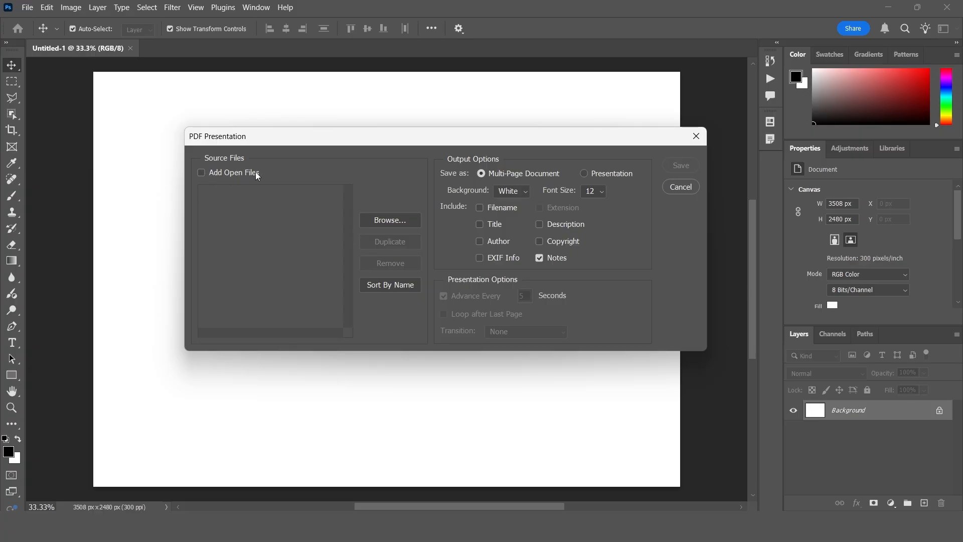
pyautogui.click(207, 171)
pyautogui.click(697, 138)
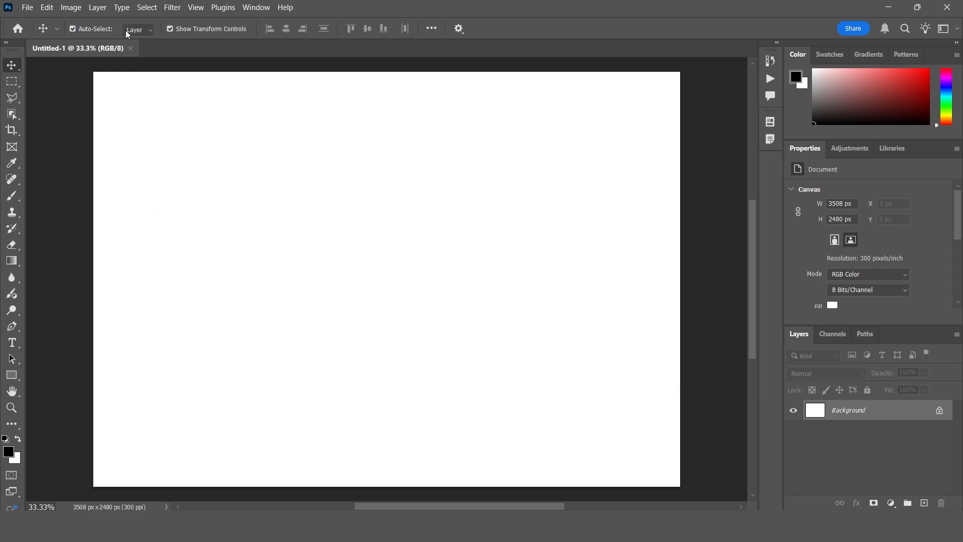
# Open the bridge photo pexels-pixabay-459203.jpg and start a PDF Presentation with all open files as its source files.
pyautogui.click(28, 8)
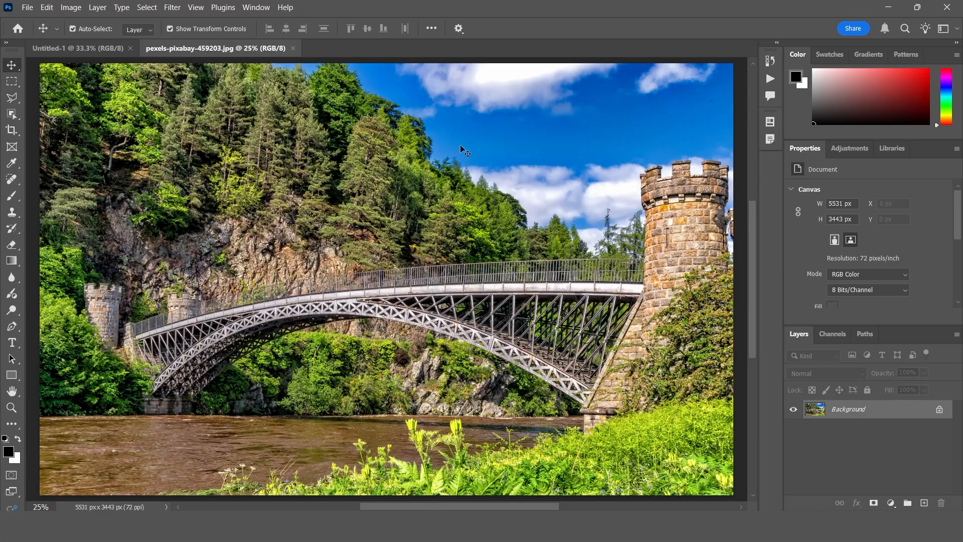
pyautogui.click(29, 8)
pyautogui.moveTo(72, 303)
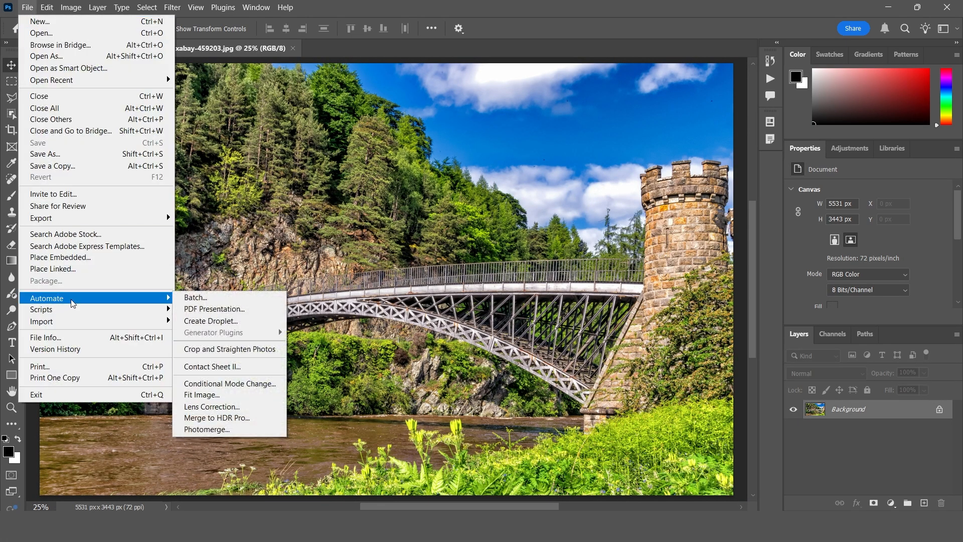
pyautogui.click(228, 309)
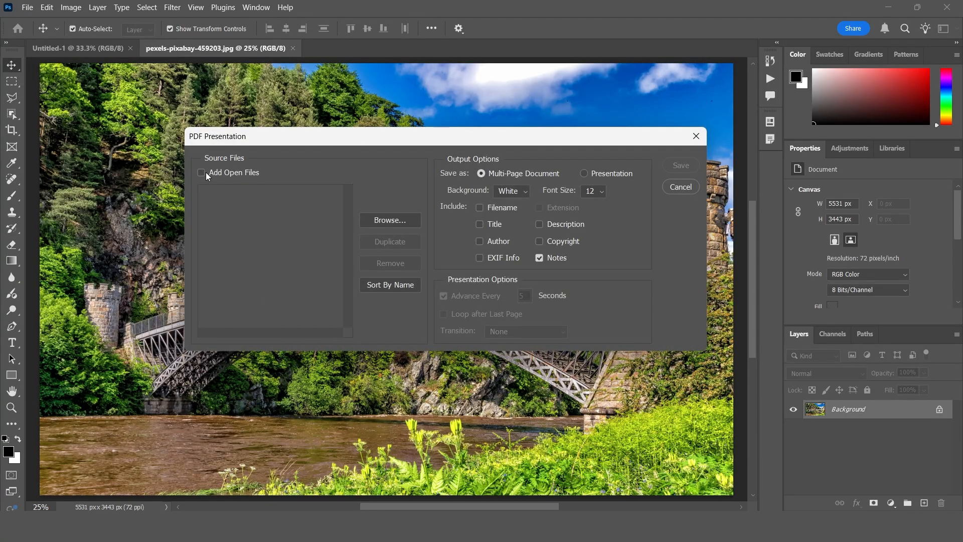
pyautogui.click(206, 172)
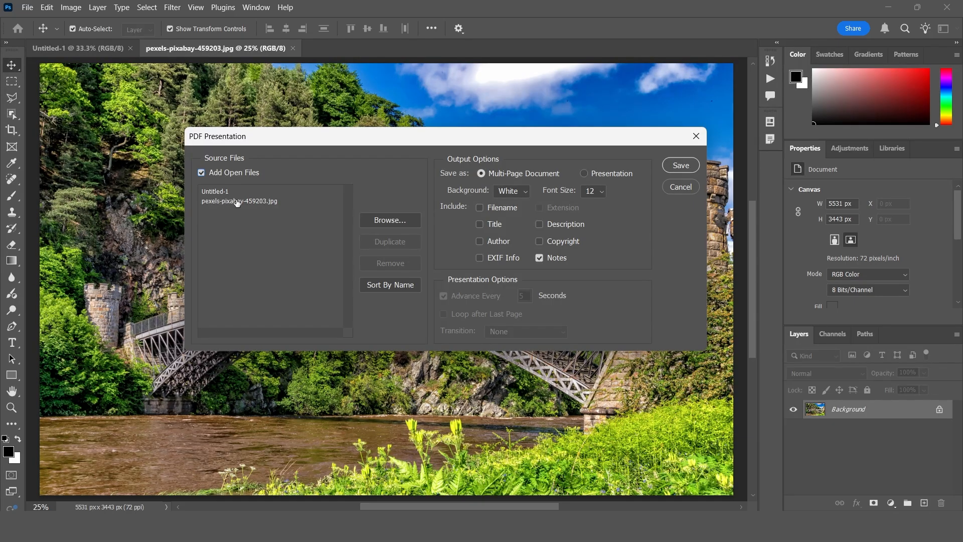
# Sort the PDF source files by name and move Untitled-1 back above pexels-pixabay-459203.jpg.
pyautogui.click(390, 284)
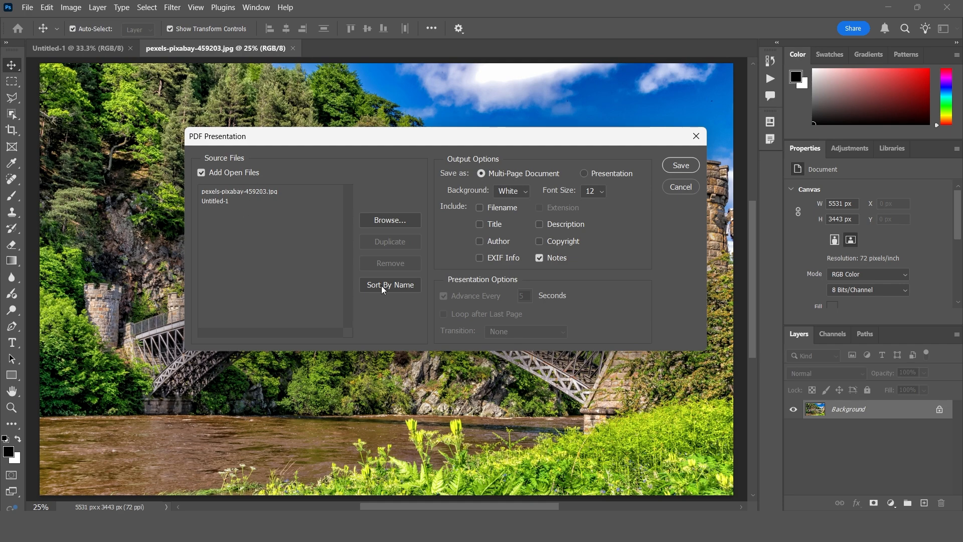
pyautogui.click(236, 193)
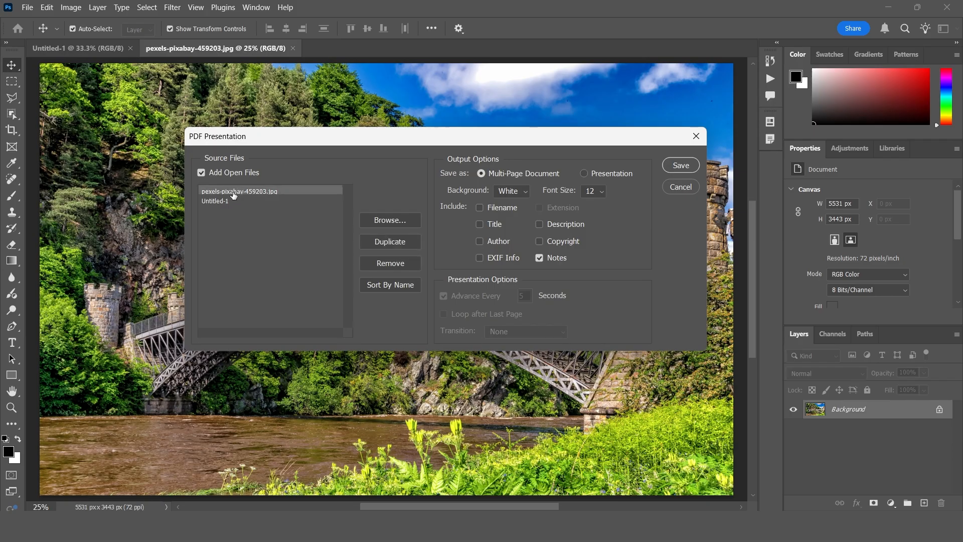
pyautogui.click(216, 201)
pyautogui.click(240, 192)
pyautogui.click(221, 201)
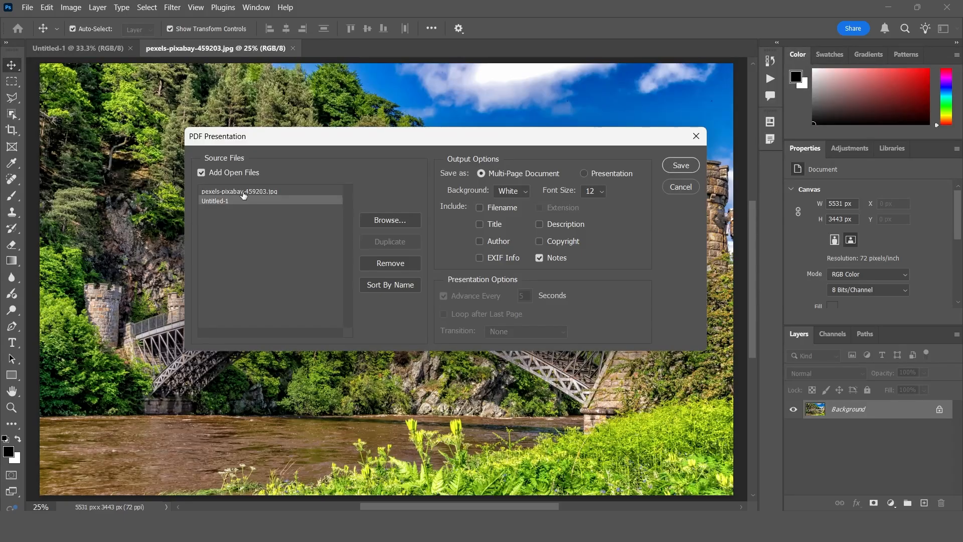
pyautogui.click(244, 195)
pyautogui.click(216, 203)
pyautogui.click(231, 195)
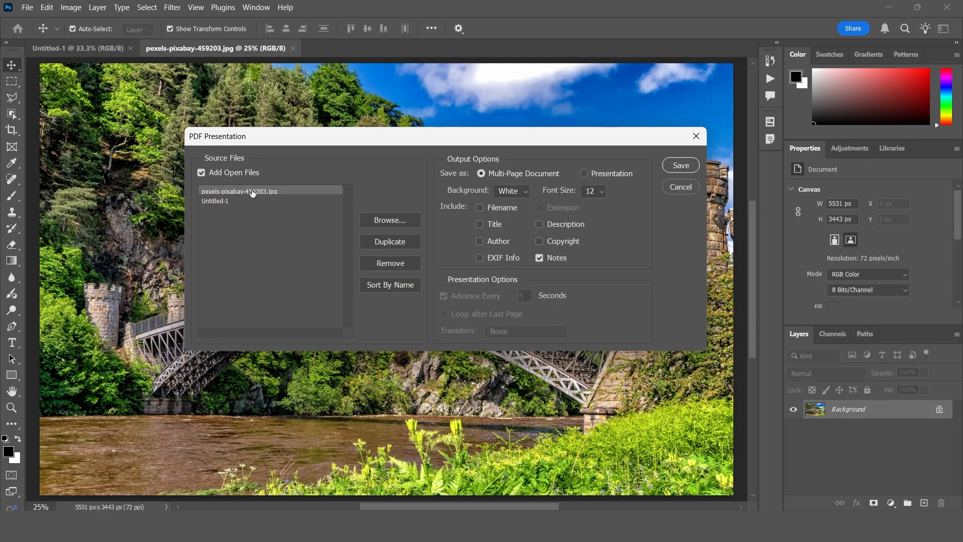
pyautogui.click(228, 202)
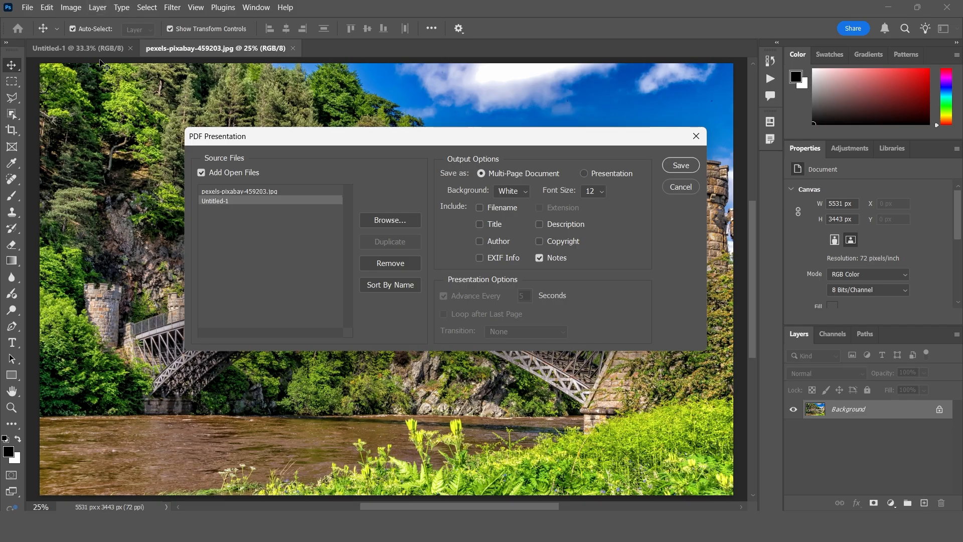
pyautogui.moveTo(215, 201); pyautogui.dragTo(222, 187)
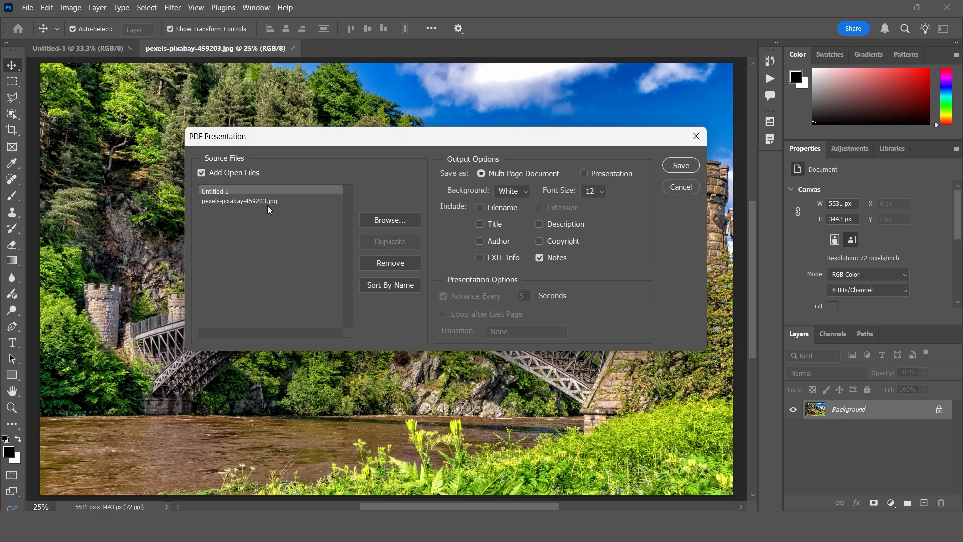
# Duplicate pexels-pixabay-459203.jpg in the source file list and remove the copy.
pyautogui.click(246, 201)
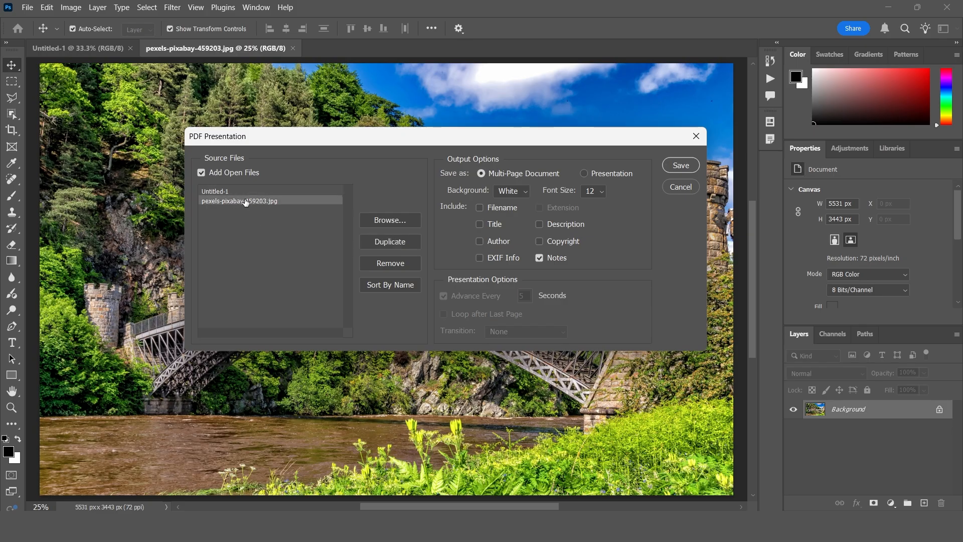
pyautogui.click(401, 241)
pyautogui.click(390, 263)
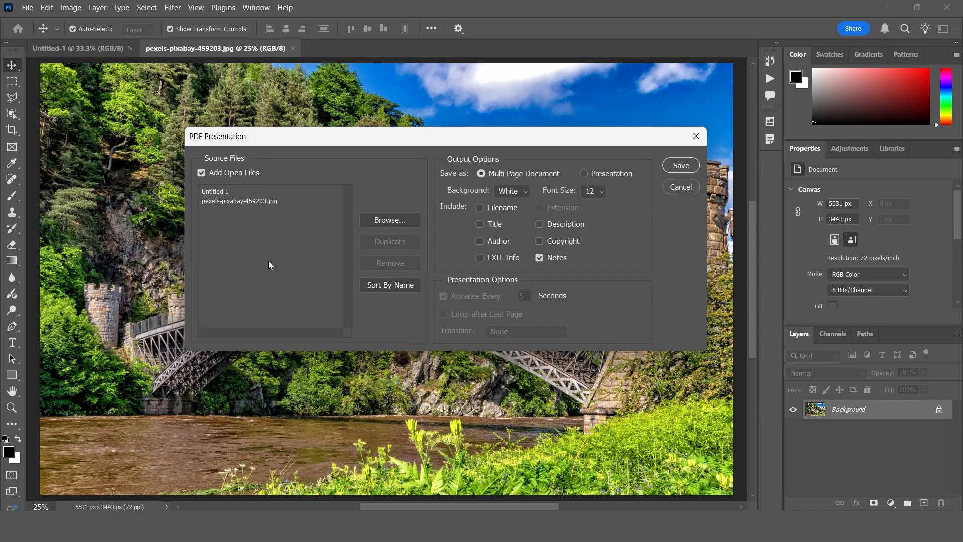
# Add the image pexels-rasikraj-1416900.jpg from Downloads to the PDF source files.
pyautogui.click(396, 222)
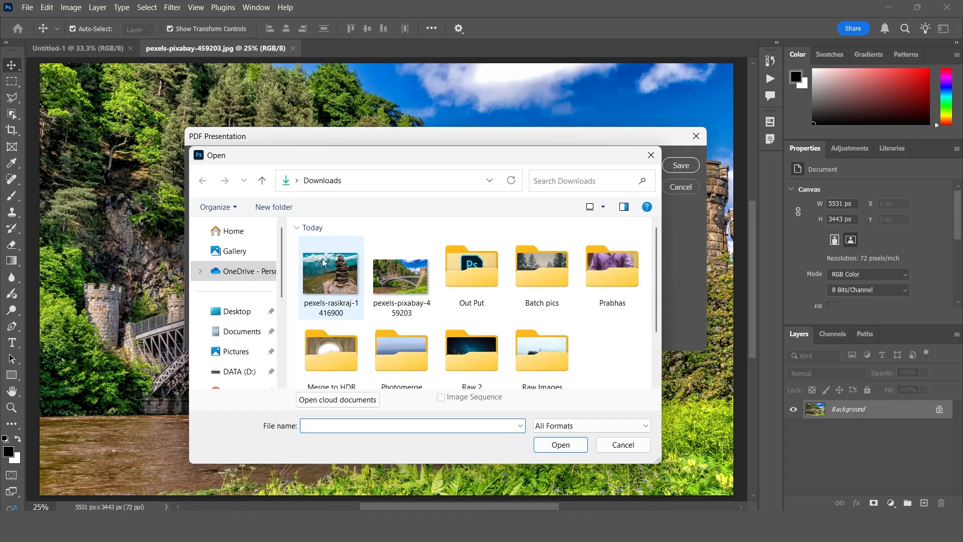
pyautogui.doubleClick(345, 273)
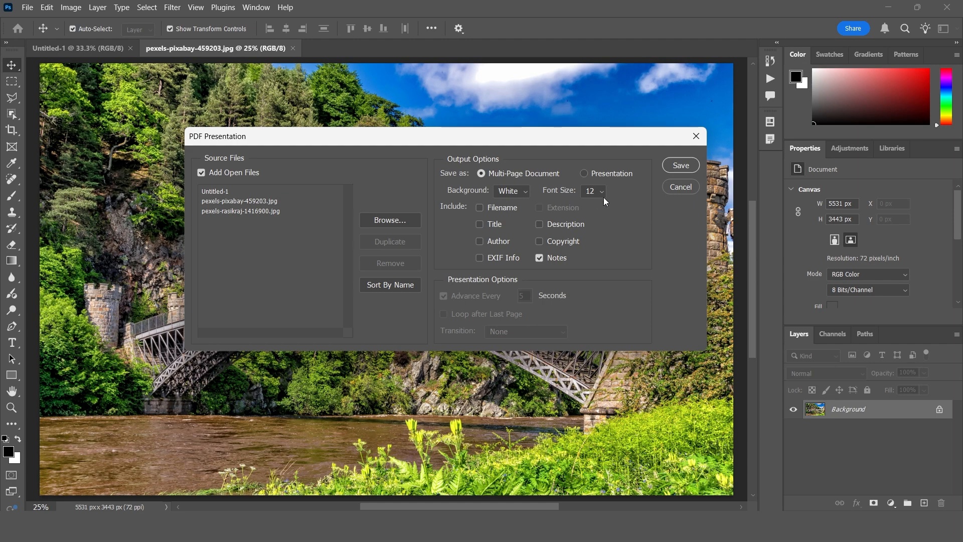
# Include the filename on the pages of the multi-page PDF and set the font size to 16.
pyautogui.click(481, 207)
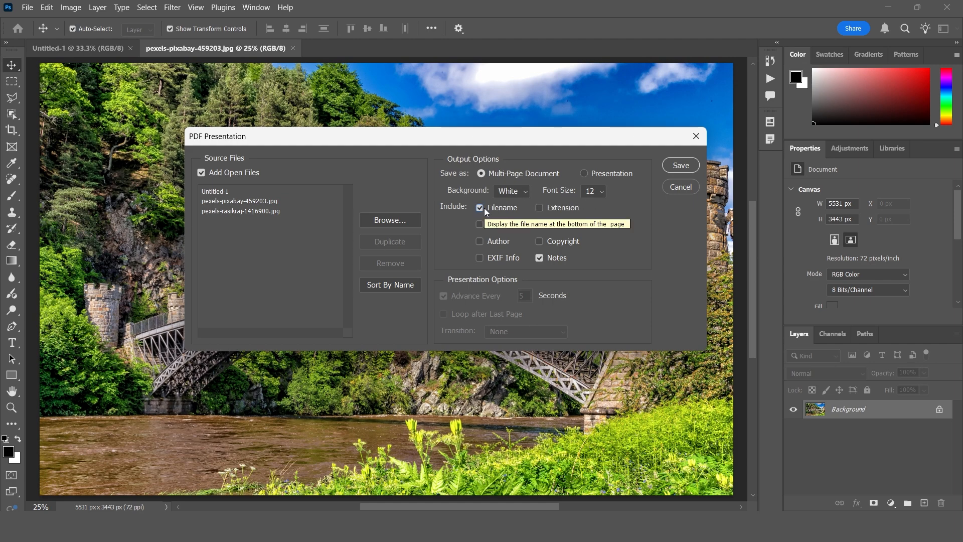
pyautogui.click(483, 208)
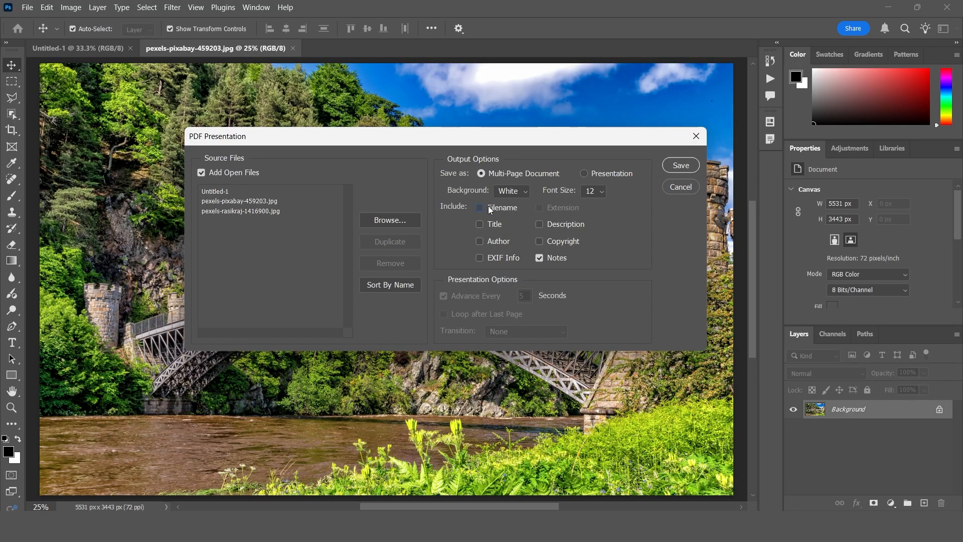
pyautogui.click(483, 208)
pyautogui.click(600, 191)
pyautogui.click(598, 191)
pyautogui.click(601, 261)
# Save the multi-page PDF as Untitled in Downloads with the [High Quality Print] (Modified) preset.
pyautogui.click(679, 167)
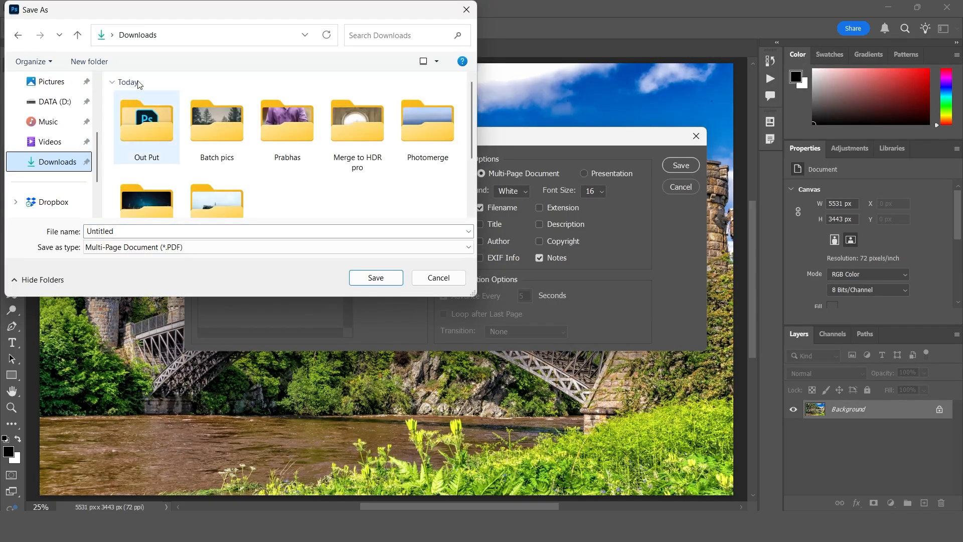
pyautogui.click(133, 235)
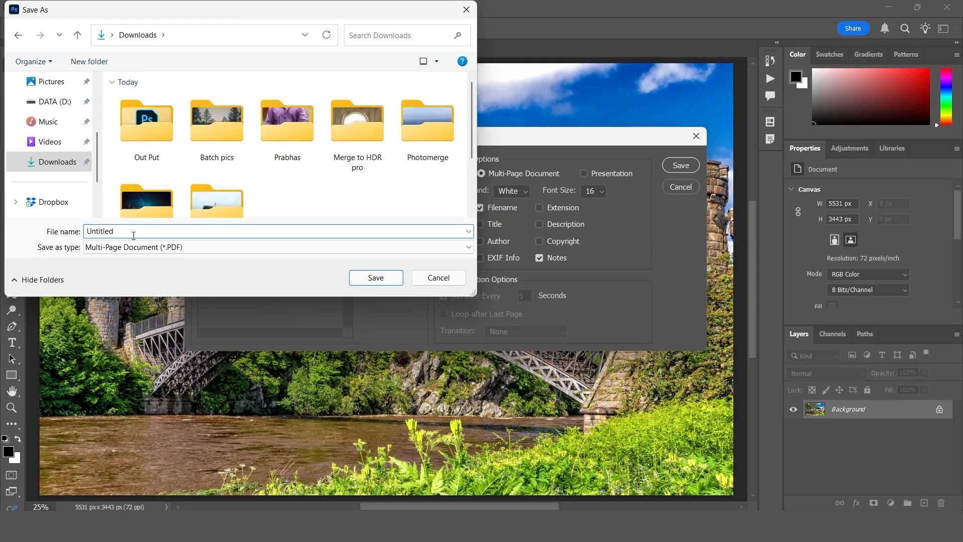
pyautogui.click(383, 277)
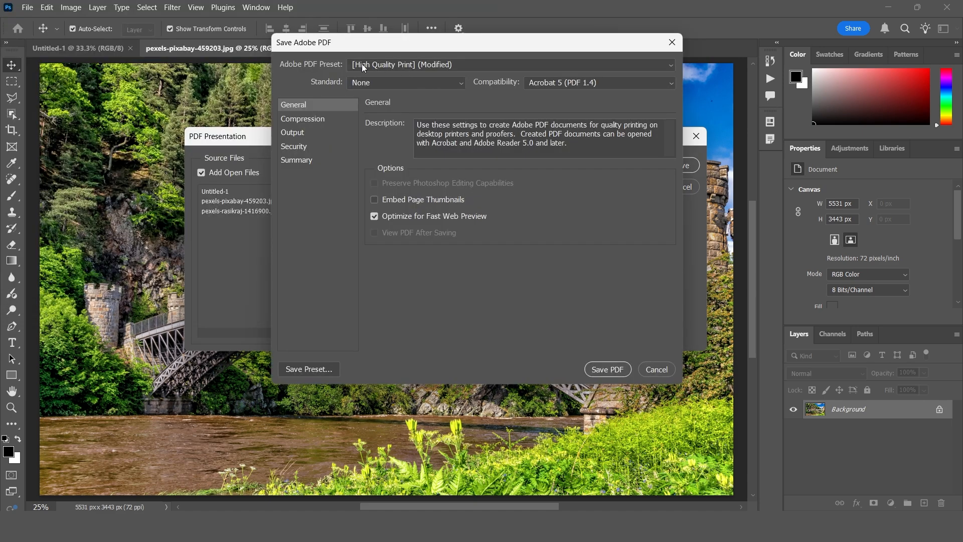
pyautogui.click(381, 65)
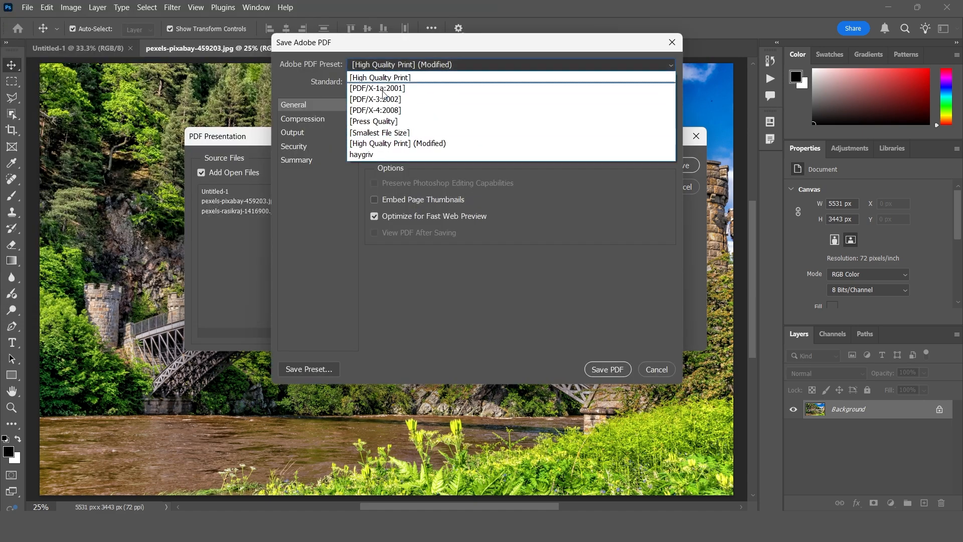
pyautogui.click(409, 144)
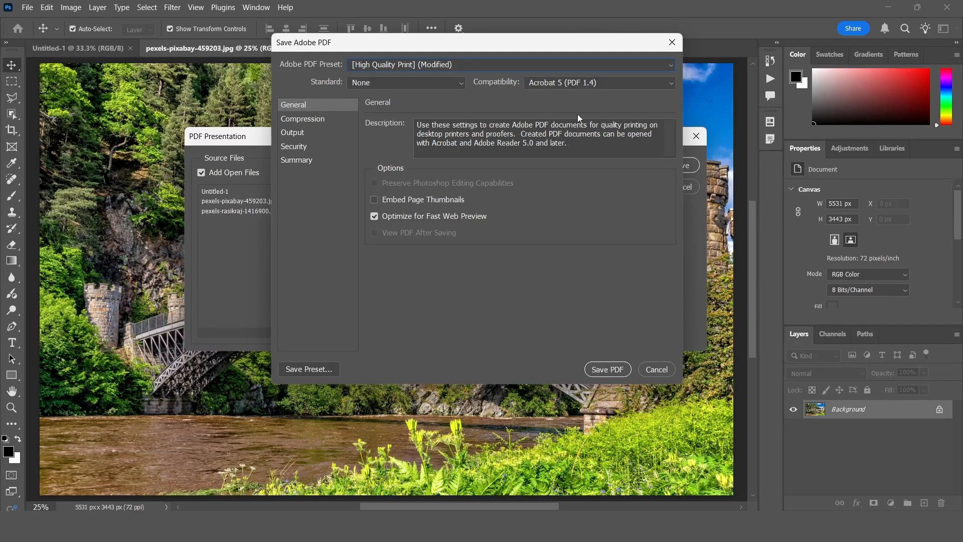
pyautogui.click(608, 371)
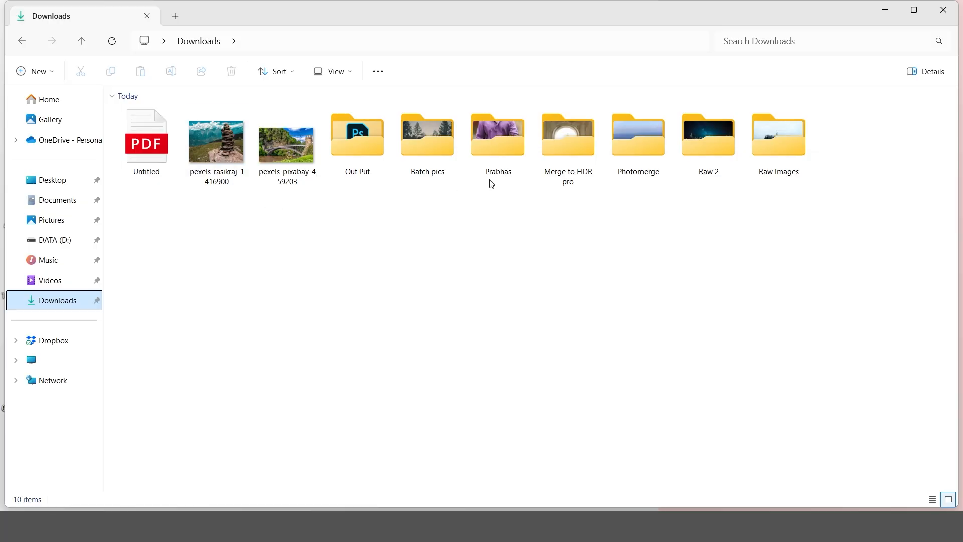
# Open the Untitled PDF from Downloads and look through its pages to check the images and filename captions.
pyautogui.click(153, 147)
pyautogui.doubleClick(151, 146)
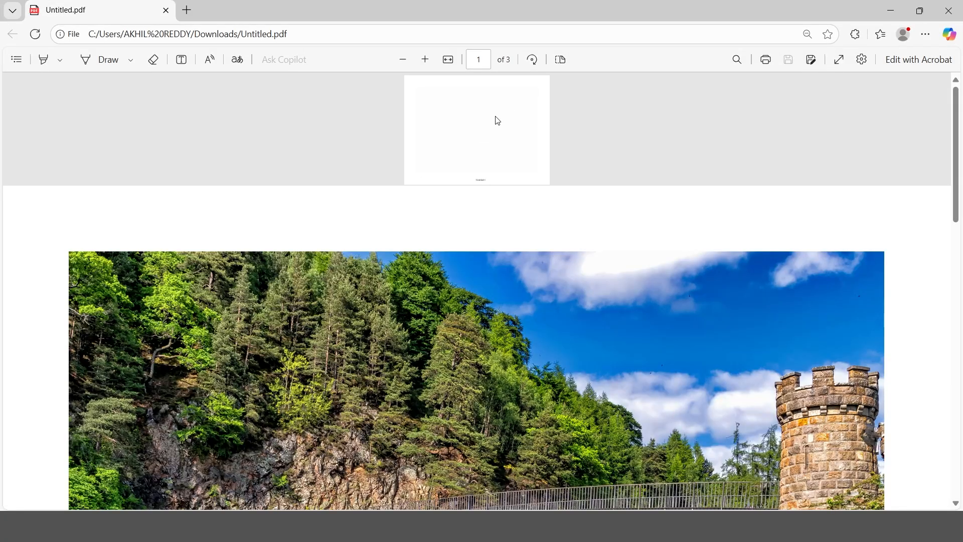
pyautogui.scroll(-3, 517, 220)
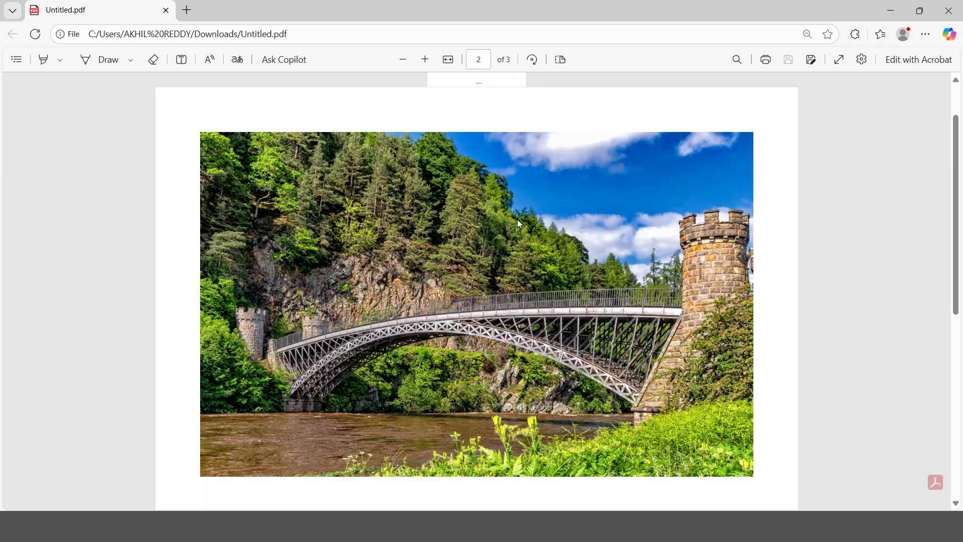
pyautogui.scroll(-7, 491, 248)
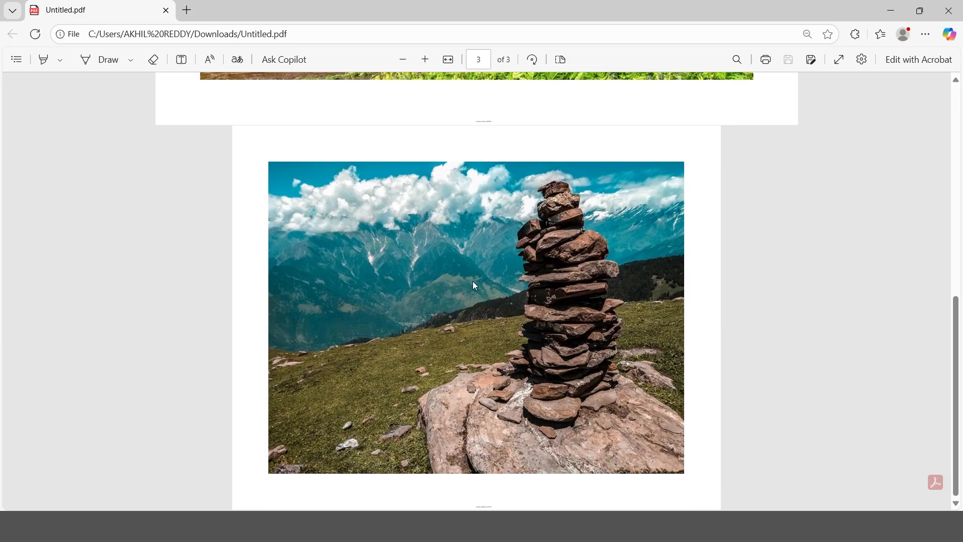
pyautogui.scroll(8, 475, 286)
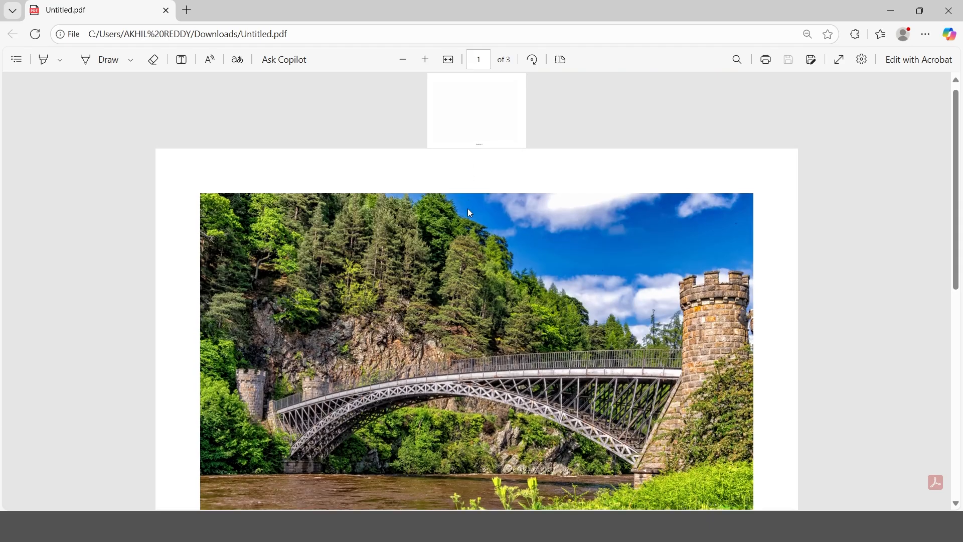
pyautogui.scroll(-5, 479, 233)
pyautogui.scroll(5, 490, 254)
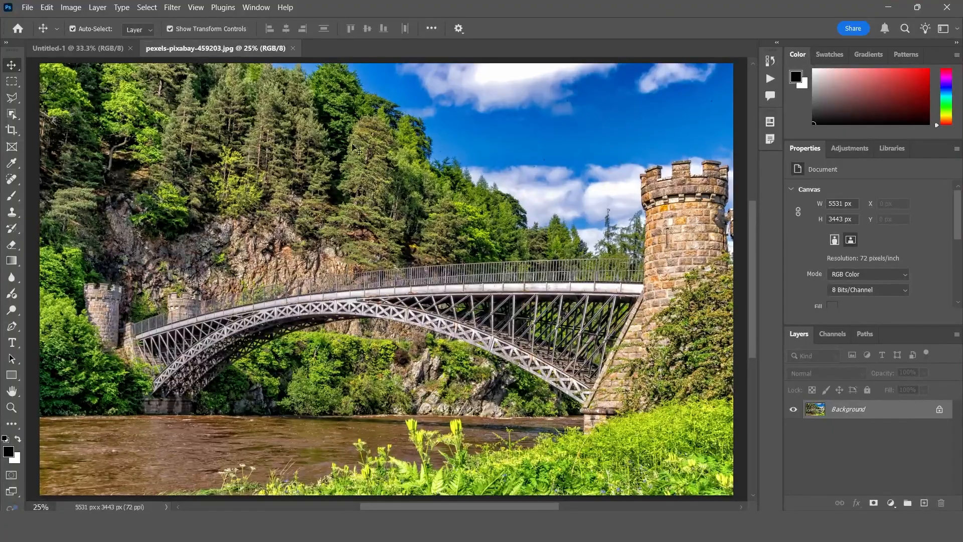
# Set up a PDF Presentation with Presentation output, using the open files plus pexels-rasikraj-1416900.jpg from Downloads as source files.
pyautogui.click(30, 8)
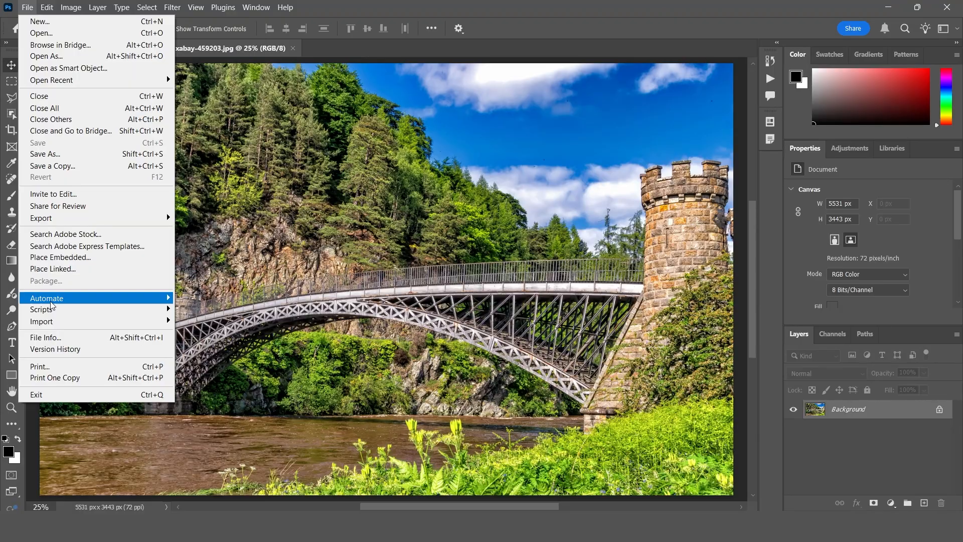
pyautogui.moveTo(150, 298)
pyautogui.click(216, 308)
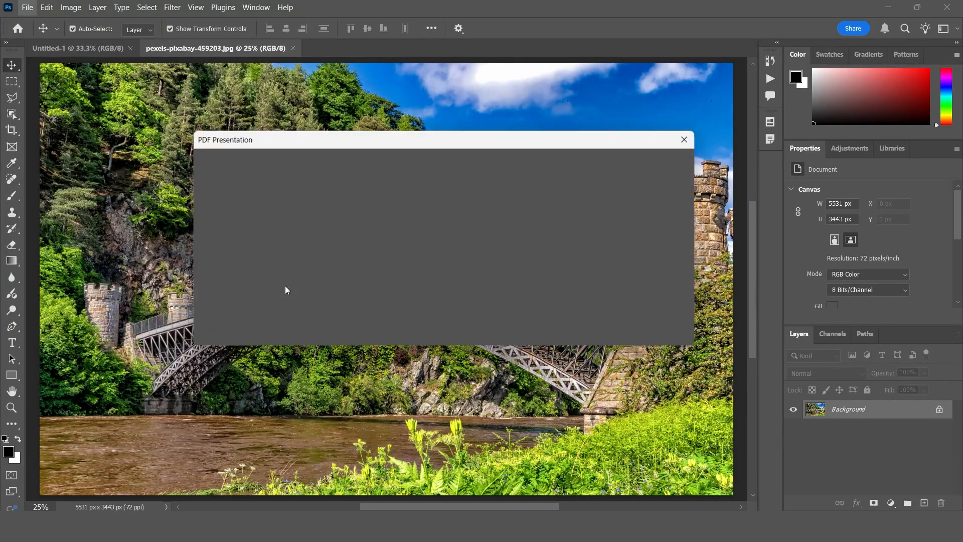
pyautogui.click(606, 173)
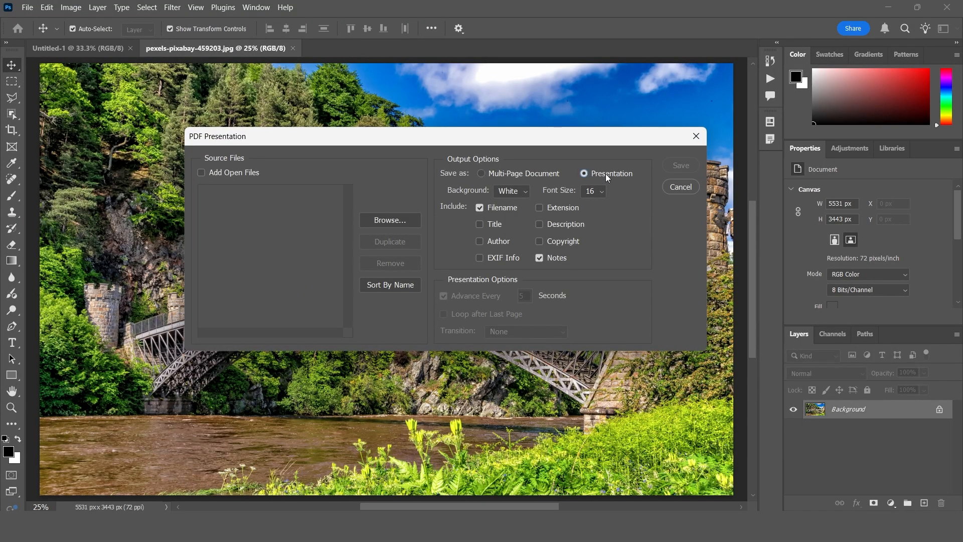
pyautogui.click(201, 172)
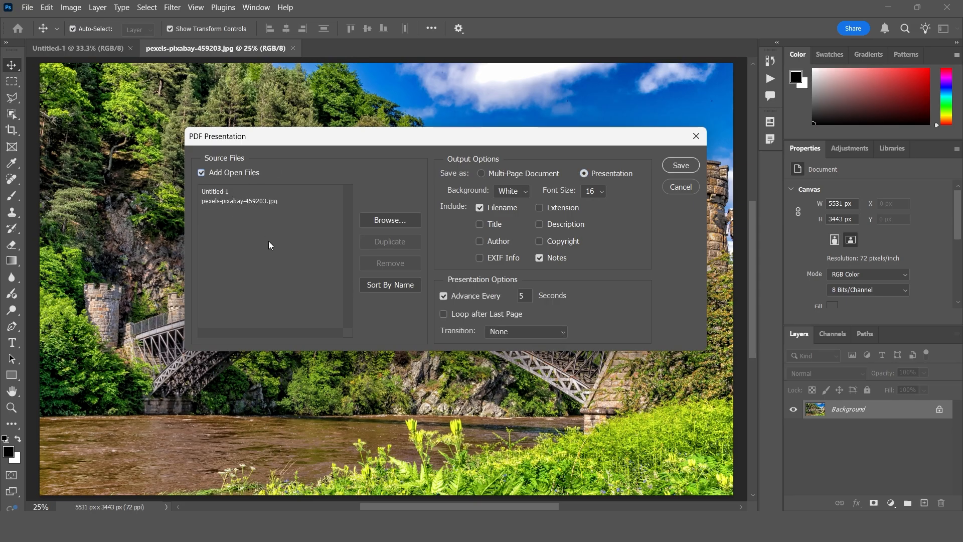
pyautogui.click(389, 219)
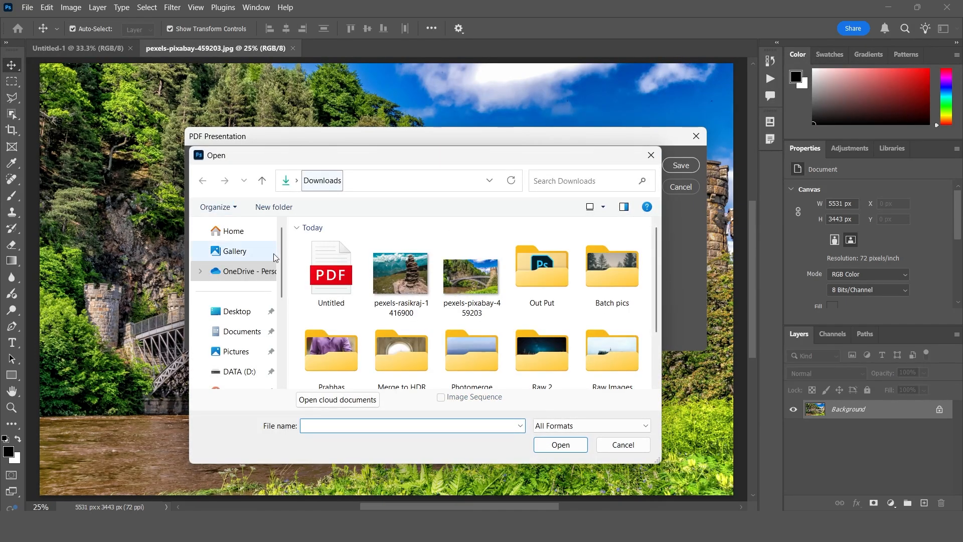
pyautogui.doubleClick(399, 273)
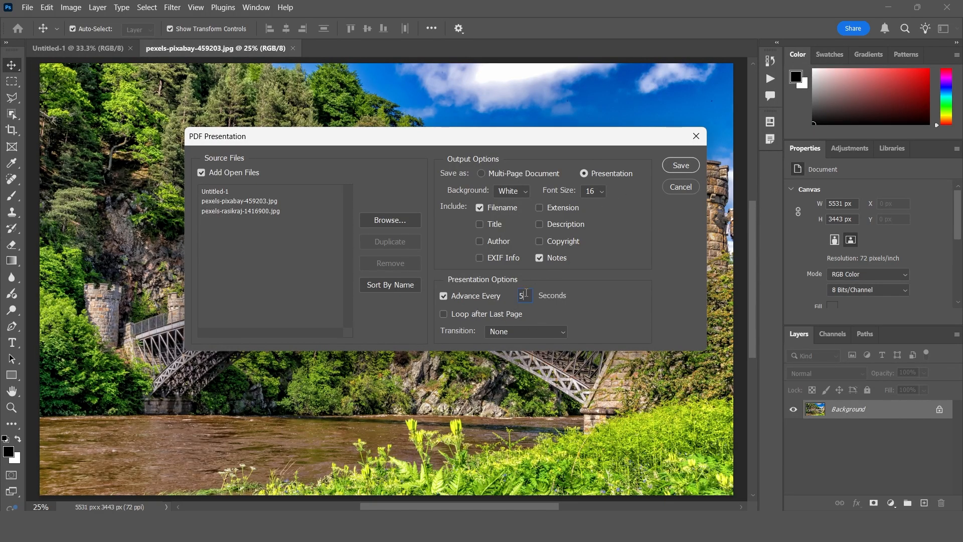
# Set the presentation to advance every 3 seconds with the Push Down transition.
pyautogui.moveTo(525, 295); pyautogui.dragTo(502, 296)
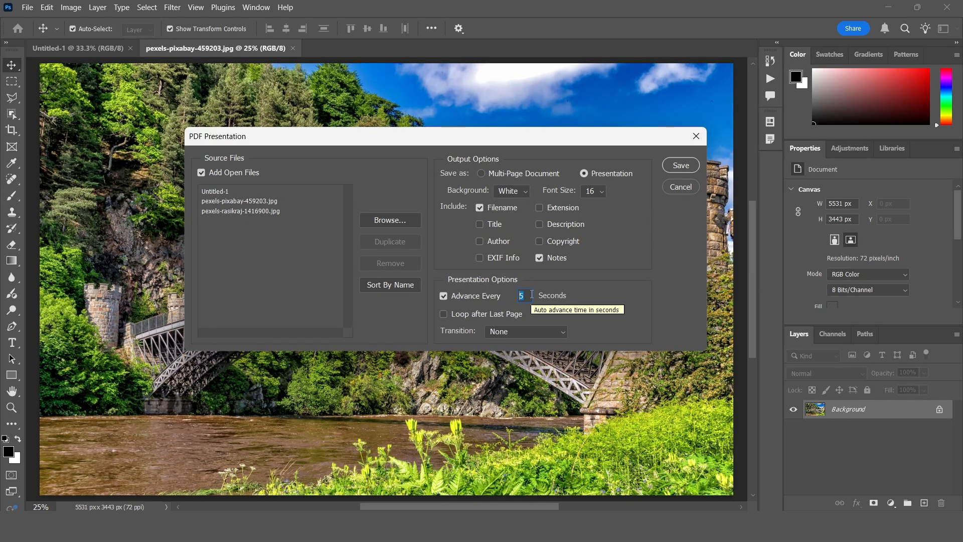
pyautogui.write('3')
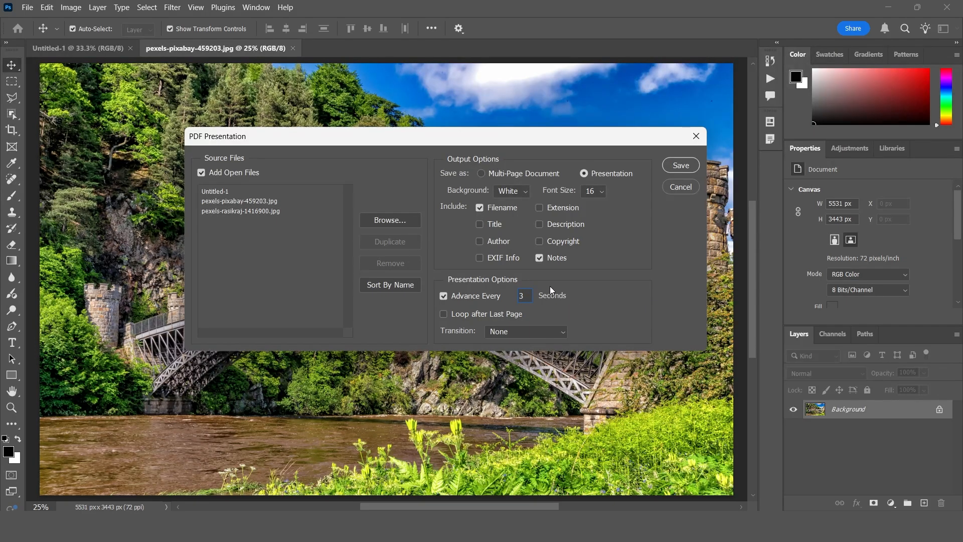
pyautogui.click(508, 332)
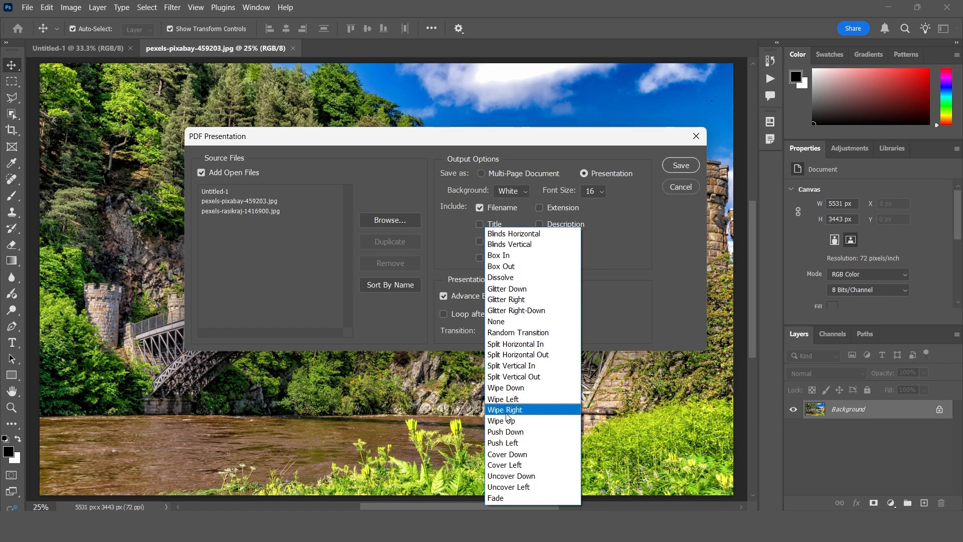
pyautogui.click(532, 431)
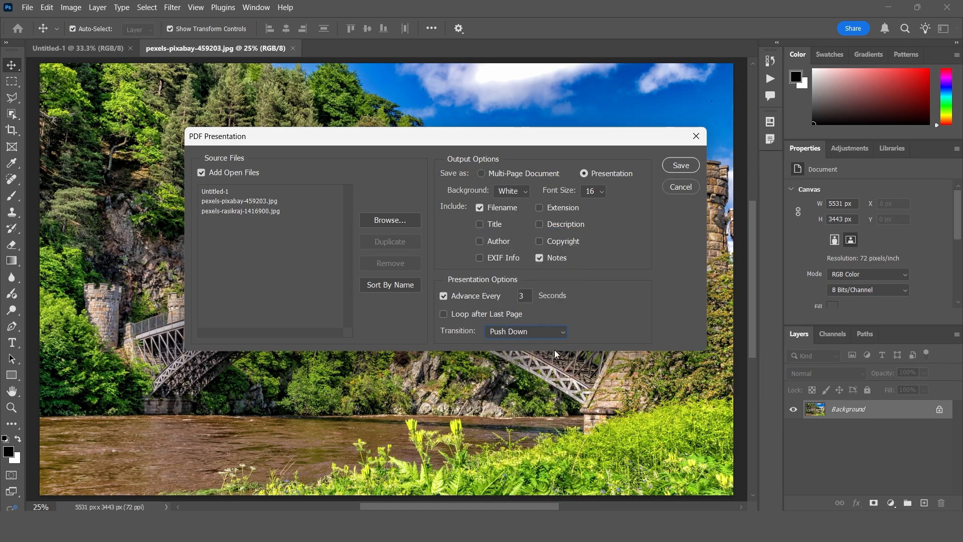
# Save the presentation as Untitled 2 in Downloads with the [High Quality Print] (Modified) PDF preset.
pyautogui.click(681, 165)
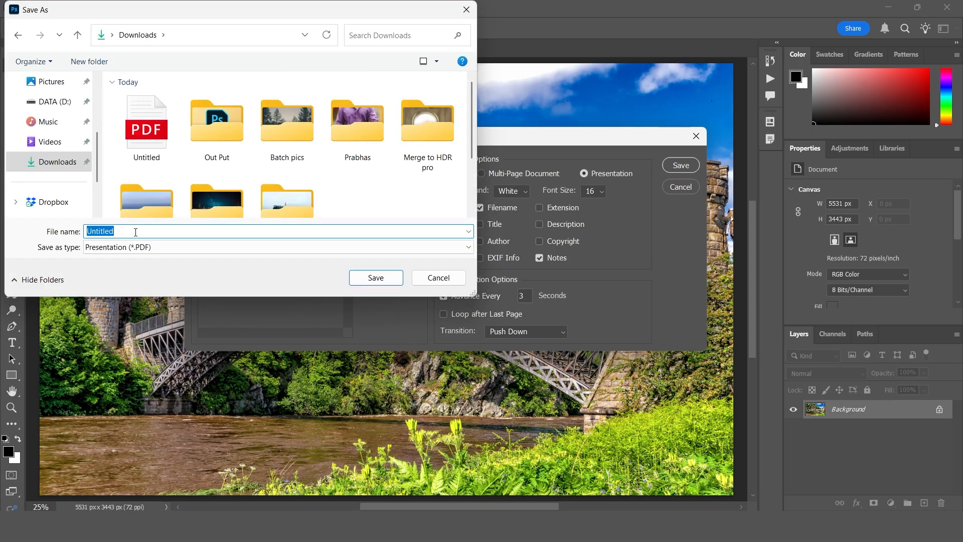
pyautogui.click(135, 232)
pyautogui.write('2')
pyautogui.press('Return')
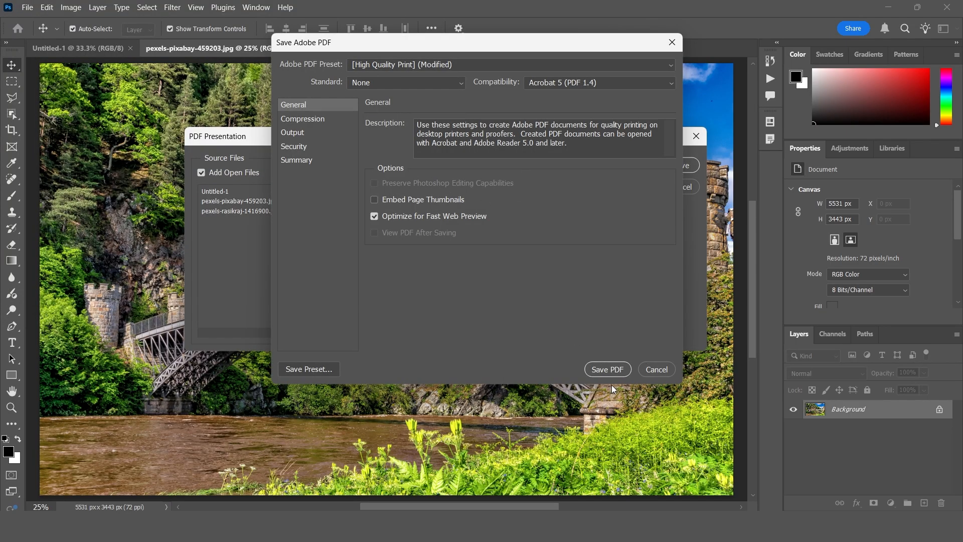
pyautogui.click(612, 370)
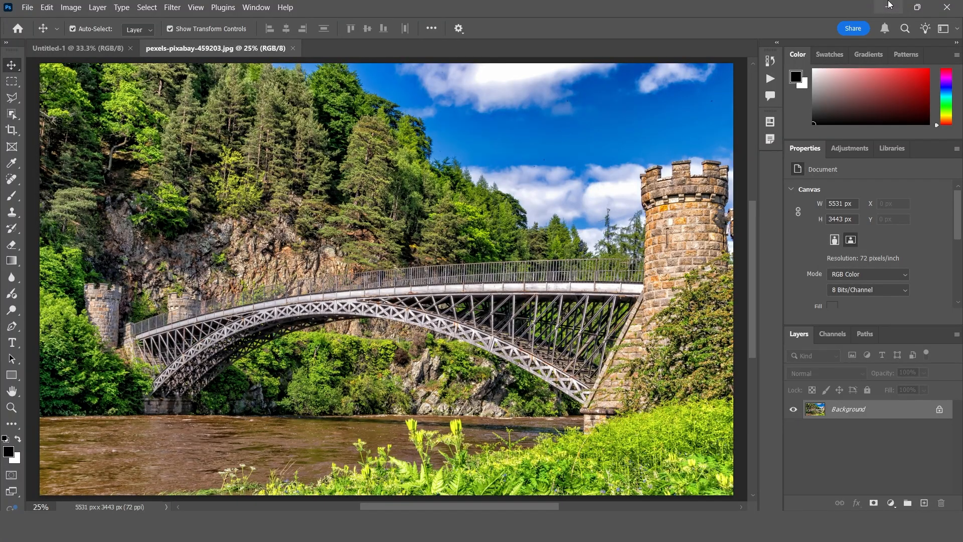
# Open Untitled 2.pdf from Downloads in File Explorer and play it full screen to check the slideshow.
pyautogui.click(889, 6)
pyautogui.click(166, 153)
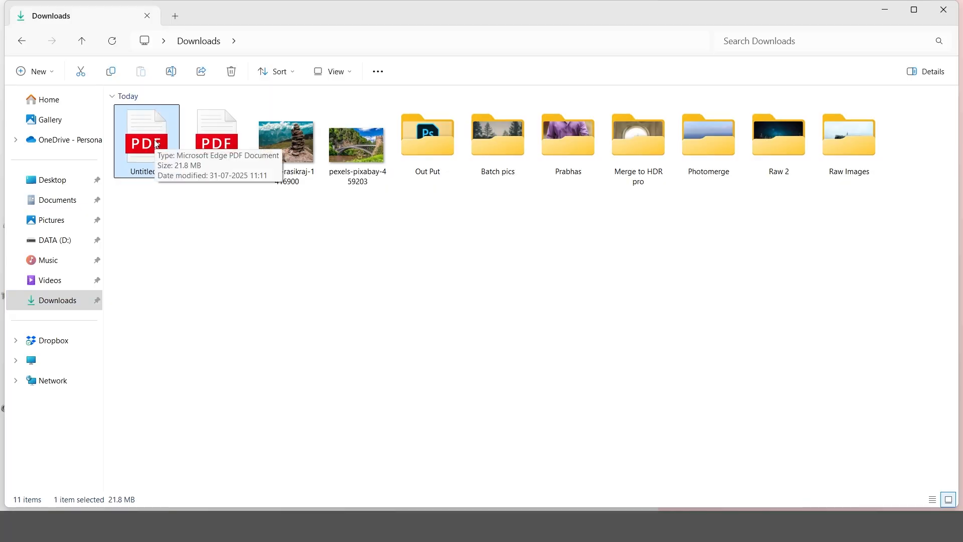
pyautogui.doubleClick(164, 146)
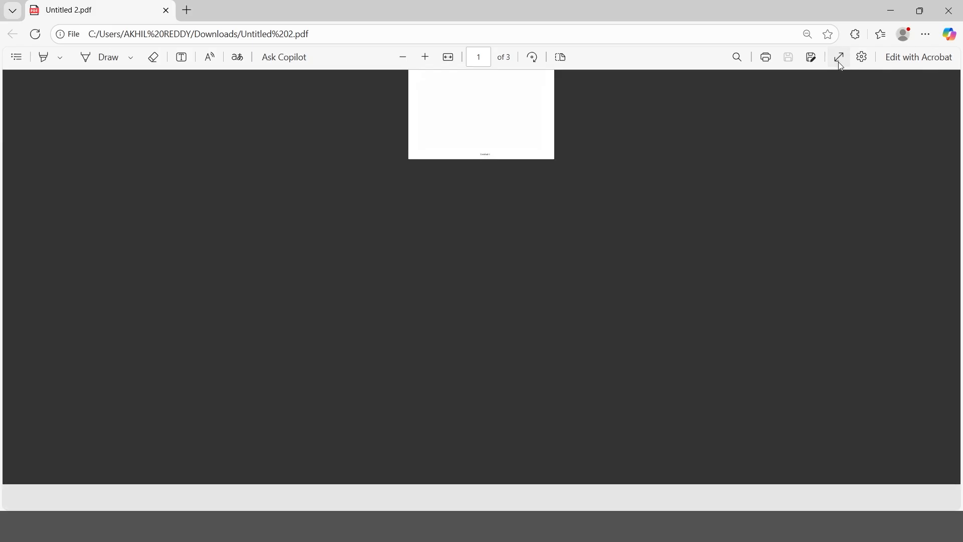
pyautogui.click(840, 59)
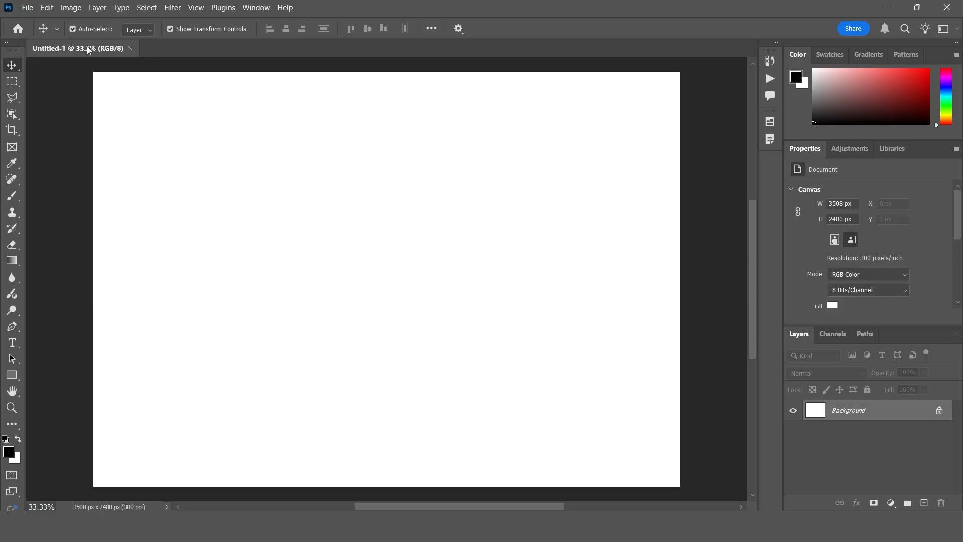
# Start the Create Droplet command and set the droplet to save as Untitled in the Batch pics folder within Downloads.
pyautogui.click(27, 7)
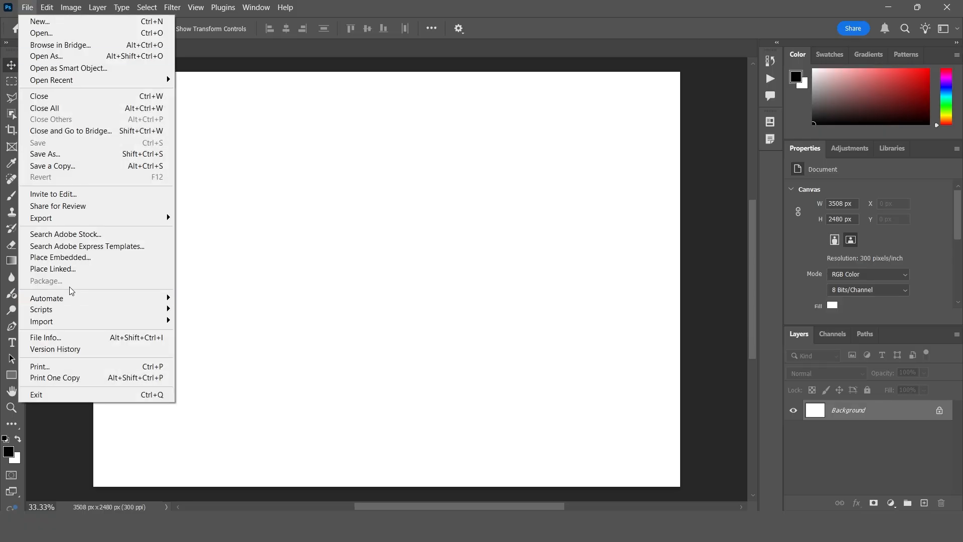
pyautogui.moveTo(71, 299)
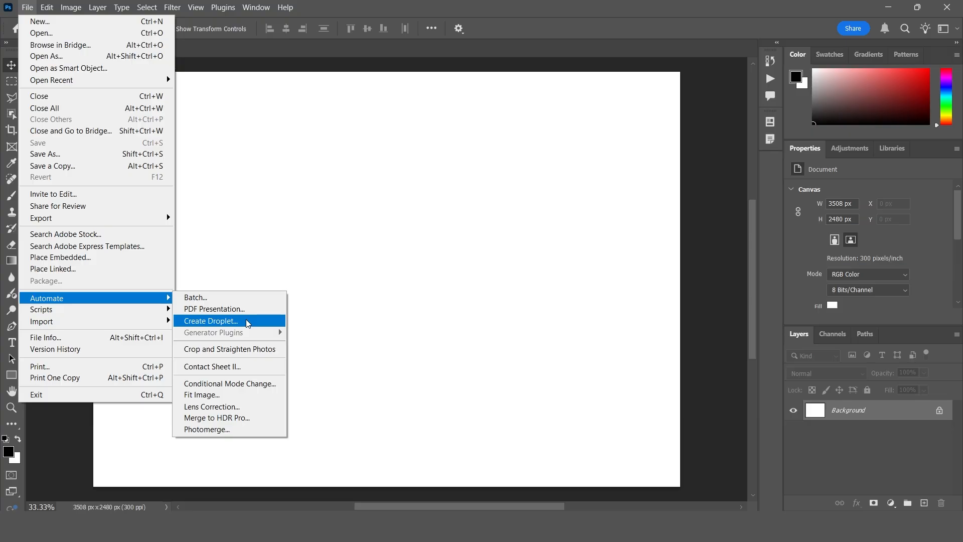
pyautogui.click(248, 321)
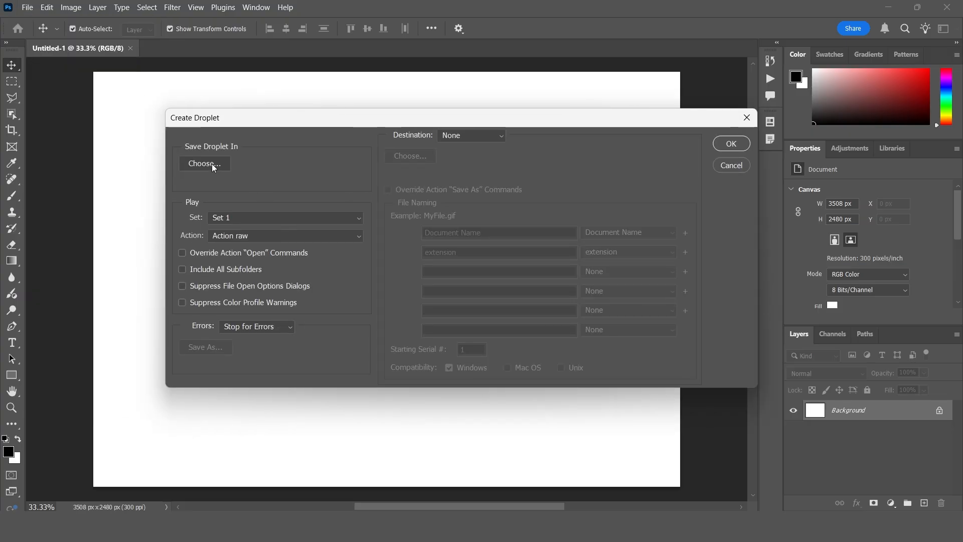
pyautogui.click(213, 165)
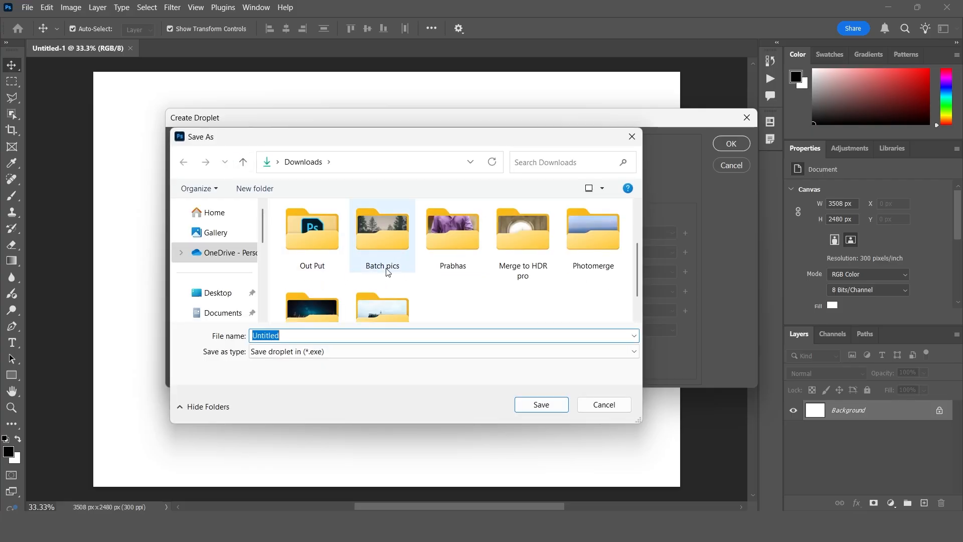
pyautogui.scroll(-2, 449, 272)
pyautogui.scroll(1, 449, 271)
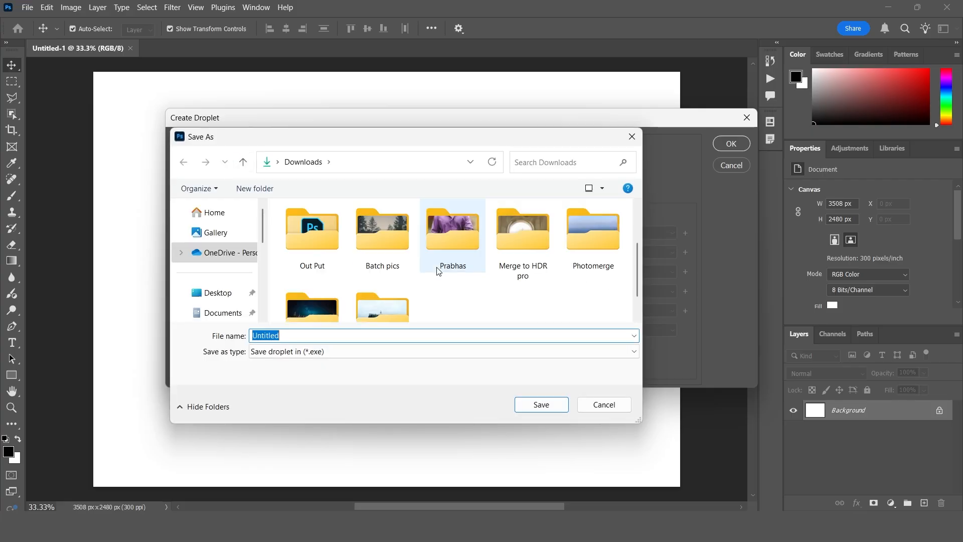
pyautogui.click(389, 249)
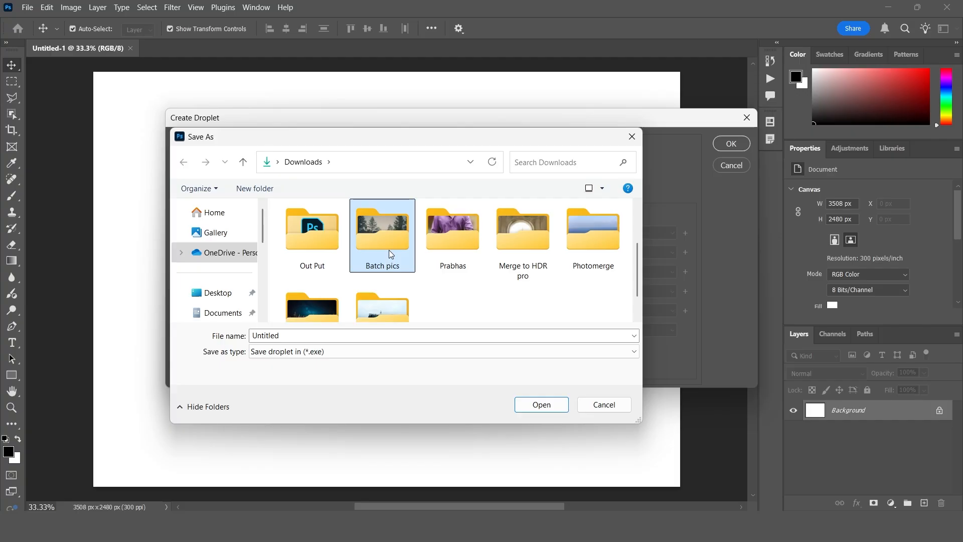
pyautogui.doubleClick(389, 249)
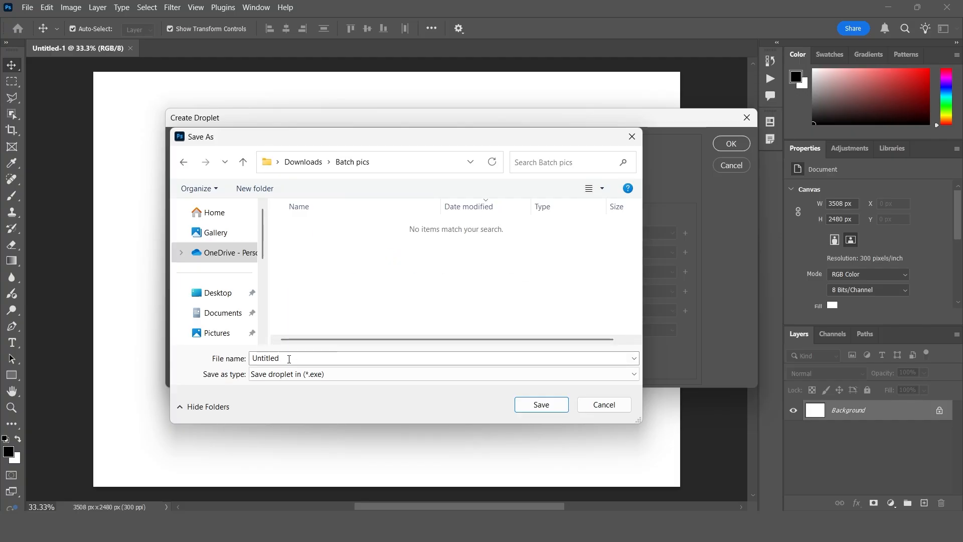
pyautogui.click(541, 404)
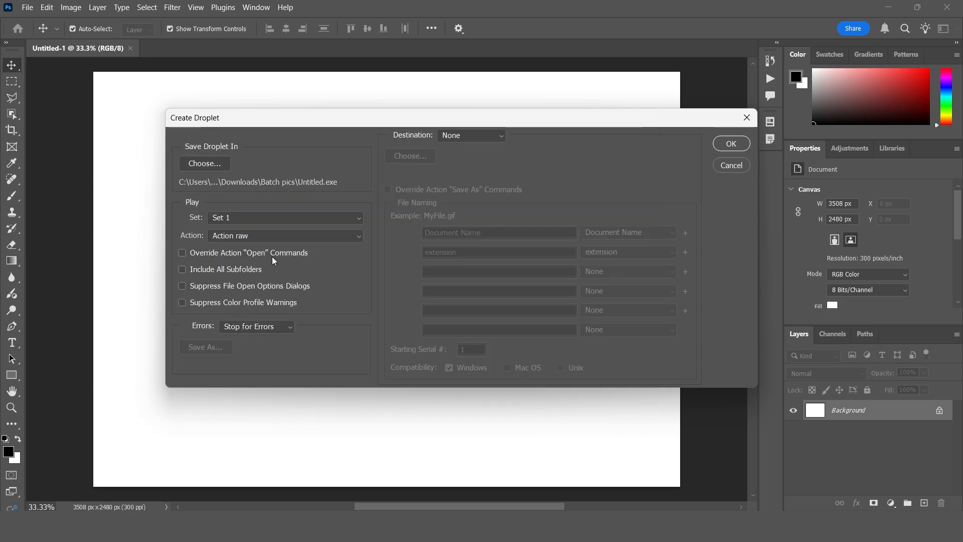
# Set the droplet's destination to the Batch pics folder and create the droplet with Action raw from Set 1.
pyautogui.click(466, 136)
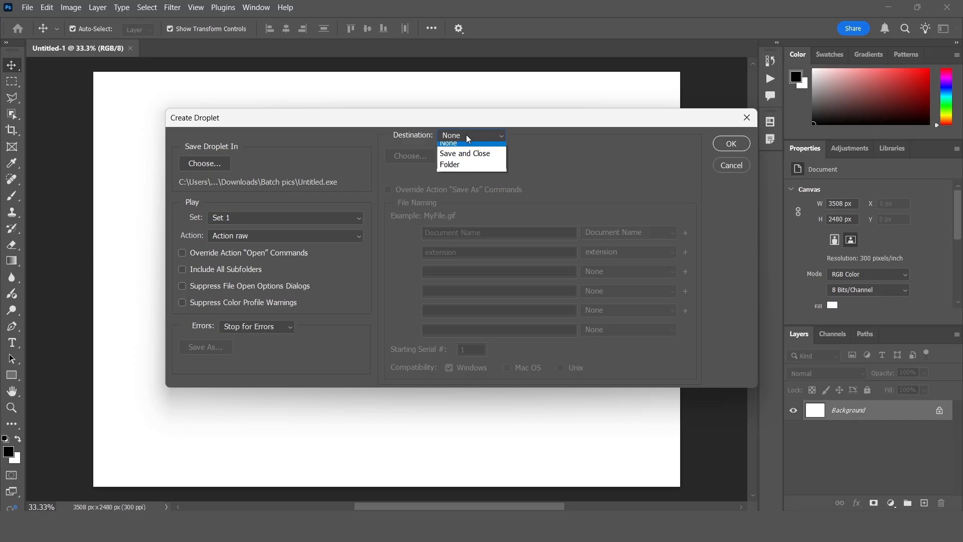
pyautogui.click(459, 167)
pyautogui.click(407, 156)
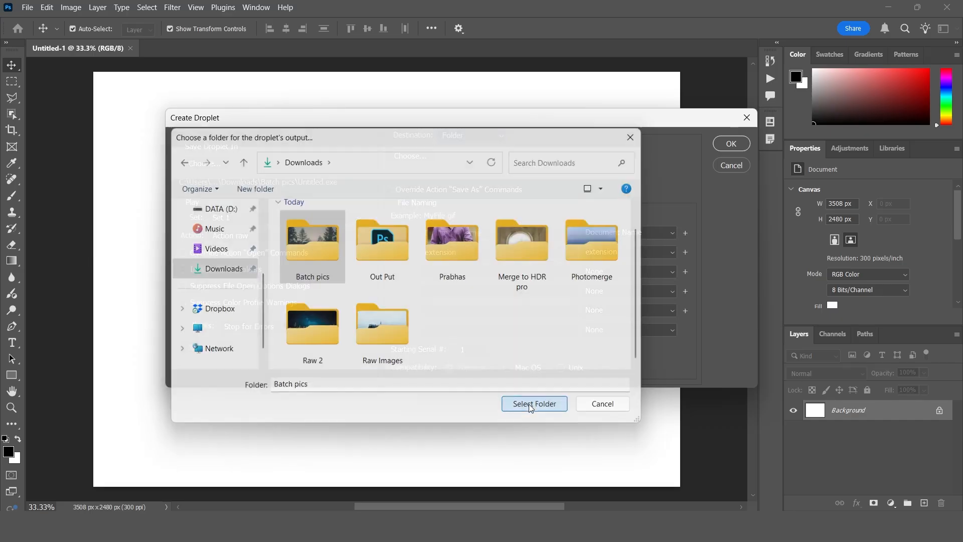
pyautogui.click(531, 405)
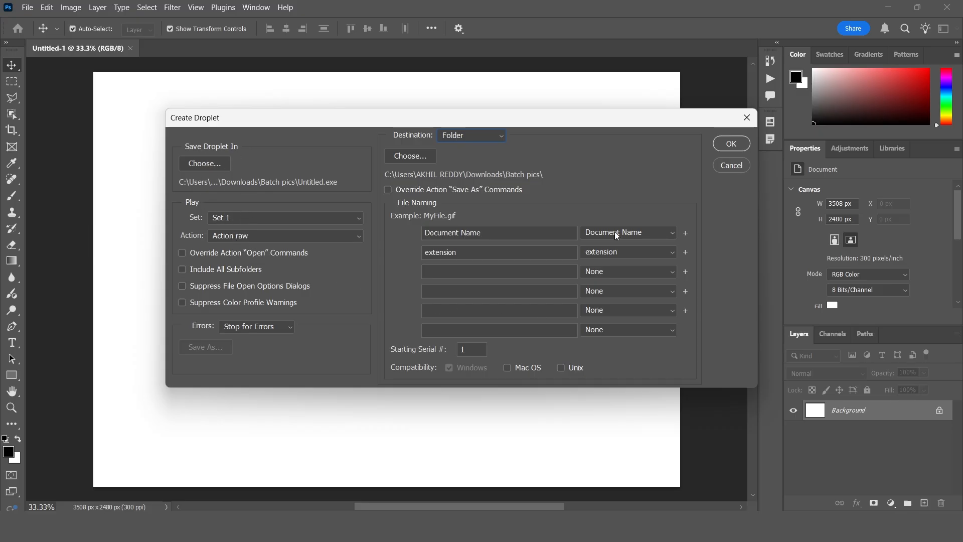
pyautogui.click(731, 144)
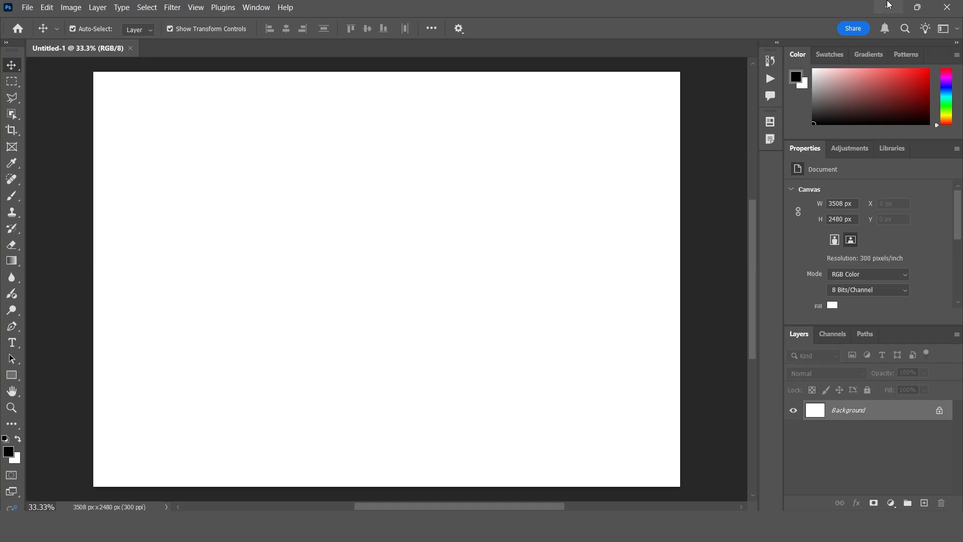
# Switch to File Explorer, open the Batch pics folder and check the properties of the Untitled droplet.
pyautogui.click(888, 7)
pyautogui.doubleClick(434, 155)
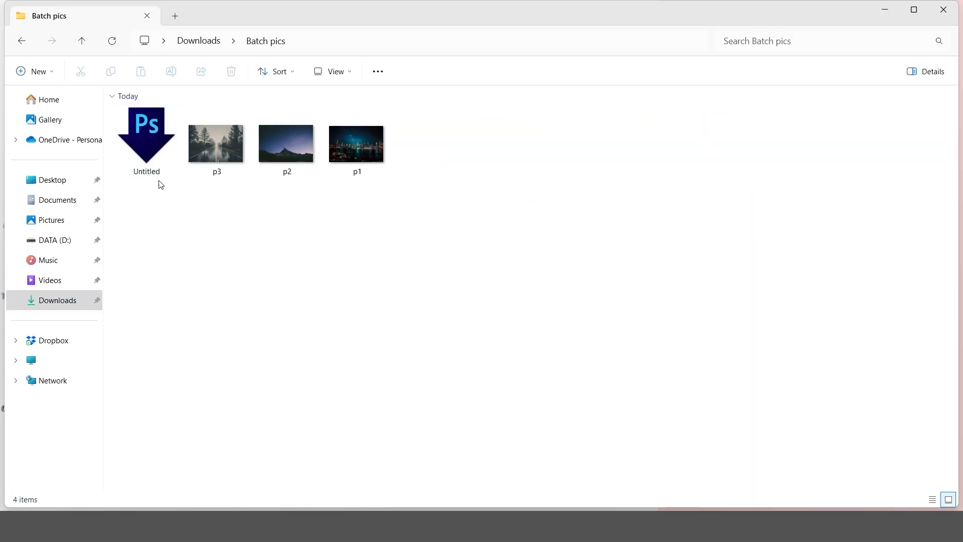
pyautogui.click(150, 176)
pyautogui.rightClick(155, 179)
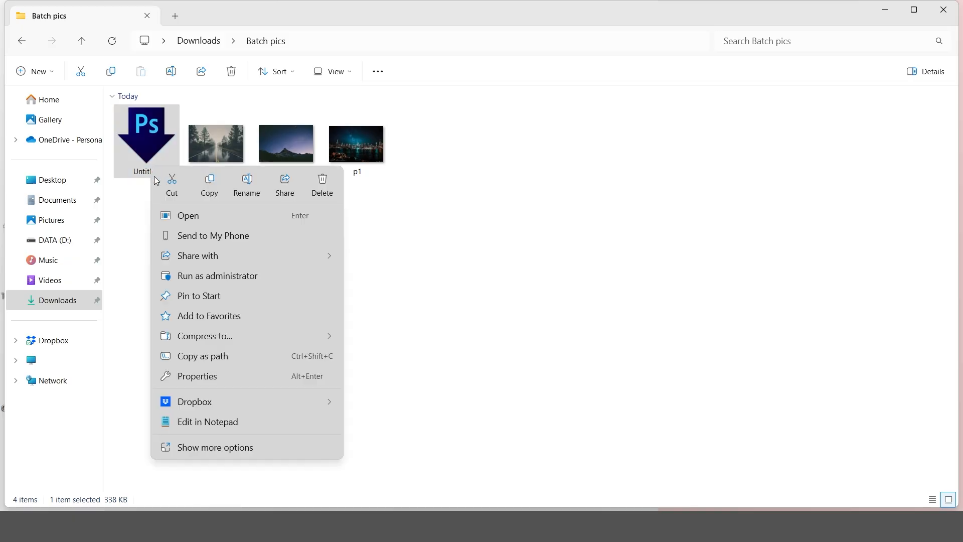
pyautogui.click(206, 380)
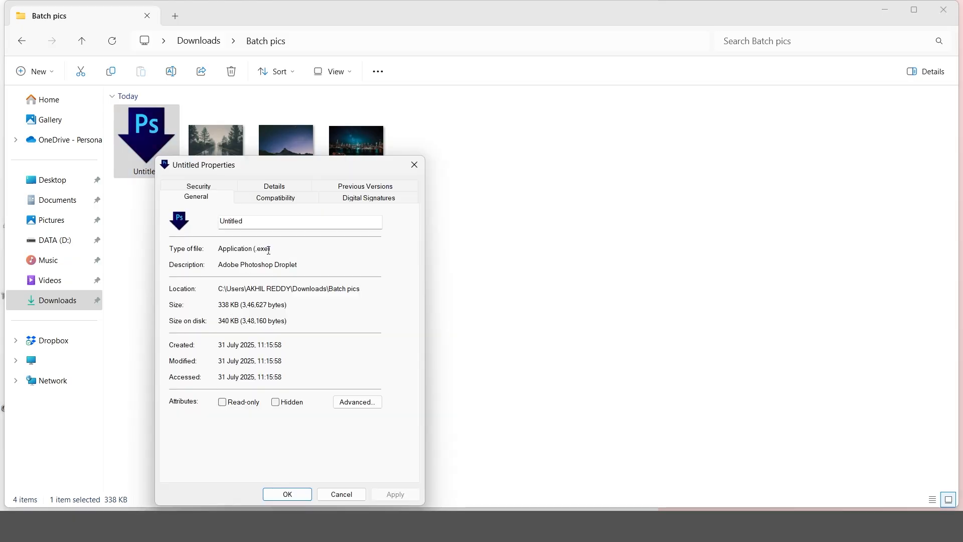
pyautogui.click(414, 164)
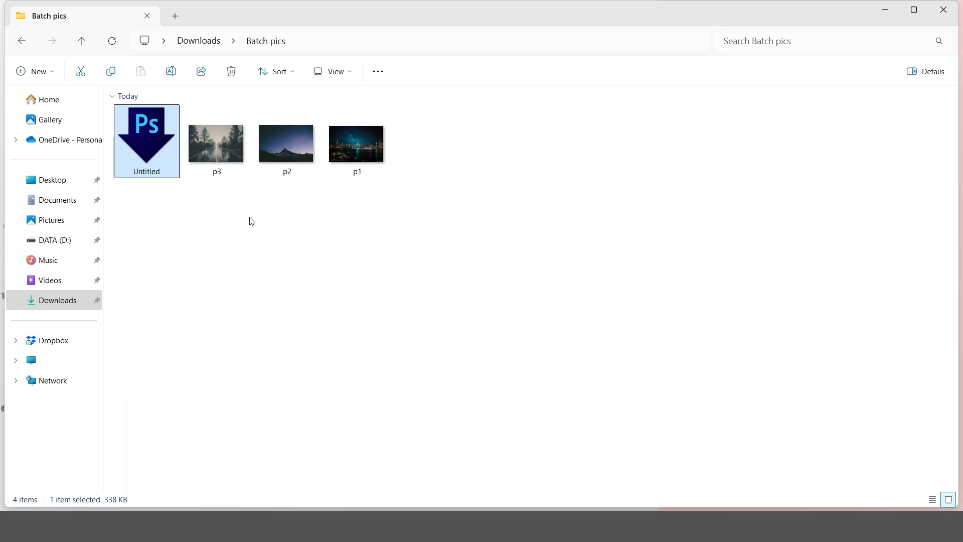
# Run the Untitled droplet on the p3 image and save the processed result as p4 in Photoshop format in Batch pics.
pyautogui.click(230, 163)
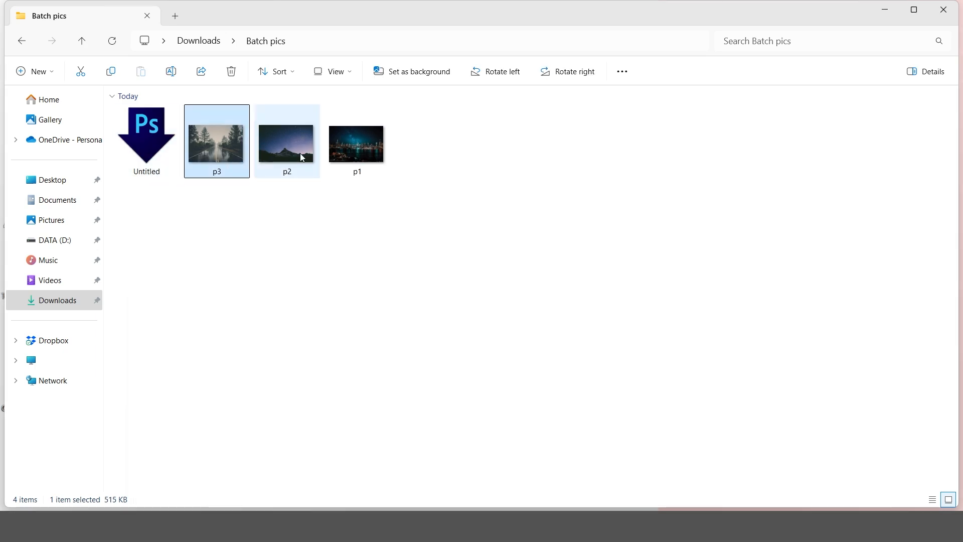
pyautogui.click(148, 158)
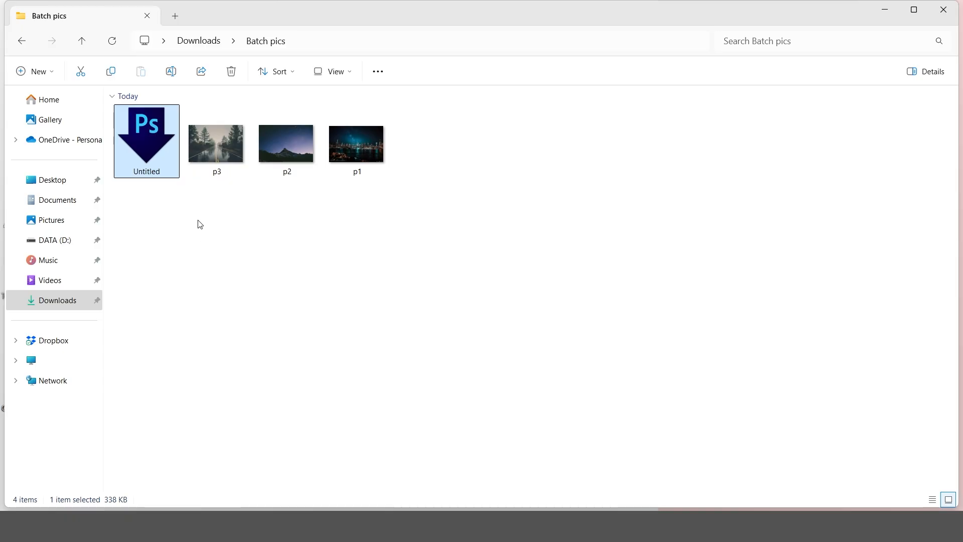
pyautogui.click(197, 155)
pyautogui.moveTo(221, 133); pyautogui.dragTo(149, 146)
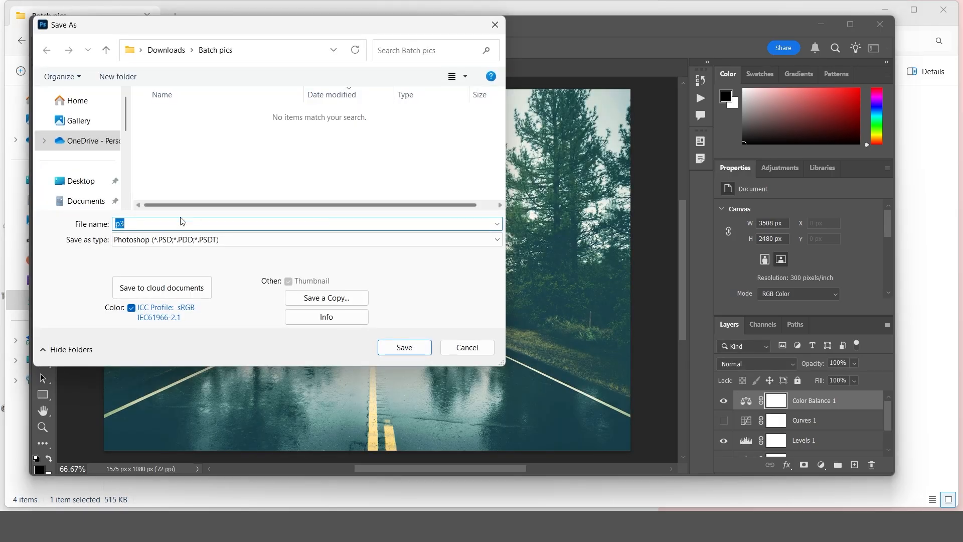
pyautogui.click(152, 222)
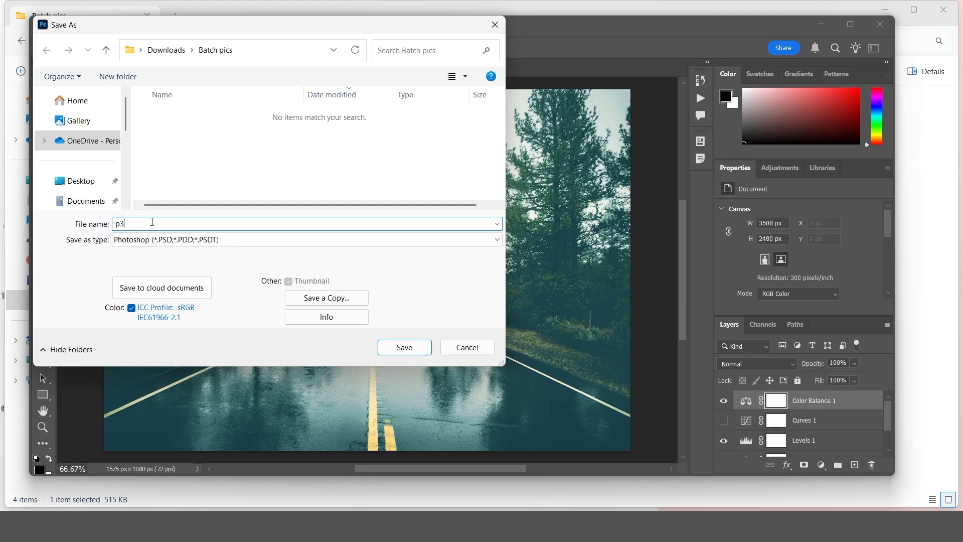
pyautogui.press('BackSpace')
pyautogui.write('4')
pyautogui.click(404, 347)
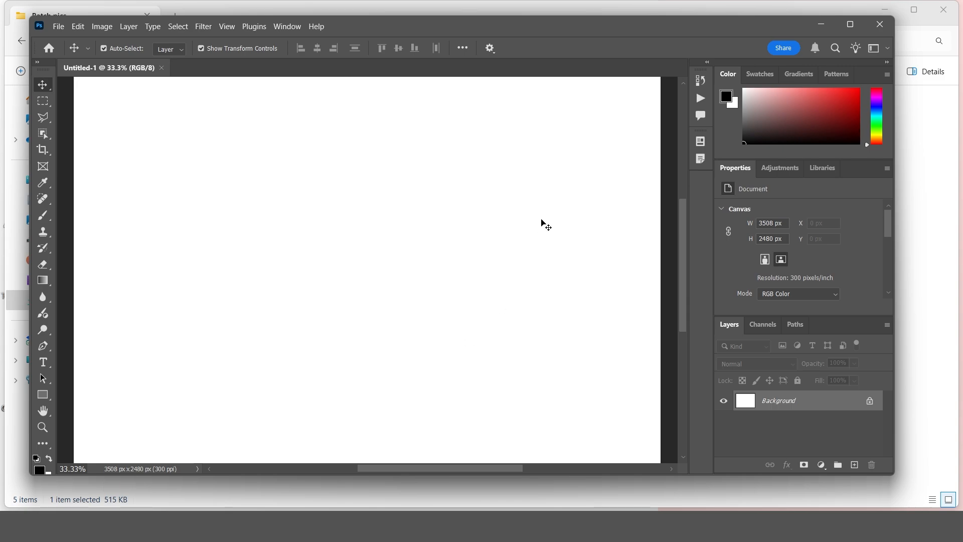
# Open the p4 file from the Batch pics folder in Photoshop and review its adjustment layers.
pyautogui.click(820, 29)
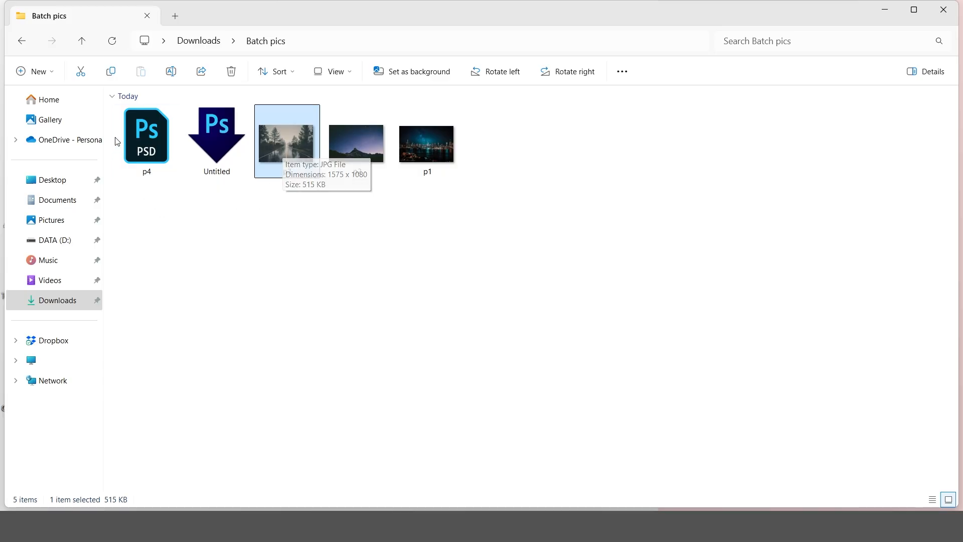
pyautogui.doubleClick(148, 150)
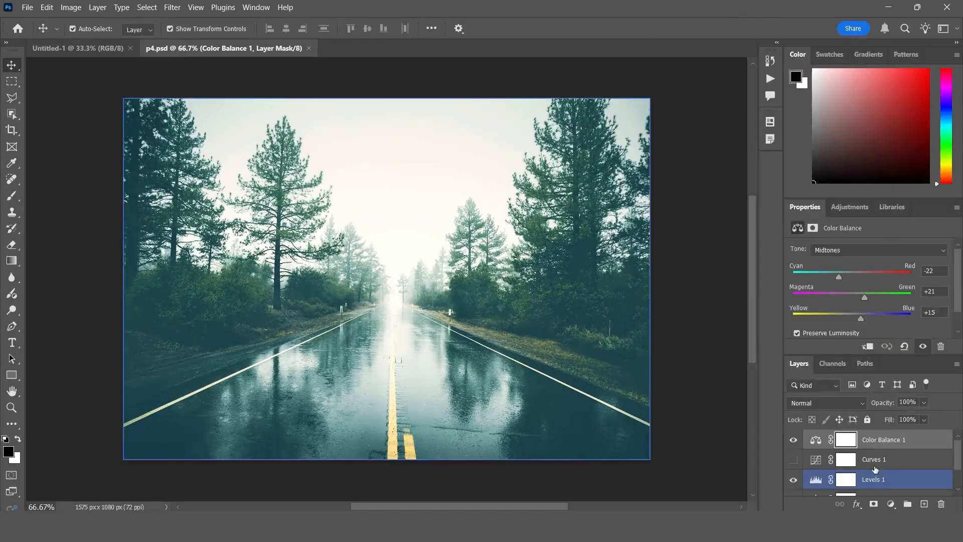
pyautogui.scroll(-3, 875, 451)
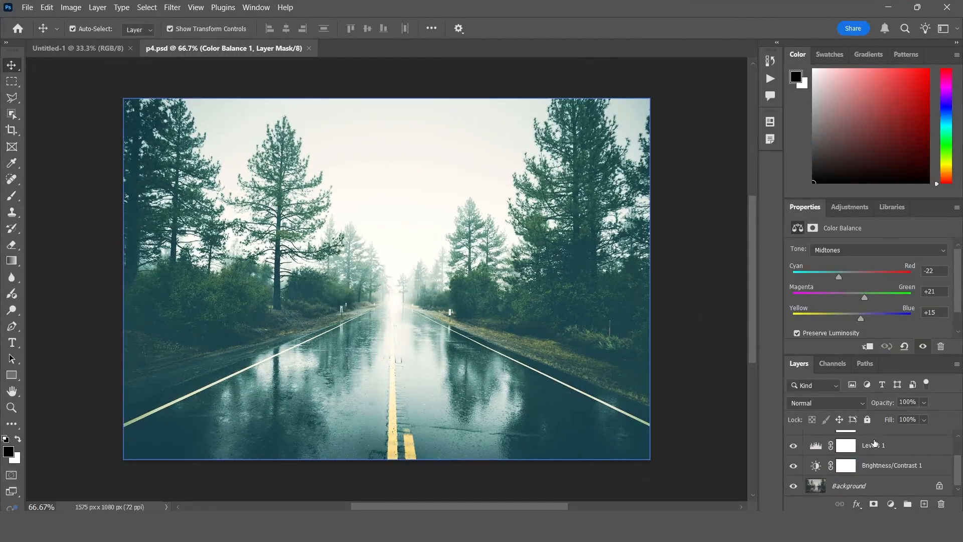
pyautogui.scroll(3, 866, 466)
pyautogui.scroll(-3, 865, 467)
pyautogui.scroll(3, 865, 467)
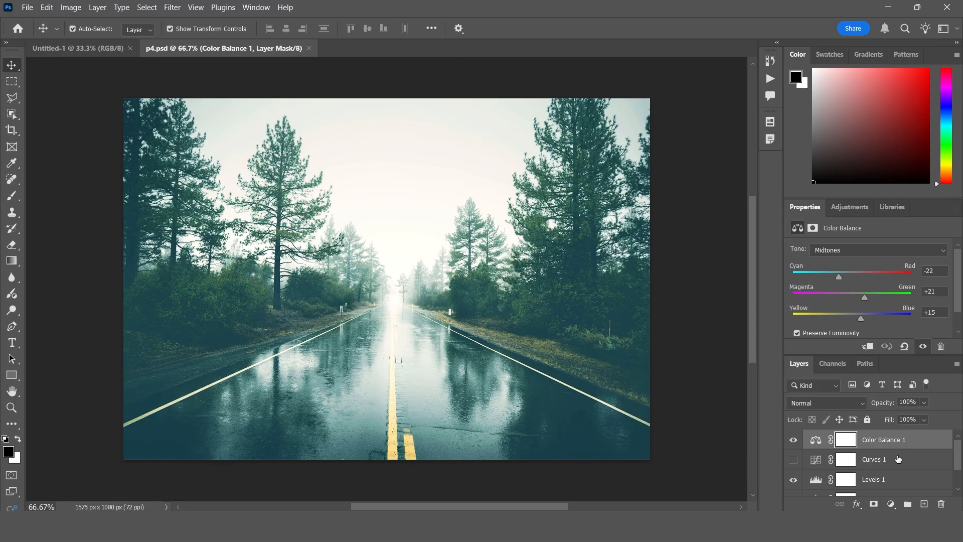
pyautogui.scroll(-3, 895, 466)
pyautogui.scroll(3, 896, 468)
# Group the adjustment layers of p4.psd and toggle the group's visibility to compare the image before and after.
pyautogui.hotkey('ctrl', 'g')
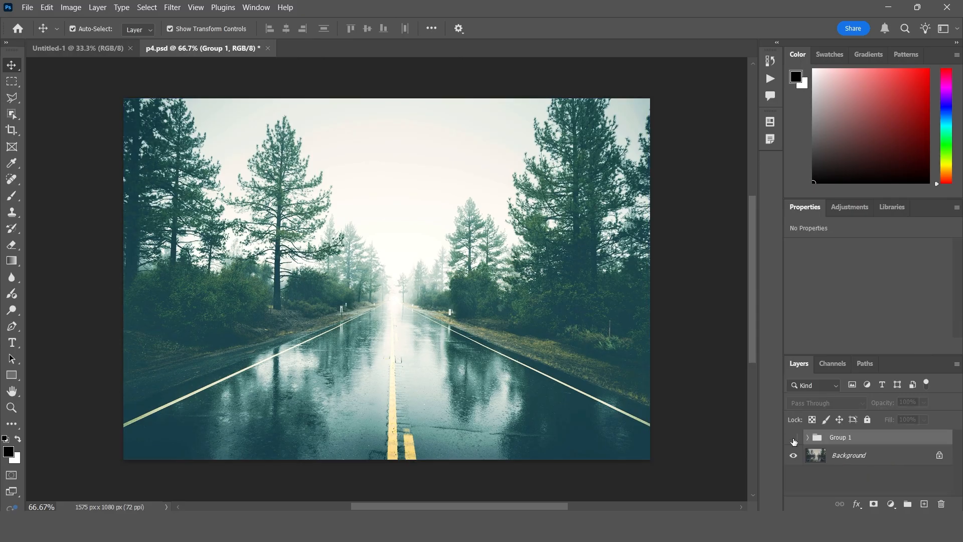
pyautogui.click(793, 438)
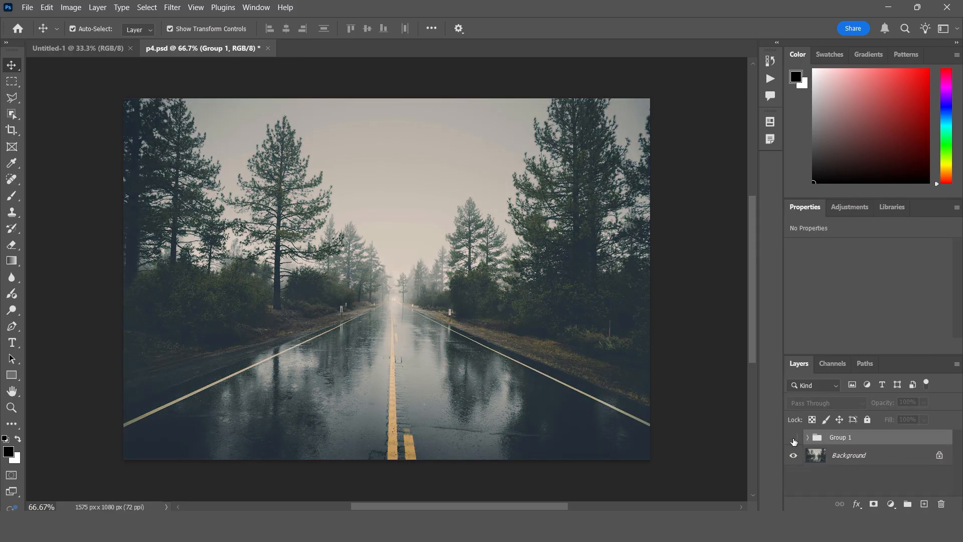
pyautogui.click(793, 437)
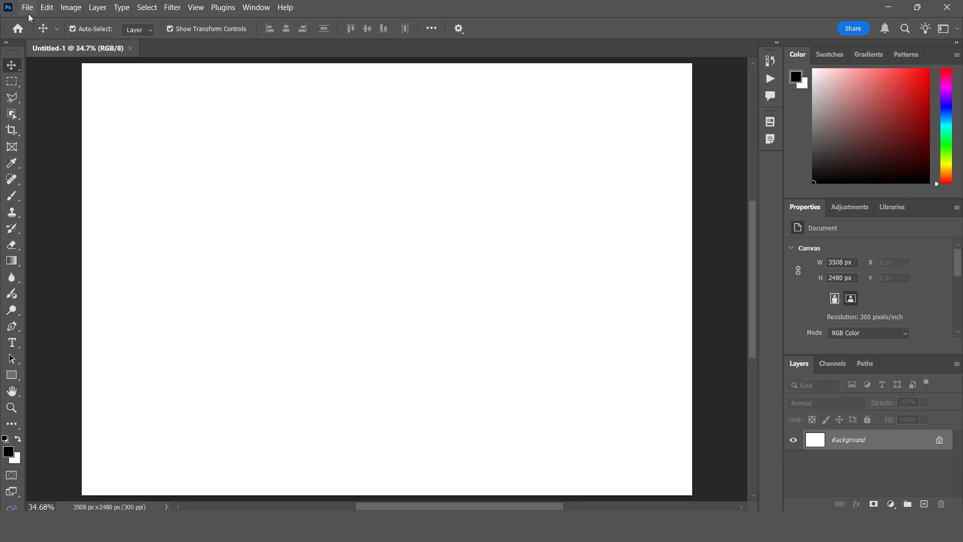
# Split the three logos in Untitled.jpg into separate documents with Crop and Straighten Photos.
pyautogui.click(27, 7)
pyautogui.moveTo(81, 298)
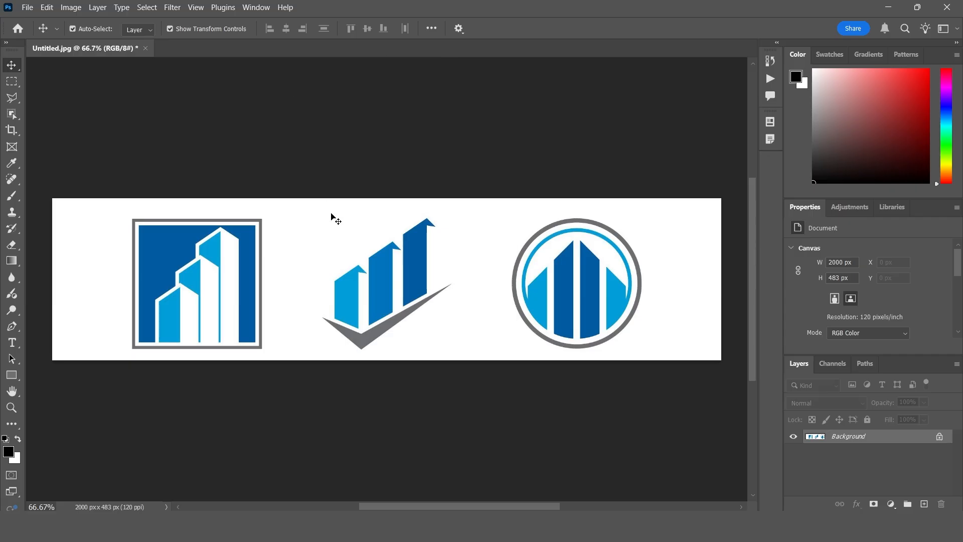
pyautogui.click(27, 7)
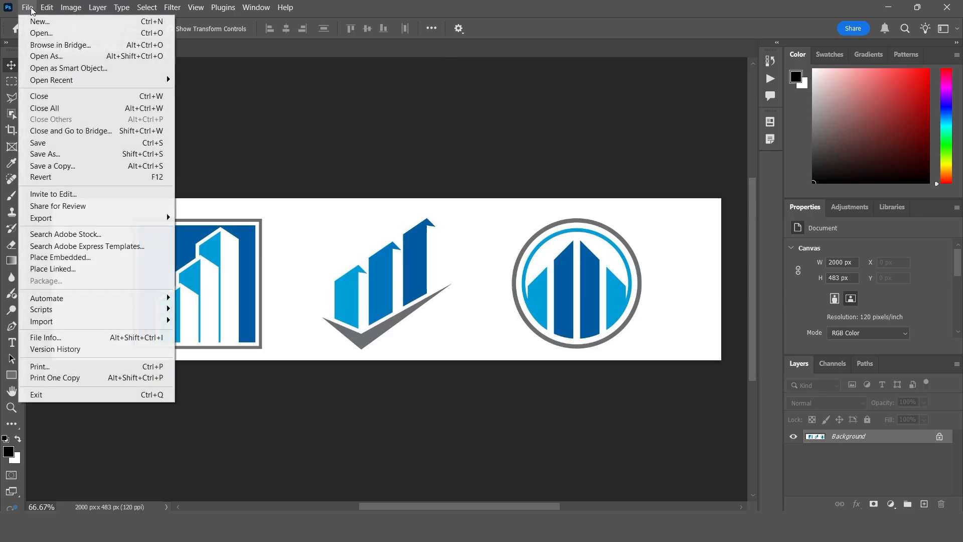
pyautogui.moveTo(69, 298)
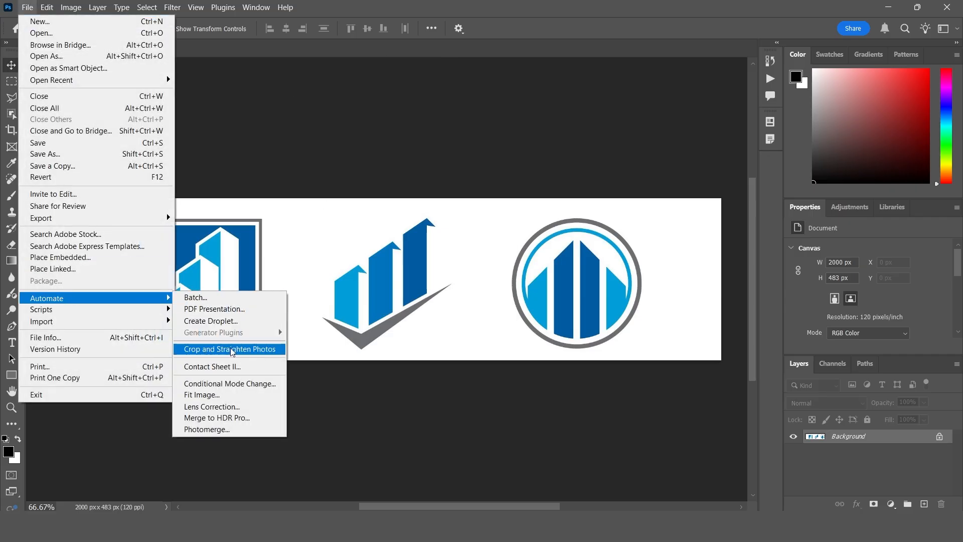
pyautogui.click(267, 352)
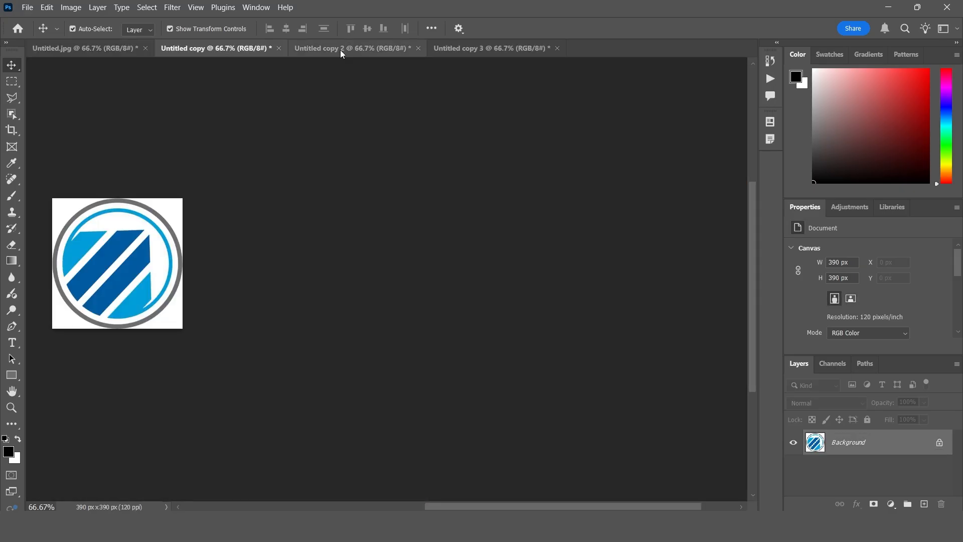
# Examine the three cropped logo documents and compare each with its original in Untitled.jpg.
pyautogui.click(340, 50)
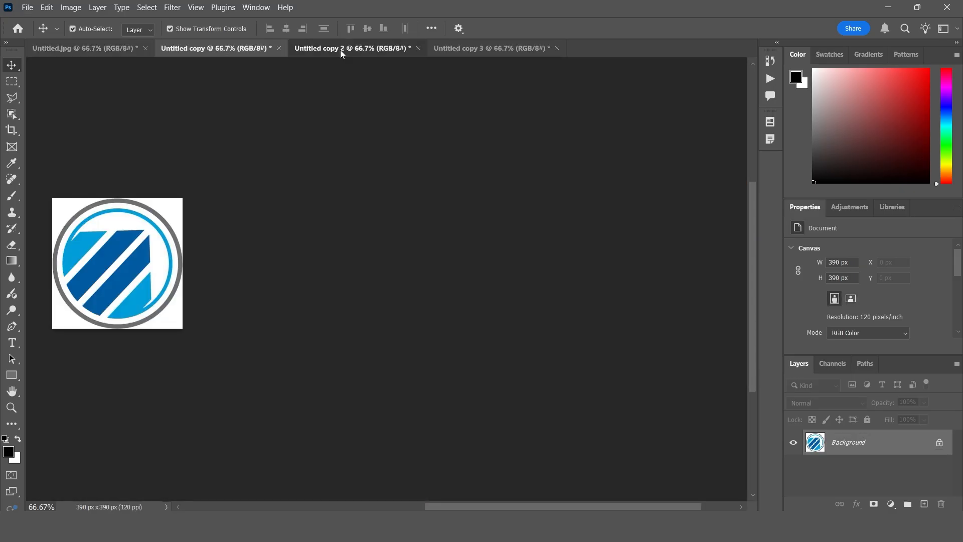
pyautogui.click(471, 49)
pyautogui.click(401, 50)
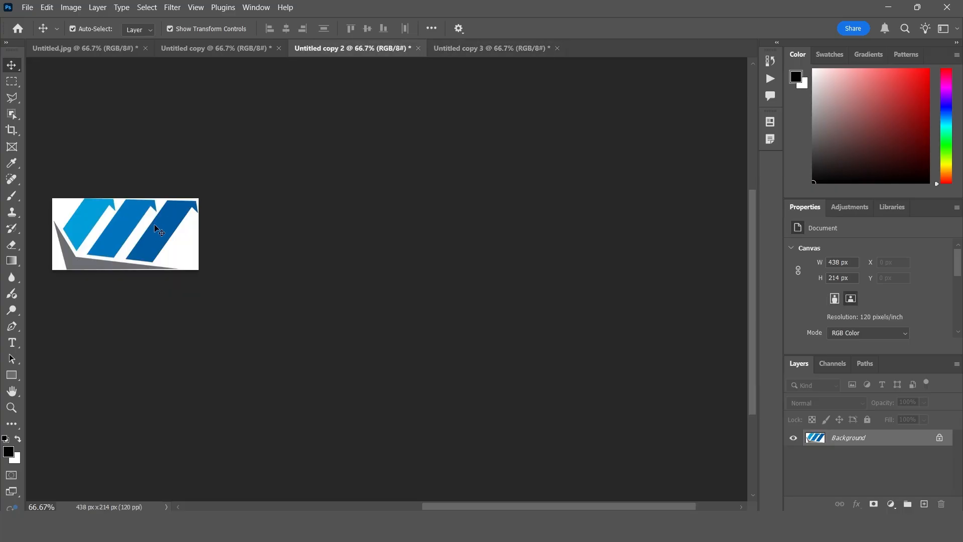
pyautogui.click(95, 50)
pyautogui.click(111, 50)
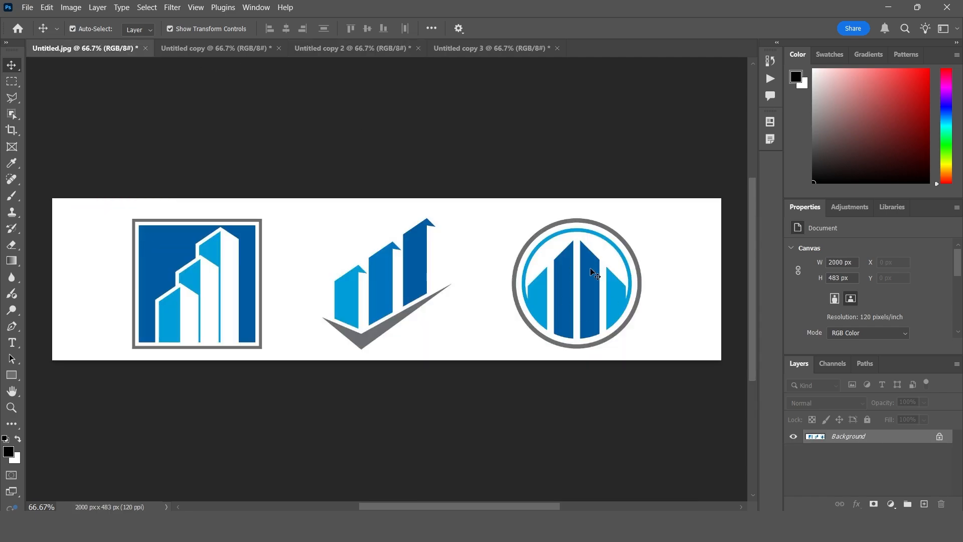
pyautogui.click(236, 49)
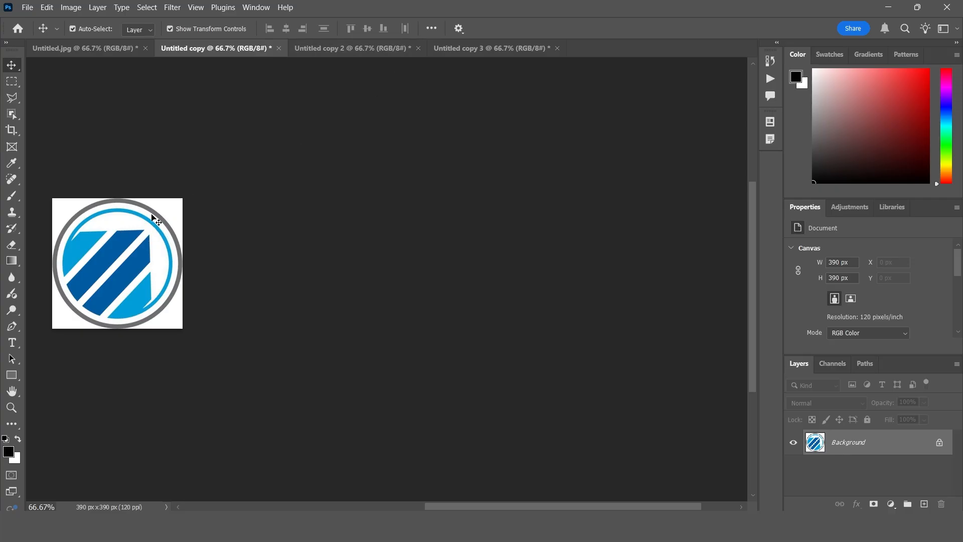
pyautogui.click(94, 50)
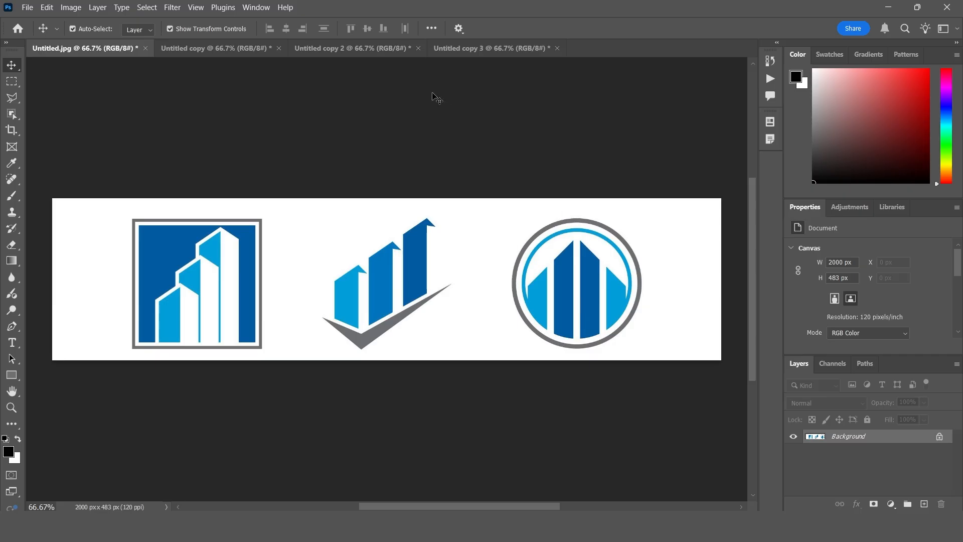
pyautogui.click(233, 49)
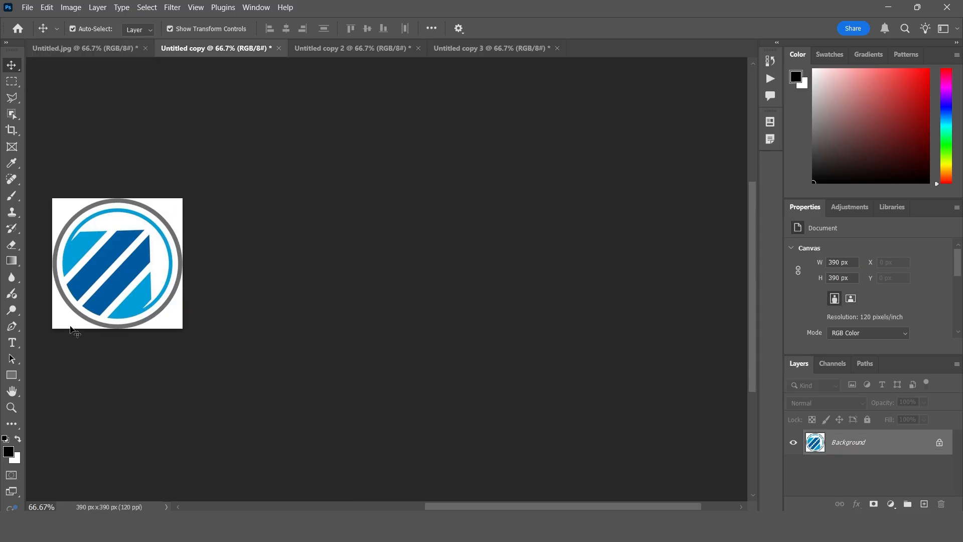
pyautogui.click(362, 48)
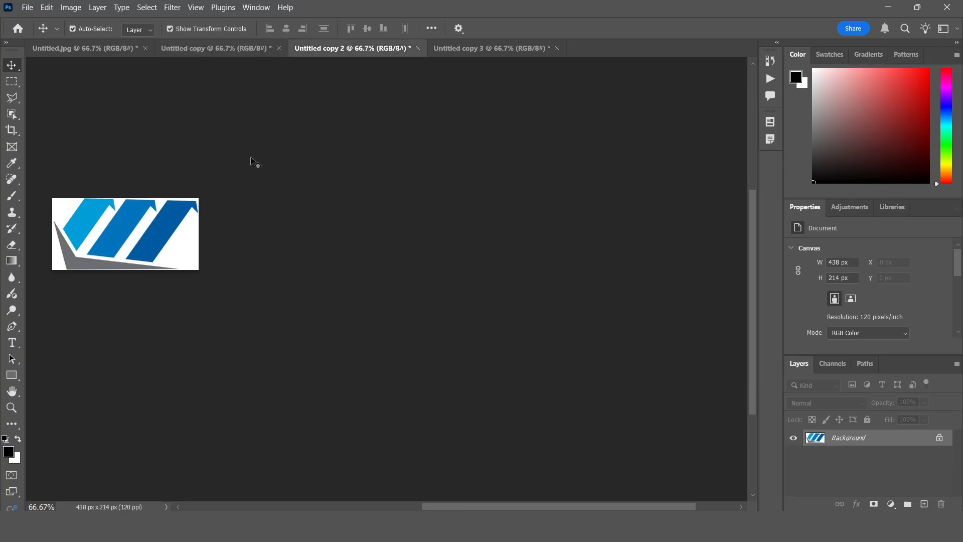
pyautogui.click(485, 48)
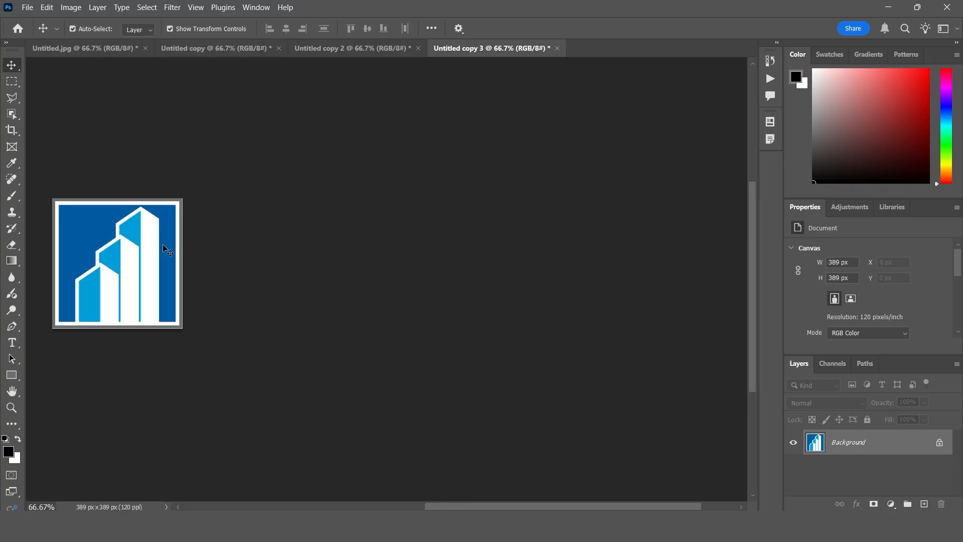
pyautogui.click(95, 44)
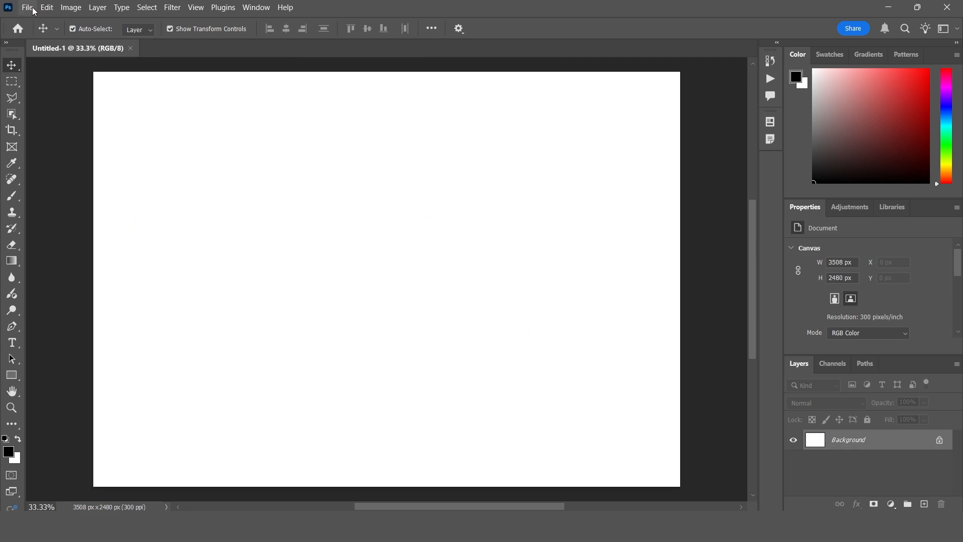
# Start the Contact Sheet II command and set its source images to the Prabhas folder within Downloads.
pyautogui.click(27, 7)
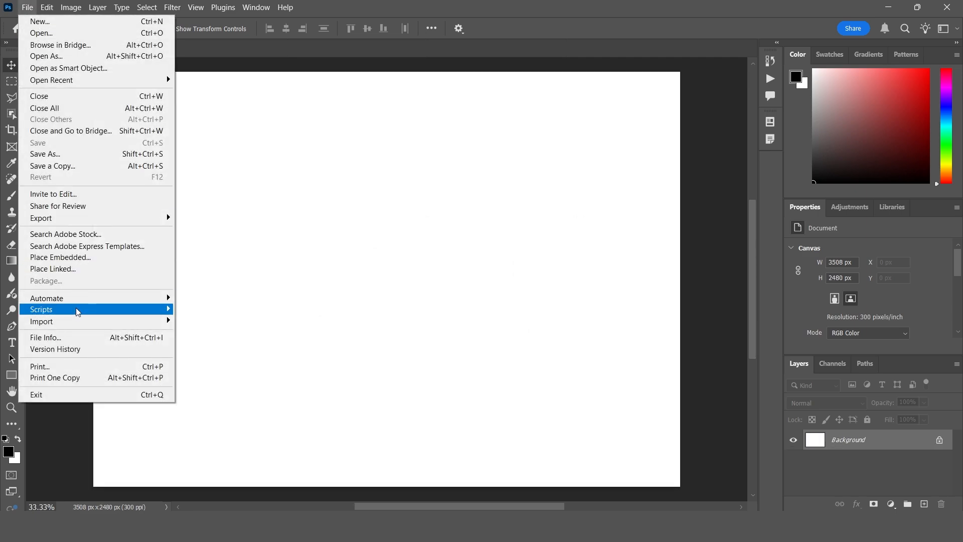
pyautogui.moveTo(80, 298)
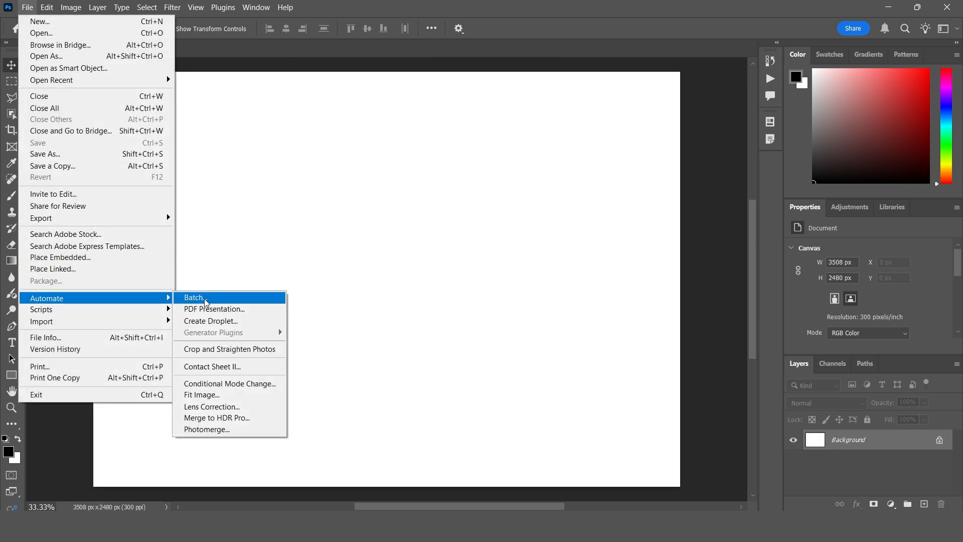
pyautogui.click(255, 366)
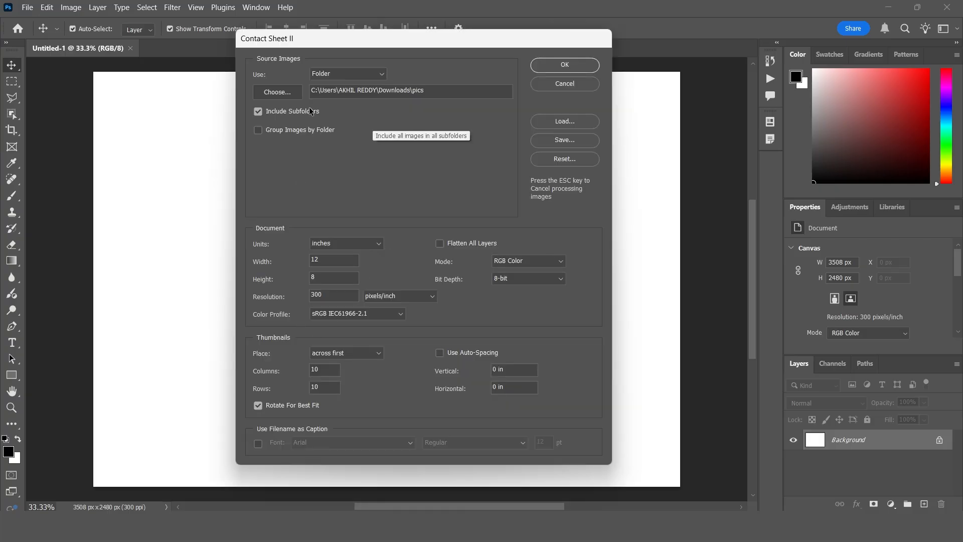
pyautogui.click(287, 93)
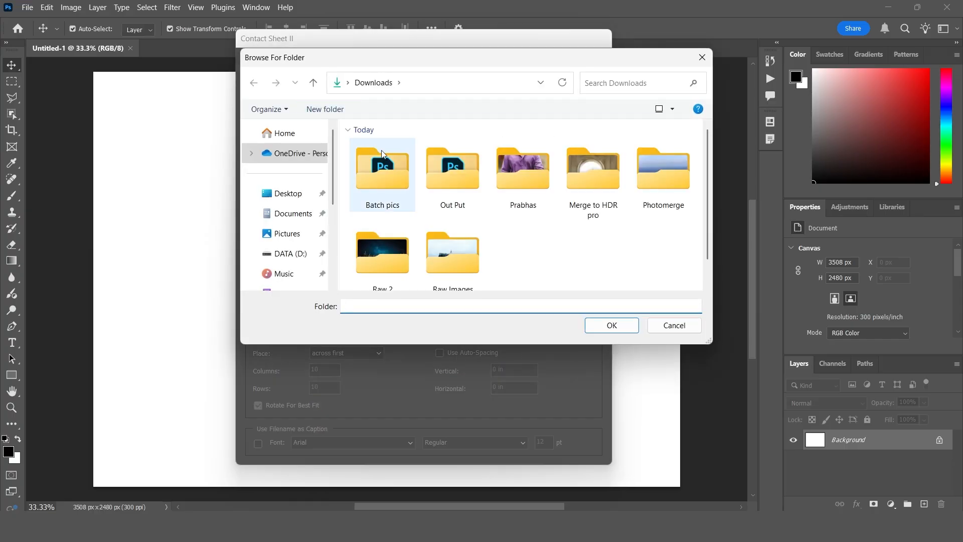
pyautogui.click(517, 189)
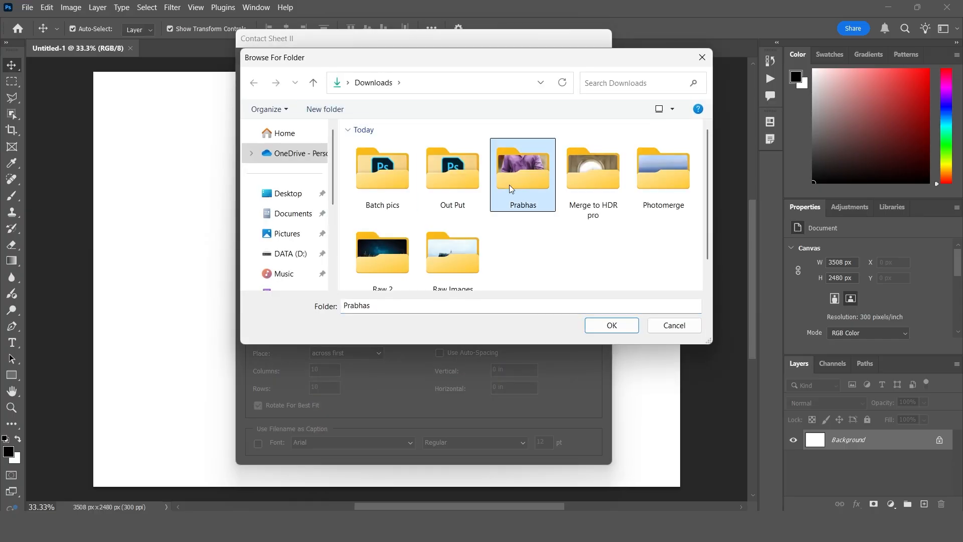
pyautogui.click(611, 326)
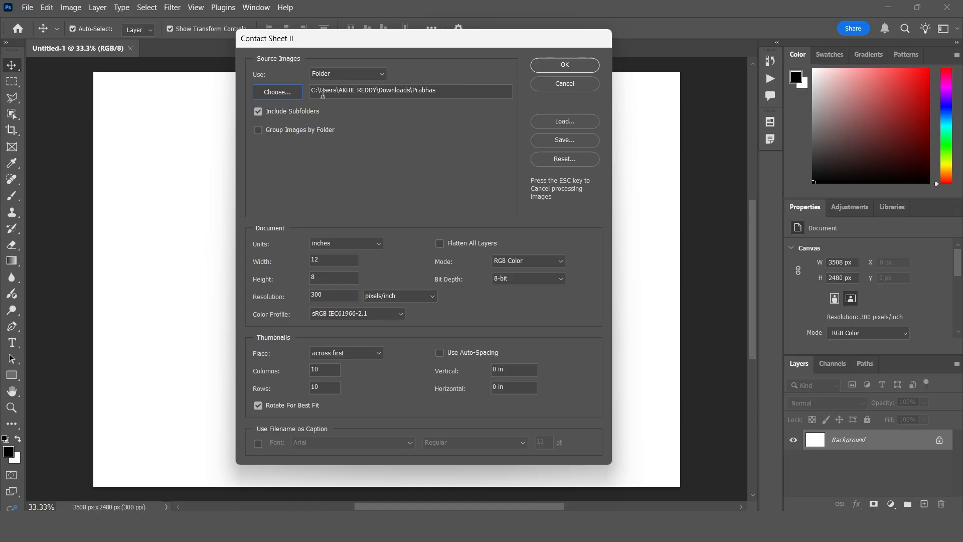
# Set the contact sheet height to 12 inches, place thumbnails across first, flatten all layers and use auto-spacing.
pyautogui.doubleClick(323, 276)
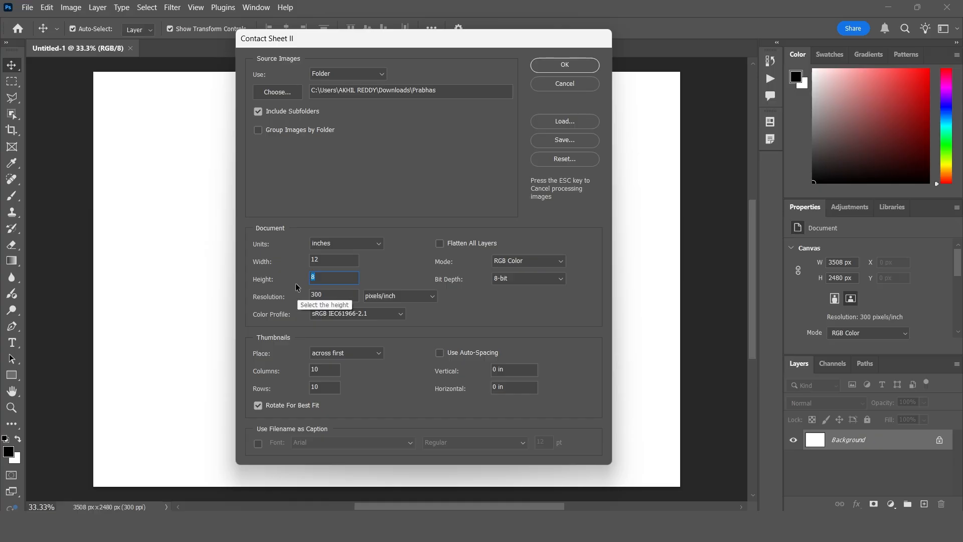
pyautogui.write('12')
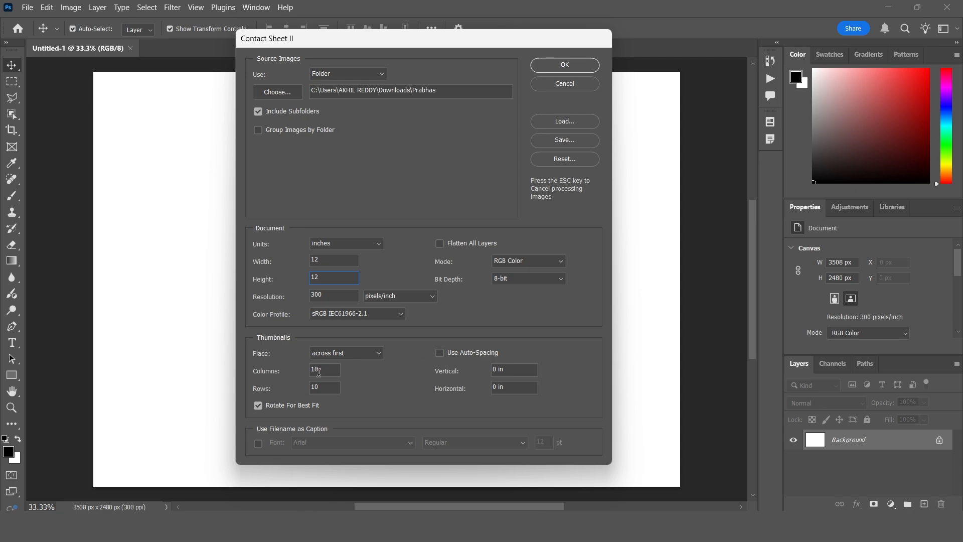
pyautogui.click(350, 352)
pyautogui.click(342, 365)
pyautogui.click(440, 244)
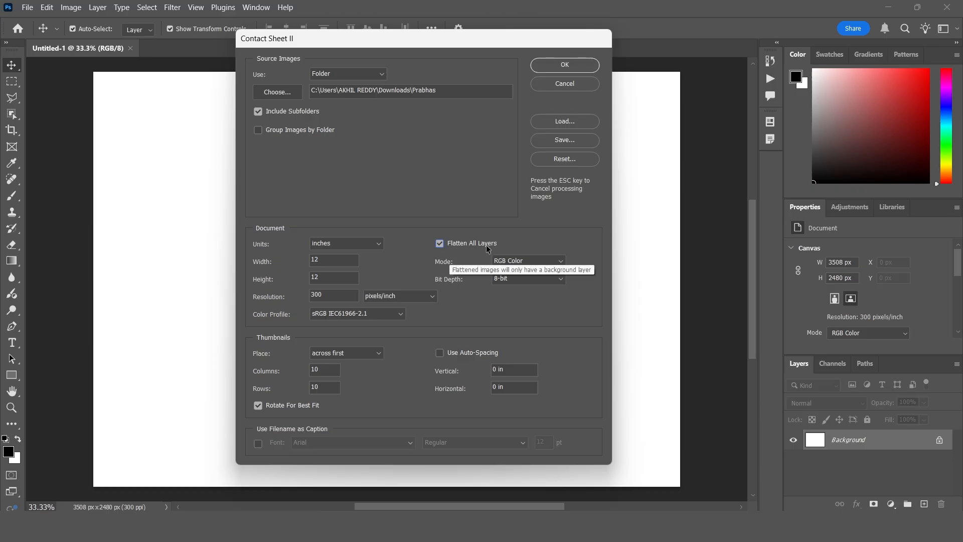
pyautogui.click(443, 355)
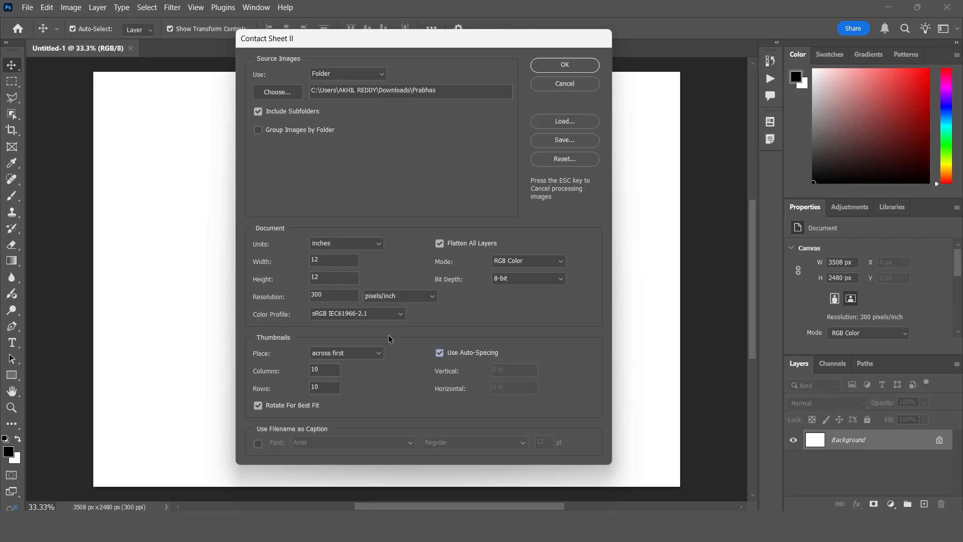
# Generate the flattened contact sheet with filename captions turned off.
pyautogui.click(258, 444)
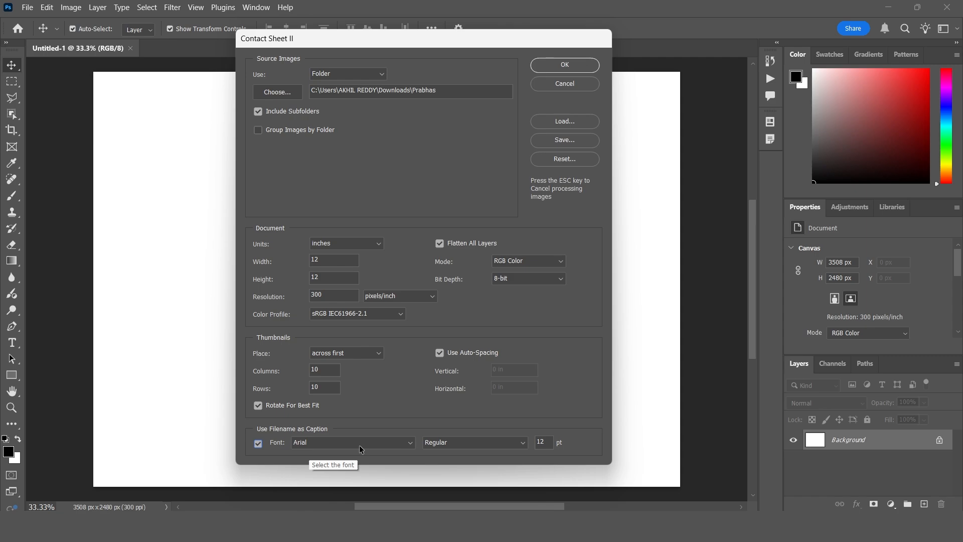
pyautogui.click(256, 443)
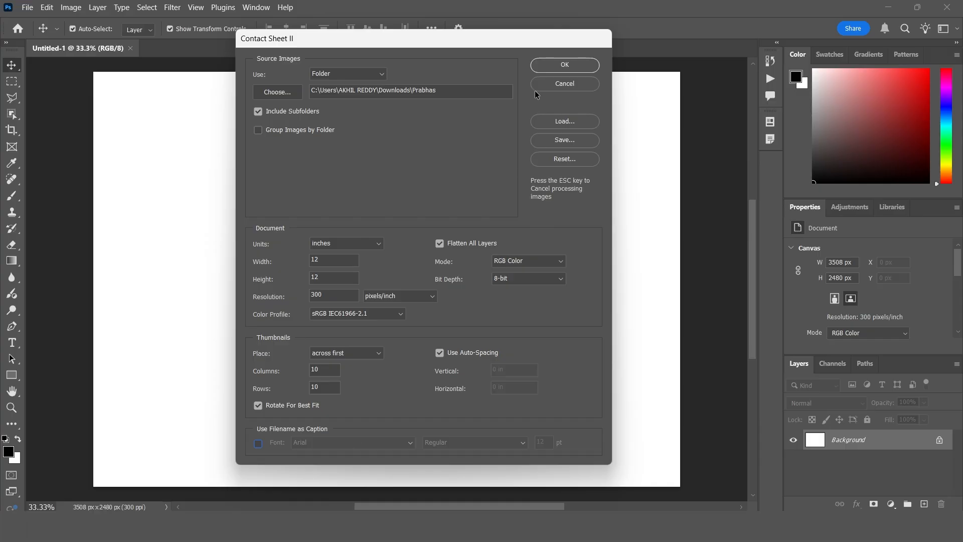
pyautogui.click(569, 62)
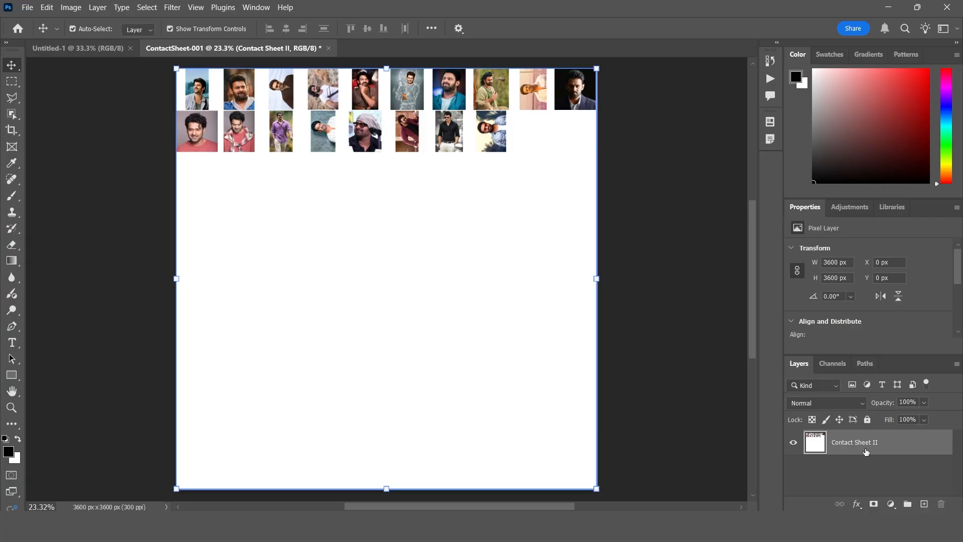
# Try to move a single thumbnail on the flattened contact sheet and close the ContactSheet-001 document.
pyautogui.moveTo(239, 146); pyautogui.dragTo(259, 138)
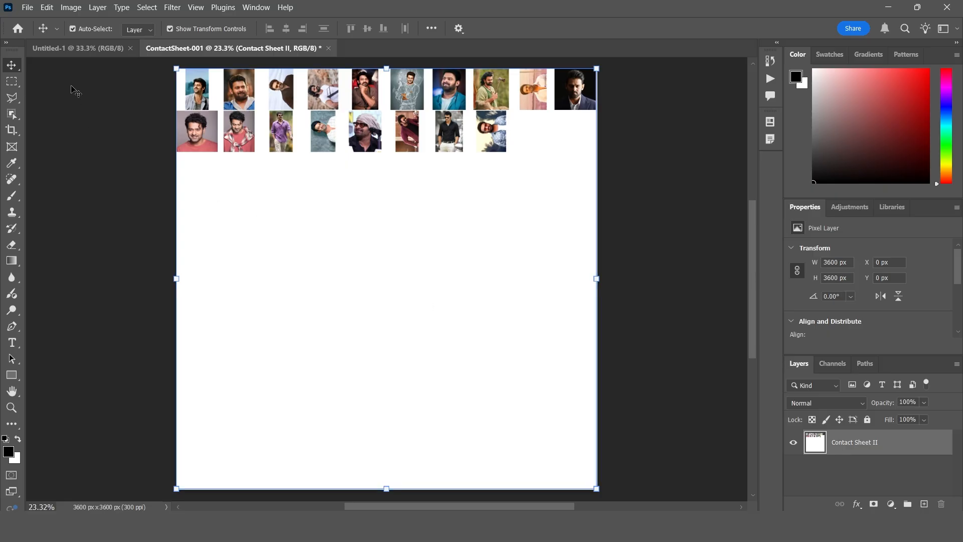
pyautogui.click(77, 48)
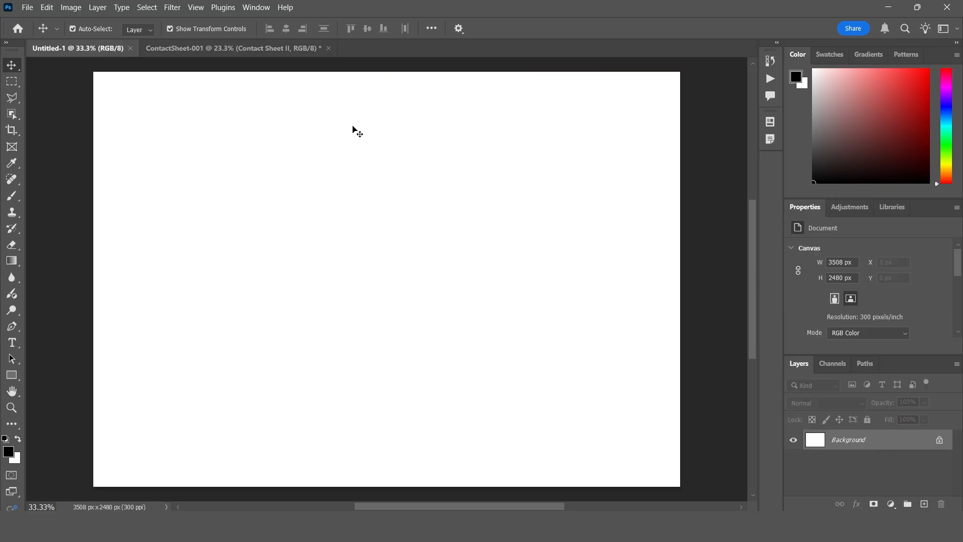
pyautogui.click(329, 48)
# Restart the Contact Sheet II command and choose the Prabhas folder in Downloads as its source.
pyautogui.click(28, 7)
pyautogui.moveTo(80, 297)
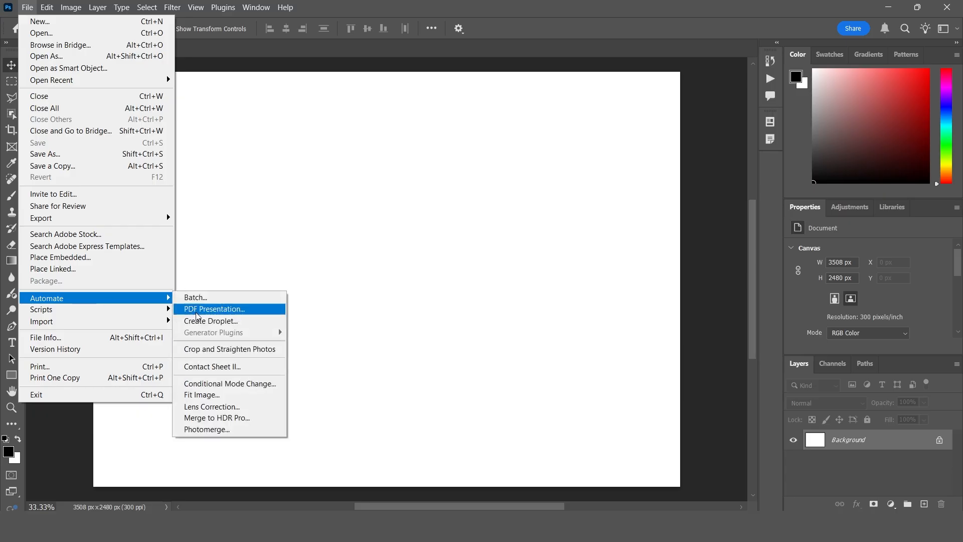
pyautogui.click(238, 365)
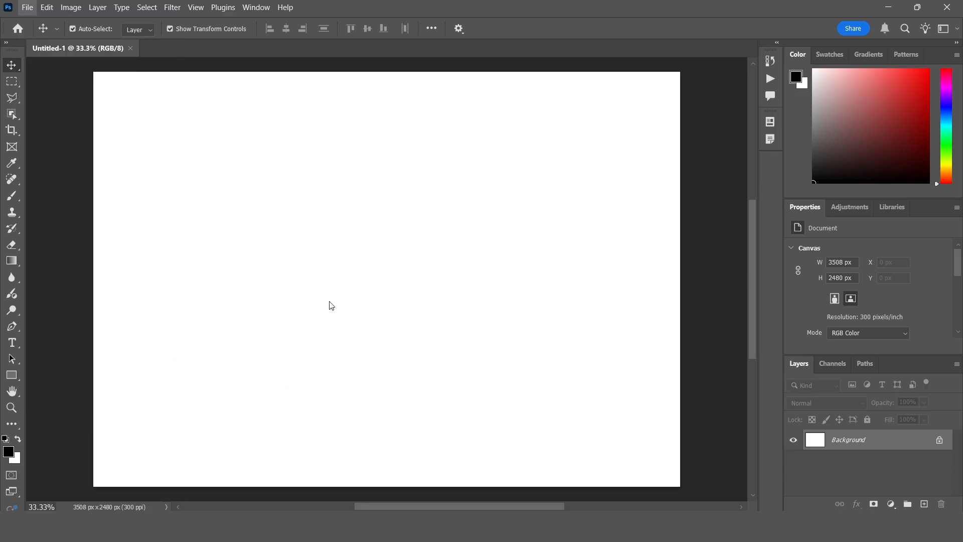
pyautogui.click(270, 91)
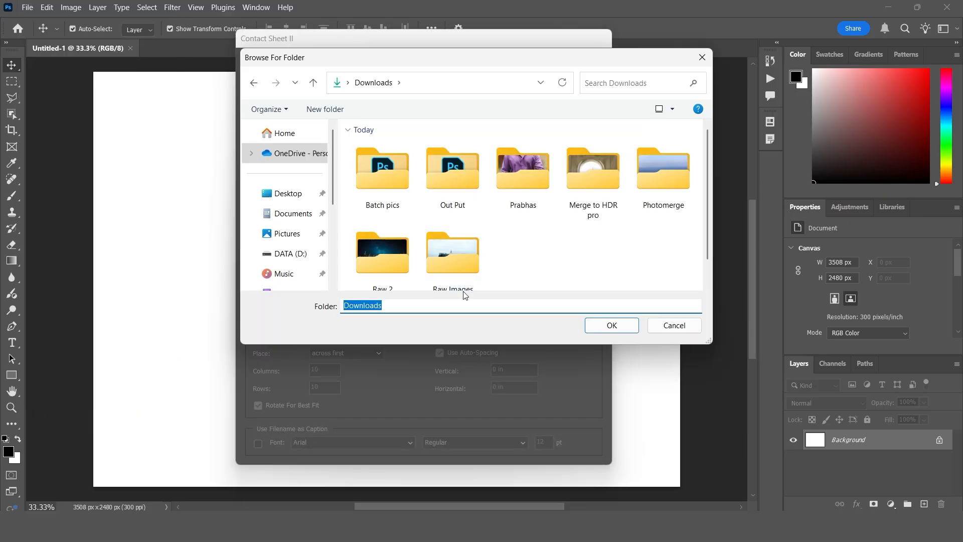
pyautogui.click(523, 185)
pyautogui.click(606, 334)
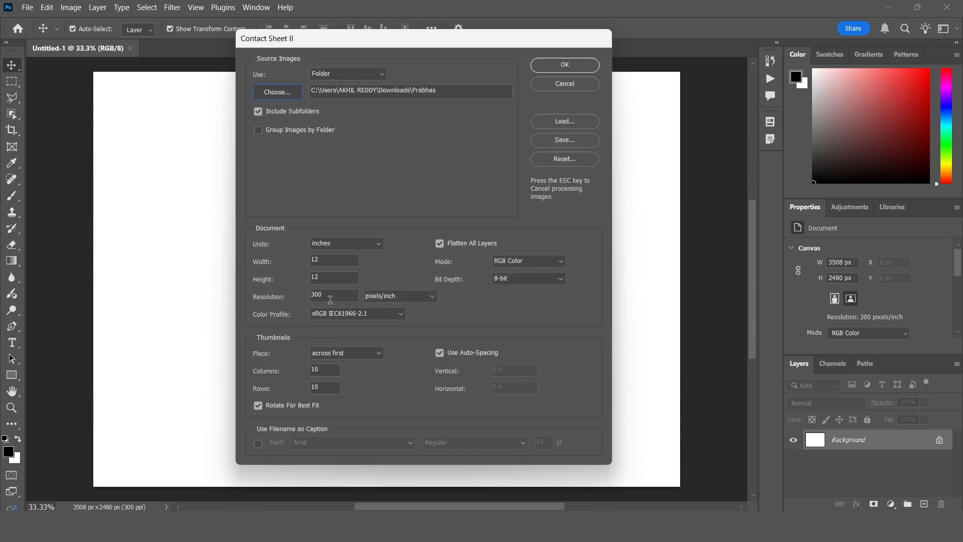
# Generate the contact sheet with unflattened layers and filename captions in Arial Regular 12 pt.
pyautogui.click(441, 243)
pyautogui.click(258, 443)
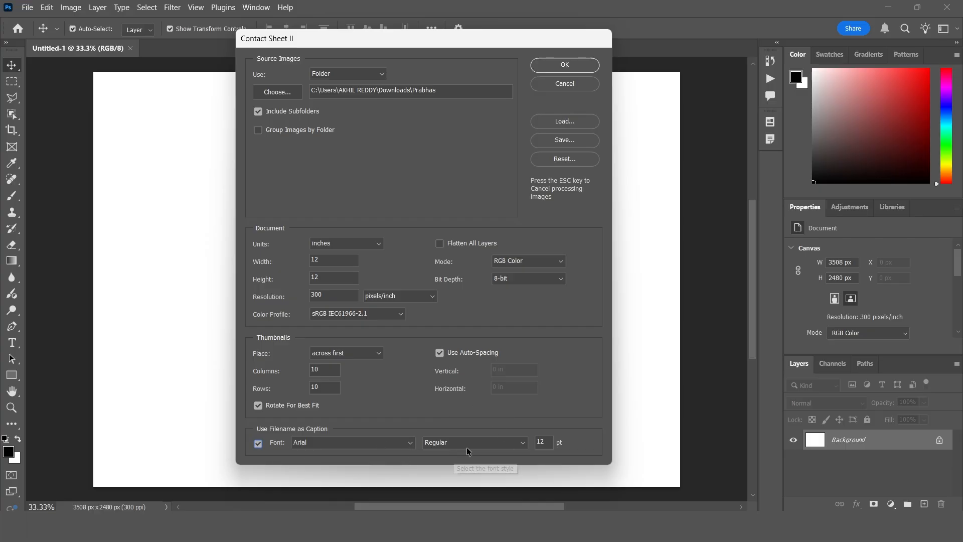
pyautogui.click(550, 442)
pyautogui.click(576, 65)
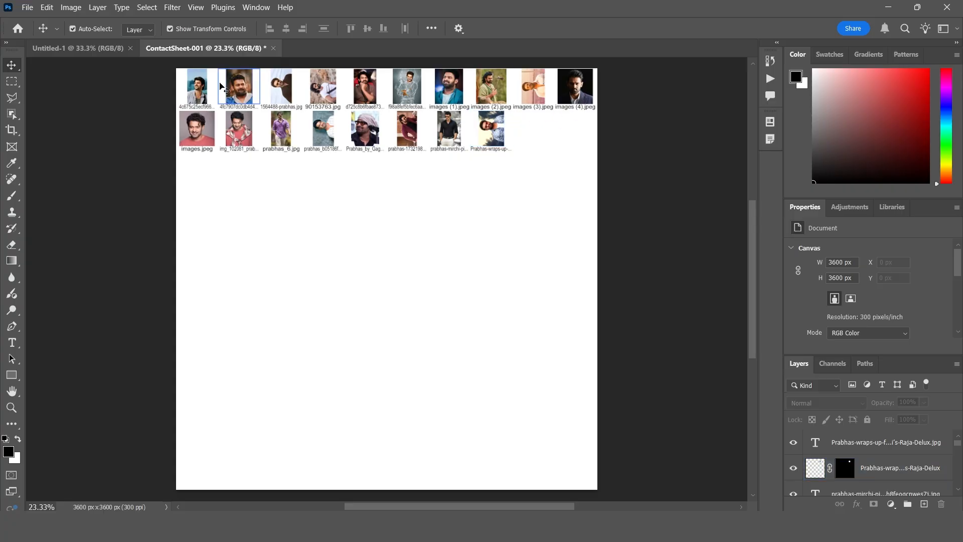
# Select the first two thumbnails on the new contact sheet and examine its separate image and caption layers.
pyautogui.click(201, 83)
pyautogui.click(238, 89)
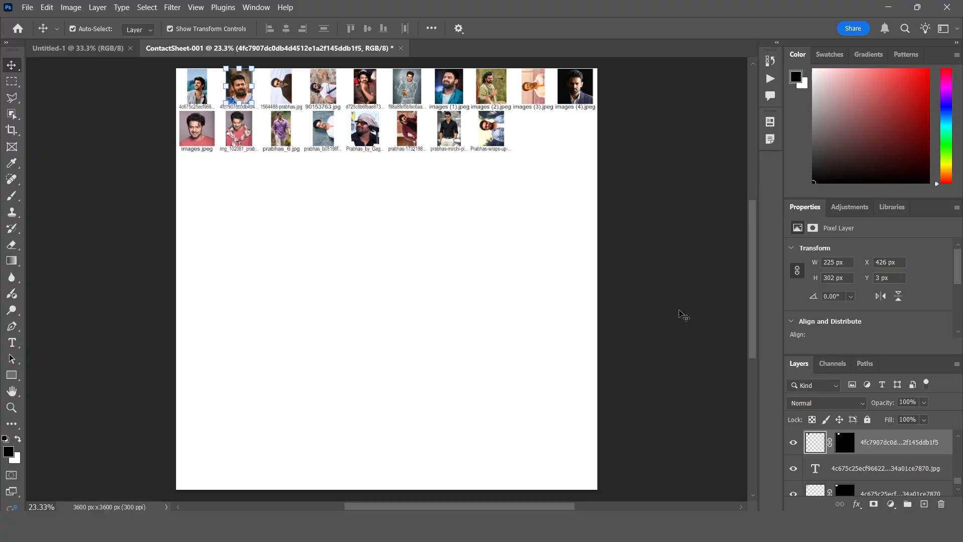
pyautogui.scroll(-2, 865, 462)
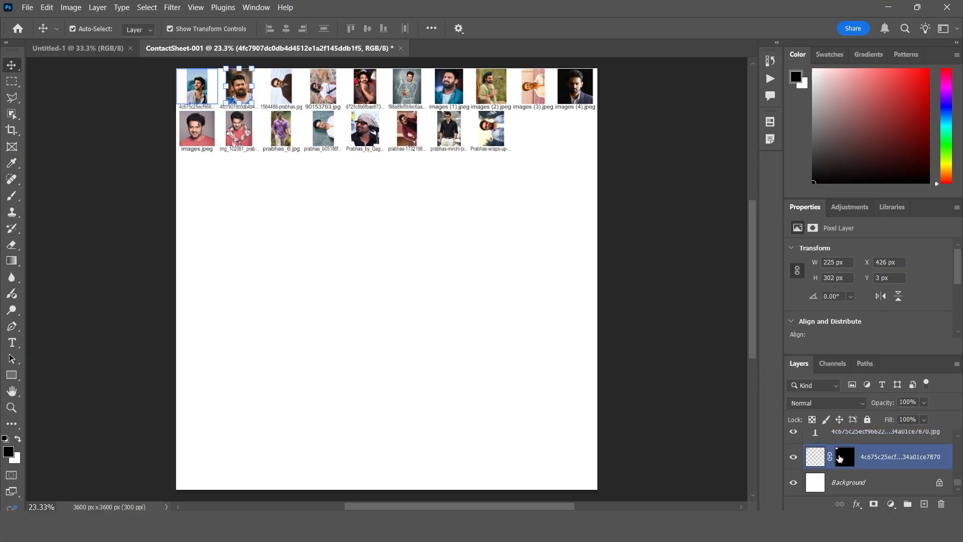
pyautogui.scroll(1, 857, 452)
pyautogui.scroll(-1, 856, 452)
pyautogui.scroll(5, 854, 460)
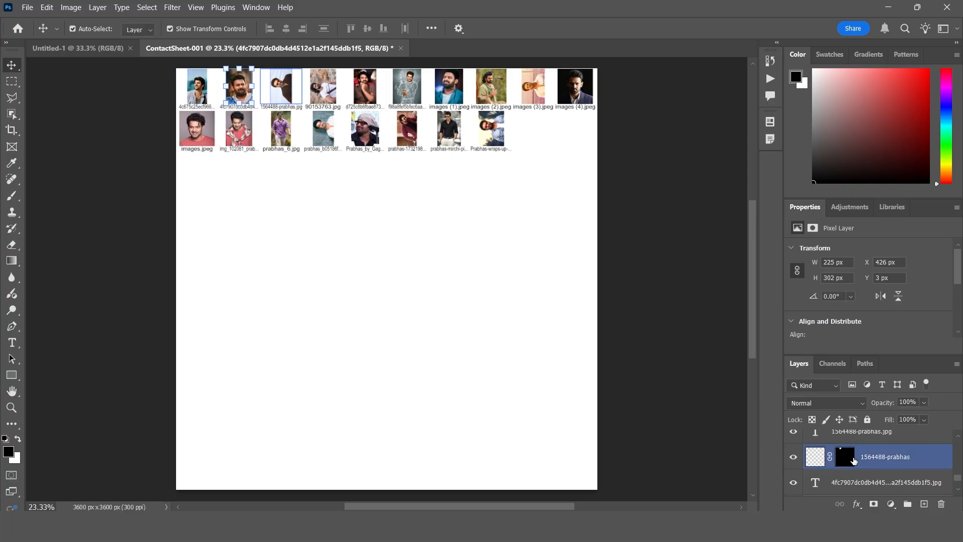
pyautogui.scroll(8, 854, 460)
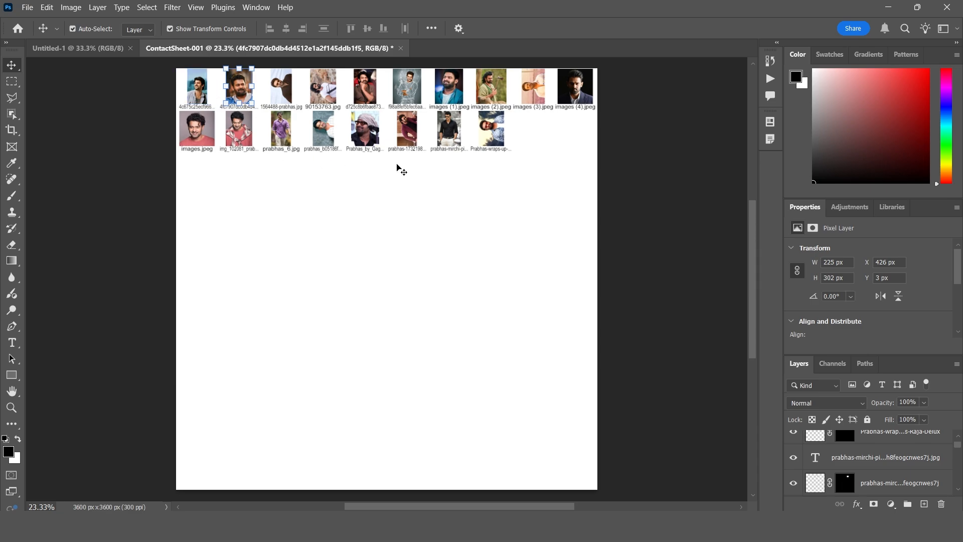
# Delete the filename caption under the last thumbnail on the contact sheet.
pyautogui.click(490, 150)
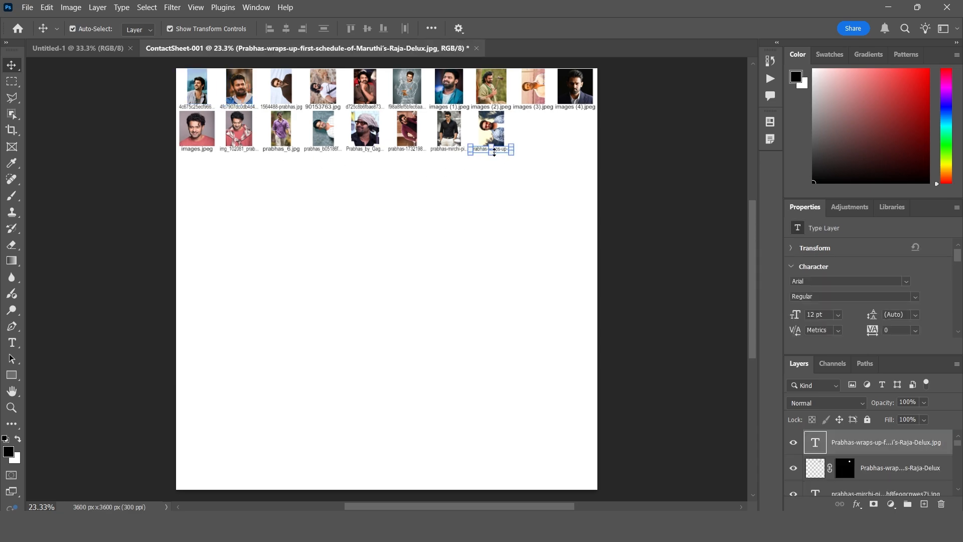
pyautogui.click(494, 152)
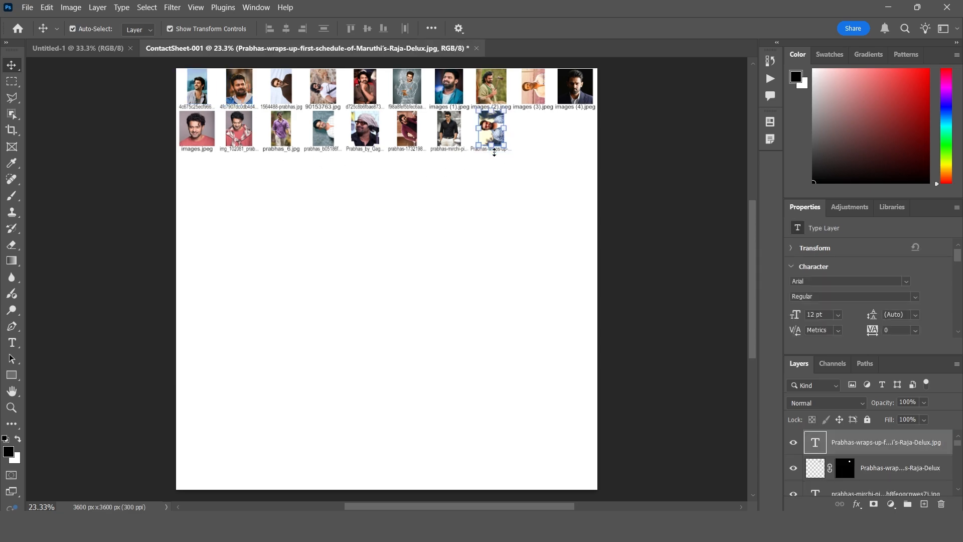
pyautogui.press('Delete')
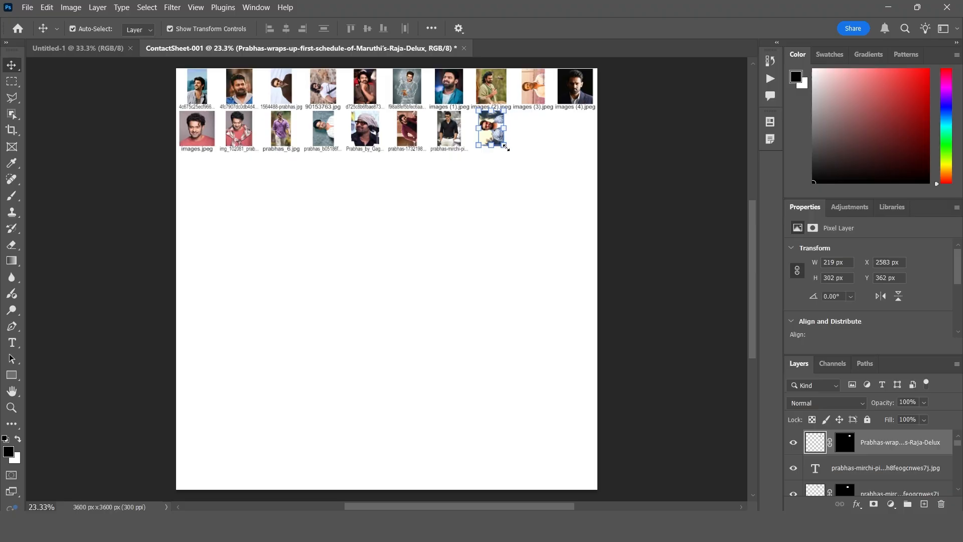
# Enlarge the last thumbnail to about 354 × 488 px below the rows, and move the neighbouring black-shirt thumbnail into the empty area.
pyautogui.moveTo(505, 148); pyautogui.dragTo(452, 258)
pyautogui.press('Return')
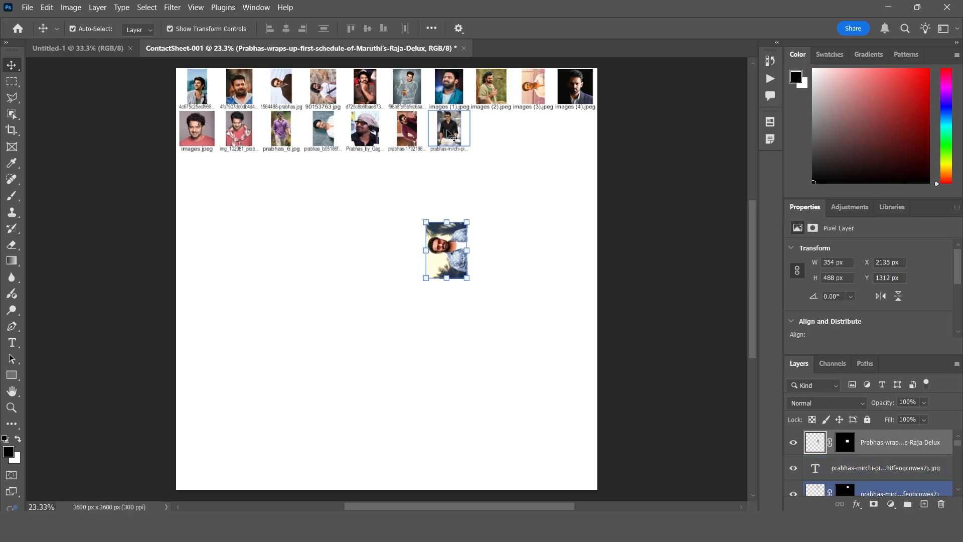
pyautogui.moveTo(451, 136); pyautogui.dragTo(546, 196)
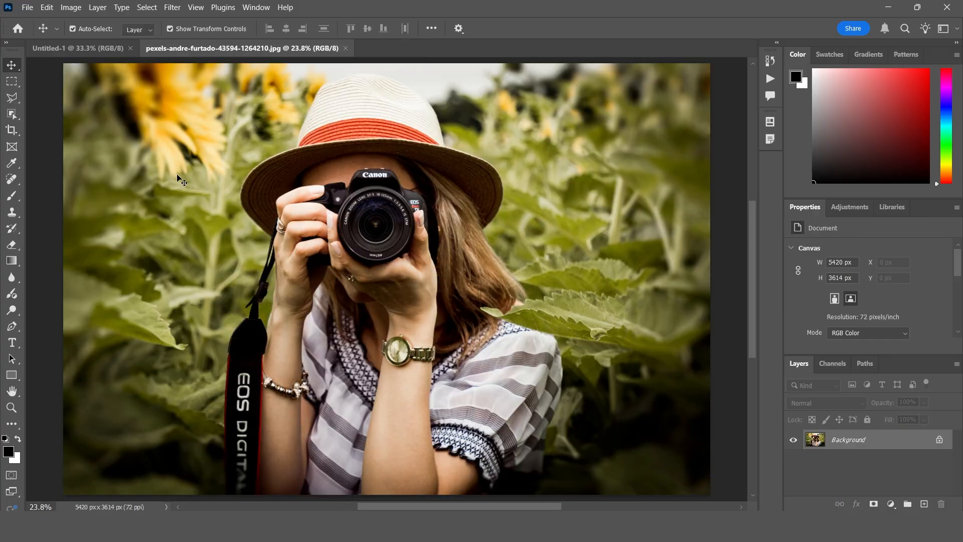
# Start Conditional Mode Change on the sunflower-field photo, try all source modes, and leave only RGB Color selected.
pyautogui.click(27, 7)
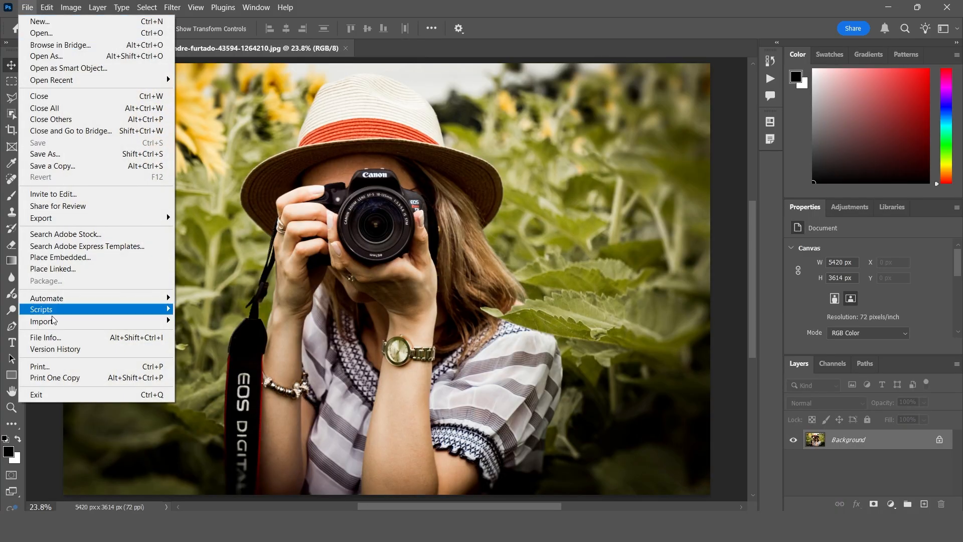
pyautogui.moveTo(136, 300)
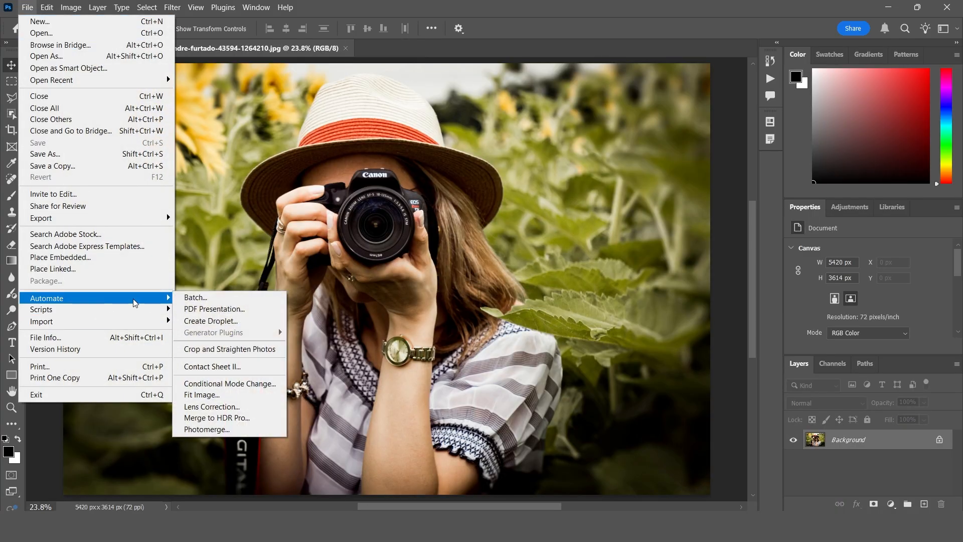
pyautogui.click(259, 384)
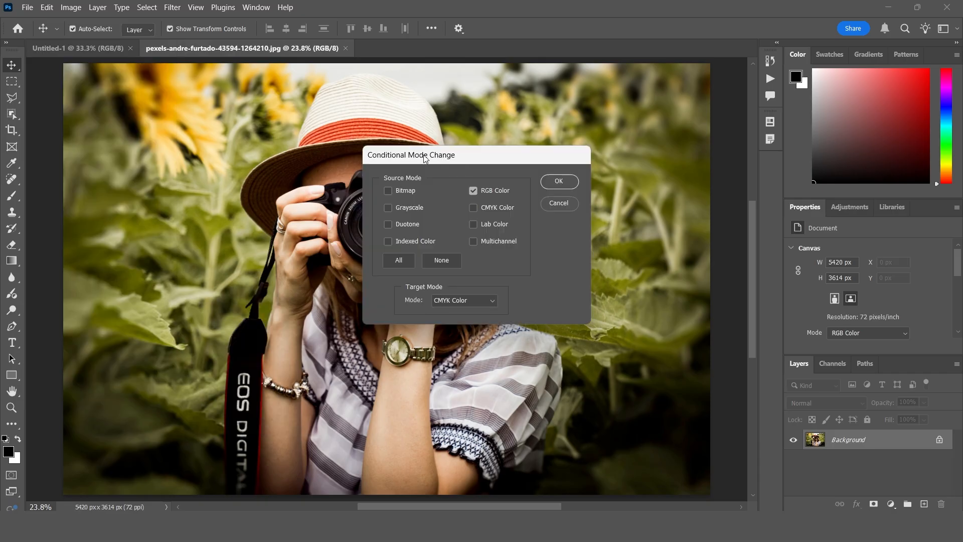
pyautogui.moveTo(448, 156); pyautogui.dragTo(440, 155)
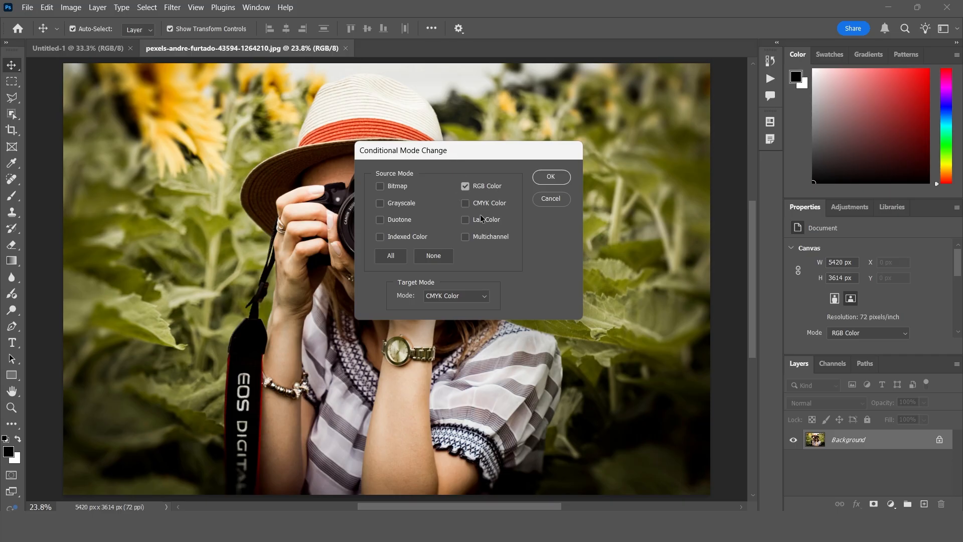
pyautogui.click(392, 258)
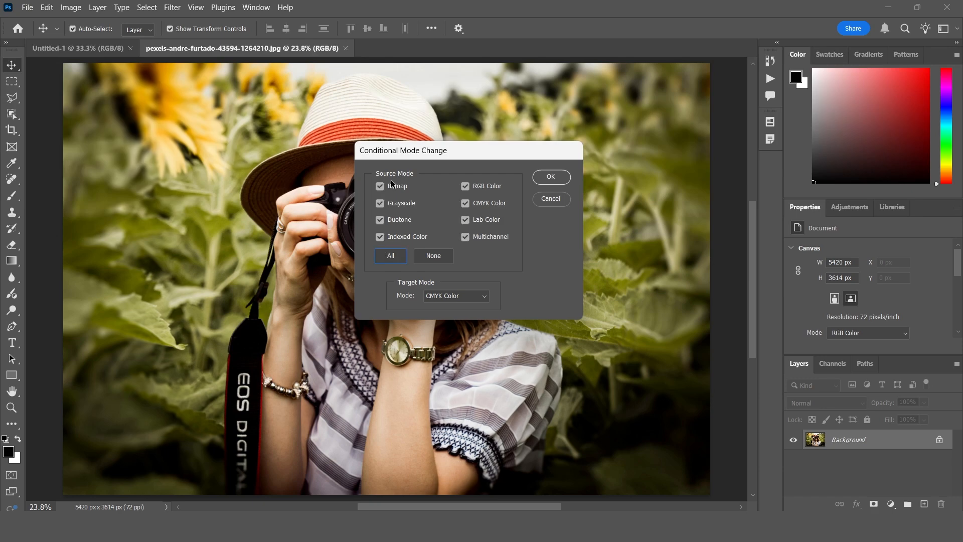
pyautogui.click(434, 255)
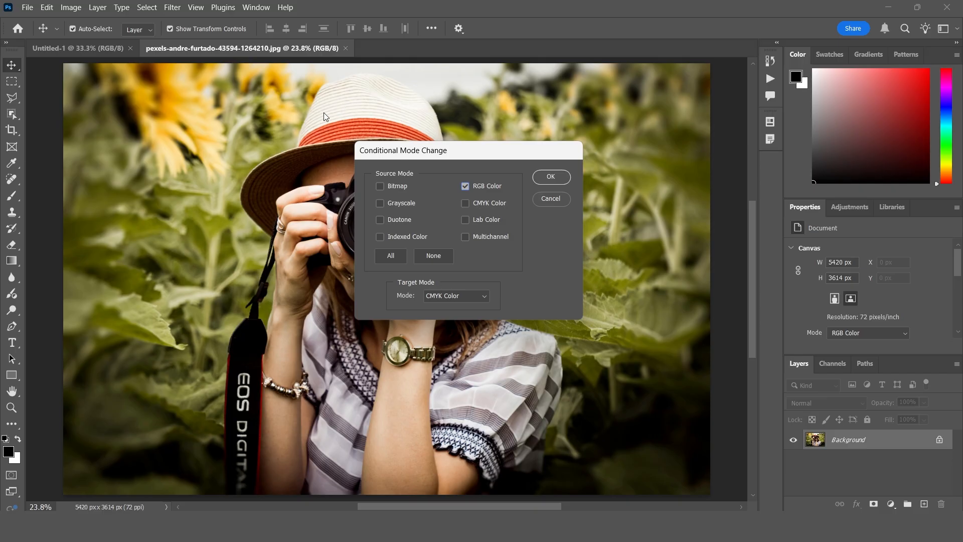
# Set the target mode to CMYK Color and convert the photo, accepting the U.S. Web Coated (SWOP) v2 profile.
pyautogui.click(468, 297)
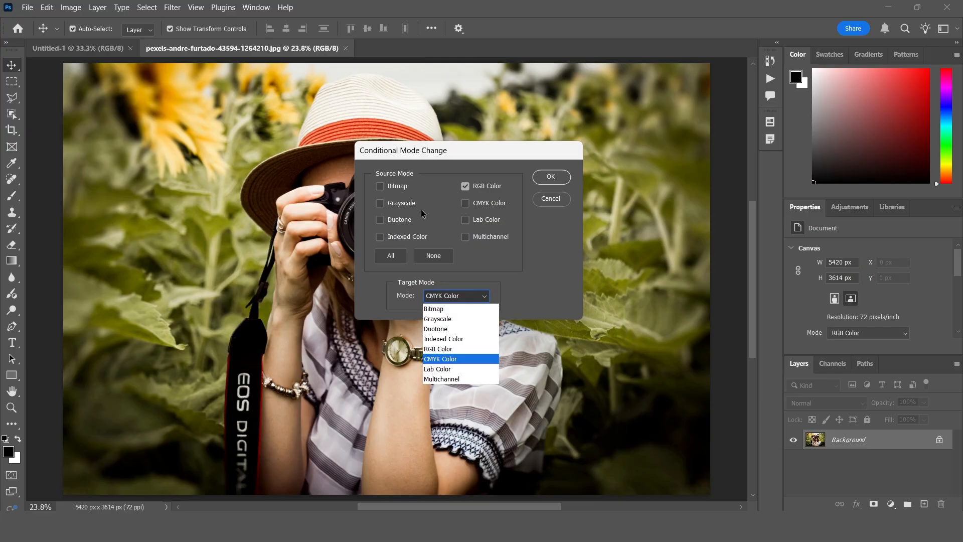
pyautogui.click(450, 359)
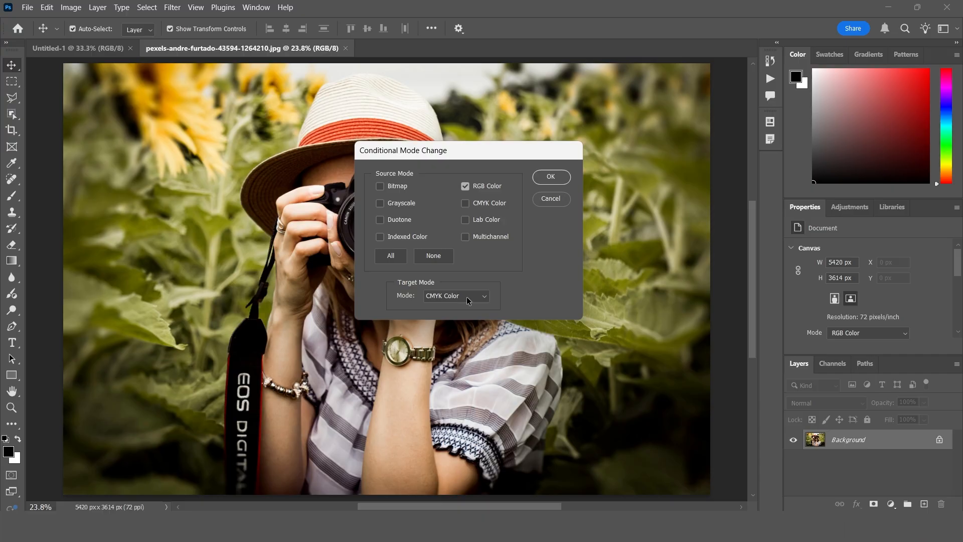
pyautogui.click(551, 177)
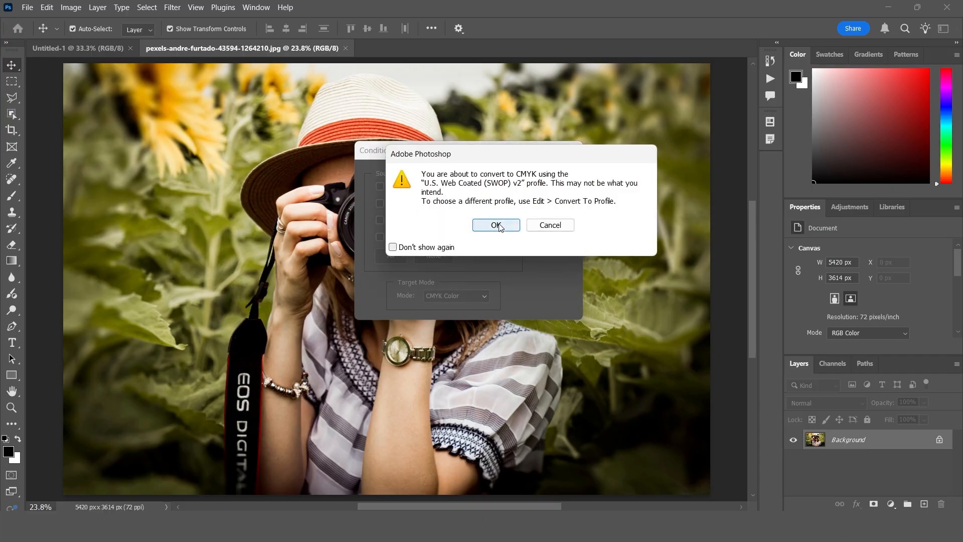
pyautogui.click(496, 225)
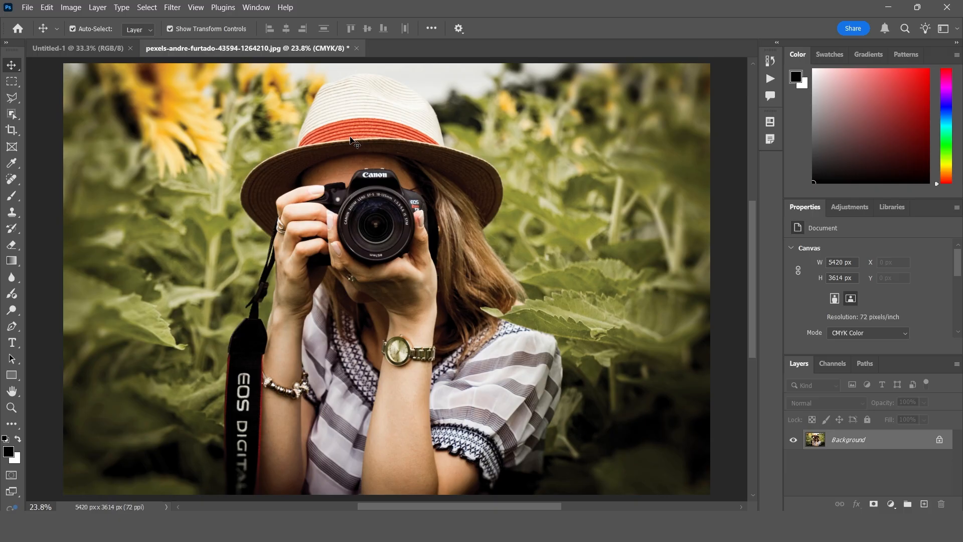
# Check which color mode is active for the sunflower-field photo in the list of image modes.
pyautogui.click(70, 7)
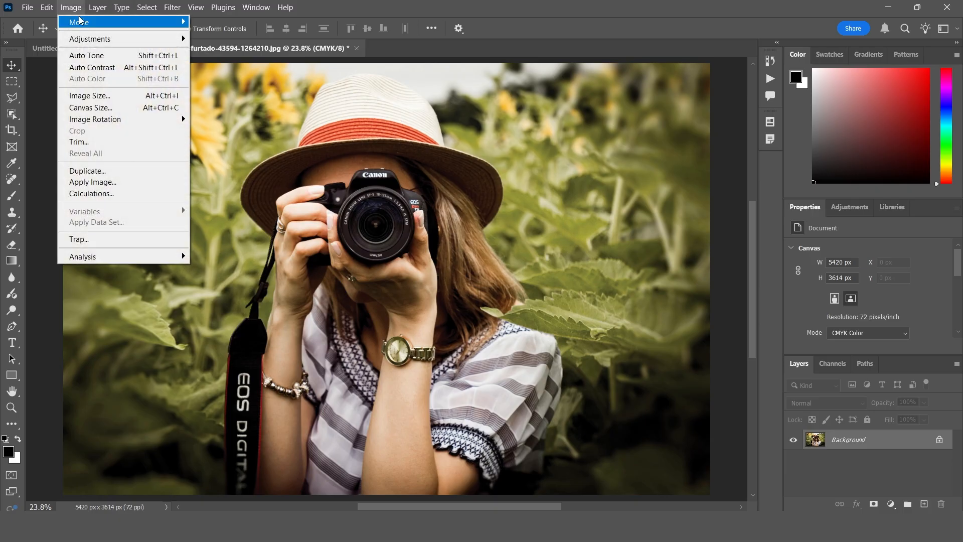
pyautogui.moveTo(88, 22)
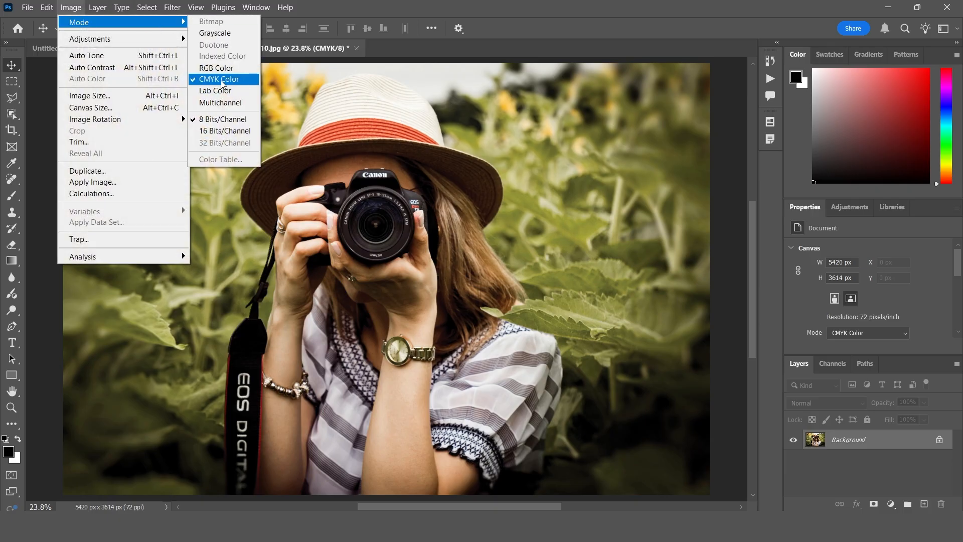
pyautogui.click(345, 137)
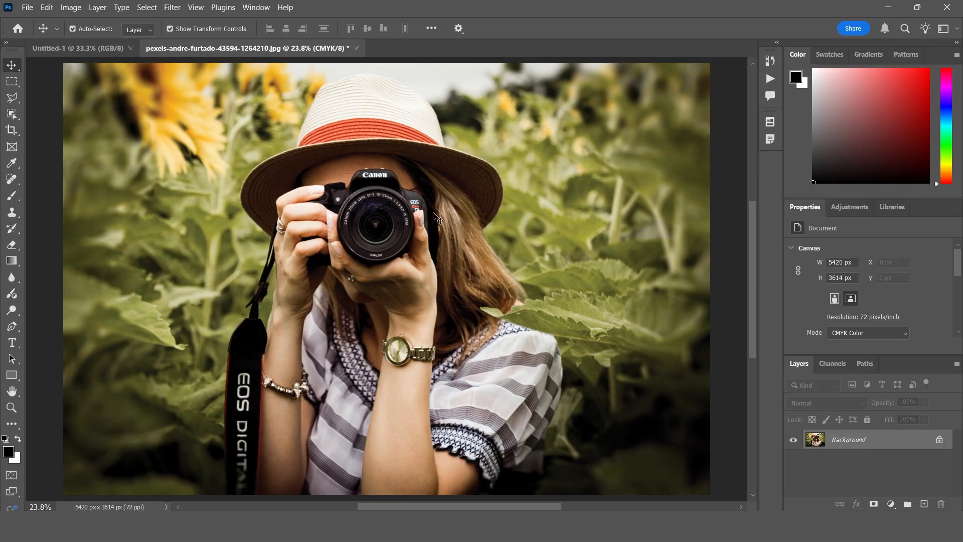
pyautogui.click(70, 7)
pyautogui.moveTo(97, 7)
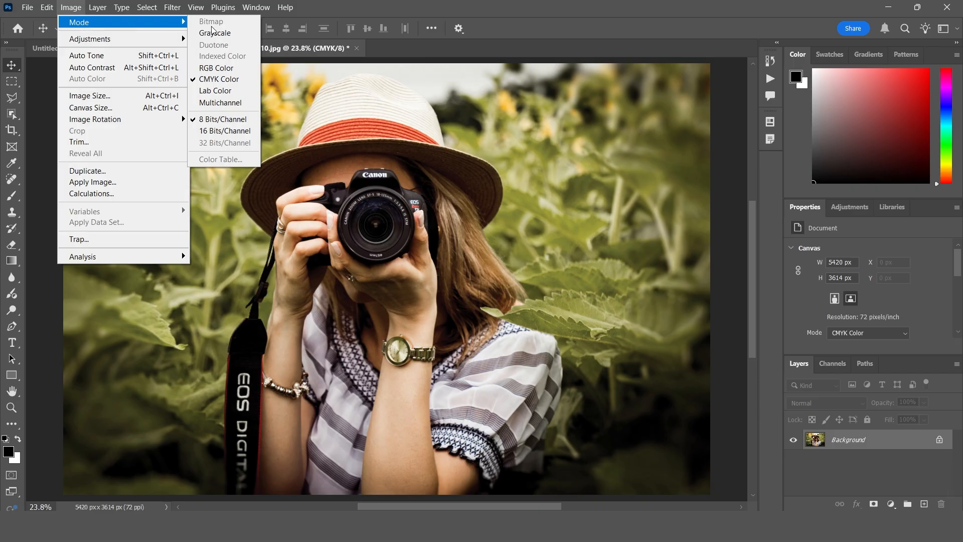
pyautogui.click(330, 169)
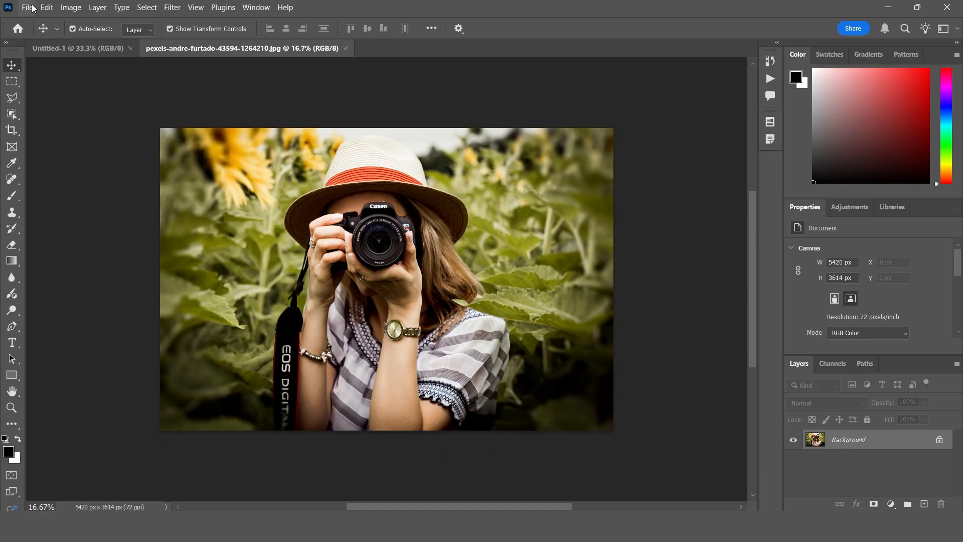
# Use Fit Image to constrain the photo within 4000 × 4000 pixels, and undo the resize.
pyautogui.click(27, 7)
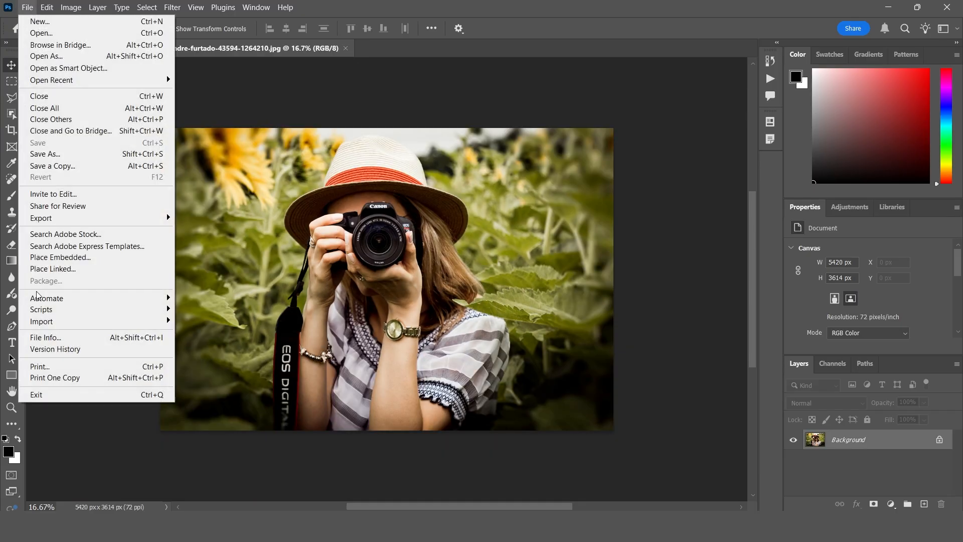
pyautogui.moveTo(70, 298)
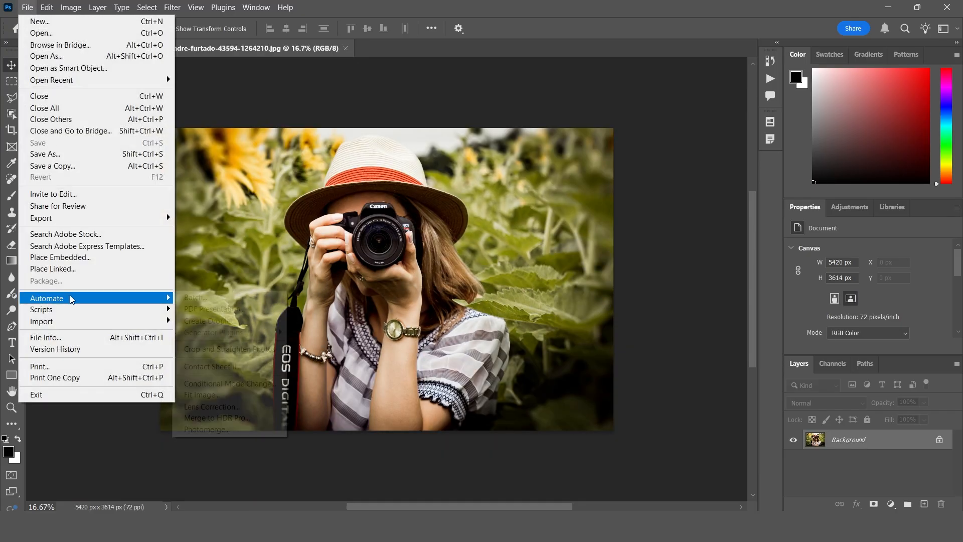
pyautogui.click(232, 395)
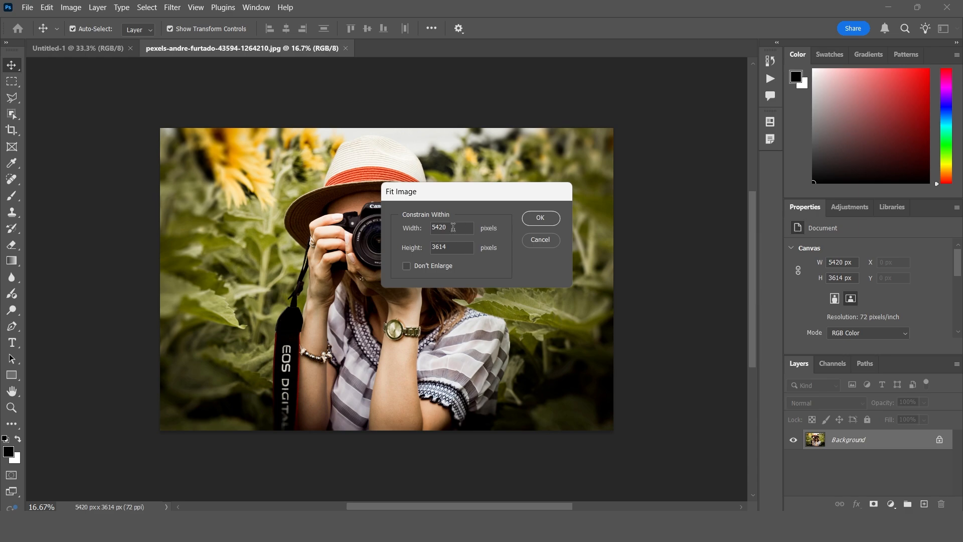
pyautogui.moveTo(453, 227); pyautogui.dragTo(429, 230)
pyautogui.write('4000')
pyautogui.moveTo(453, 246); pyautogui.dragTo(433, 249)
pyautogui.write('4000')
pyautogui.click(539, 219)
pyautogui.click(540, 219)
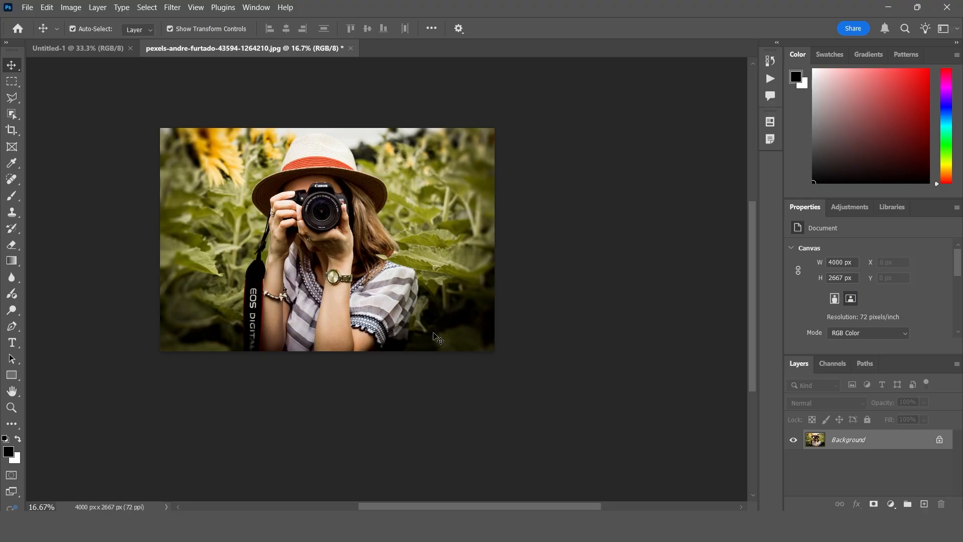
pyautogui.hotkey('ctrl', 'z')
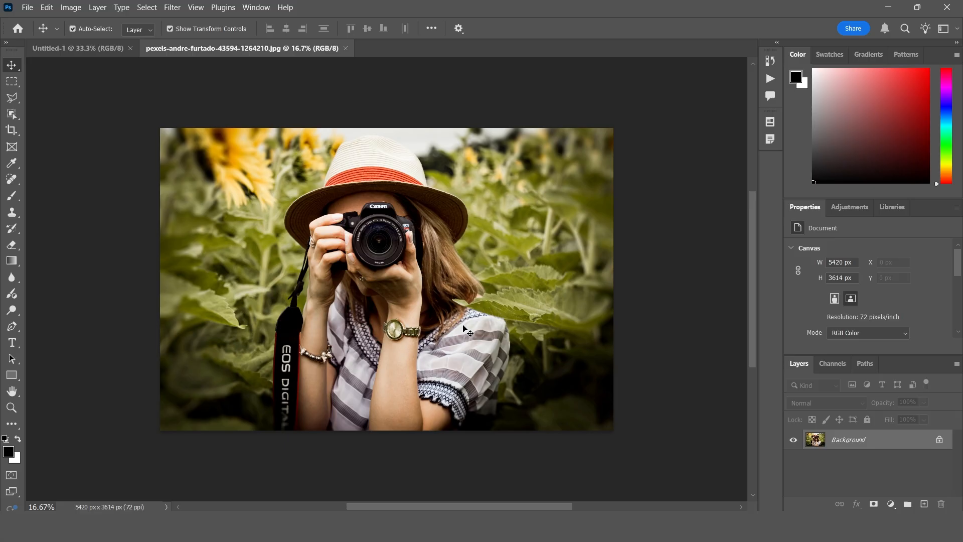
# Resize the photo to 4000 × 4000 pixels with Image Size.
pyautogui.click(71, 8)
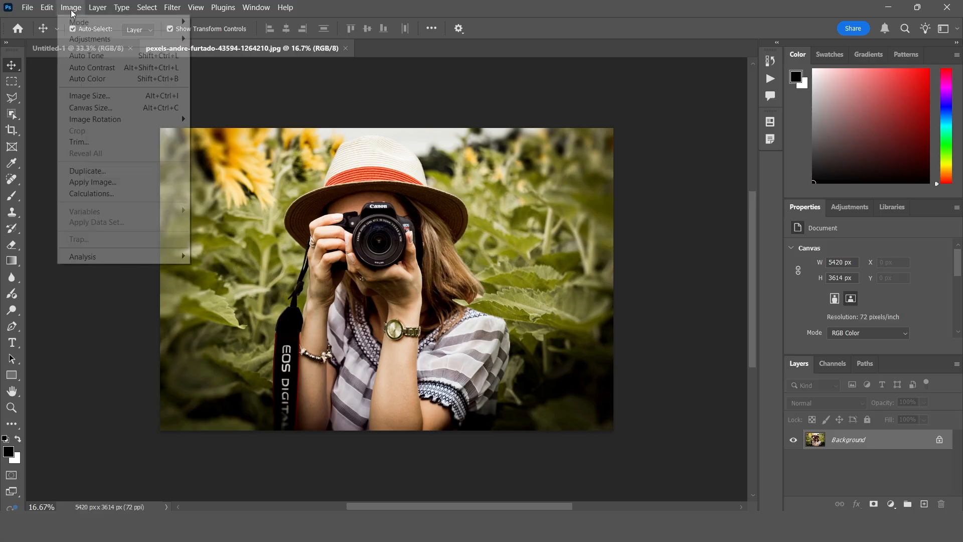
pyautogui.click(118, 96)
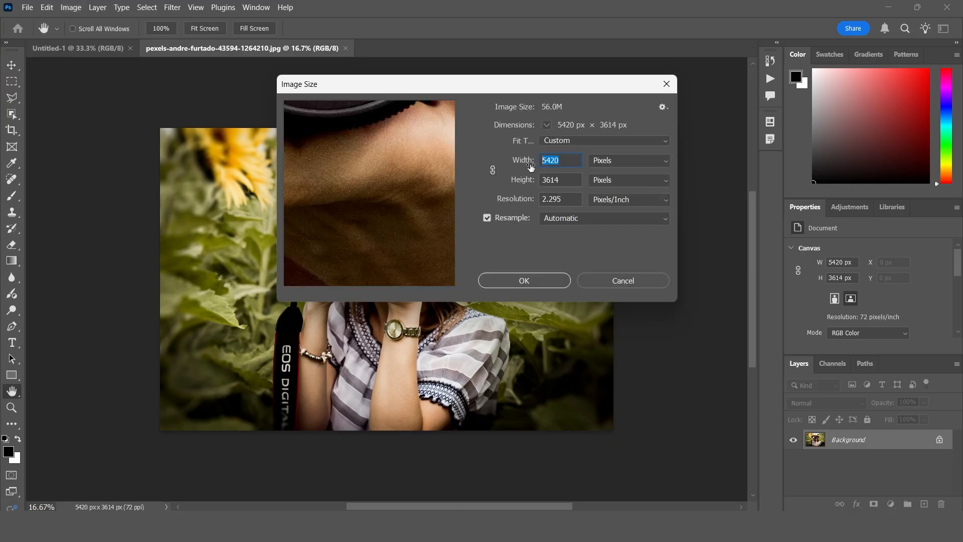
pyautogui.write('4000')
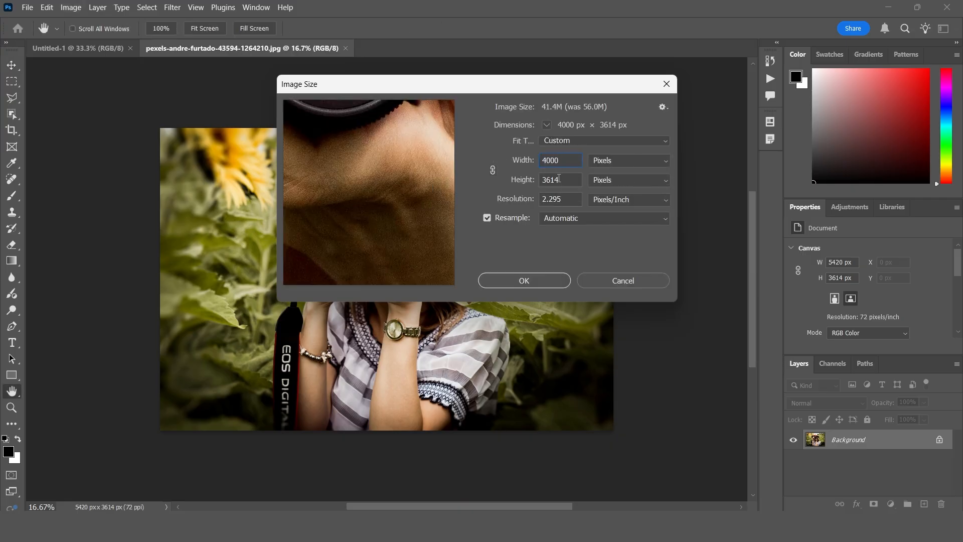
pyautogui.click(560, 179)
pyautogui.moveTo(560, 179); pyautogui.dragTo(530, 186)
pyautogui.write('4000')
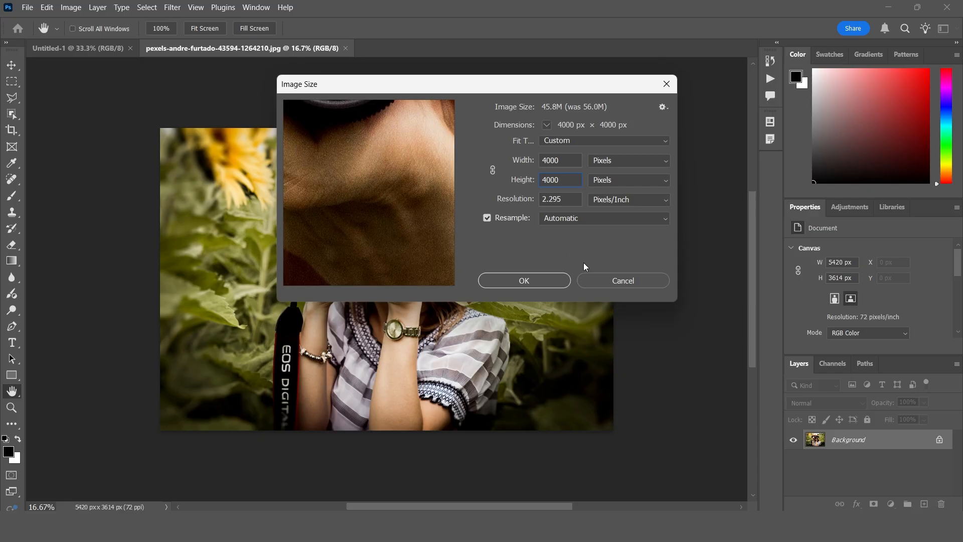
pyautogui.click(523, 280)
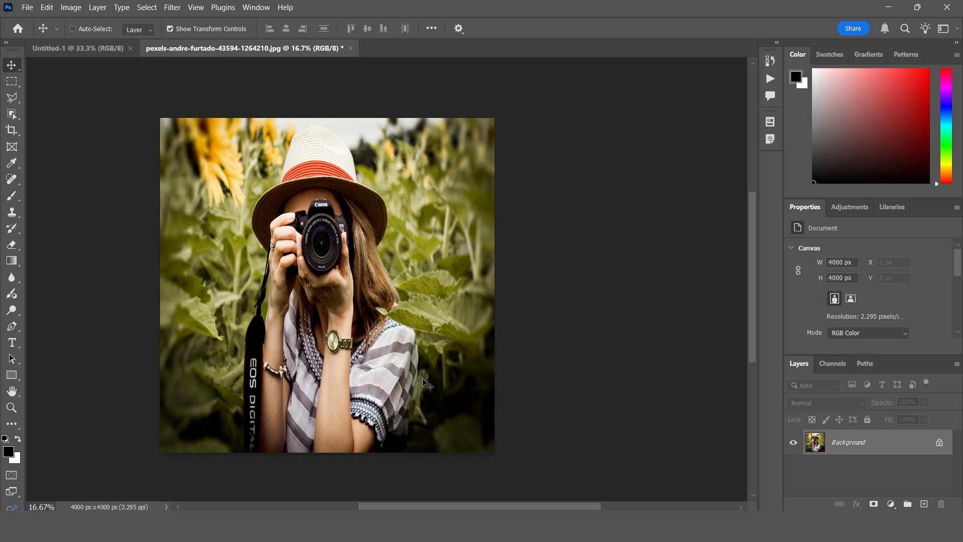
# Undo and redo the Image Size change to compare the proportions, ending on the original photo.
pyautogui.hotkey('ctrl', 'z')
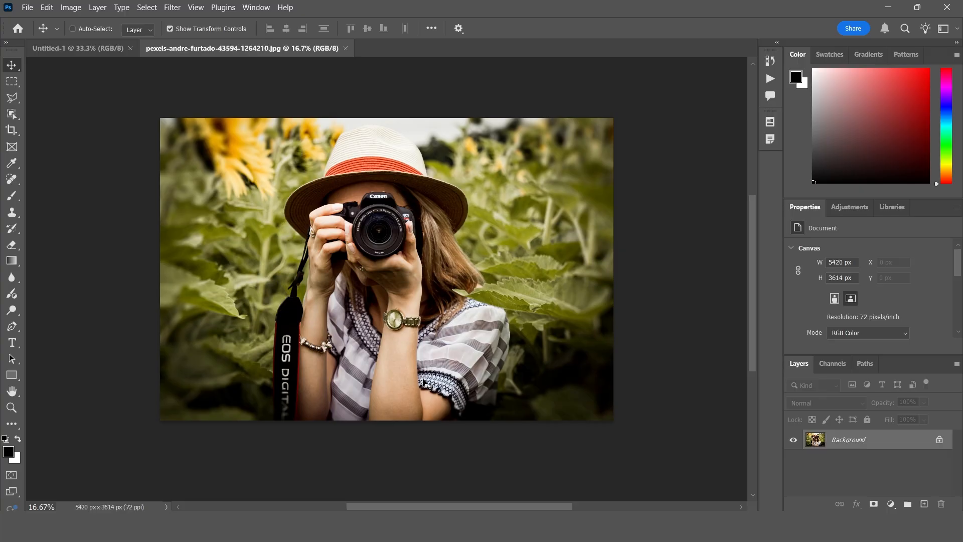
pyautogui.hotkey('ctrl', 'shift', 'z')
pyautogui.hotkey('ctrl', 'z')
pyautogui.hotkey('ctrl', 'shift', 'z')
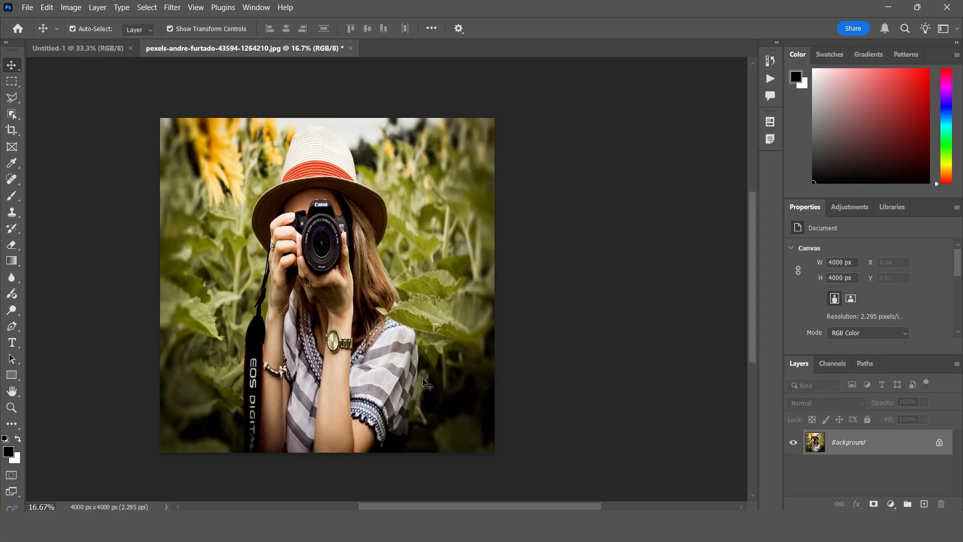
pyautogui.hotkey('ctrl', 'z')
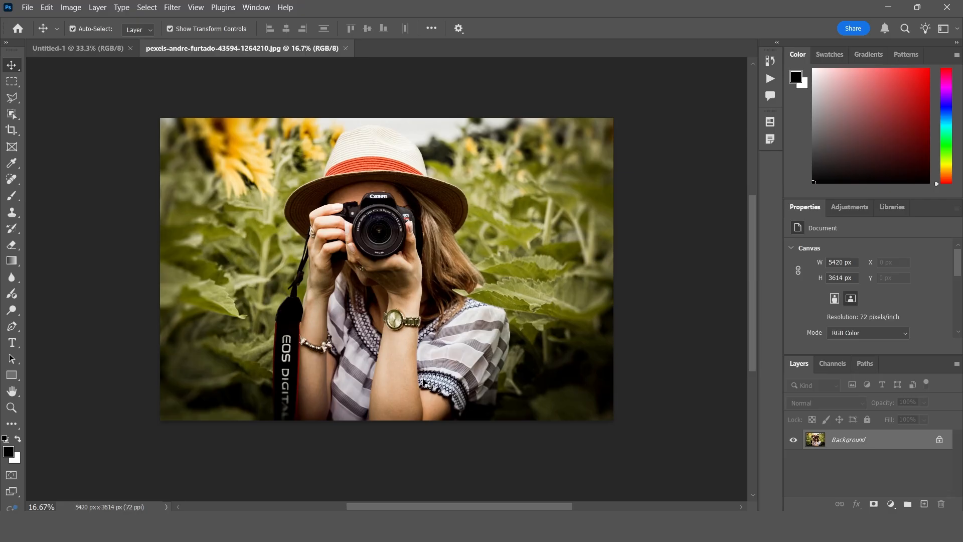
# Fit the photo within 4000 × 4000 pixels again with Fit Image, and close the photo.
pyautogui.click(23, 10)
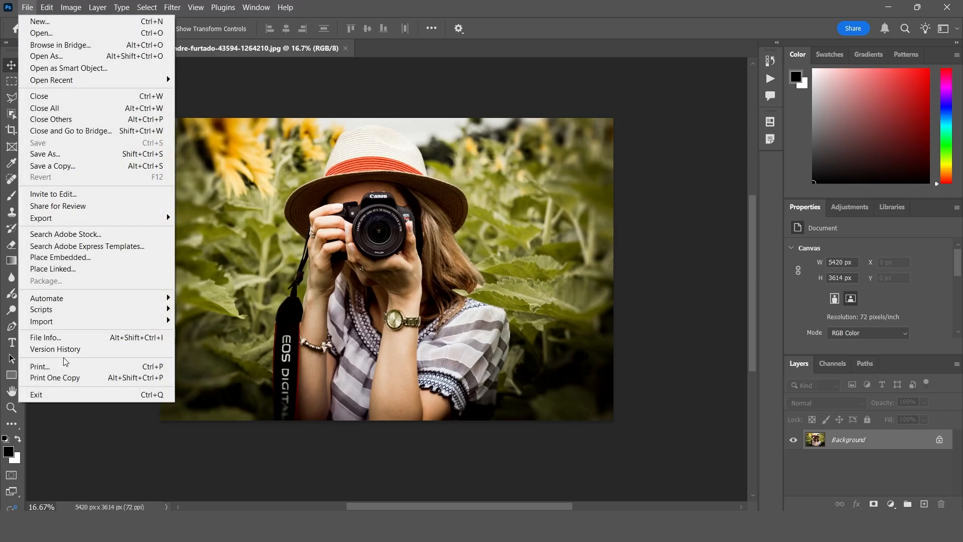
pyautogui.moveTo(70, 298)
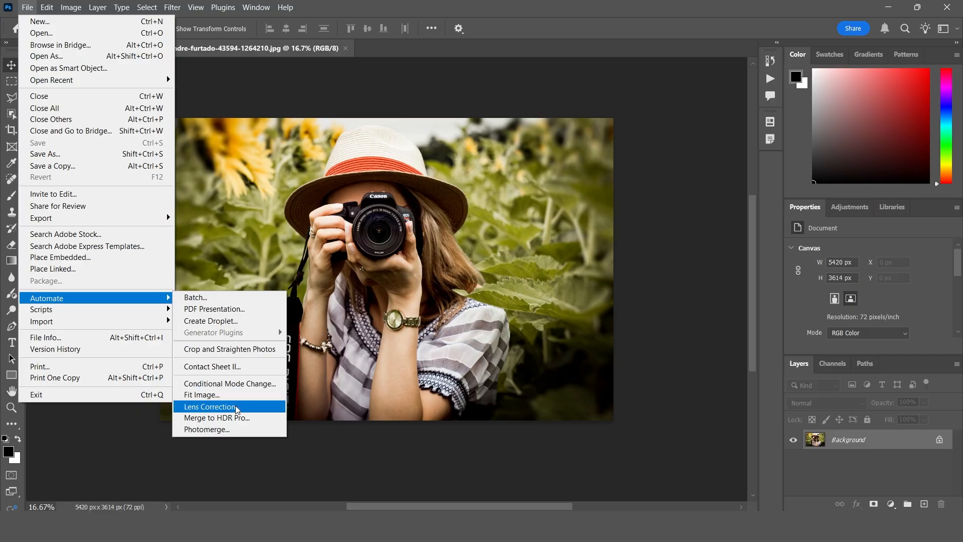
pyautogui.click(221, 395)
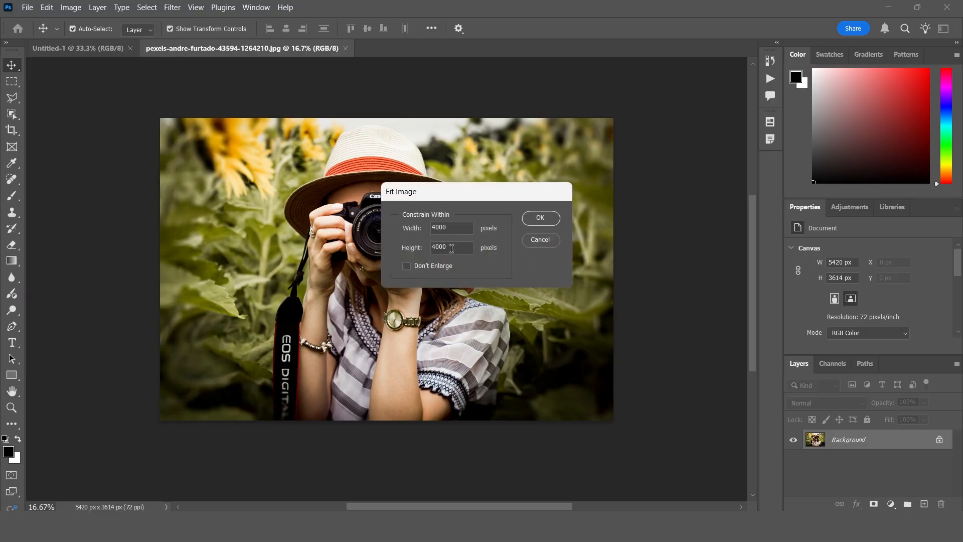
pyautogui.click(540, 218)
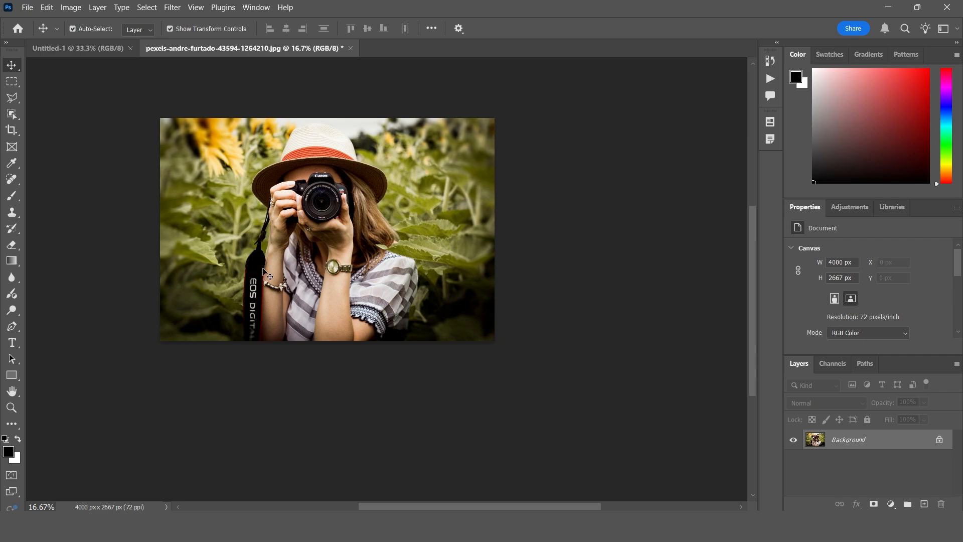
pyautogui.hotkey('ctrl', 'w')
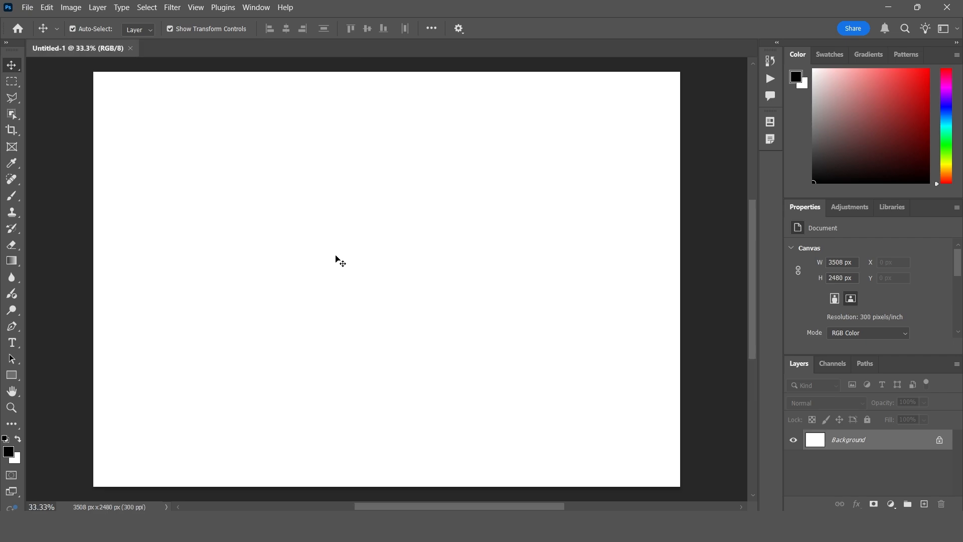
# Start the automated batch Lens Correction and use the Raw 2 folder in Downloads as the source.
pyautogui.click(26, 10)
pyautogui.moveTo(65, 297)
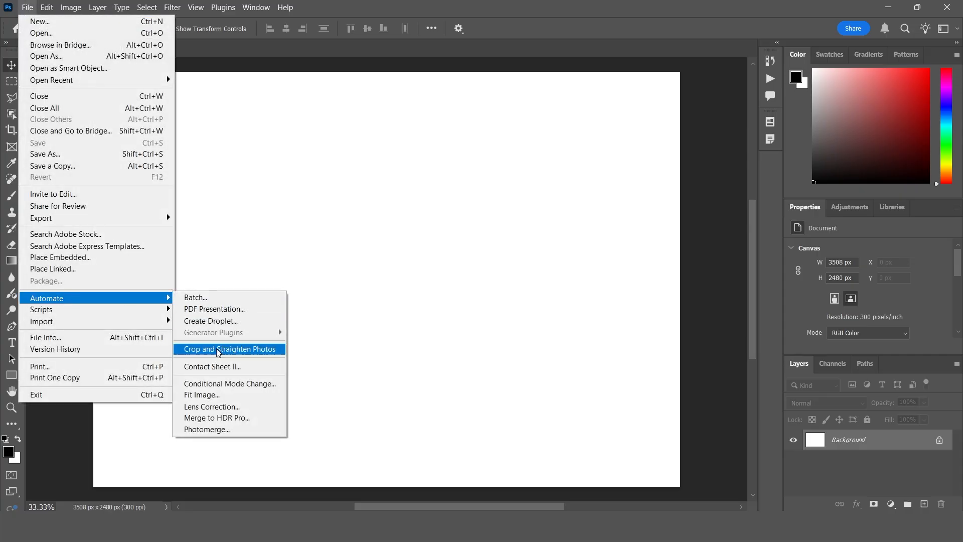
pyautogui.click(251, 405)
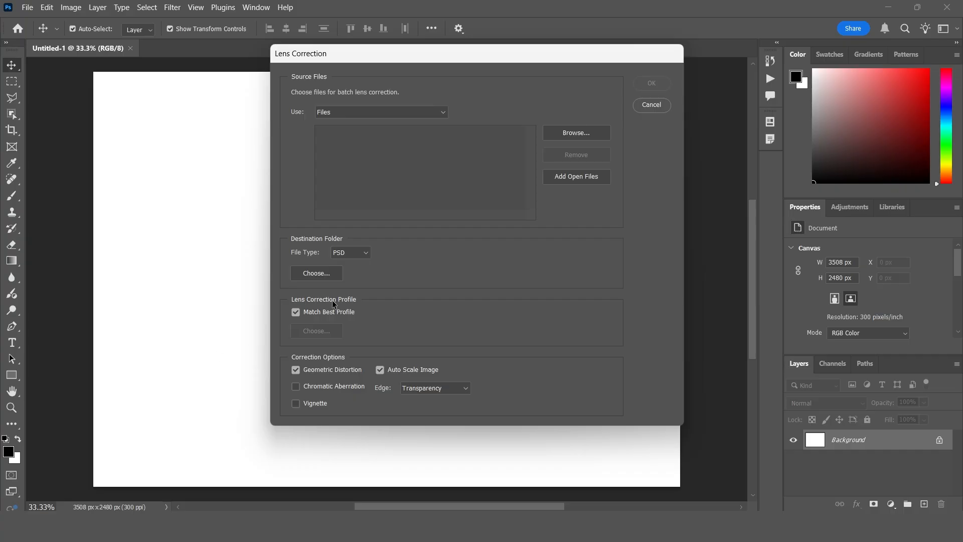
pyautogui.click(405, 112)
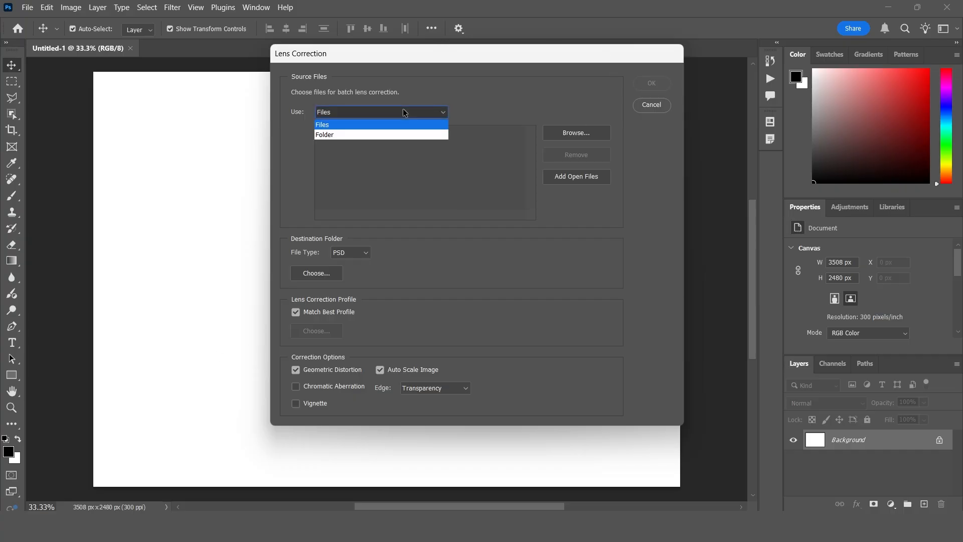
pyautogui.click(371, 134)
pyautogui.click(579, 135)
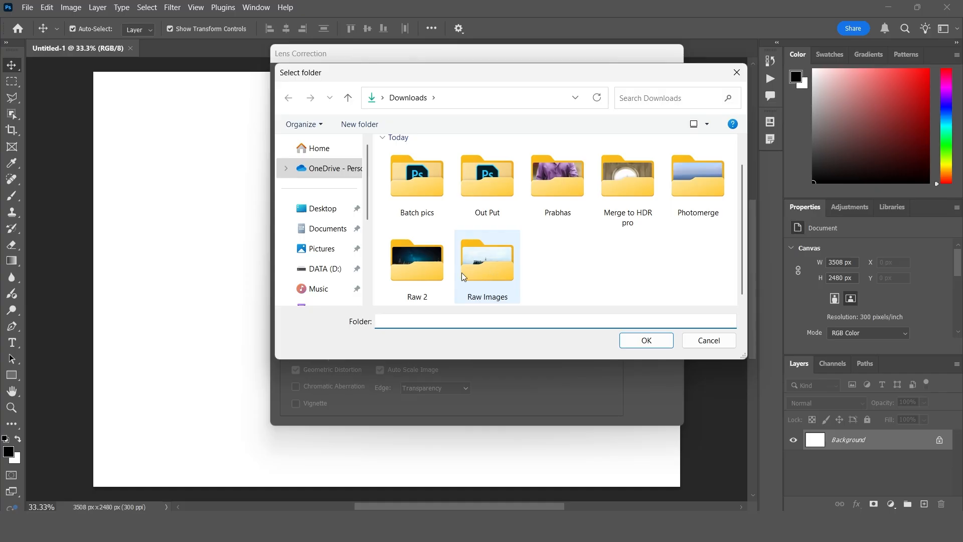
pyautogui.click(427, 270)
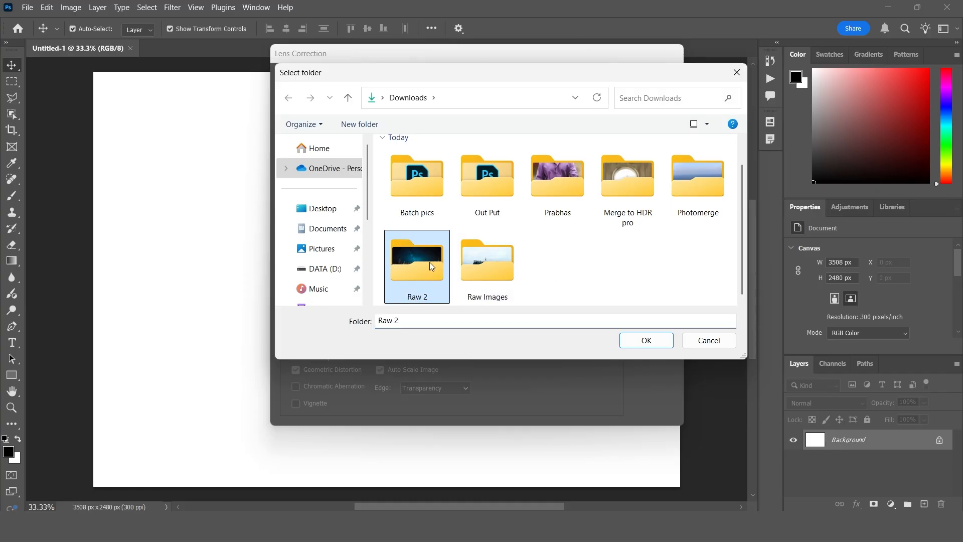
pyautogui.click(646, 345)
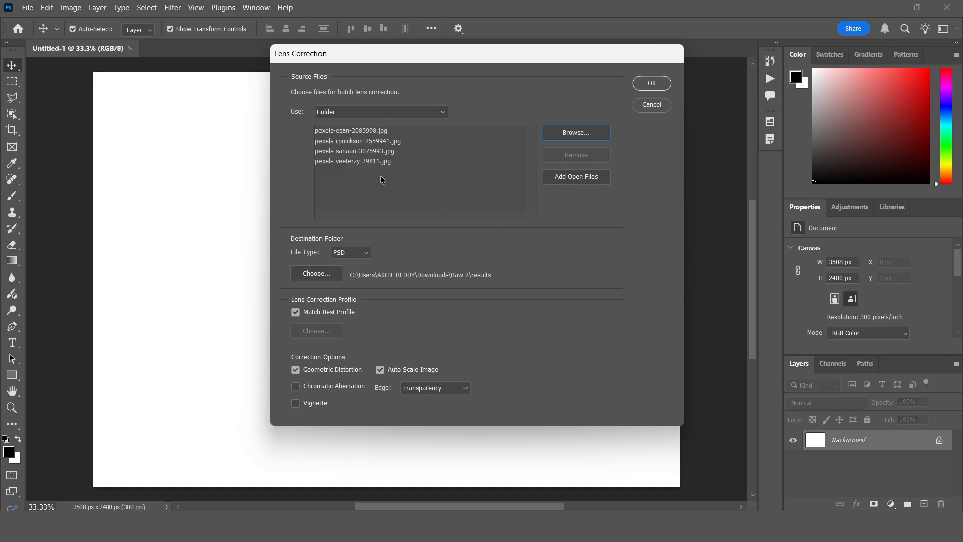
# Set the batch output to JPG and create a "raw 2 d" folder in Downloads as the destination.
pyautogui.click(353, 255)
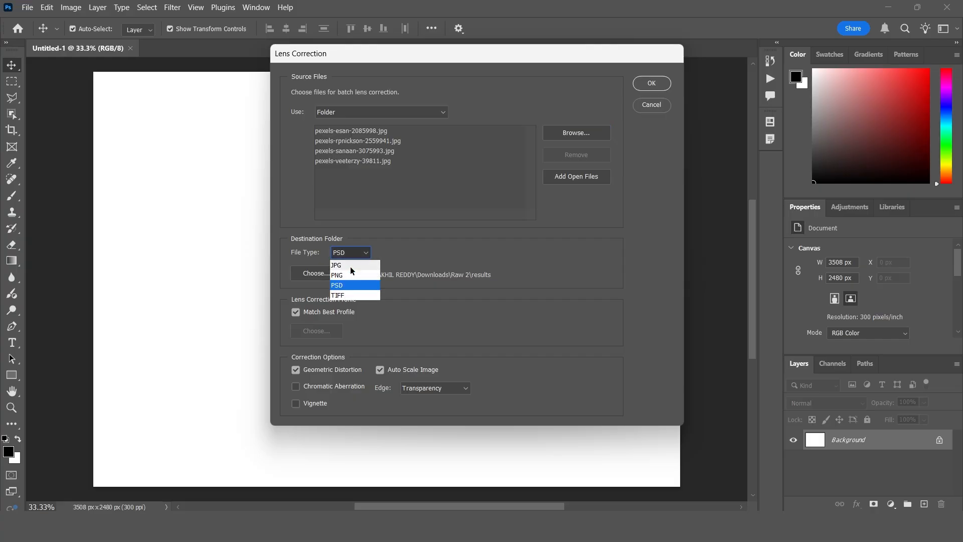
pyautogui.click(349, 265)
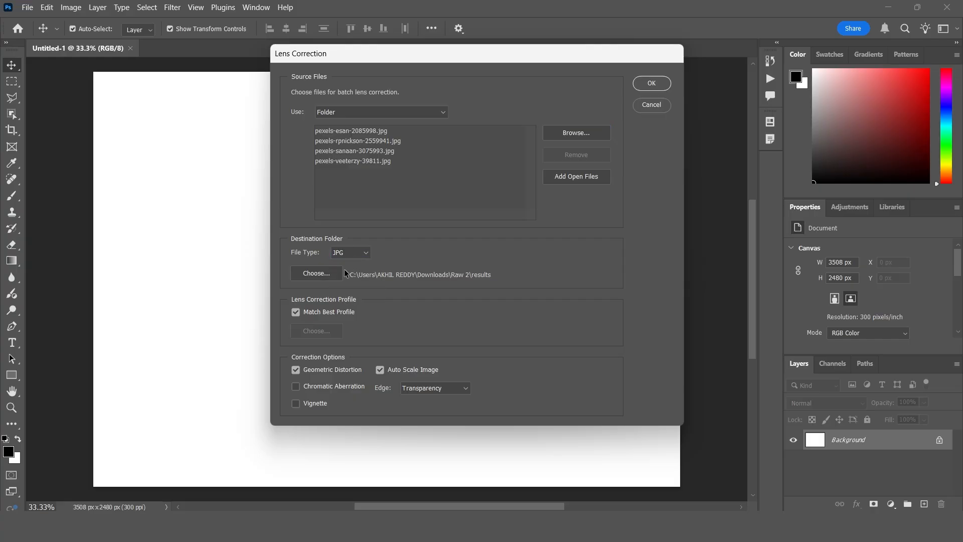
pyautogui.click(336, 273)
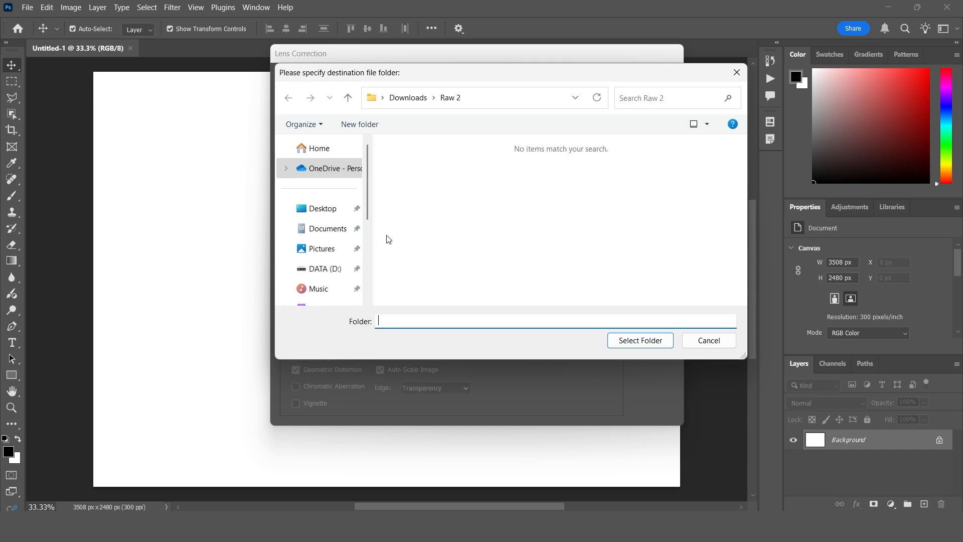
pyautogui.click(404, 98)
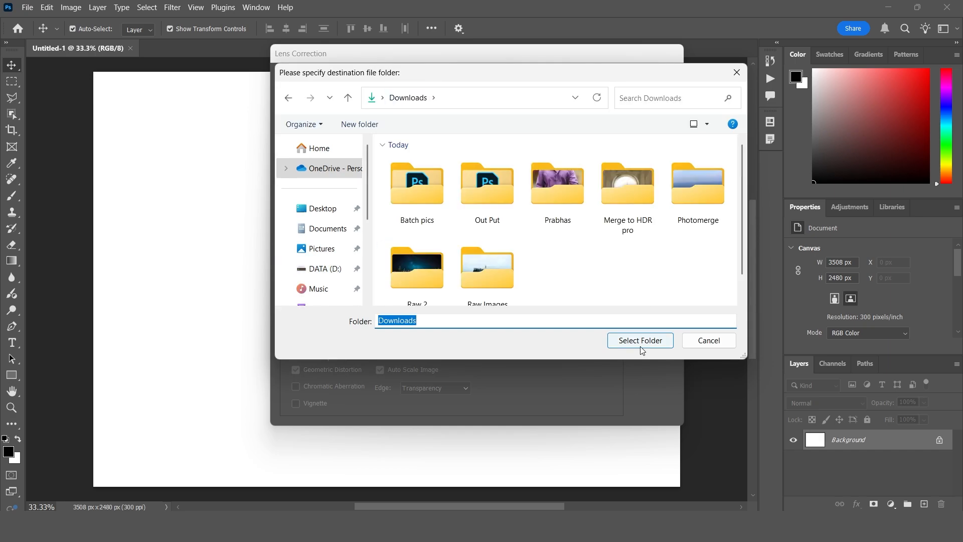
pyautogui.rightClick(559, 259)
pyautogui.moveTo(601, 381)
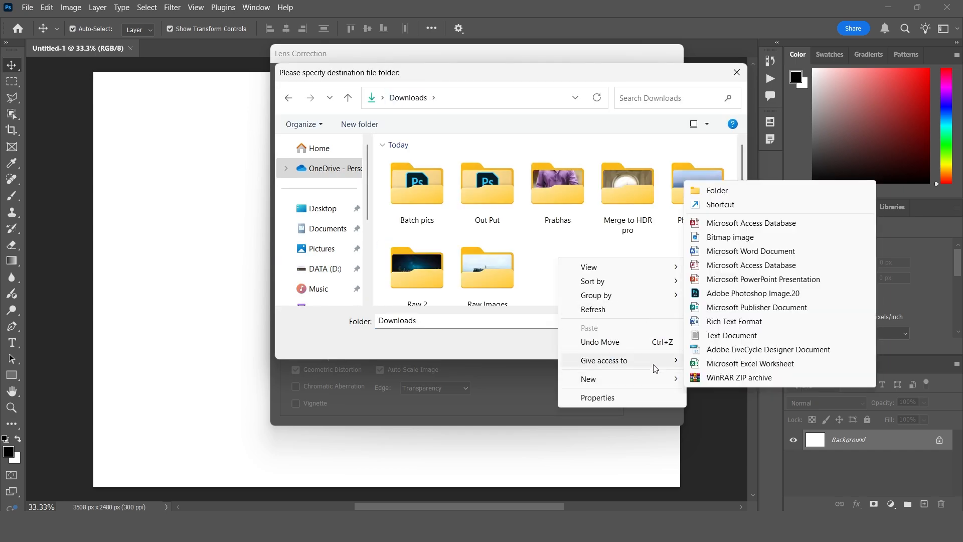
pyautogui.click(719, 196)
pyautogui.write('raw 2 d')
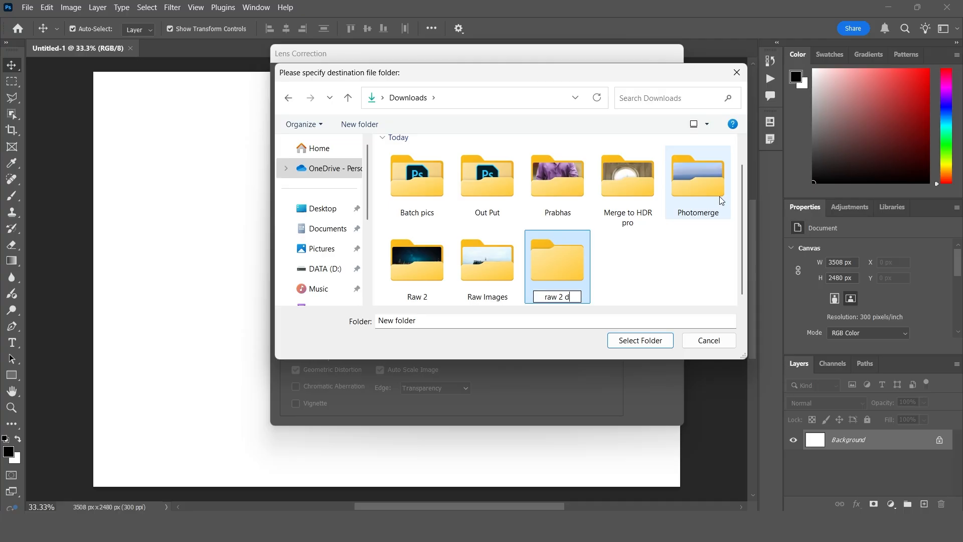
pyautogui.click(570, 275)
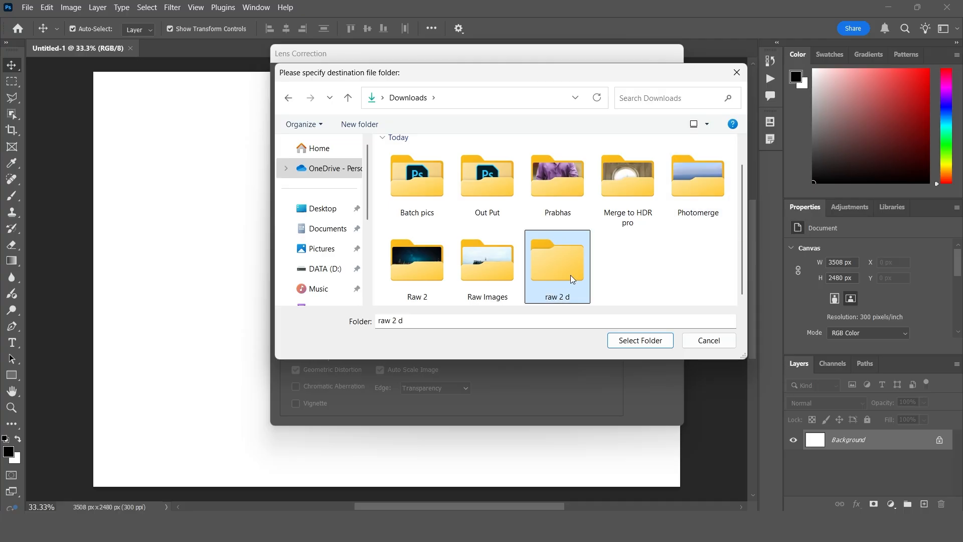
pyautogui.click(637, 340)
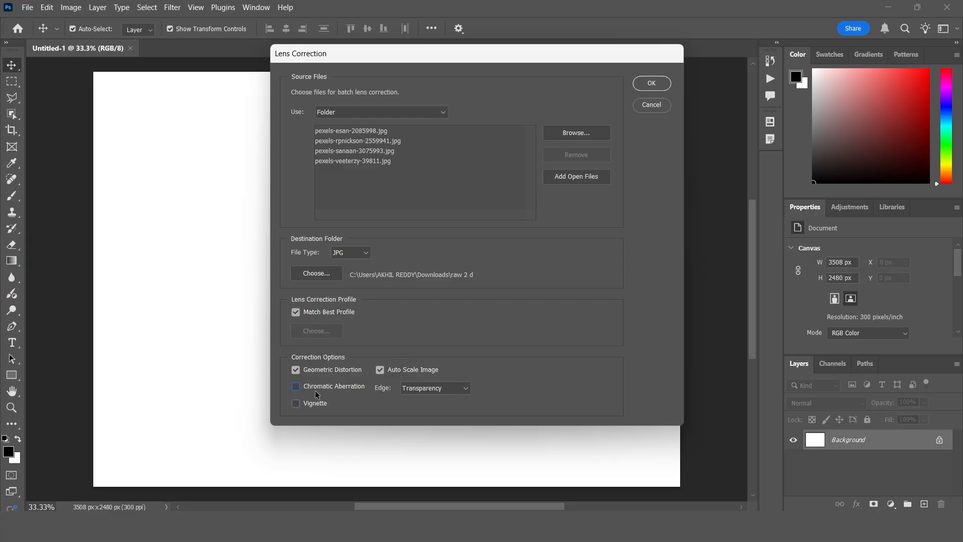
# Enable chromatic aberration and vignette correction, and run the batch Lens Correction.
pyautogui.click(297, 387)
pyautogui.click(300, 405)
pyautogui.click(656, 84)
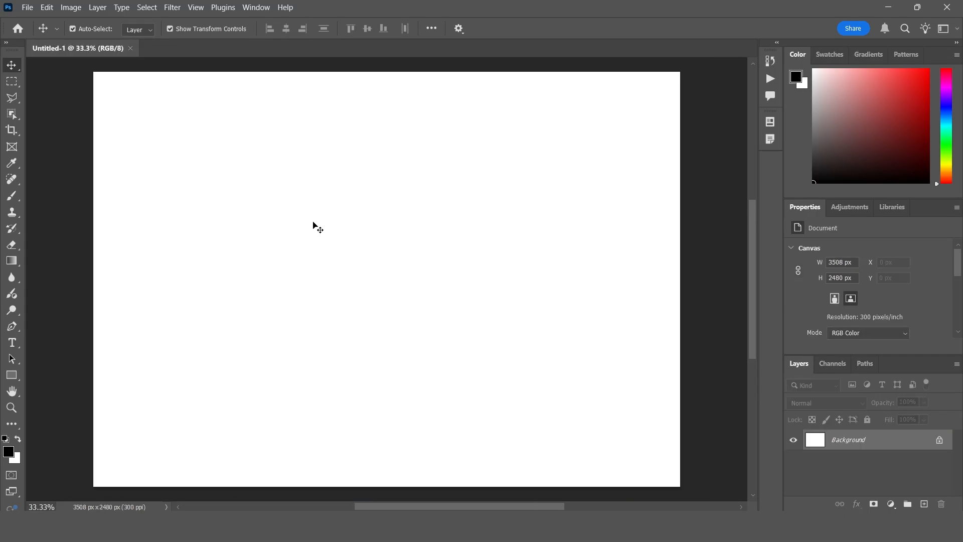
# Switch to File Explorer, open the raw 2 d folder in Downloads, and browse through the corrected photos.
pyautogui.click(887, 8)
pyautogui.click(514, 171)
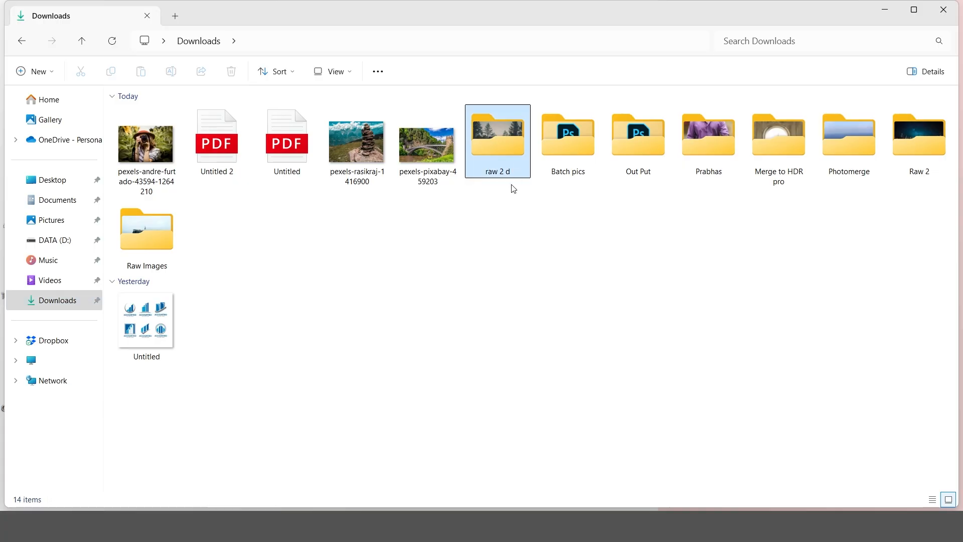
pyautogui.doubleClick(515, 151)
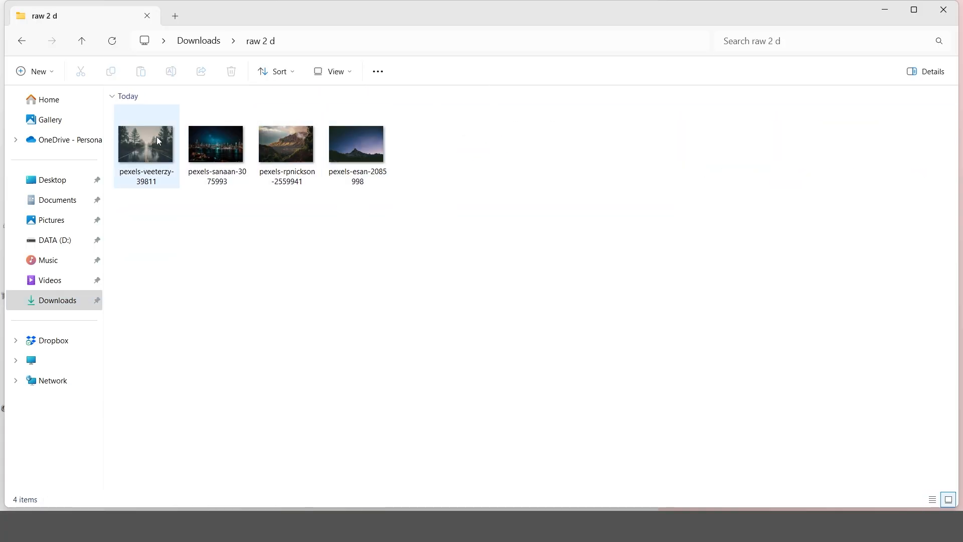
pyautogui.click(159, 140)
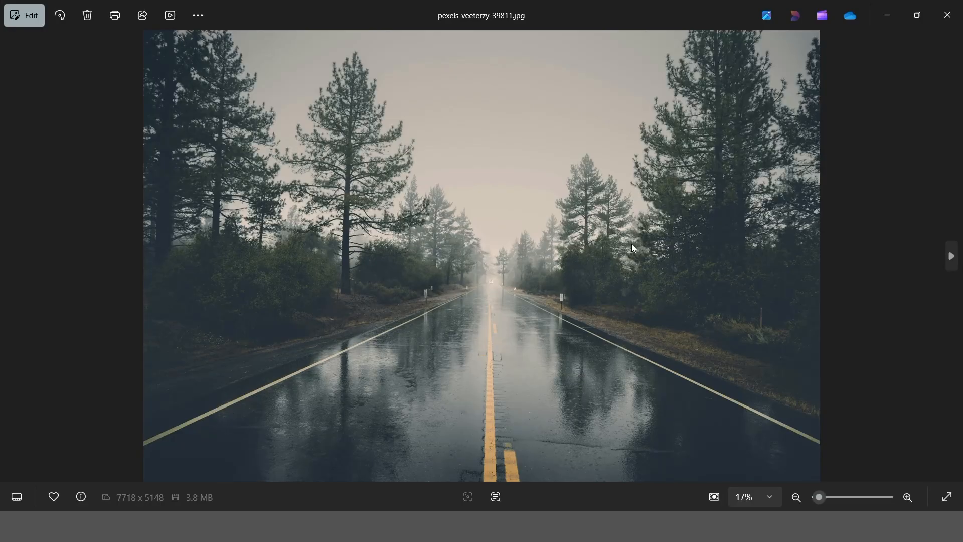
pyautogui.press('Right')
pyautogui.press('Right')
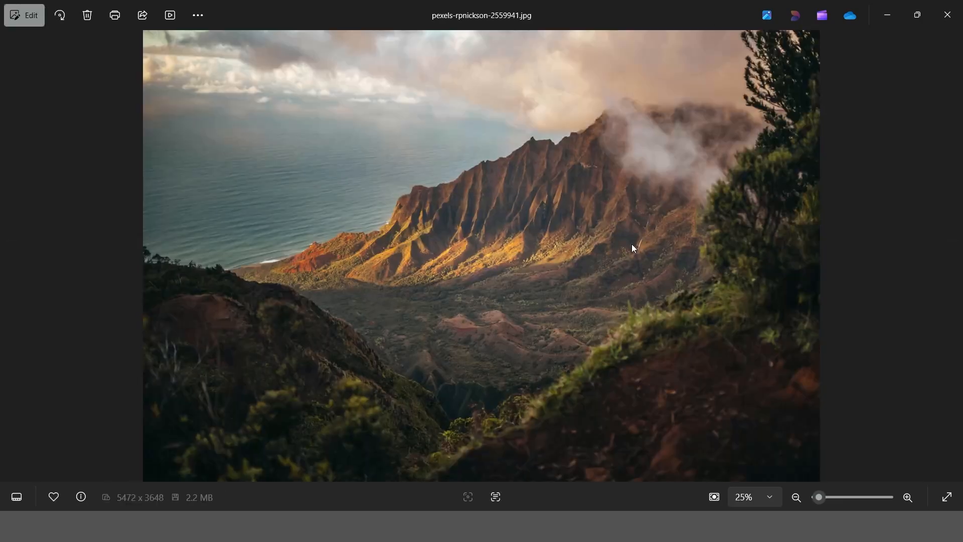
pyautogui.press('Right')
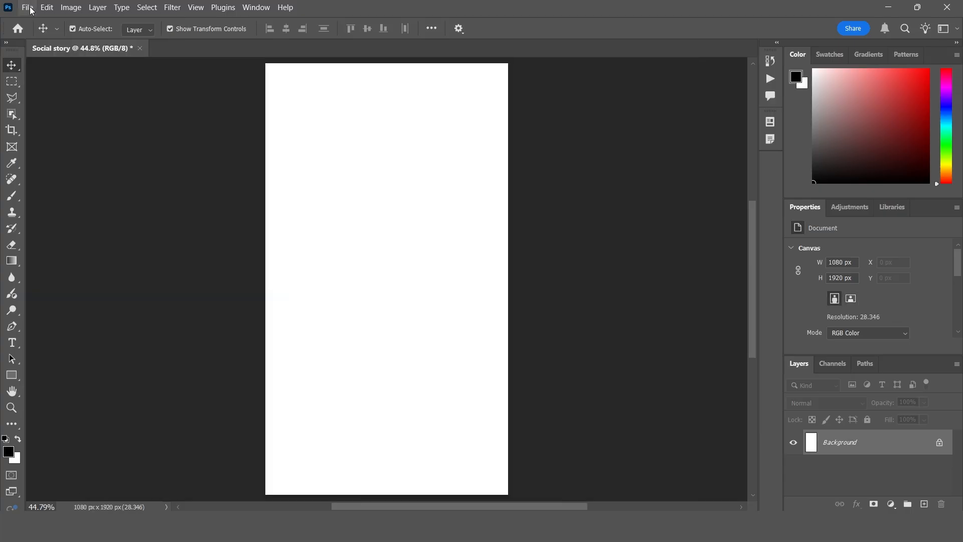
# Start Merge to HDR Pro with the "Merge to HDR pro" folder in Downloads as the source, and accept the offered EV settings.
pyautogui.click(27, 7)
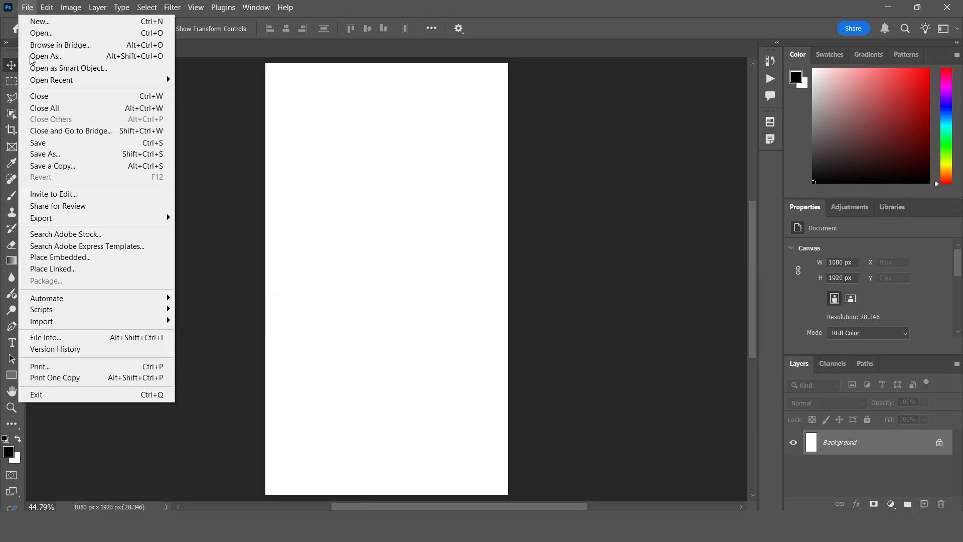
pyautogui.moveTo(71, 298)
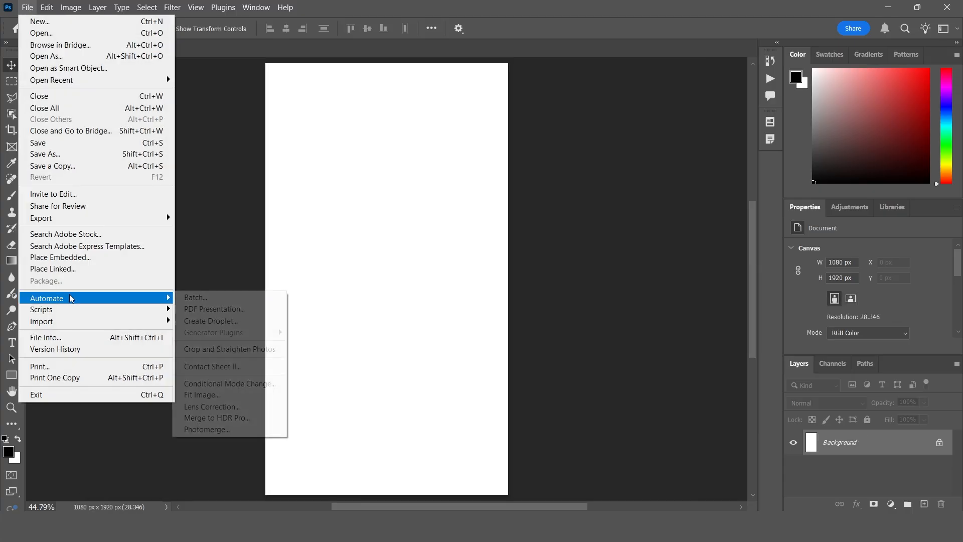
pyautogui.click(256, 418)
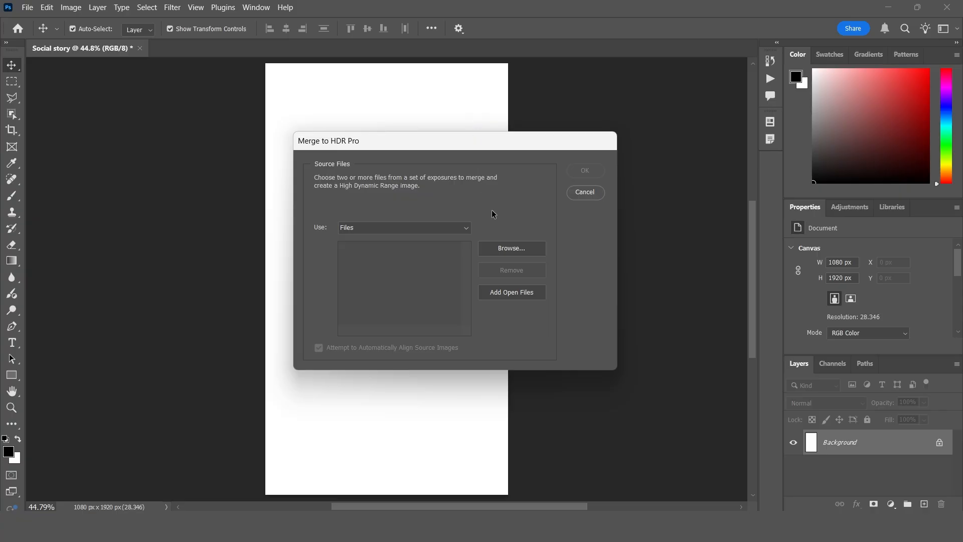
pyautogui.click(432, 229)
pyautogui.click(351, 250)
pyautogui.click(516, 248)
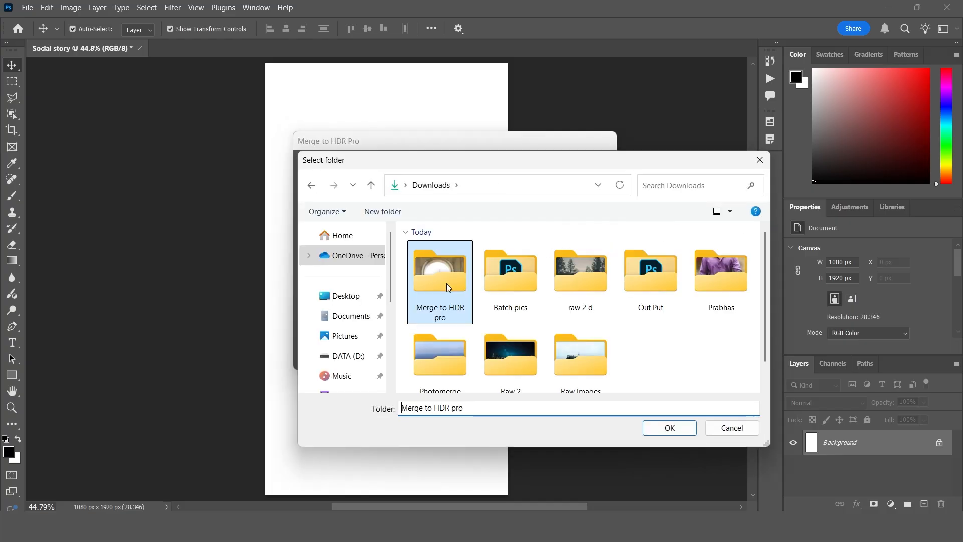
pyautogui.click(667, 427)
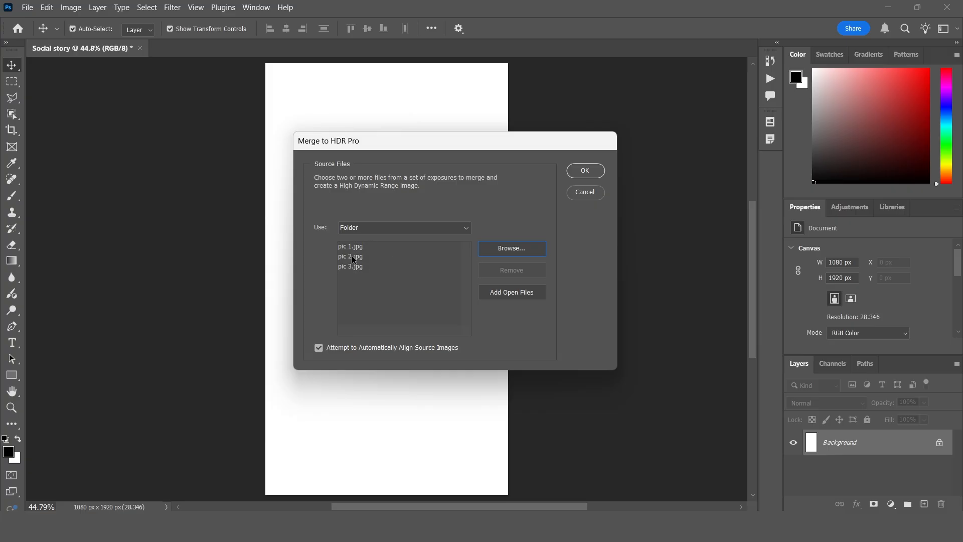
pyautogui.click(592, 174)
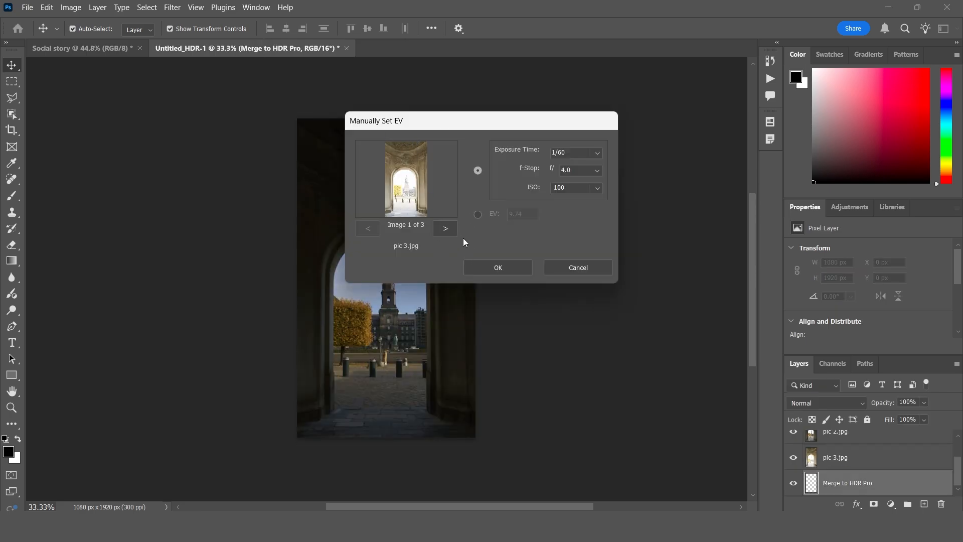
pyautogui.click(509, 271)
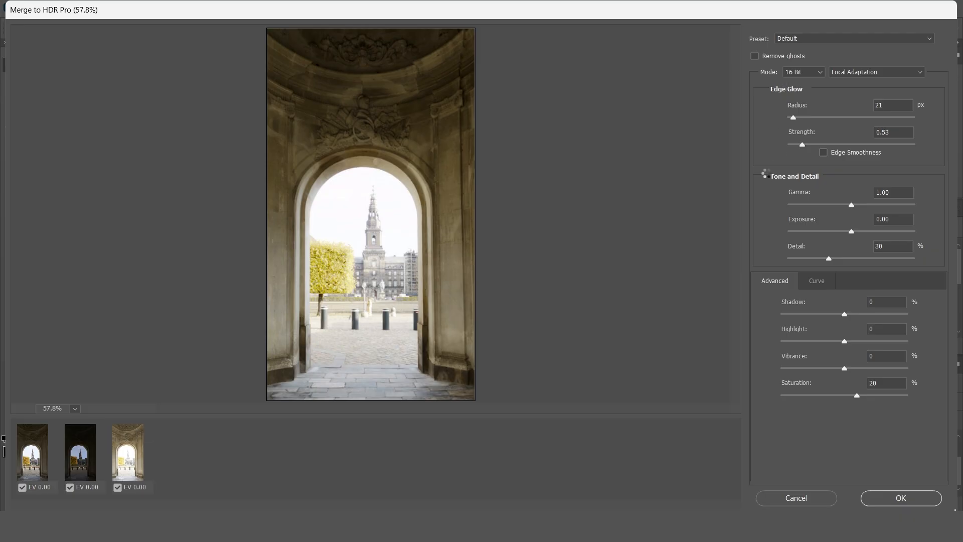
# Choose the Default preset with 16 Bit mode and Local Adaptation for the HDR merge.
pyautogui.click(792, 38)
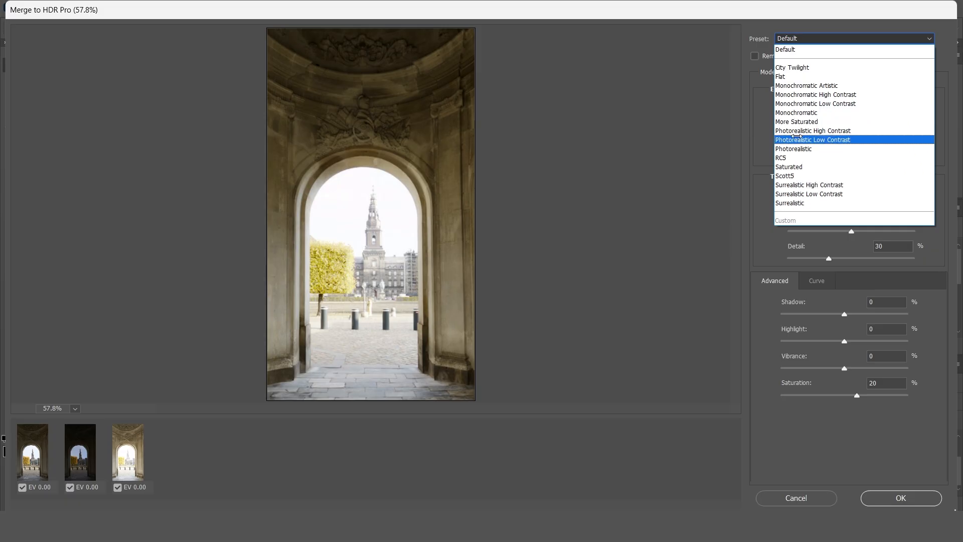
pyautogui.click(795, 49)
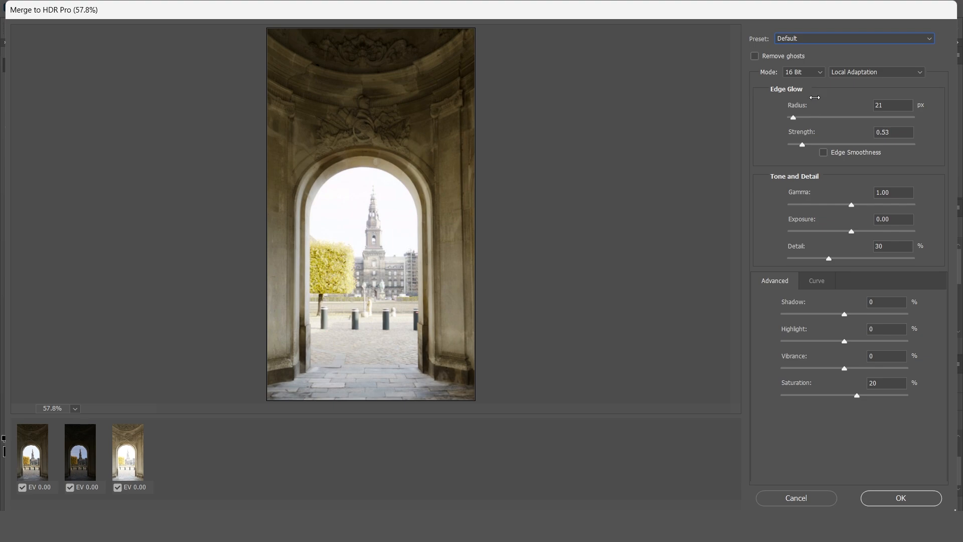
pyautogui.click(795, 75)
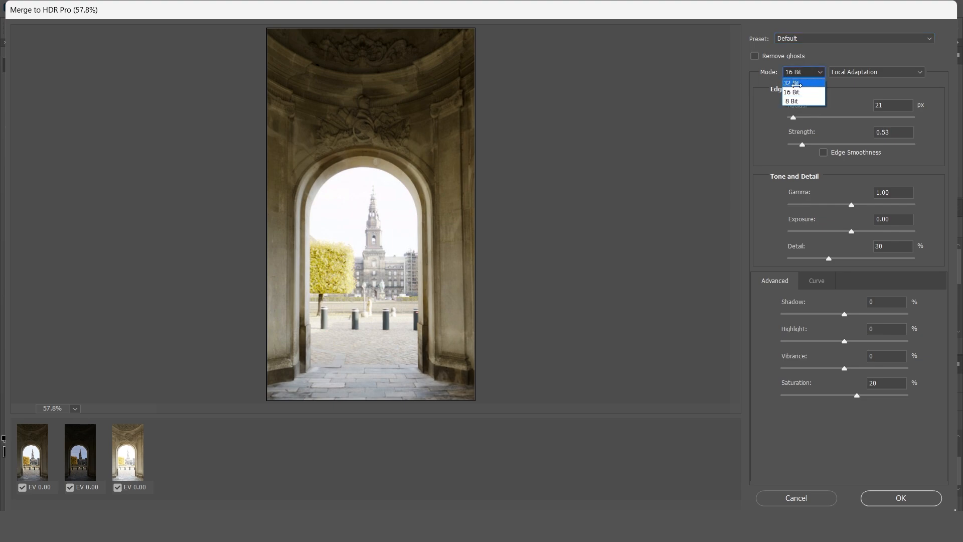
pyautogui.click(792, 92)
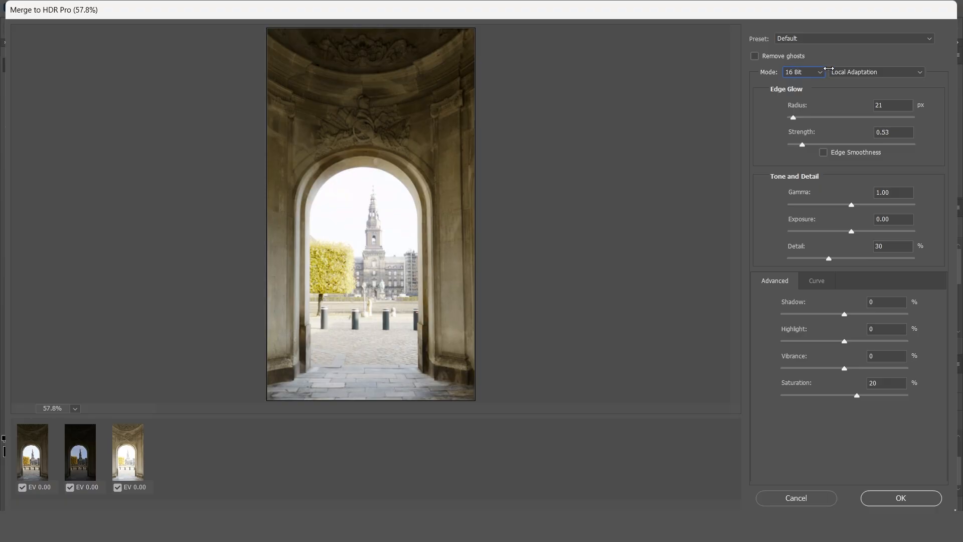
pyautogui.click(863, 70)
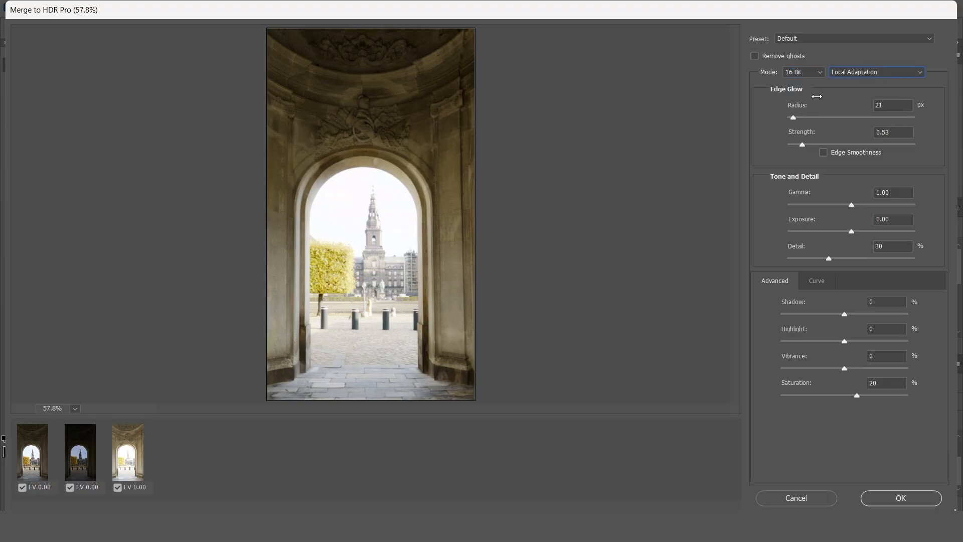
# Set the edge glow to radius 226 px and strength 2.64 with Edge Smoothness, plus gamma 1.07, exposure -0.30 and detail 62%.
pyautogui.moveTo(810, 116); pyautogui.dragTo(825, 114)
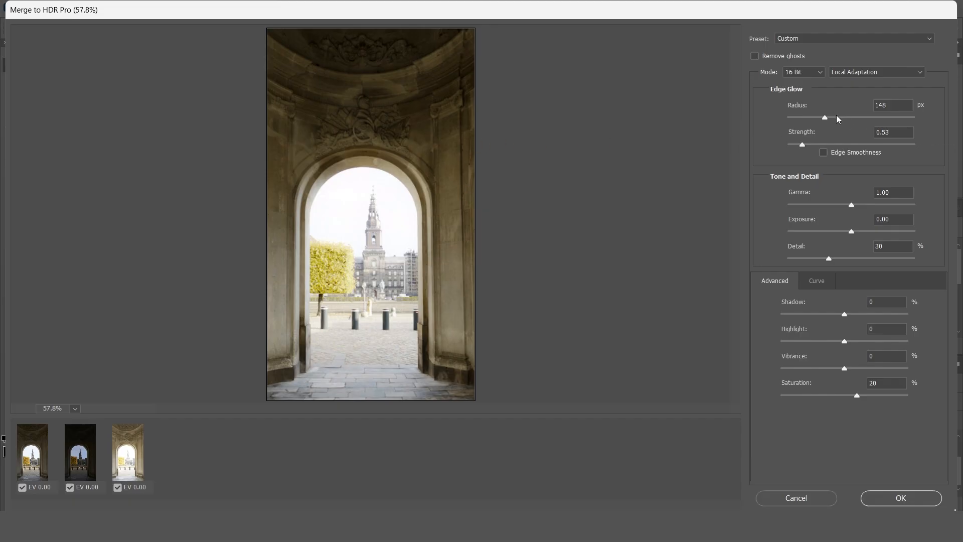
pyautogui.moveTo(836, 115); pyautogui.dragTo(839, 116)
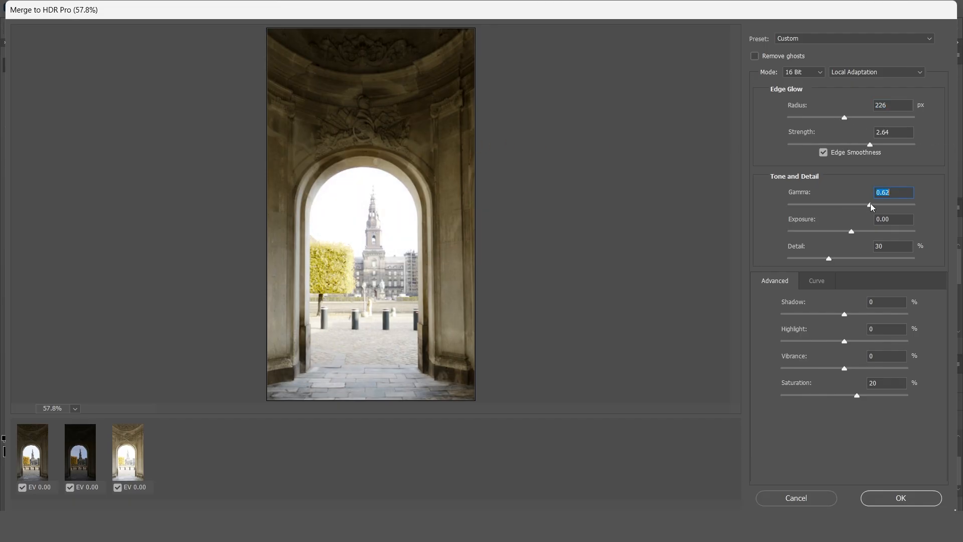
pyautogui.moveTo(871, 205); pyautogui.dragTo(850, 230)
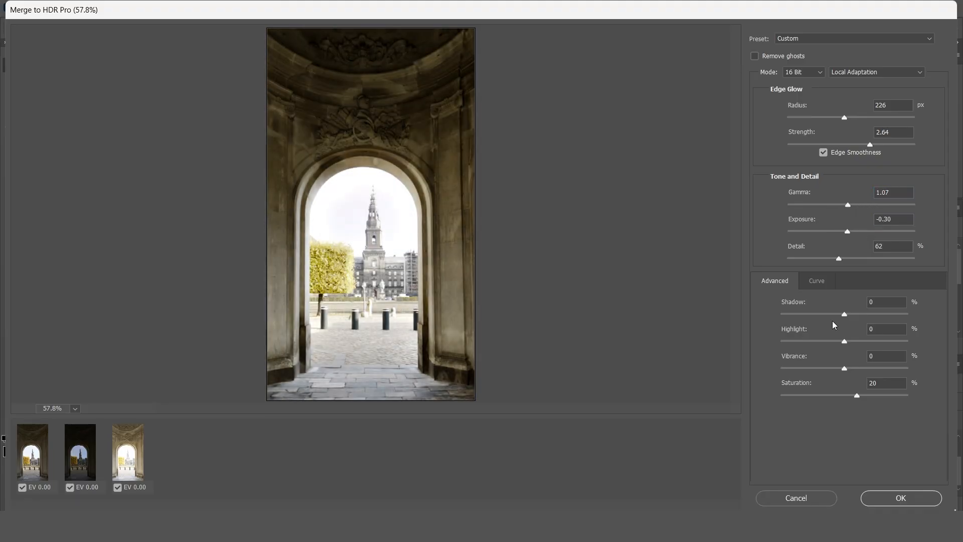
# Try shadow values of 78% and -67% on the HDR preview, and settle on 52%.
pyautogui.moveTo(860, 314); pyautogui.dragTo(872, 315)
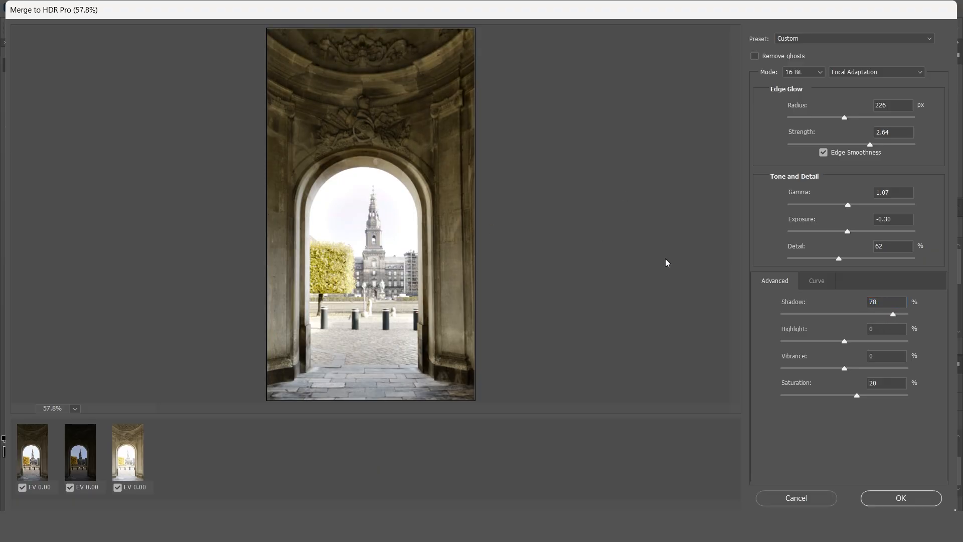
pyautogui.moveTo(812, 314); pyautogui.dragTo(802, 313)
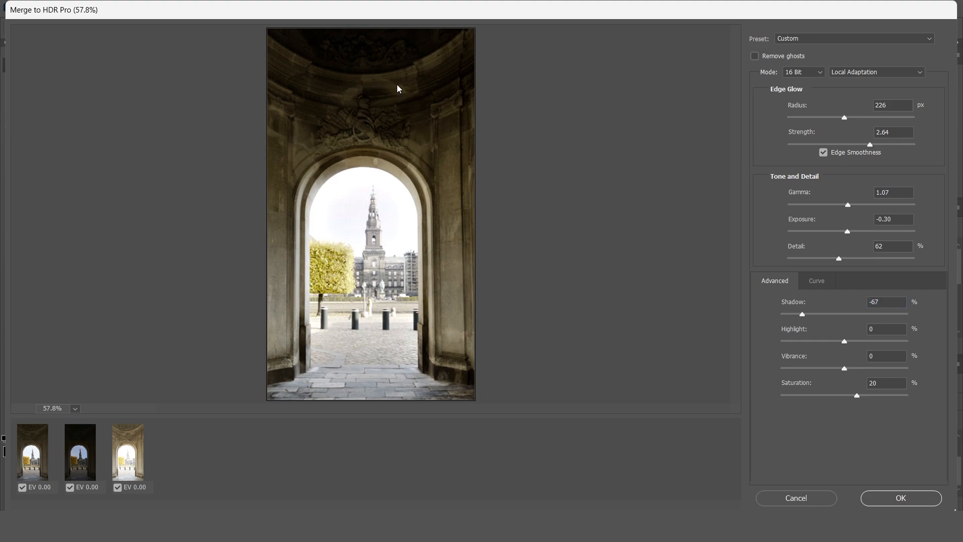
pyautogui.moveTo(866, 315); pyautogui.dragTo(887, 317)
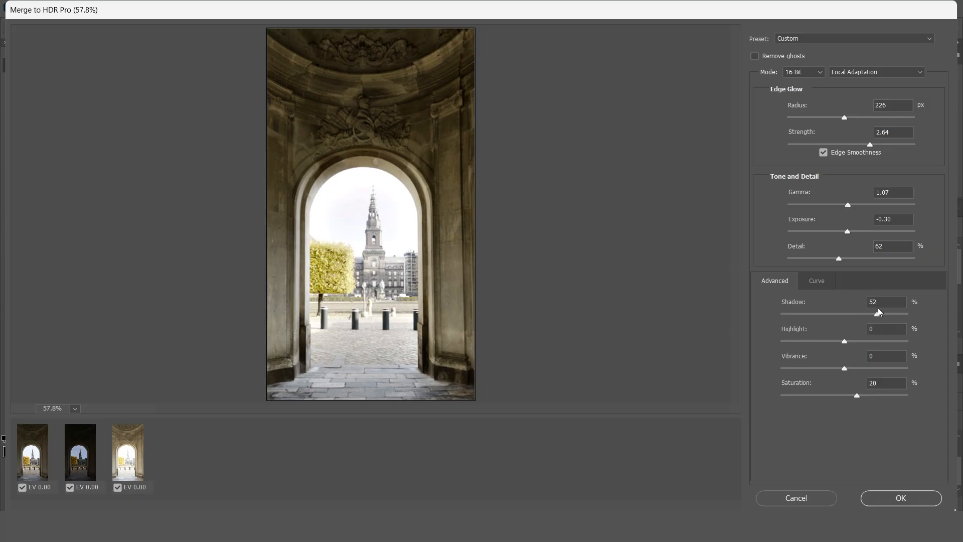
# Set highlight to 12%, vibrance to 41% and saturation to 59%, and complete the HDR merge.
pyautogui.moveTo(844, 342); pyautogui.dragTo(743, 399)
pyautogui.click(869, 342)
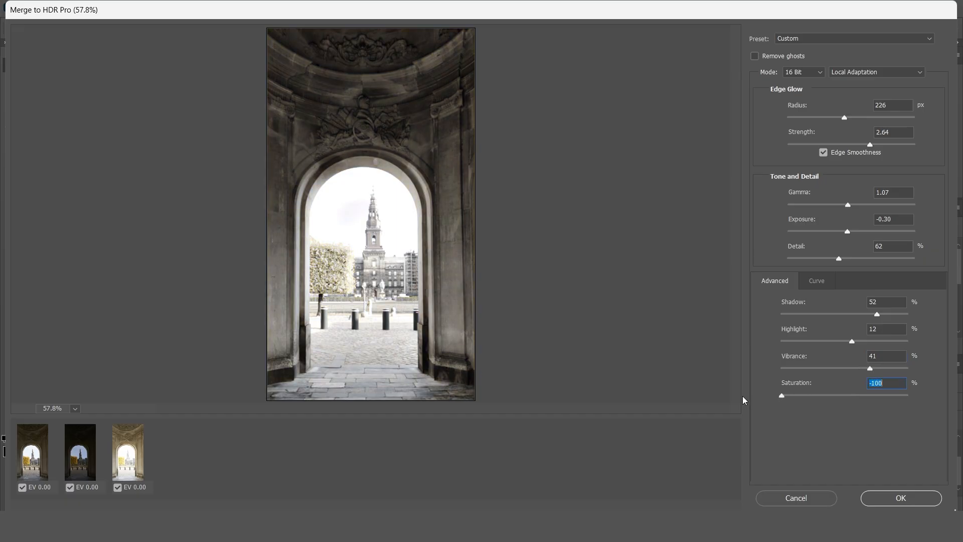
pyautogui.moveTo(801, 395); pyautogui.dragTo(820, 395)
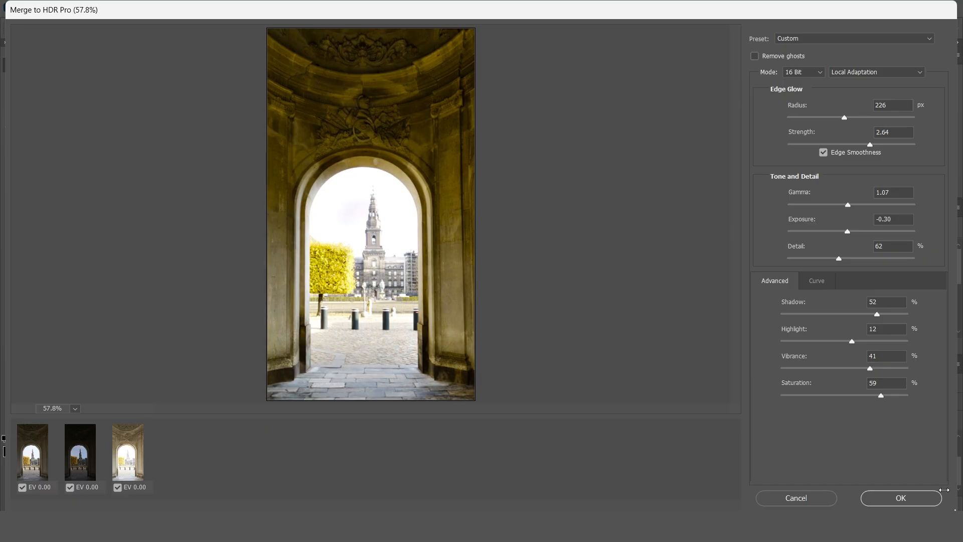
pyautogui.click(902, 497)
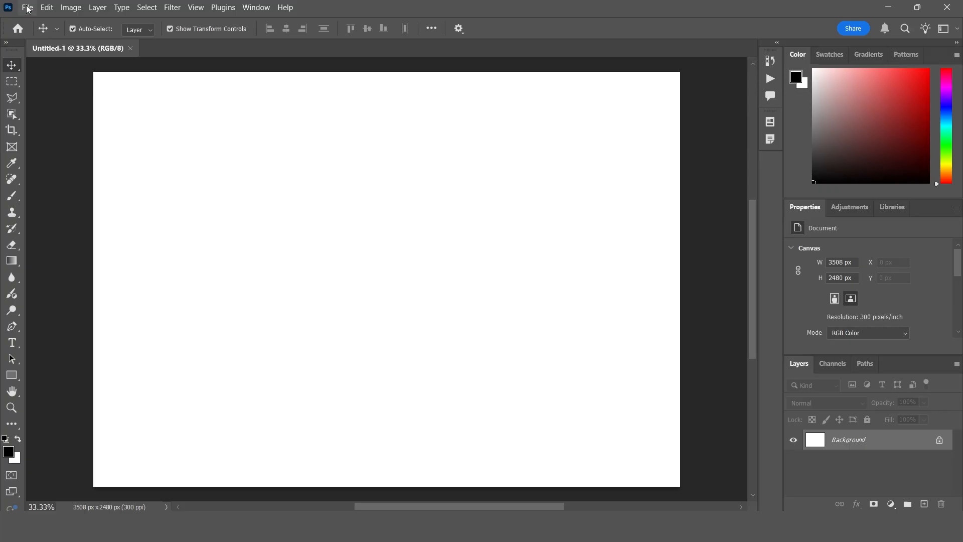
# Photomerge the images from the Photomerge folder in Downloads into a panorama, using the Auto layout with Blend Images Together.
pyautogui.click(27, 7)
pyautogui.moveTo(82, 298)
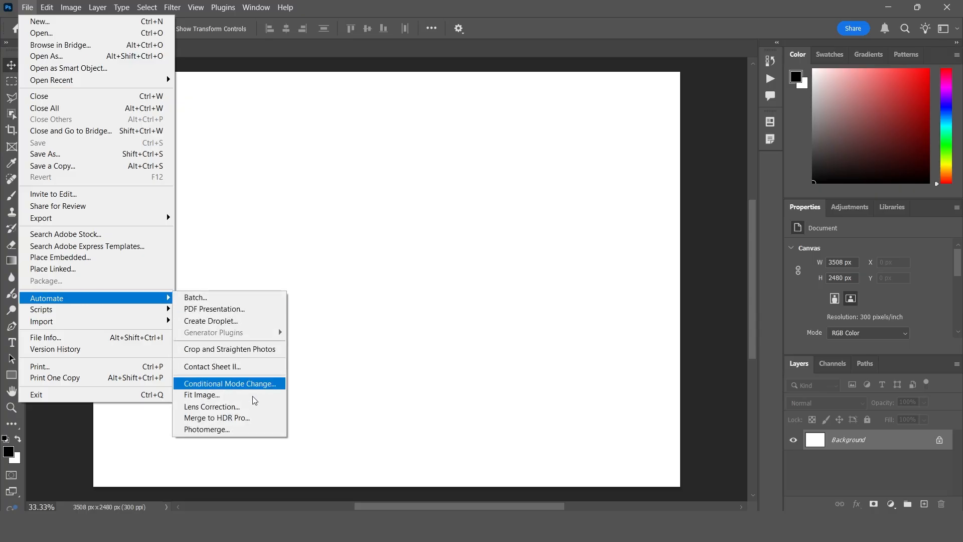
pyautogui.click(244, 433)
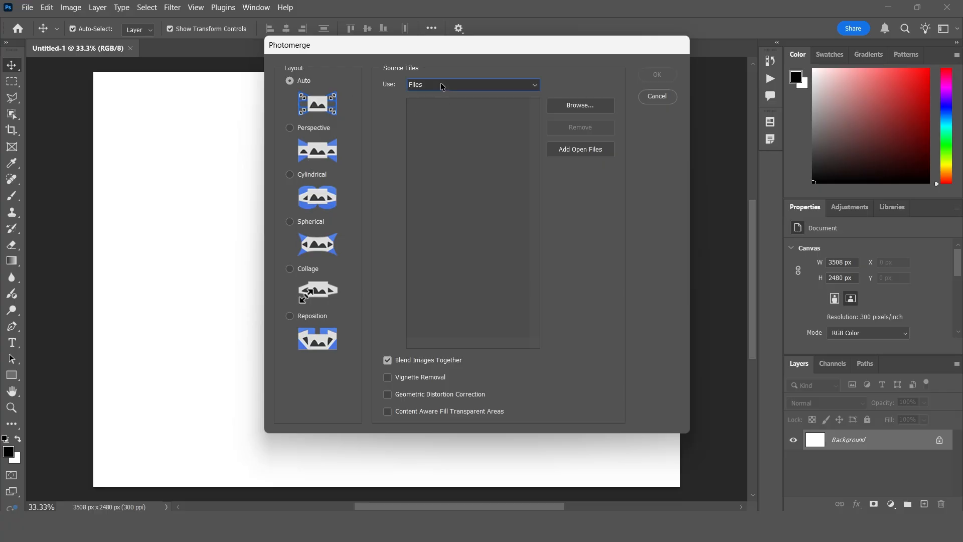
pyautogui.click(415, 84)
pyautogui.click(421, 107)
pyautogui.click(575, 107)
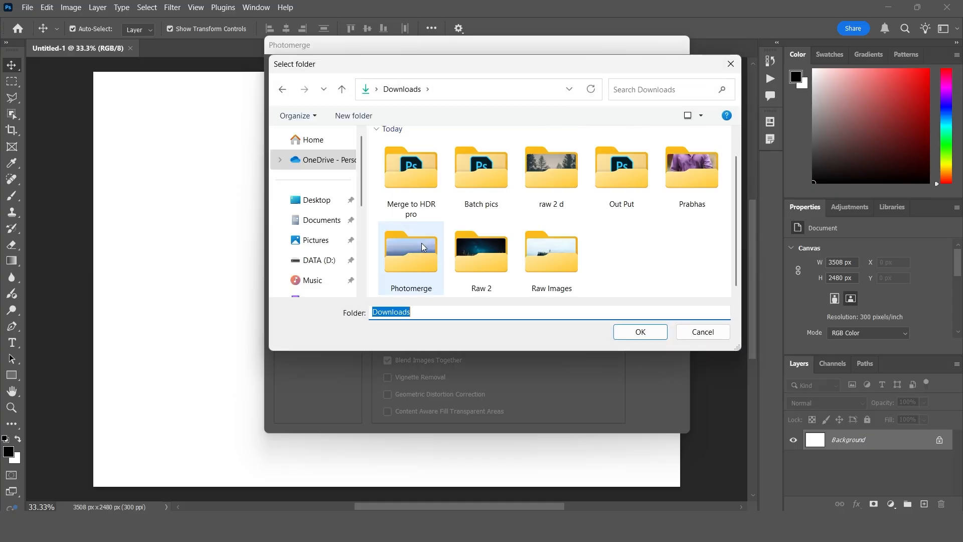
pyautogui.click(395, 280)
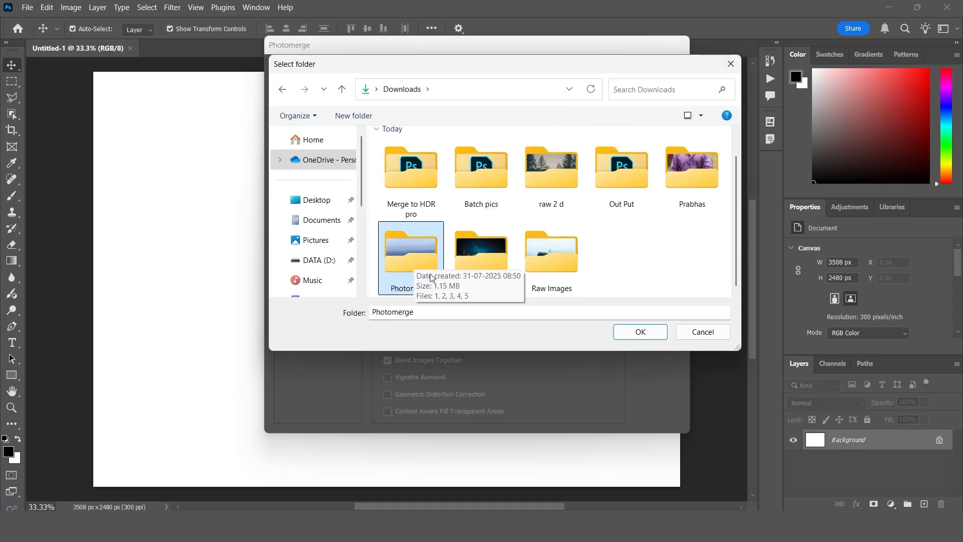
pyautogui.click(654, 338)
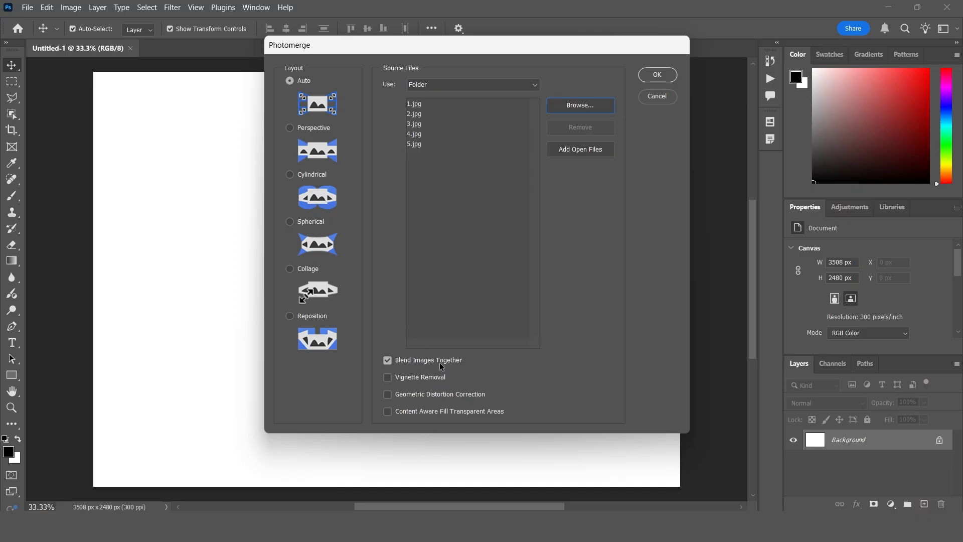
pyautogui.click(654, 76)
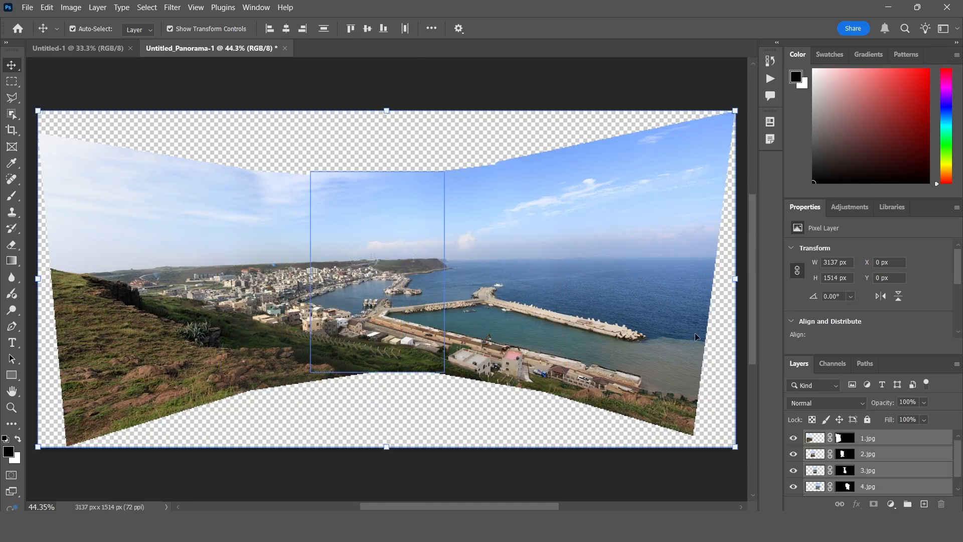
# Toggle the visibility of layers 1.jpg to 5.jpg in turn to examine each photo's masked part of the panorama.
pyautogui.scroll(-1, 870, 474)
pyautogui.scroll(1, 871, 487)
pyautogui.click(792, 454)
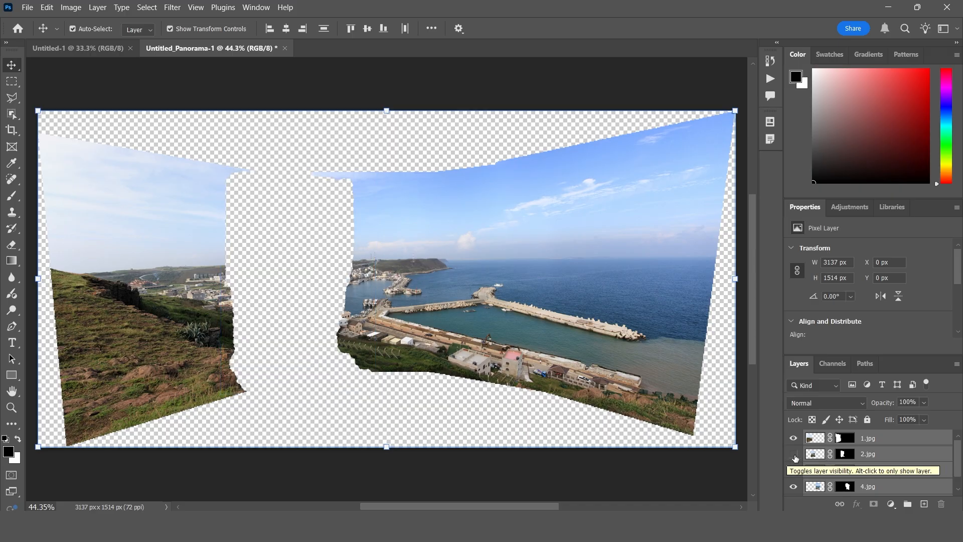
pyautogui.click(793, 454)
pyautogui.click(793, 439)
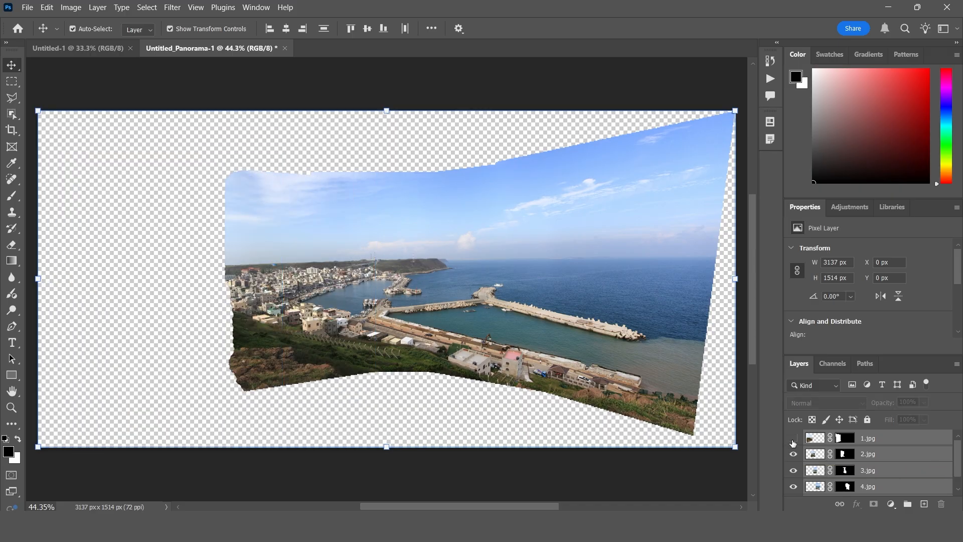
pyautogui.click(793, 439)
pyautogui.click(792, 455)
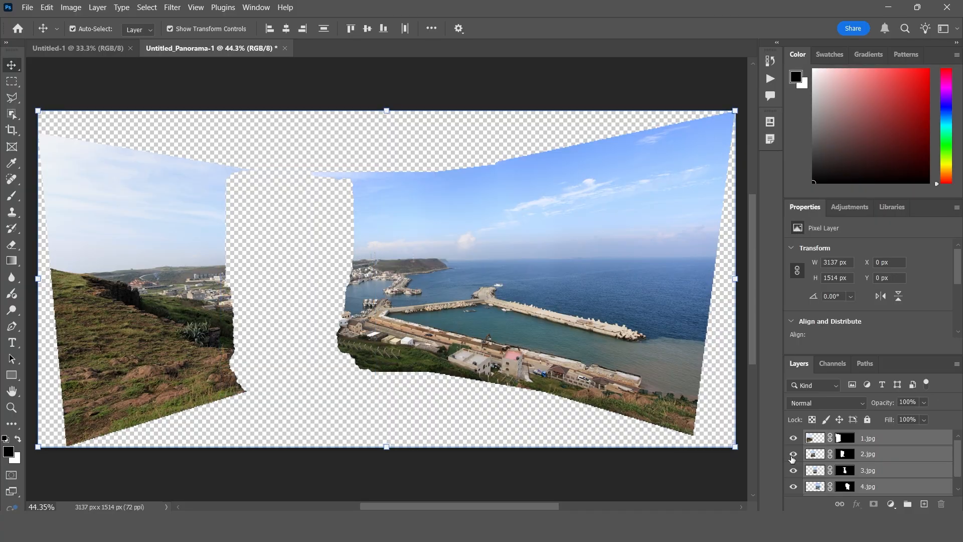
pyautogui.click(793, 455)
pyautogui.click(794, 470)
pyautogui.click(794, 470)
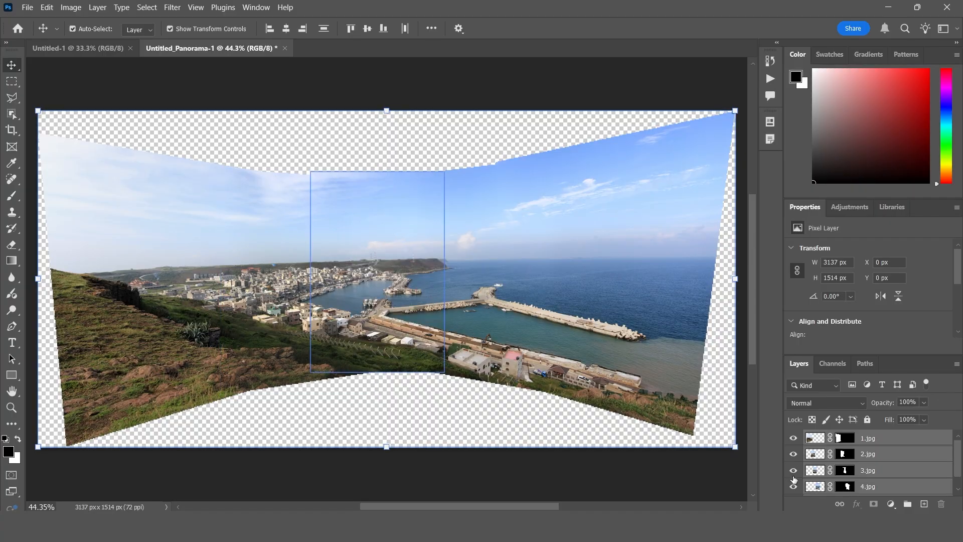
pyautogui.click(794, 485)
pyautogui.click(794, 485)
pyautogui.scroll(-1, 793, 485)
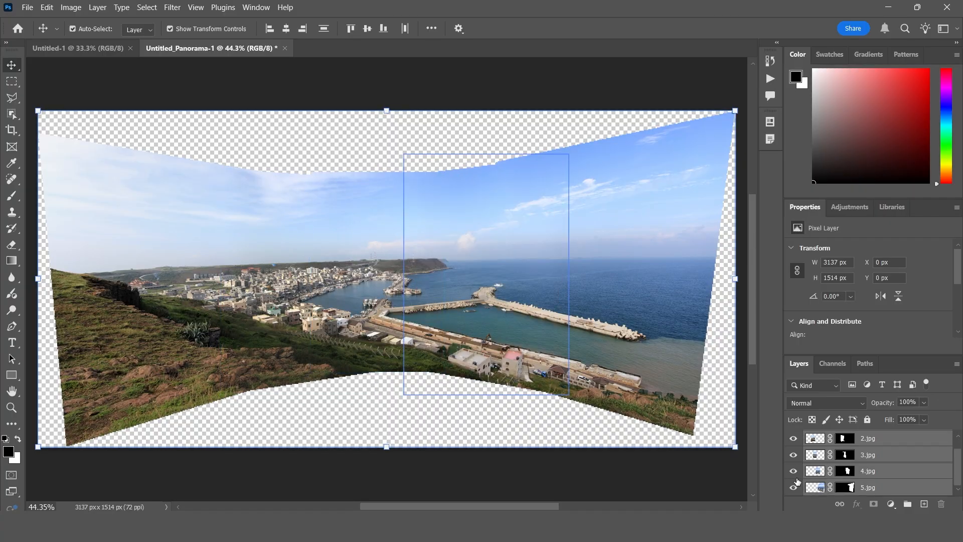
pyautogui.click(792, 487)
pyautogui.click(792, 486)
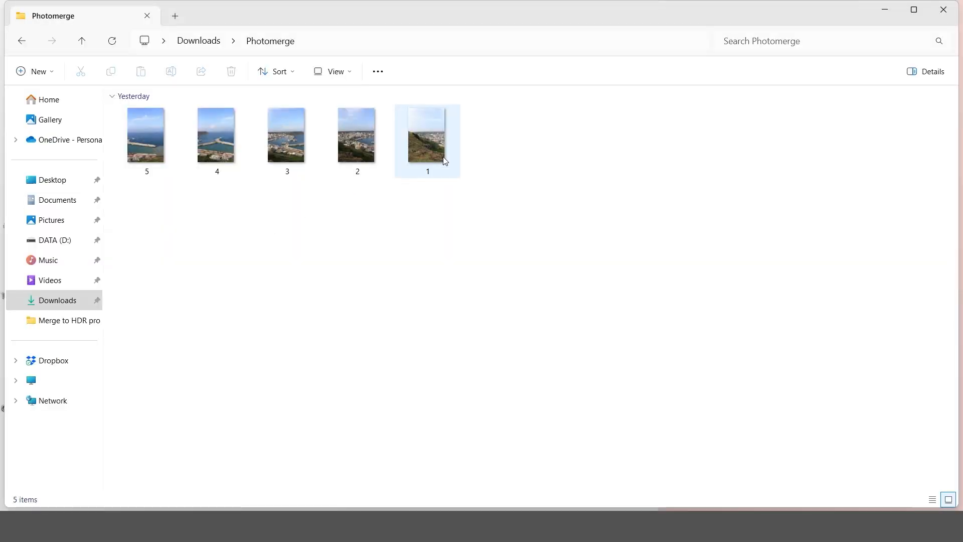
# Open the source photo 1.jpg from the Photomerge folder in the photo viewer and examine its hillside and town up close.
pyautogui.doubleClick(434, 131)
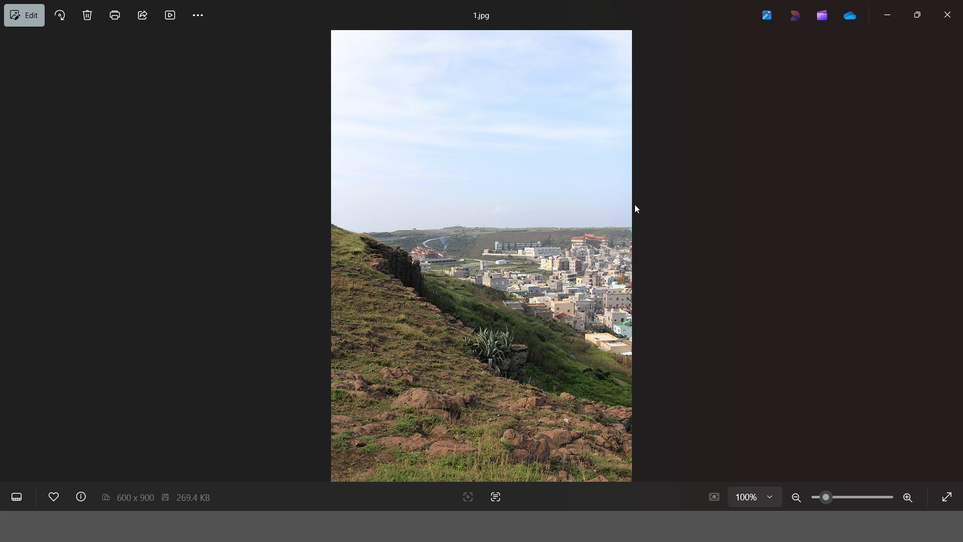
pyautogui.scroll(5, 589, 227)
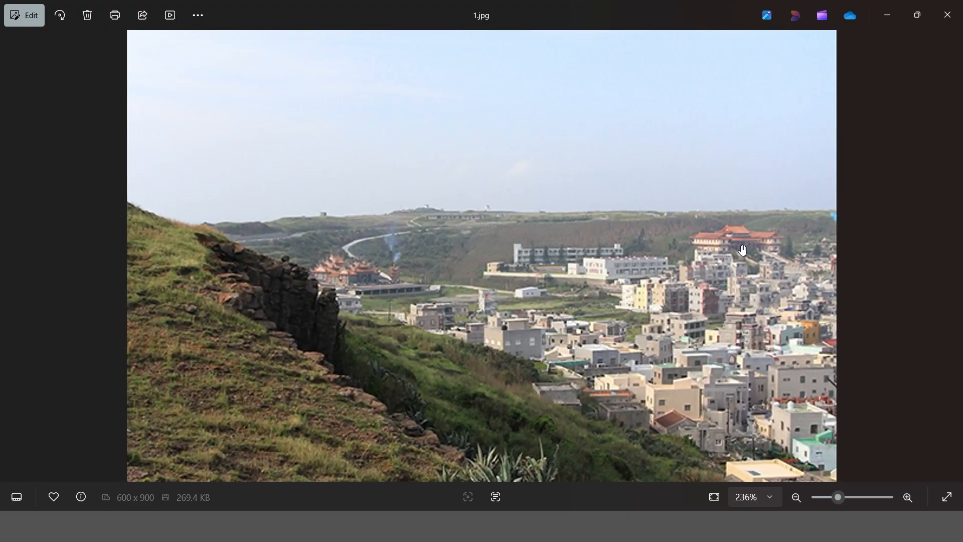
pyautogui.moveTo(750, 256); pyautogui.dragTo(749, 180)
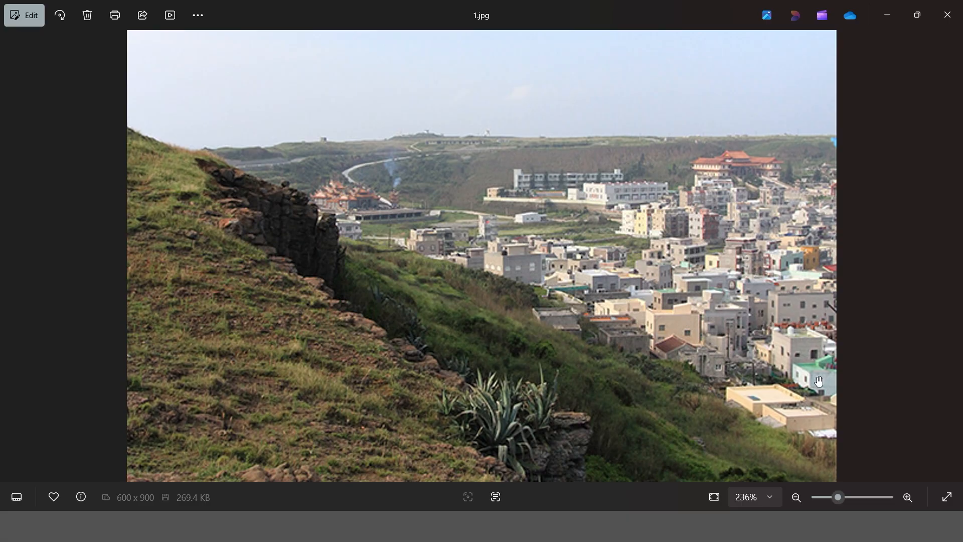
pyautogui.moveTo(810, 370); pyautogui.dragTo(816, 296)
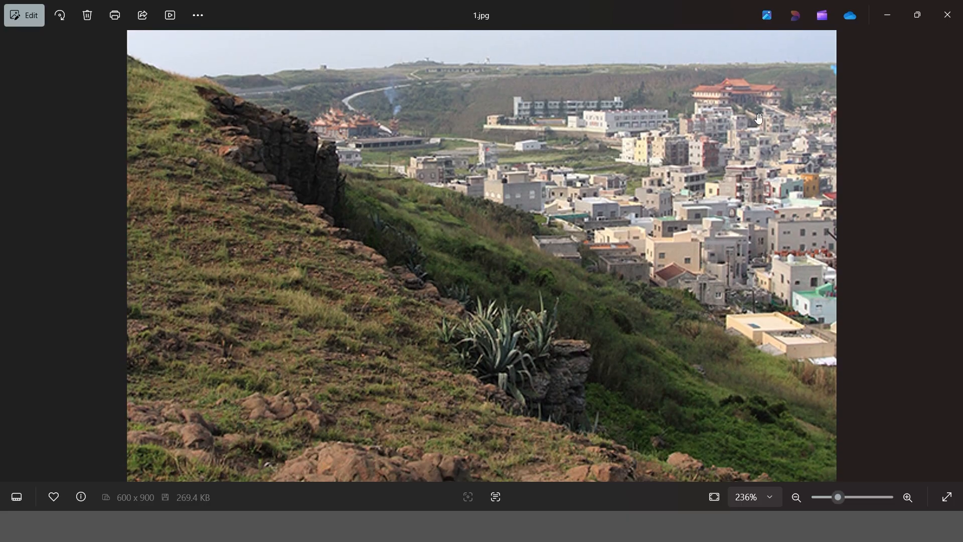
pyautogui.scroll(-5, 795, 226)
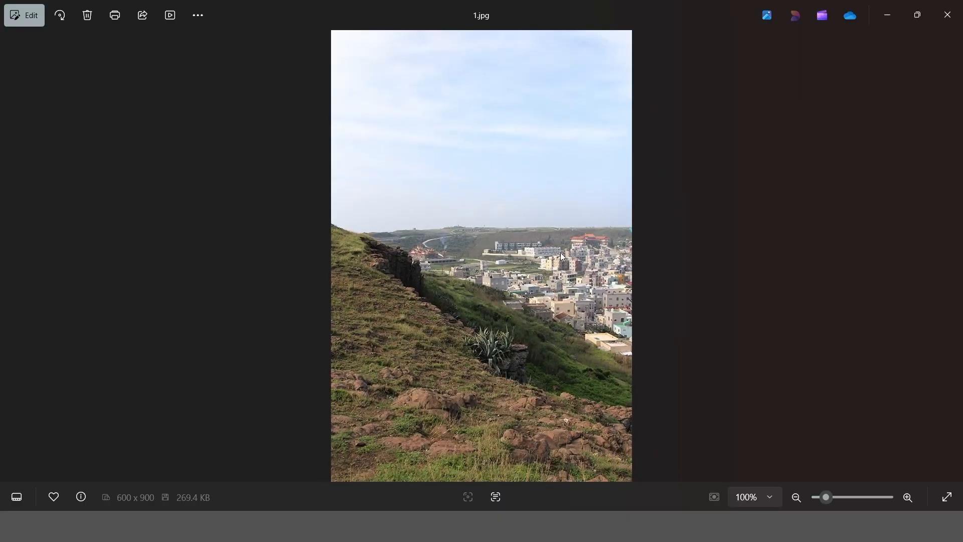
# Examine the source photos 2.jpg and 3.jpg up close for the areas that overlap their neighbouring shots.
pyautogui.press('Right')
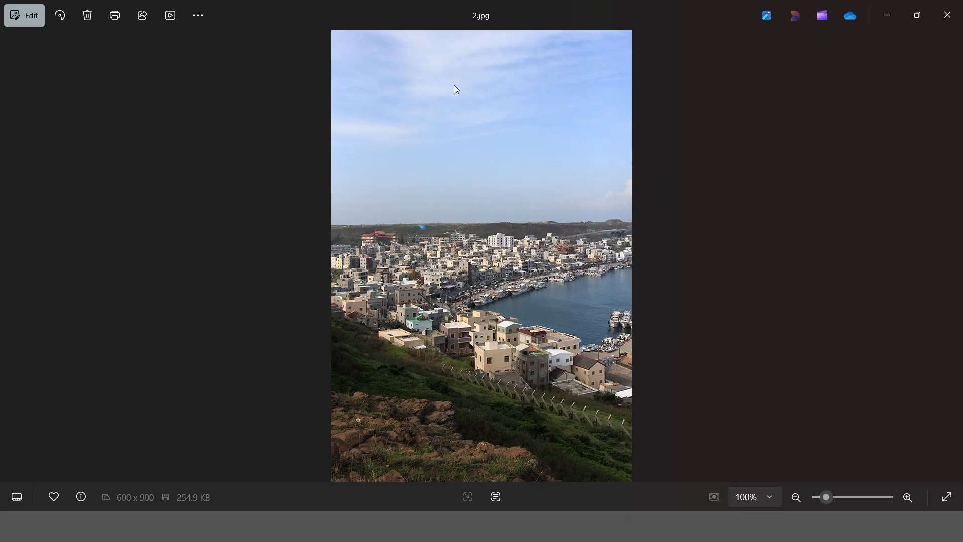
pyautogui.scroll(5, 394, 244)
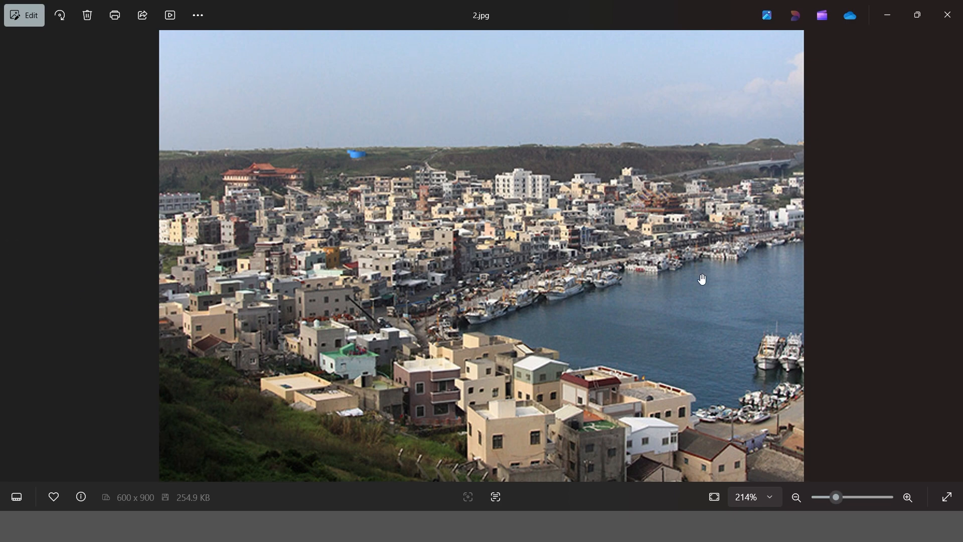
pyautogui.scroll(-3, 708, 297)
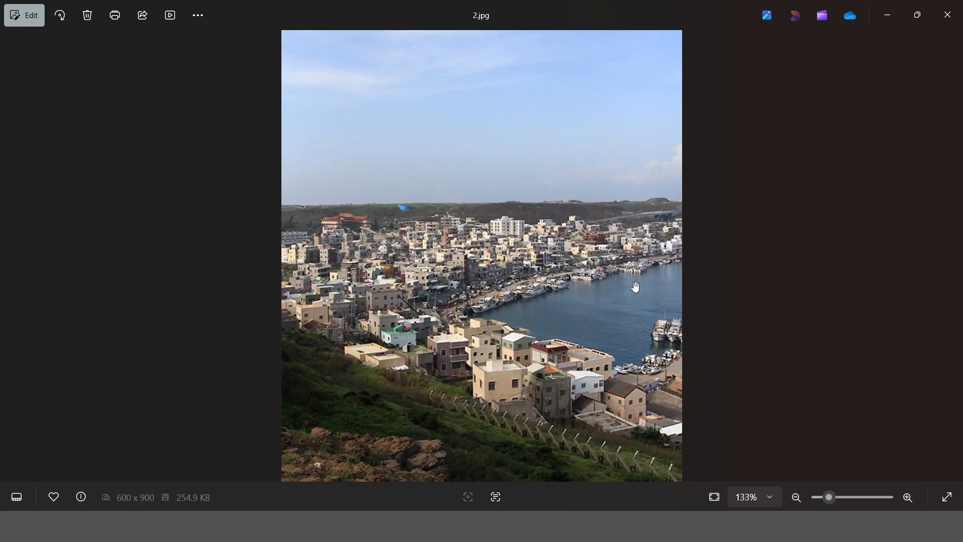
pyautogui.scroll(-1, 618, 292)
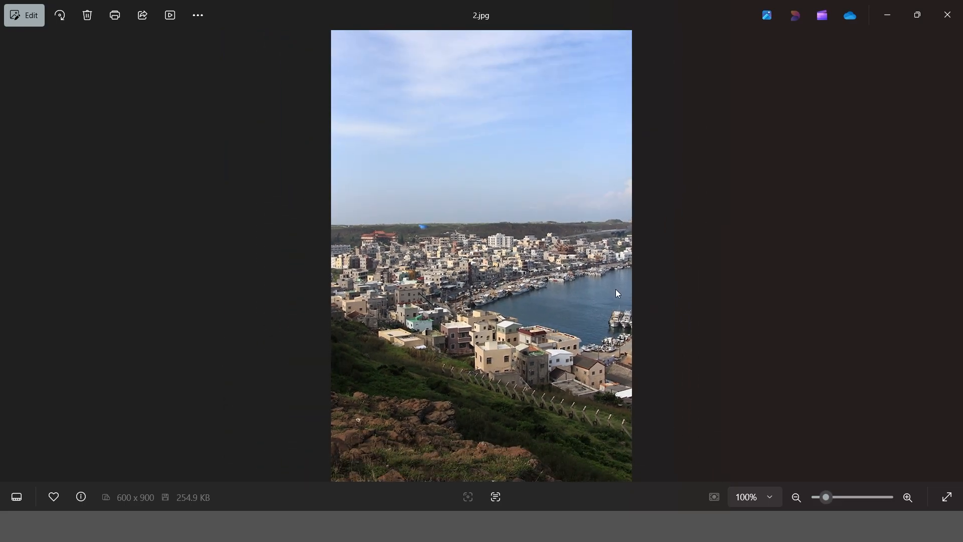
pyautogui.press('Right')
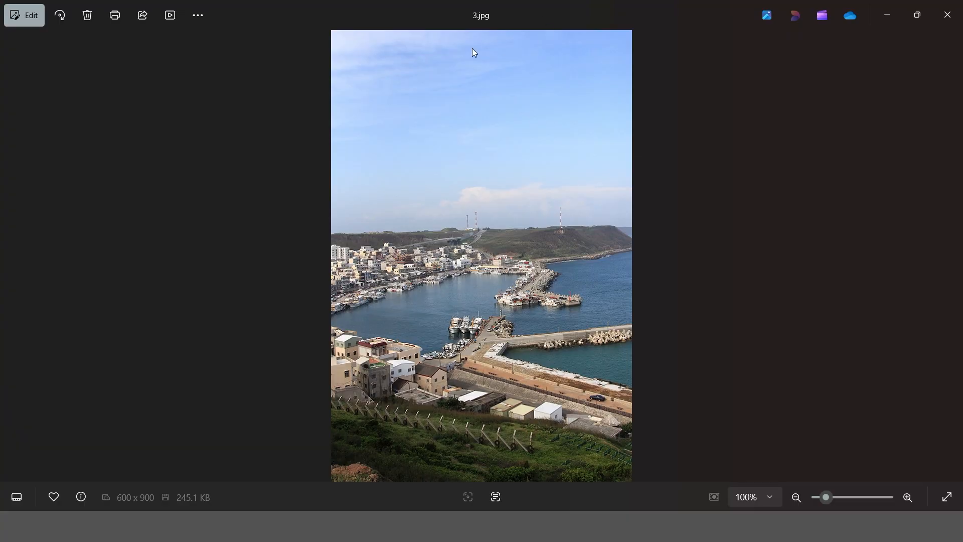
pyautogui.scroll(3, 428, 292)
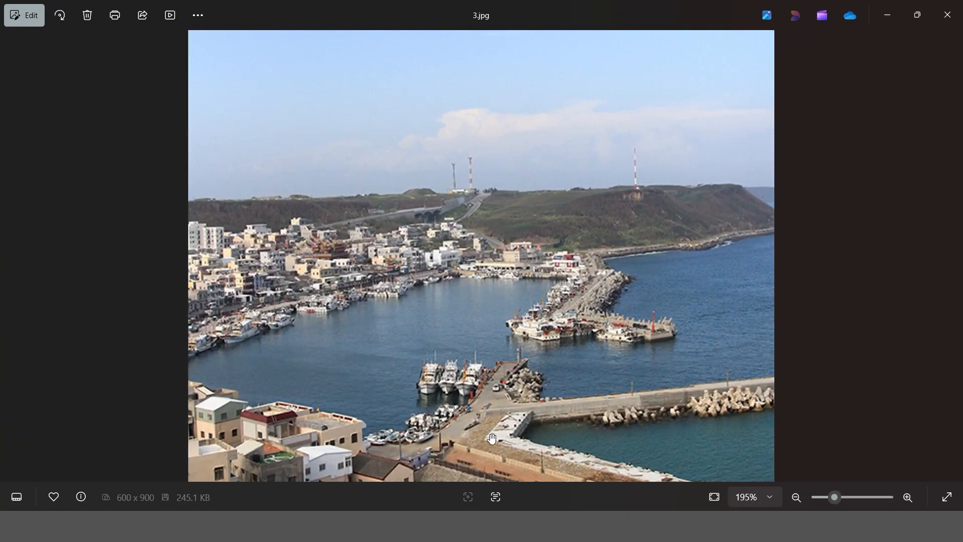
pyautogui.scroll(-3, 625, 301)
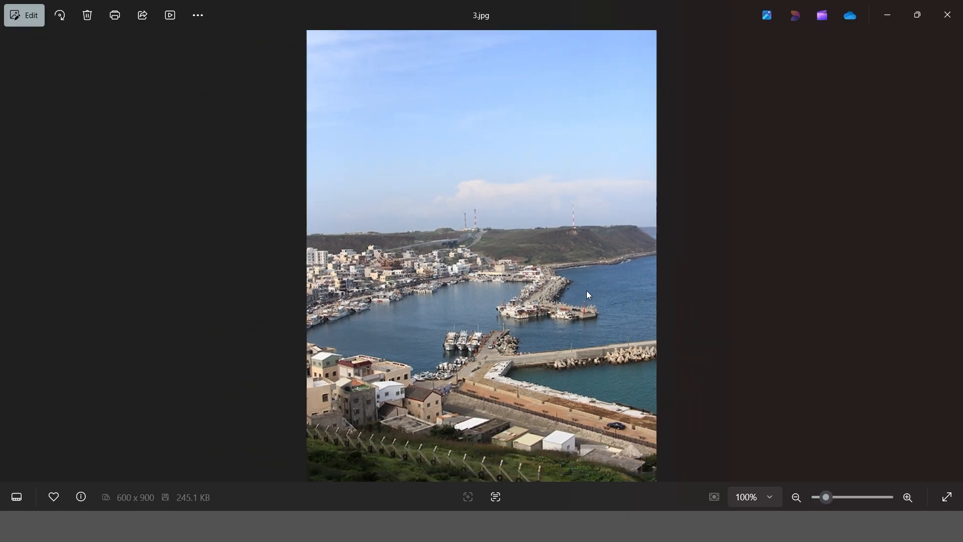
# Examine the source photos 4.jpg and 5.jpg up close for the overlapping breakwater and sea areas.
pyautogui.press('Right')
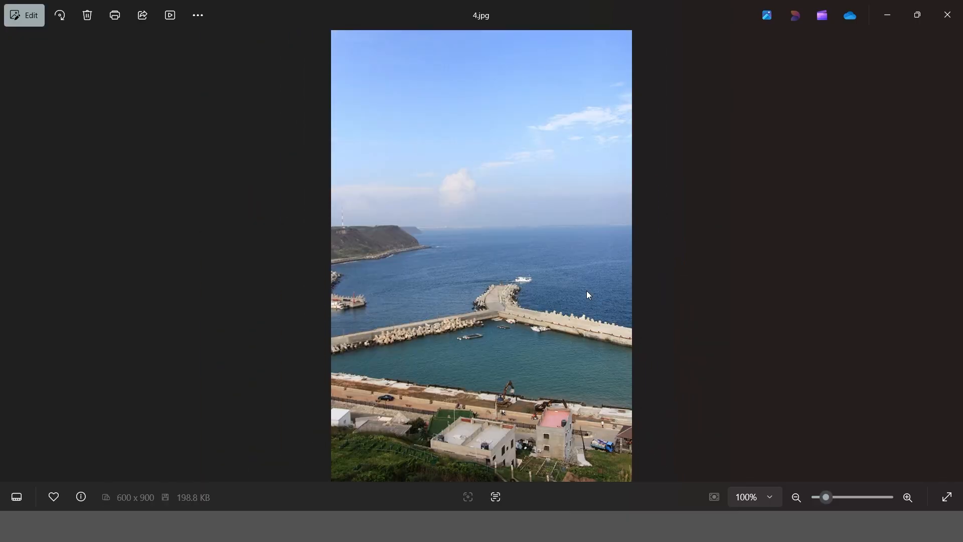
pyautogui.scroll(2, 585, 291)
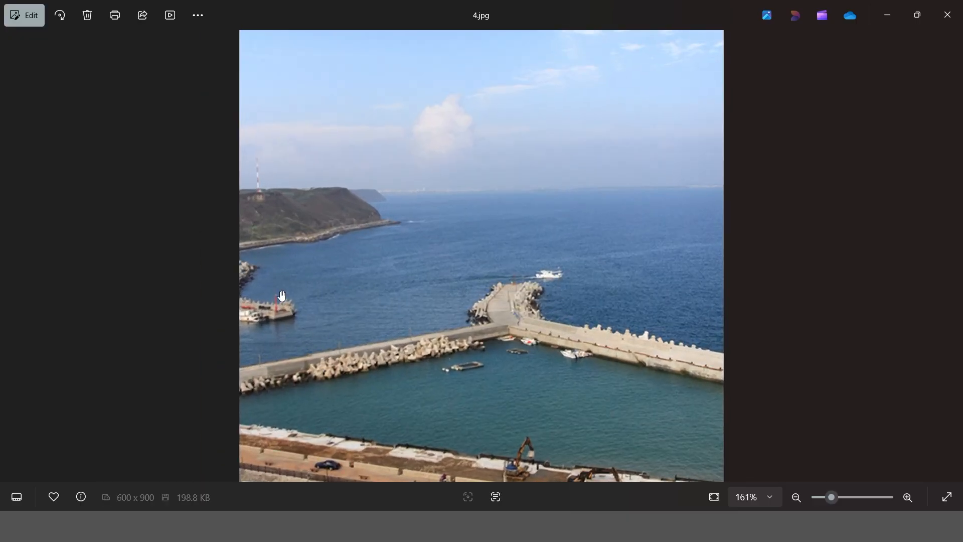
pyautogui.scroll(-3, 562, 272)
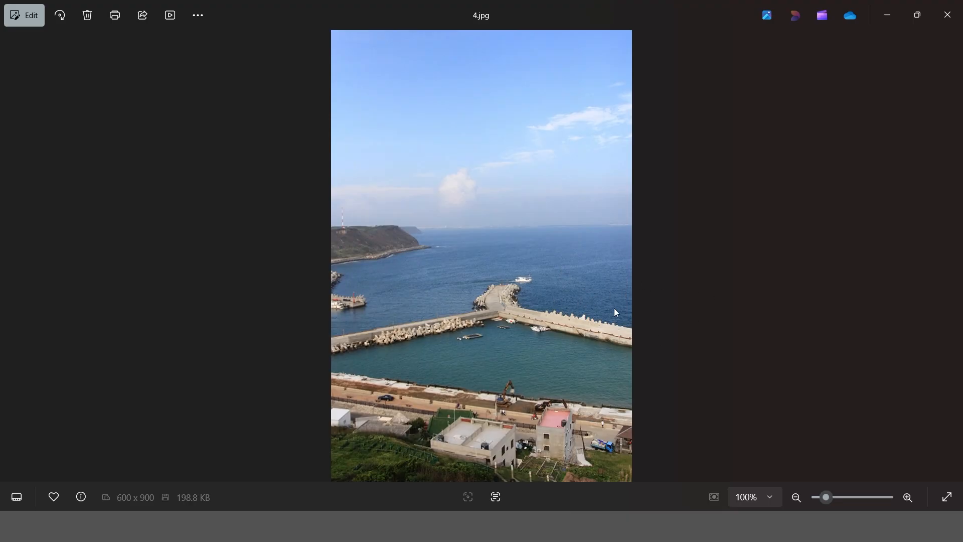
pyautogui.press('Right')
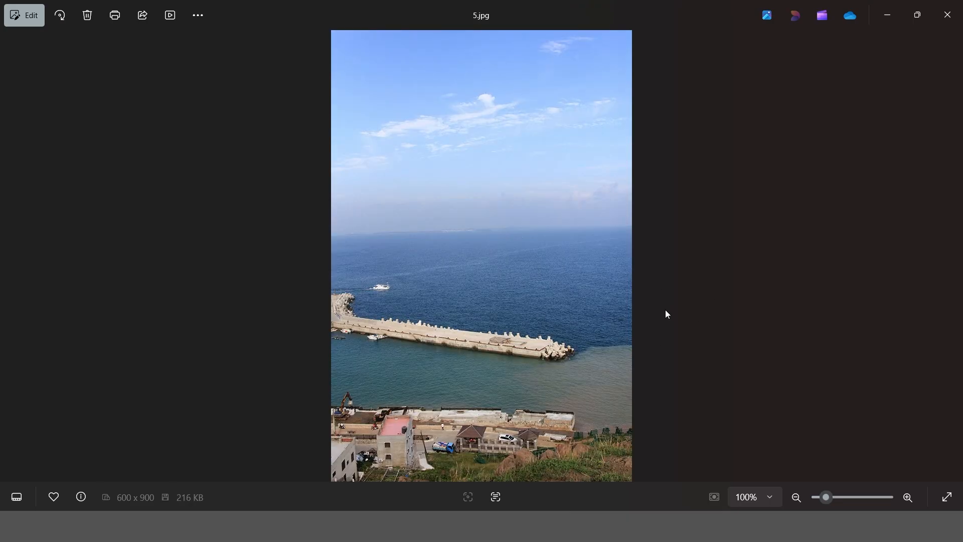
pyautogui.scroll(2, 533, 313)
pyautogui.scroll(-1, 601, 299)
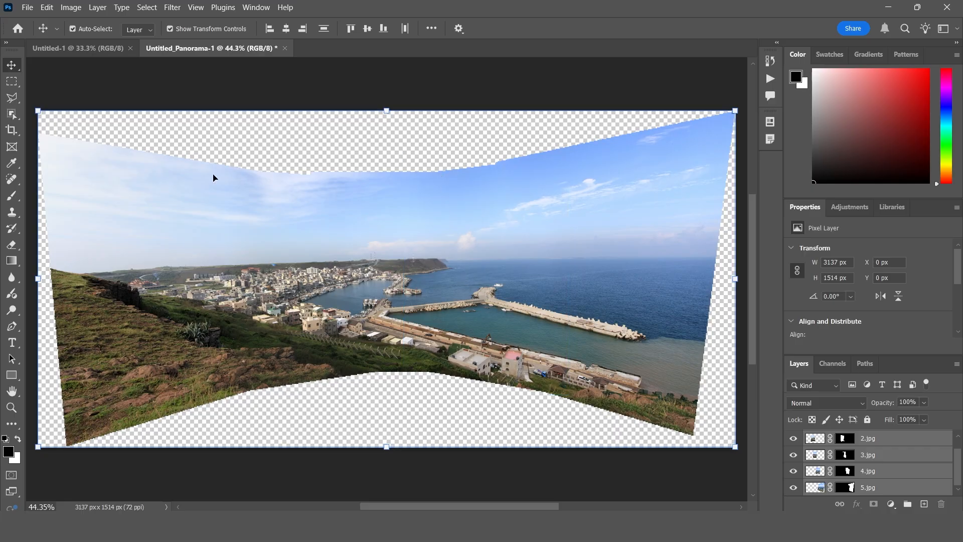
# In Photoshop, crop the panorama to about 2876 x 797 px, trimming the transparent areas along all four edges.
pyautogui.click(11, 132)
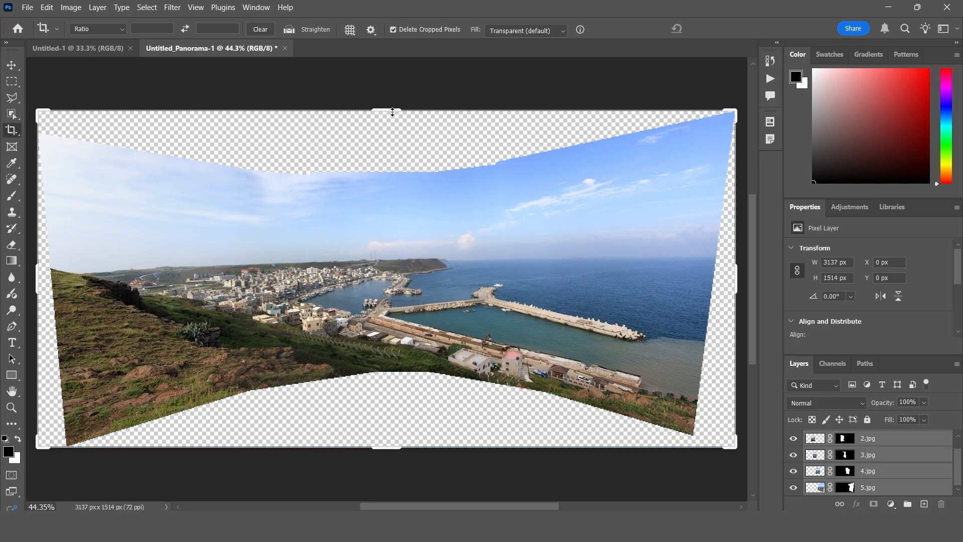
pyautogui.moveTo(392, 108); pyautogui.dragTo(393, 148)
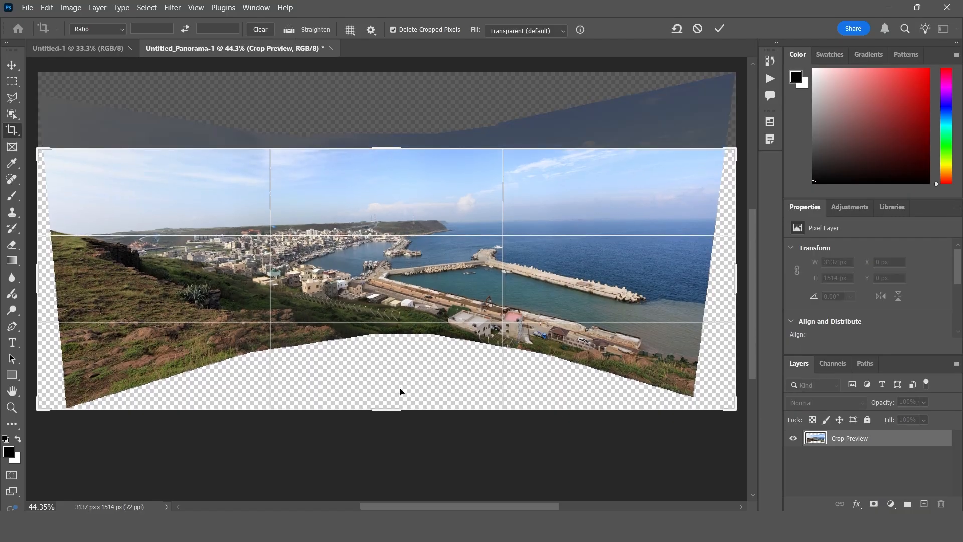
pyautogui.moveTo(397, 410)
pyautogui.mouseDown()
pyautogui.moveTo(421, 393)
pyautogui.moveTo(418, 369)
pyautogui.mouseUp()
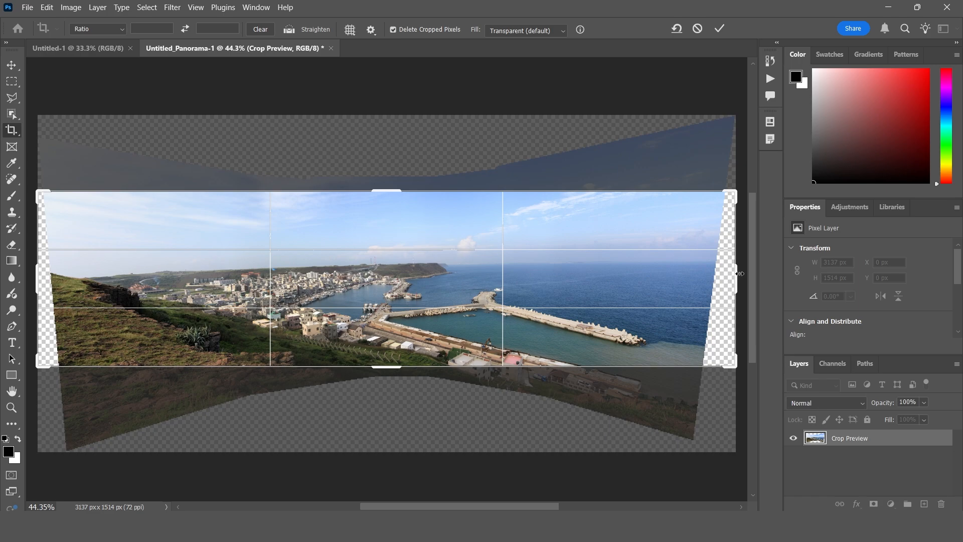
pyautogui.moveTo(735, 275); pyautogui.dragTo(718, 275)
pyautogui.moveTo(55, 273); pyautogui.dragTo(67, 274)
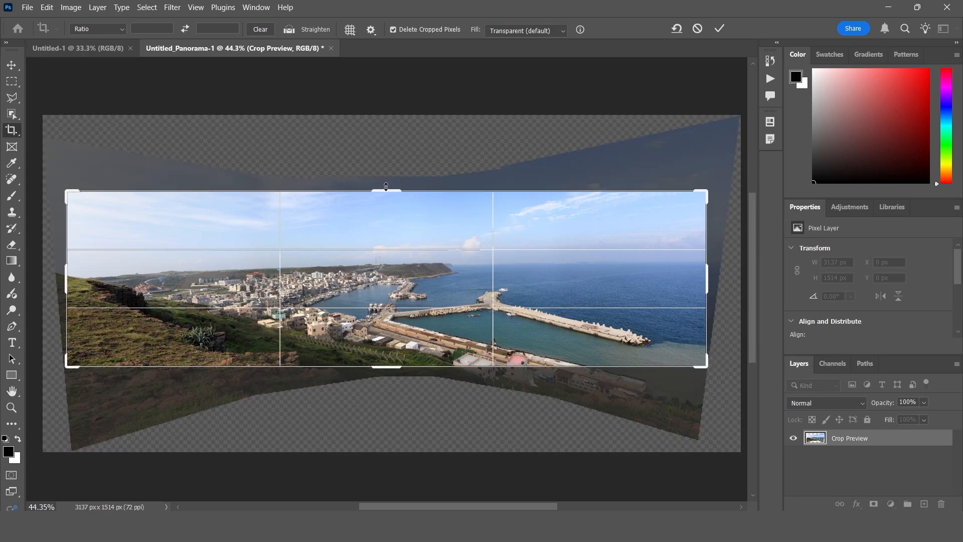
pyautogui.moveTo(386, 187); pyautogui.dragTo(387, 183)
pyautogui.moveTo(395, 374); pyautogui.dragTo(395, 367)
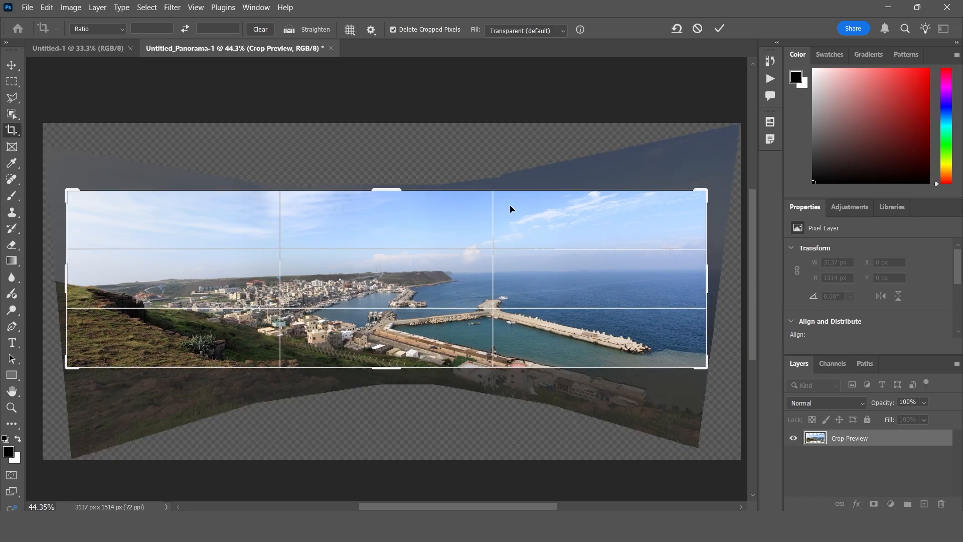
pyautogui.click(719, 29)
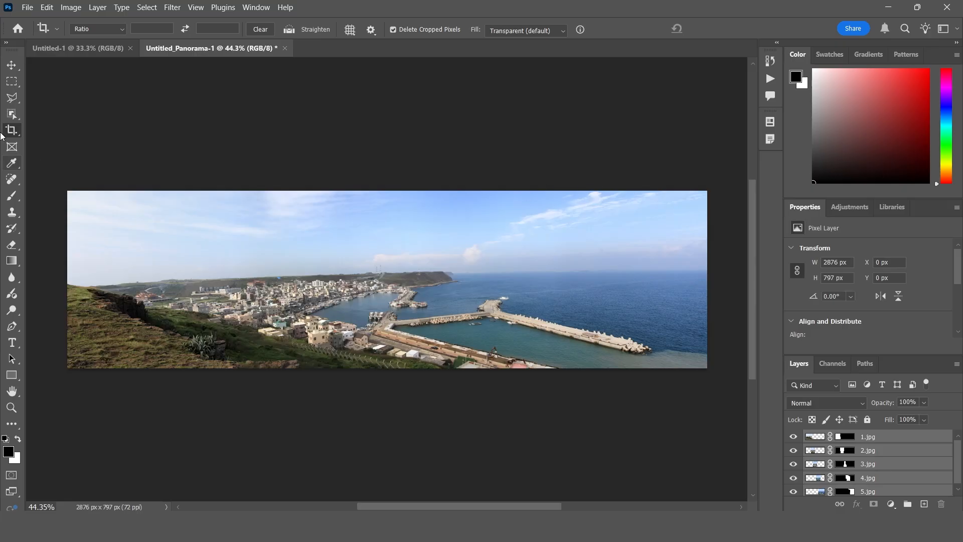
# Open the Image Processor script and choose the Pics folder in Downloads as the source of the images to process.
pyautogui.click(16, 65)
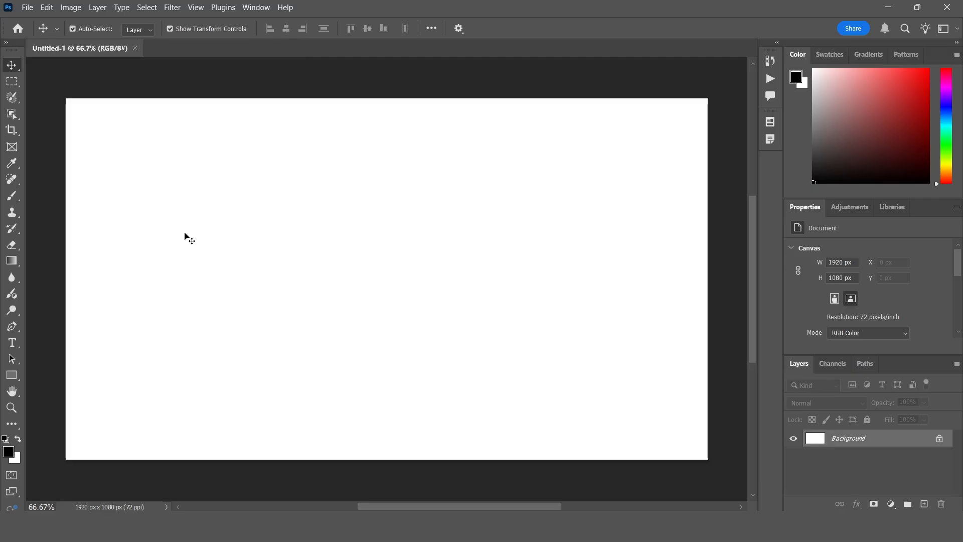
pyautogui.click(26, 7)
pyautogui.moveTo(90, 309)
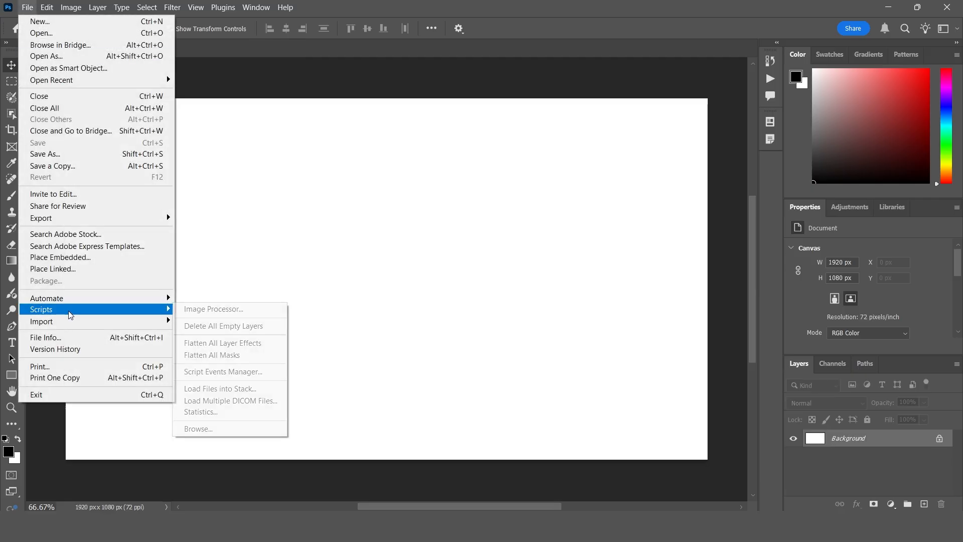
pyautogui.click(237, 309)
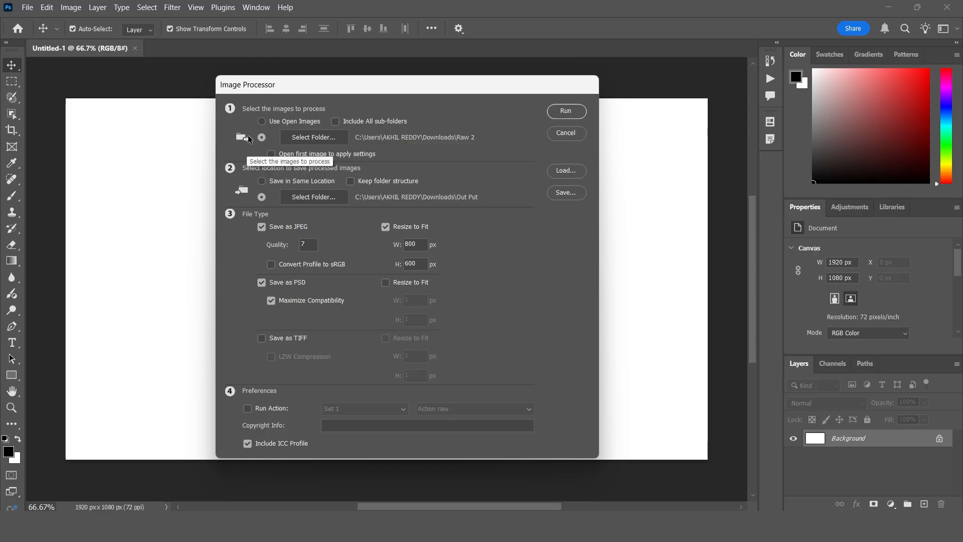
pyautogui.click(305, 138)
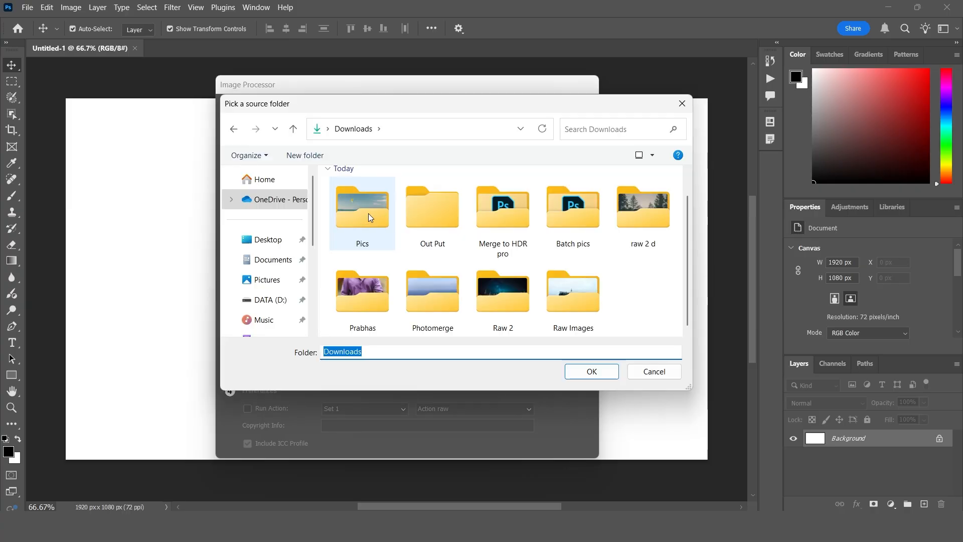
pyautogui.click(374, 215)
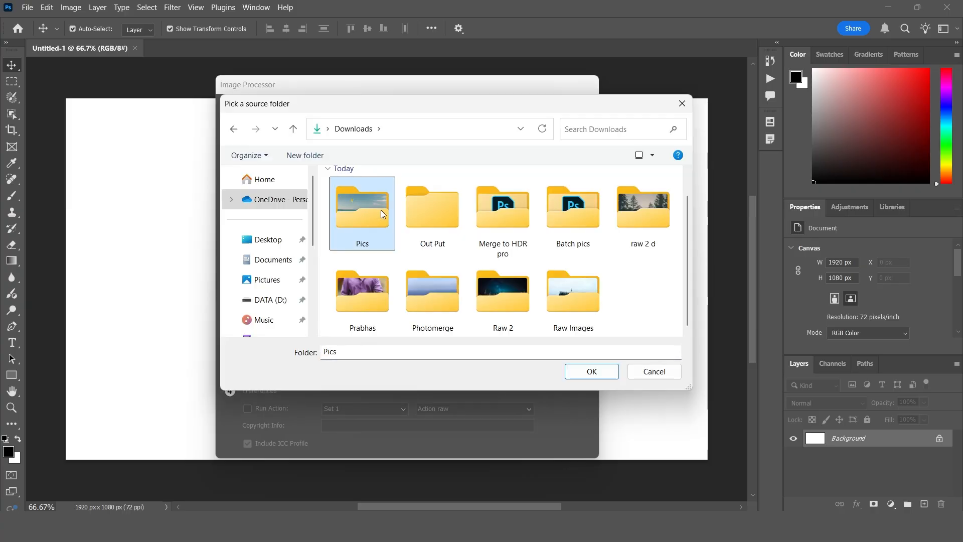
pyautogui.click(585, 371)
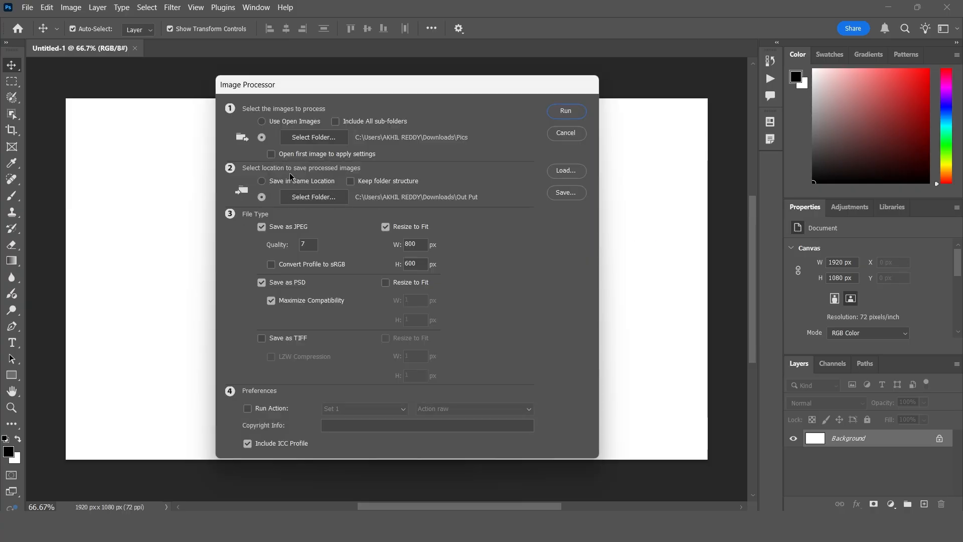
# Choose the Out Put folder in Downloads as the location for saving the processed images.
pyautogui.click(311, 200)
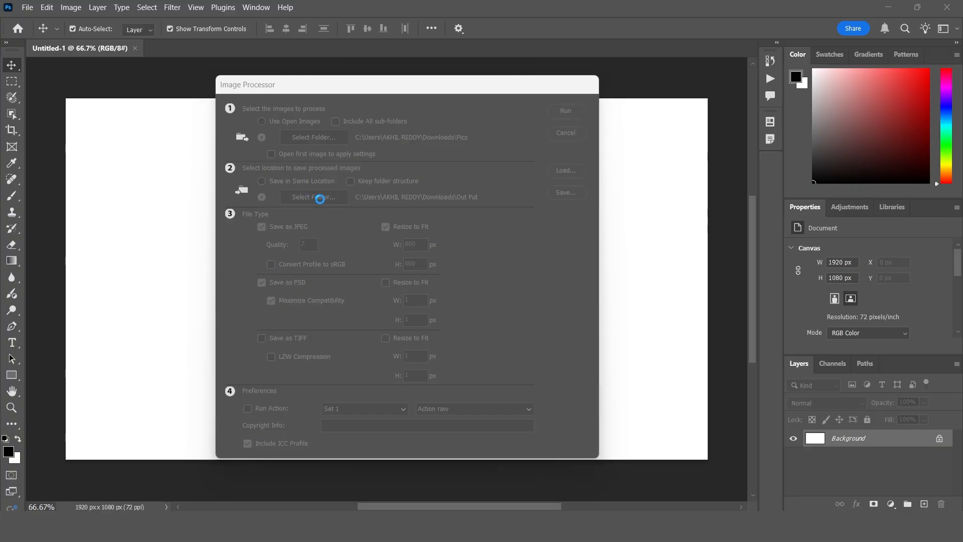
pyautogui.click(449, 228)
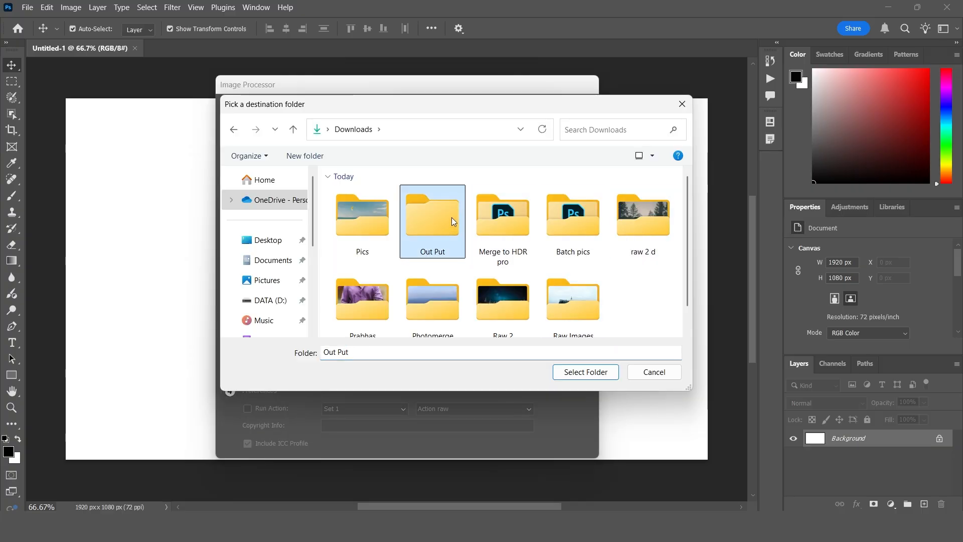
pyautogui.click(585, 372)
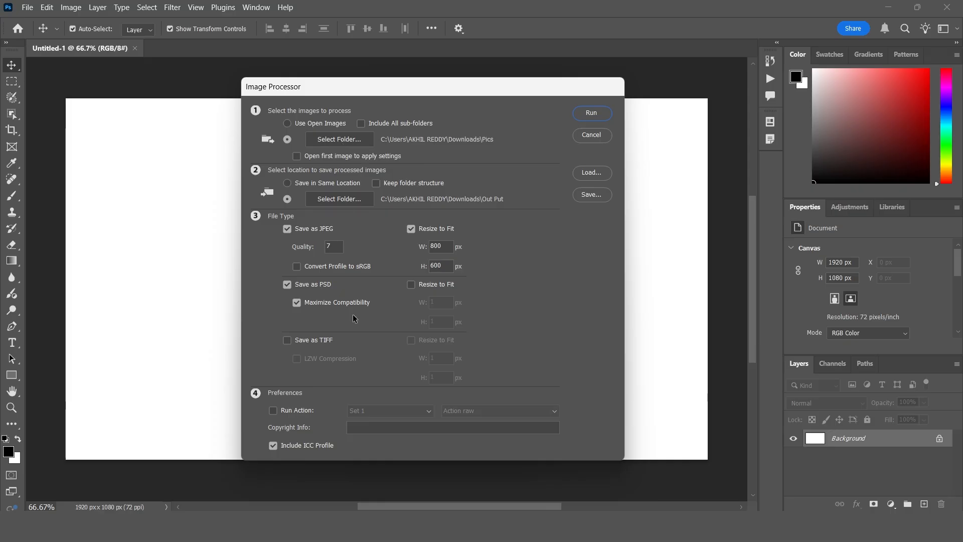
# Set the JPEG resize-to-fit dimensions to 600 px wide and 500 px high.
pyautogui.doubleClick(445, 245)
pyautogui.write('600')
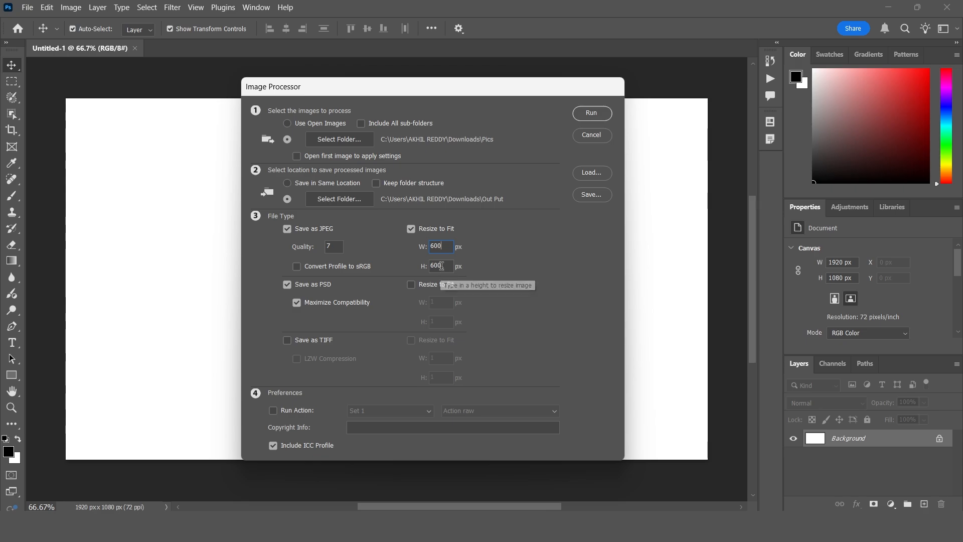
pyautogui.click(439, 265)
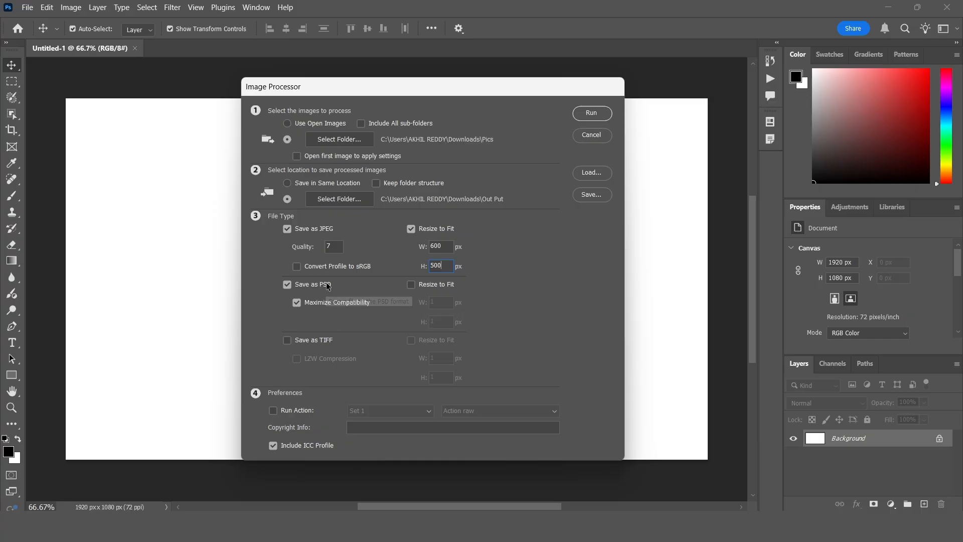
# Try enabling the Run Action preference with Set 1 and Action raw.
pyautogui.click(275, 414)
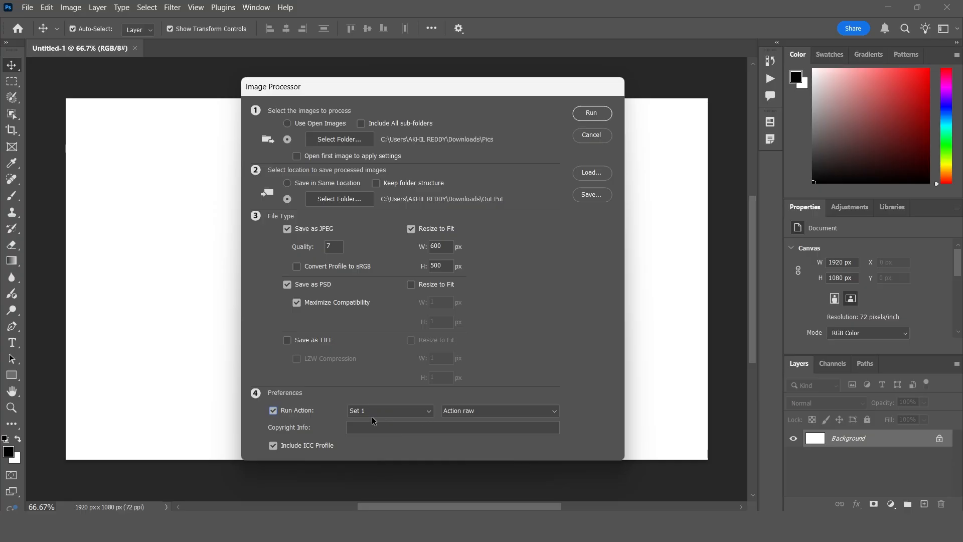
pyautogui.click(470, 410)
pyautogui.click(472, 411)
pyautogui.click(273, 410)
pyautogui.click(273, 410)
pyautogui.click(274, 411)
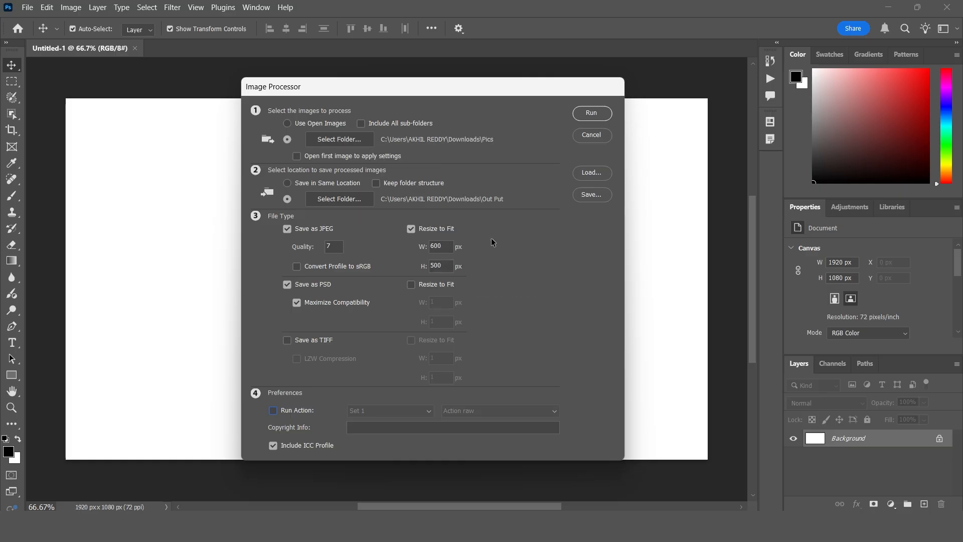
# Run the Image Processor, then switch to File Explorer and open the JPEG subfolder of the Out Put folder.
pyautogui.click(595, 113)
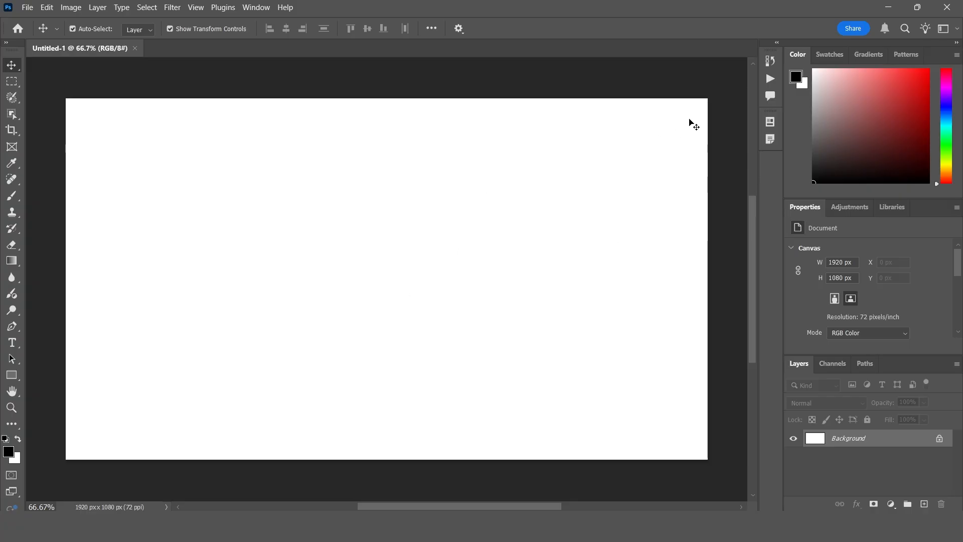
pyautogui.click(888, 7)
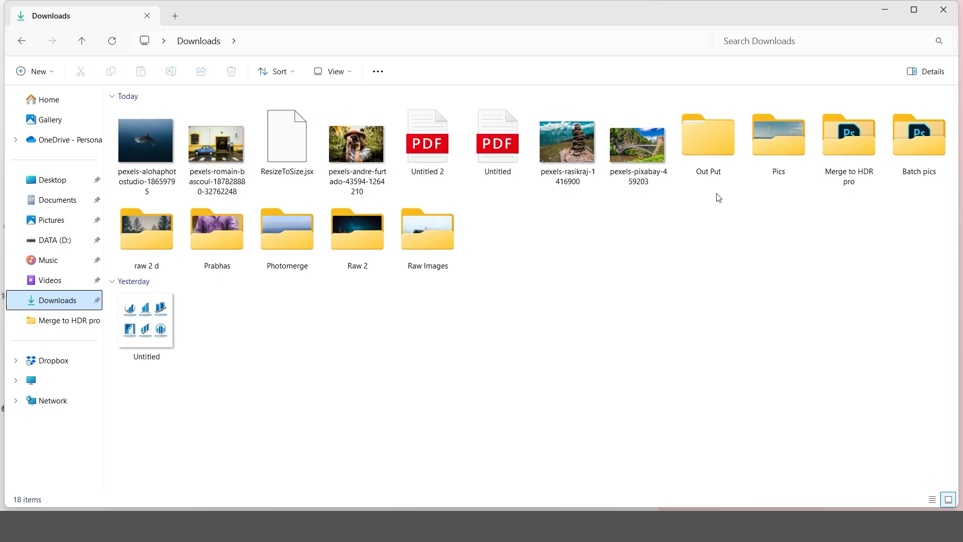
pyautogui.doubleClick(706, 152)
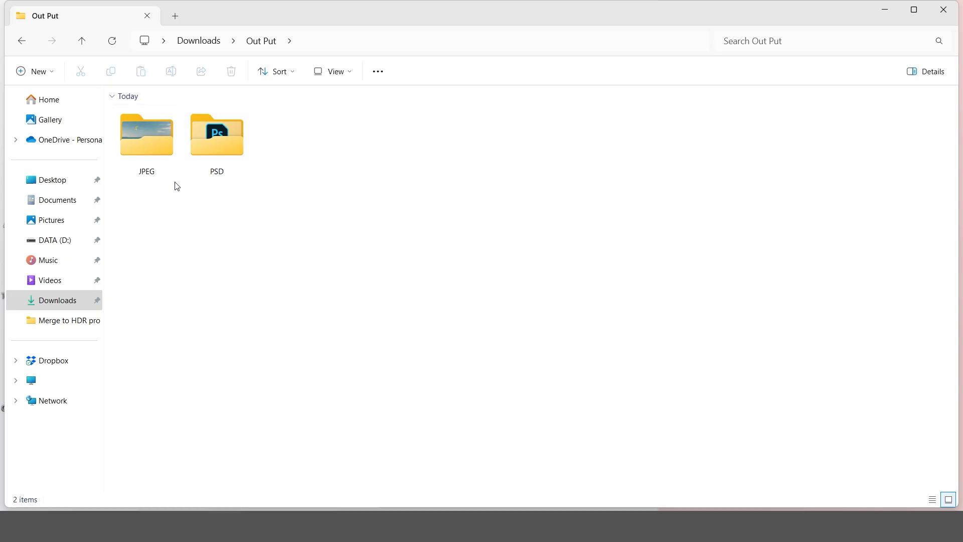
pyautogui.doubleClick(155, 146)
# View the processed JPEG photos in the photo viewer, ending with the temple pavilion photo.
pyautogui.click(142, 144)
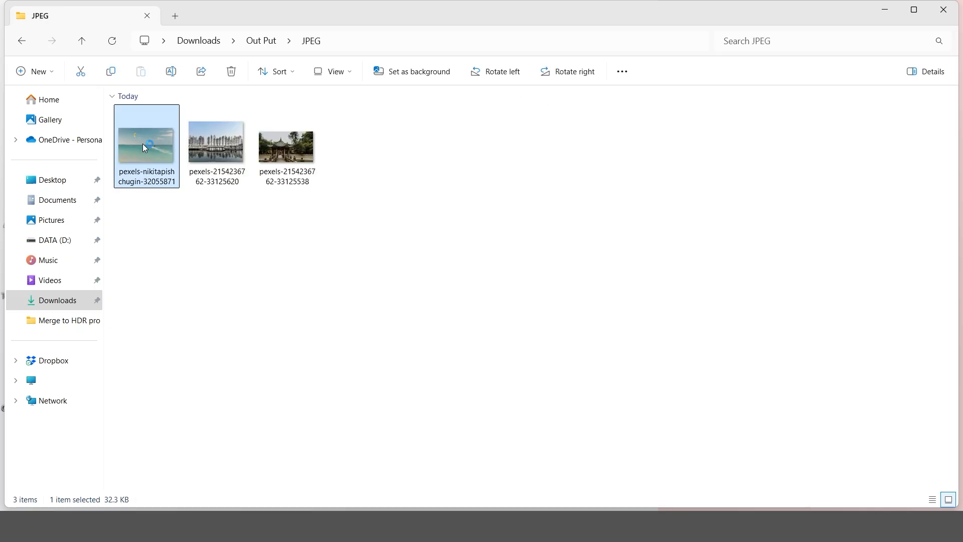
pyautogui.press('Right')
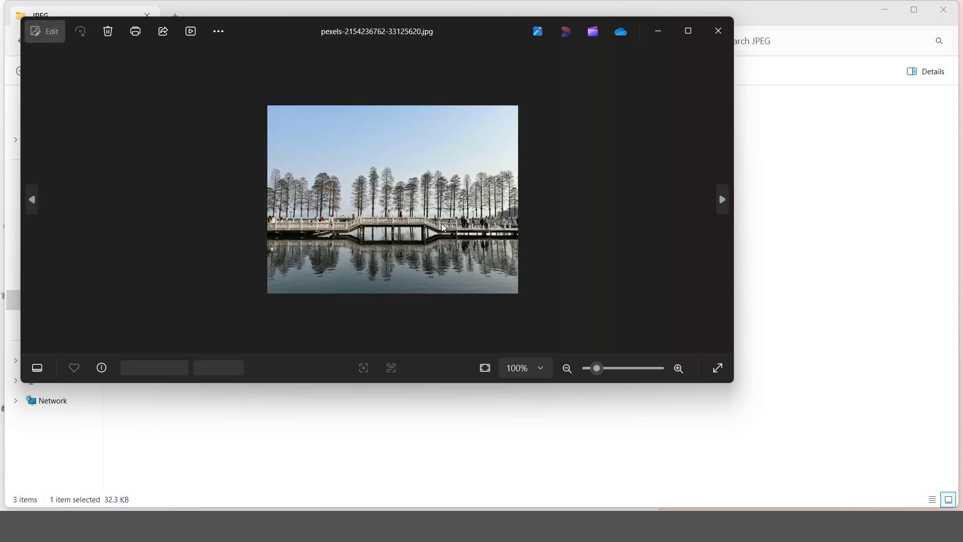
pyautogui.press('Right')
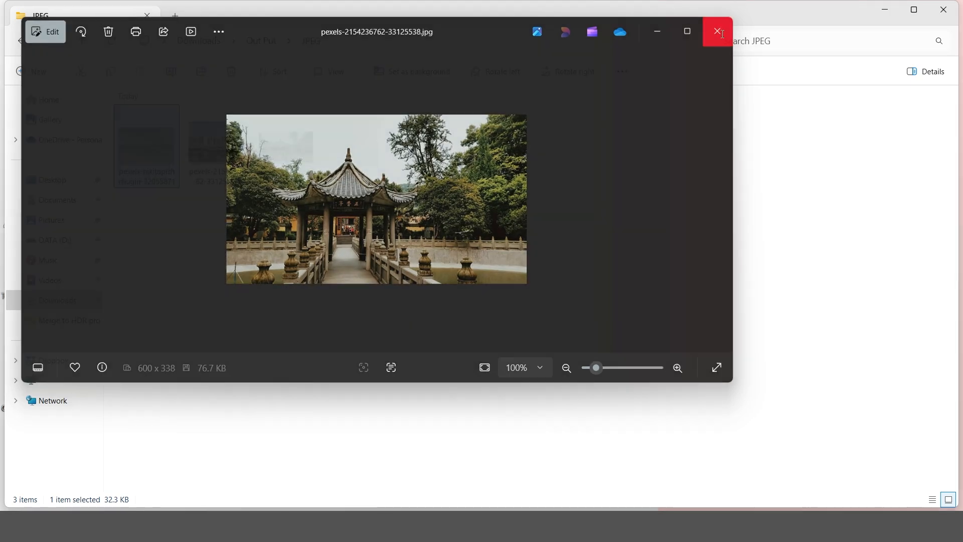
pyautogui.click(718, 30)
pyautogui.click(295, 156)
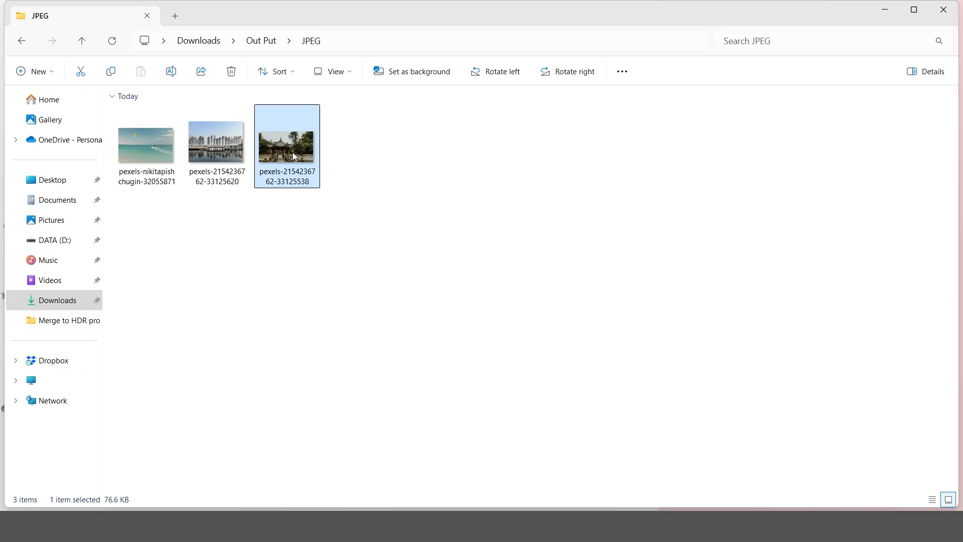
pyautogui.doubleClick(294, 156)
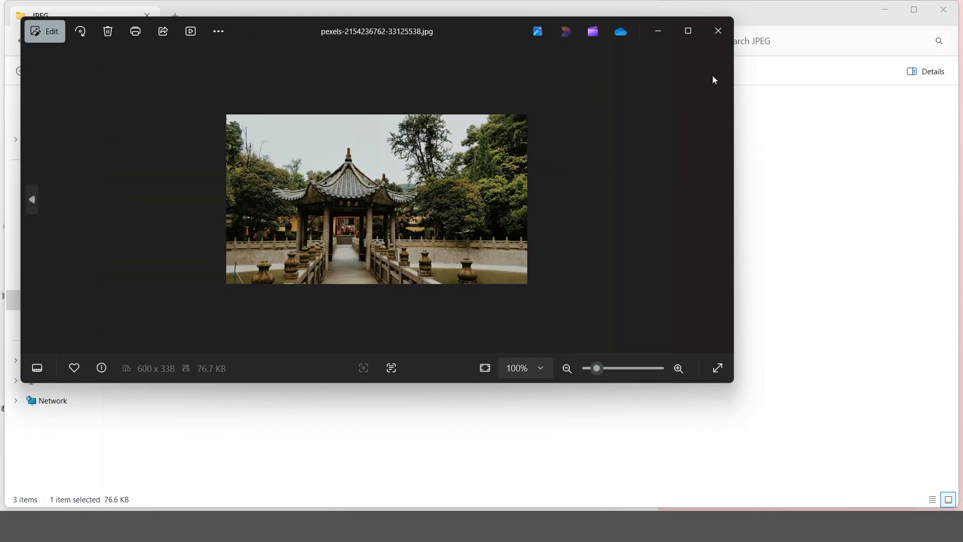
pyautogui.click(716, 32)
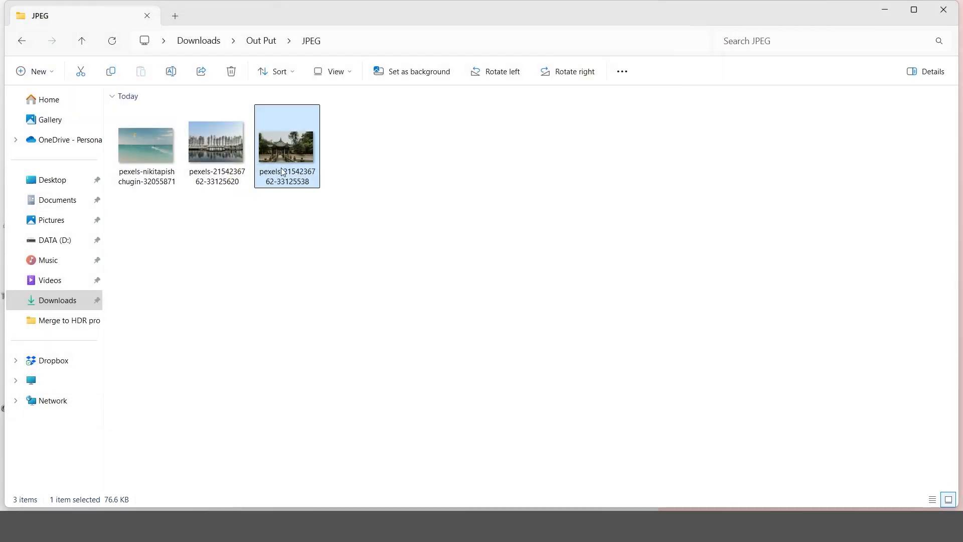
# Check the pixel dimensions of the processed temple pavilion JPEG in its file properties.
pyautogui.rightClick(292, 184)
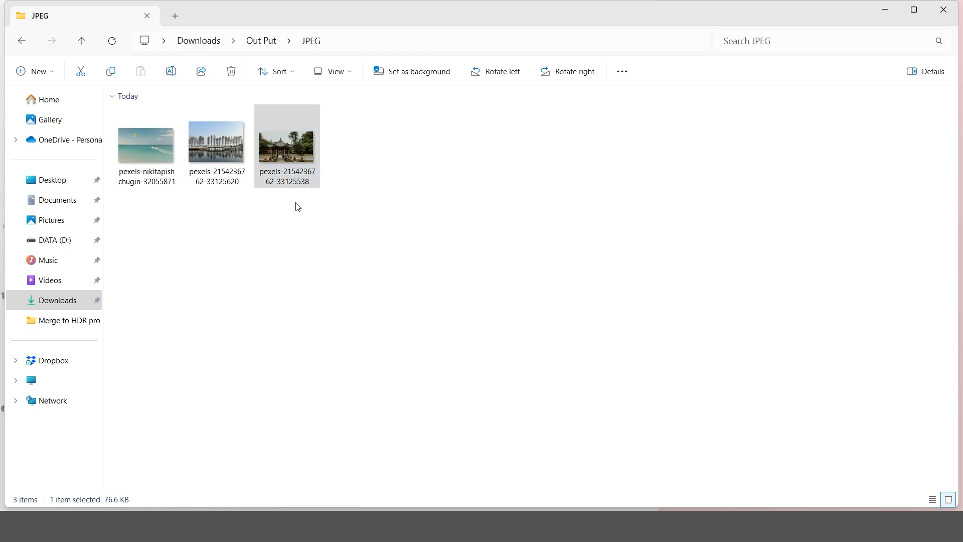
pyautogui.click(341, 366)
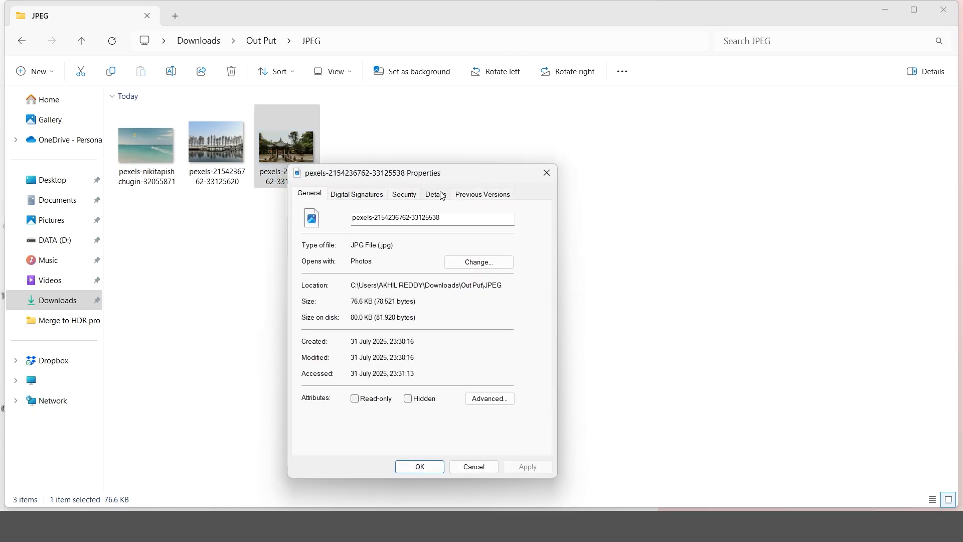
pyautogui.click(442, 195)
pyautogui.scroll(-2, 411, 384)
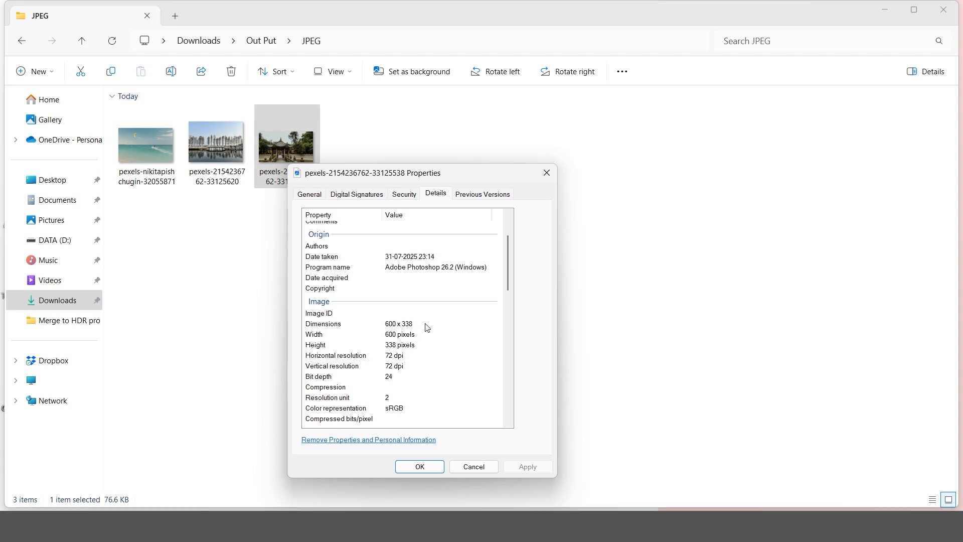
pyautogui.click(546, 172)
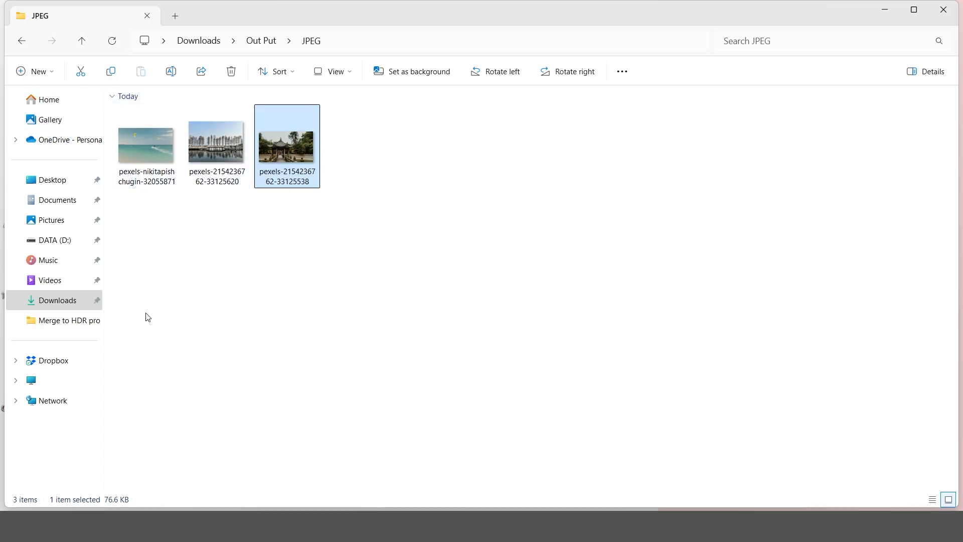
# Go back to Downloads and open the Pics source folder with its photos shown as icons.
pyautogui.click(71, 302)
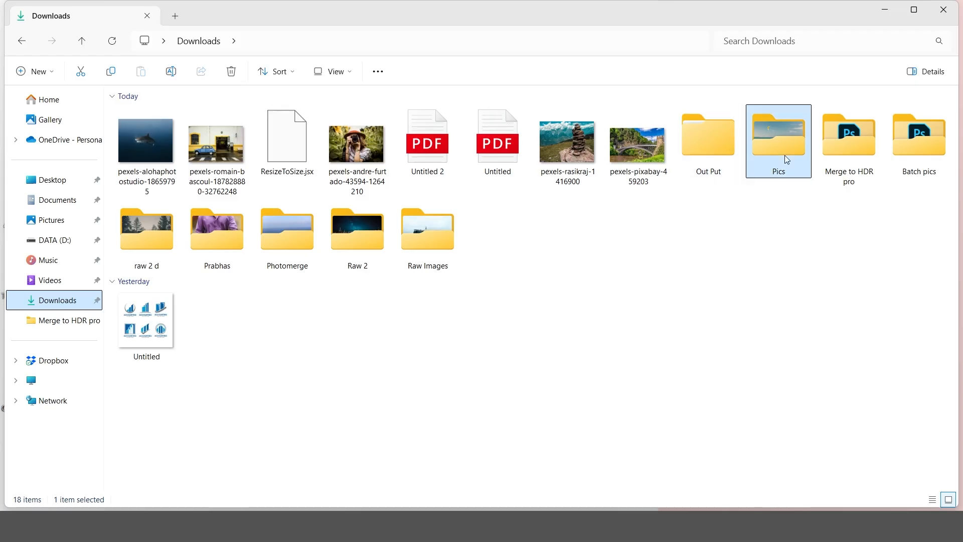
pyautogui.doubleClick(784, 155)
pyautogui.click(341, 73)
pyautogui.click(332, 120)
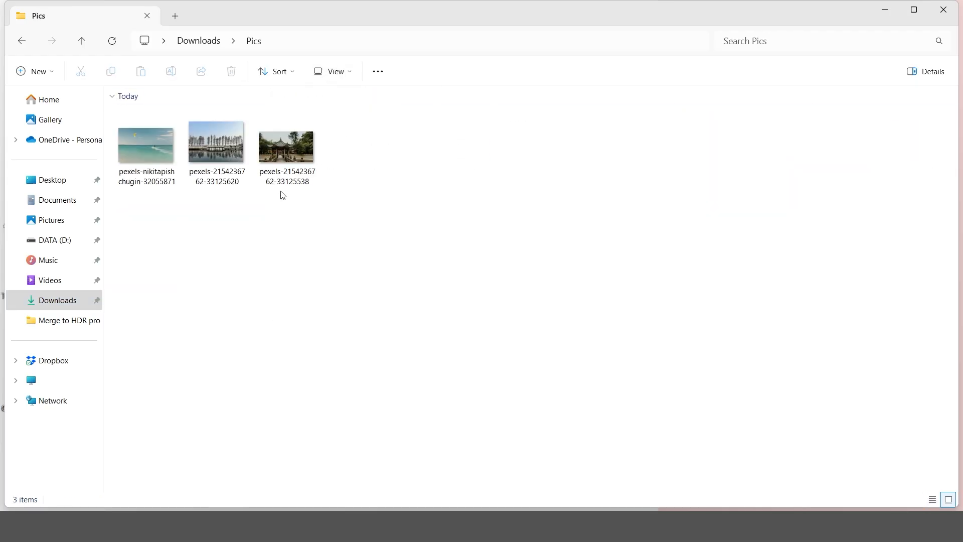
# Check the pixel dimensions of the original temple pavilion photo in its file properties for comparison with the processed copy.
pyautogui.click(281, 154)
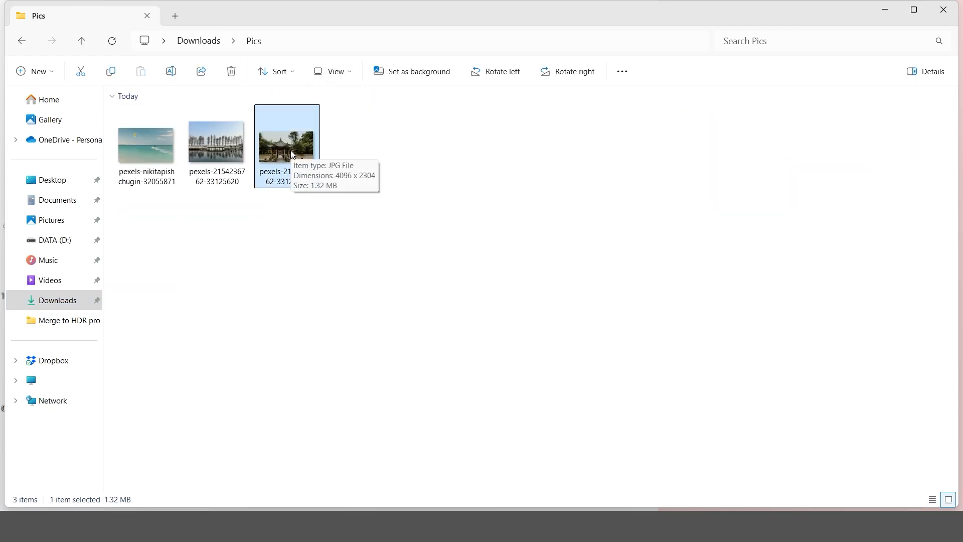
pyautogui.rightClick(296, 187)
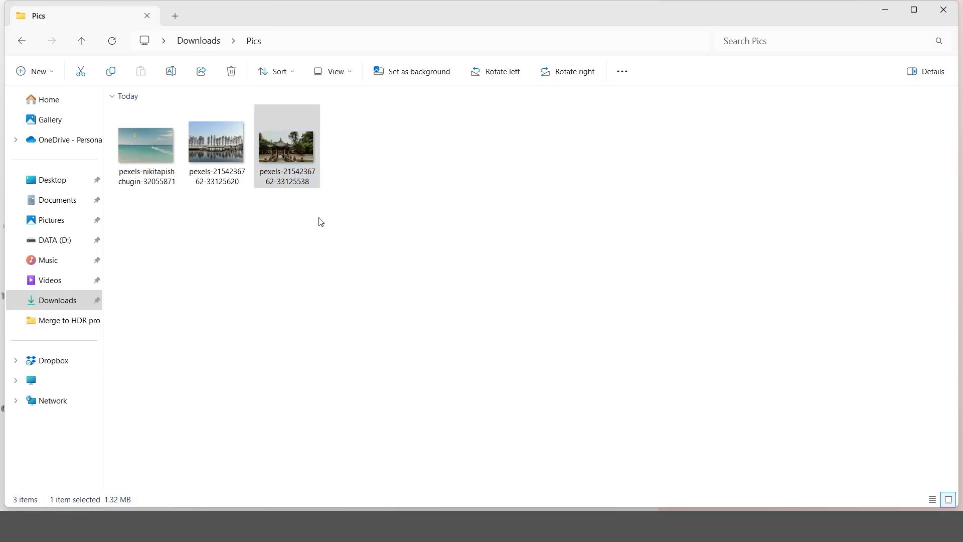
pyautogui.click(343, 371)
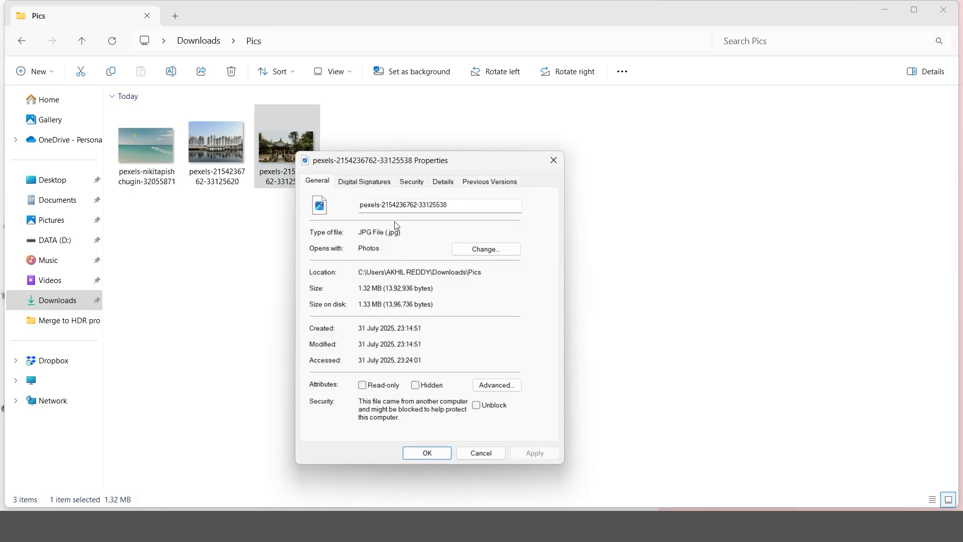
pyautogui.click(441, 183)
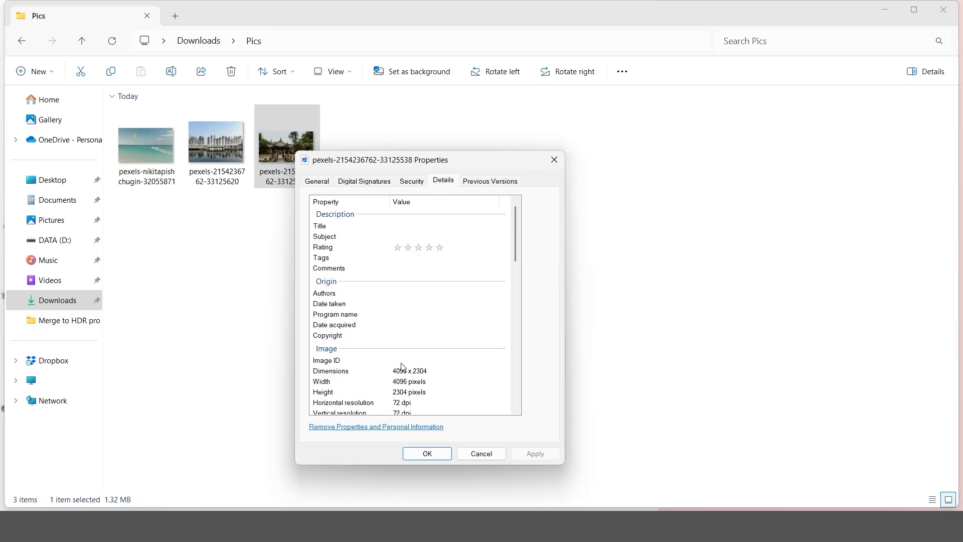
pyautogui.scroll(-3, 401, 365)
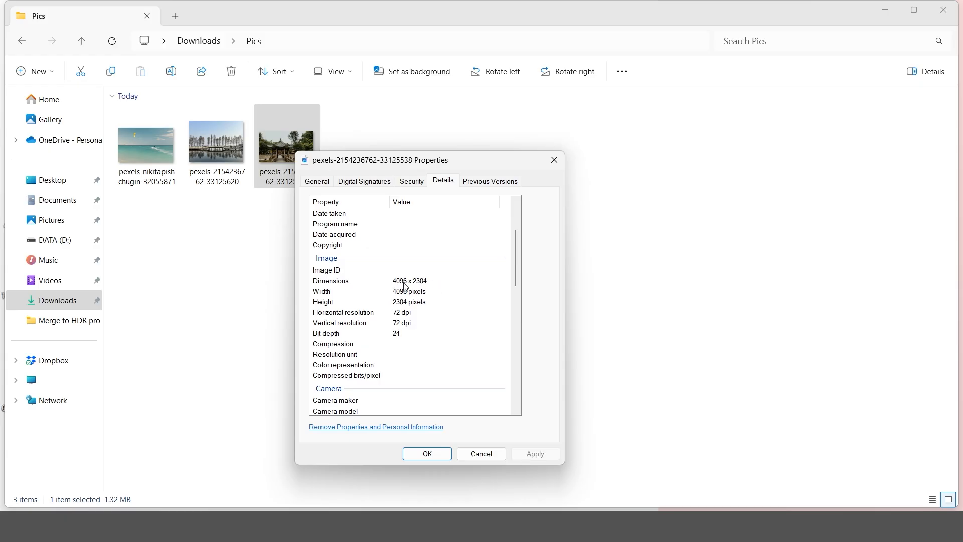
pyautogui.click(555, 160)
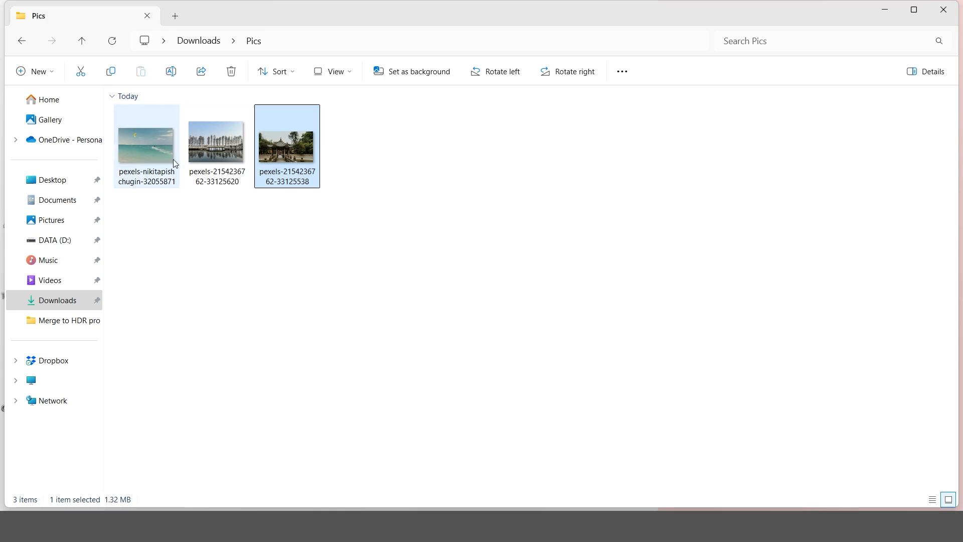
pyautogui.click(145, 158)
pyautogui.click(215, 153)
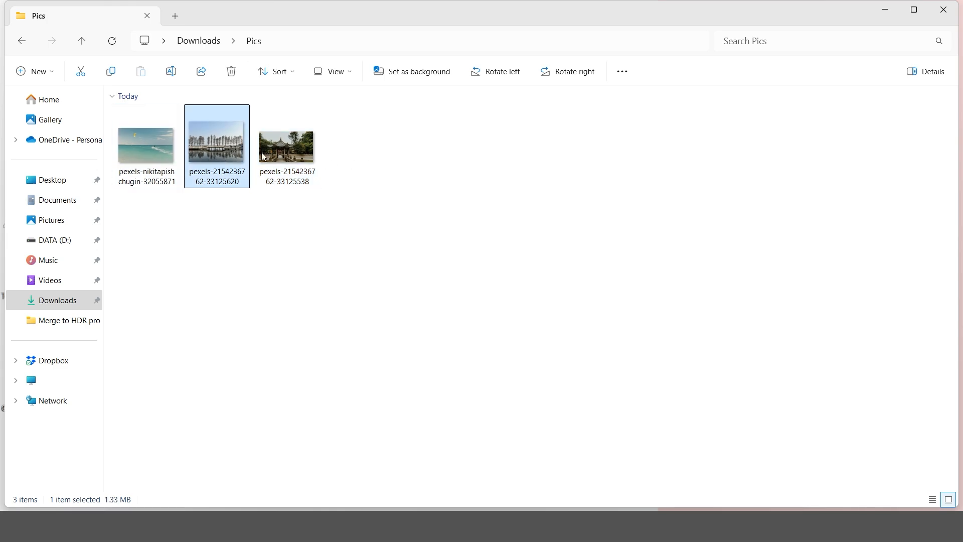
# Open the PSD subfolder of the Out Put folder to check the converted Photoshop files.
pyautogui.click(289, 157)
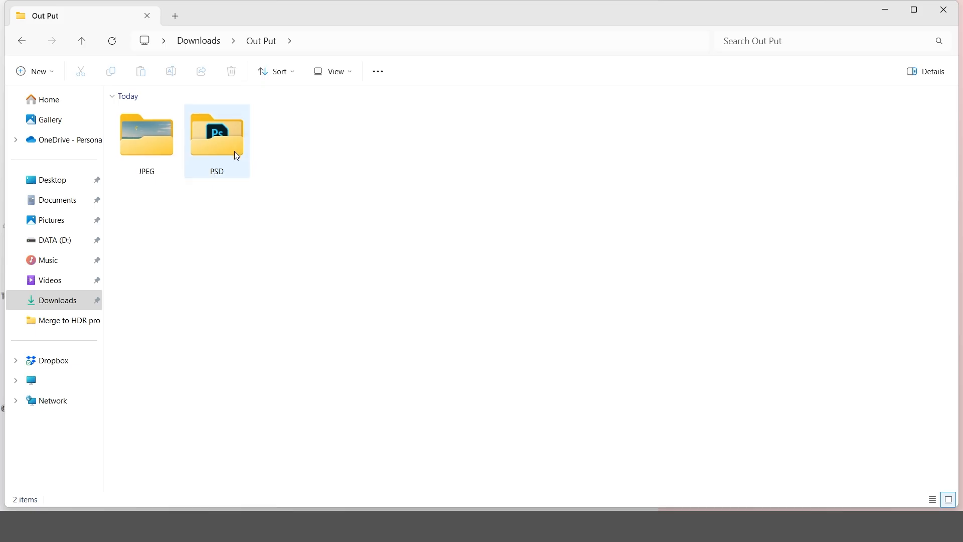
pyautogui.doubleClick(228, 154)
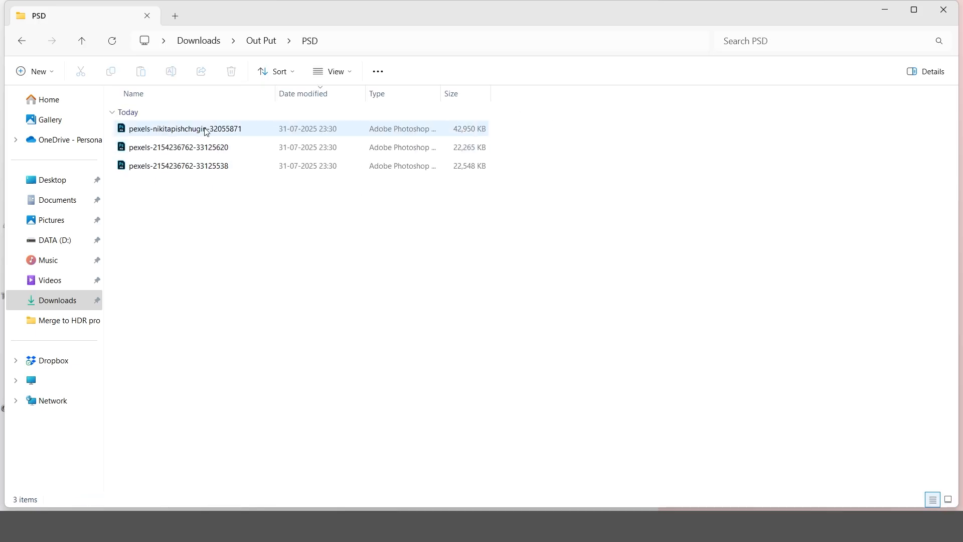
pyautogui.click(22, 48)
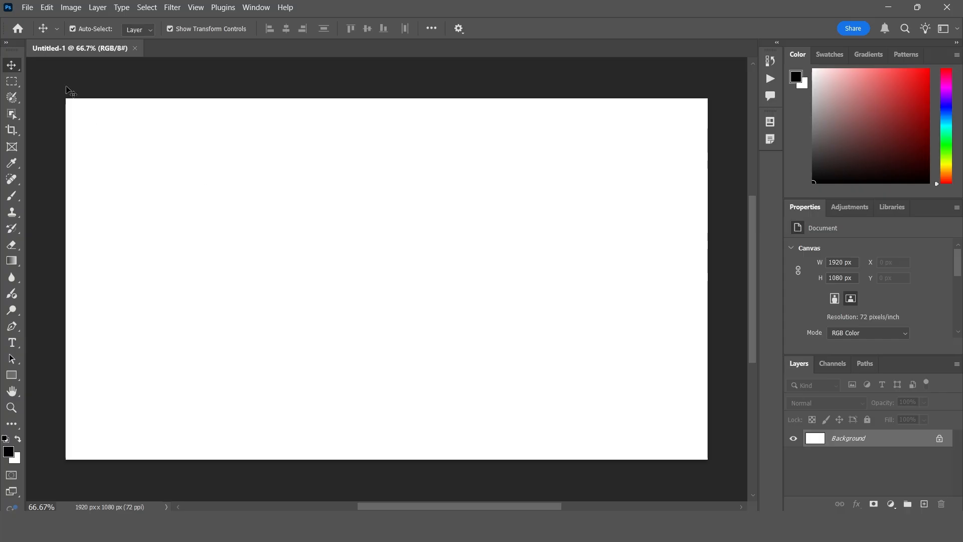
pyautogui.click(27, 7)
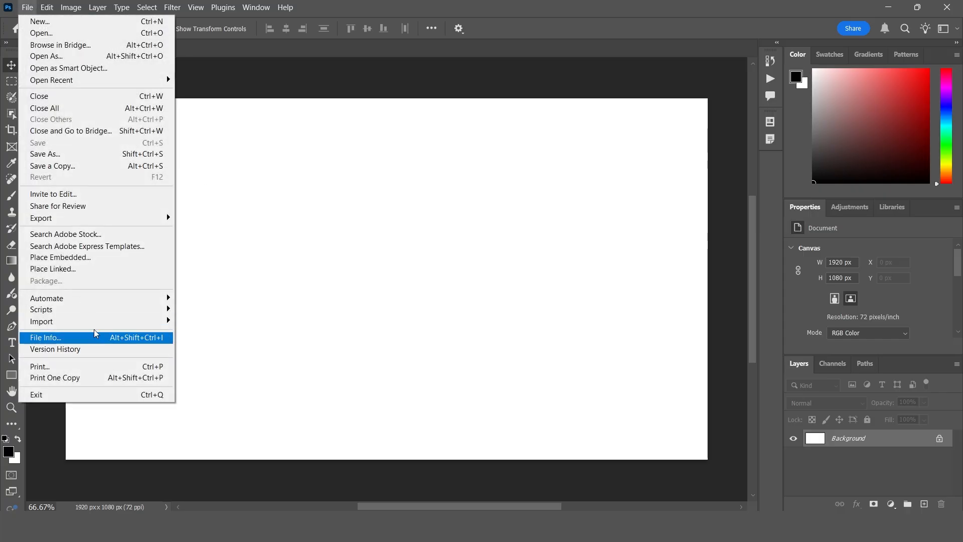
pyautogui.moveTo(104, 309)
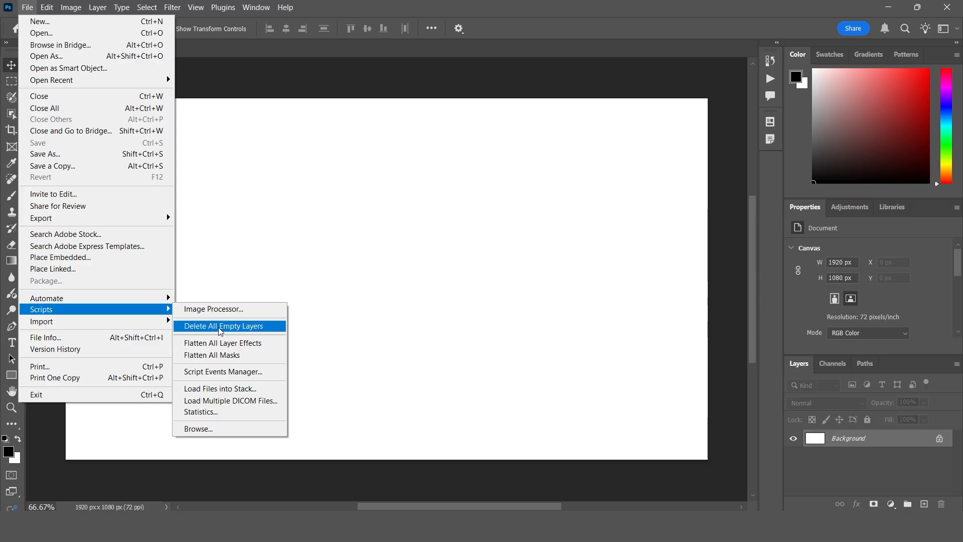
pyautogui.click(266, 330)
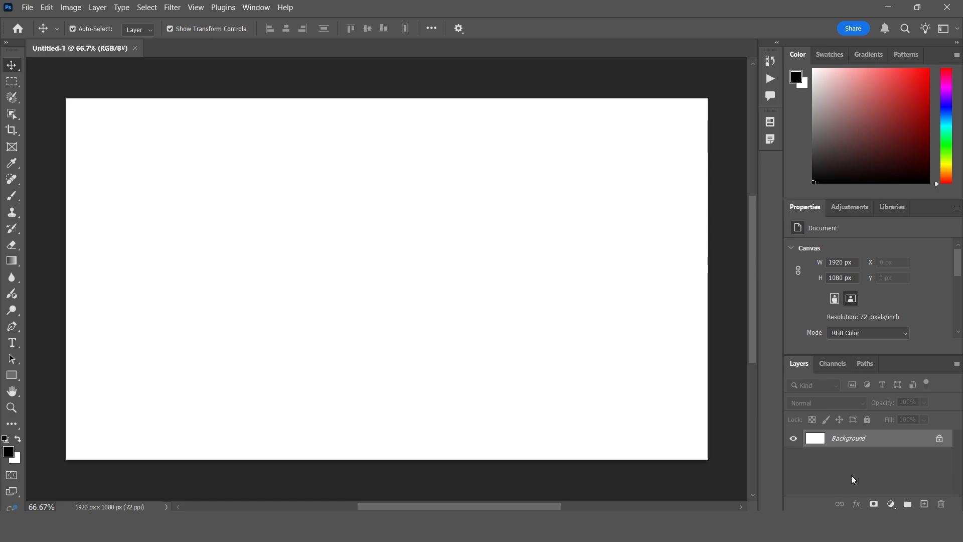
# Add ten empty layers above the Background layer and look through the layer stack.
pyautogui.click(925, 504)
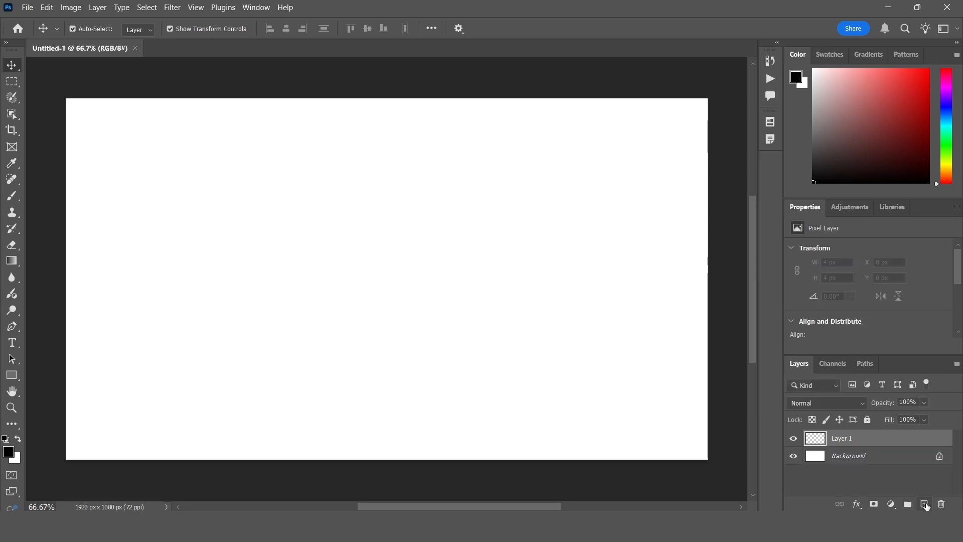
pyautogui.click(925, 504)
pyautogui.click(925, 504)
pyautogui.click(925, 504)
pyautogui.click(925, 503)
pyautogui.click(925, 504)
pyautogui.click(925, 503)
pyautogui.click(925, 504)
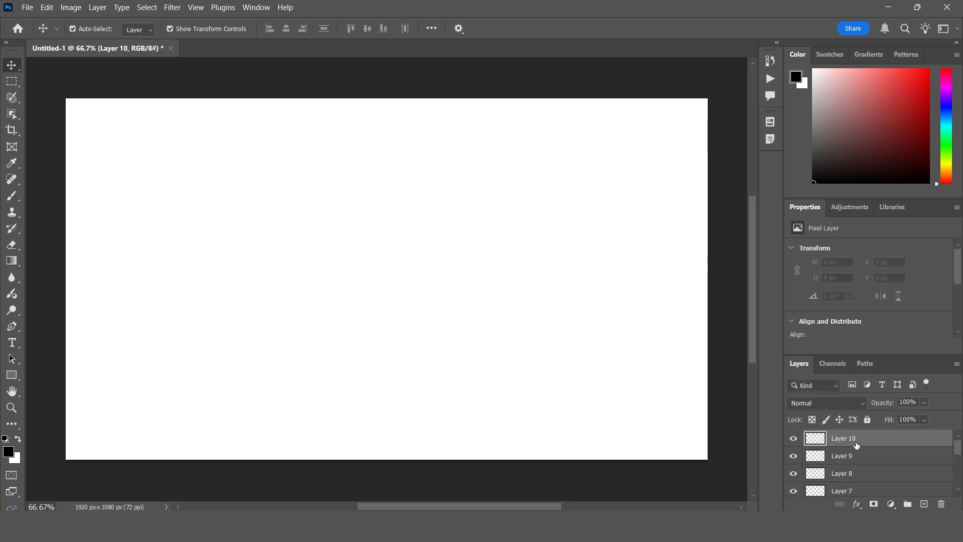
pyautogui.click(863, 456)
pyautogui.scroll(-5, 863, 456)
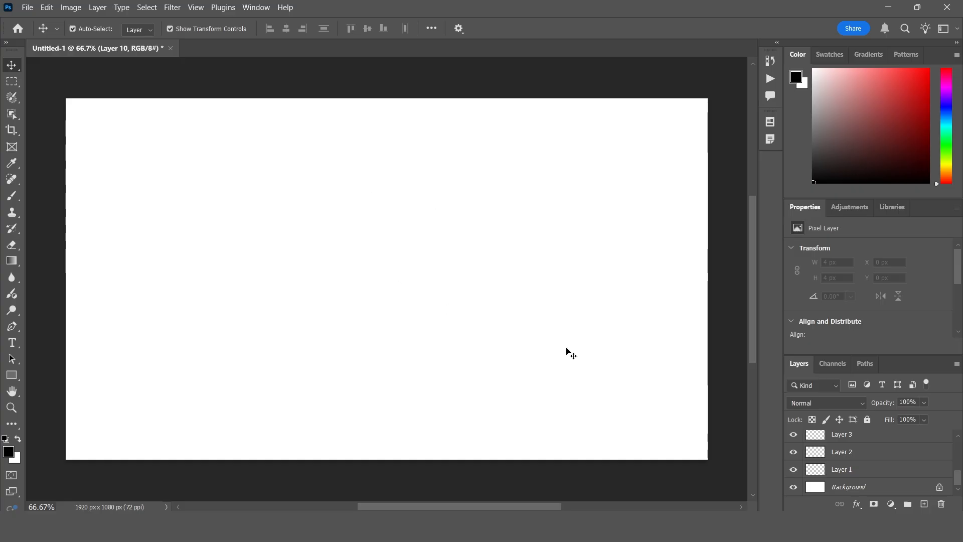
pyautogui.click(27, 13)
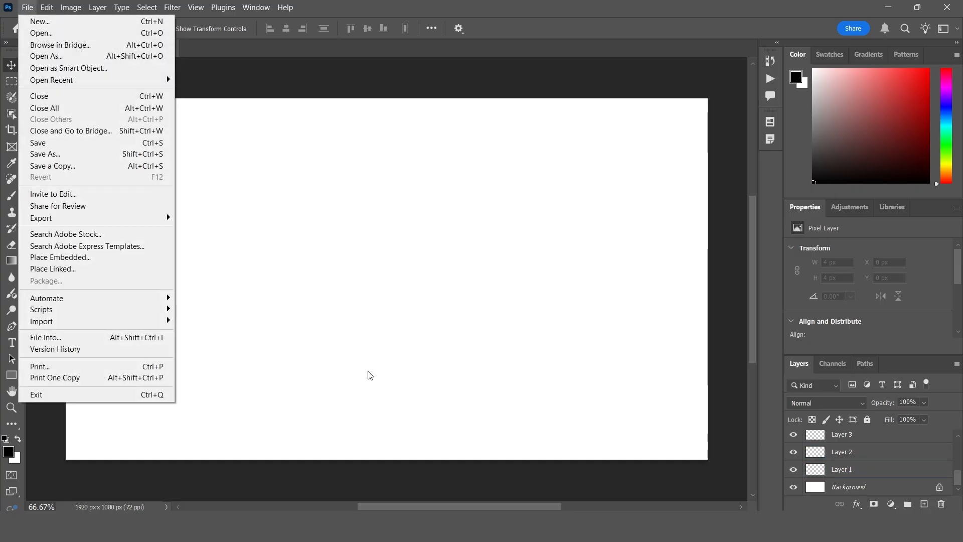
pyautogui.click(771, 470)
# Set the foreground color to red ff0000 and fill Layer 2 with it.
pyautogui.click(845, 452)
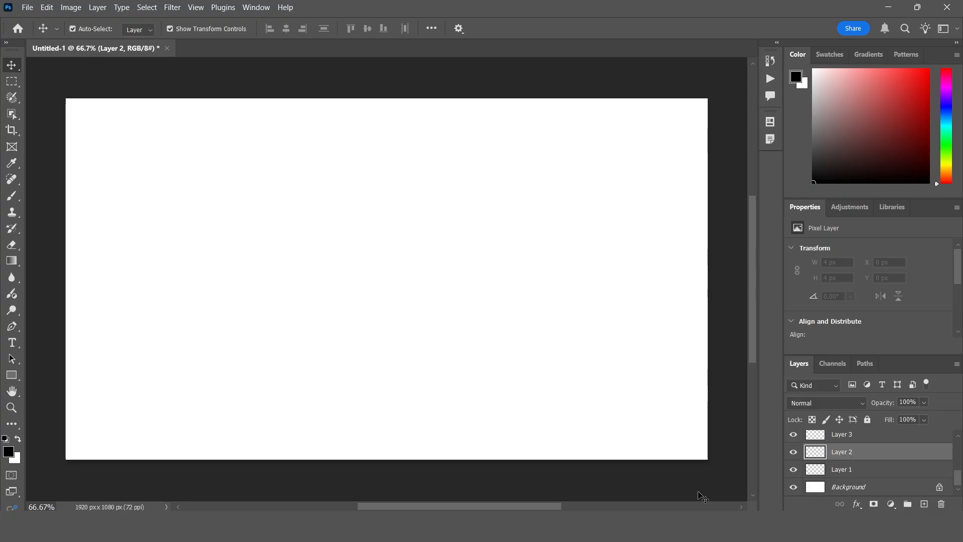
pyautogui.click(8, 454)
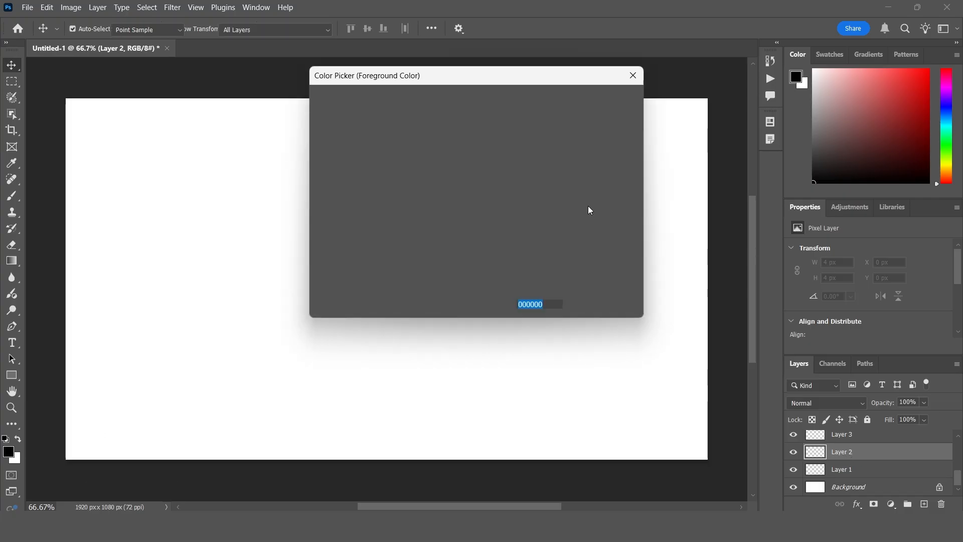
pyautogui.click(474, 106)
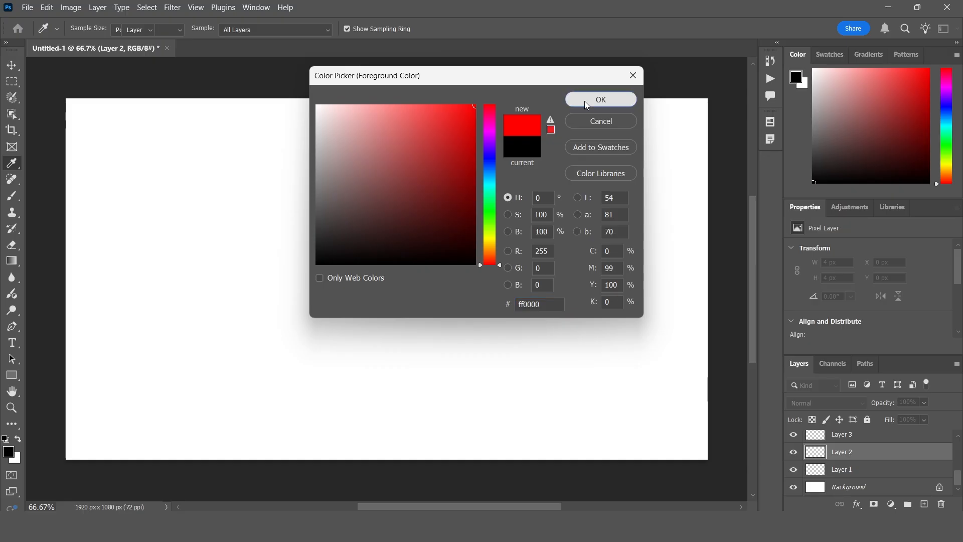
pyautogui.click(585, 101)
pyautogui.press('v')
pyautogui.hotkey('alt', 'BackSpace')
# Set the foreground color to blue 0006ff and fill Layer 5 with it.
pyautogui.scroll(2, 872, 468)
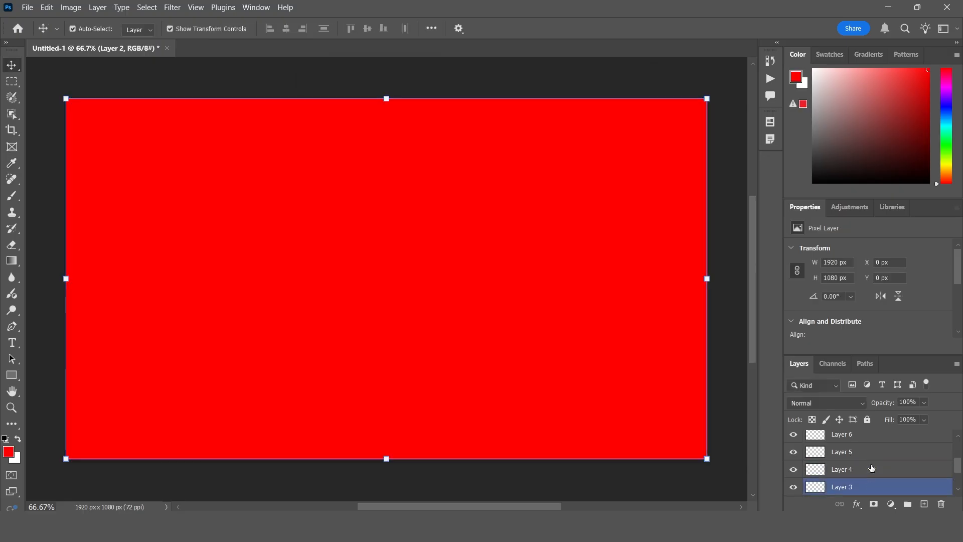
pyautogui.click(871, 454)
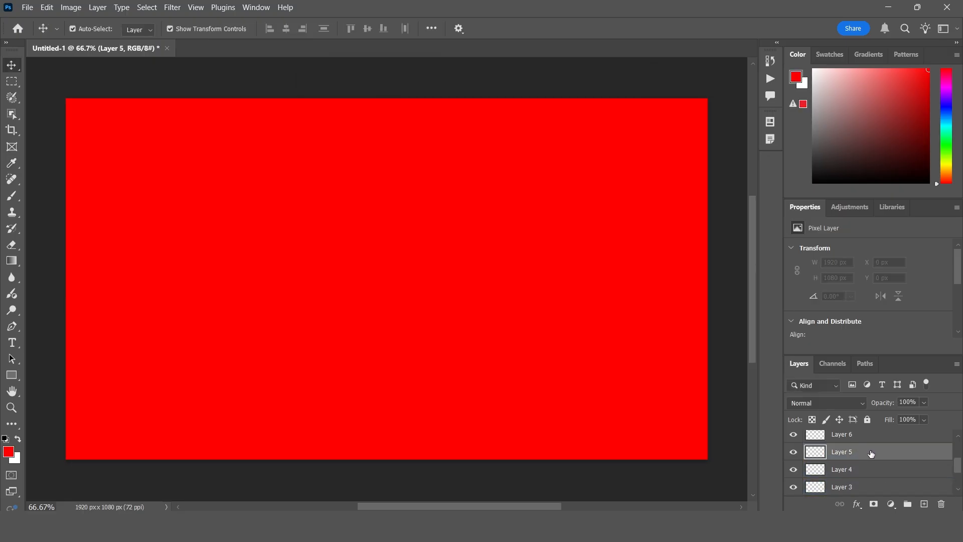
pyautogui.click(8, 453)
pyautogui.click(599, 98)
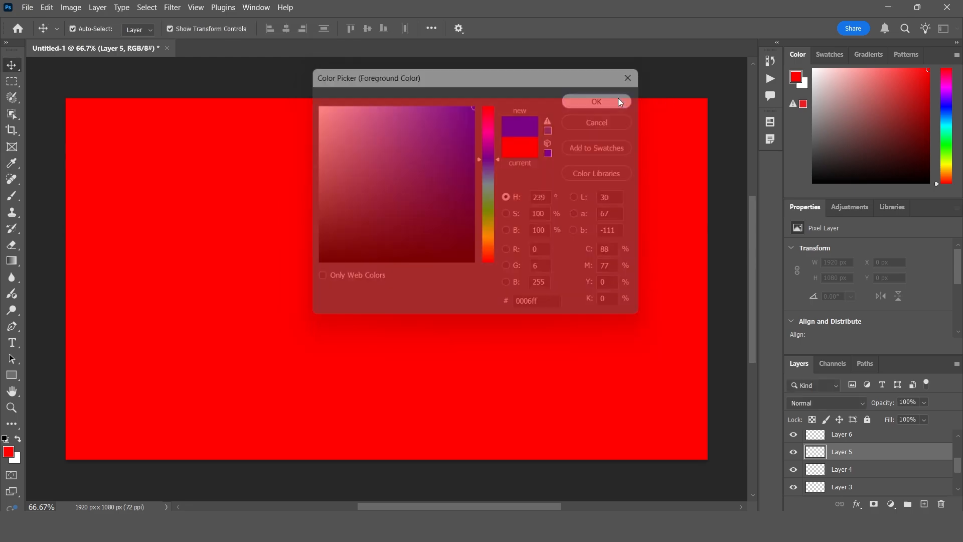
pyautogui.hotkey('alt', 'BackSpace')
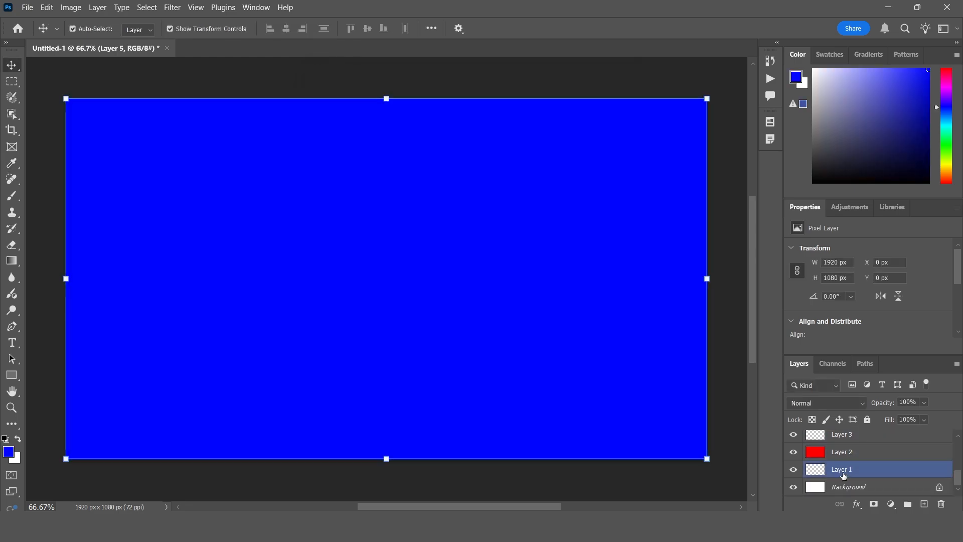
# Examine the whole layer stack from Layer 10 to the Background to tell filled layers from empty ones.
pyautogui.scroll(6, 843, 483)
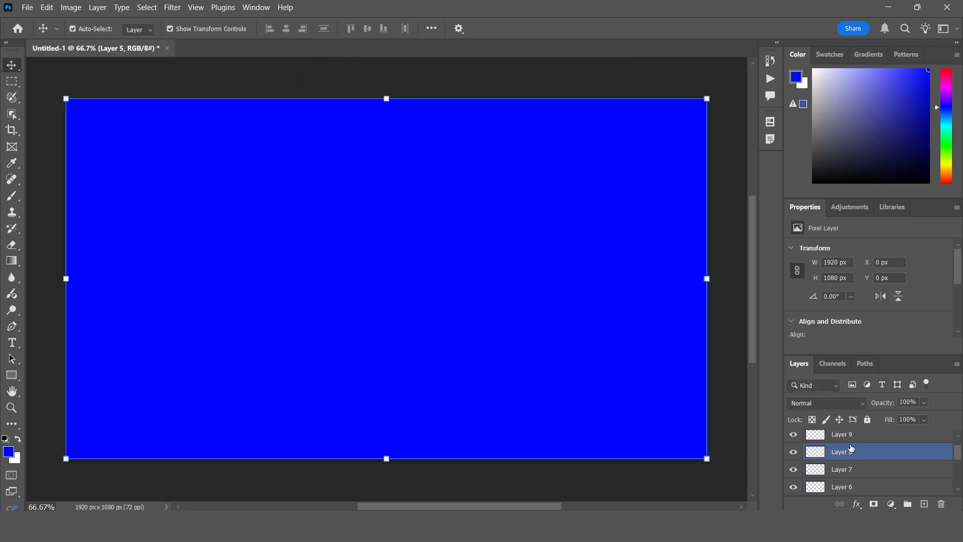
pyautogui.scroll(-6, 845, 467)
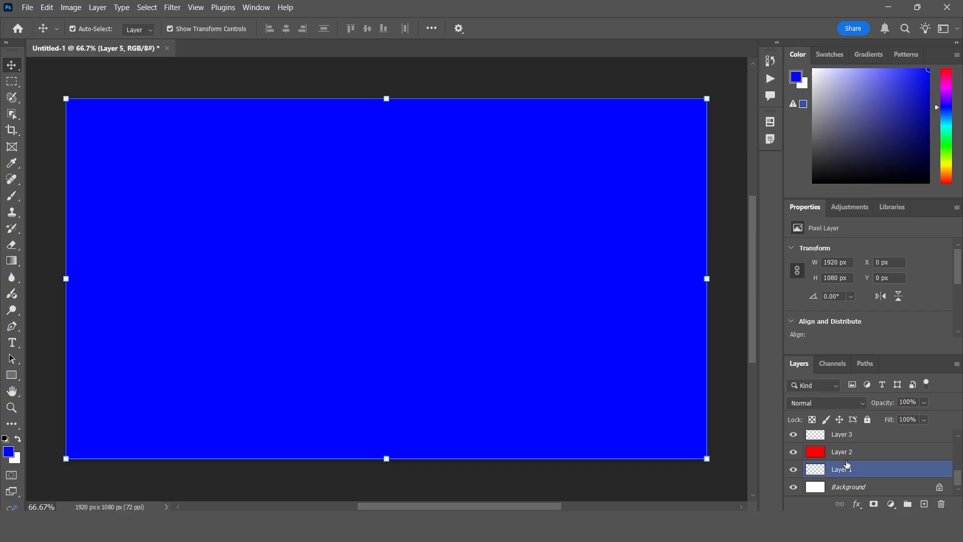
pyautogui.click(851, 454)
pyautogui.scroll(4, 851, 454)
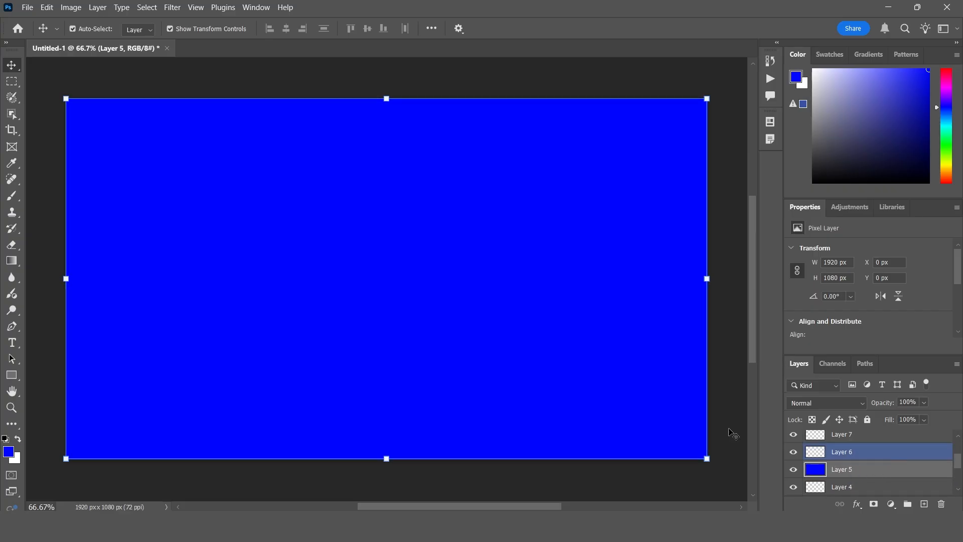
pyautogui.scroll(3, 851, 453)
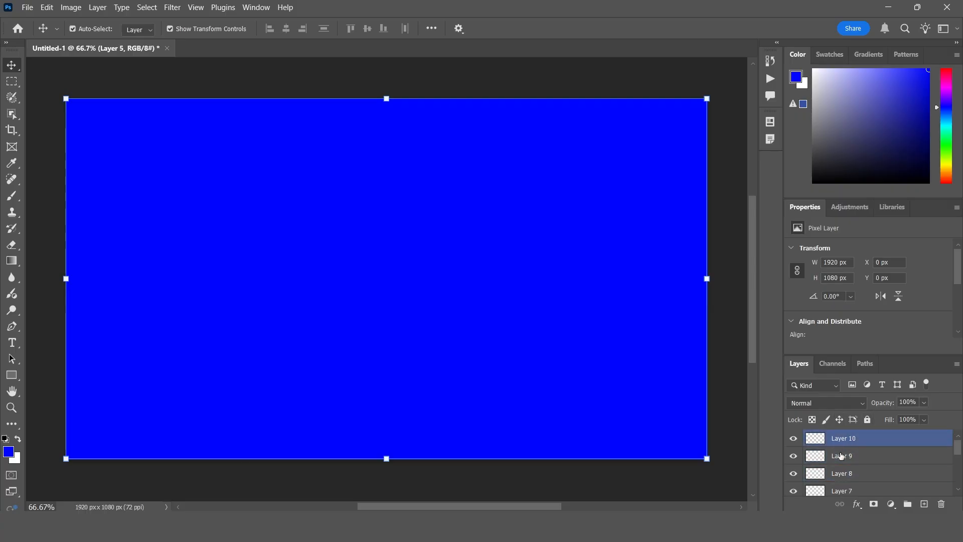
pyautogui.scroll(-3, 837, 446)
pyautogui.scroll(-4, 838, 448)
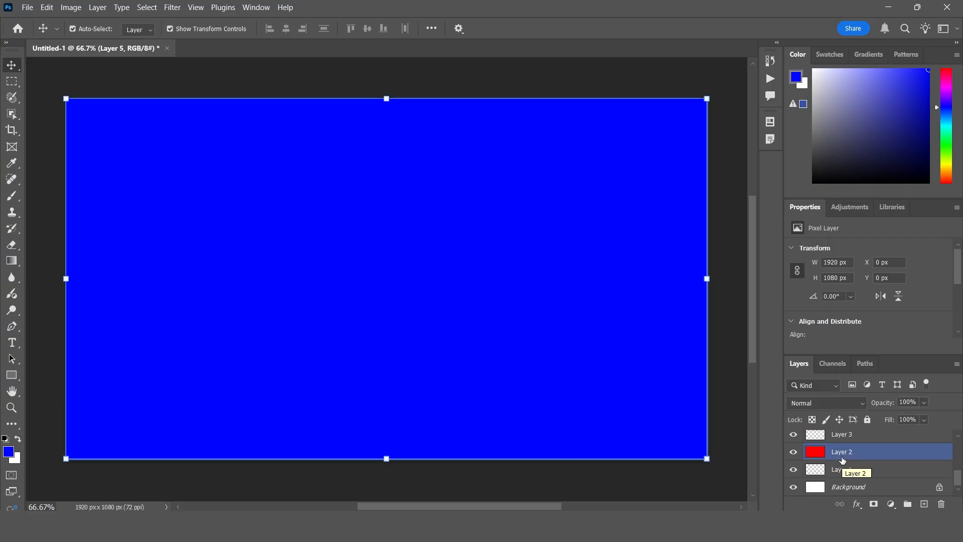
pyautogui.scroll(7, 844, 460)
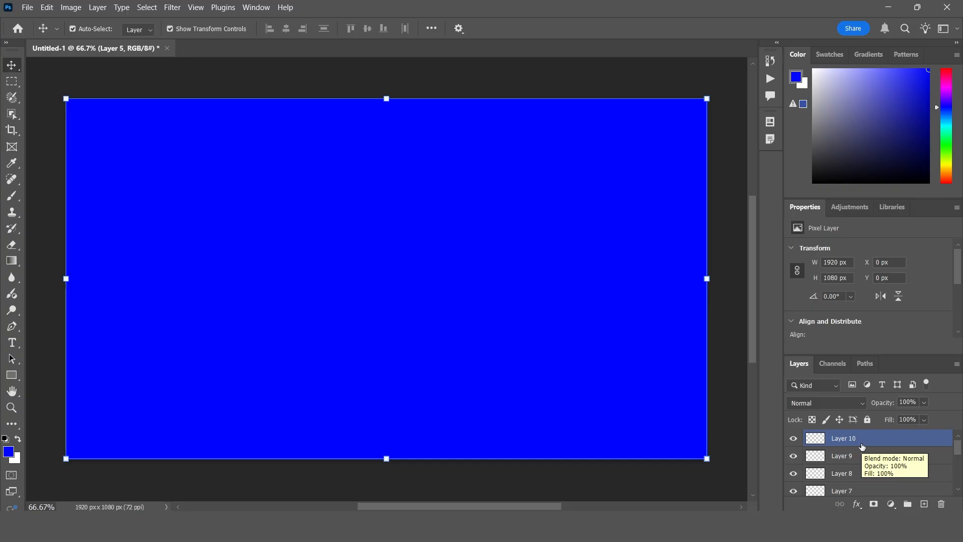
pyautogui.scroll(-7, 862, 446)
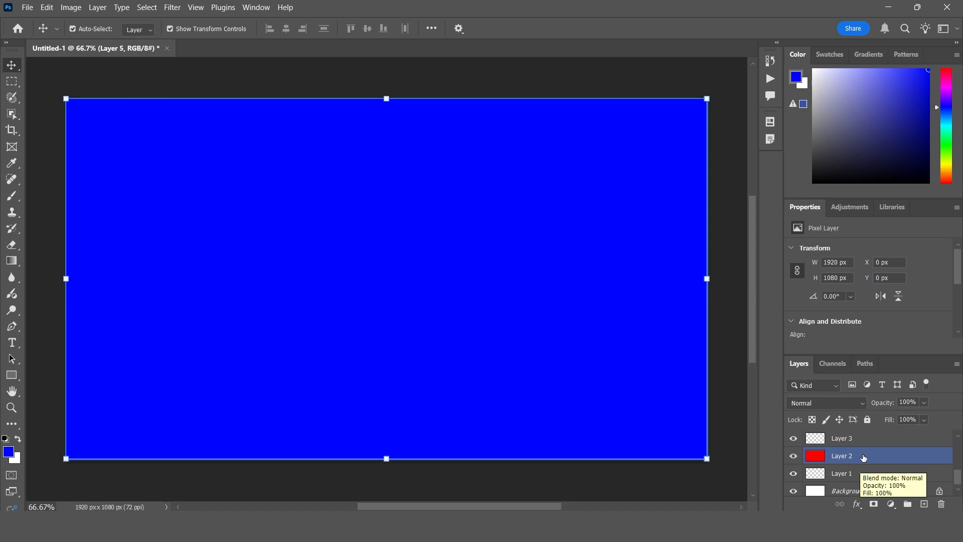
pyautogui.scroll(7, 864, 458)
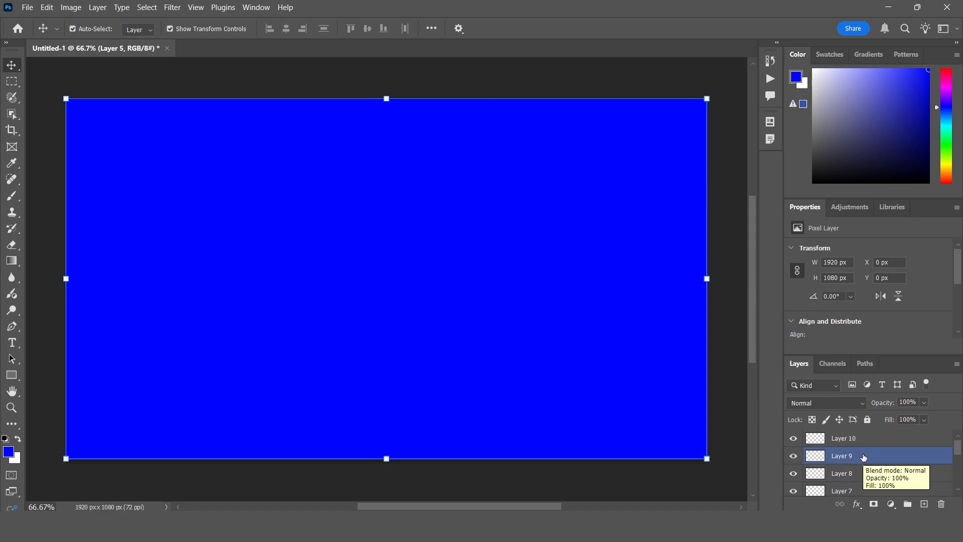
pyautogui.scroll(-4, 864, 457)
pyautogui.scroll(-3, 849, 460)
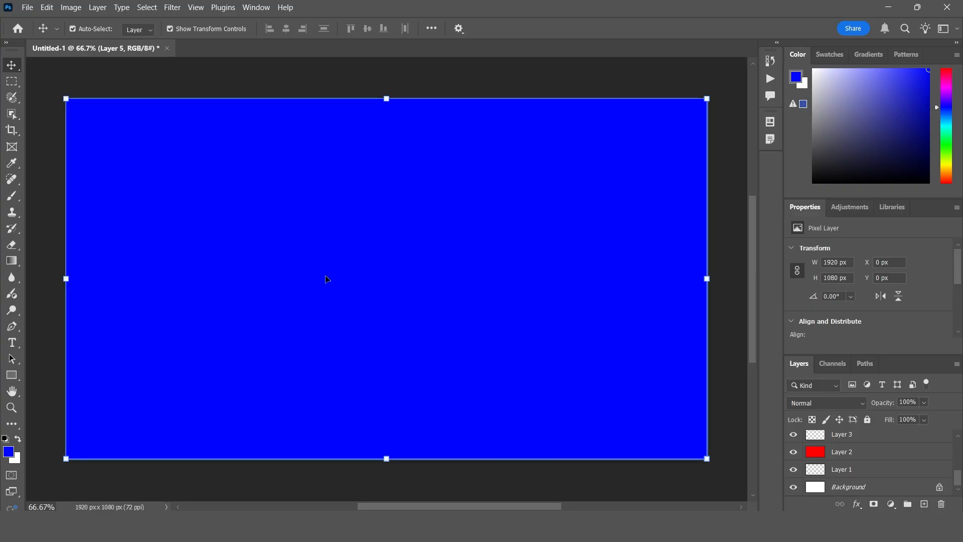
# Run the Delete All Empty Layers script on the document.
pyautogui.click(27, 7)
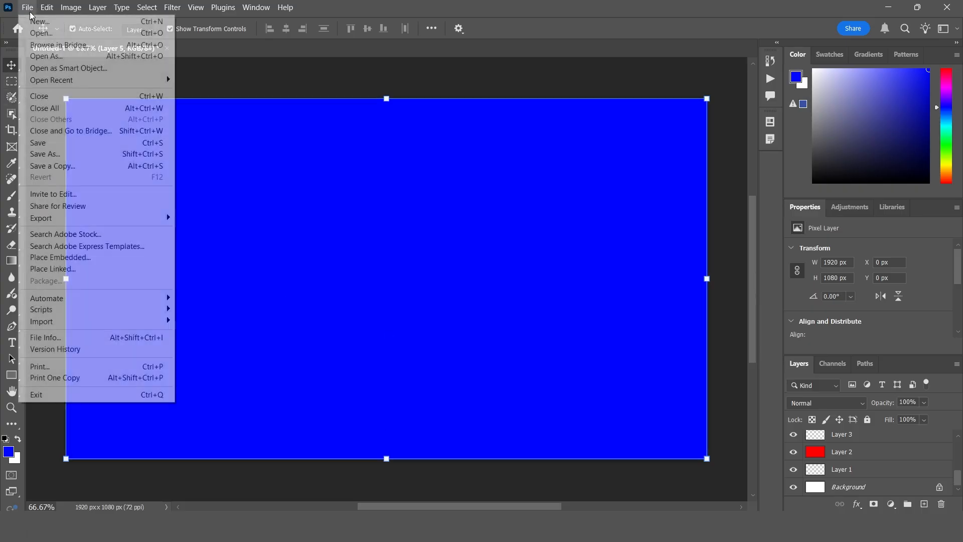
pyautogui.moveTo(70, 314)
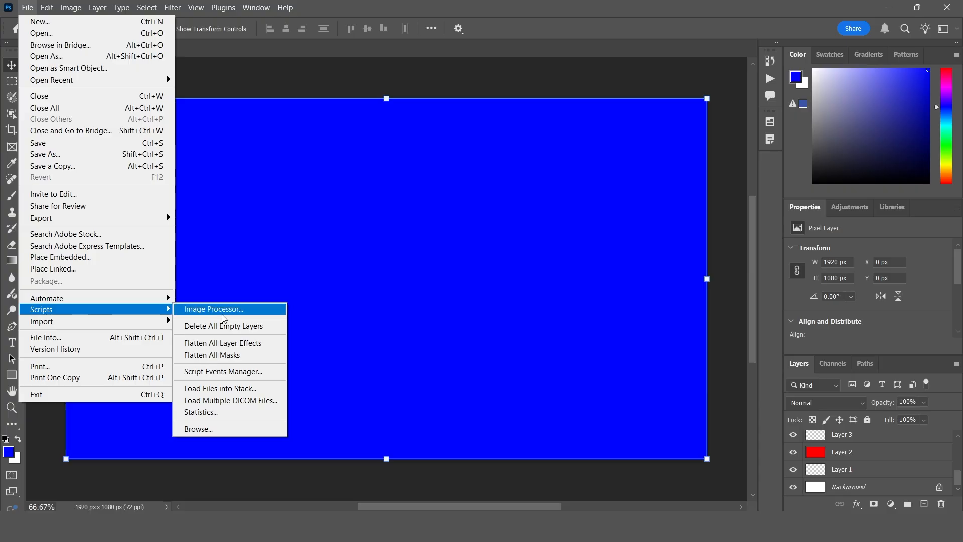
pyautogui.click(258, 326)
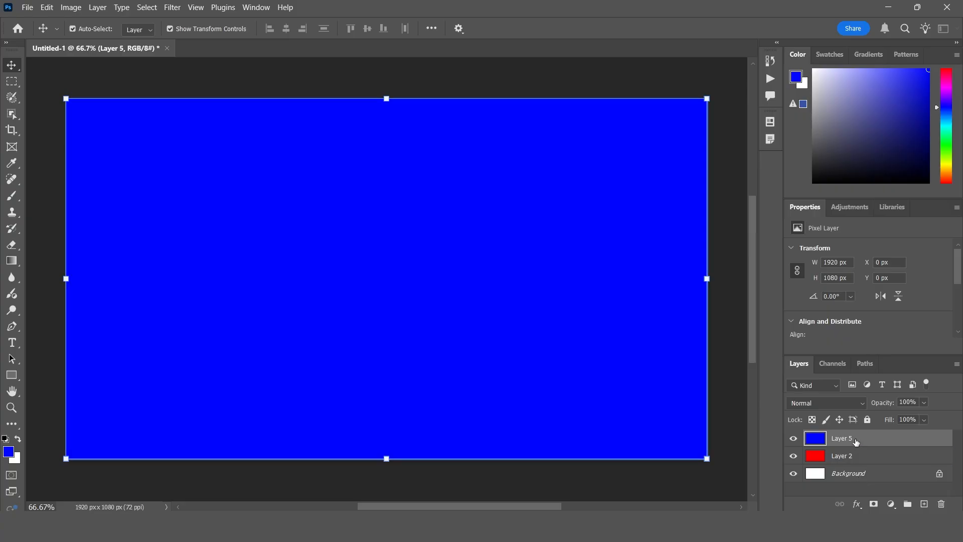
# Remove the blue and red layers, keeping only the Background, and look over the flattening commands among the scripts.
pyautogui.moveTo(794, 439)
pyautogui.mouseDown()
pyautogui.moveTo(794, 467)
pyautogui.moveTo(793, 438)
pyautogui.mouseUp()
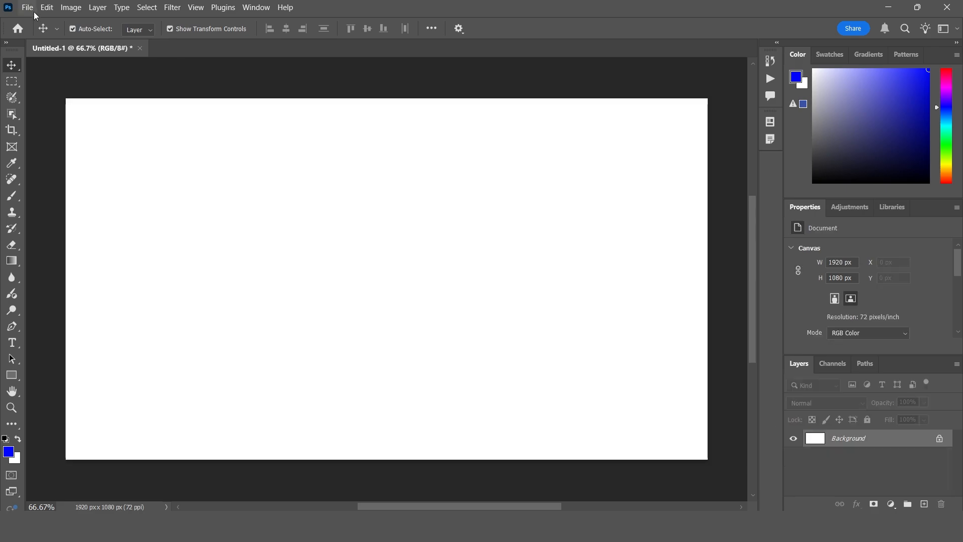
pyautogui.click(29, 8)
pyautogui.moveTo(76, 309)
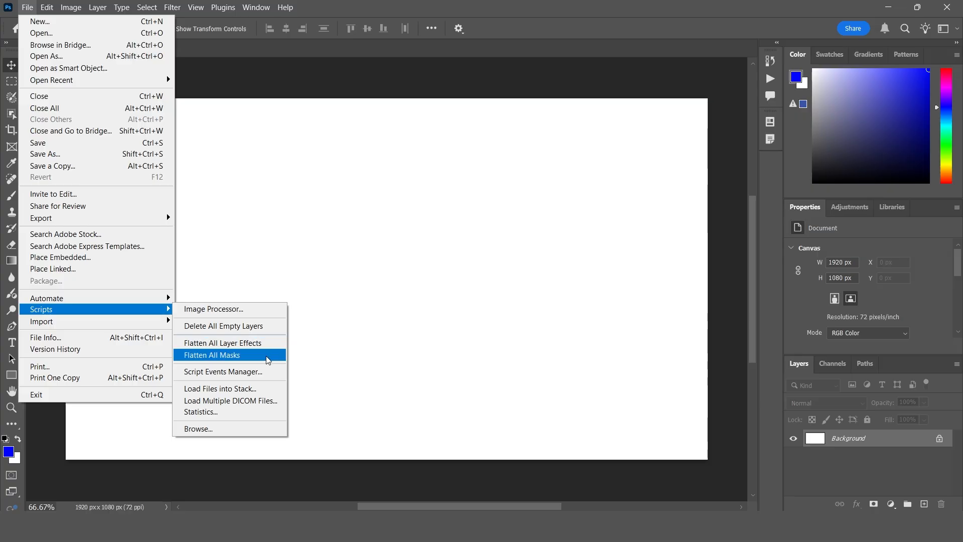
pyautogui.click(361, 326)
# Place the text "Lorem Ipsum" on the white canvas in Myriad Pro Bold, 156 pt, colored red ff0000.
pyautogui.click(12, 342)
pyautogui.click(202, 238)
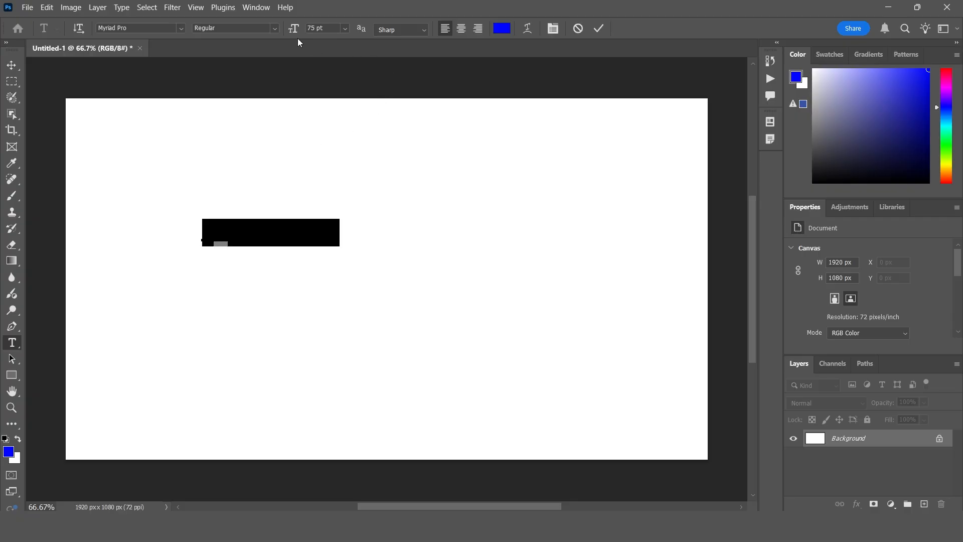
pyautogui.moveTo(293, 28); pyautogui.dragTo(342, 29)
pyautogui.click(502, 28)
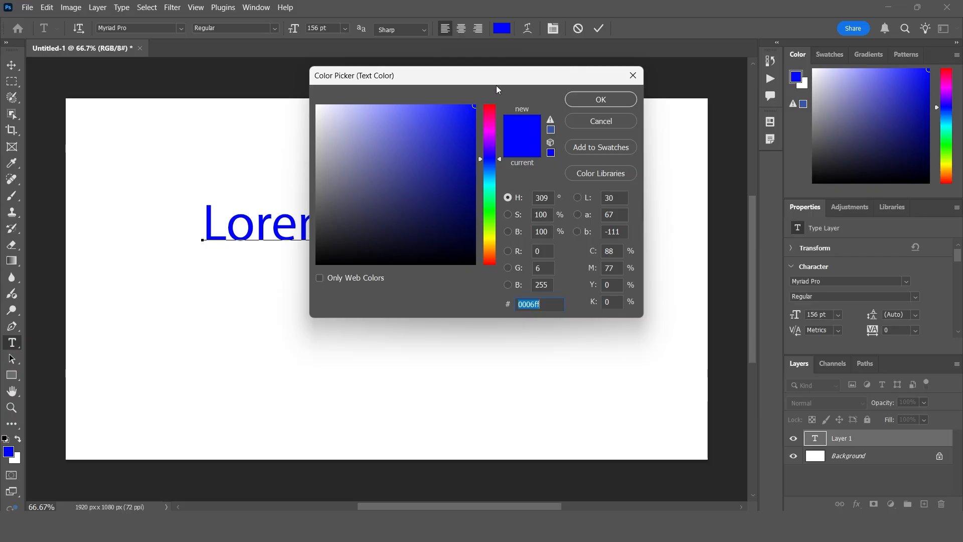
pyautogui.write('ff0000')
pyautogui.click(591, 94)
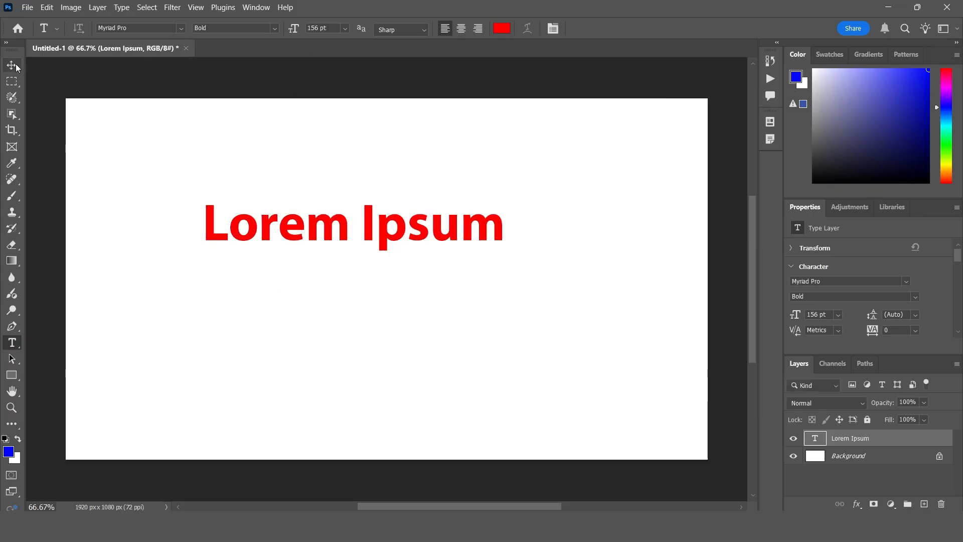
pyautogui.press('v')
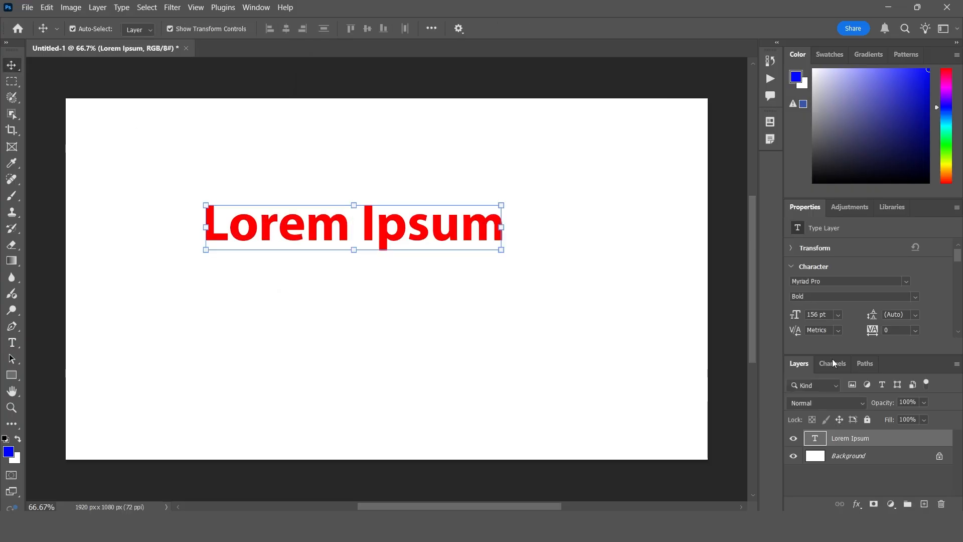
# Apply a Drop Shadow effect to the Lorem Ipsum text layer and move the text toward the canvas's upper-left corner.
pyautogui.click(856, 503)
pyautogui.press('Escape')
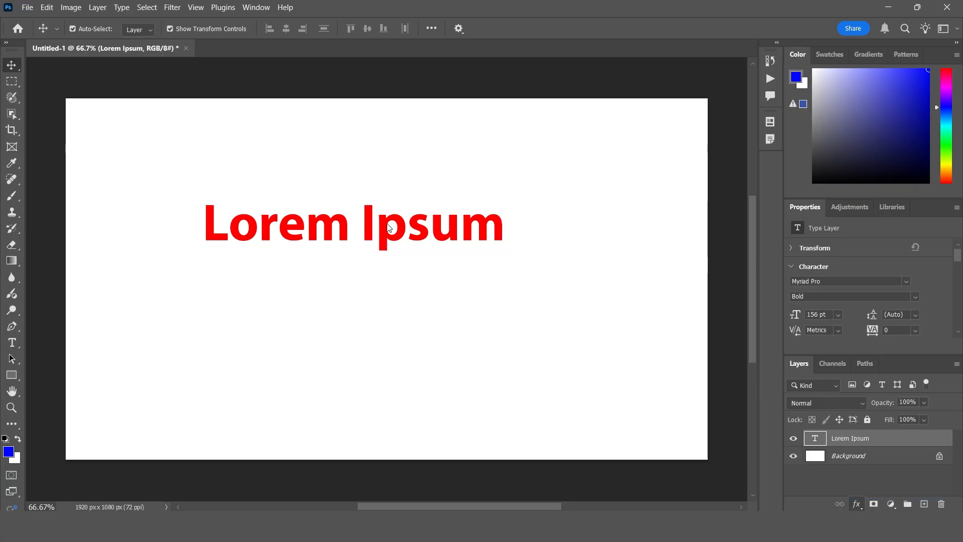
pyautogui.moveTo(434, 235); pyautogui.dragTo(346, 179)
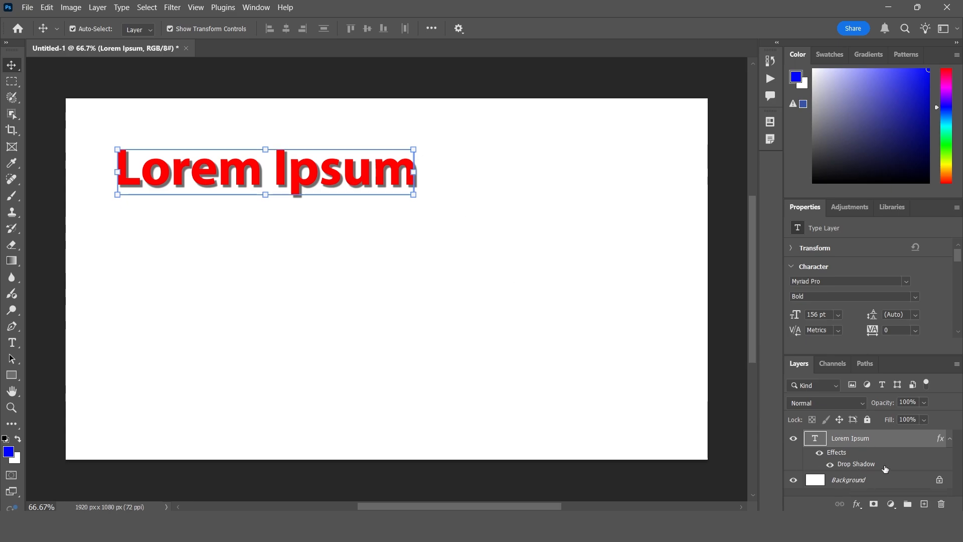
# Place the kitesurfing beach photo as an embedded image below the Lorem Ipsum text at about X 599, Y 453 px.
pyautogui.click(27, 10)
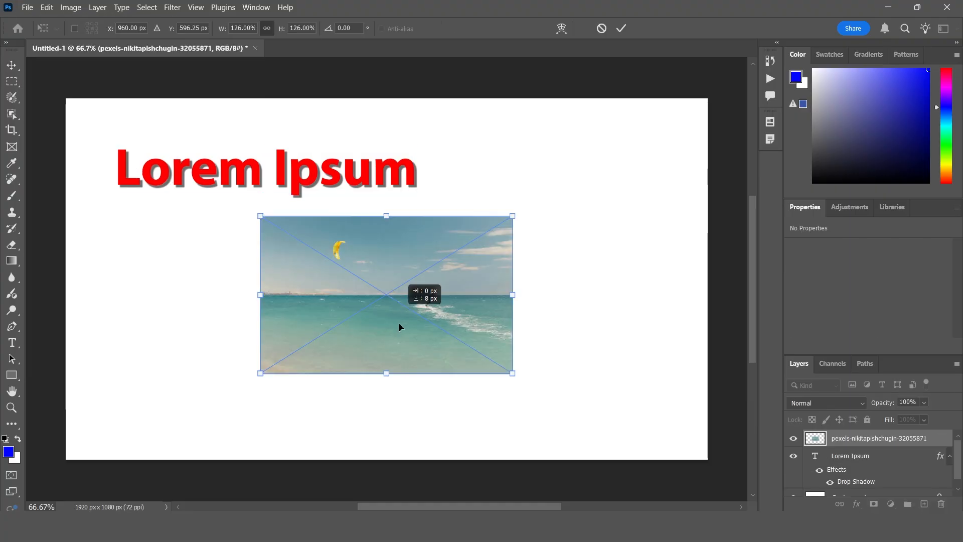
pyautogui.moveTo(399, 323); pyautogui.dragTo(402, 333)
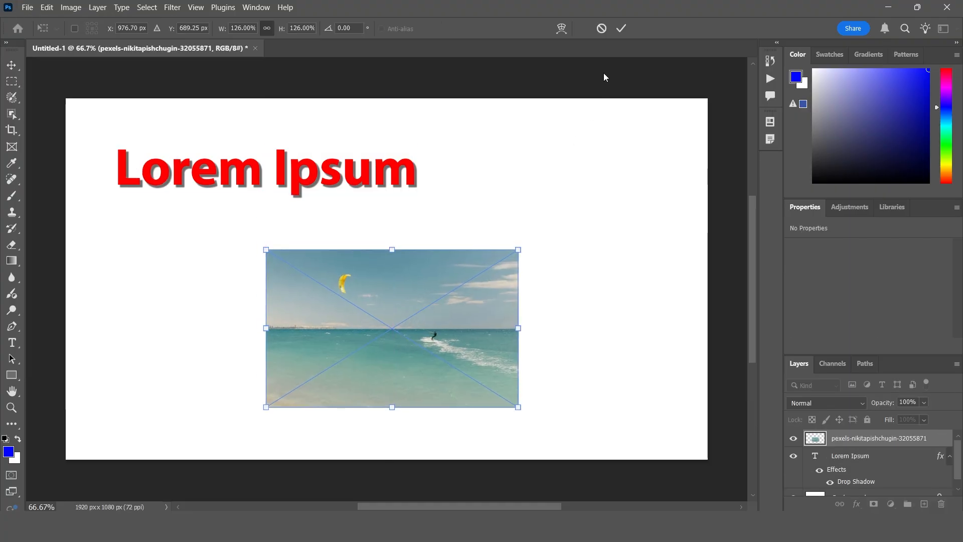
pyautogui.click(621, 28)
# Add a 27 px inside stroke to the beach photo in a colour sampled from its sand, and move it to about X 990, Y 367 px.
pyautogui.click(856, 504)
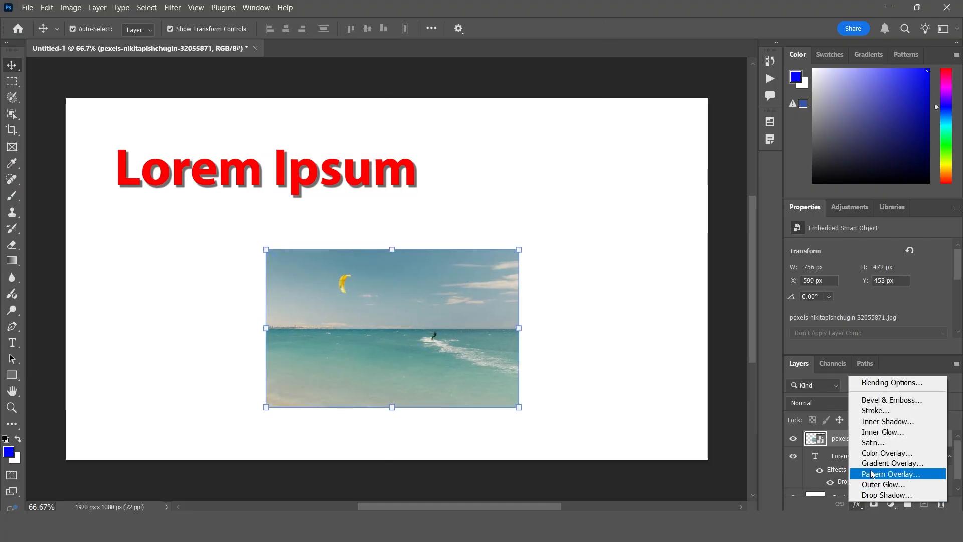
pyautogui.click(884, 410)
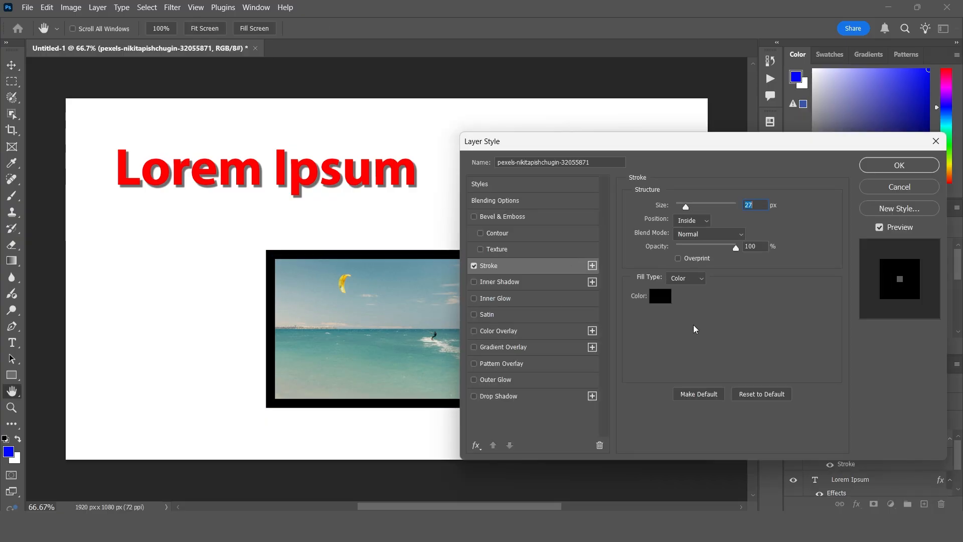
pyautogui.click(660, 296)
pyautogui.click(292, 303)
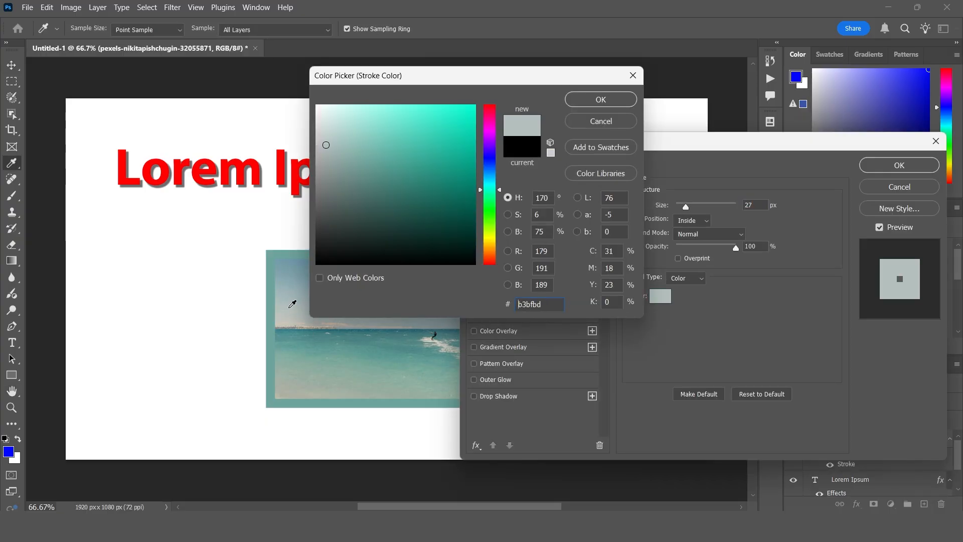
pyautogui.moveTo(292, 304); pyautogui.dragTo(307, 365)
pyautogui.click(307, 364)
pyautogui.press('Return')
pyautogui.press('Return')
pyautogui.press('v')
pyautogui.moveTo(443, 306)
pyautogui.mouseDown()
pyautogui.moveTo(528, 264)
pyautogui.moveTo(573, 279)
pyautogui.mouseUp()
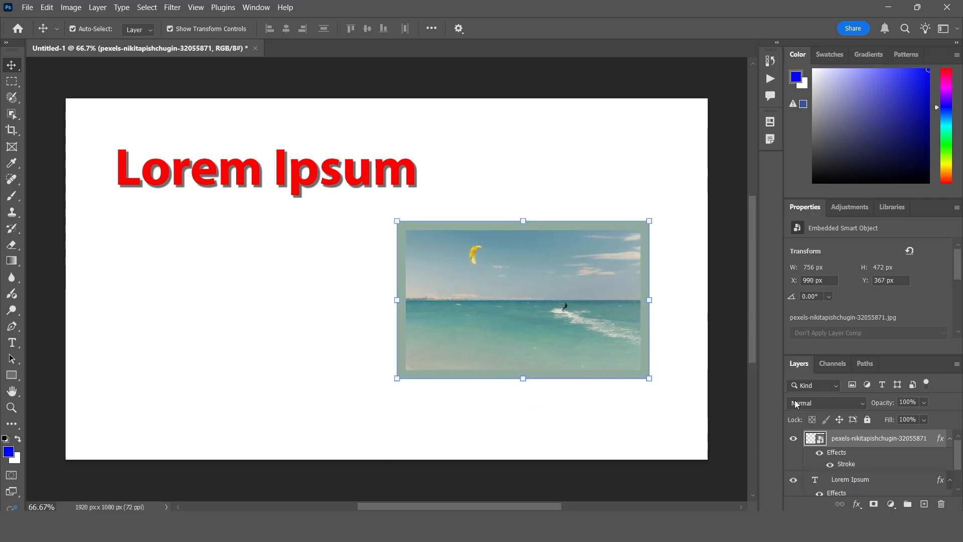
# Examine the layer effects attached to the Lorem Ipsum text layer and the beach photo layer.
pyautogui.scroll(-1, 859, 460)
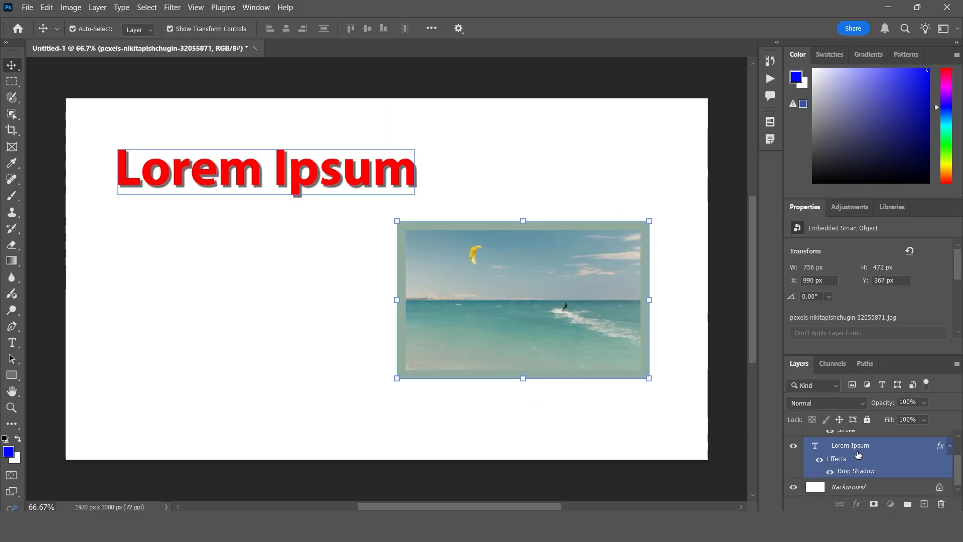
pyautogui.click(871, 471)
pyautogui.scroll(1, 872, 465)
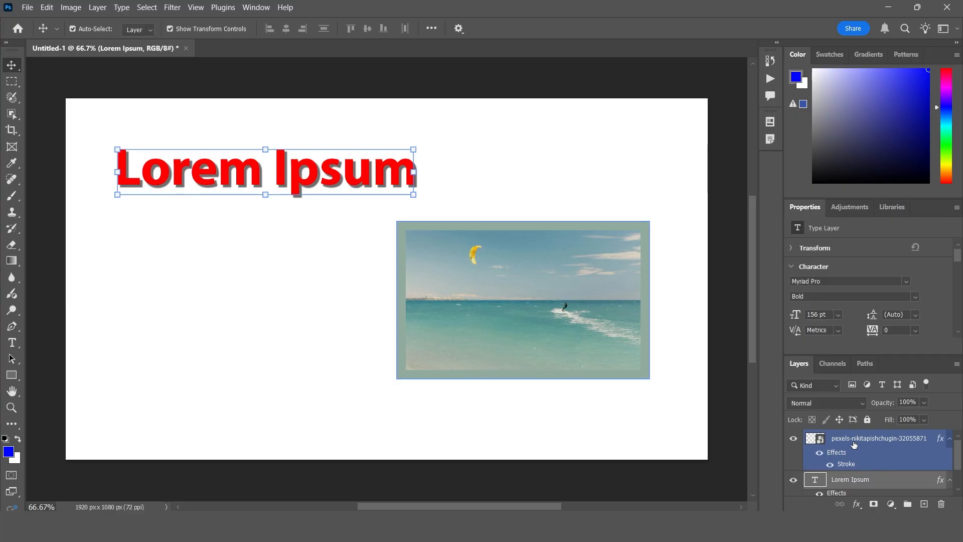
pyautogui.click(854, 444)
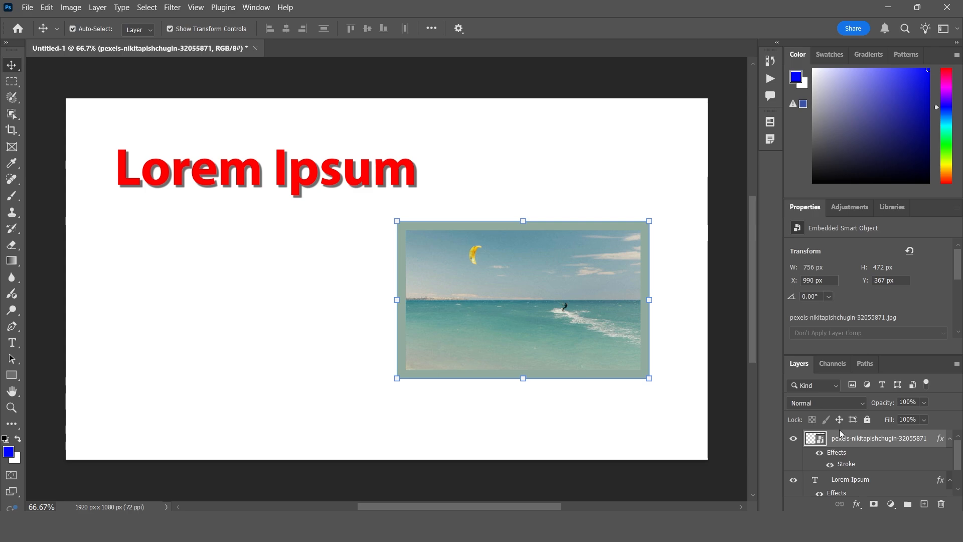
pyautogui.scroll(-1, 847, 467)
pyautogui.scroll(1, 851, 482)
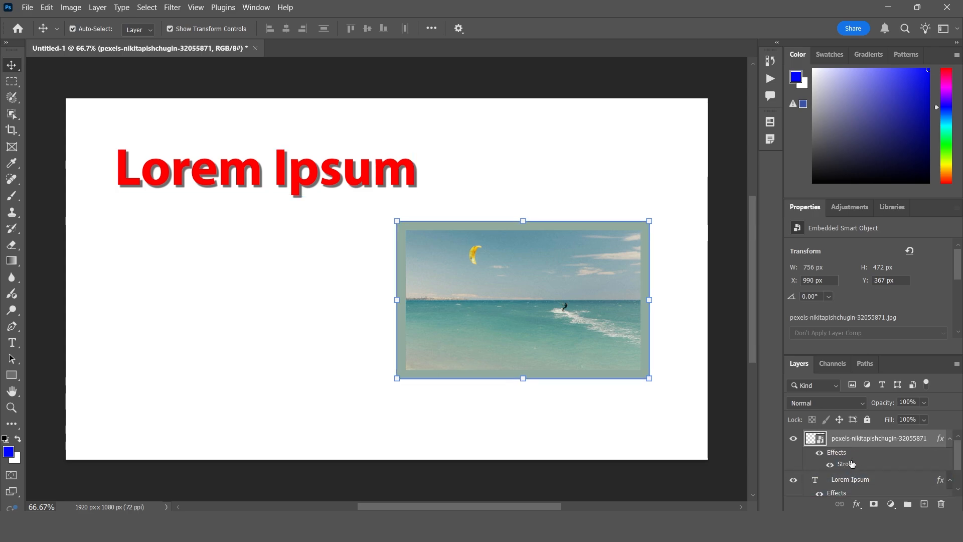
pyautogui.scroll(-1, 852, 466)
pyautogui.scroll(1, 857, 462)
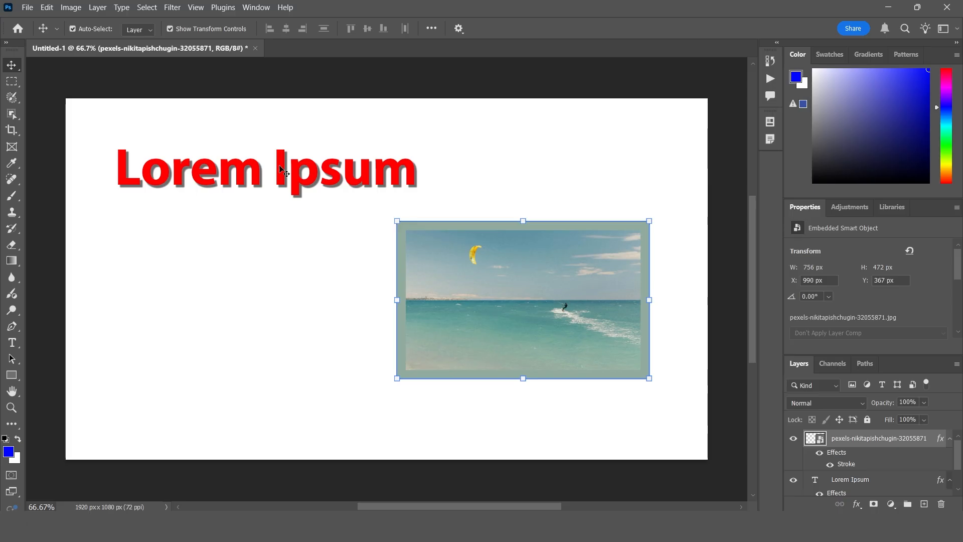
pyautogui.scroll(-1, 852, 468)
pyautogui.scroll(1, 852, 469)
# Toggle the beach photo layer's effects off and on to compare it with and without the stroke.
pyautogui.click(819, 454)
pyautogui.click(819, 454)
pyautogui.click(819, 454)
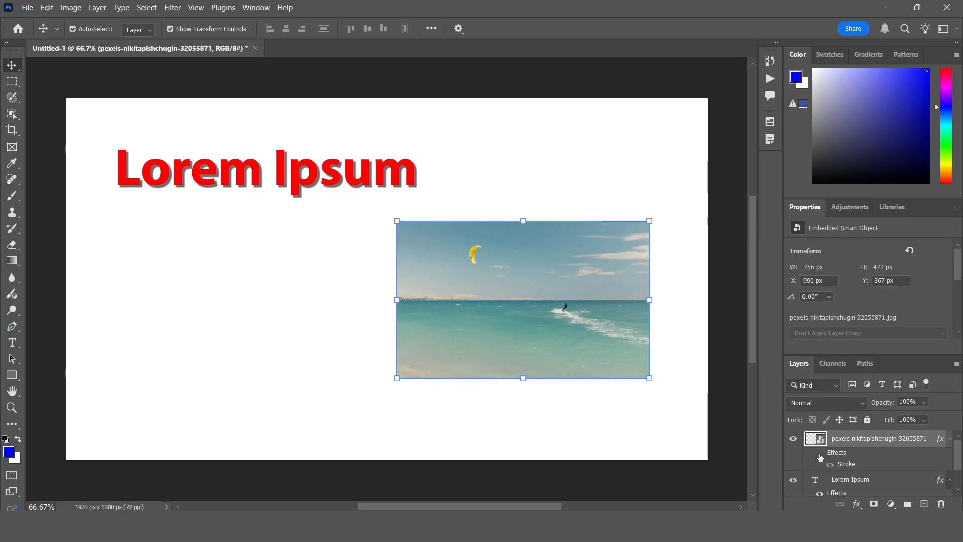
pyautogui.click(819, 454)
# Run the Flatten All Layer Effects script on the document with the text and beach photo layers.
pyautogui.scroll(-2, 844, 461)
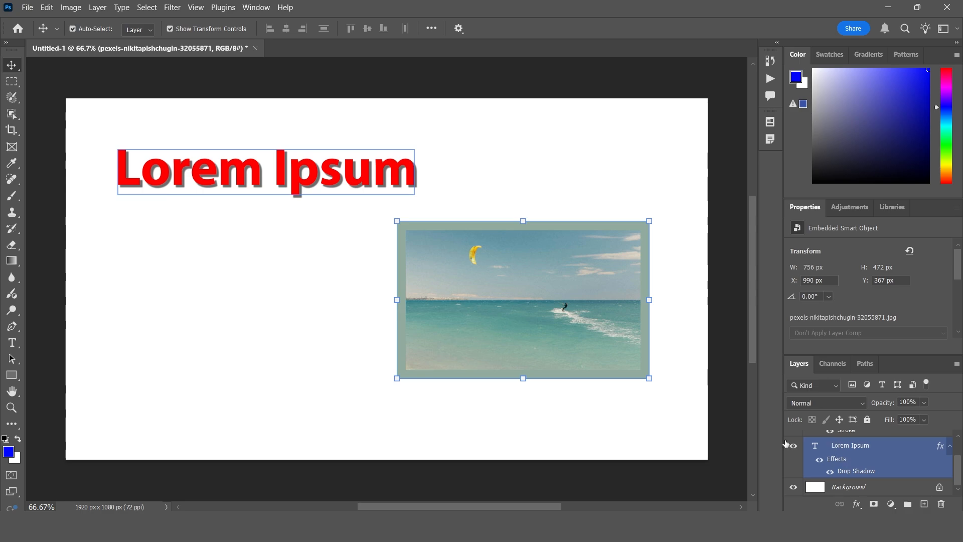
pyautogui.click(28, 9)
pyautogui.moveTo(120, 310)
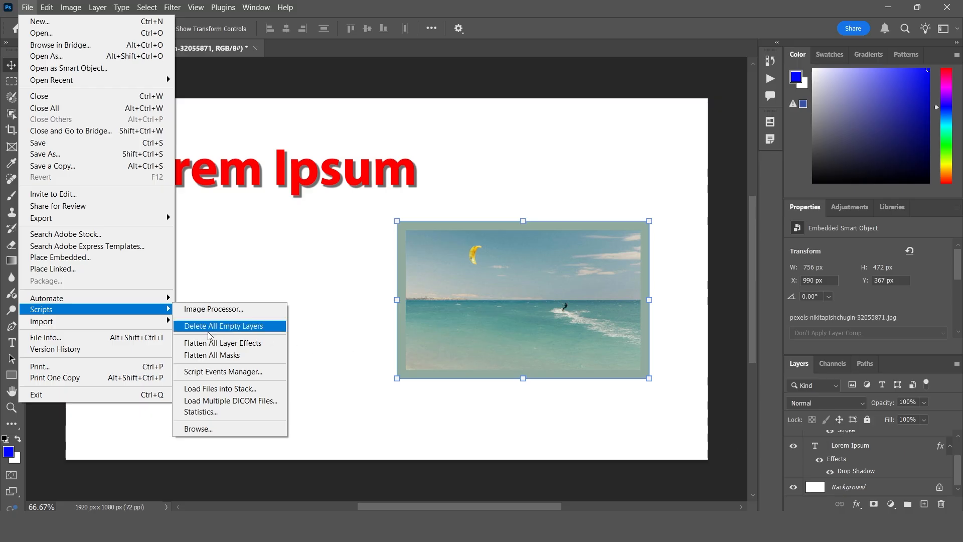
pyautogui.click(234, 342)
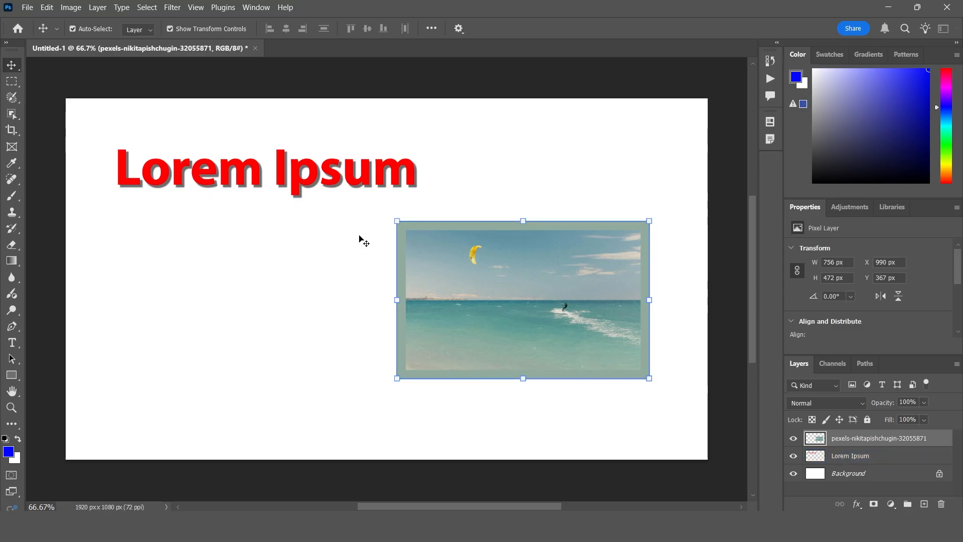
# Check the flattened Lorem Ipsum layer and move the flattened beach photo to about X 993, Y 425 px.
pyautogui.click(321, 189)
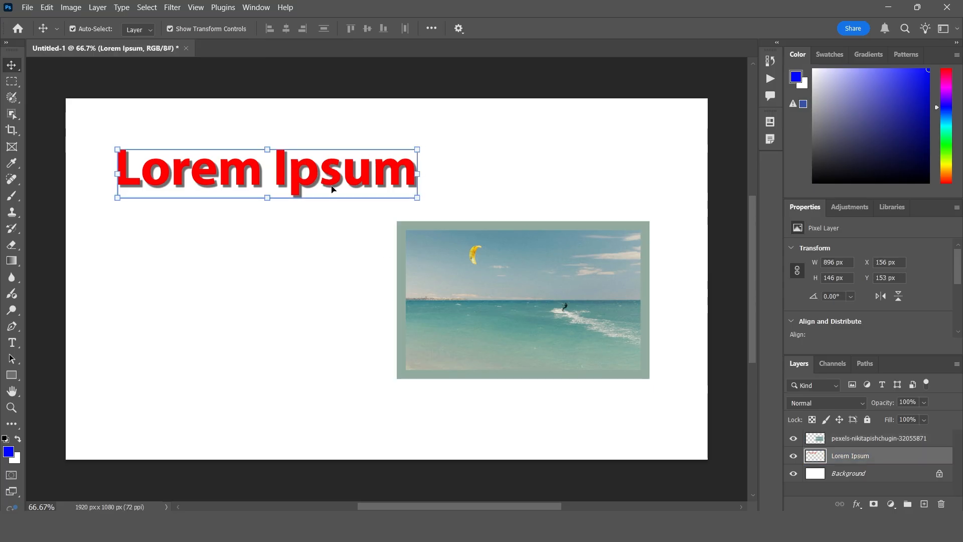
pyautogui.moveTo(459, 242); pyautogui.dragTo(461, 265)
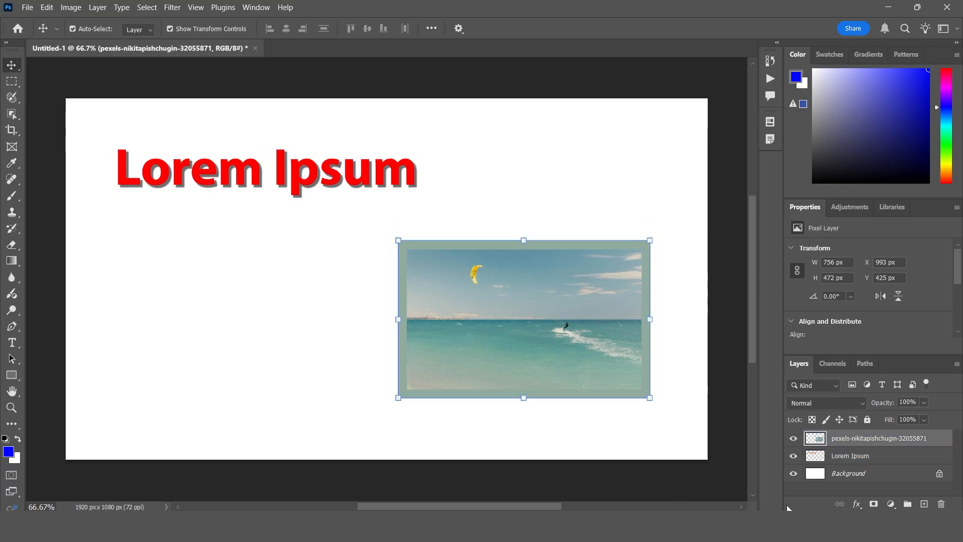
pyautogui.click(867, 460)
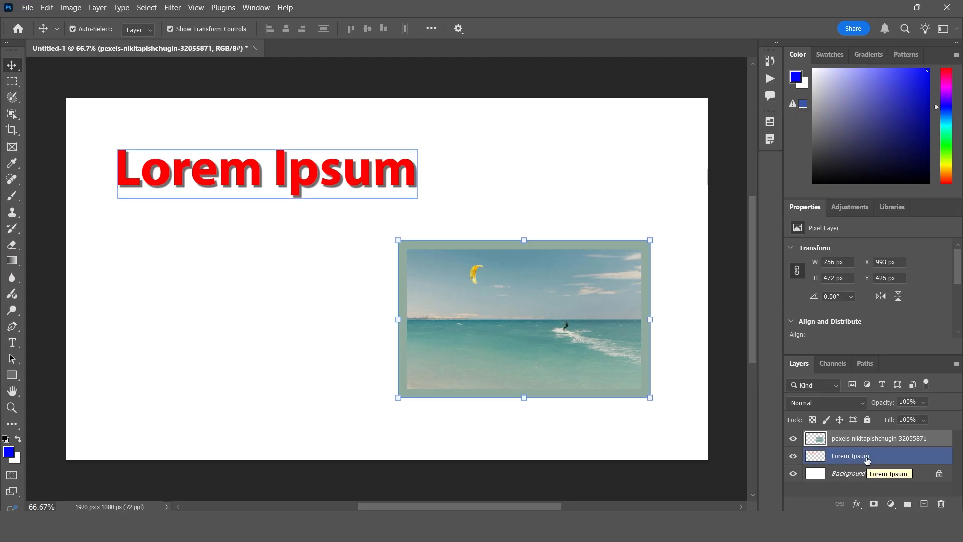
pyautogui.click(135, 324)
pyautogui.click(240, 172)
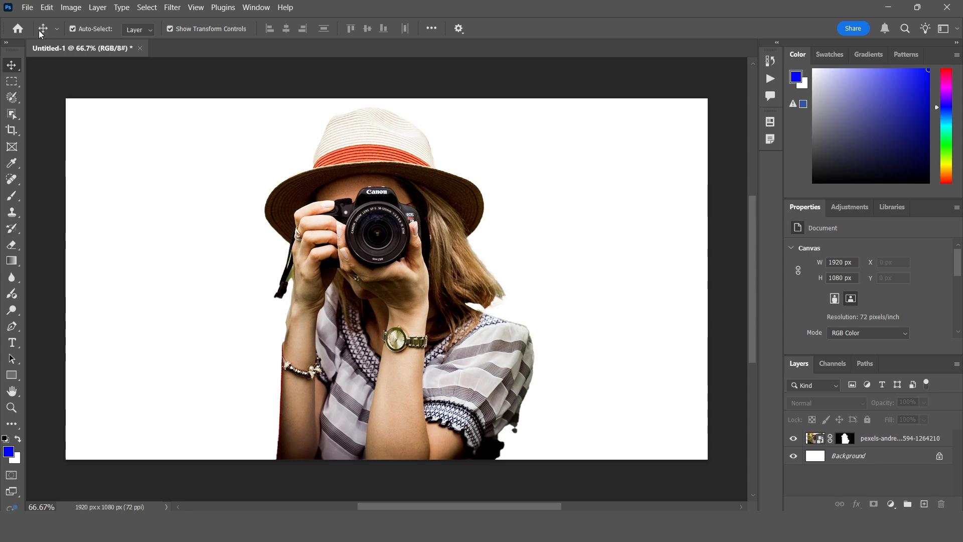
# Select the masked photographer layer and run the Flatten All Masks script.
pyautogui.click(28, 7)
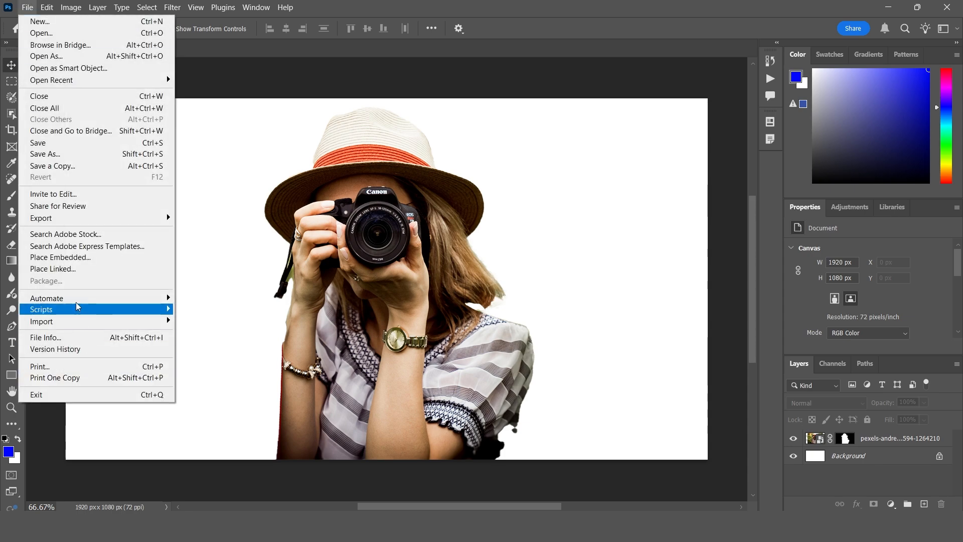
pyautogui.moveTo(76, 307)
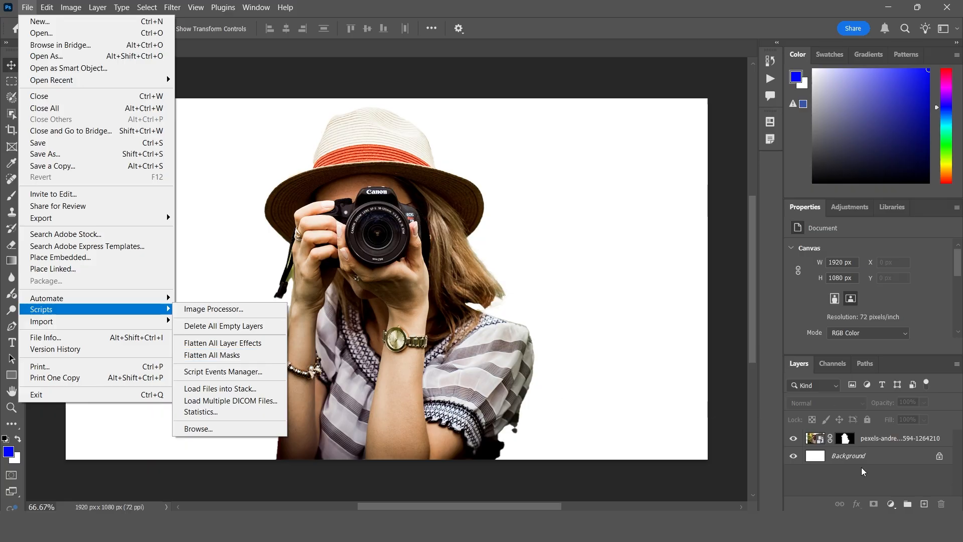
pyautogui.click(814, 439)
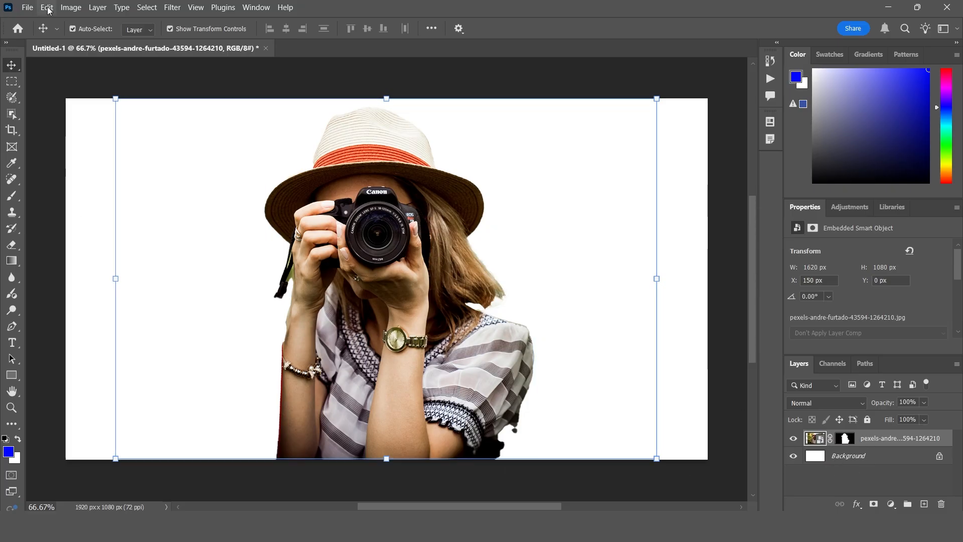
pyautogui.click(27, 7)
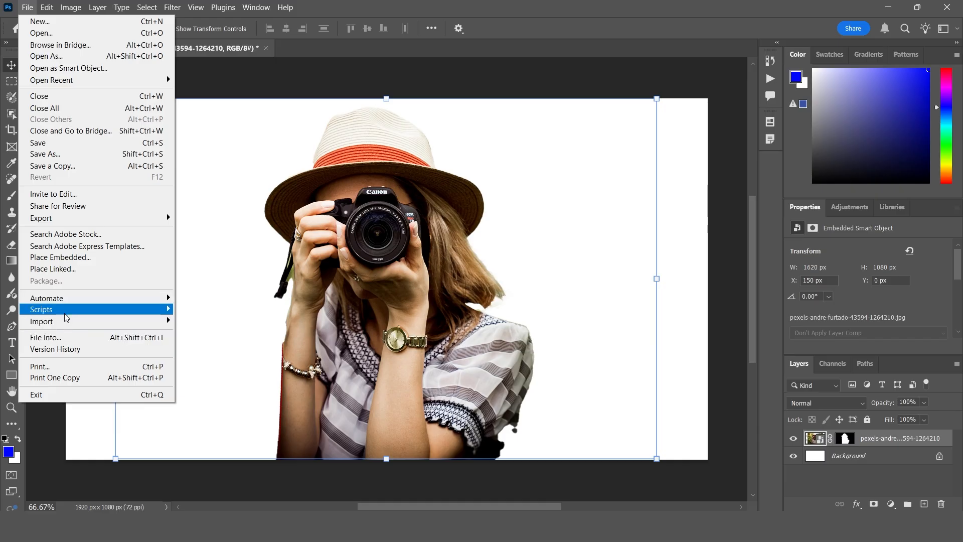
pyautogui.moveTo(65, 310)
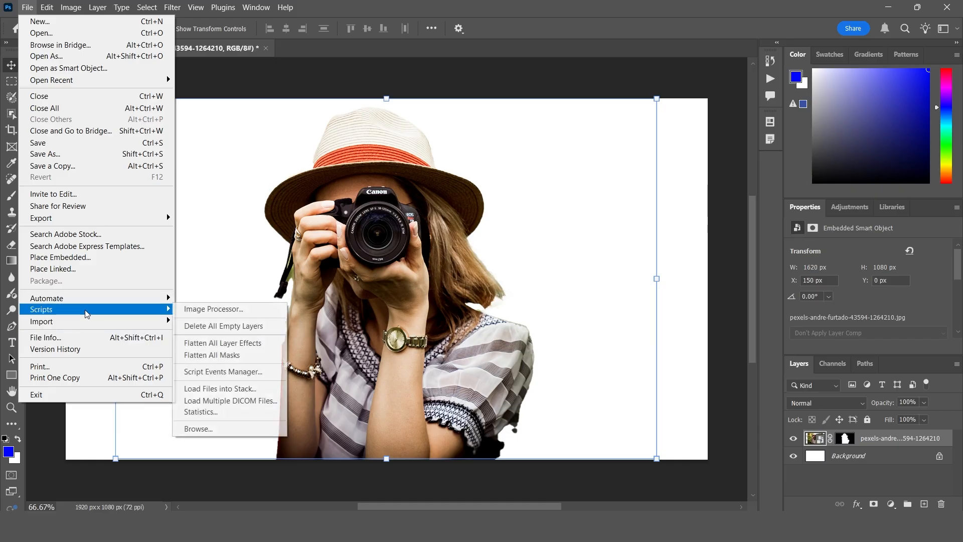
pyautogui.click(241, 359)
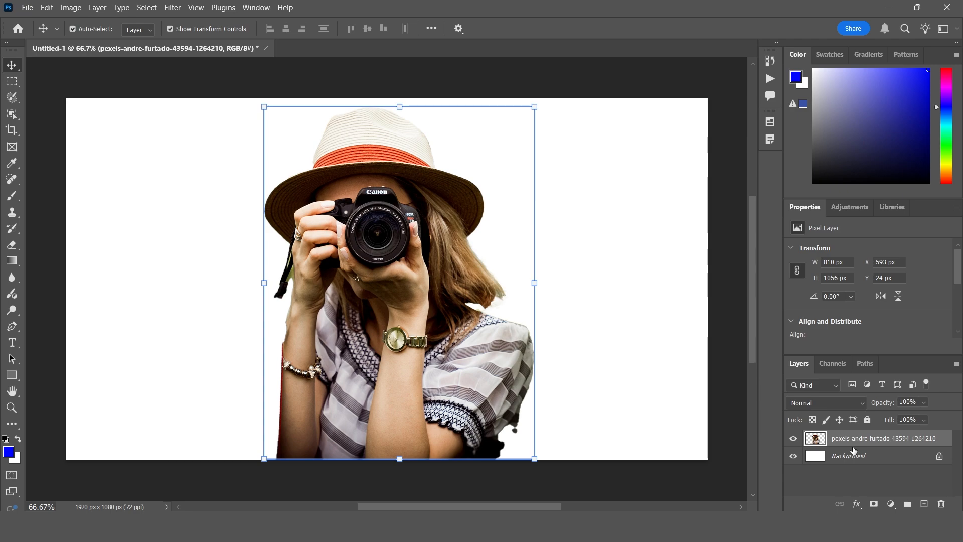
# Shift the cut-out photographer to about X 555, Y 12 px and delete the layer.
pyautogui.moveTo(377, 307); pyautogui.dragTo(363, 286)
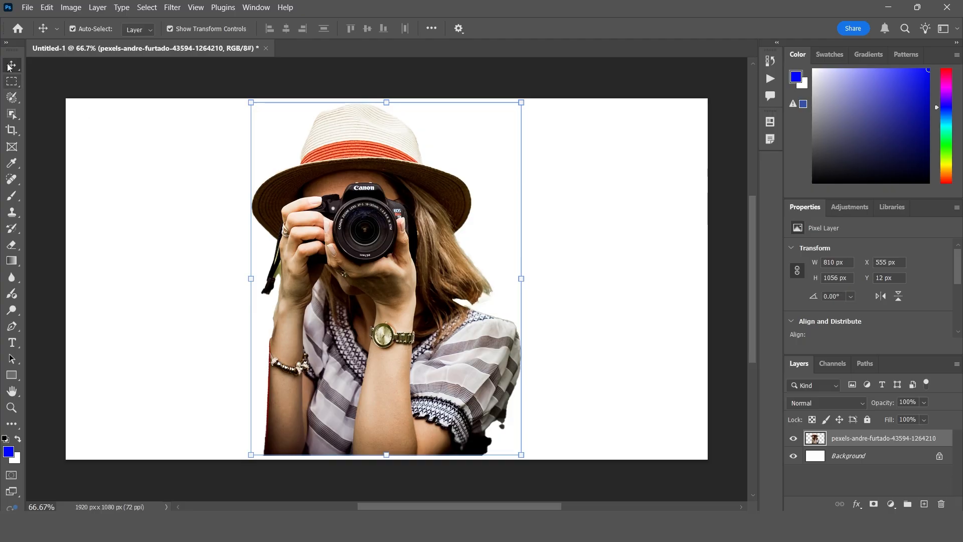
pyautogui.press('Delete')
# Open the Script Events Manager and enable events to run scripts and actions.
pyautogui.click(26, 11)
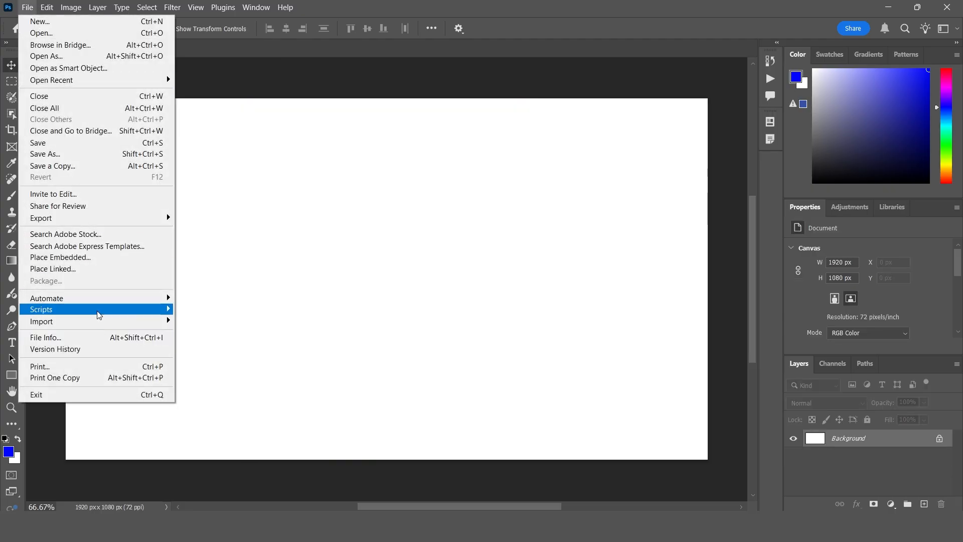
pyautogui.moveTo(100, 309)
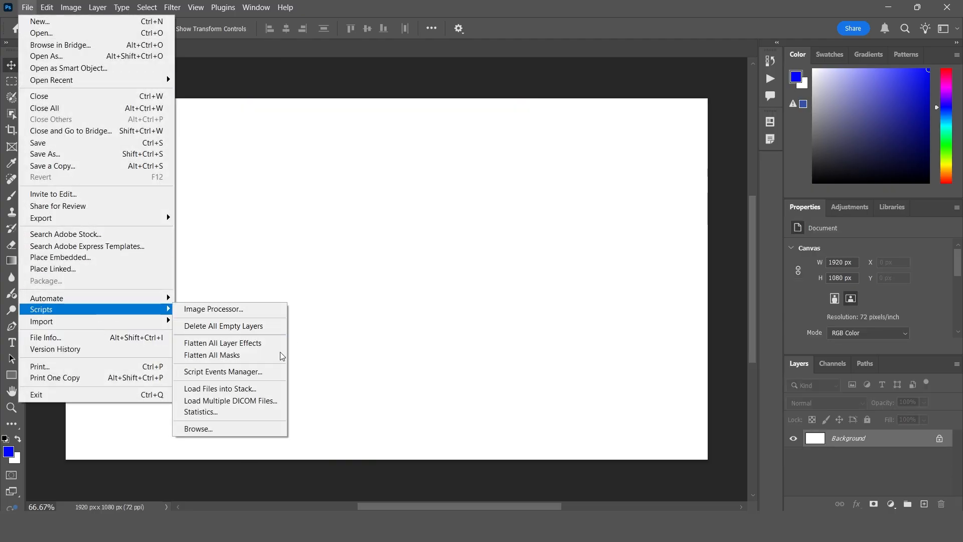
pyautogui.click(257, 372)
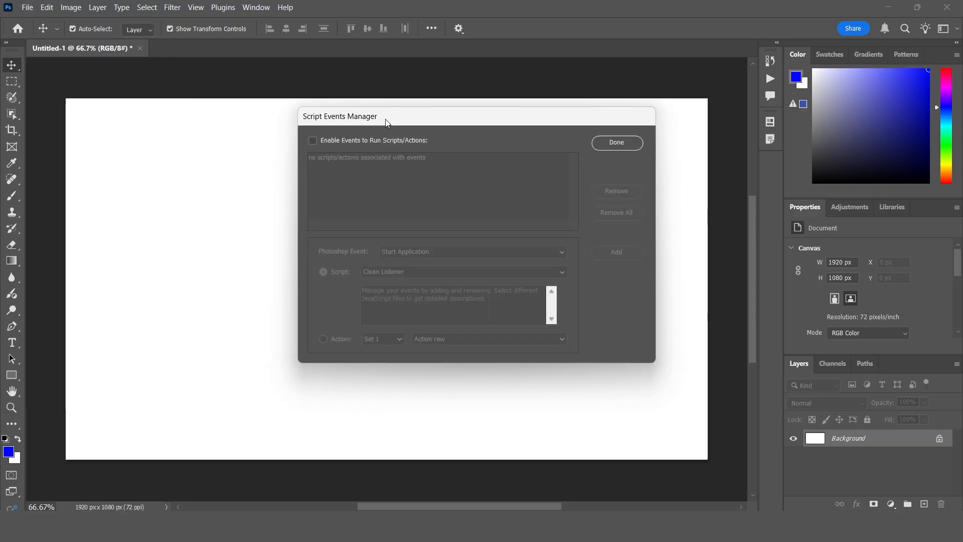
pyautogui.moveTo(386, 120); pyautogui.dragTo(312, 144)
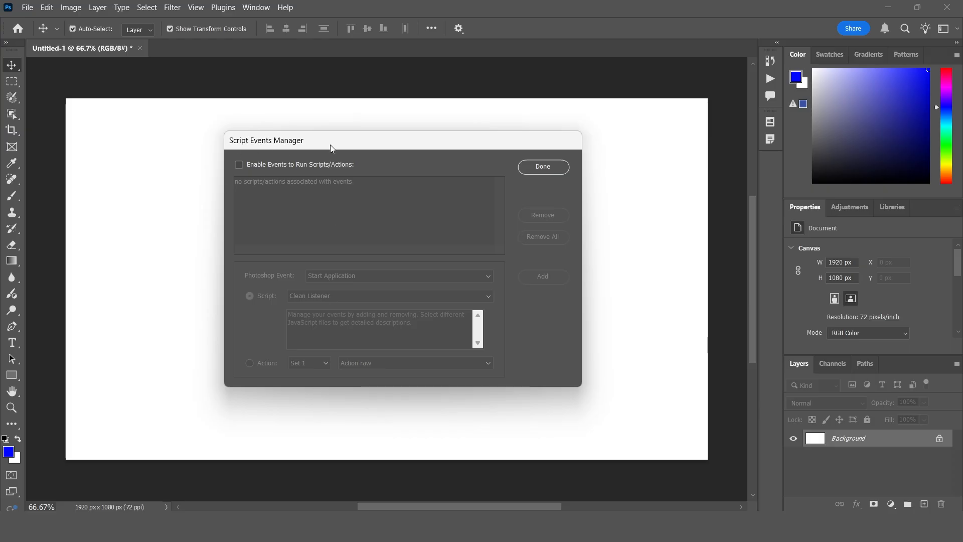
pyautogui.click(241, 165)
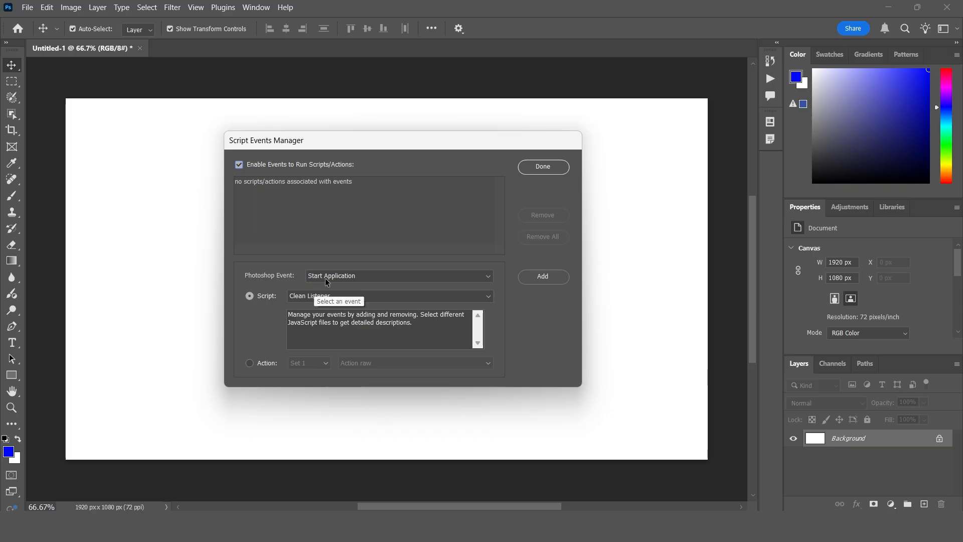
# Set the Photoshop event to New Document and its script to Open As Layer.
pyautogui.click(353, 276)
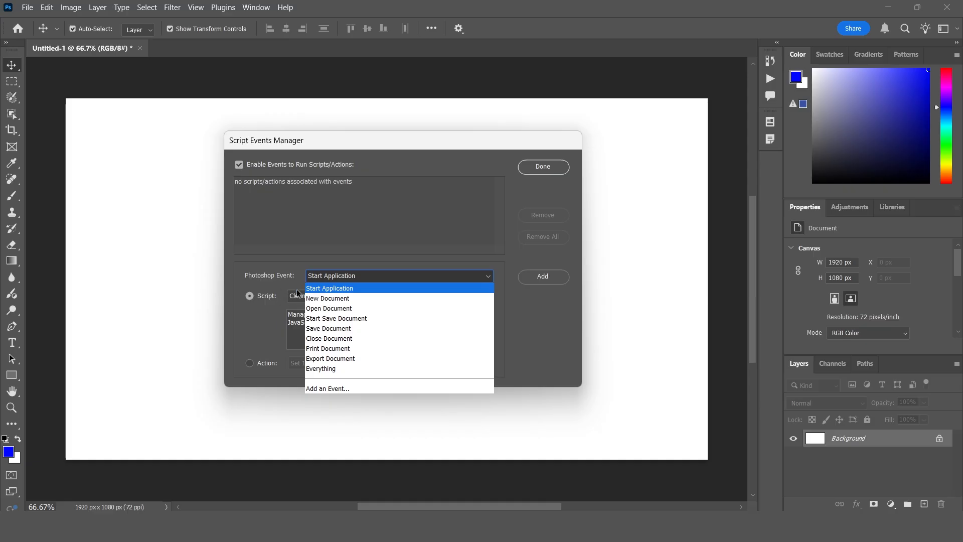
pyautogui.click(321, 298)
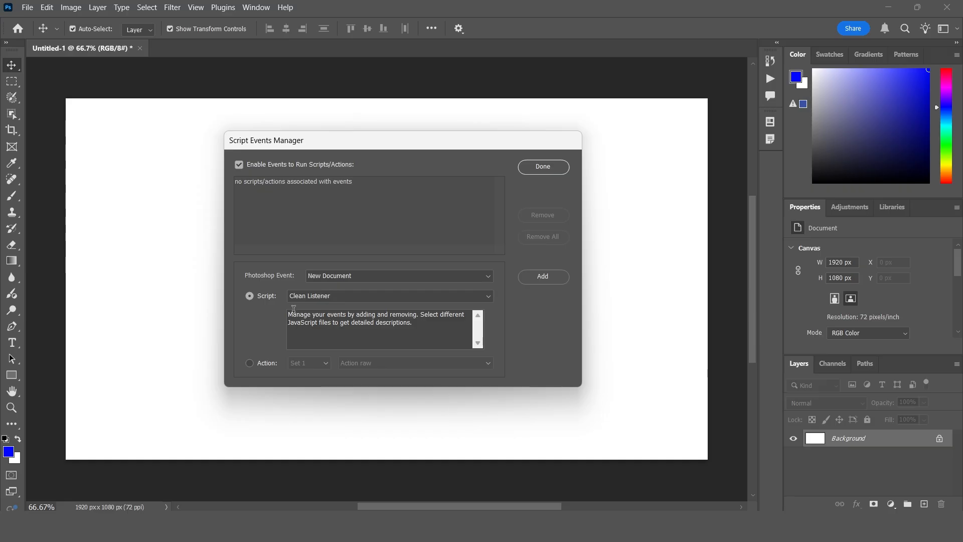
pyautogui.click(343, 297)
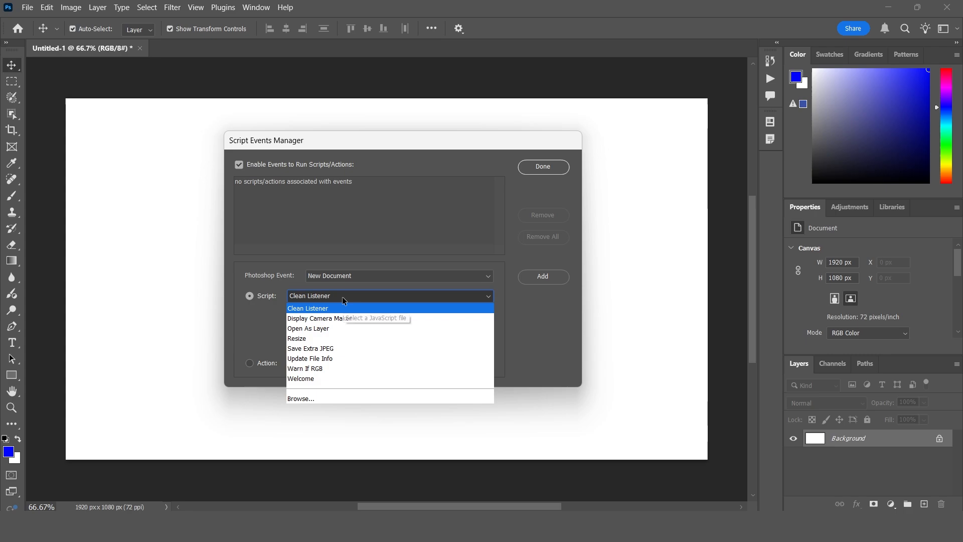
pyautogui.click(327, 329)
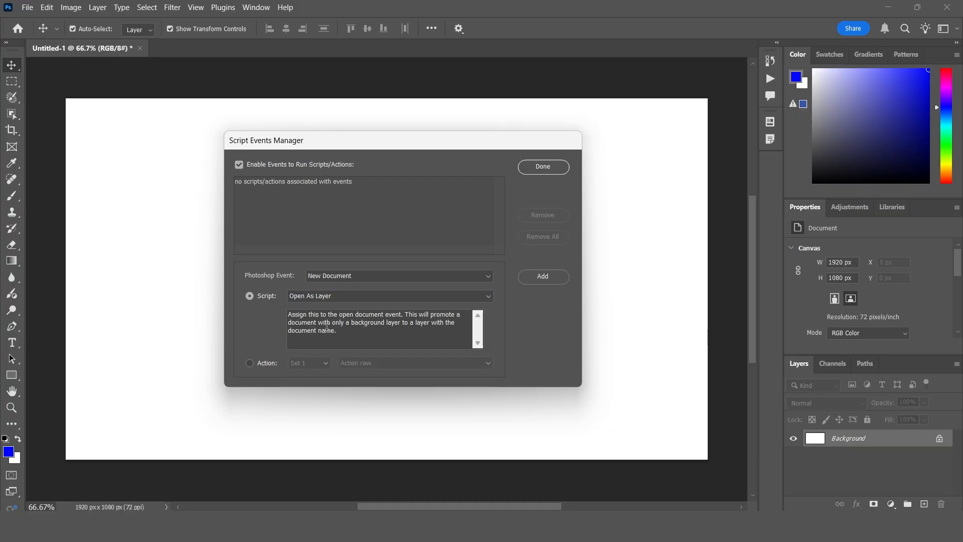
# Add the Open As Layer script to the New Document event and close the Script Events Manager.
pyautogui.click(311, 296)
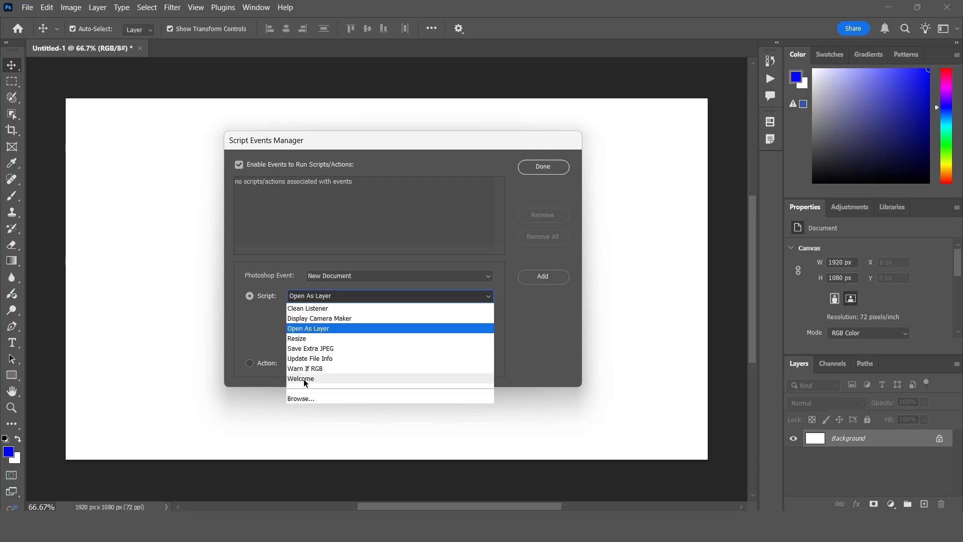
pyautogui.click(324, 329)
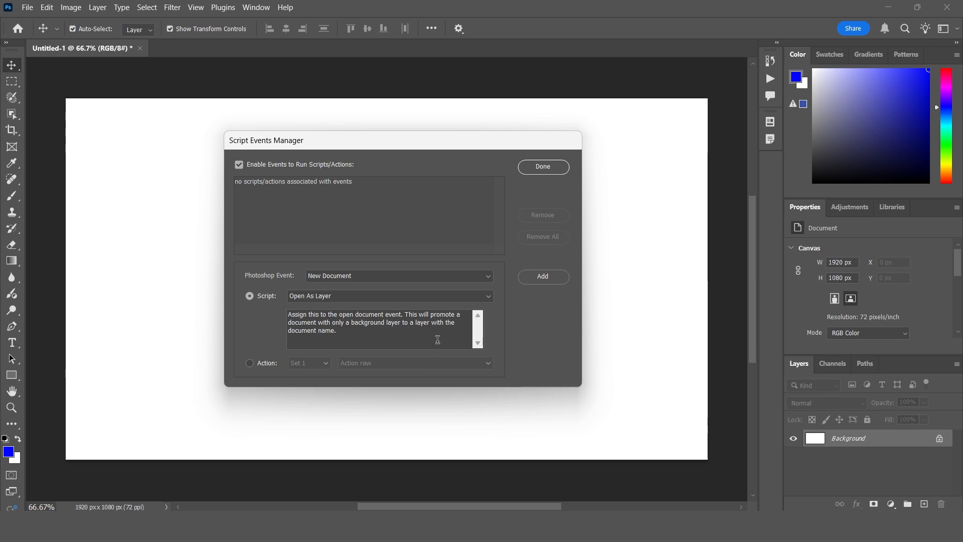
pyautogui.click(549, 276)
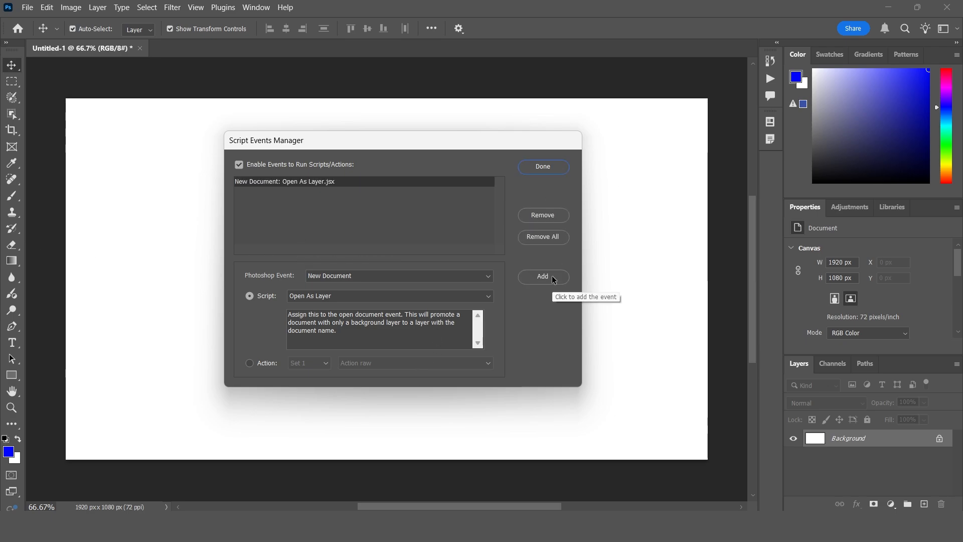
pyautogui.click(553, 171)
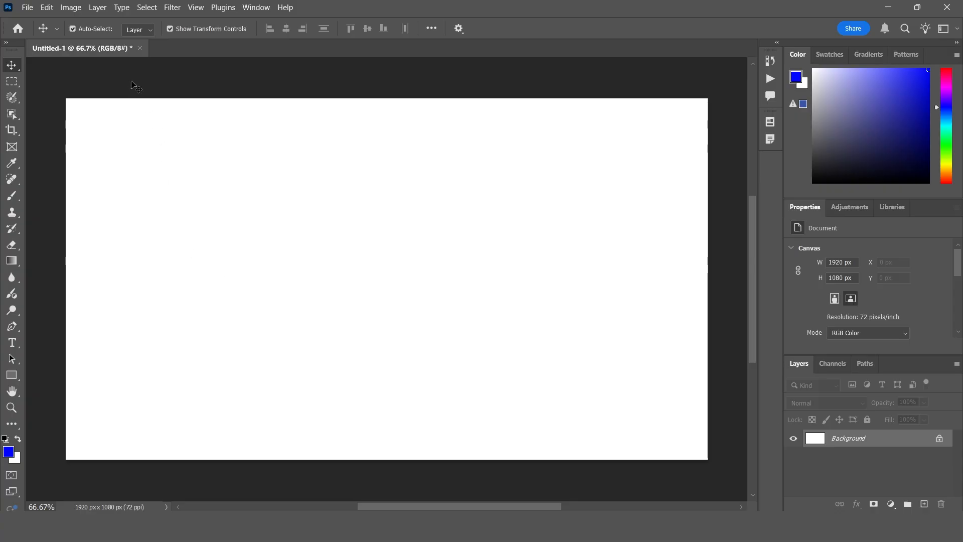
# Close the Untitled-1 document without saving and create a new 1920 x 1080 px document at 72 ppi.
pyautogui.click(140, 49)
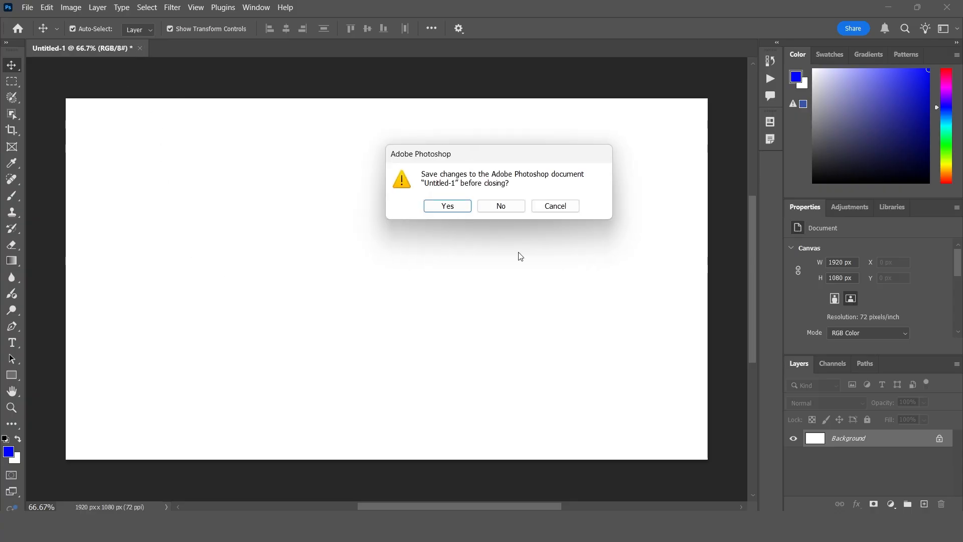
pyautogui.click(502, 204)
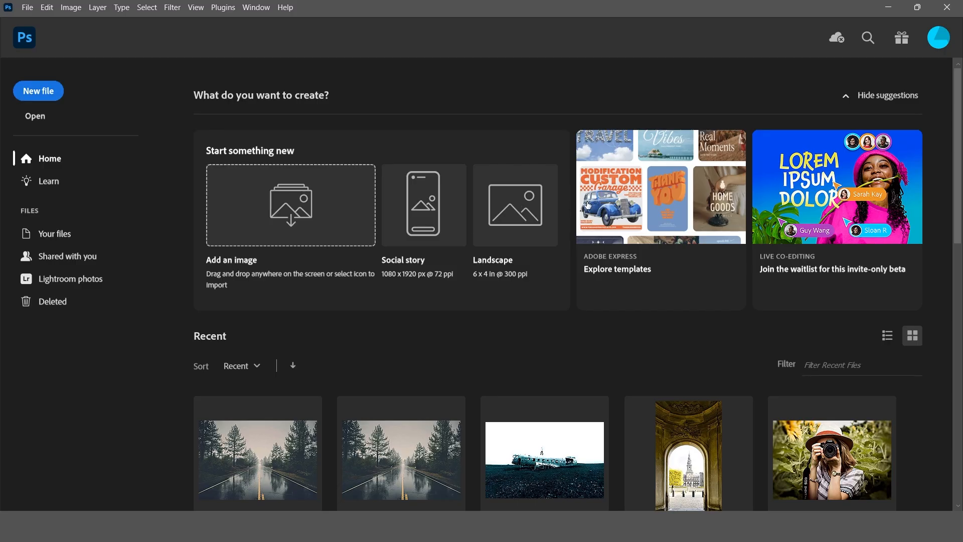
pyautogui.hotkey('ctrl', 'n')
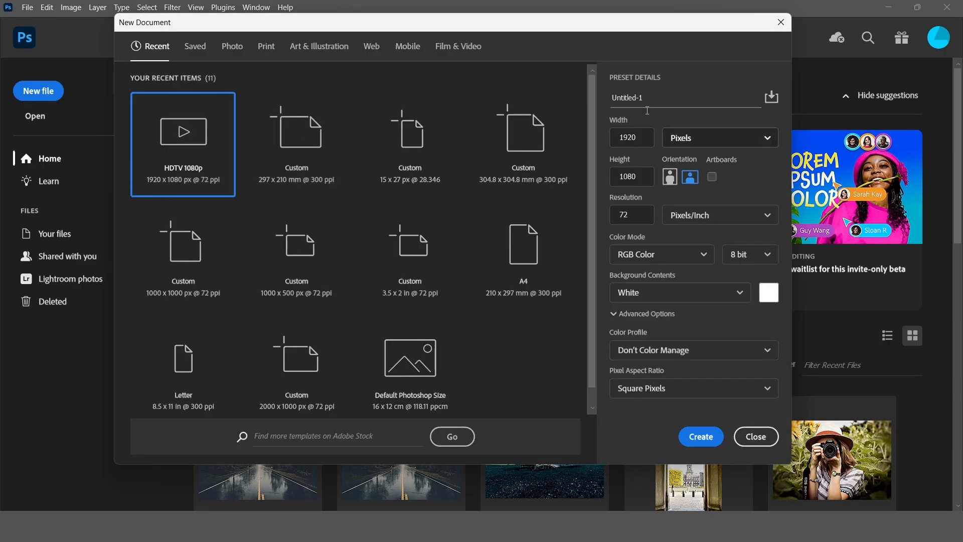
pyautogui.click(702, 437)
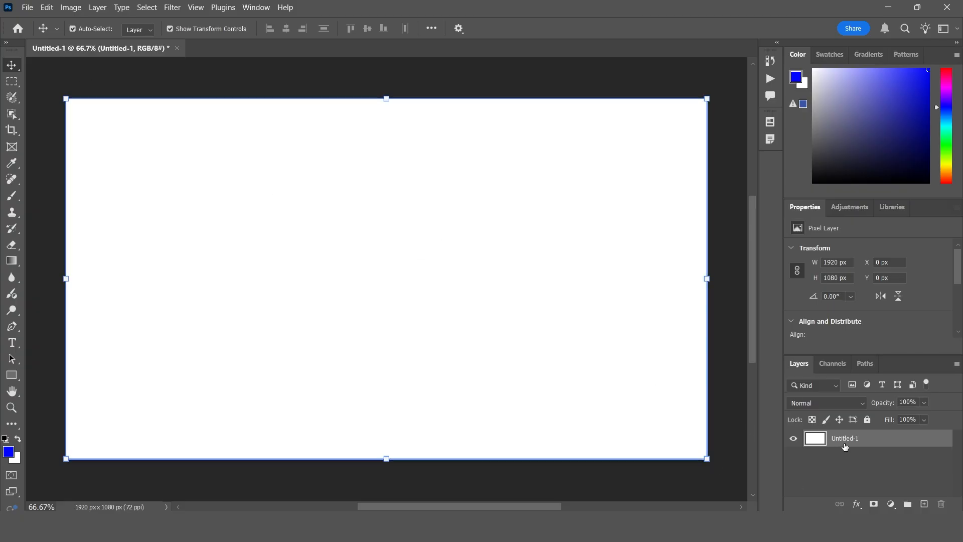
# Reopen the Script Events Manager, set the Photoshop event to Open Document and look through its available scripts.
pyautogui.click(24, 10)
pyautogui.moveTo(81, 310)
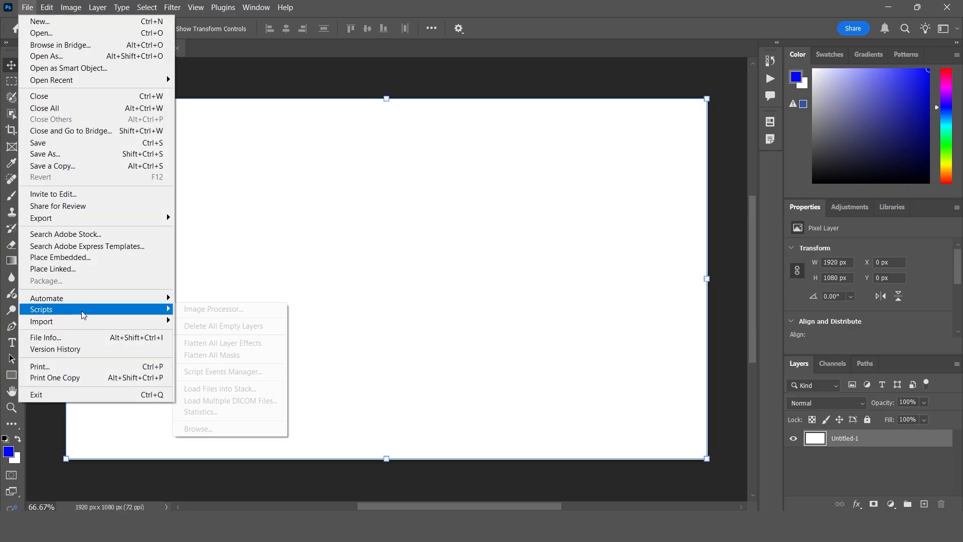
pyautogui.click(256, 375)
pyautogui.click(417, 253)
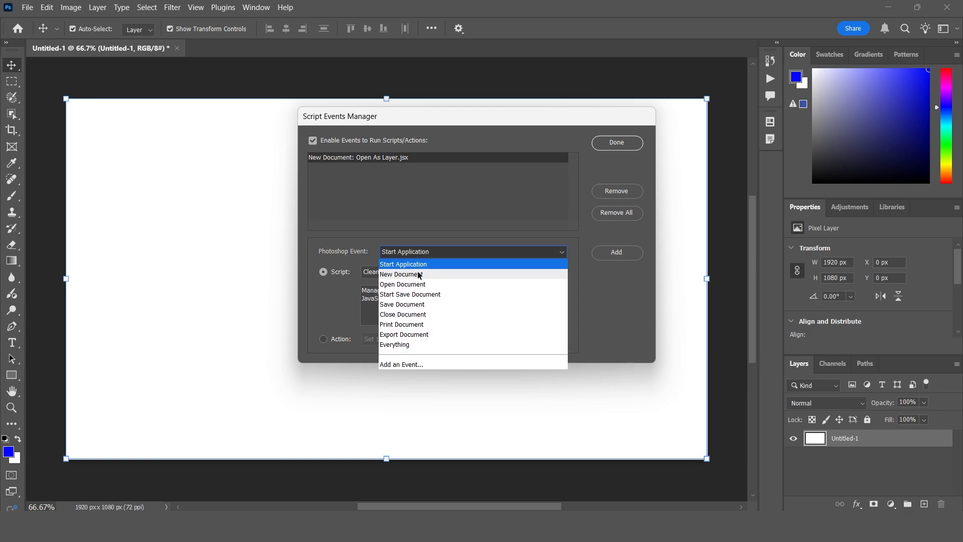
pyautogui.click(407, 287)
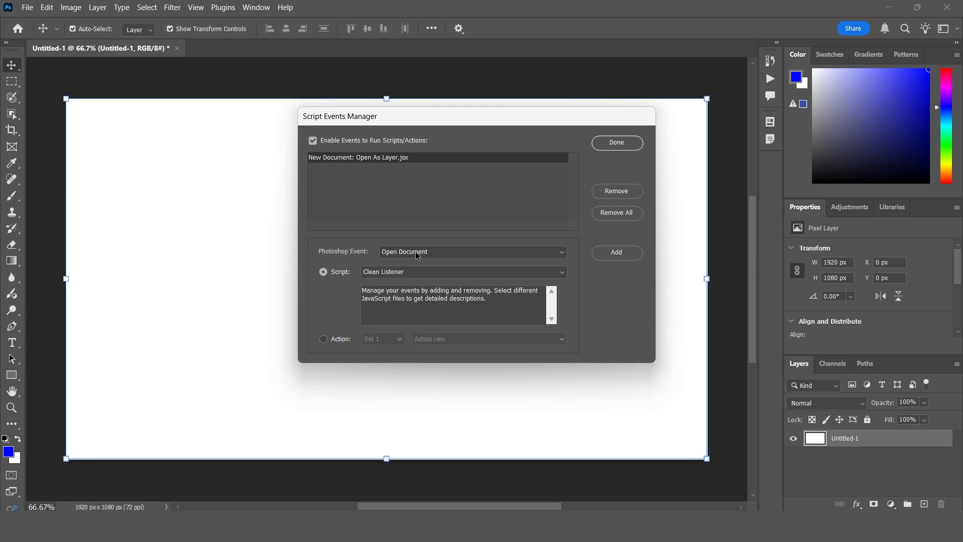
pyautogui.click(400, 272)
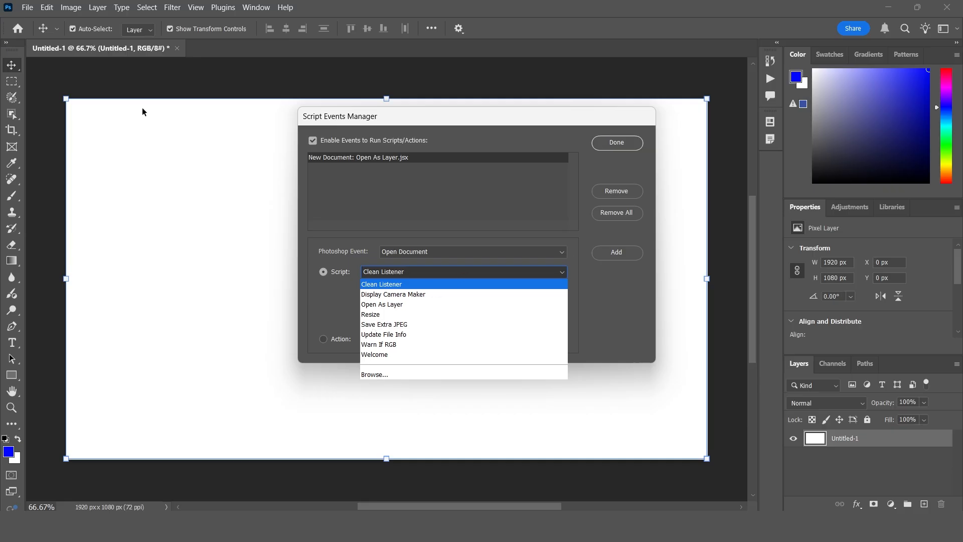
pyautogui.click(619, 186)
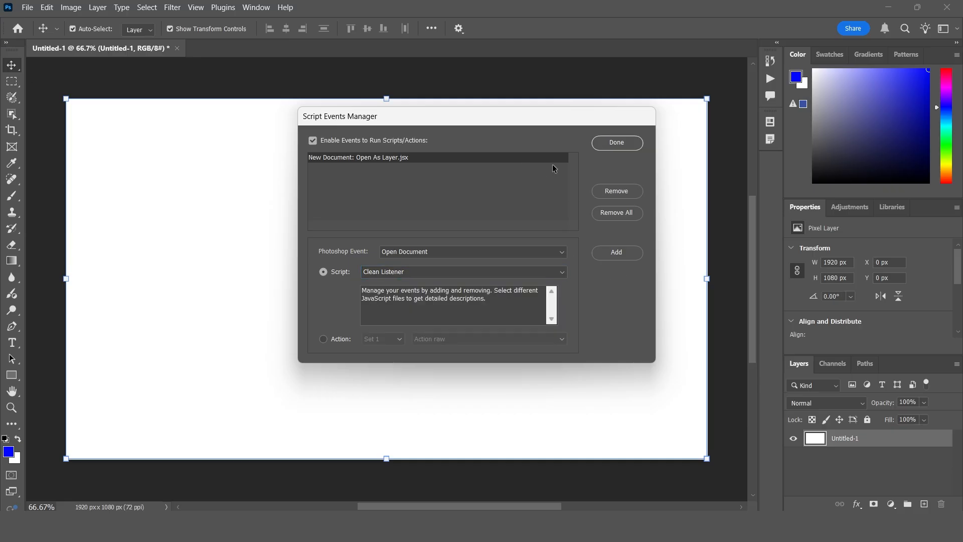
# Remove the New Document: Open As Layer.jsx entry from the enabled events and close the Script Events Manager.
pyautogui.click(399, 158)
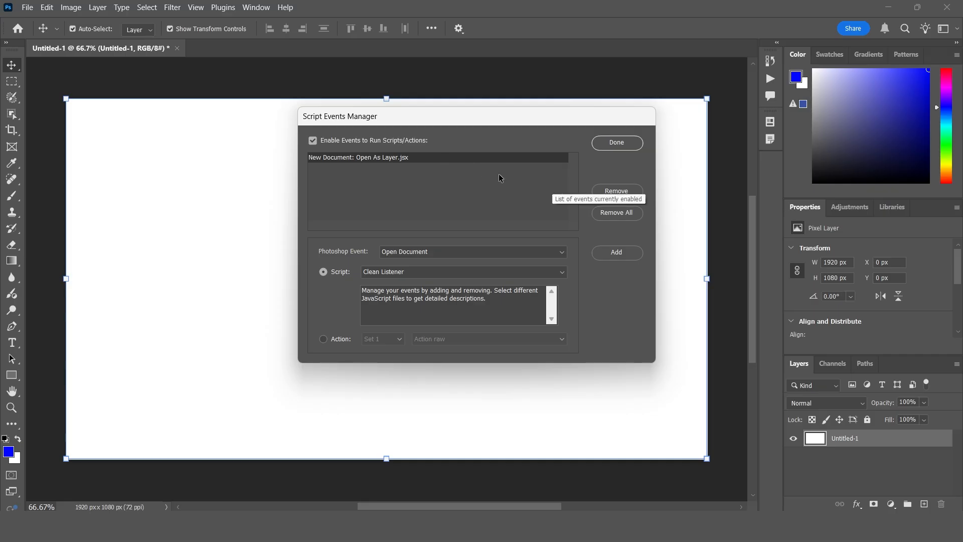
pyautogui.click(618, 191)
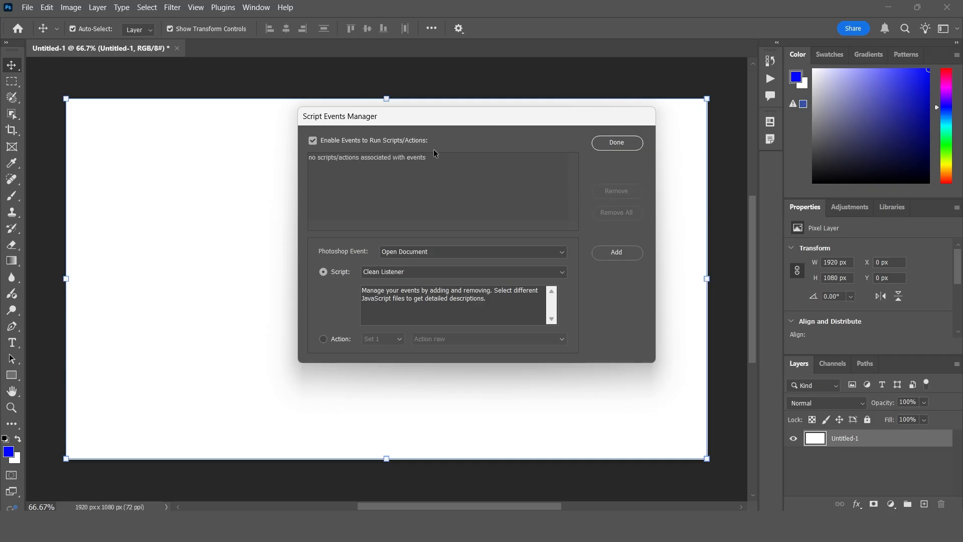
pyautogui.click(409, 154)
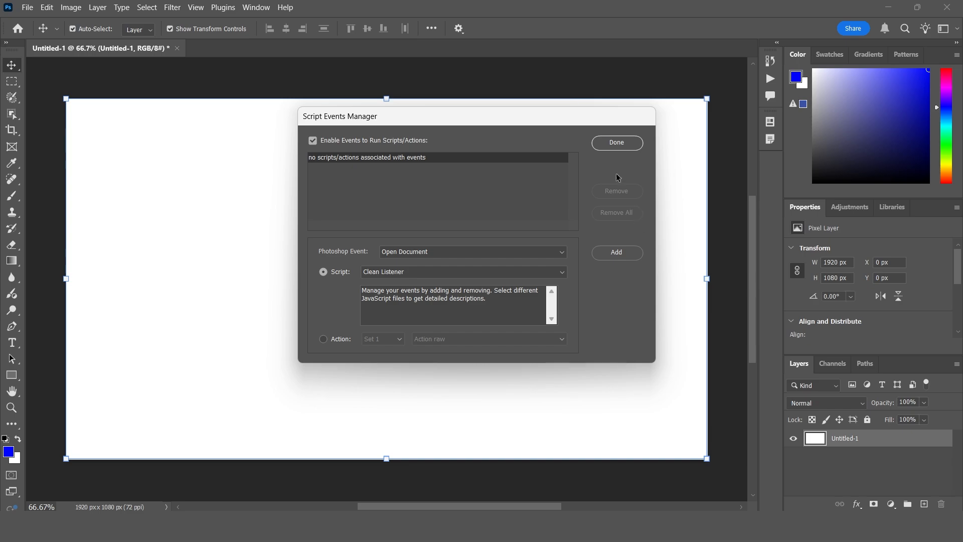
pyautogui.click(617, 143)
# Discard the open document without saving and create another new document with the same 1920 x 1080 px preset.
pyautogui.click(177, 48)
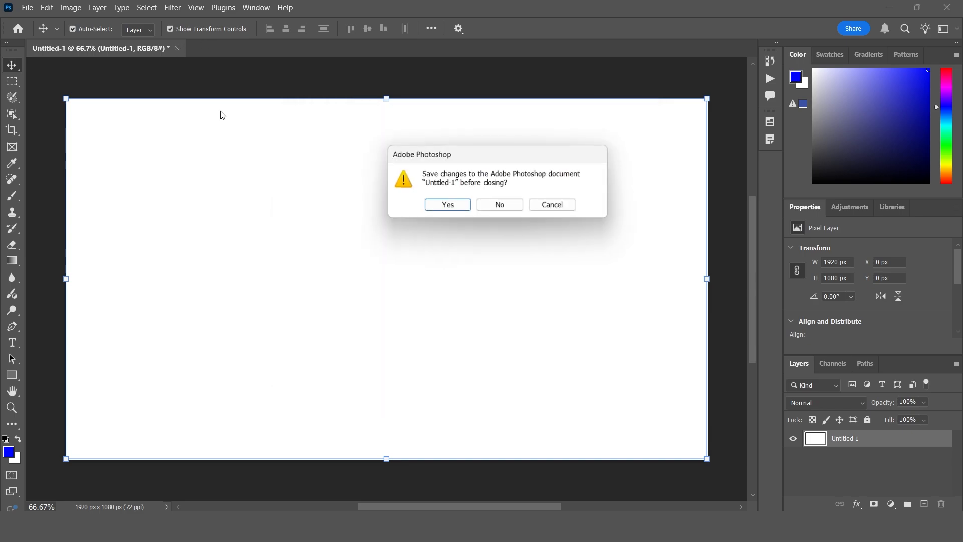
pyautogui.click(499, 205)
pyautogui.hotkey('ctrl', 'n')
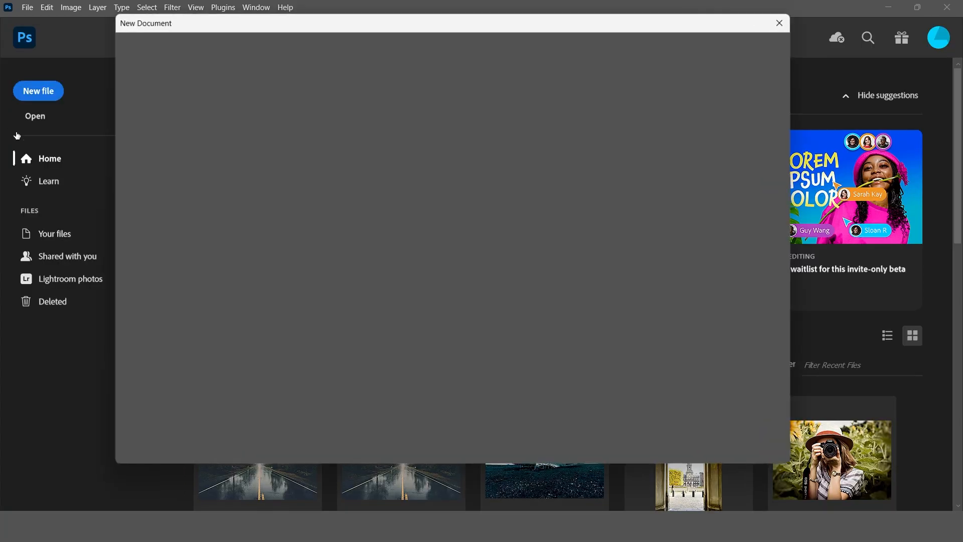
pyautogui.press('Return')
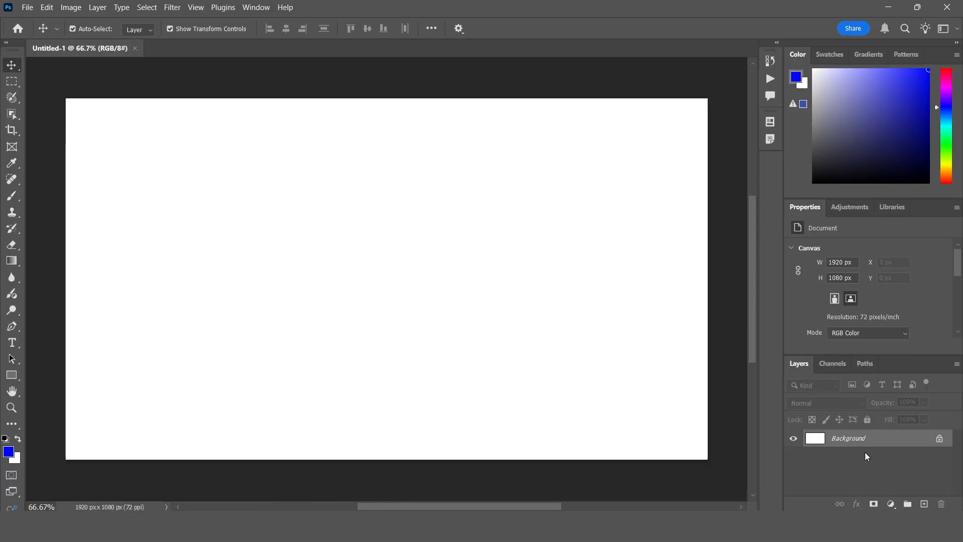
# Start the Load Files into Stack script and set its source to Folder.
pyautogui.click(26, 7)
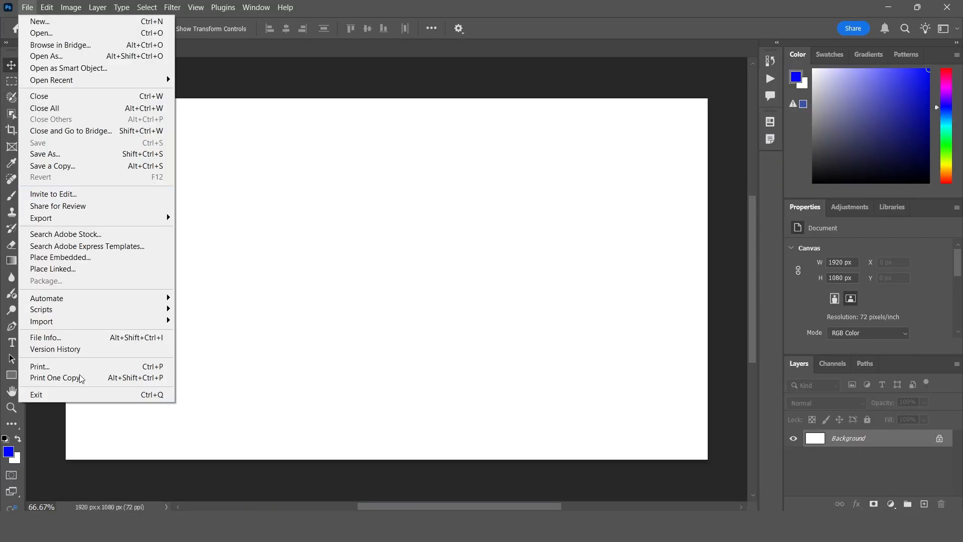
pyautogui.moveTo(139, 314)
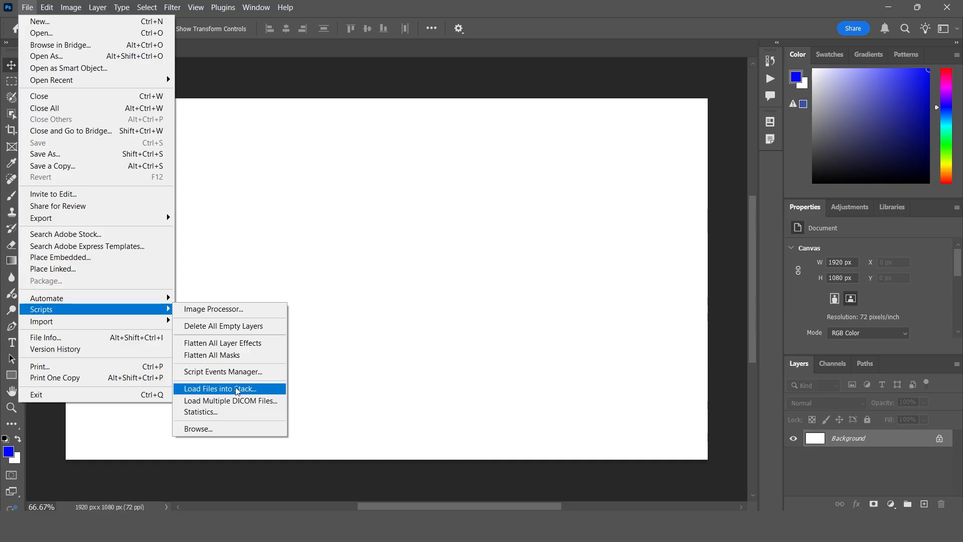
pyautogui.click(249, 389)
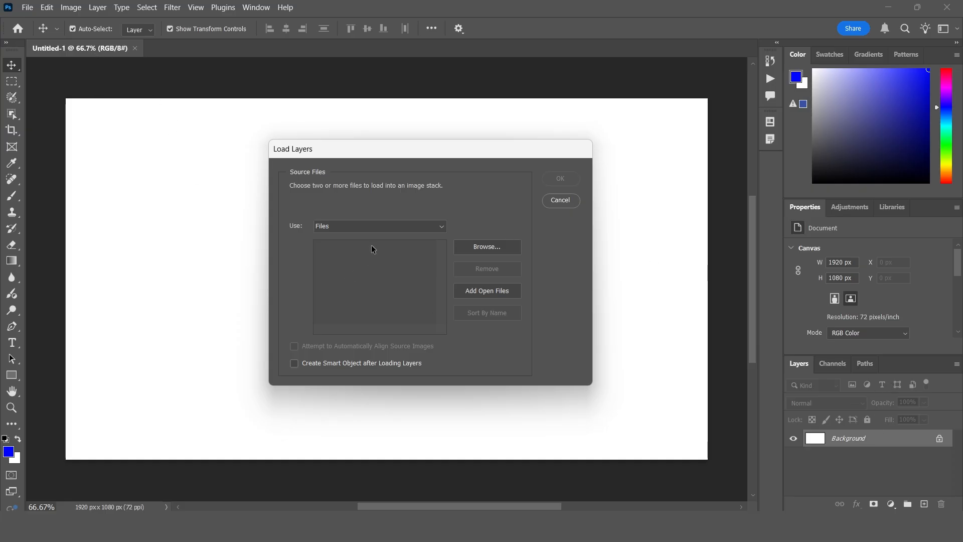
pyautogui.click(381, 226)
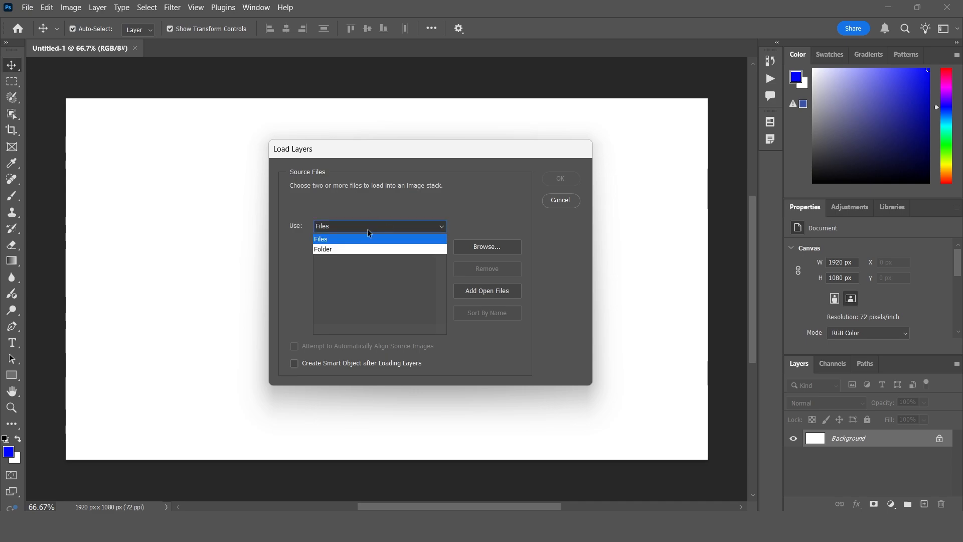
pyautogui.click(332, 249)
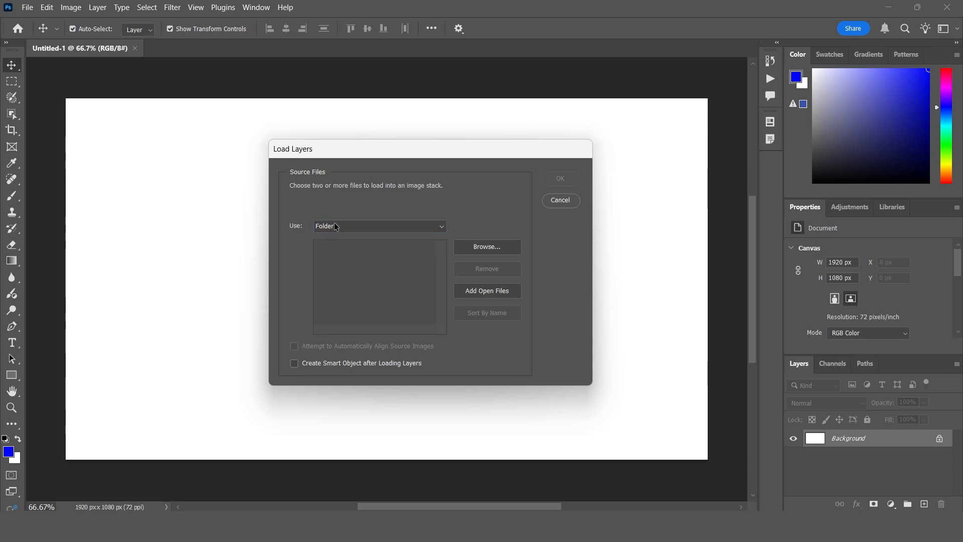
# Choose the Pics folder in Downloads as the source and load its images as stacked layers.
pyautogui.click(504, 246)
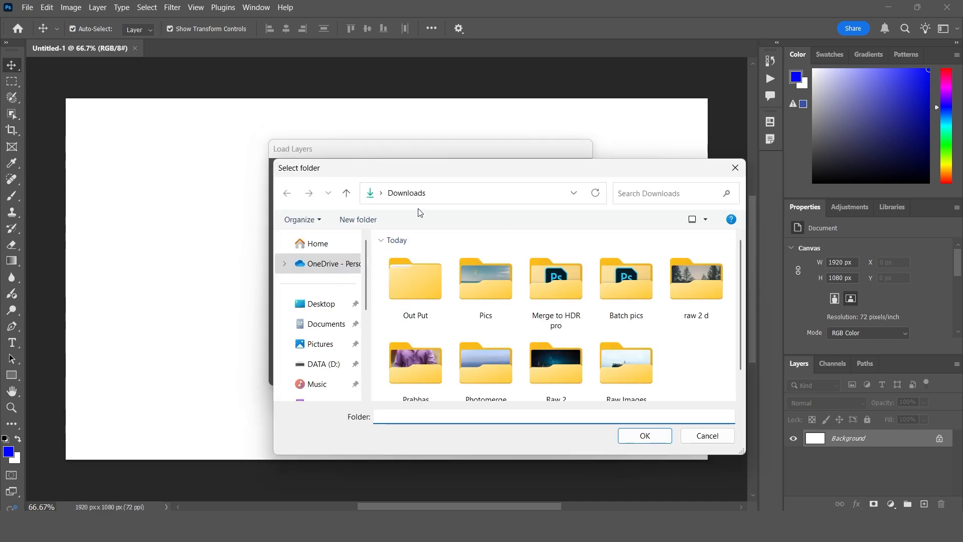
pyautogui.click(497, 284)
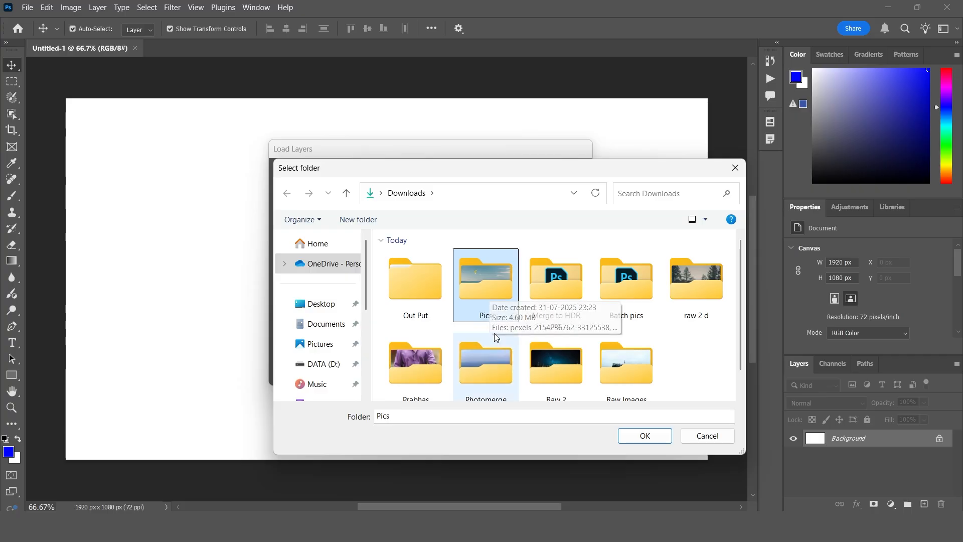
pyautogui.click(646, 437)
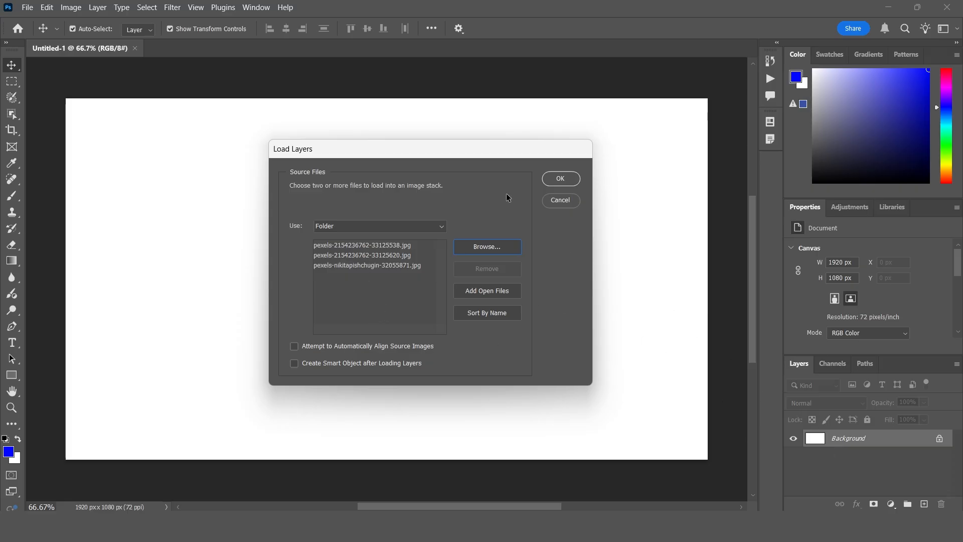
pyautogui.click(560, 179)
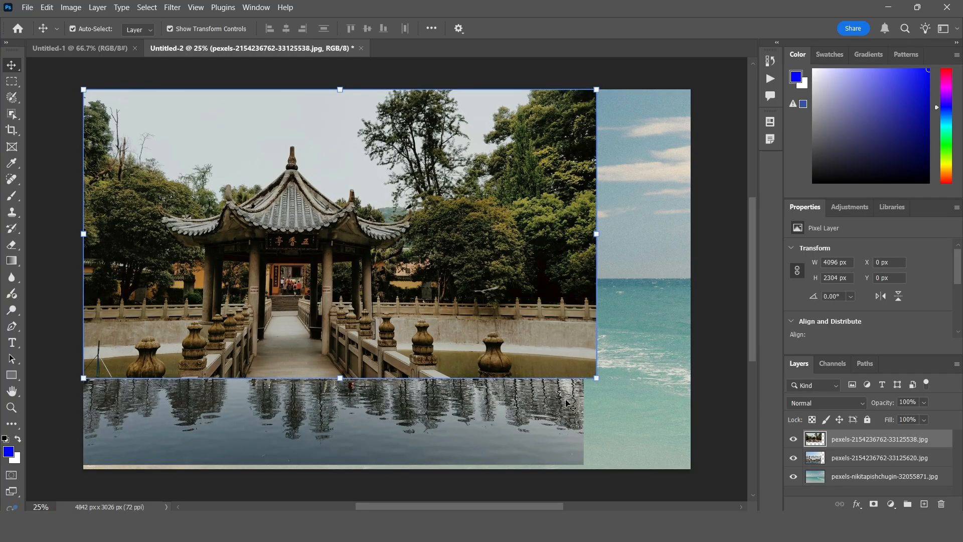
# Examine the stacked image layers and compare the Untitled-2 stack with the blank Untitled-1 document.
pyautogui.click(849, 456)
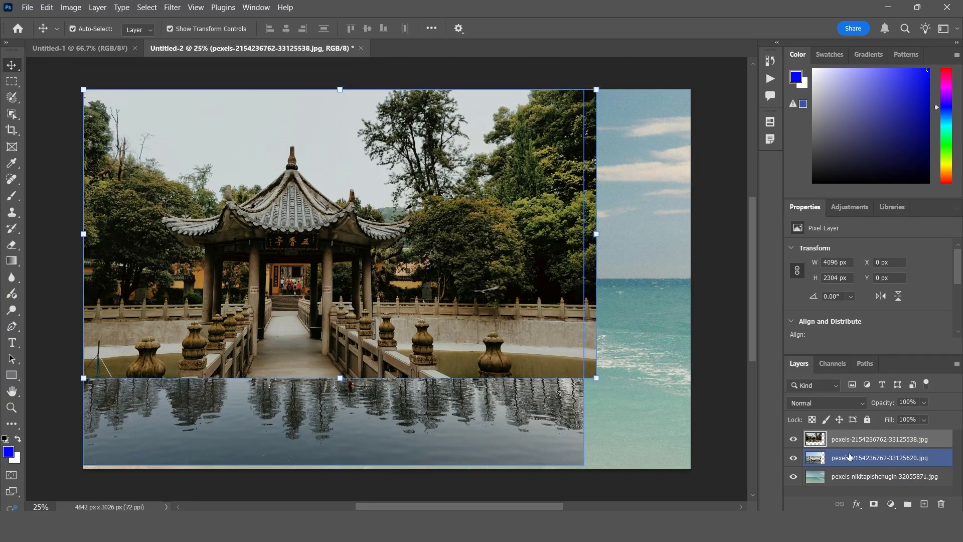
pyautogui.scroll(1, 849, 456)
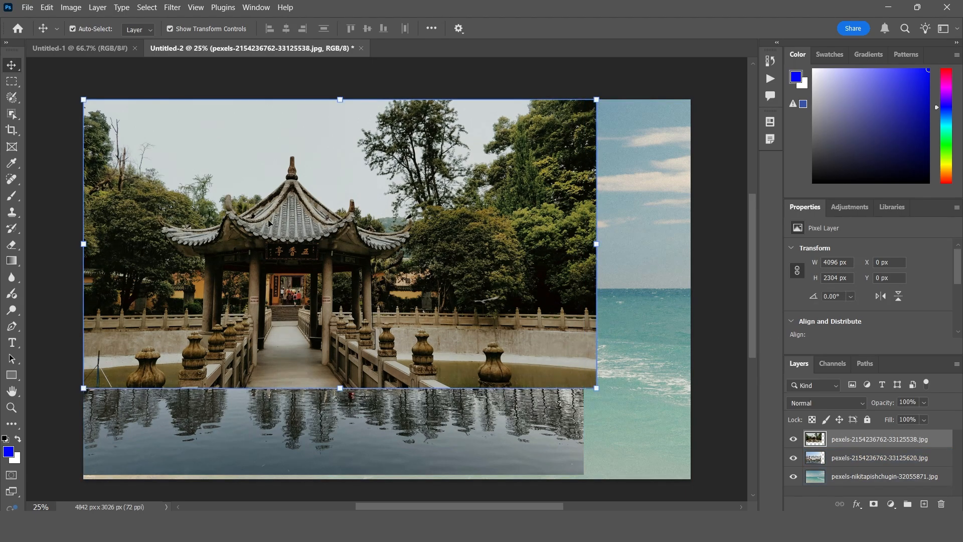
pyautogui.click(89, 49)
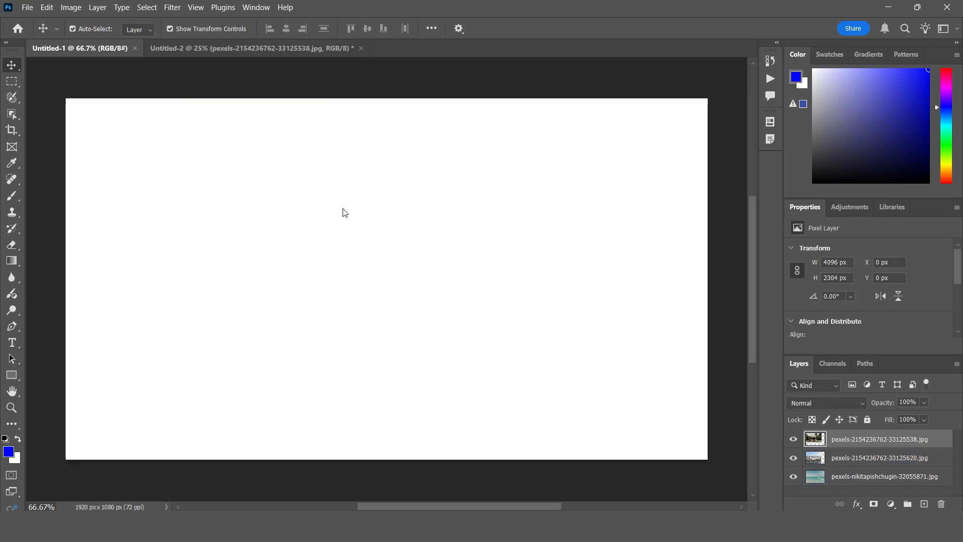
pyautogui.click(251, 47)
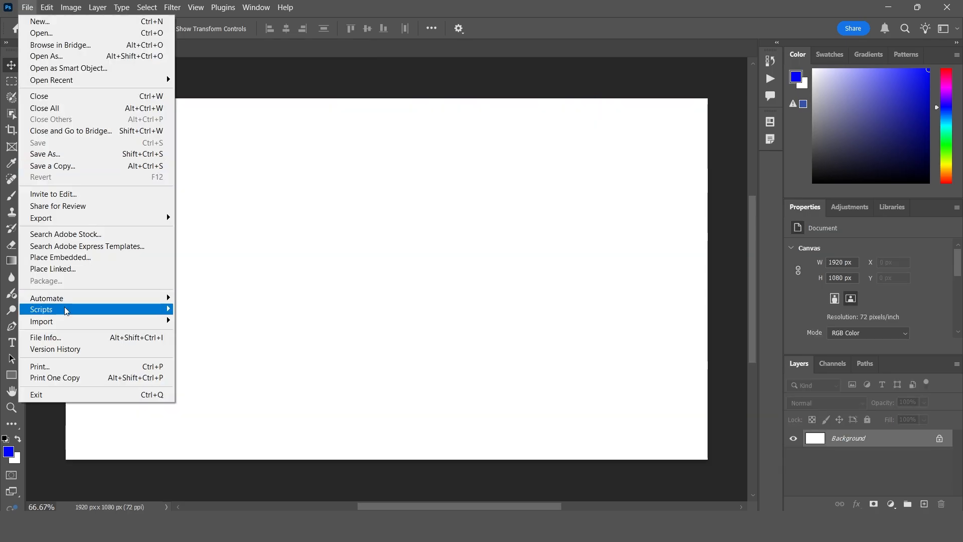
# Start the Statistics script and set its source files option to Folder.
pyautogui.moveTo(66, 309)
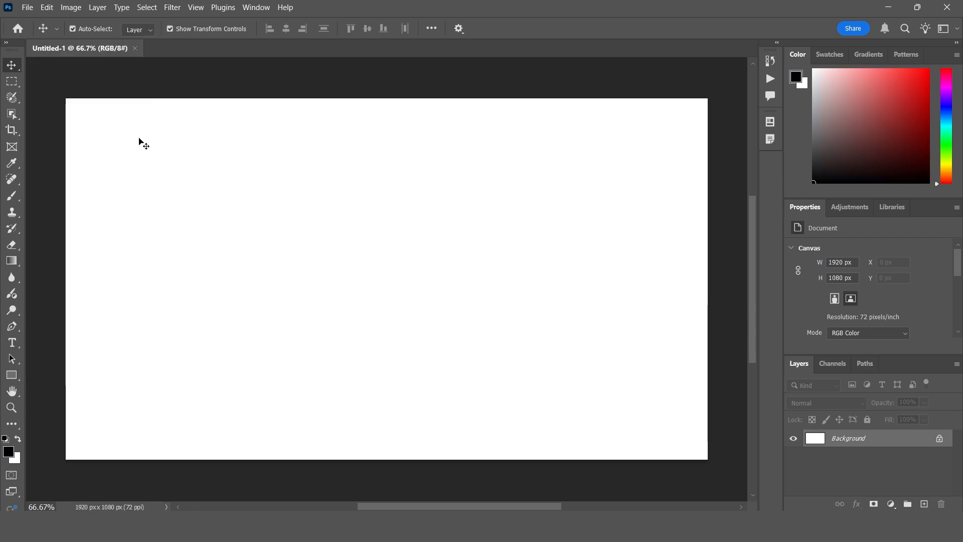
pyautogui.click(27, 7)
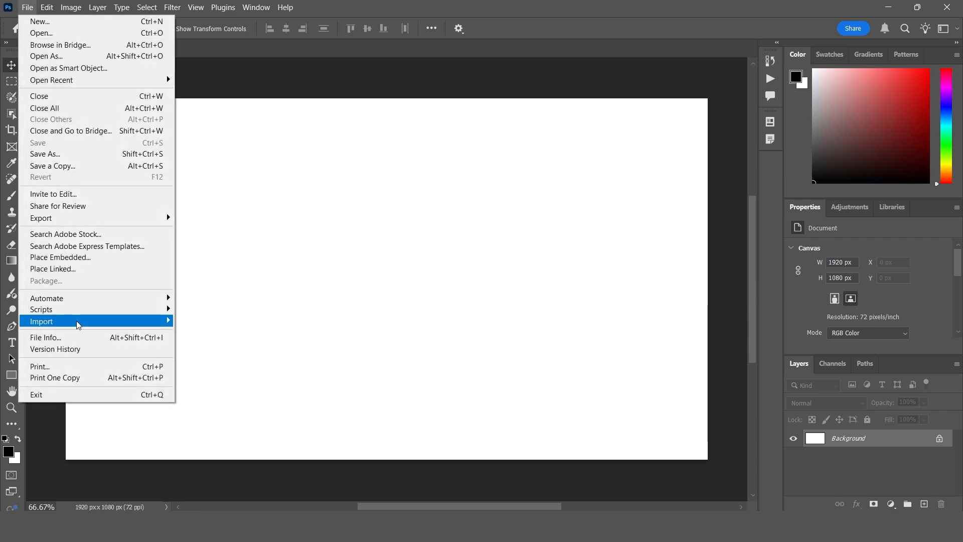
pyautogui.moveTo(80, 309)
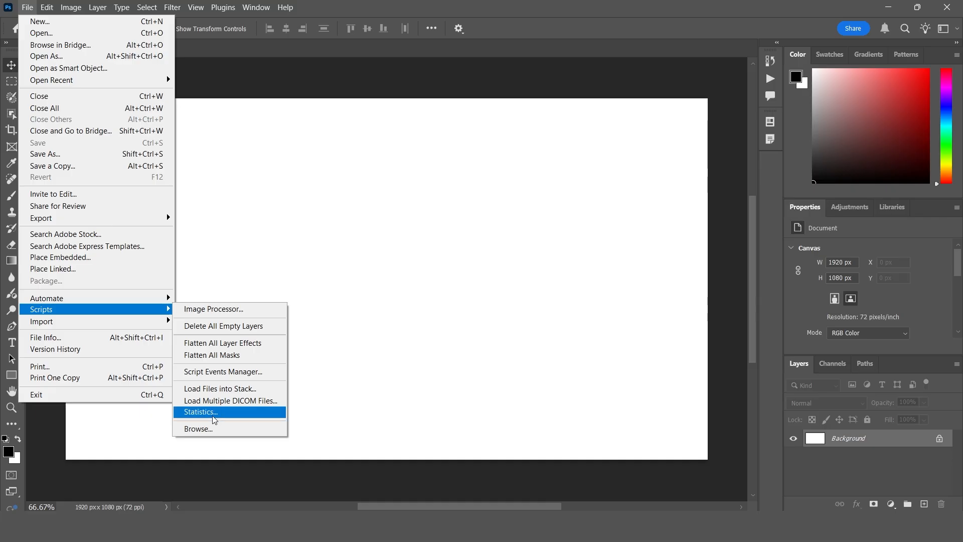
pyautogui.click(222, 412)
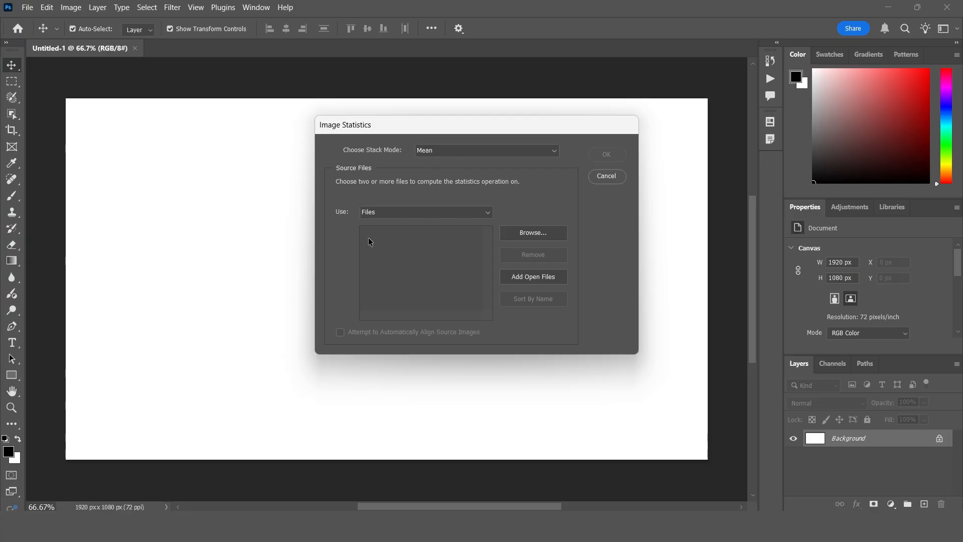
pyautogui.click(378, 212)
pyautogui.click(384, 234)
# Choose the Pics 2 folder in Downloads as the source for the image statistics.
pyautogui.click(532, 233)
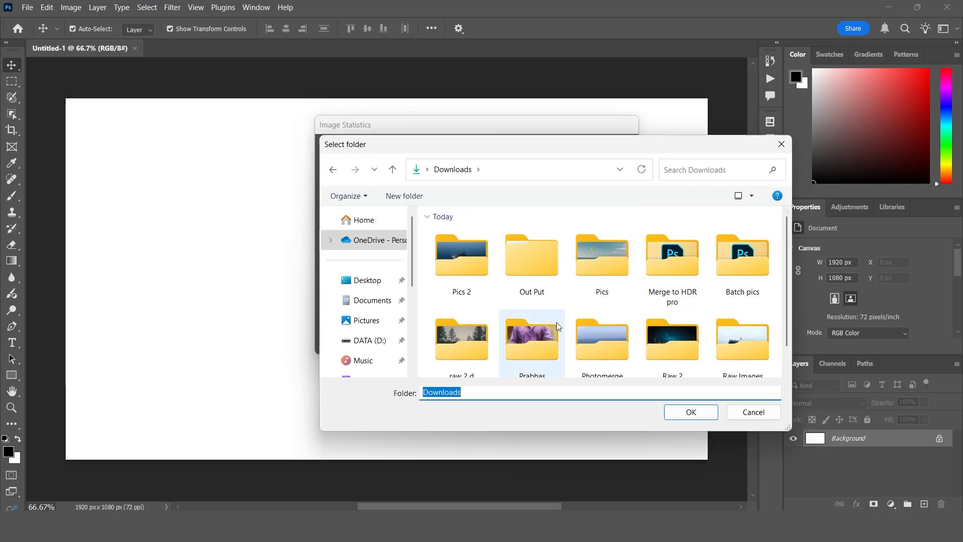
pyautogui.click(472, 247)
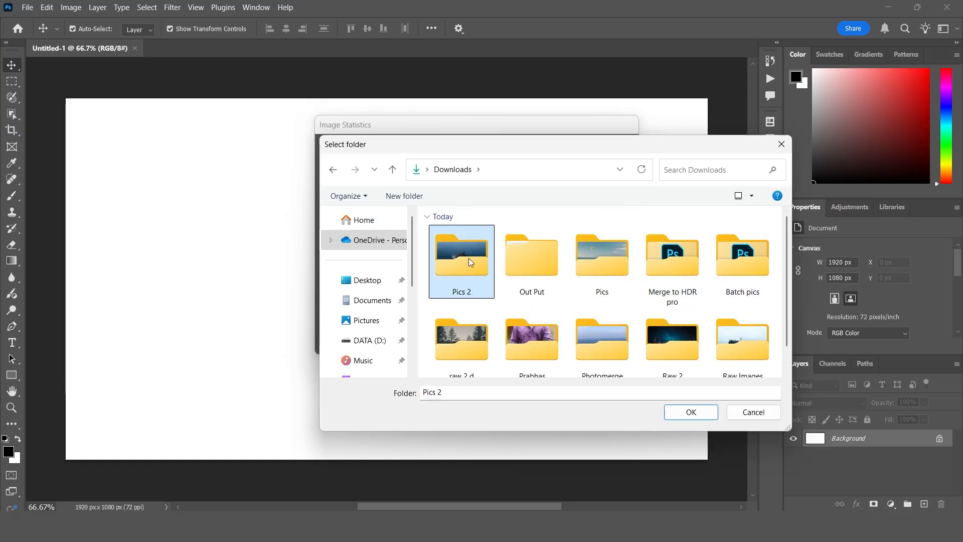
pyautogui.click(678, 413)
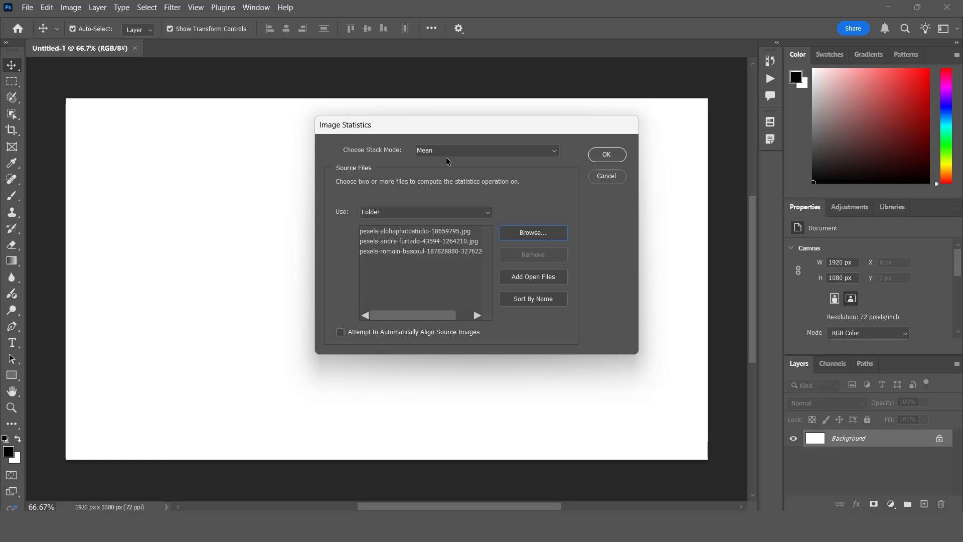
# Set the stack mode to Range and run the statistics operation on the listed images.
pyautogui.click(429, 152)
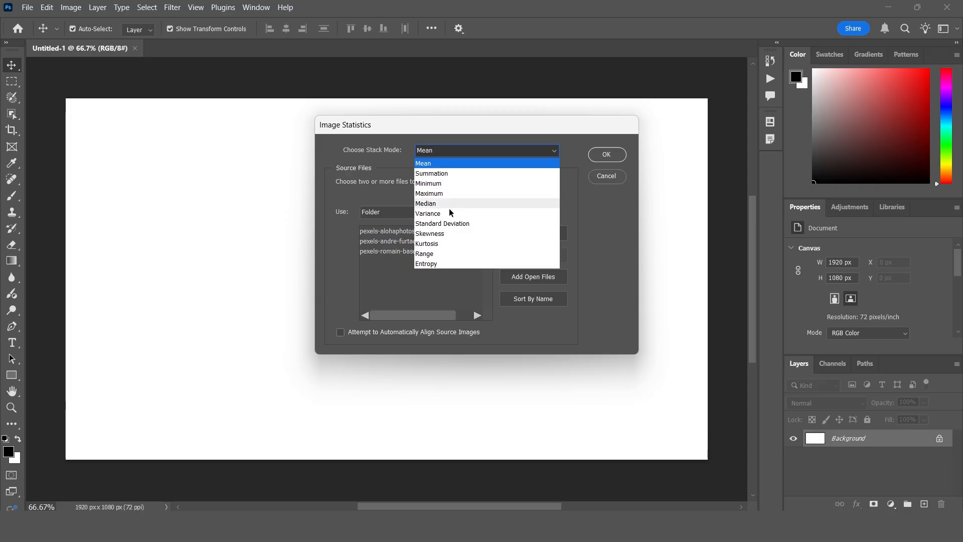
pyautogui.click(438, 253)
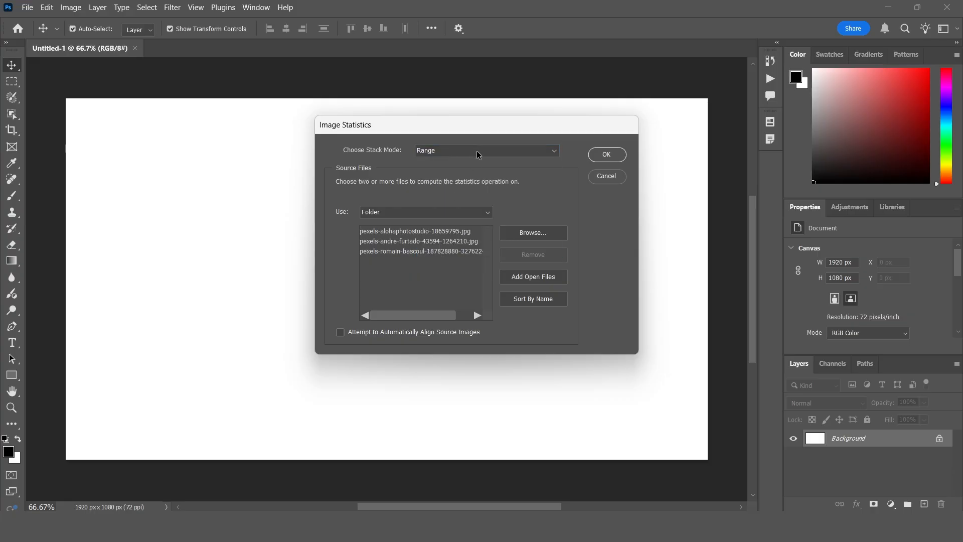
pyautogui.click(607, 155)
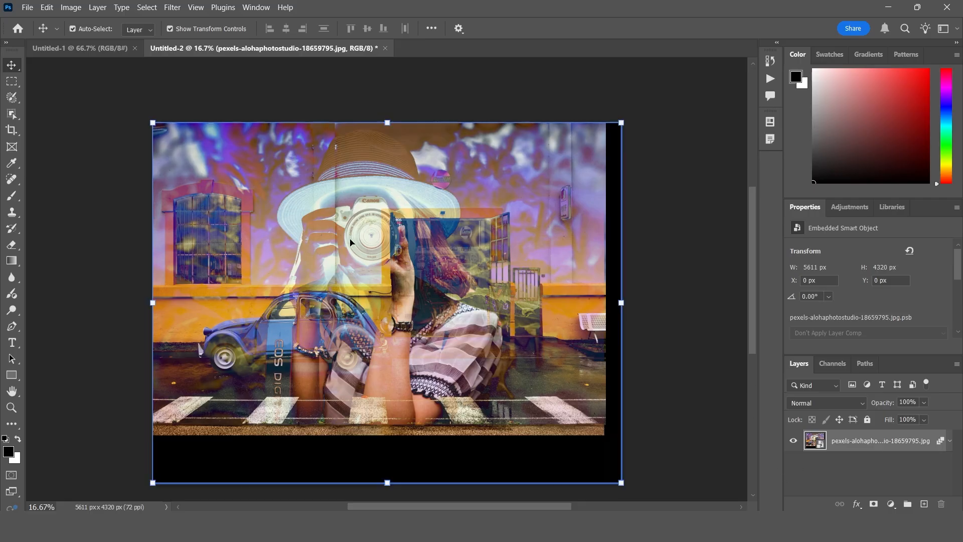
# Expand the smart object's stack mode entry in the layer stack and open the smart object's contents for editing.
pyautogui.moveTo(350, 243); pyautogui.dragTo(424, 222)
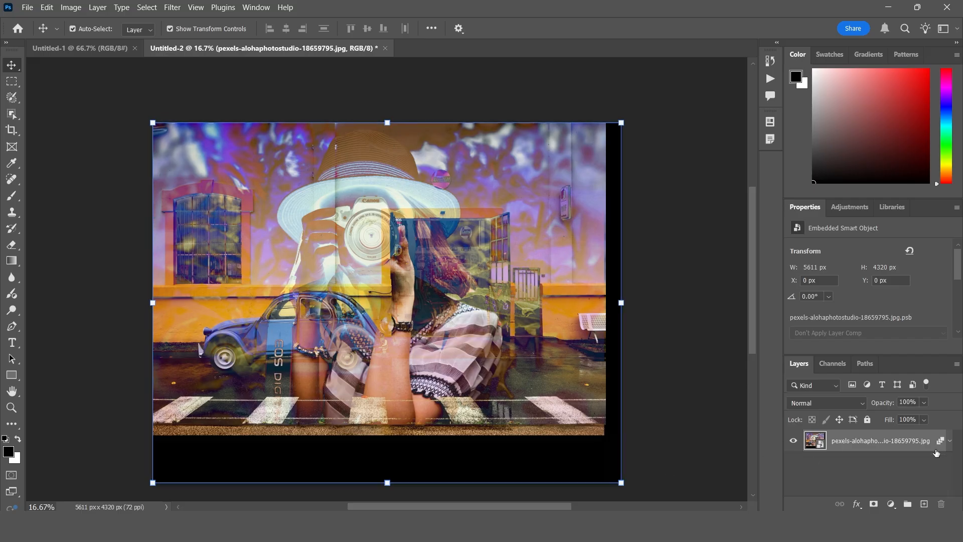
pyautogui.click(951, 443)
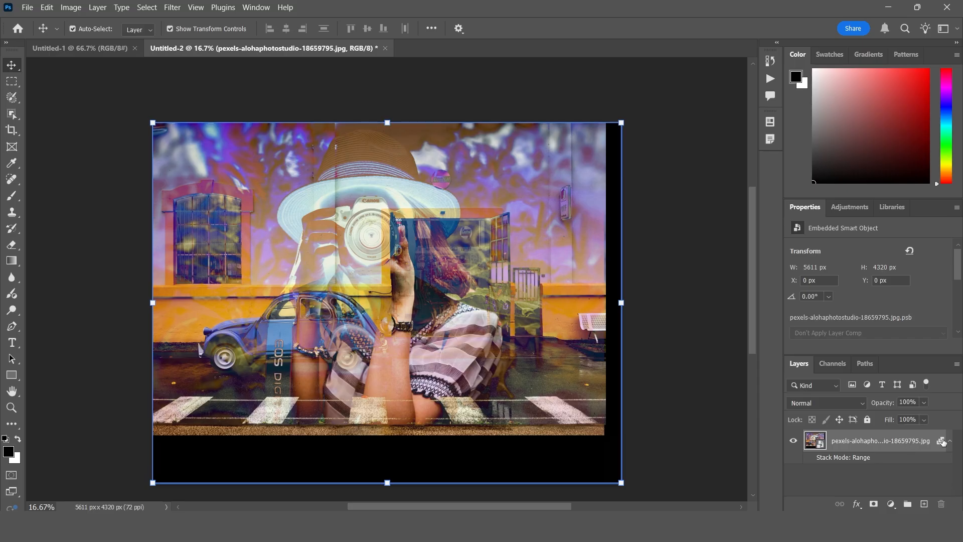
pyautogui.doubleClick(821, 444)
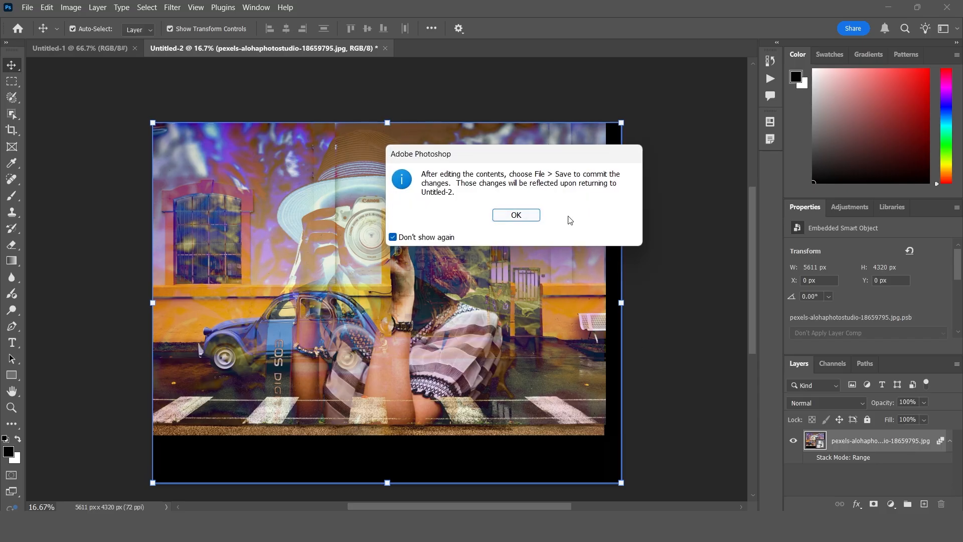
pyautogui.click(516, 215)
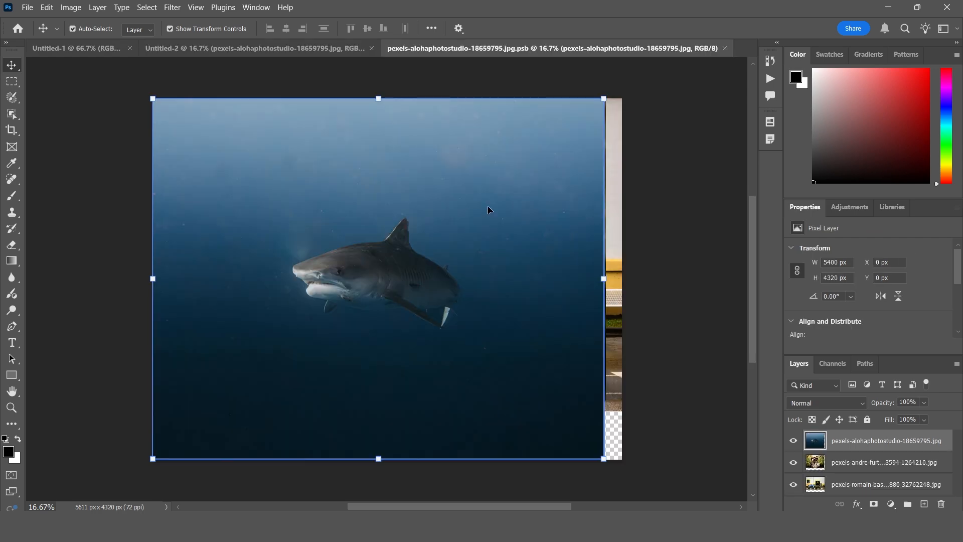
# Move the shark, sunflower portrait and garage image layers apart in the smart object's contents, then return to the Untitled-2 document.
pyautogui.moveTo(475, 250); pyautogui.dragTo(225, 426)
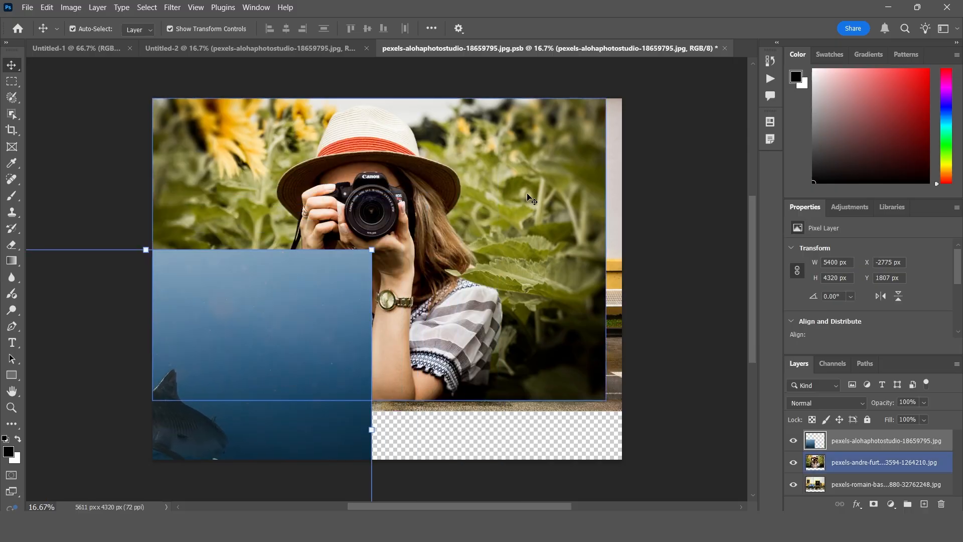
pyautogui.moveTo(506, 192); pyautogui.dragTo(318, 322)
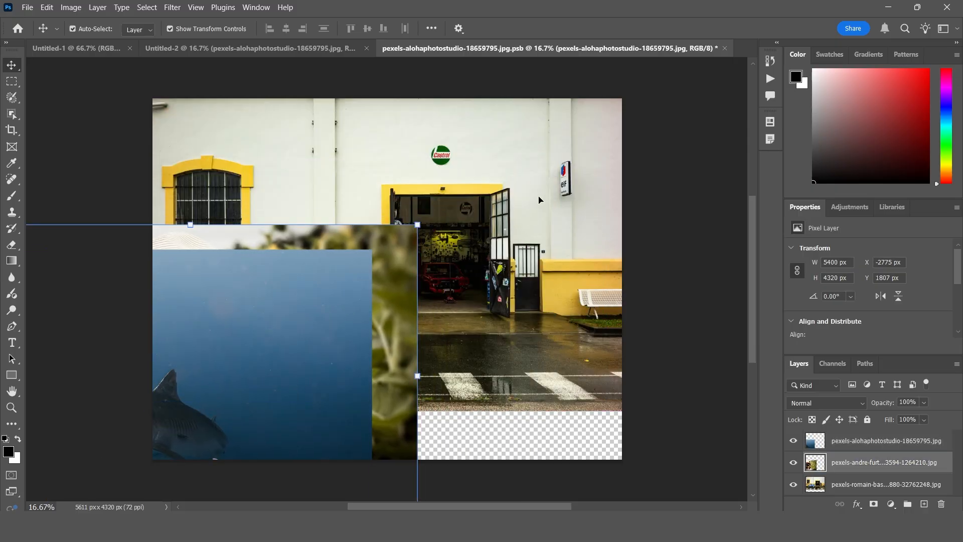
pyautogui.moveTo(467, 237); pyautogui.dragTo(686, 149)
pyautogui.moveTo(380, 272); pyautogui.dragTo(519, 185)
pyautogui.moveTo(292, 294); pyautogui.dragTo(376, 237)
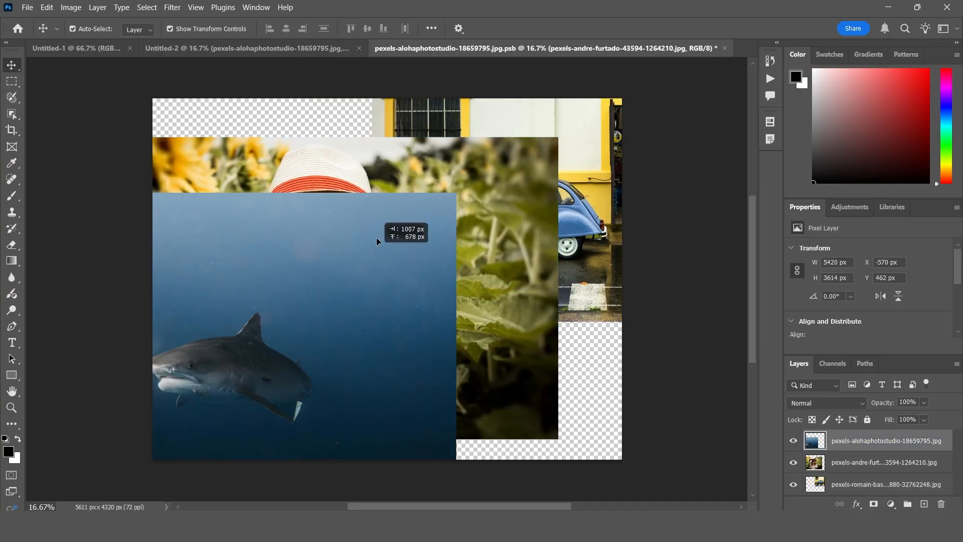
pyautogui.click(297, 54)
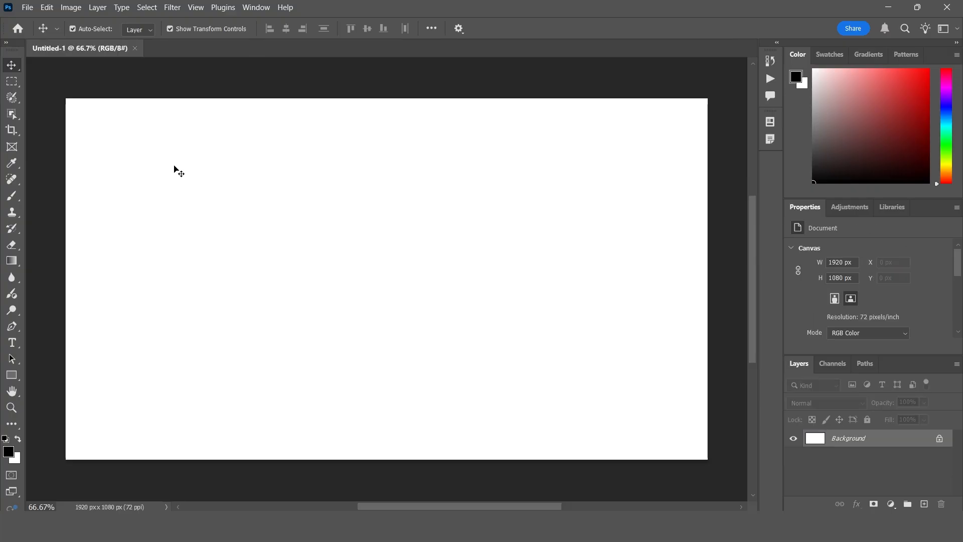
# Browse for an external script, select ResizeToSize.jsx in Downloads, and leave the file selection without loading it.
pyautogui.click(27, 7)
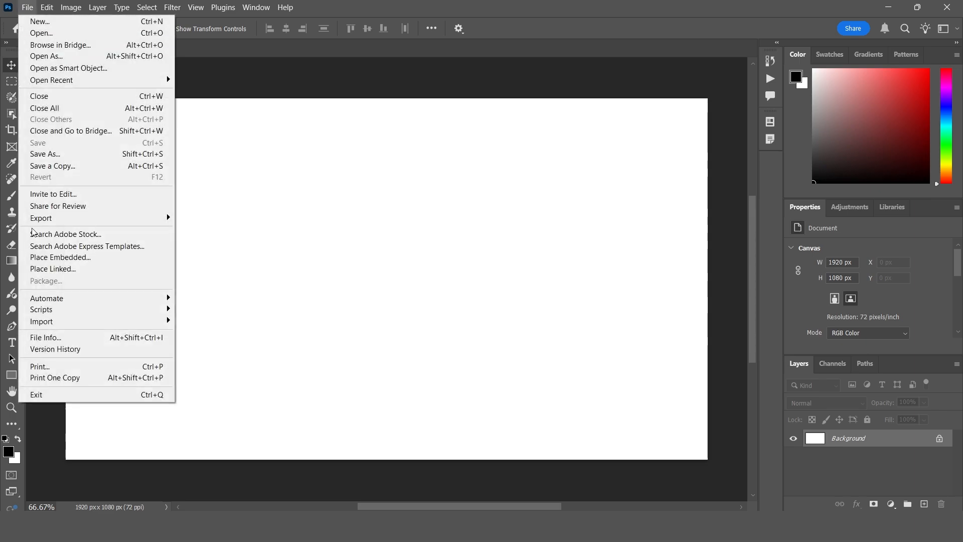
pyautogui.moveTo(64, 308)
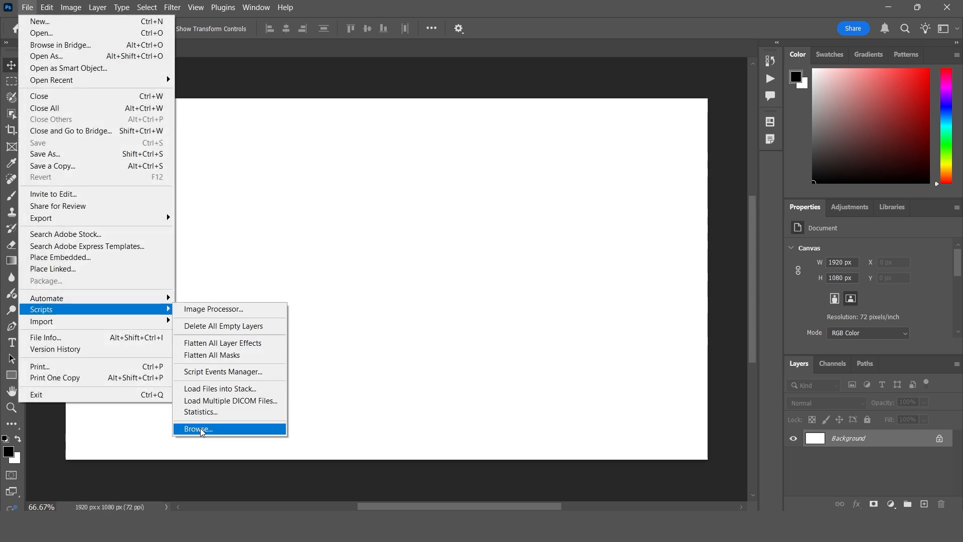
pyautogui.click(236, 430)
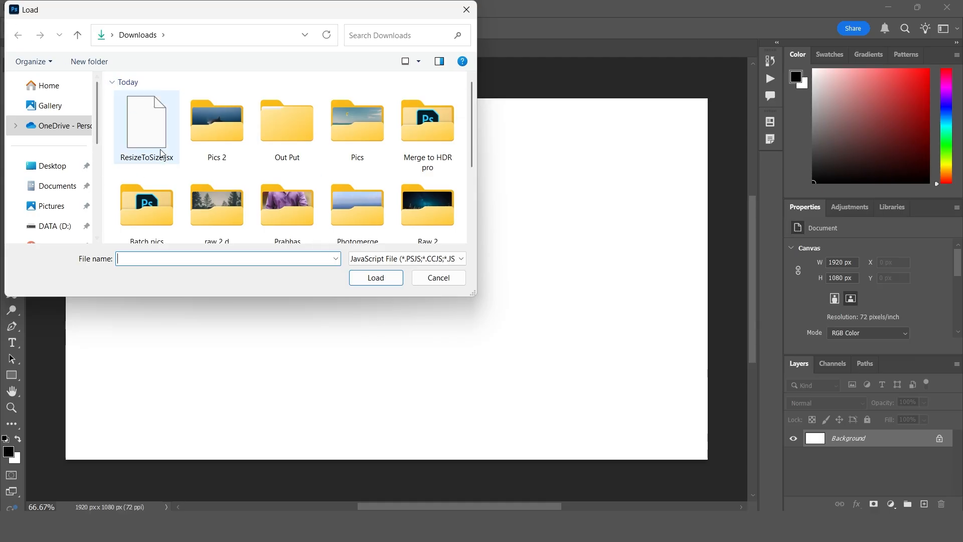
pyautogui.scroll(-2, 195, 146)
pyautogui.scroll(2, 194, 149)
pyautogui.click(142, 133)
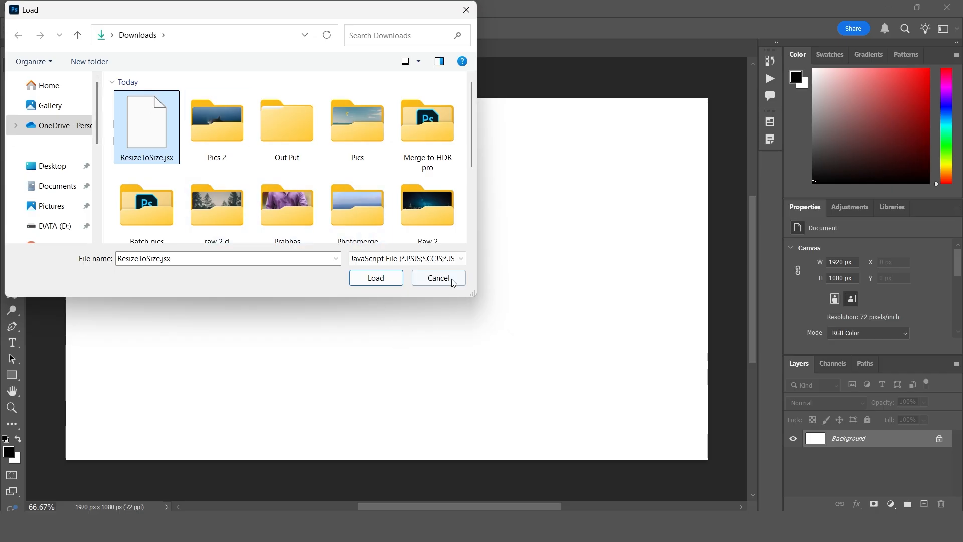
pyautogui.click(415, 277)
# Start importing video frames to layers and open the 12638418_1080_1920_30fps video from Downloads.
pyautogui.click(32, 9)
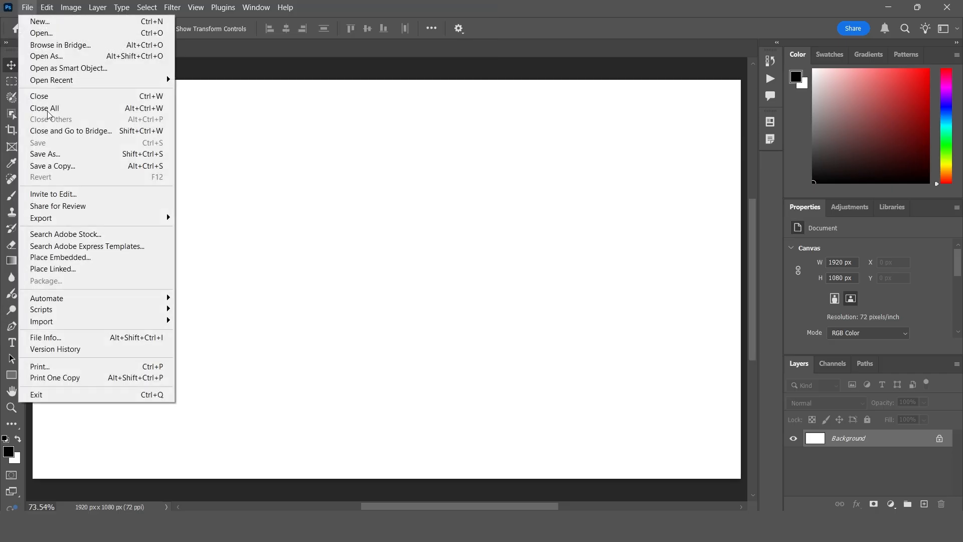
pyautogui.moveTo(95, 321)
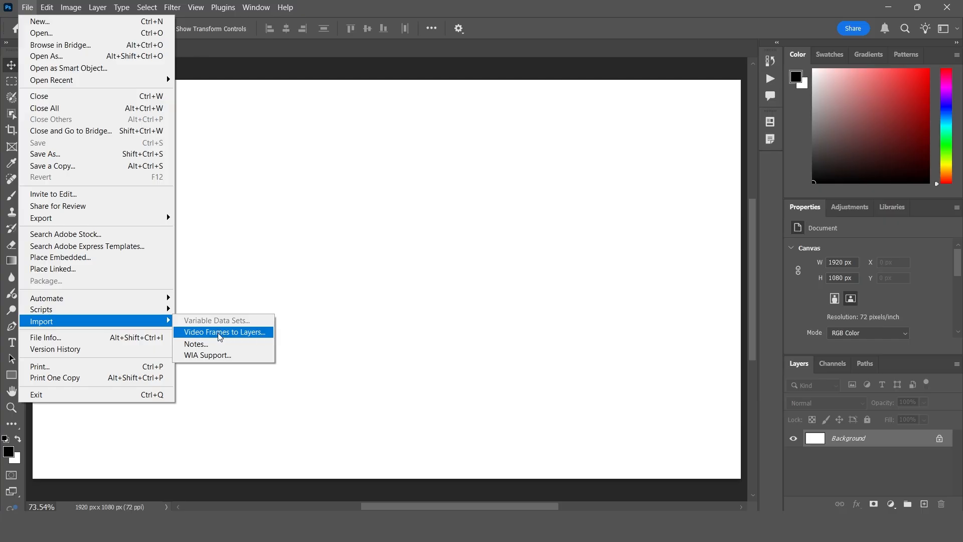
pyautogui.click(247, 337)
pyautogui.click(219, 141)
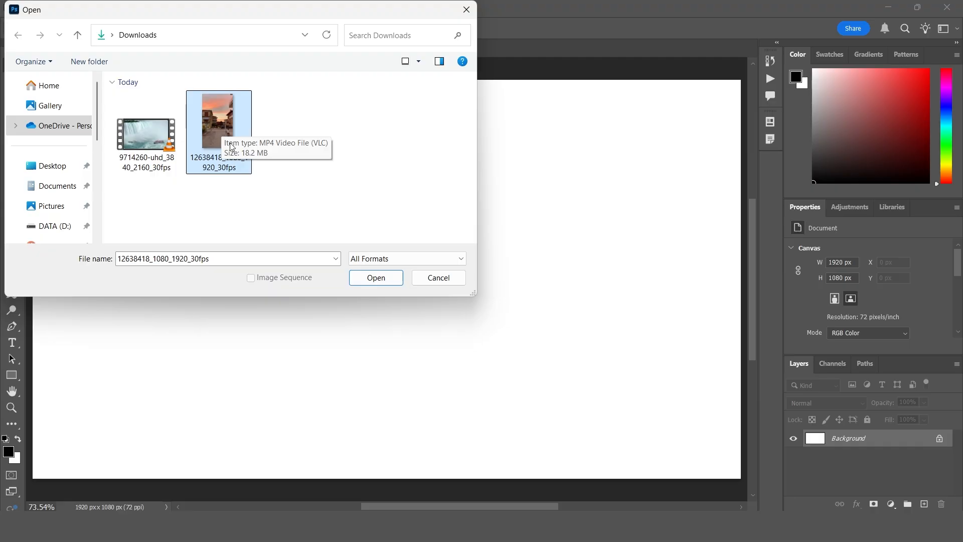
pyautogui.click(376, 277)
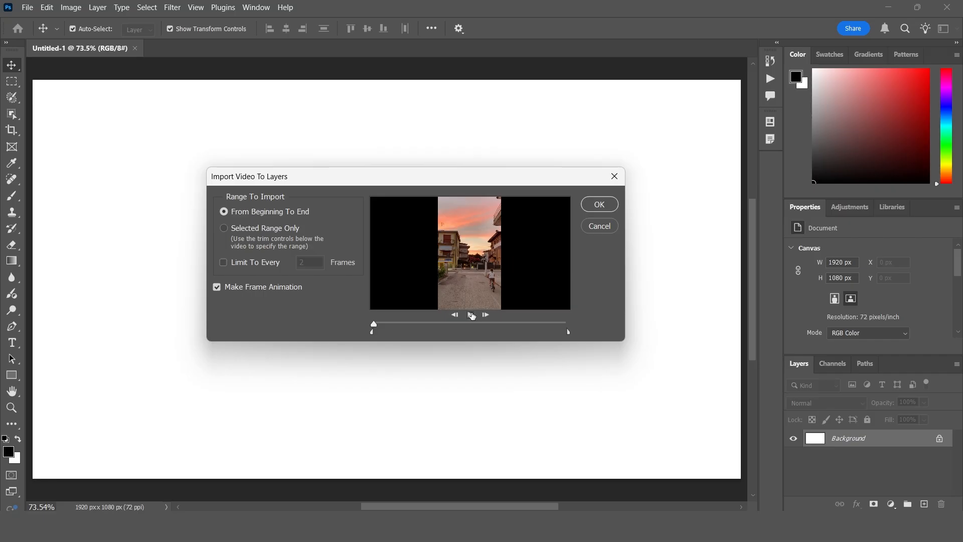
# Preview the video, try shortening the import range from its end, and restore the full range.
pyautogui.click(470, 315)
pyautogui.moveTo(568, 325); pyautogui.dragTo(374, 323)
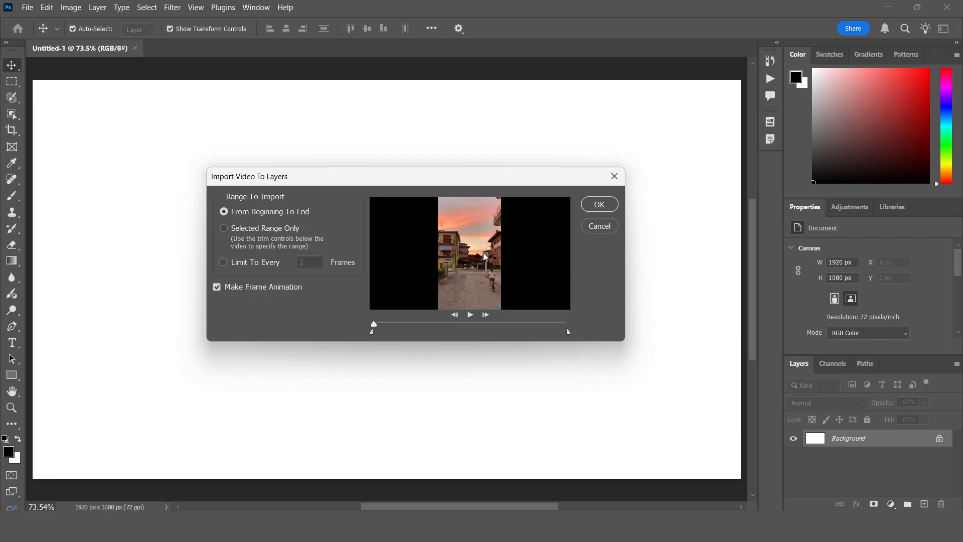
pyautogui.moveTo(441, 180); pyautogui.dragTo(457, 185)
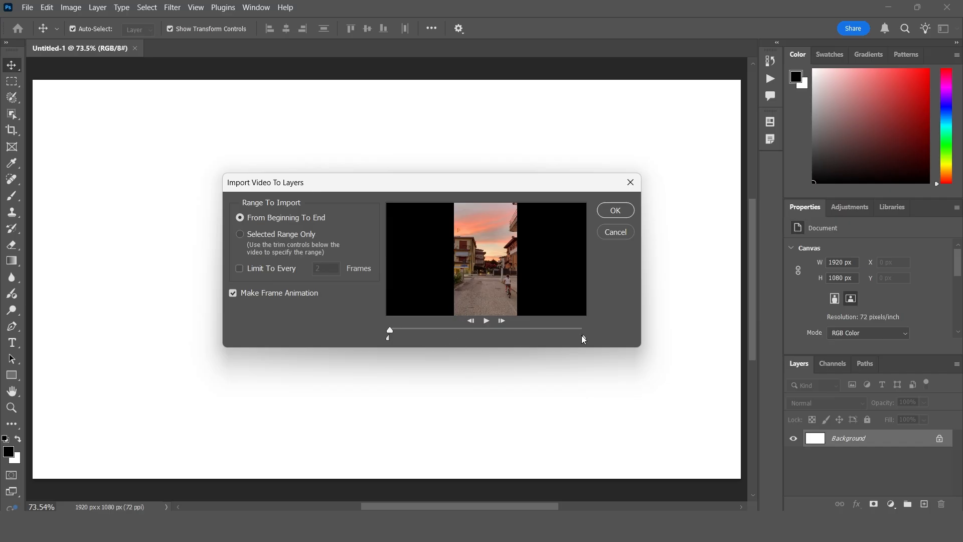
pyautogui.moveTo(584, 337); pyautogui.dragTo(452, 335)
pyautogui.moveTo(455, 337); pyautogui.dragTo(586, 338)
# Import only about the first half of the video as layers, limited to every 10 frames, with Make Frame Animation off.
pyautogui.click(249, 269)
pyautogui.press('Tab')
pyautogui.write('10')
pyautogui.moveTo(330, 268); pyautogui.dragTo(312, 267)
pyautogui.moveTo(584, 340); pyautogui.dragTo(487, 339)
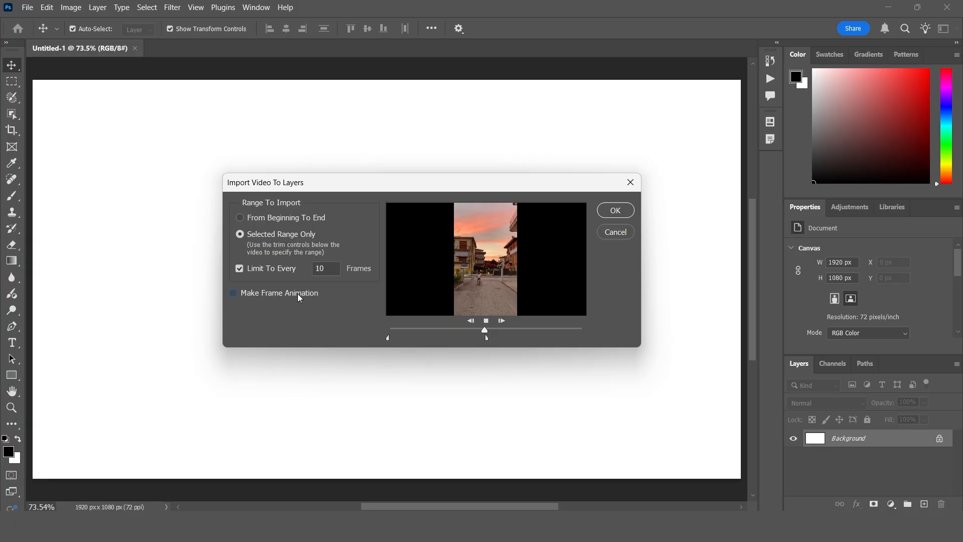
pyautogui.click(614, 212)
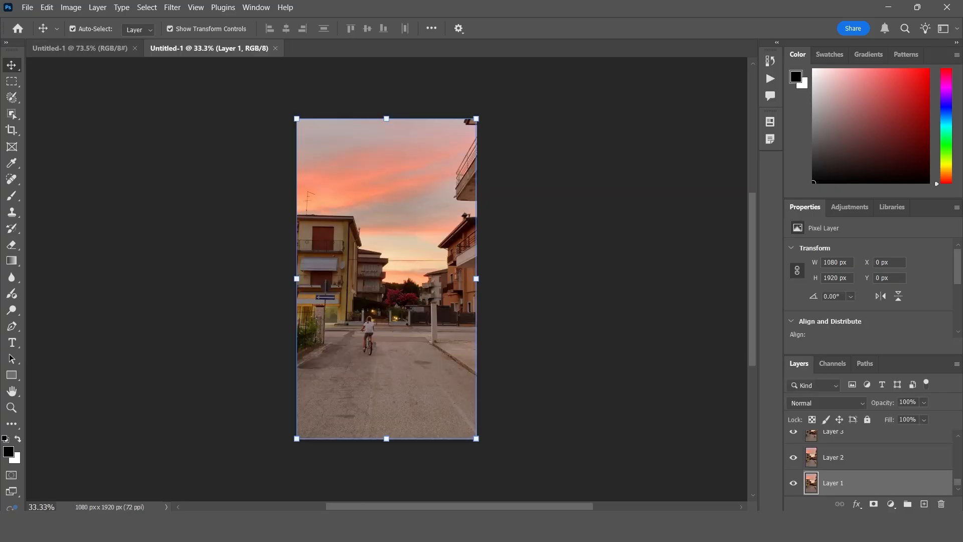
# Examine the stack of layers imported from the video frames, from Layer 1 up to Layer 16.
pyautogui.scroll(1, 919, 464)
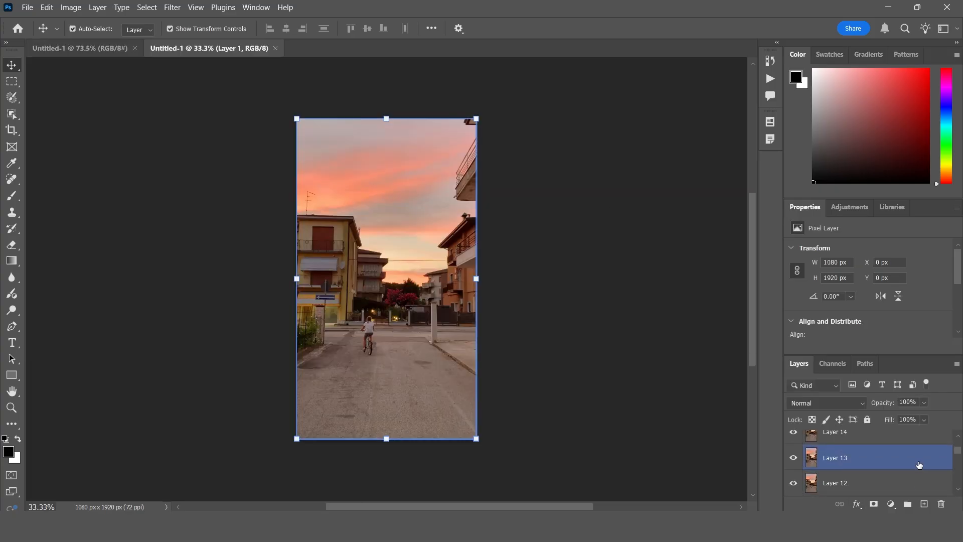
pyautogui.scroll(3, 918, 462)
pyautogui.scroll(-1, 862, 458)
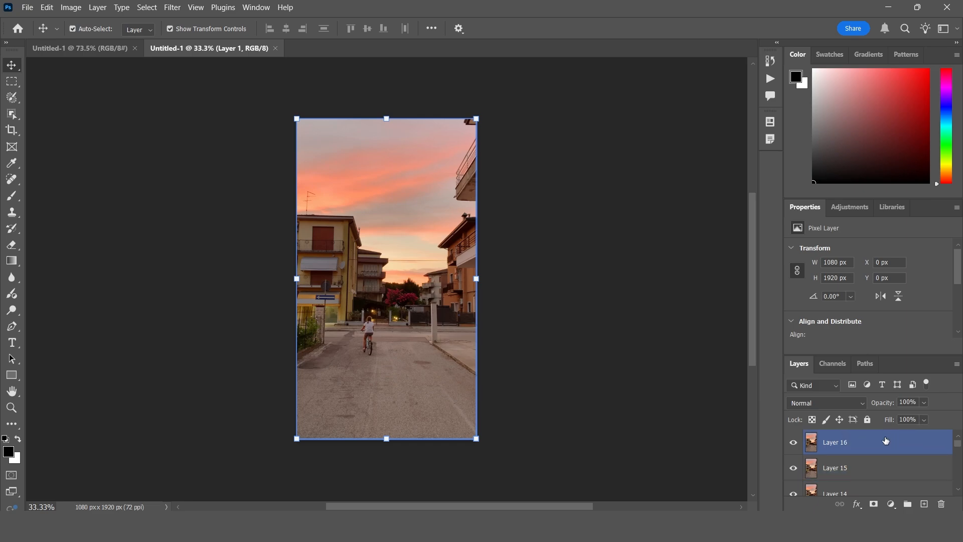
pyautogui.scroll(1, 885, 440)
pyautogui.scroll(-1, 877, 461)
pyautogui.scroll(-4, 871, 464)
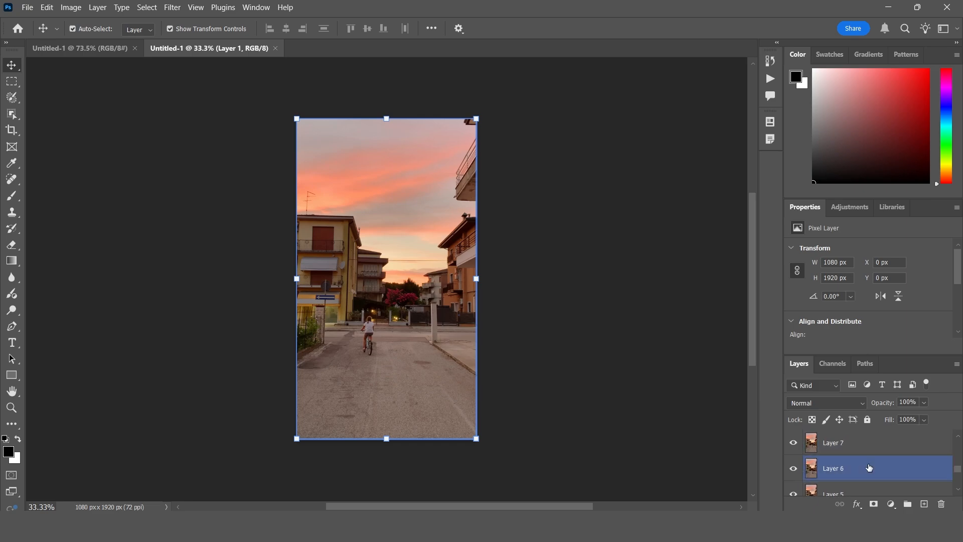
pyautogui.scroll(5, 856, 487)
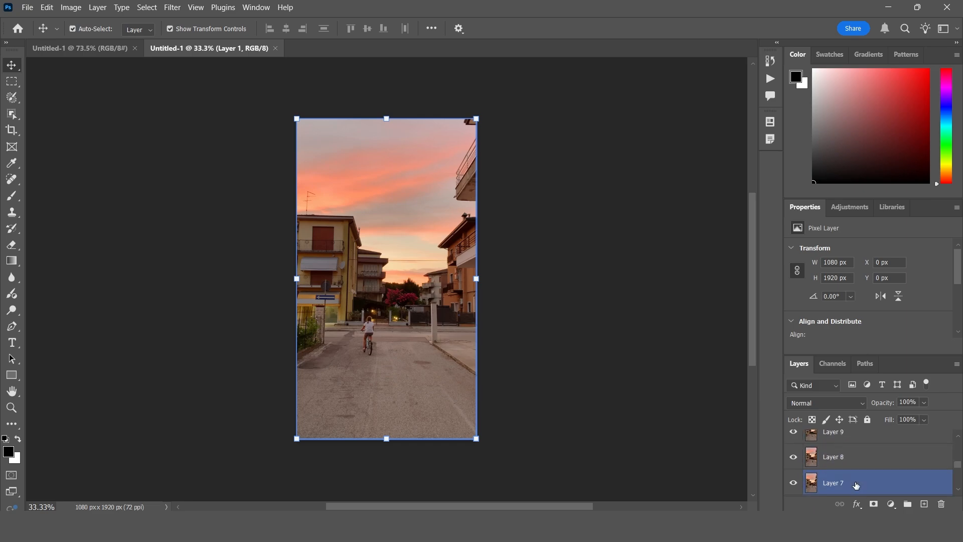
pyautogui.click(852, 467)
pyautogui.click(859, 443)
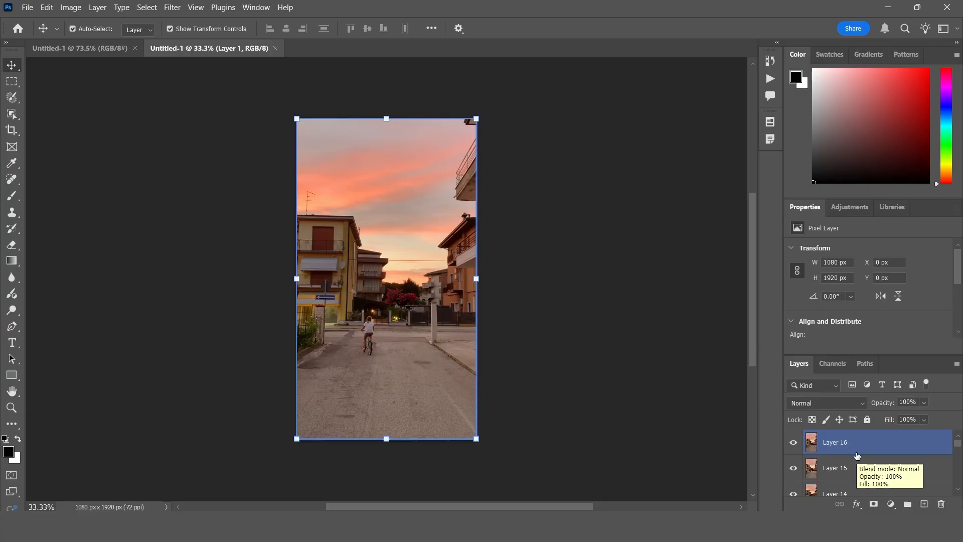
# Select all layers from Layer 16 down to Layer 1, hide them together and show them again.
pyautogui.click(890, 468)
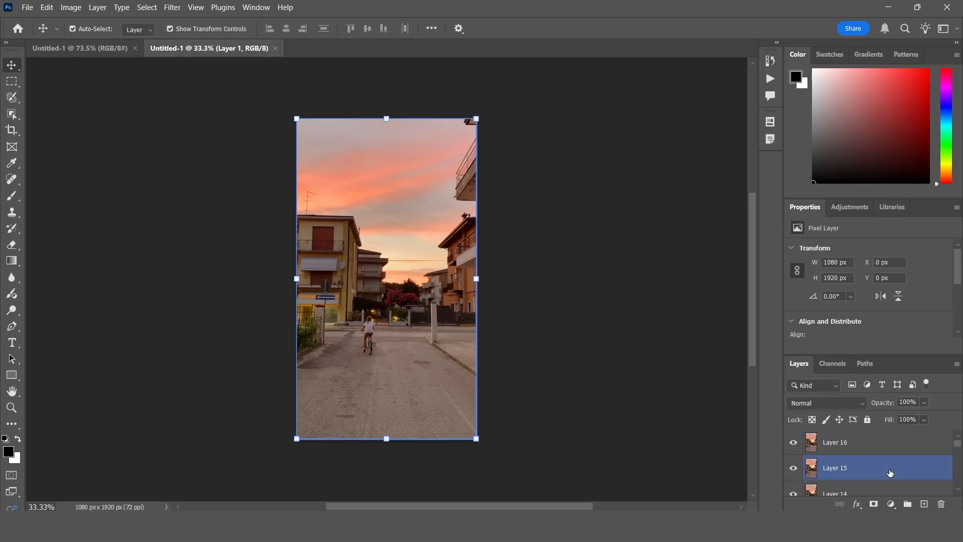
pyautogui.click(845, 441)
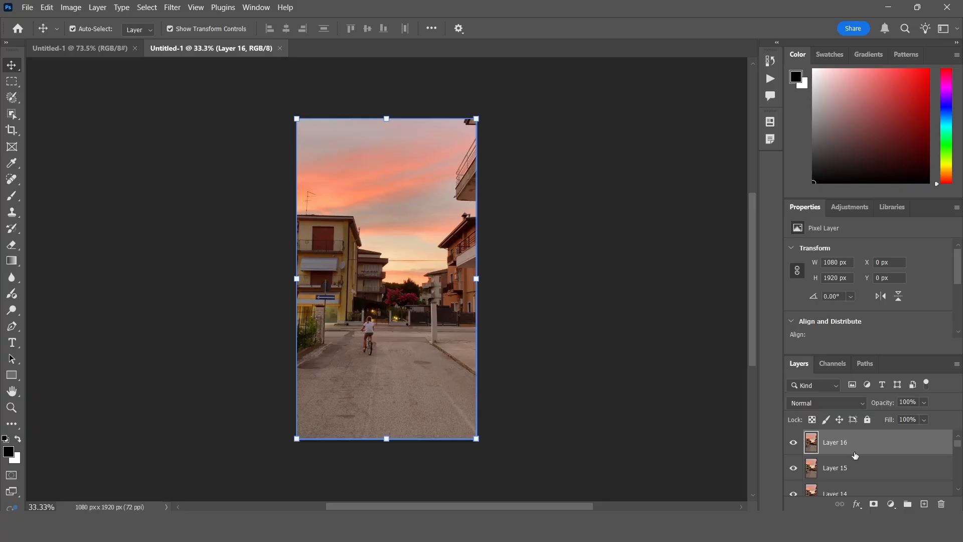
pyautogui.scroll(-10, 856, 471)
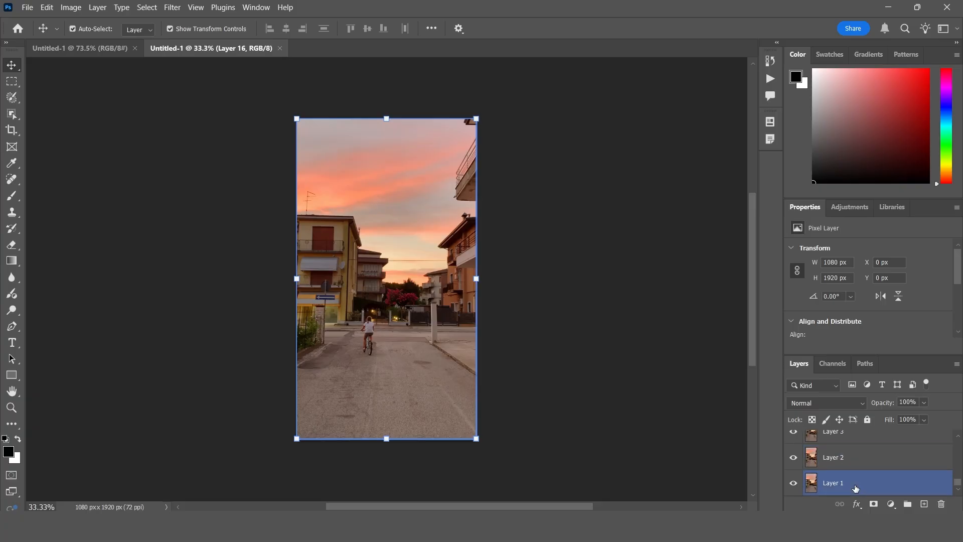
pyautogui.keyDown('shift'); pyautogui.click(856, 484); pyautogui.keyUp('shift')
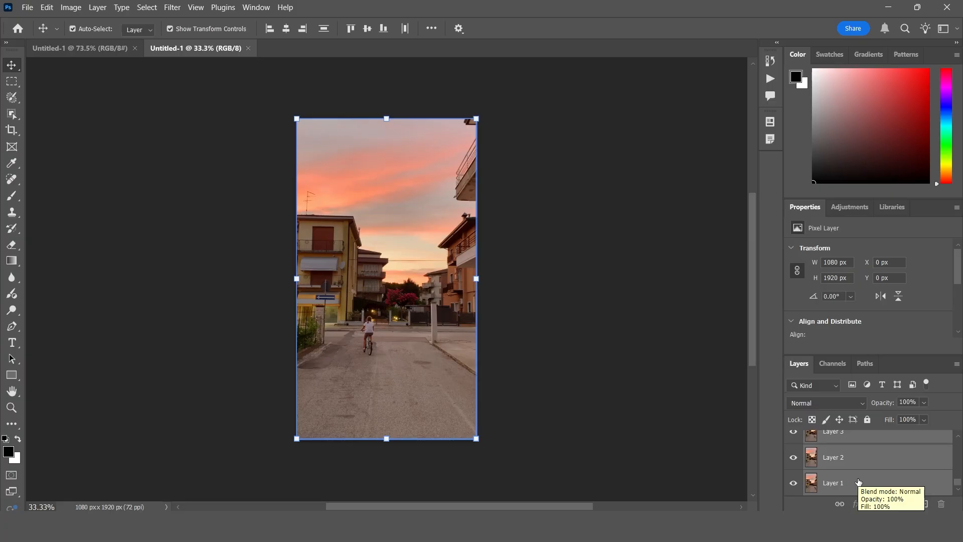
pyautogui.hotkey('ctrl', ',')
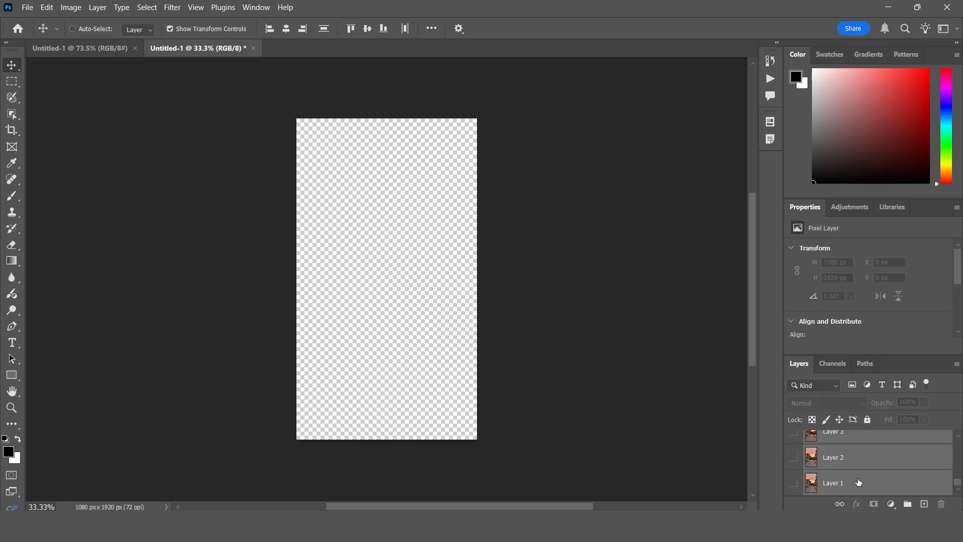
pyautogui.hotkey('ctrl', ',')
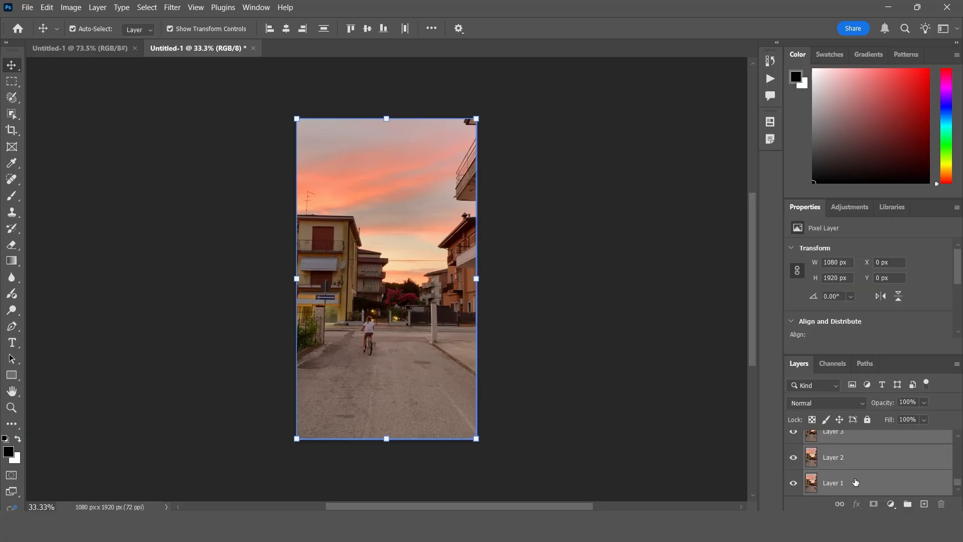
# Hide Layer 15 through Layer 2 to compare the frames on Layer 16 and Layer 1, then restore all layers' visibility.
pyautogui.click(860, 481)
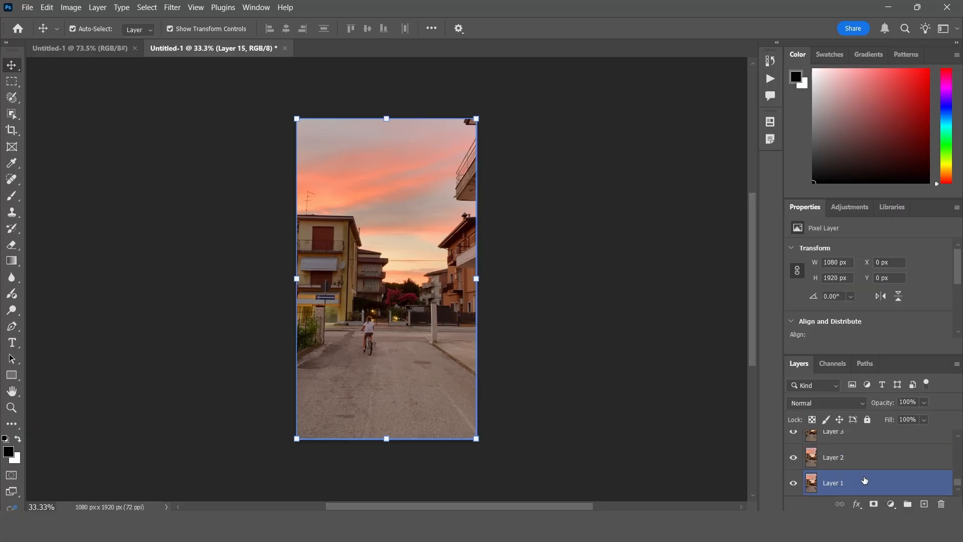
pyautogui.scroll(5, 872, 476)
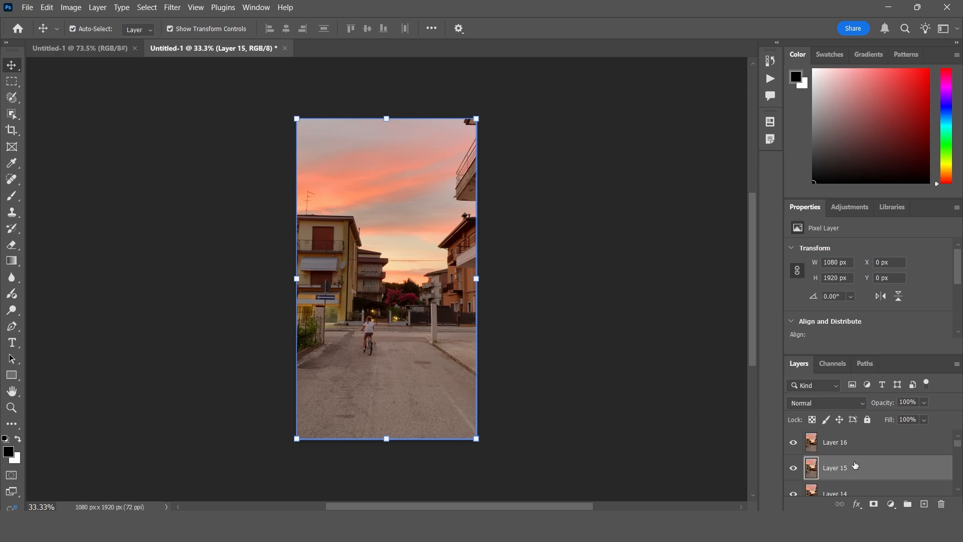
pyautogui.scroll(-5, 865, 461)
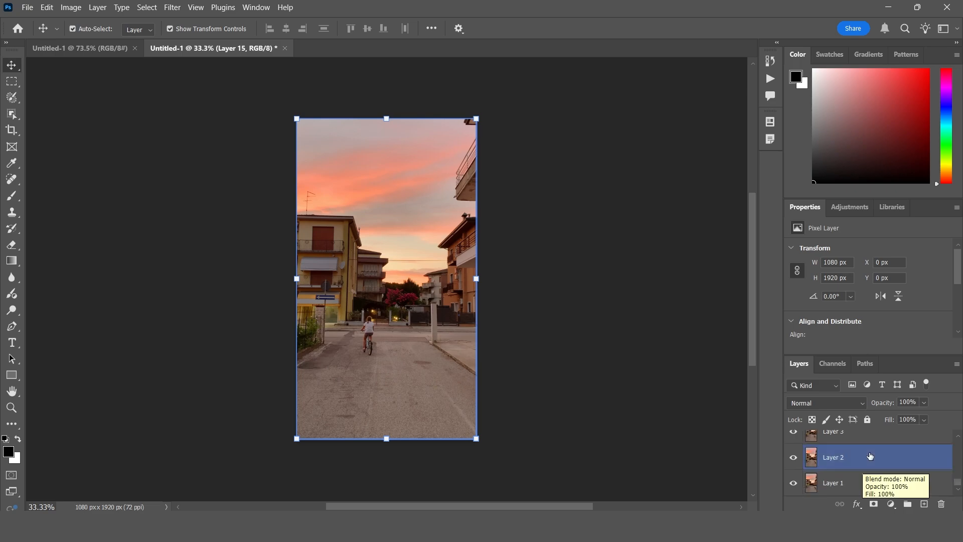
pyautogui.keyDown('shift'); pyautogui.click(866, 461); pyautogui.keyUp('shift')
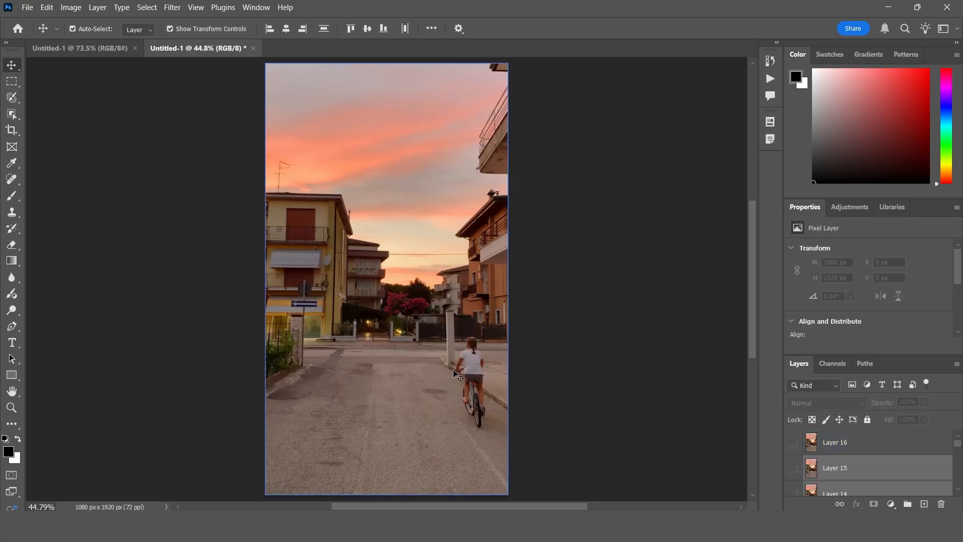
pyautogui.click(793, 443)
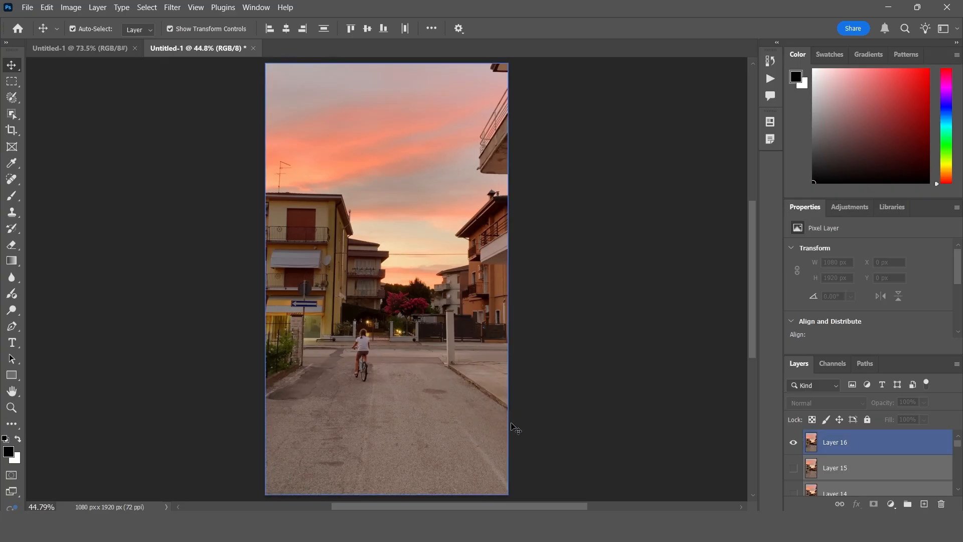
pyautogui.scroll(-4, 841, 469)
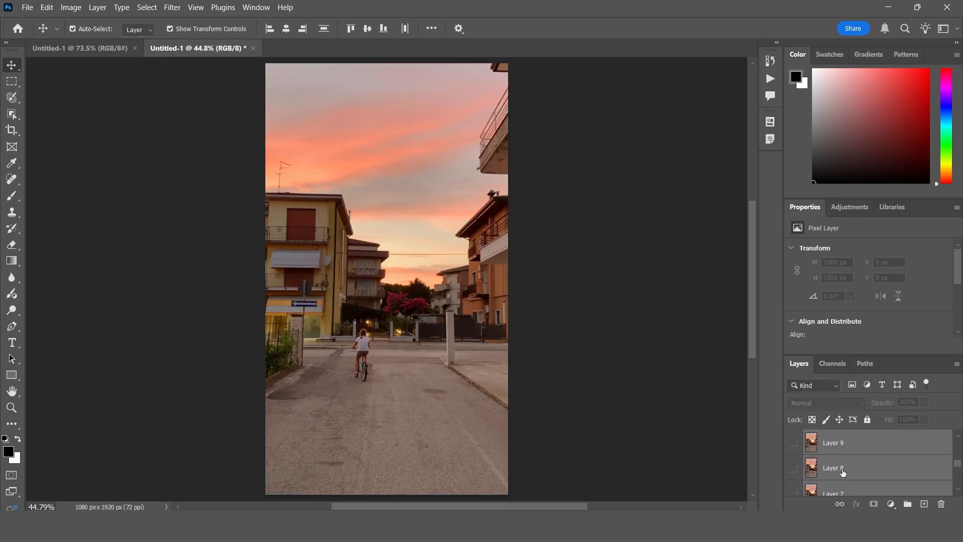
pyautogui.scroll(4, 842, 472)
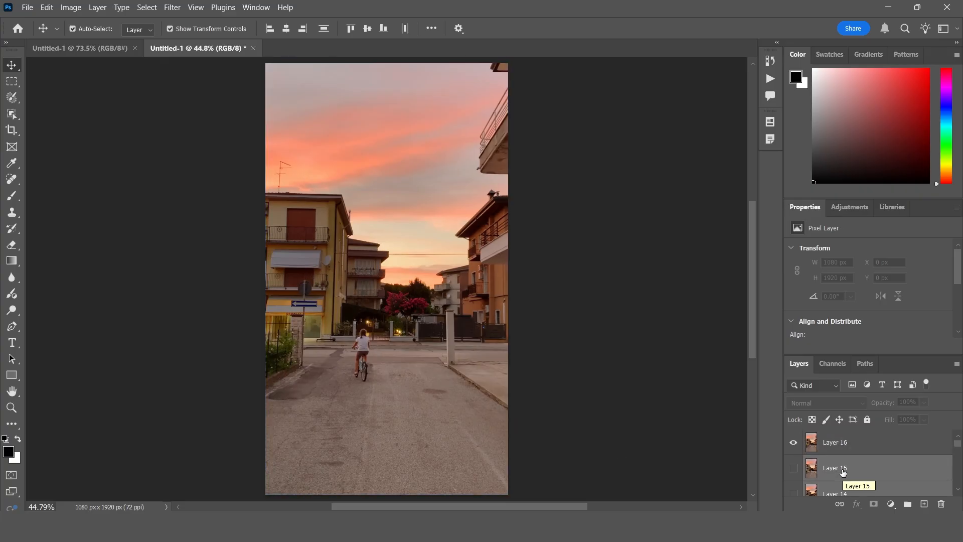
pyautogui.scroll(-8, 843, 472)
pyautogui.click(848, 461)
pyautogui.click(853, 462)
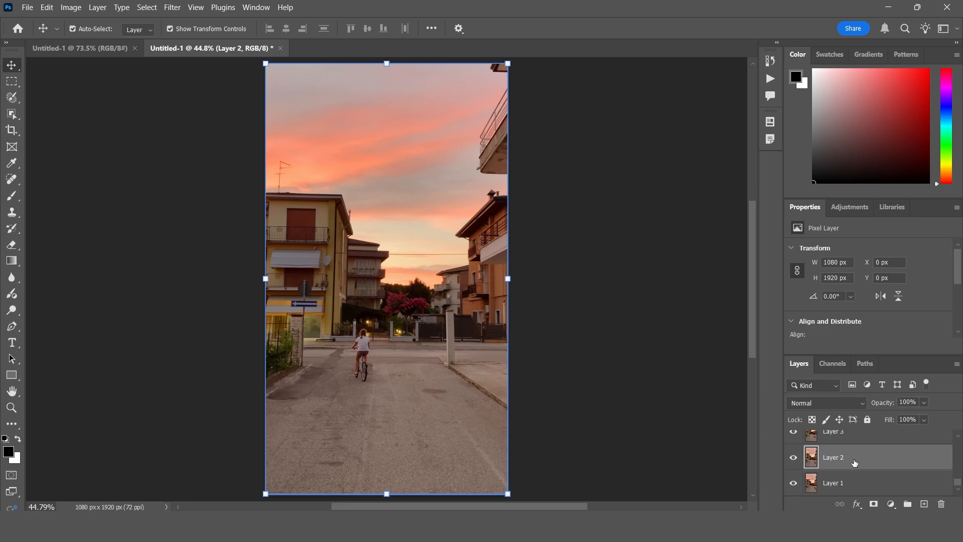
# Hide every layer above Layer 4, from Layer 5 to Layer 16, and select Layer 4.
pyautogui.click(832, 486)
pyautogui.scroll(5, 854, 478)
pyautogui.scroll(-4, 858, 479)
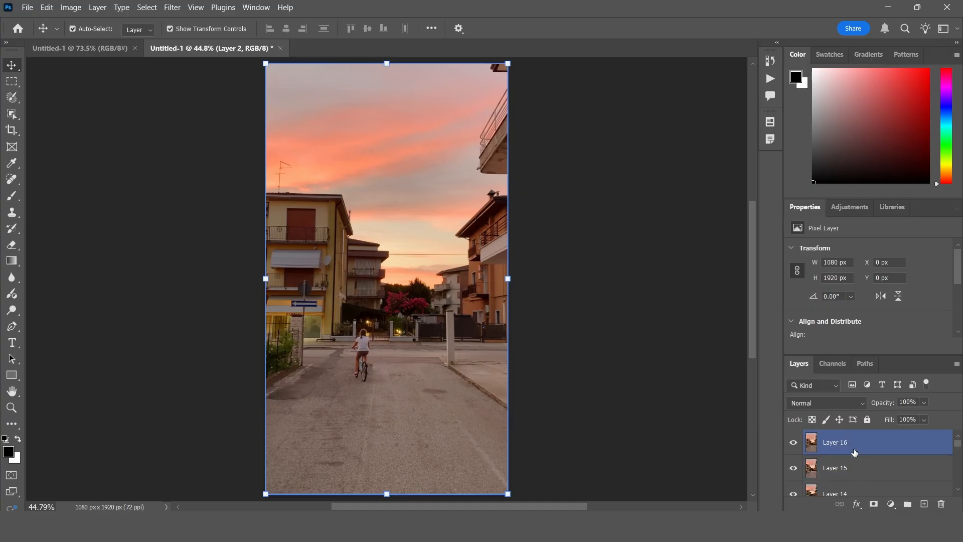
pyautogui.scroll(-7, 859, 479)
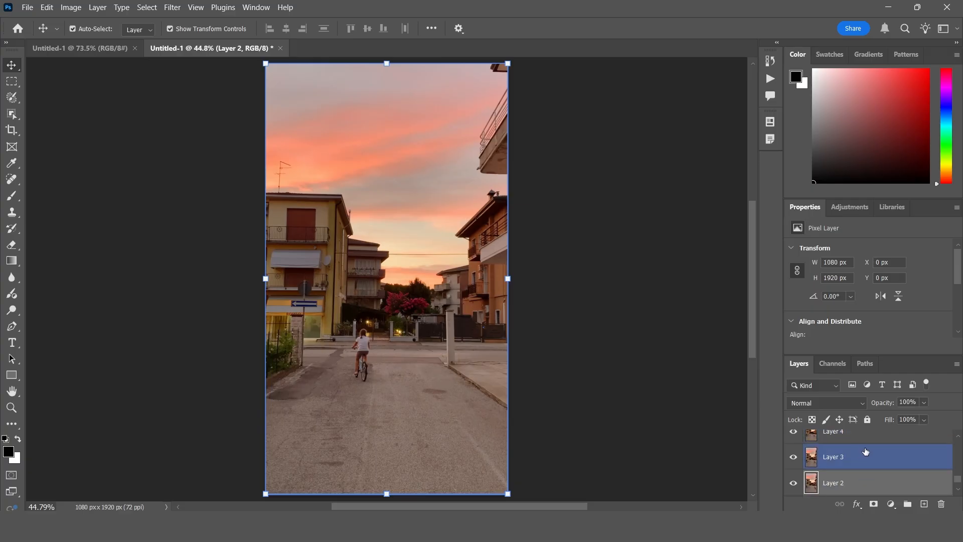
pyautogui.scroll(-1, 860, 464)
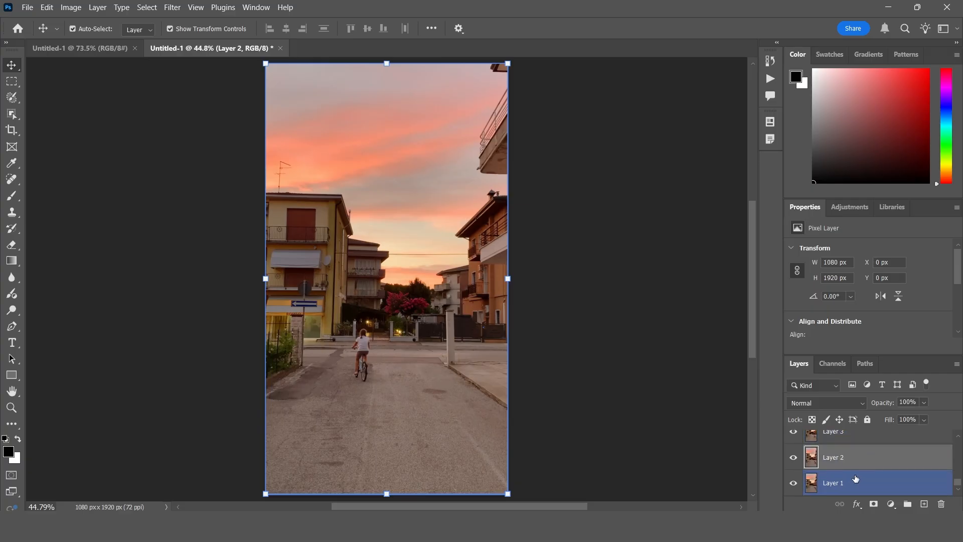
pyautogui.scroll(2, 857, 473)
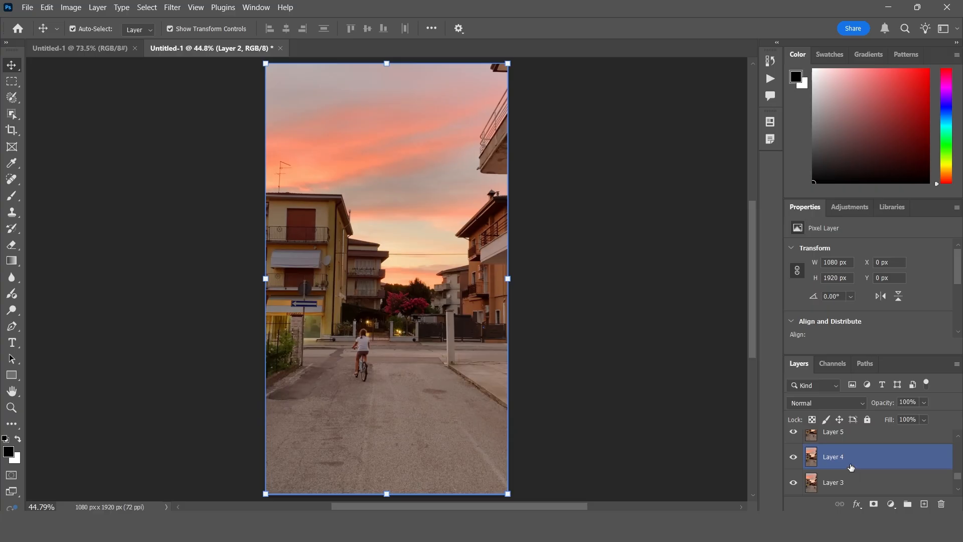
pyautogui.click(851, 466)
pyautogui.scroll(1, 854, 462)
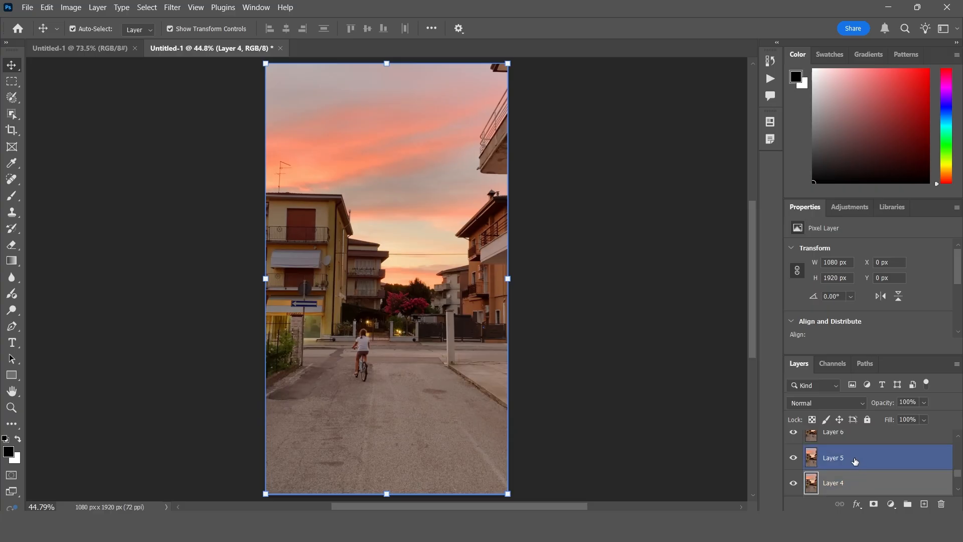
pyautogui.click(855, 460)
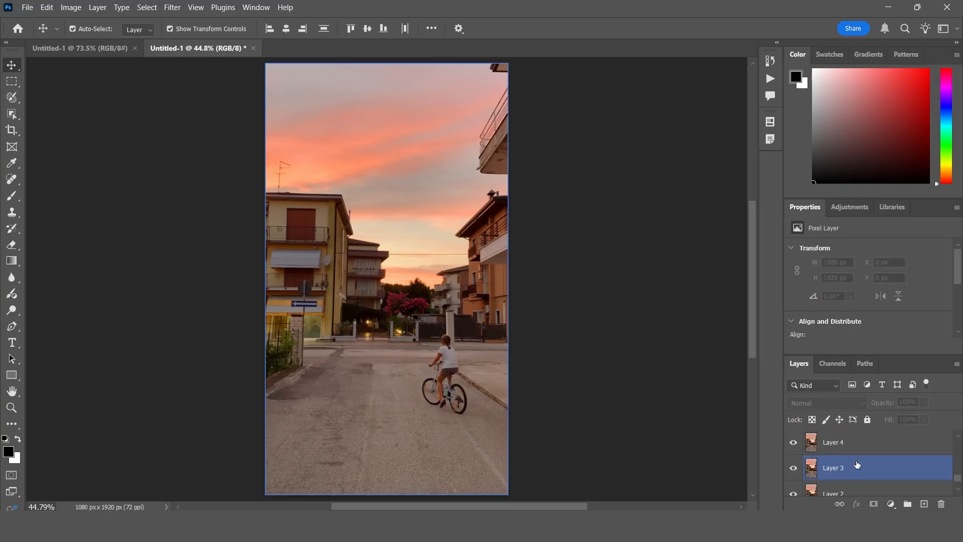
pyautogui.scroll(1, 858, 464)
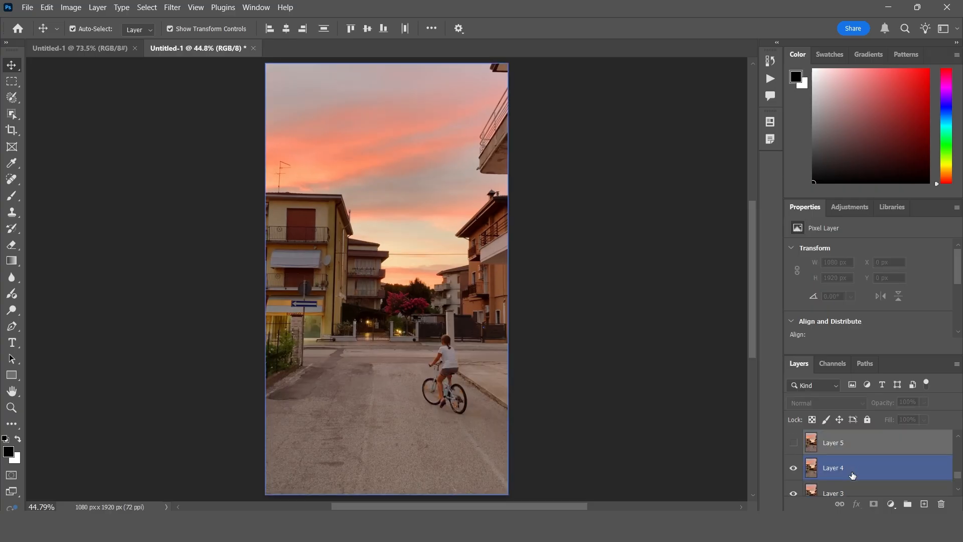
pyautogui.click(851, 473)
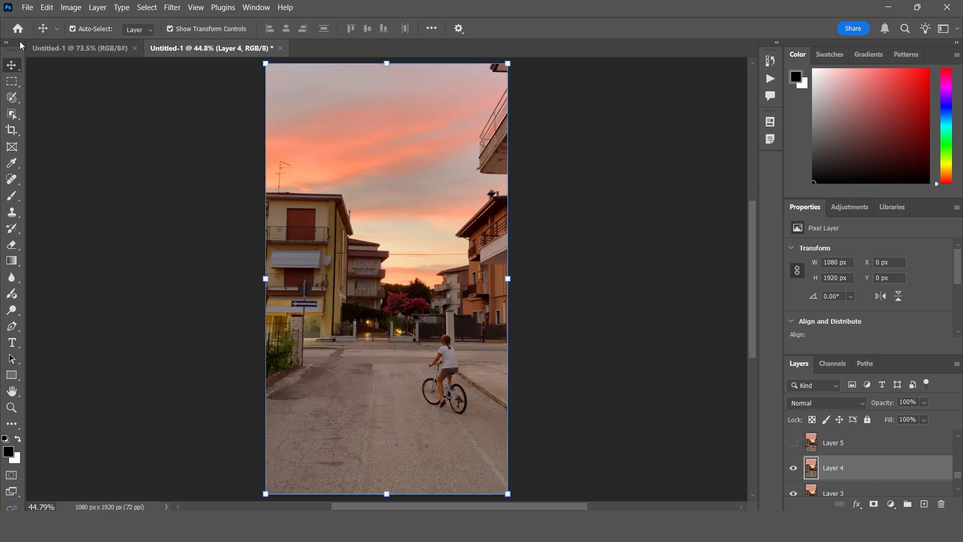
# Apply a Brightness/Contrast adjustment to Layer 4 with brightness 142 and contrast -10.
pyautogui.click(74, 7)
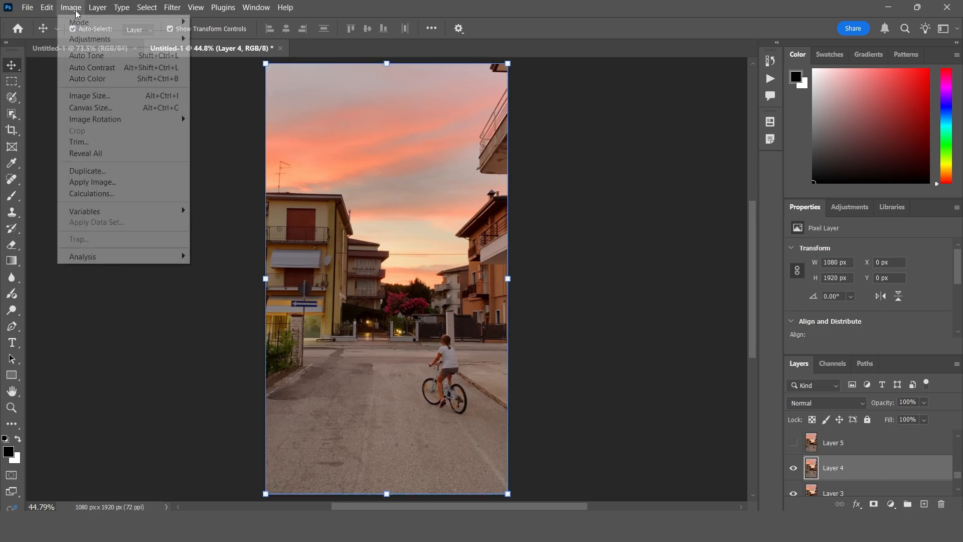
pyautogui.moveTo(79, 39)
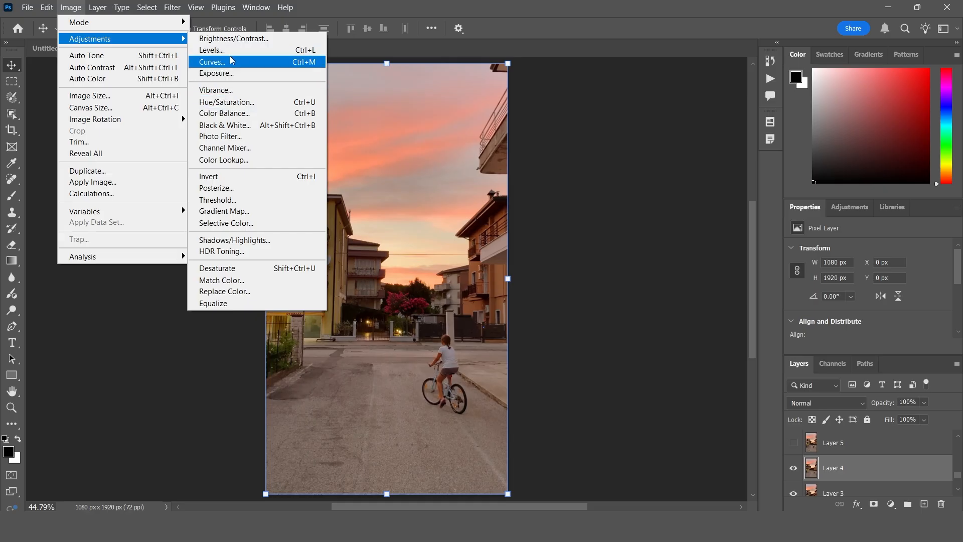
pyautogui.click(256, 40)
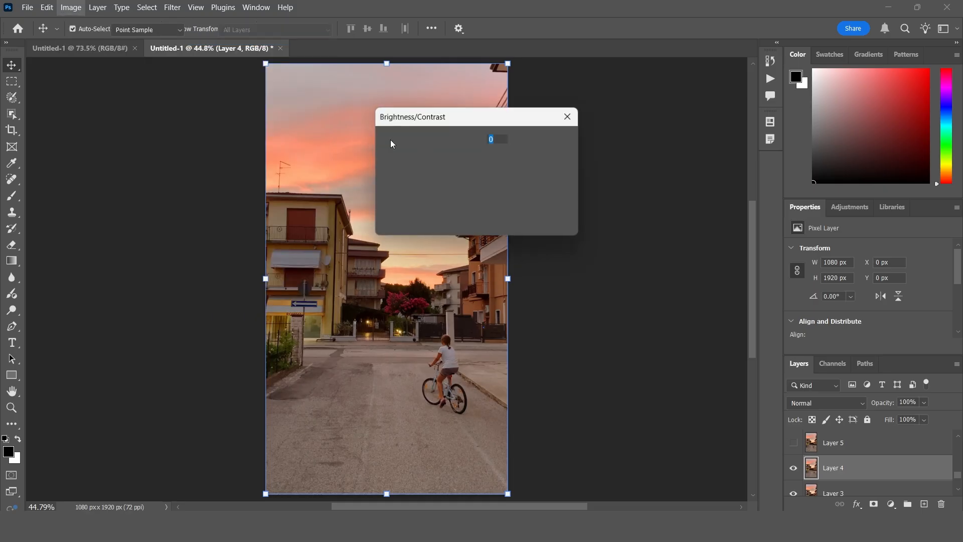
pyautogui.moveTo(460, 113); pyautogui.dragTo(633, 122)
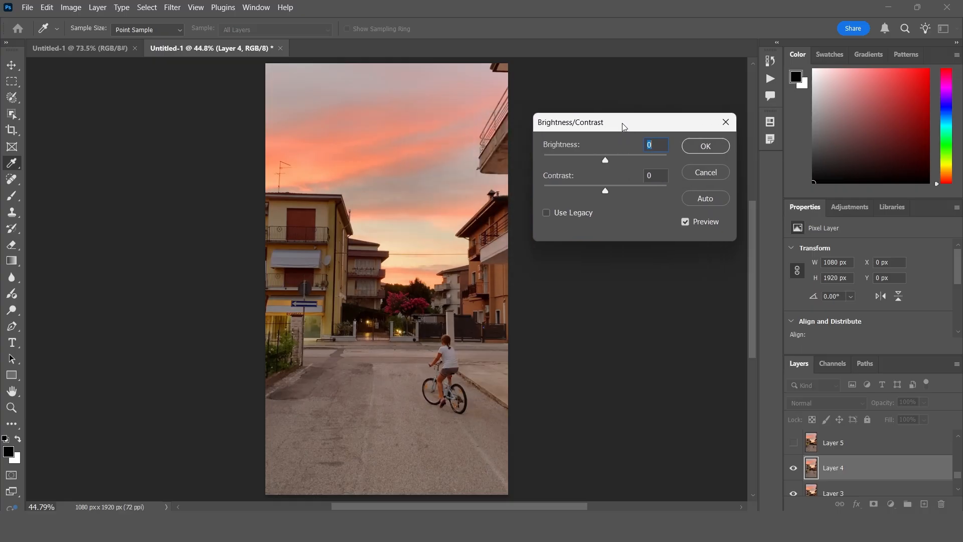
pyautogui.moveTo(606, 160); pyautogui.dragTo(663, 161)
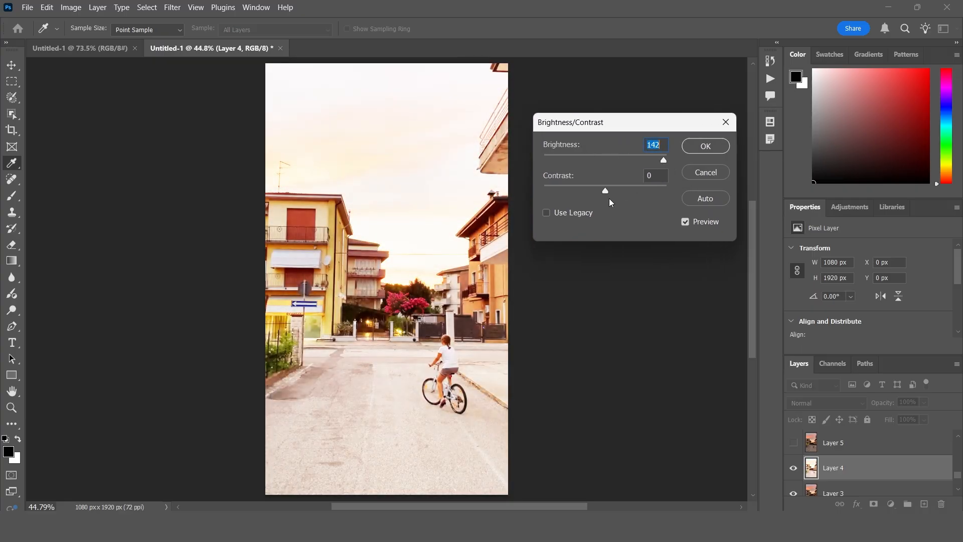
pyautogui.moveTo(607, 191)
pyautogui.mouseDown()
pyautogui.moveTo(577, 190)
pyautogui.moveTo(593, 191)
pyautogui.mouseUp()
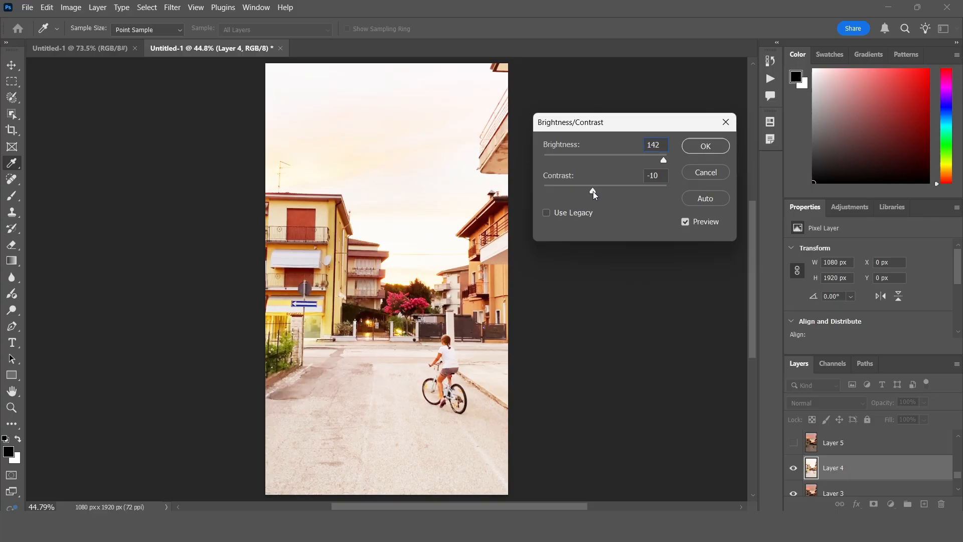
pyautogui.click(712, 153)
pyautogui.press('v')
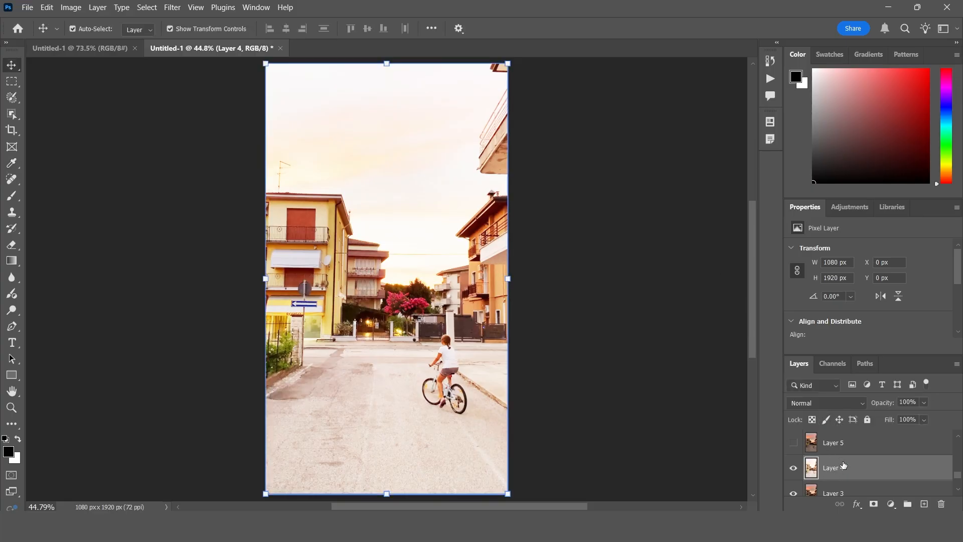
# Select Layer 8 and make it visible.
pyautogui.scroll(2, 842, 451)
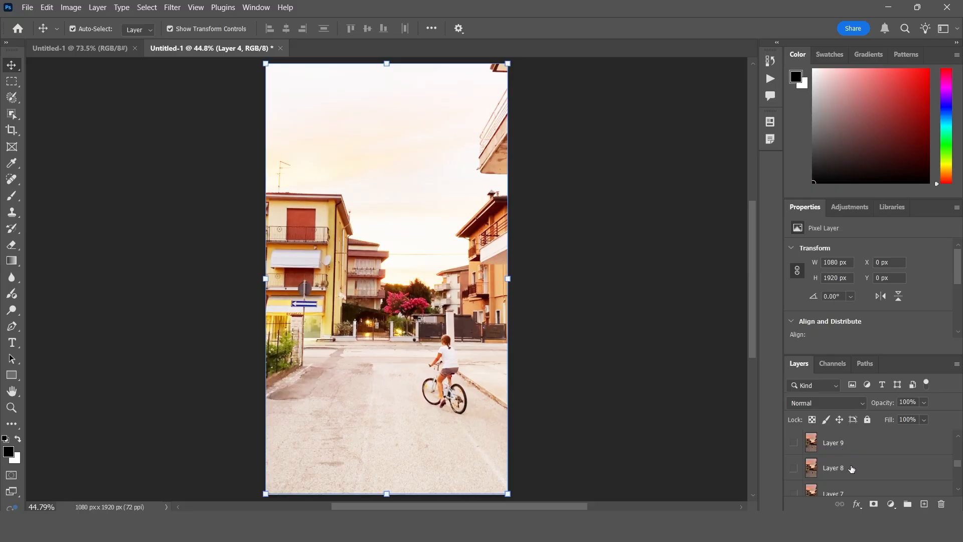
pyautogui.click(851, 468)
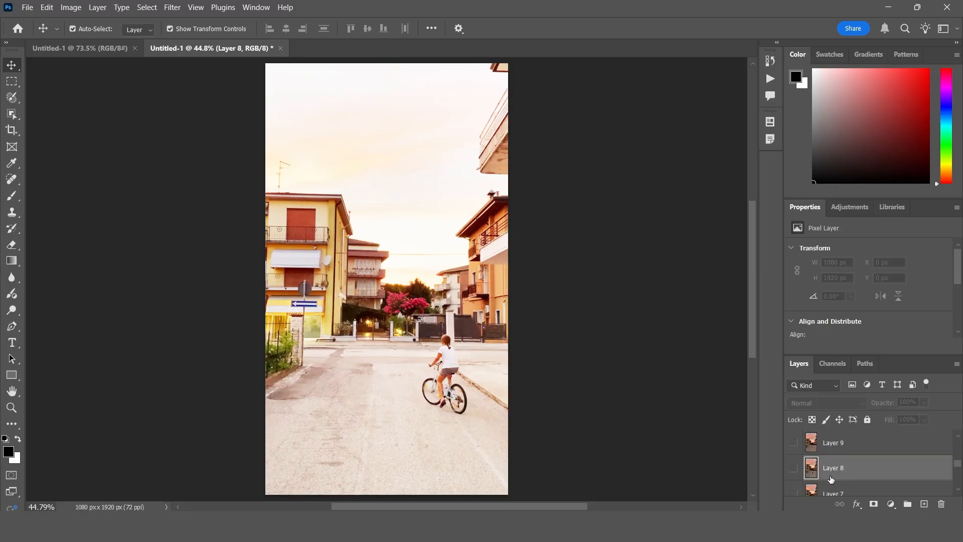
pyautogui.click(793, 468)
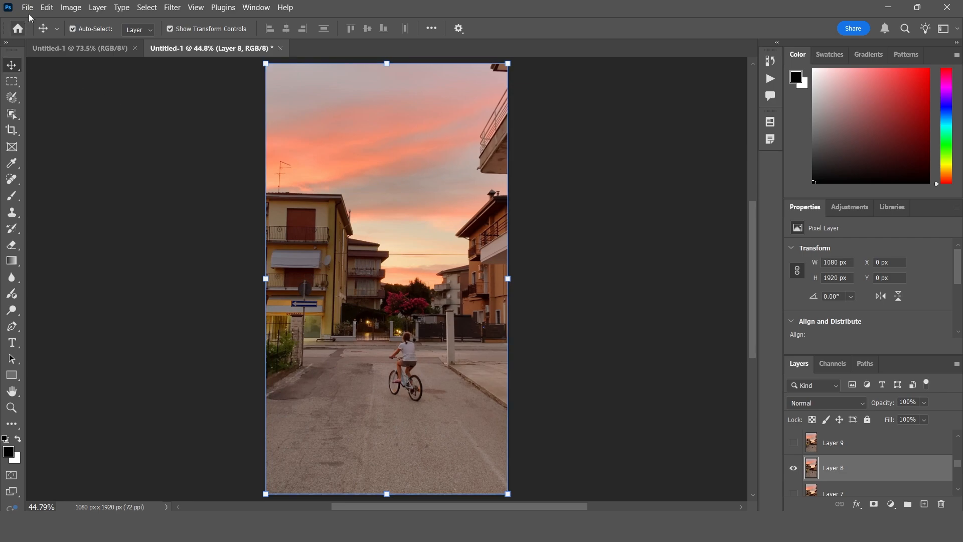
# Apply a Hue/Saturation adjustment to Layer 8 with the saturation at -100.
pyautogui.click(71, 7)
pyautogui.moveTo(98, 39)
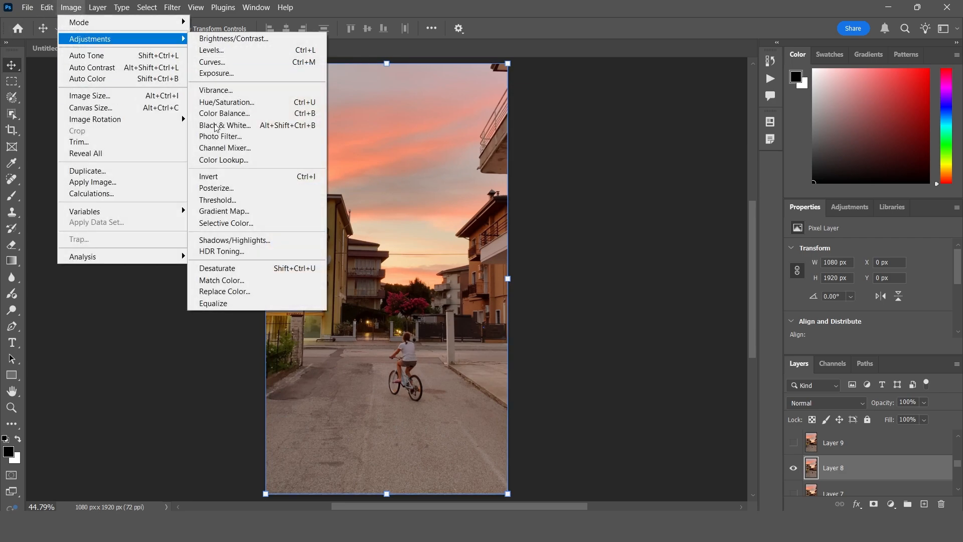
pyautogui.click(246, 103)
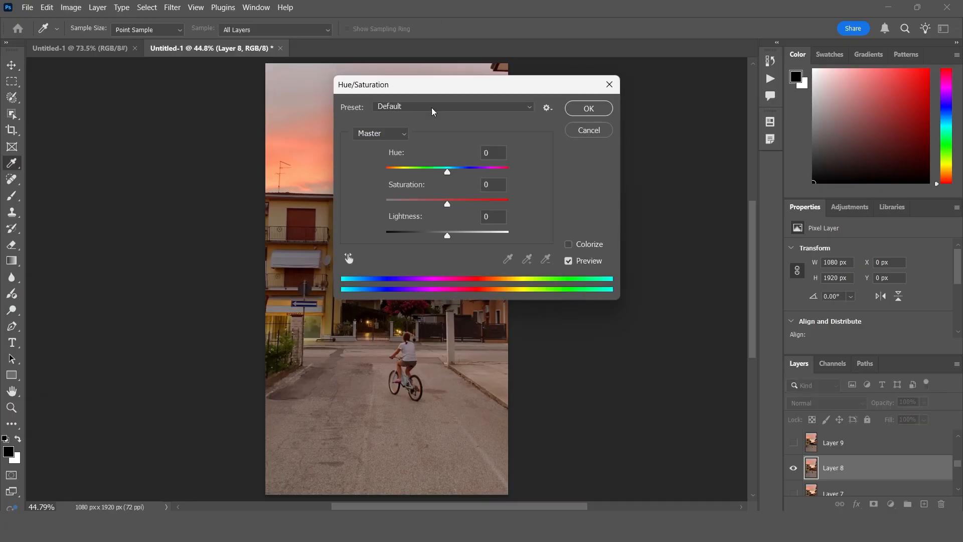
pyautogui.moveTo(414, 105); pyautogui.dragTo(645, 125)
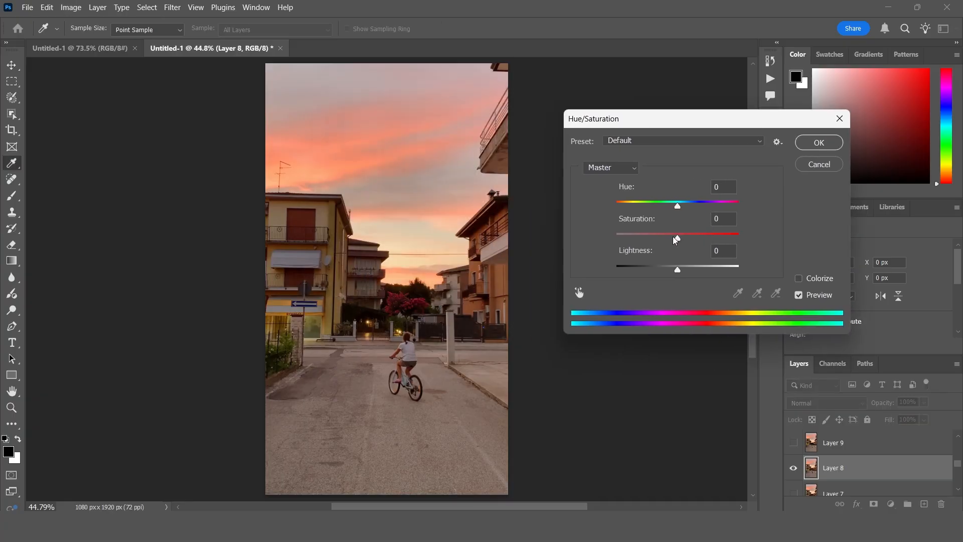
pyautogui.moveTo(675, 236); pyautogui.dragTo(599, 240)
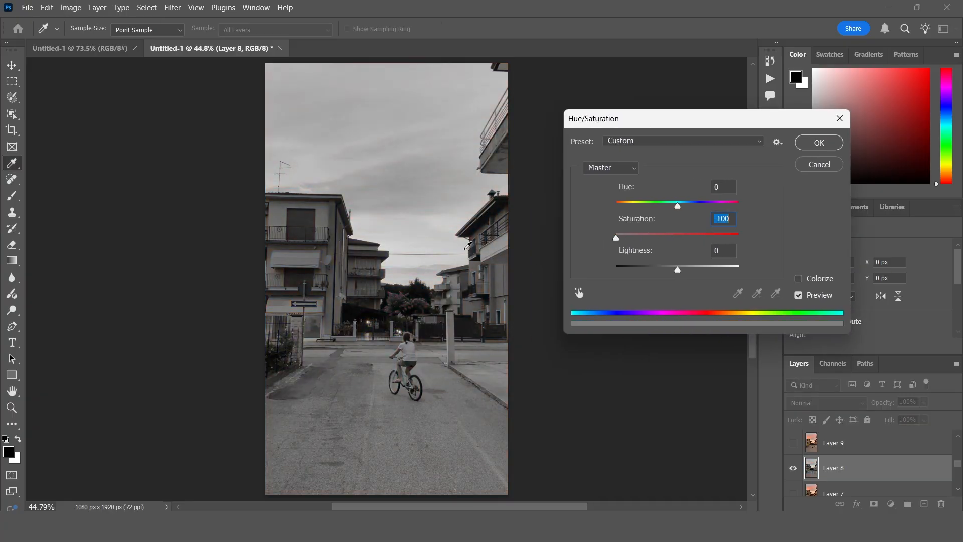
pyautogui.click(818, 142)
pyautogui.press('v')
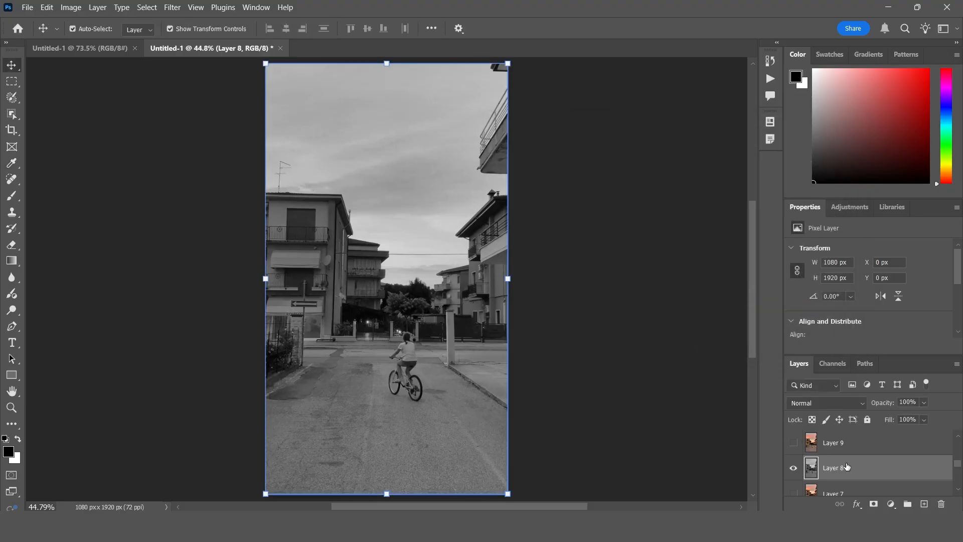
# Select Layer 12 and make it visible.
pyautogui.scroll(2, 852, 466)
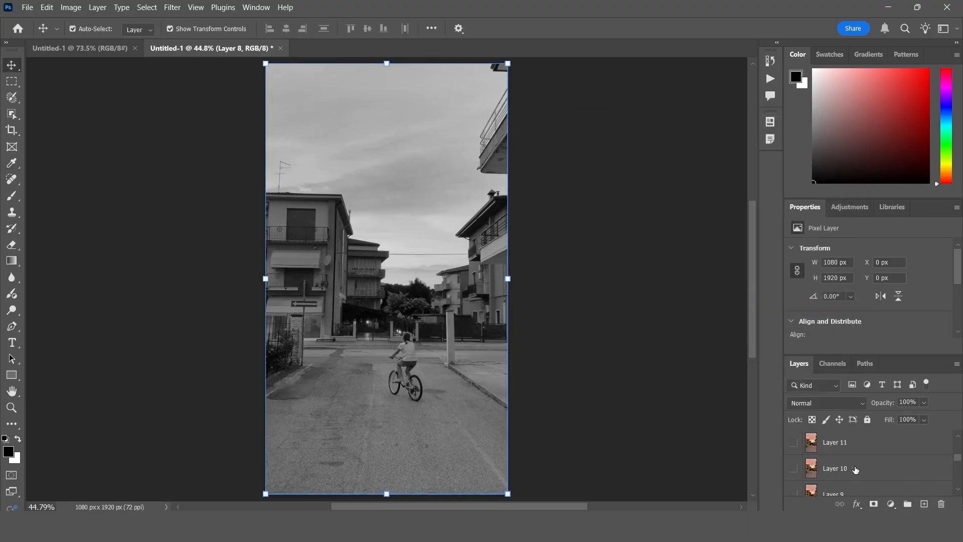
pyautogui.scroll(1, 856, 469)
pyautogui.click(853, 444)
pyautogui.scroll(1, 848, 443)
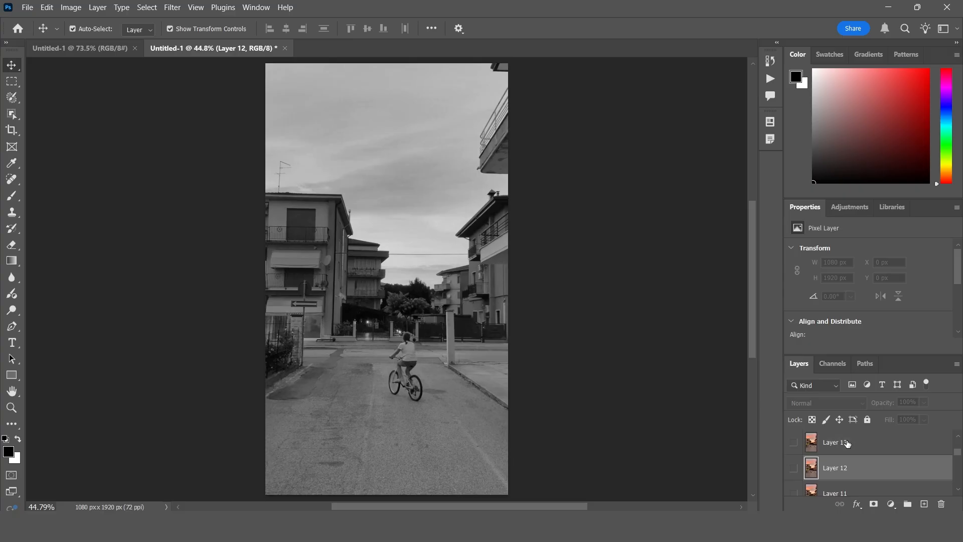
pyautogui.click(793, 468)
# Apply a Photo Filter adjustment to Layer 12 using Cooling Filter (82) at 59% density.
pyautogui.click(70, 7)
pyautogui.moveTo(120, 38)
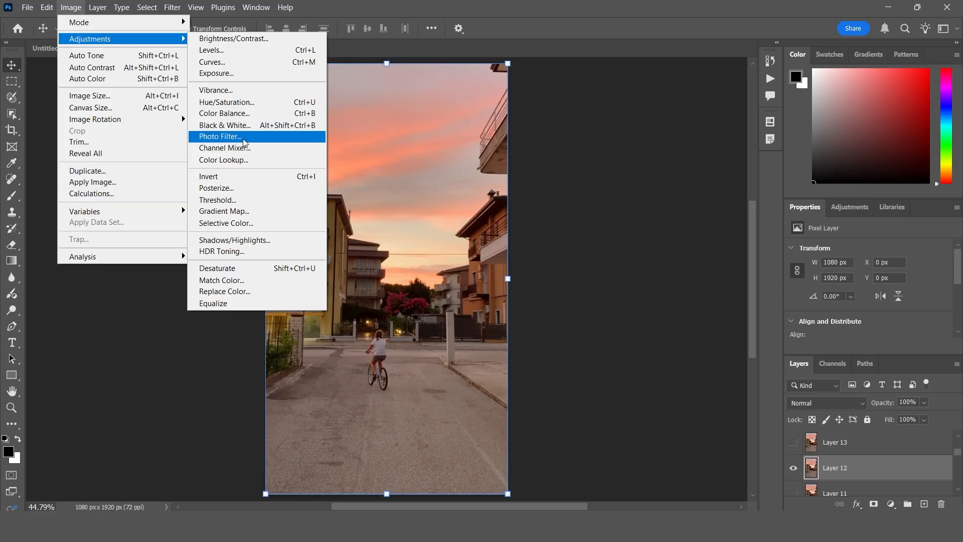
pyautogui.click(246, 138)
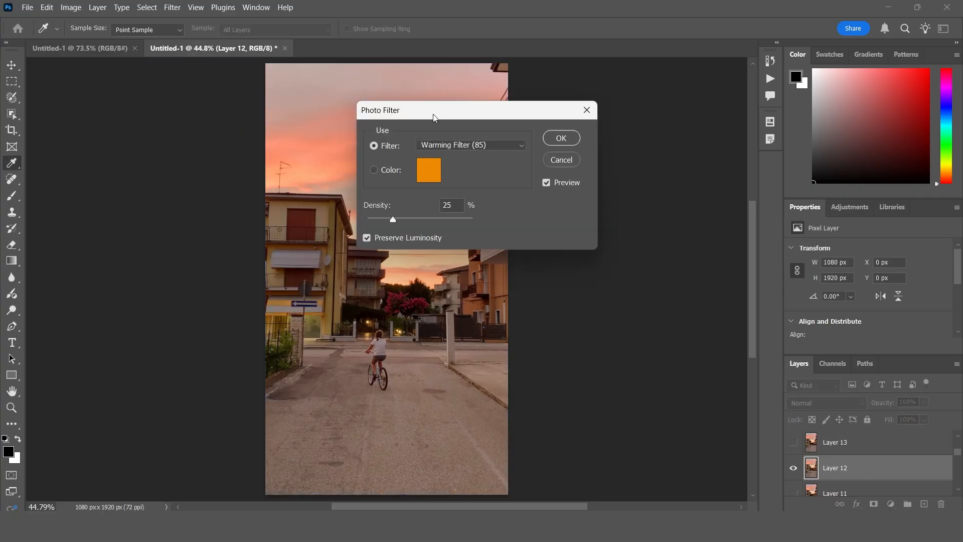
pyautogui.moveTo(434, 117); pyautogui.dragTo(683, 151)
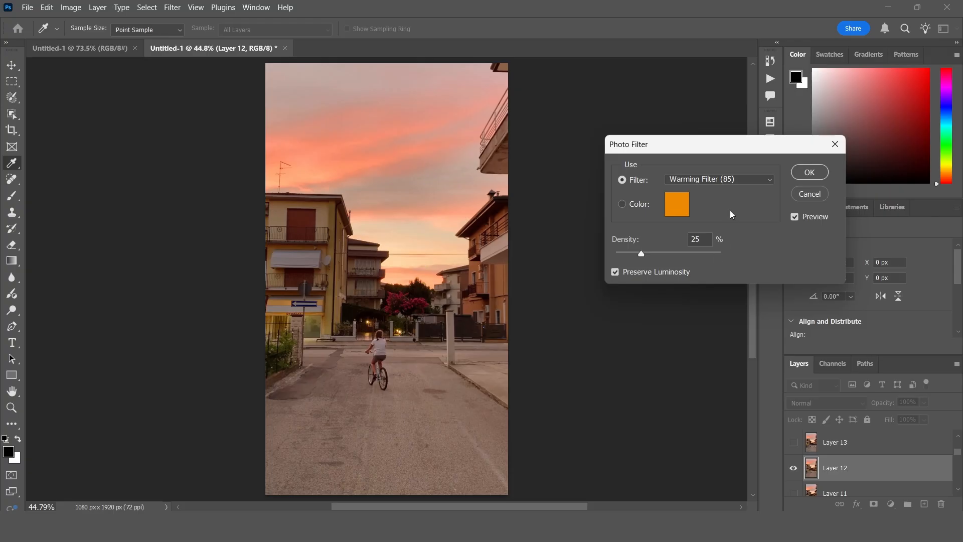
pyautogui.click(715, 182)
pyautogui.click(695, 248)
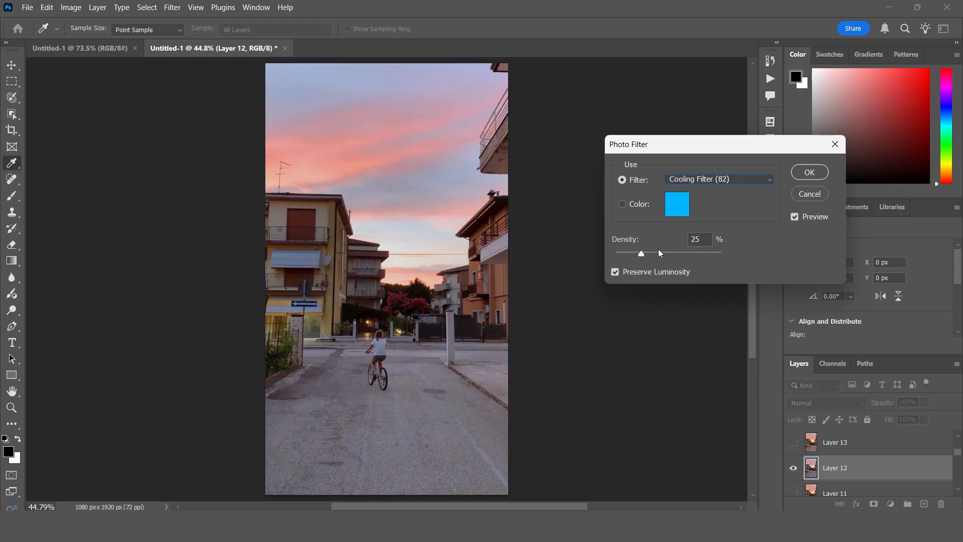
pyautogui.moveTo(642, 253); pyautogui.dragTo(663, 253)
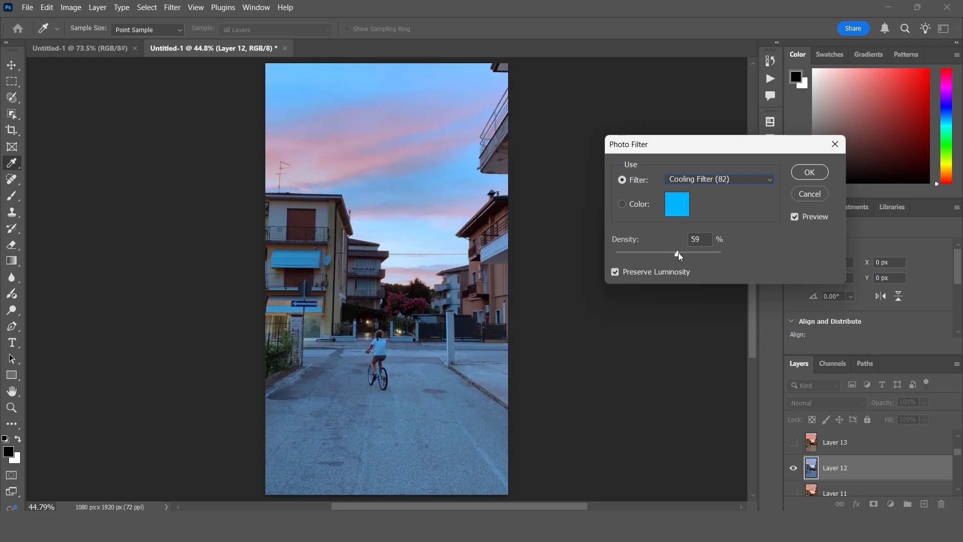
pyautogui.click(809, 172)
# Make Layer 16 visible, select it and set its opacity to 60%.
pyautogui.scroll(2, 850, 455)
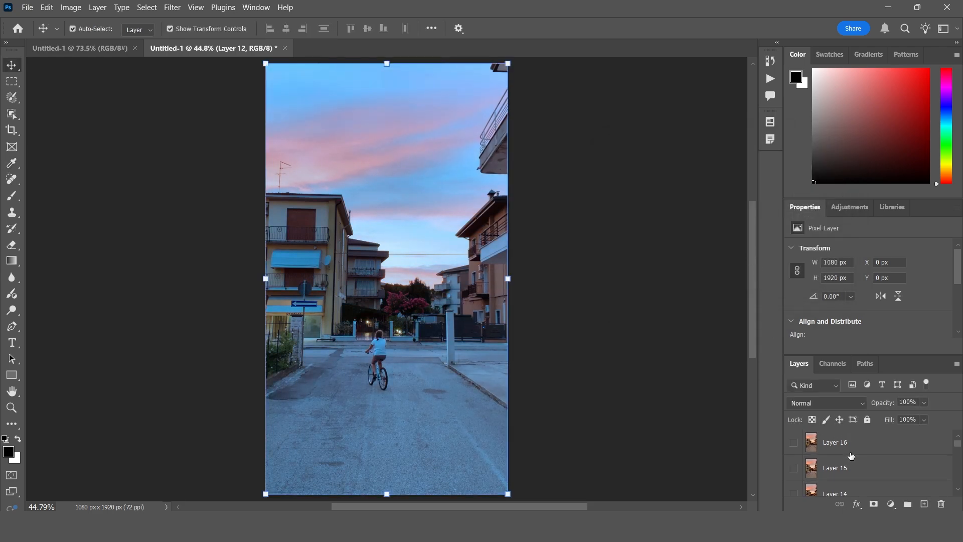
pyautogui.click(798, 444)
pyautogui.click(835, 448)
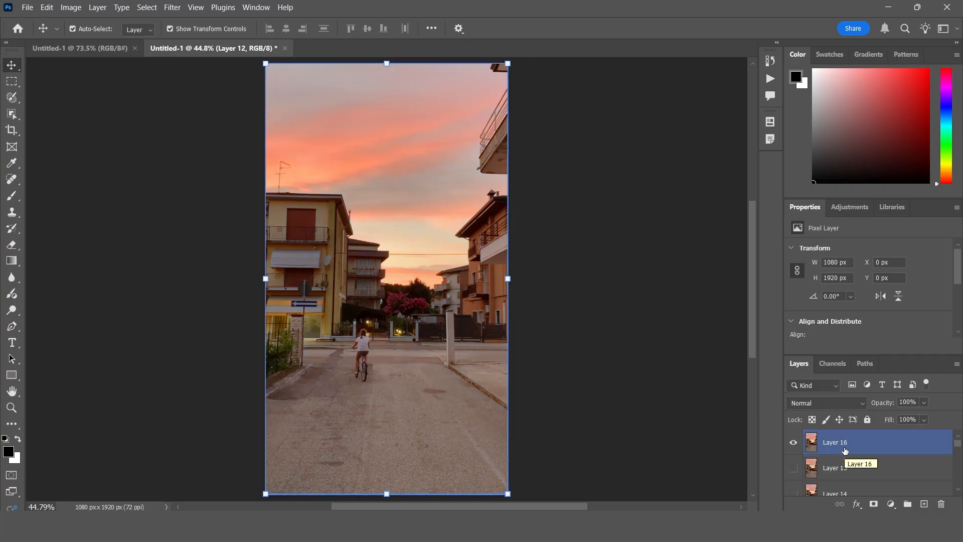
pyautogui.click(722, 357)
pyautogui.click(878, 450)
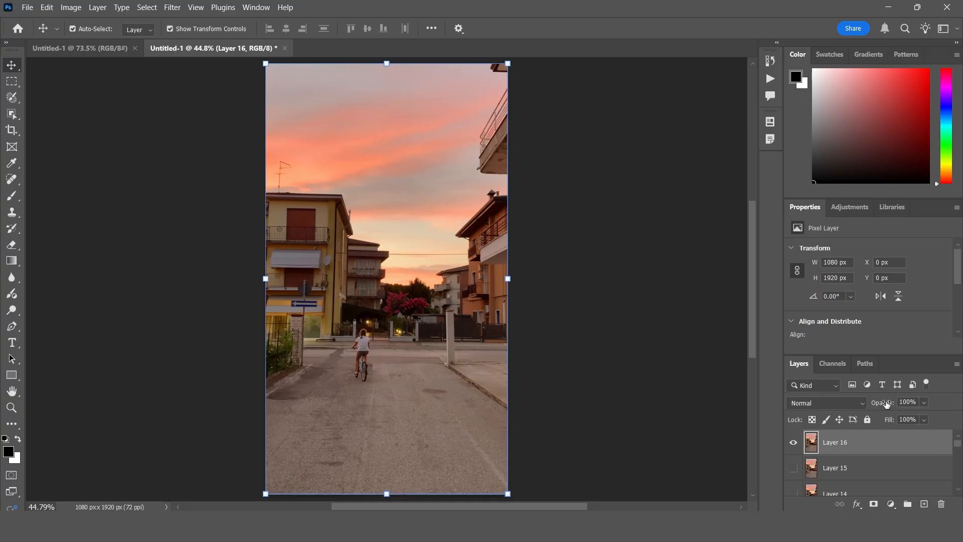
pyautogui.moveTo(886, 403); pyautogui.dragTo(875, 405)
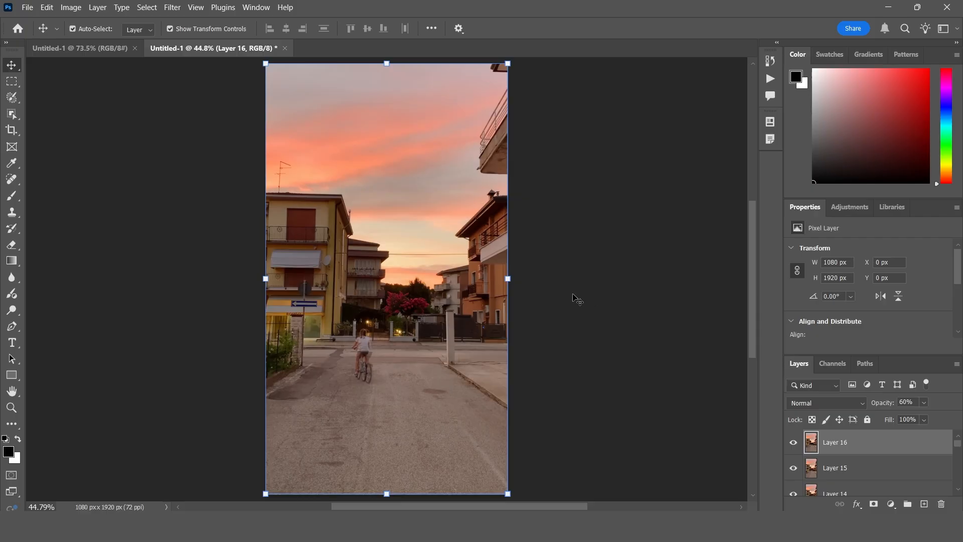
# Show the Timeline and set up the first animation frame with only Layer 1 visible and selected.
pyautogui.click(256, 8)
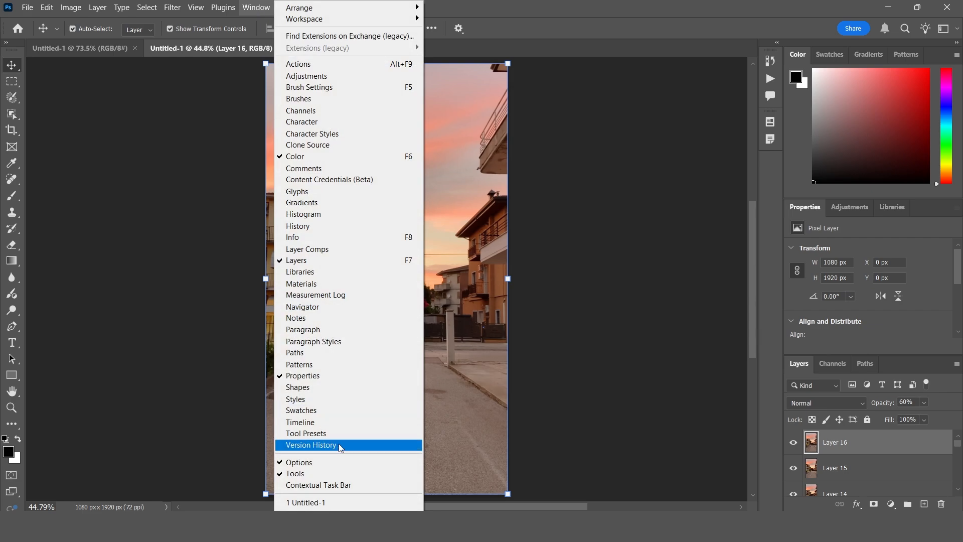
pyautogui.click(313, 422)
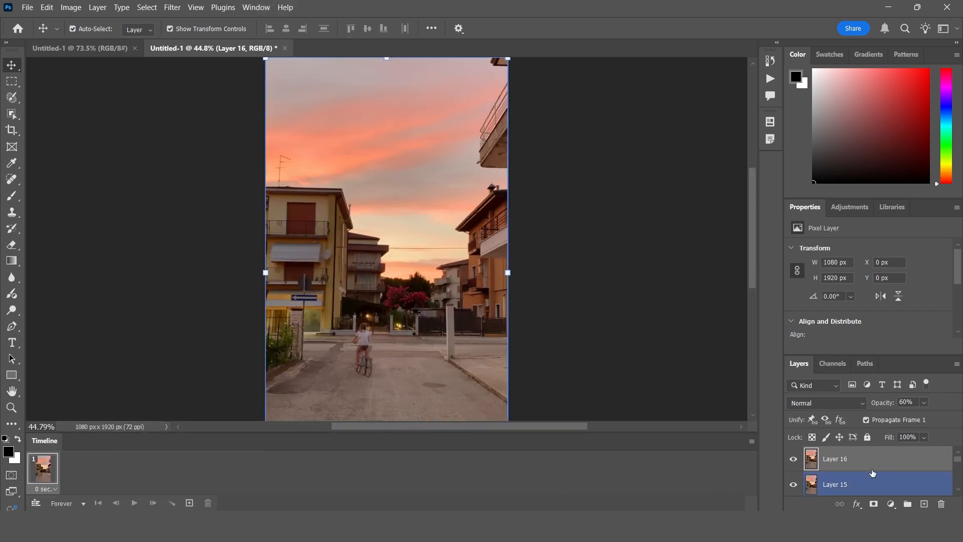
pyautogui.scroll(-12, 848, 487)
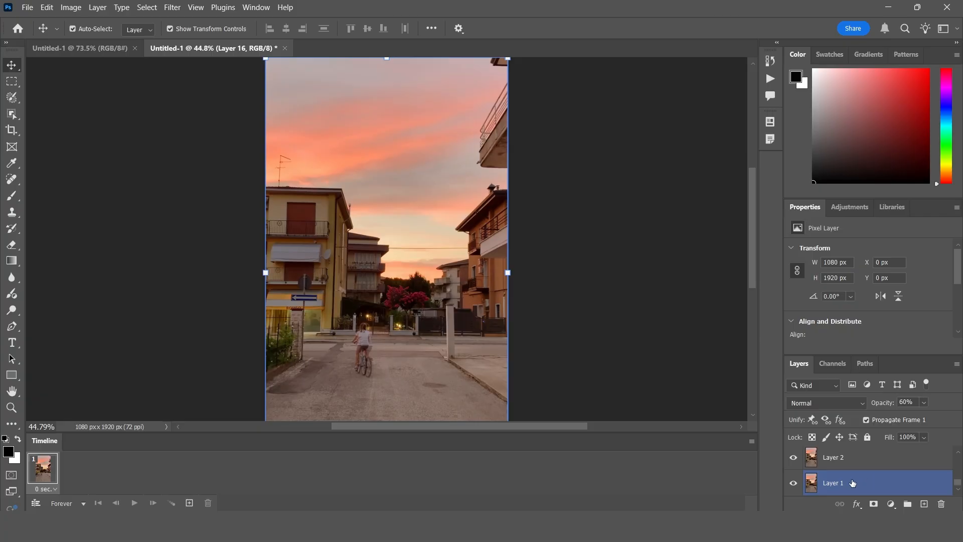
pyautogui.click(846, 465)
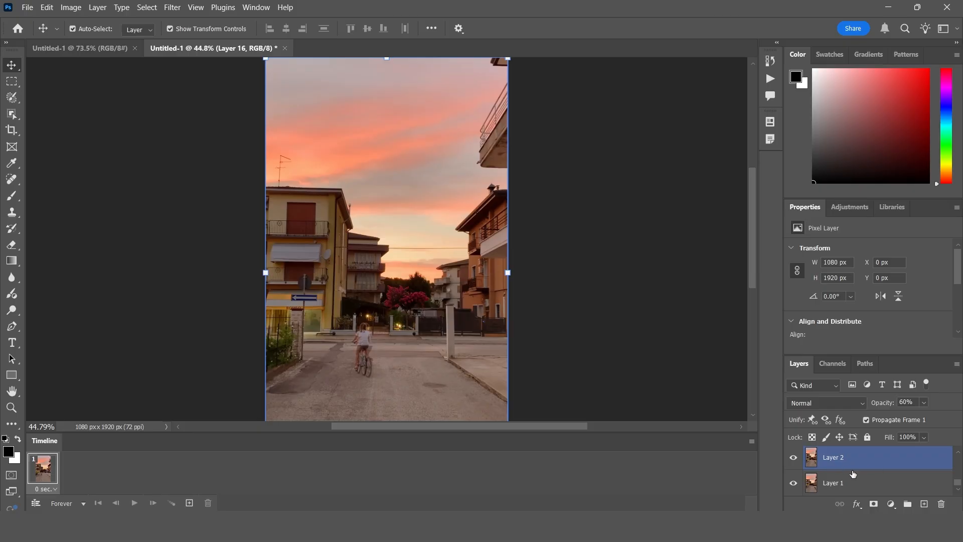
pyautogui.click(852, 467)
pyautogui.scroll(5, 857, 467)
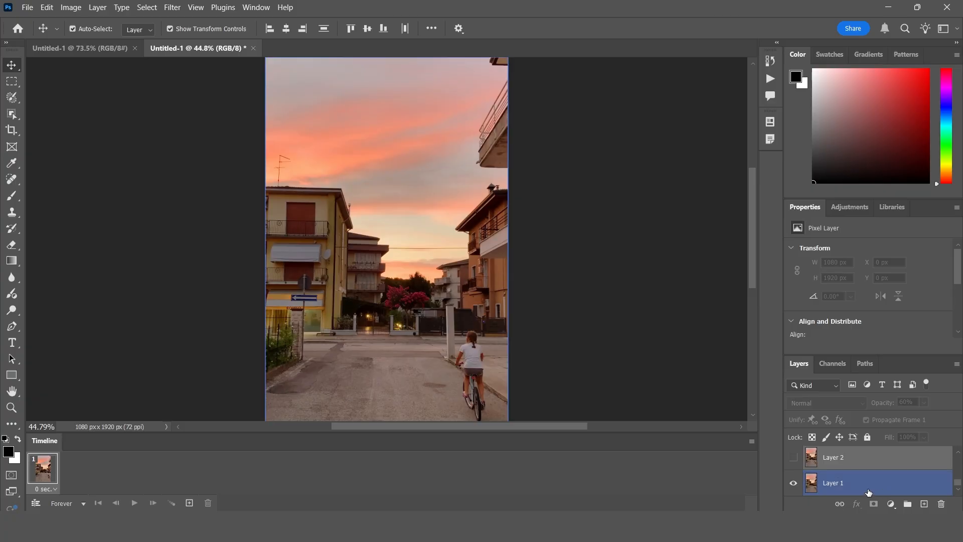
pyautogui.click(872, 489)
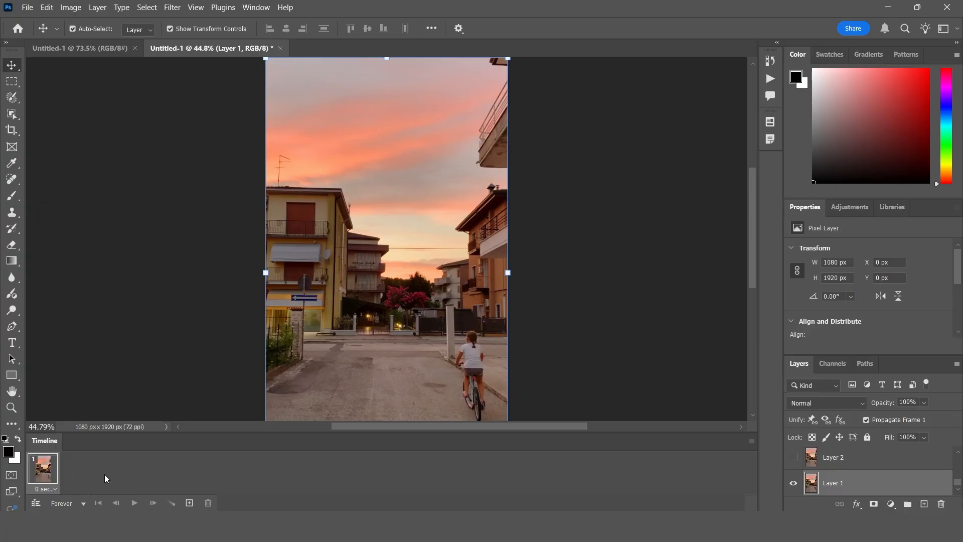
# Add a second frame to the animation and make Layer 4 visible in it.
pyautogui.click(189, 504)
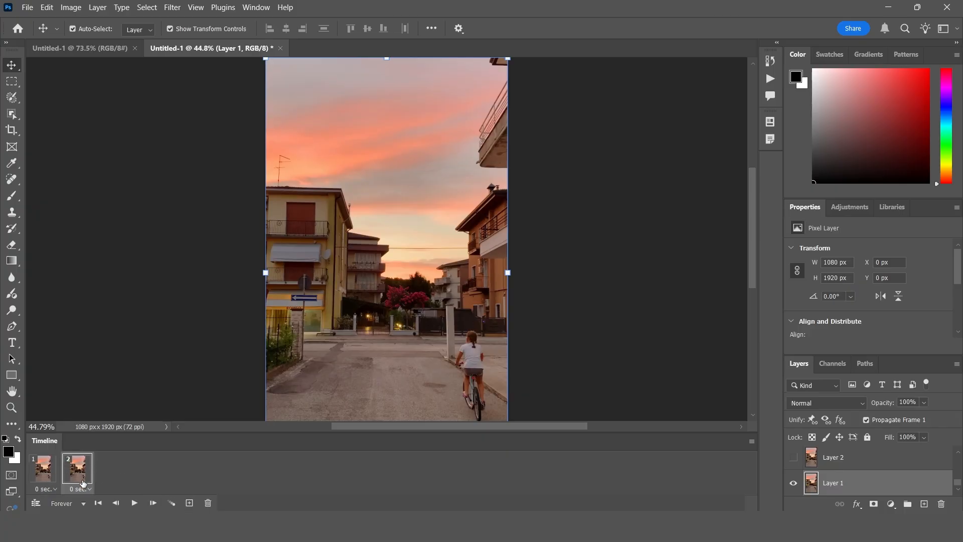
pyautogui.scroll(2, 872, 478)
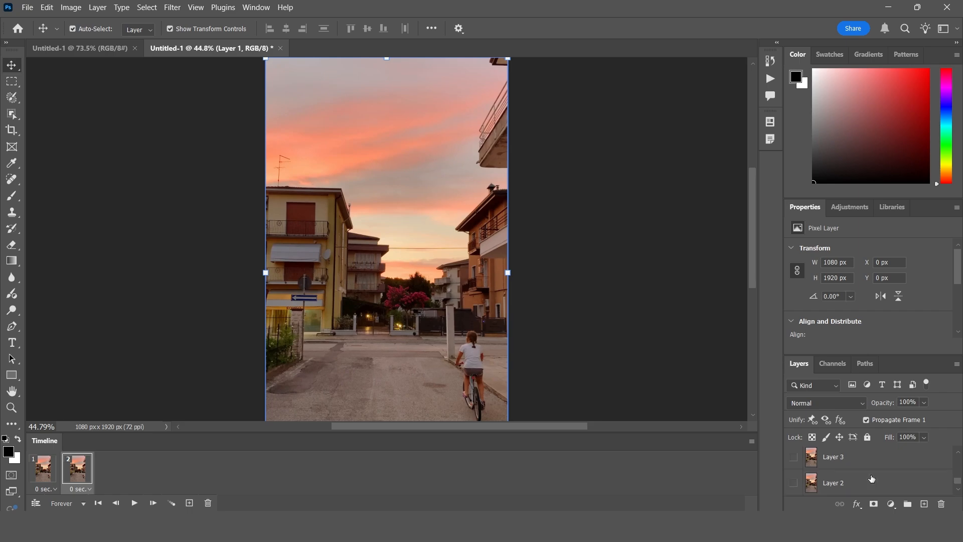
pyautogui.click(839, 463)
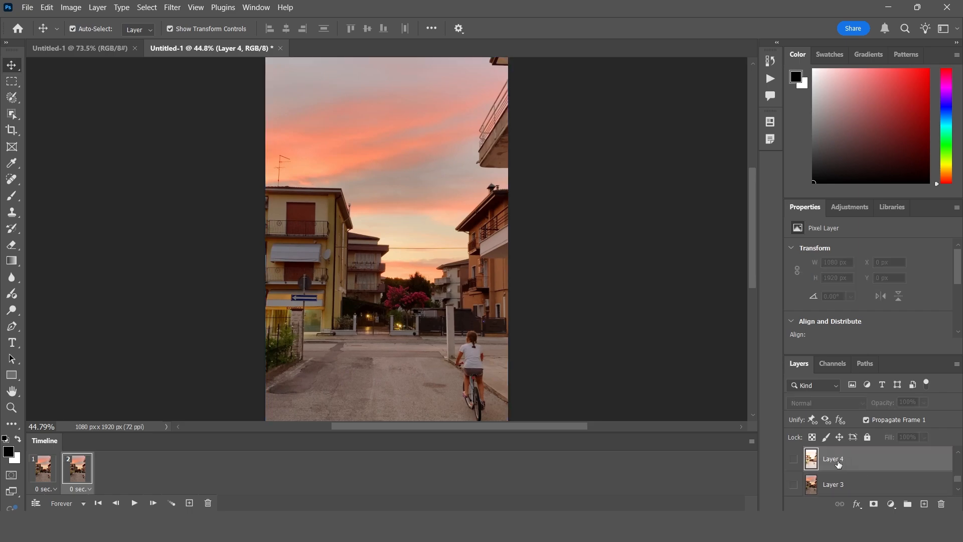
pyautogui.click(793, 459)
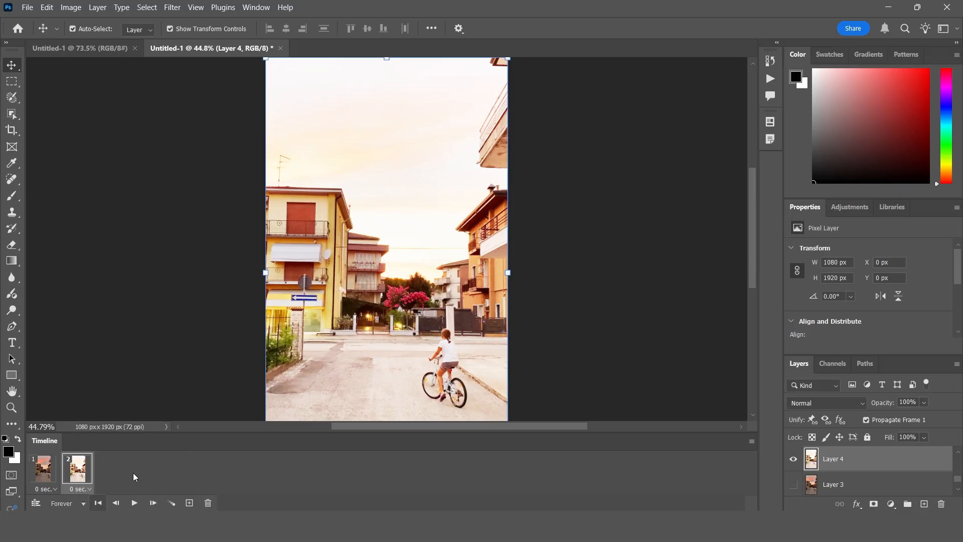
# Add a third frame to the animation and make Layer 8 visible in it.
pyautogui.click(189, 503)
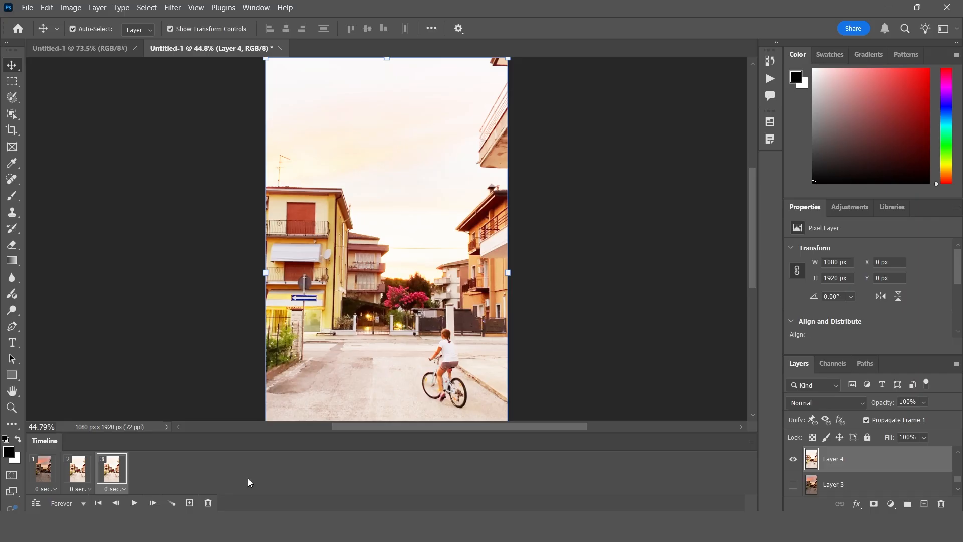
pyautogui.scroll(1, 848, 469)
pyautogui.scroll(2, 848, 469)
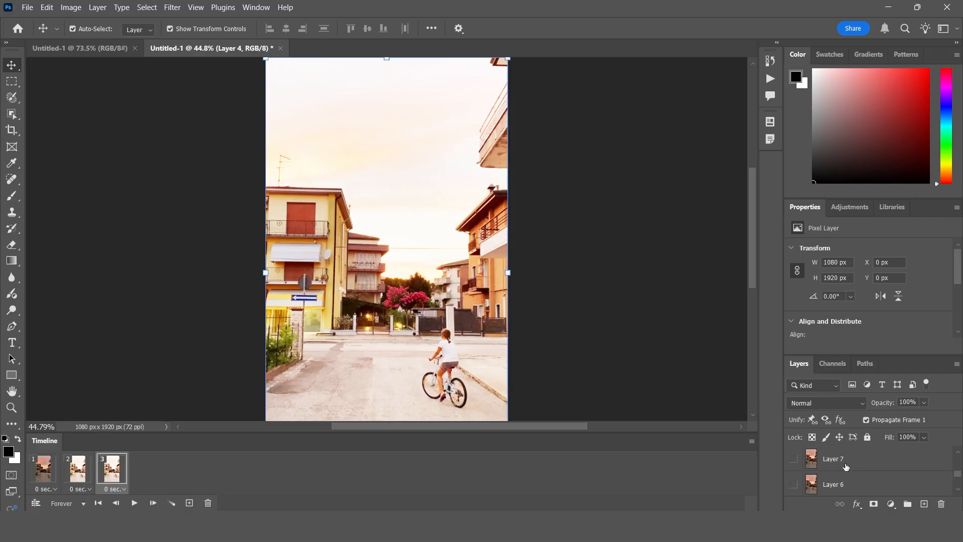
pyautogui.scroll(1, 846, 466)
pyautogui.click(842, 460)
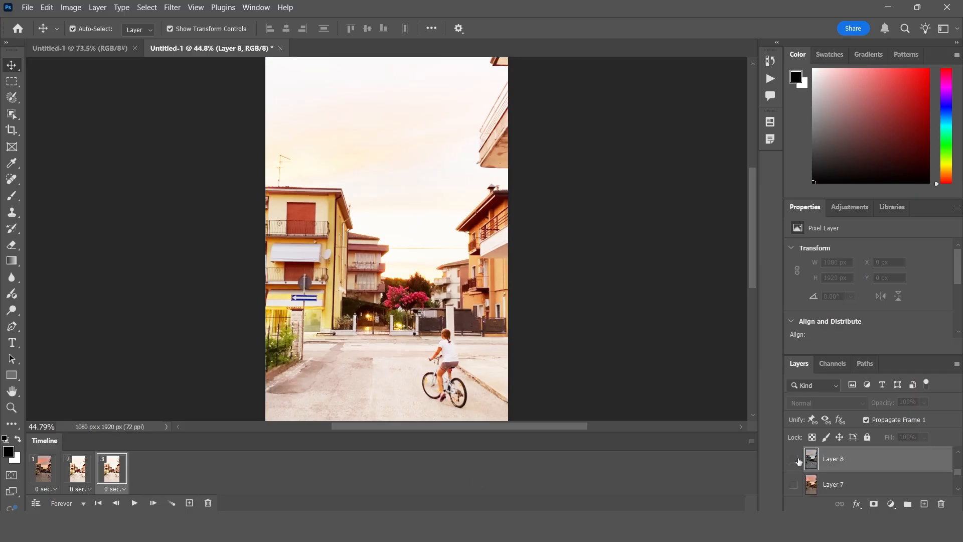
pyautogui.click(795, 459)
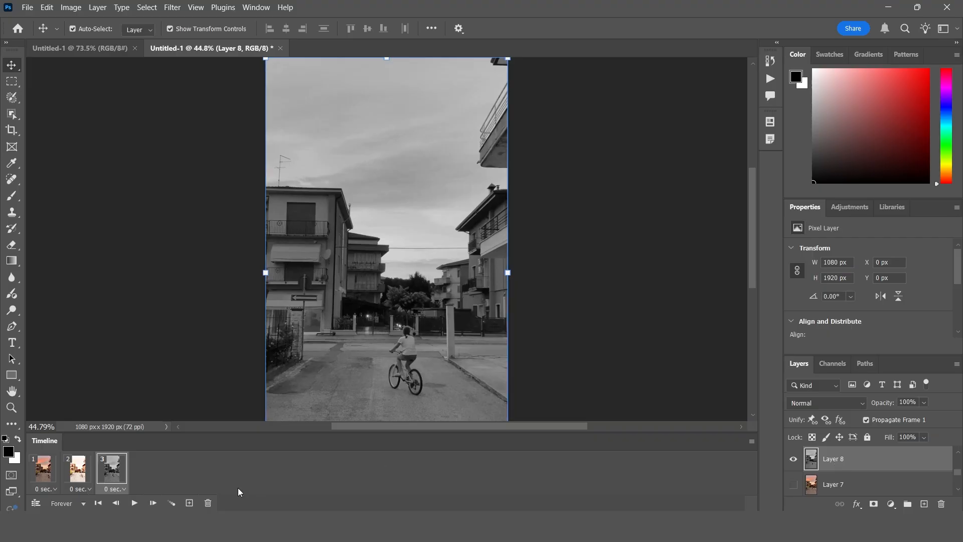
# Add a fourth frame to the animation and make Layer 12 visible in it.
pyautogui.click(190, 502)
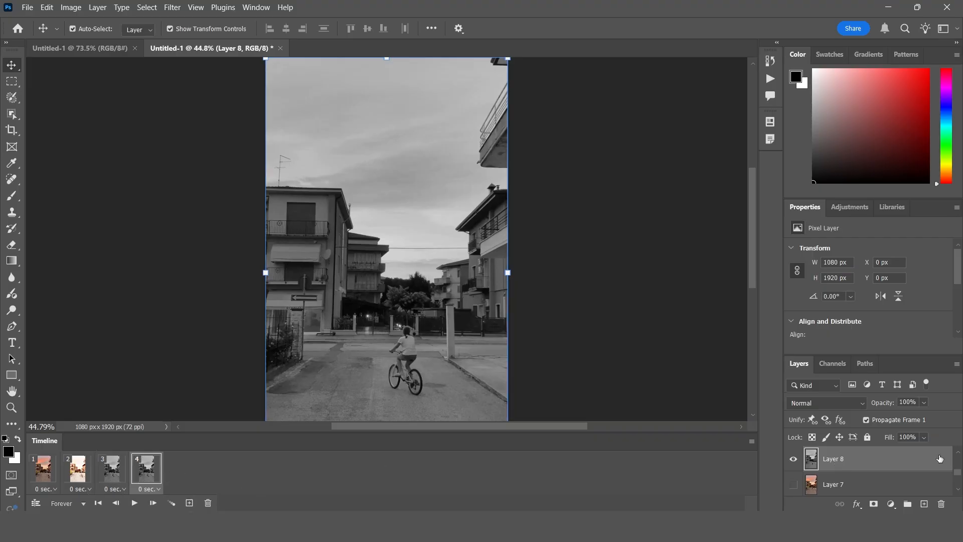
pyautogui.scroll(3, 853, 466)
pyautogui.scroll(1, 852, 467)
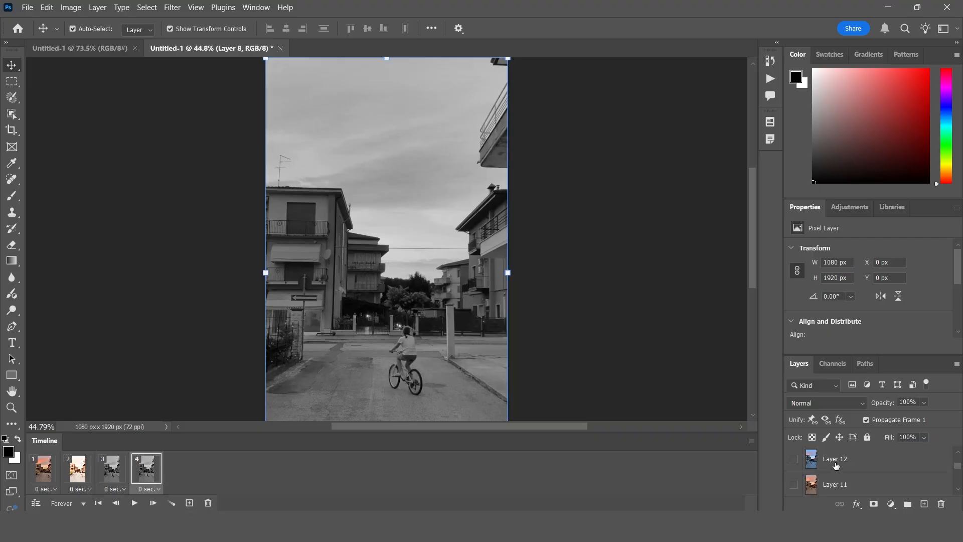
pyautogui.click(840, 468)
pyautogui.click(793, 459)
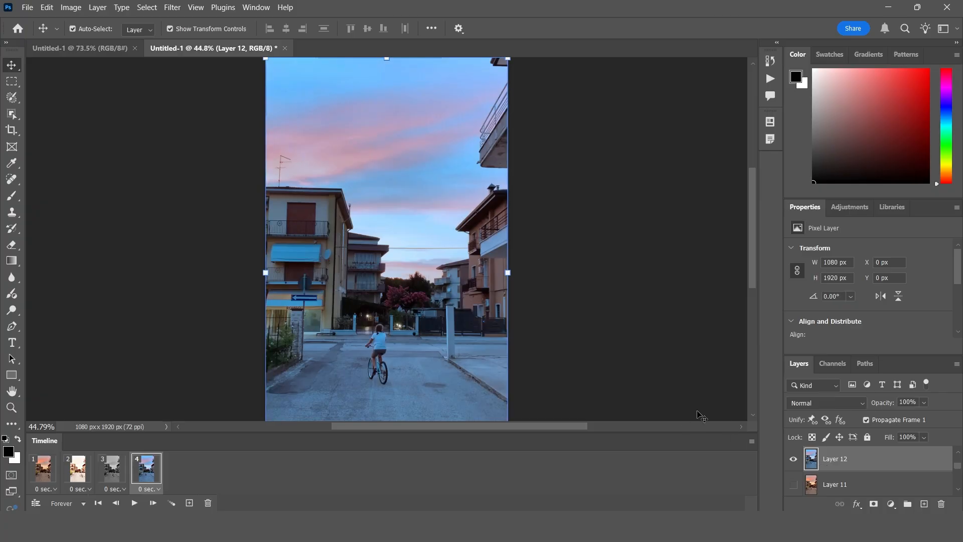
# Add a fifth frame to the animation and make Layer 16 visible in it.
pyautogui.click(190, 503)
pyautogui.scroll(2, 848, 474)
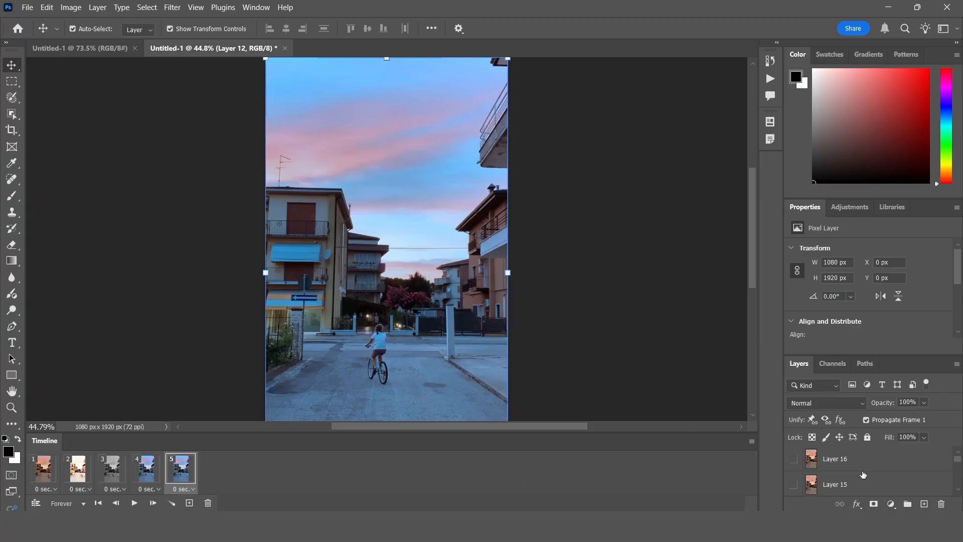
pyautogui.click(851, 467)
pyautogui.click(793, 460)
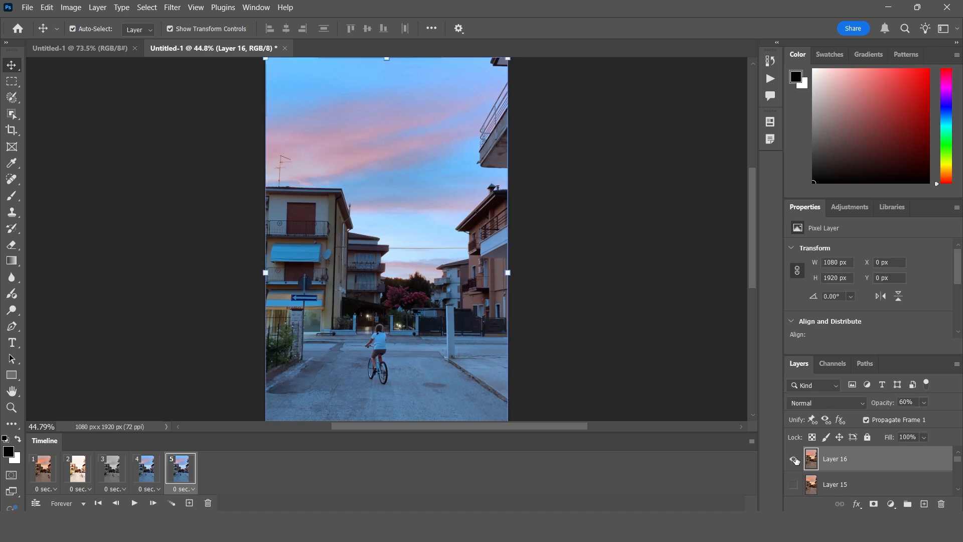
# Go through the five animation frames one by one to check each frame's image.
pyautogui.click(55, 473)
pyautogui.click(77, 474)
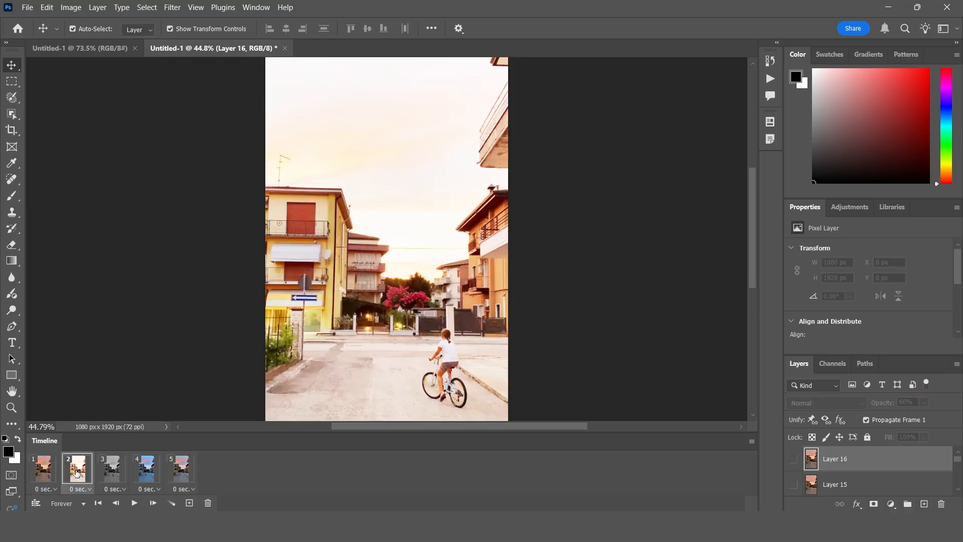
pyautogui.click(107, 475)
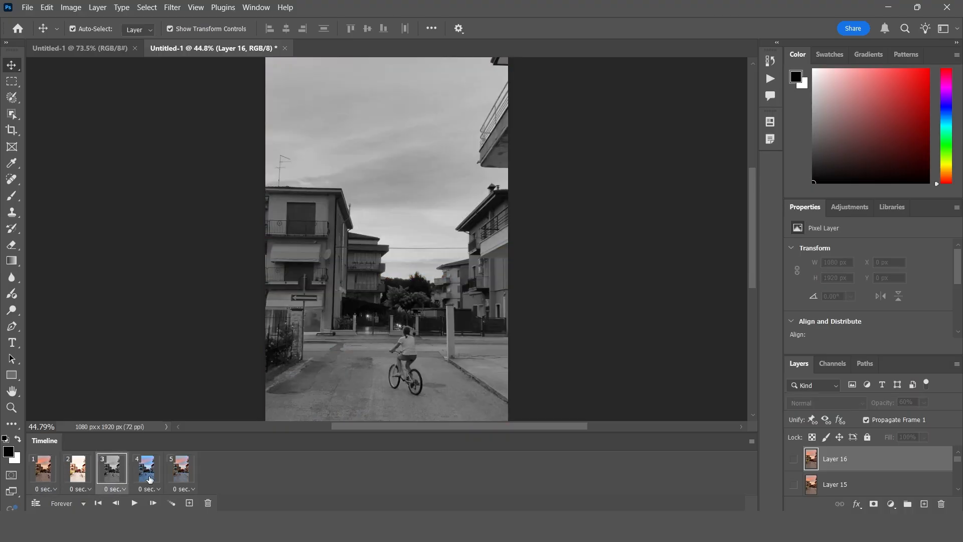
pyautogui.click(146, 479)
pyautogui.click(189, 479)
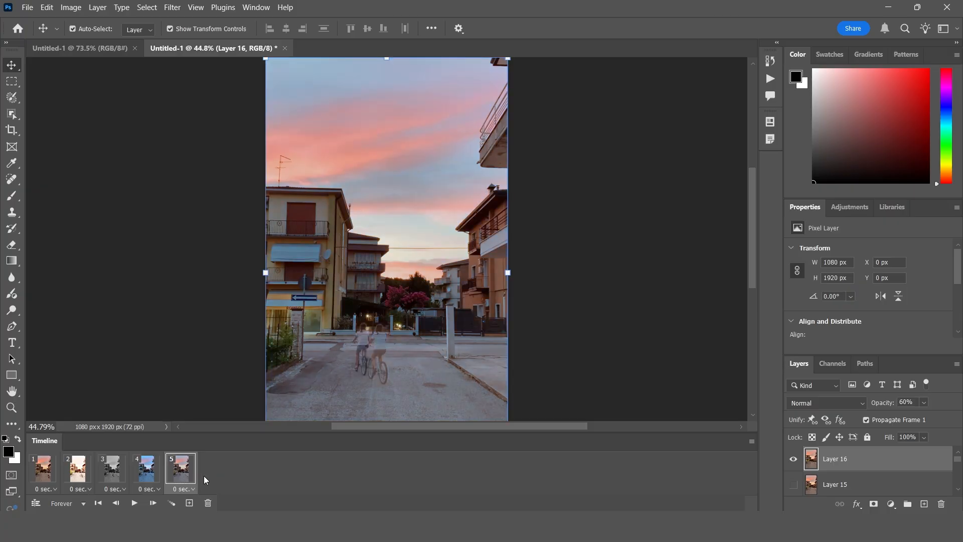
# Select all five animation frames and set their frame delay to No delay.
pyautogui.click(48, 478)
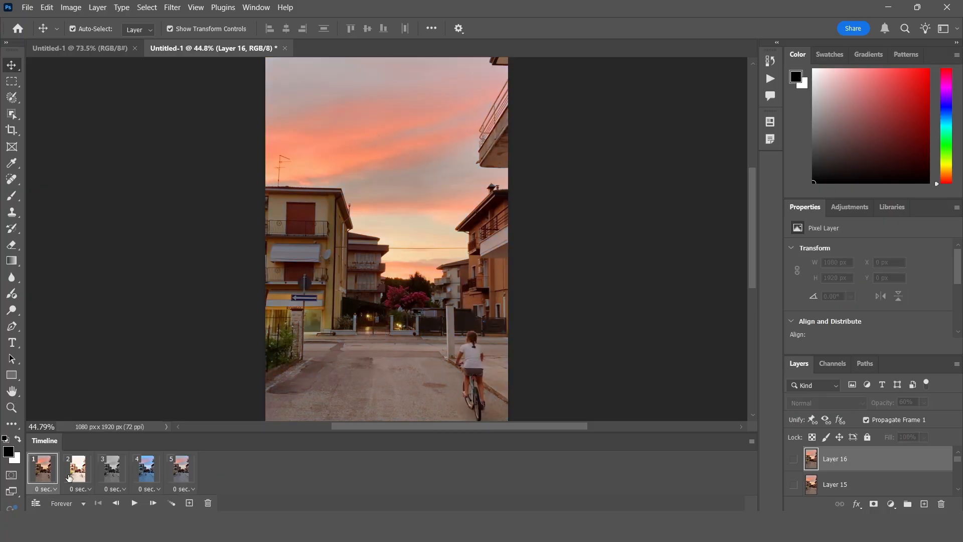
pyautogui.keyDown('shift'); pyautogui.click(189, 475); pyautogui.keyUp('shift')
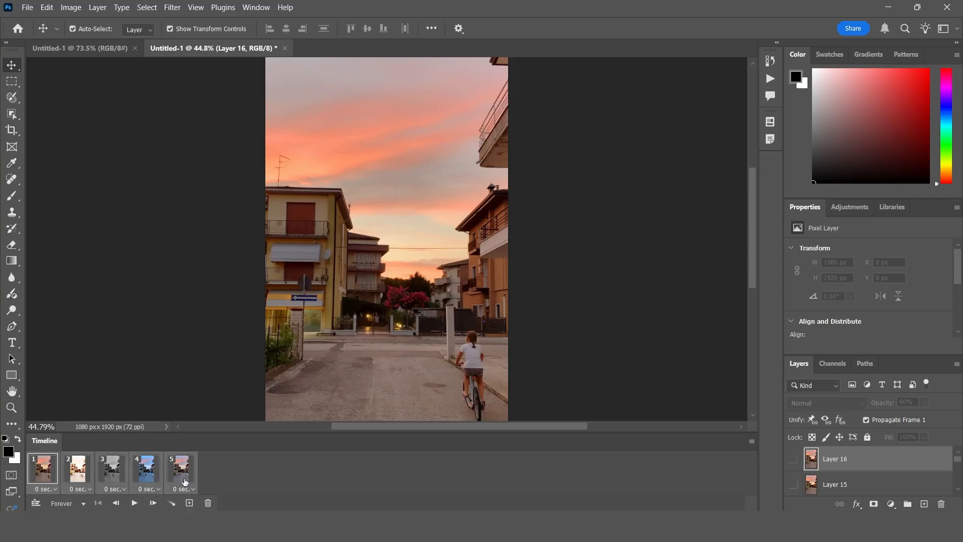
pyautogui.click(54, 488)
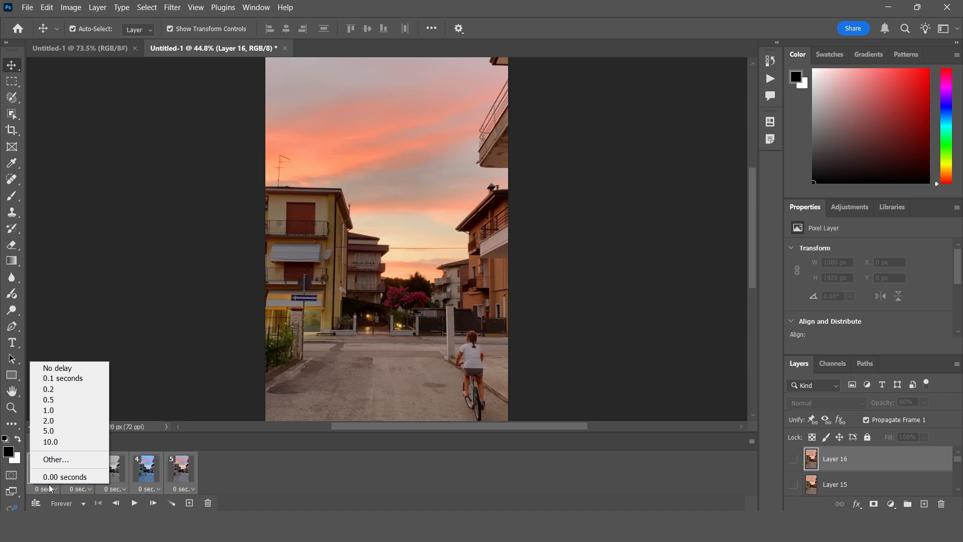
pyautogui.click(73, 368)
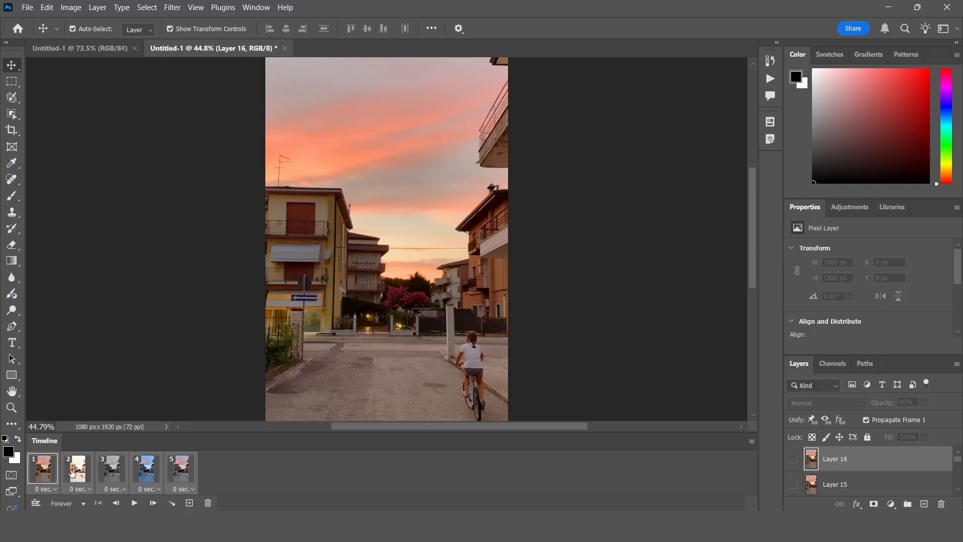
pyautogui.click(49, 489)
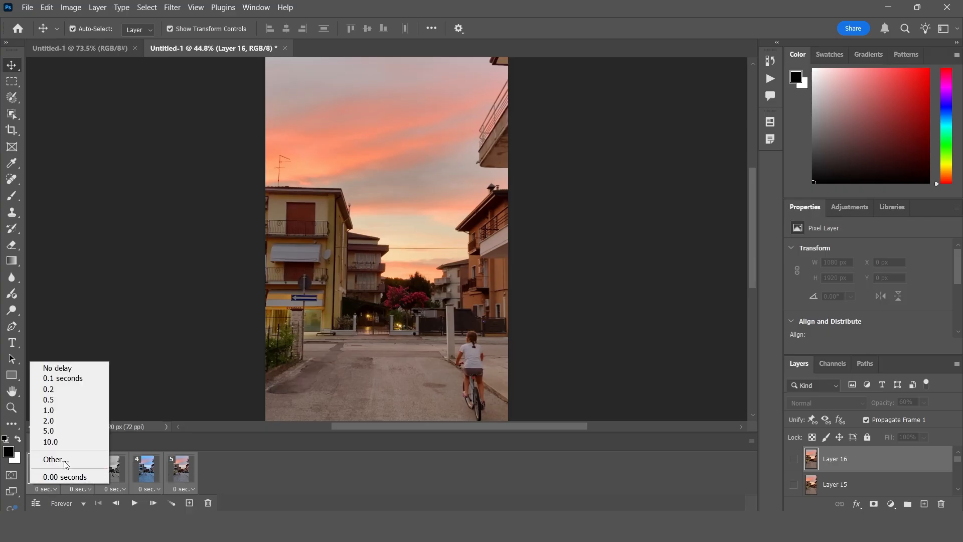
pyautogui.click(58, 368)
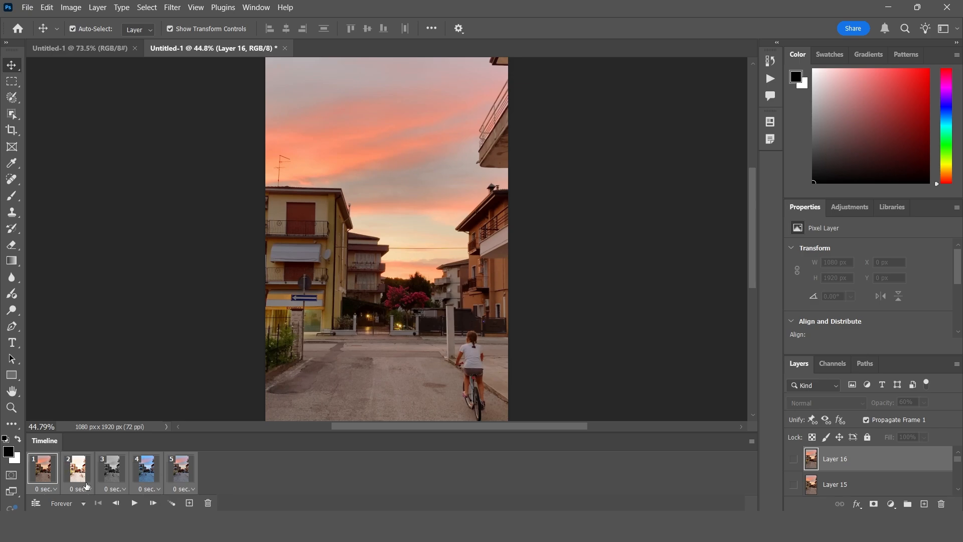
# Play the animation from the first frame, stop playback, and check the looping options.
pyautogui.click(112, 480)
pyautogui.click(55, 470)
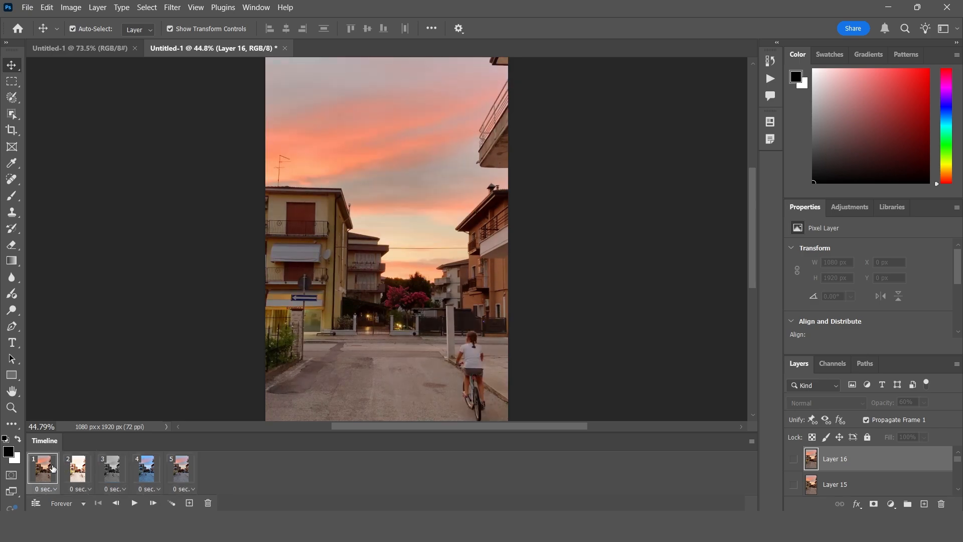
pyautogui.click(134, 502)
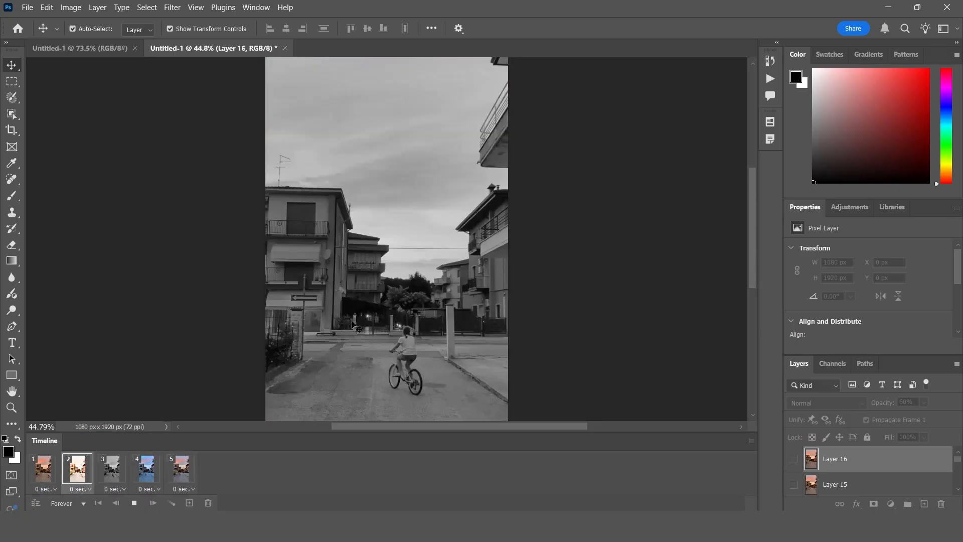
pyautogui.click(133, 503)
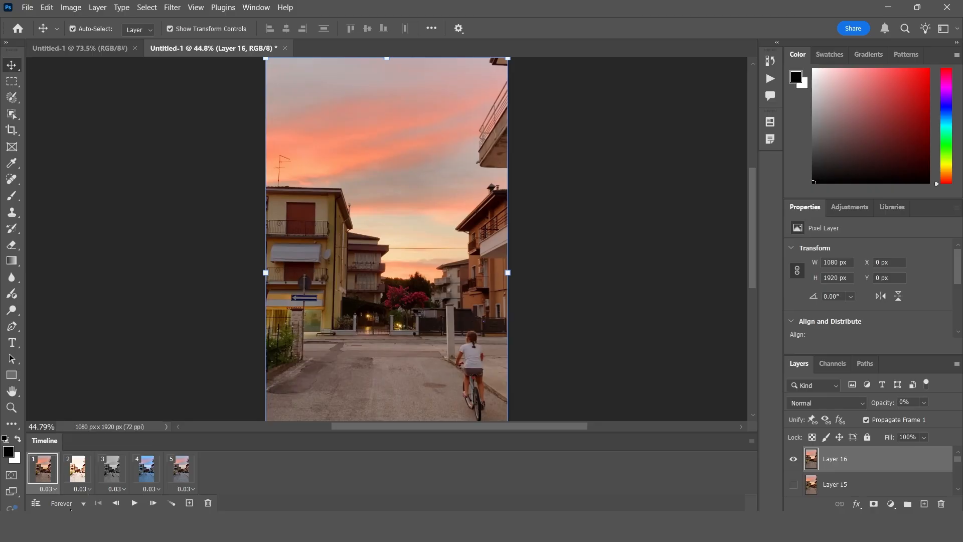
pyautogui.click(82, 503)
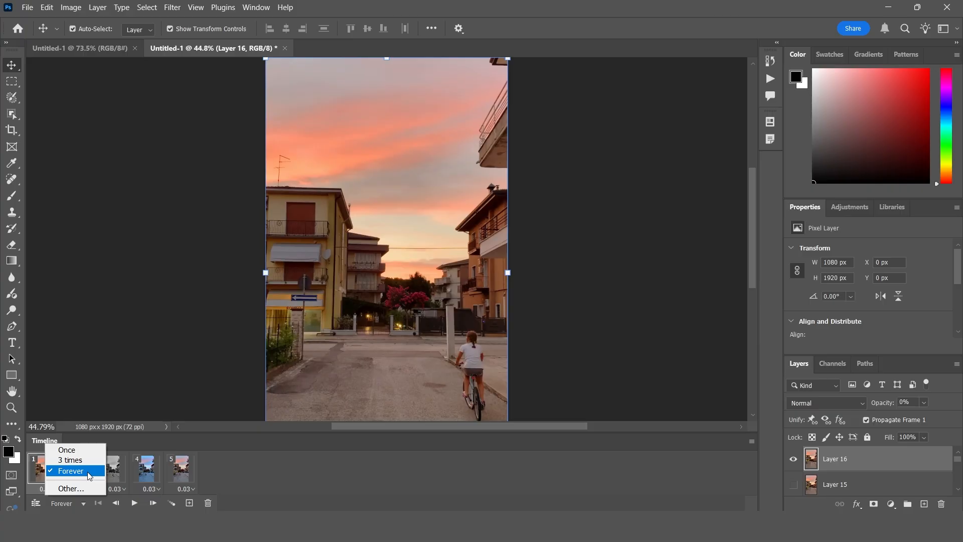
pyautogui.click(255, 478)
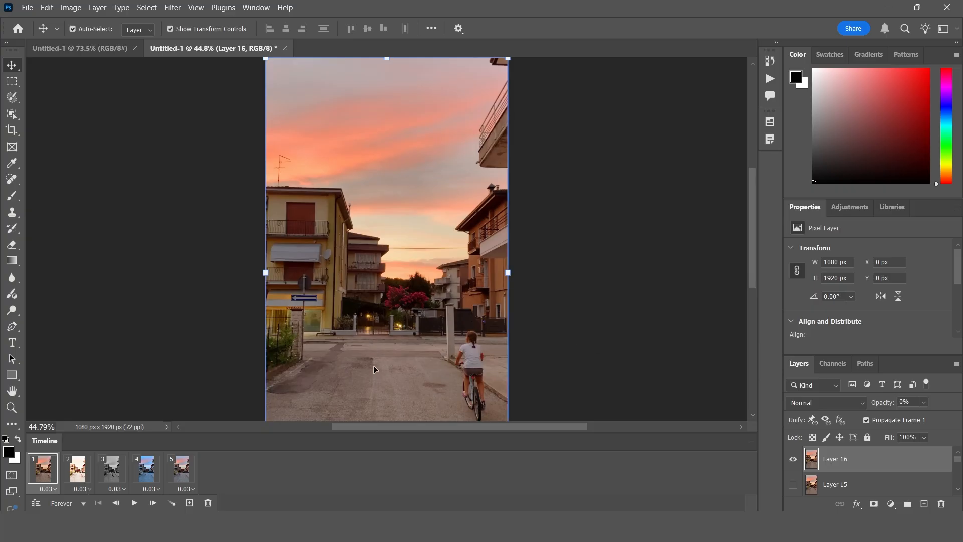
# Open the animation in Save for Web (Legacy) and preview the original image with Fit in View zoom.
pyautogui.click(30, 8)
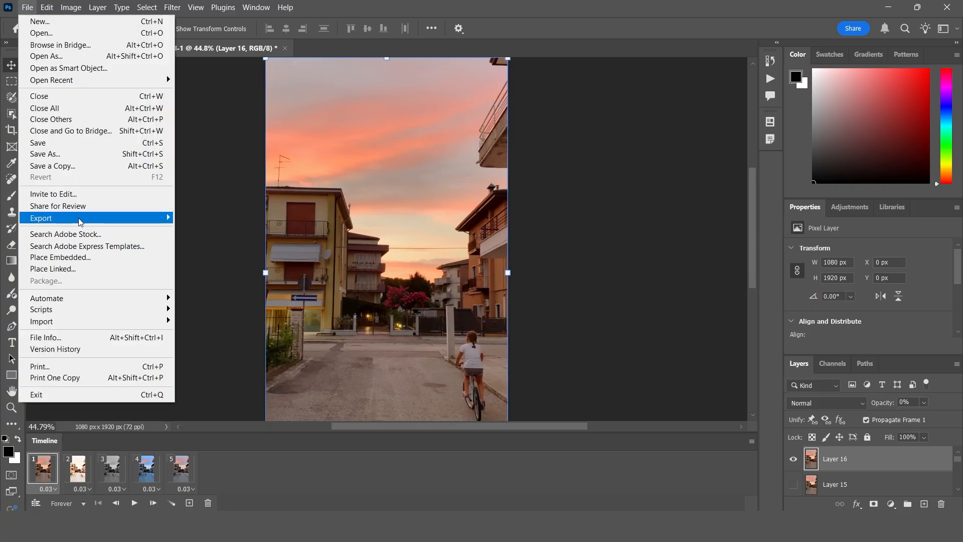
pyautogui.moveTo(78, 217)
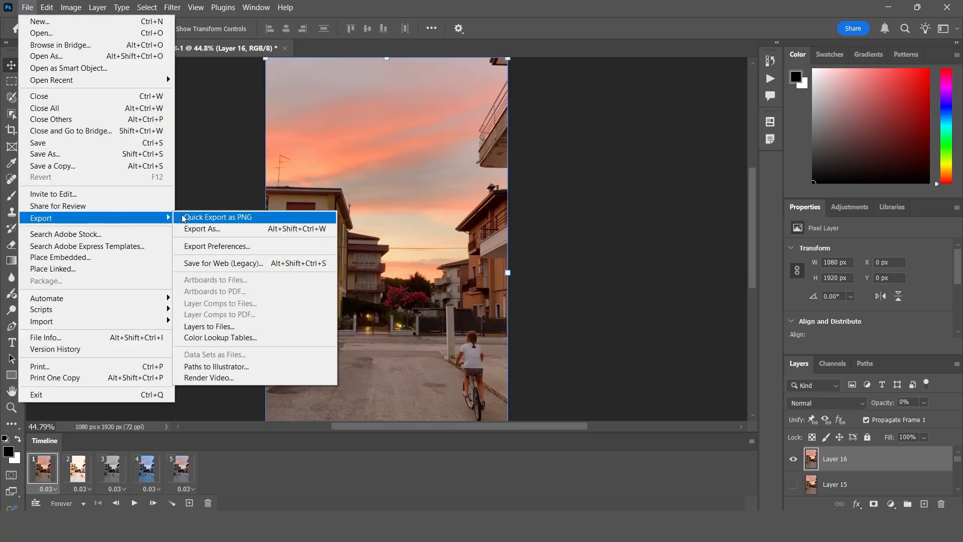
pyautogui.click(246, 265)
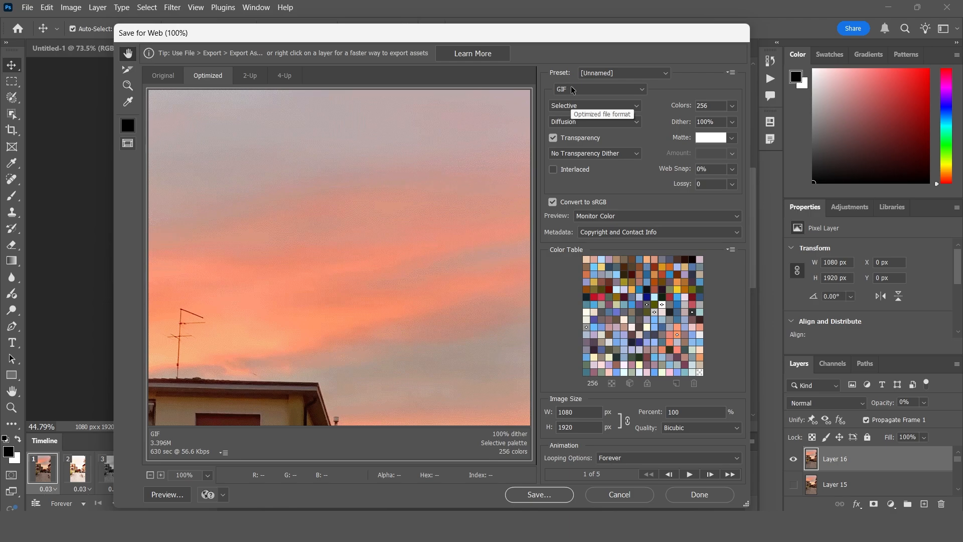
pyautogui.click(284, 75)
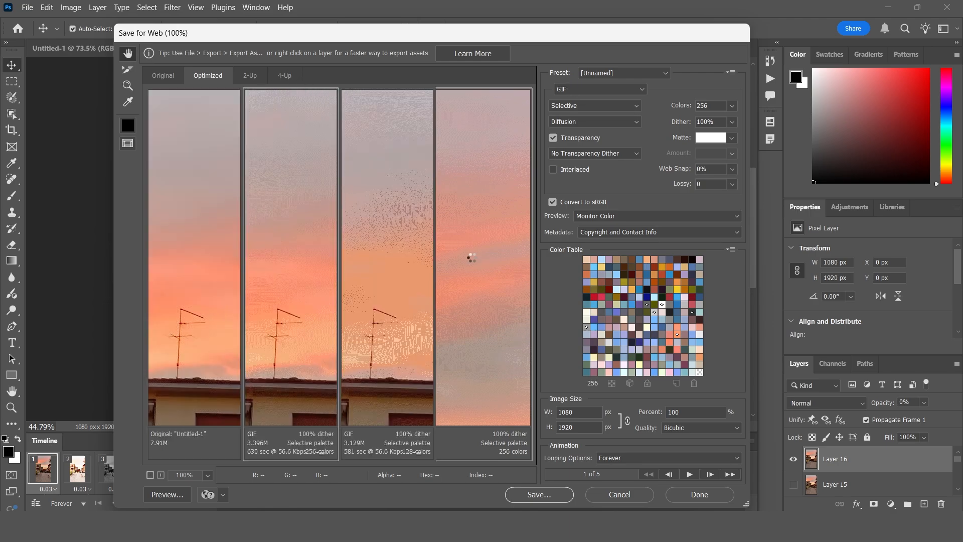
pyautogui.click(172, 78)
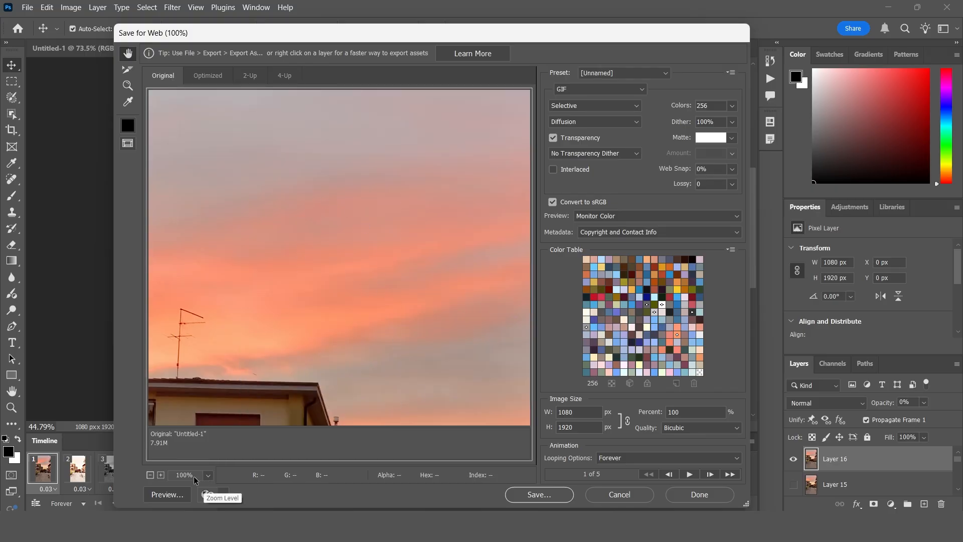
pyautogui.click(207, 476)
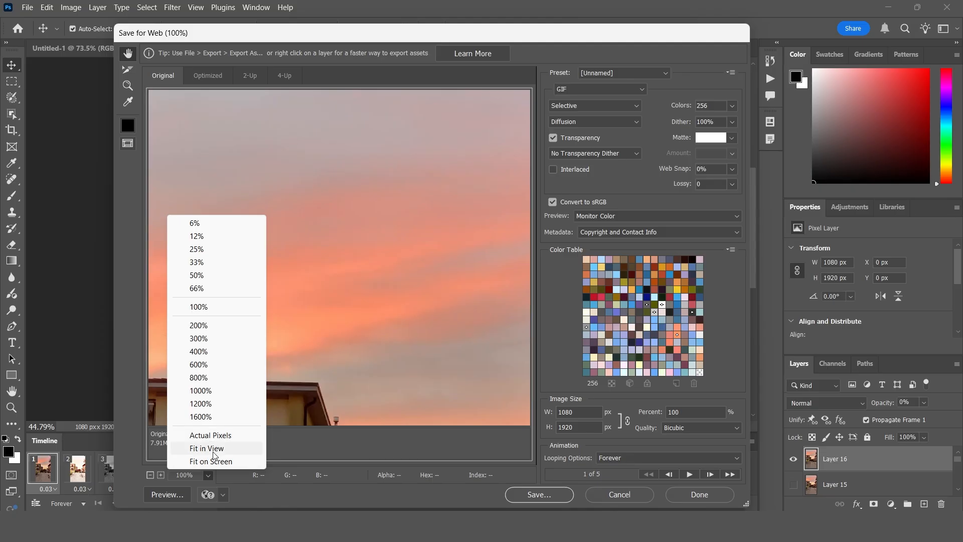
pyautogui.click(217, 454)
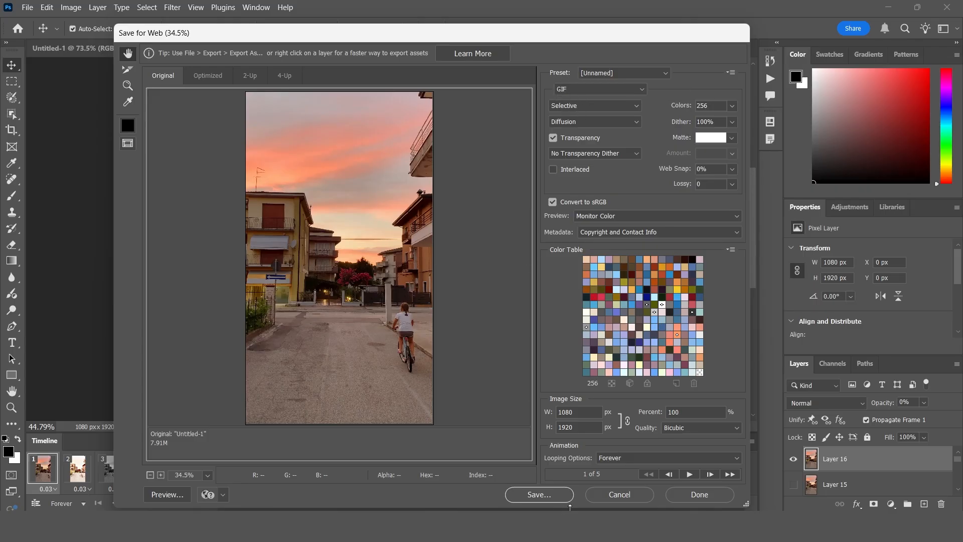
# Save the animated GIF to the Desktop under the file name abc, keeping the Images Only format.
pyautogui.click(539, 495)
pyautogui.click(376, 170)
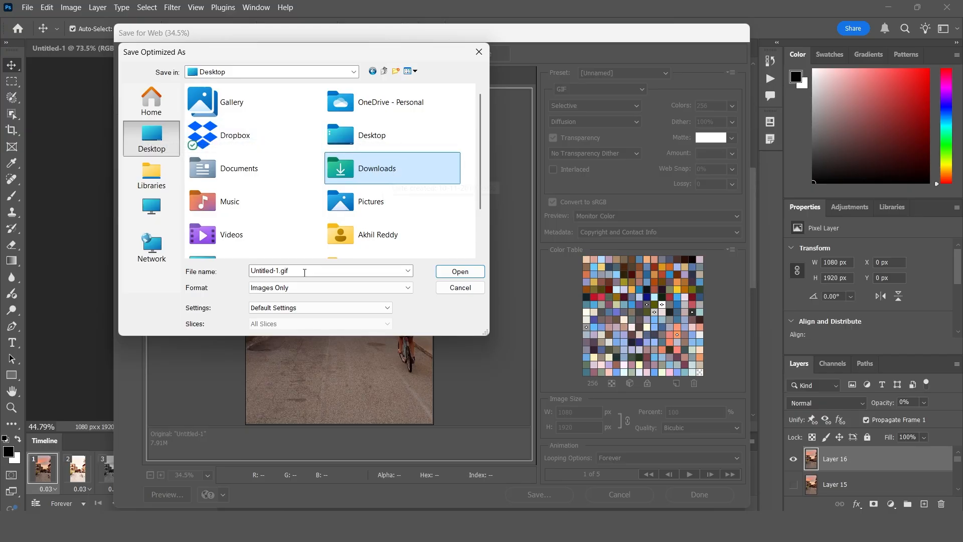
pyautogui.click(289, 271)
pyautogui.moveTo(289, 271); pyautogui.dragTo(250, 282)
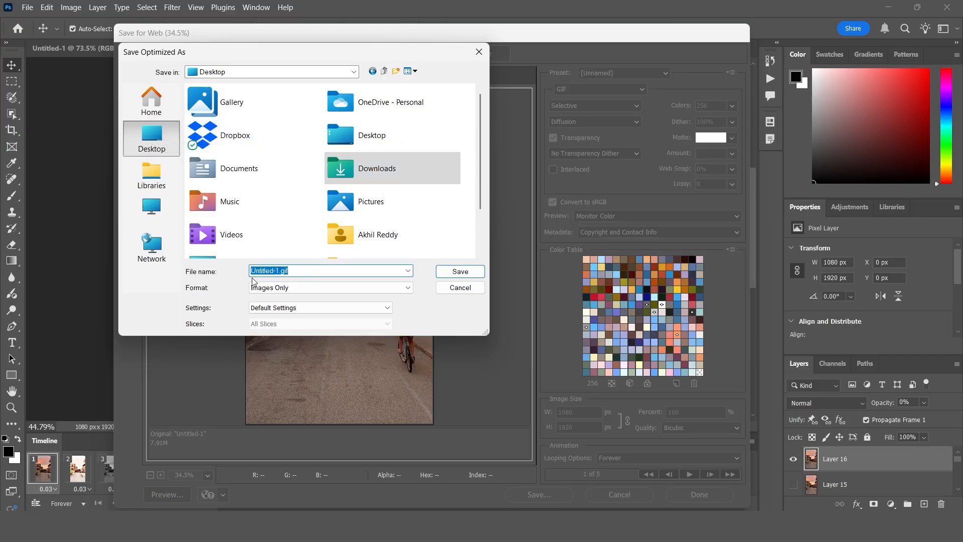
pyautogui.write('abc')
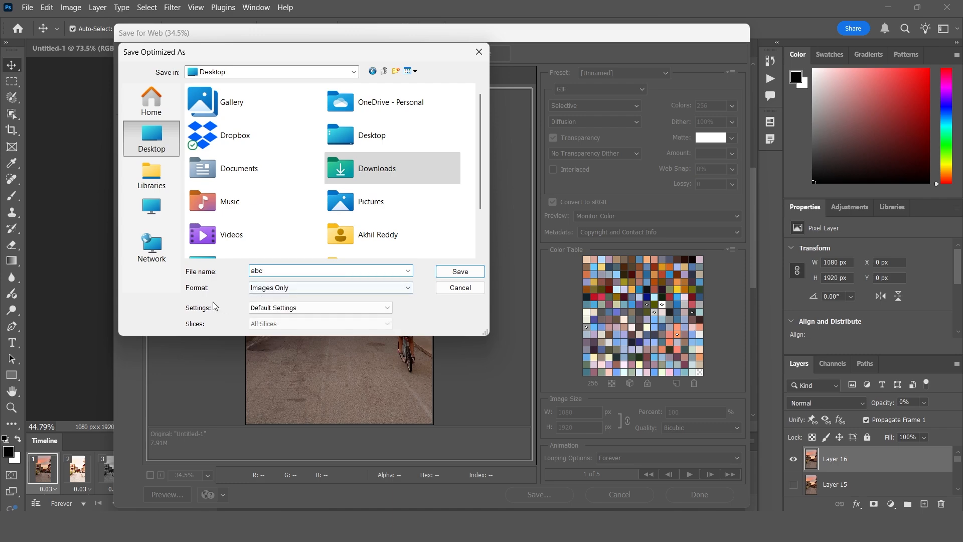
pyautogui.click(278, 290)
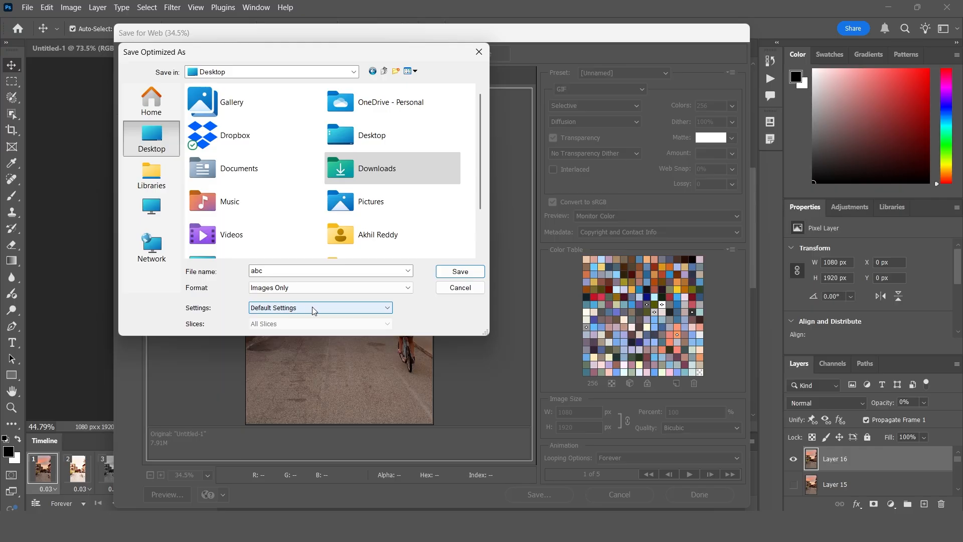
pyautogui.click(461, 271)
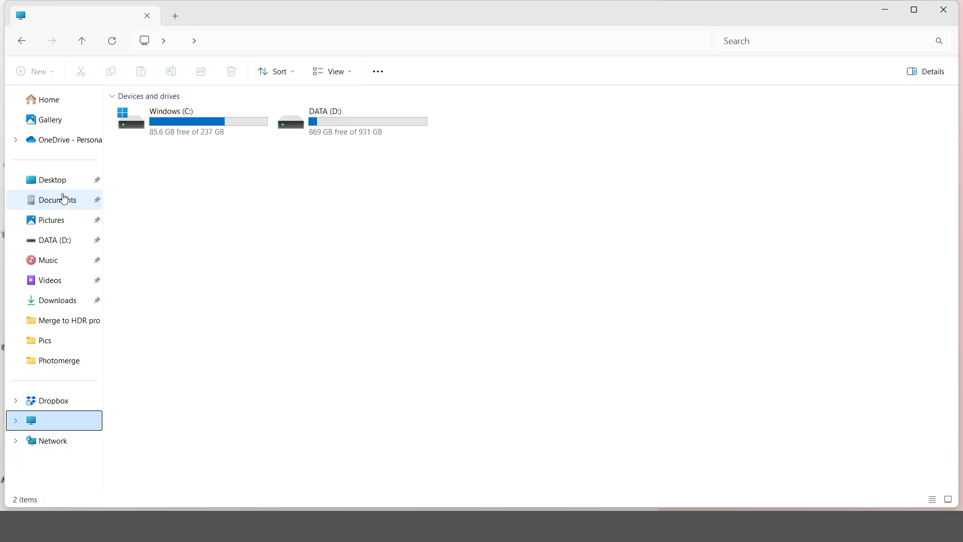
# Switch to File Explorer, open abc.gif from the Desktop folder, and maximize the viewer to watch the animation.
pyautogui.click(887, 7)
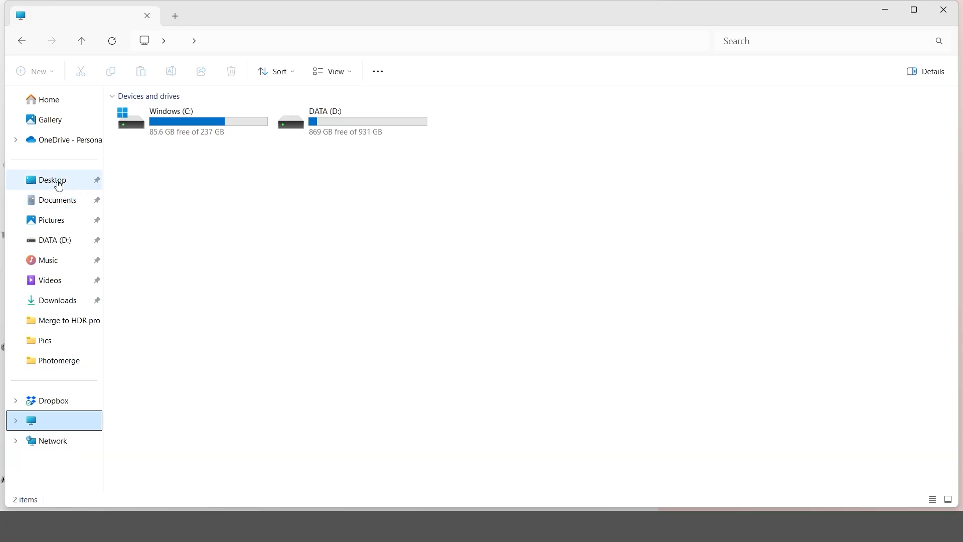
pyautogui.click(65, 186)
pyautogui.click(156, 135)
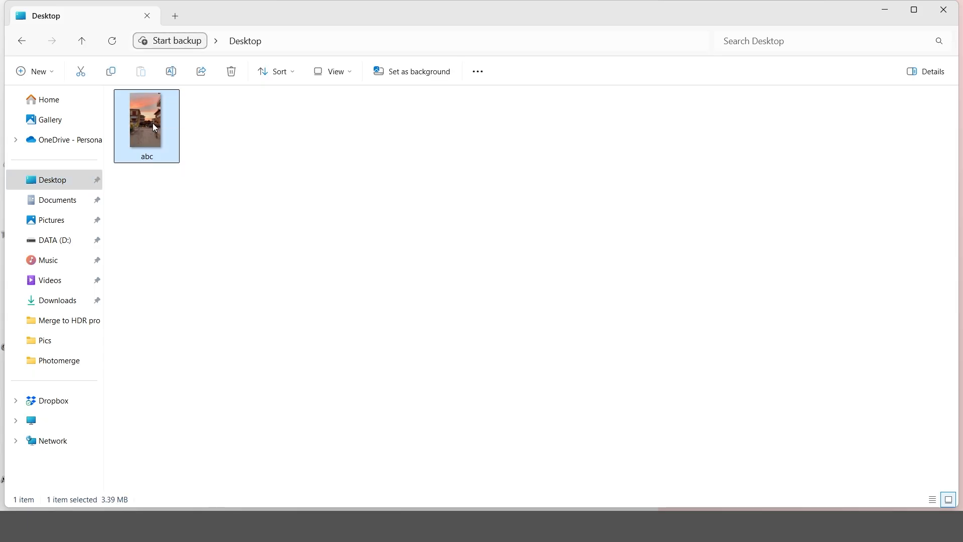
pyautogui.doubleClick(153, 123)
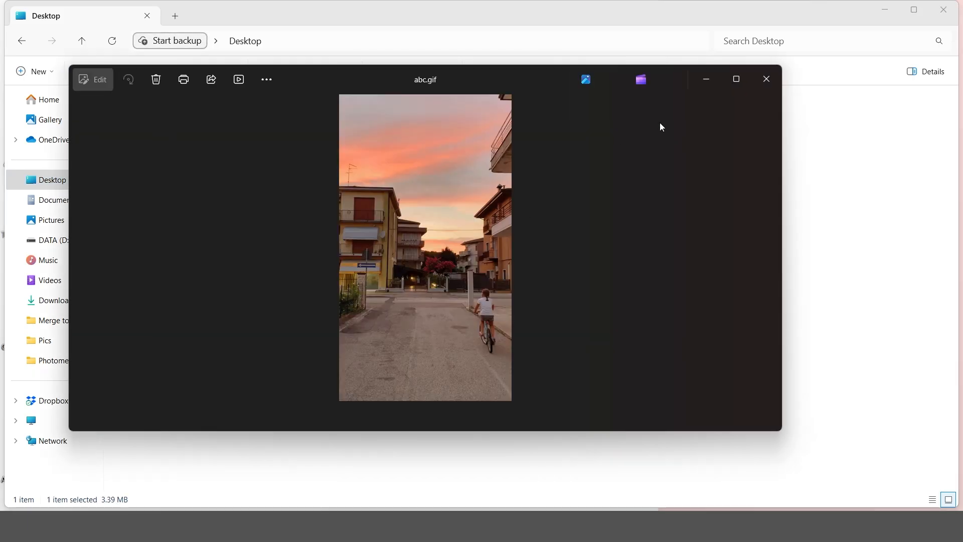
pyautogui.click(736, 78)
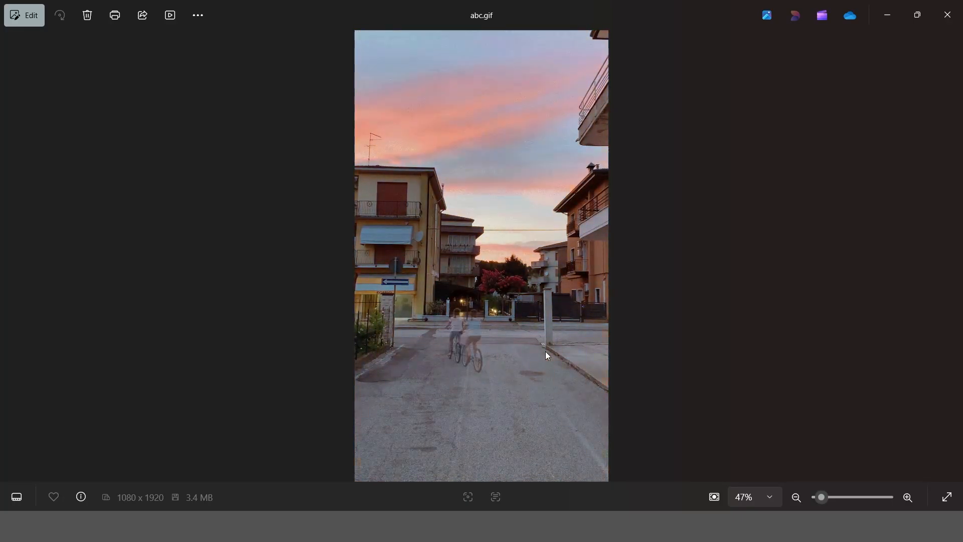
# Return to Photoshop and close the Timeline panel.
pyautogui.hotkey('alt', 'Tab')
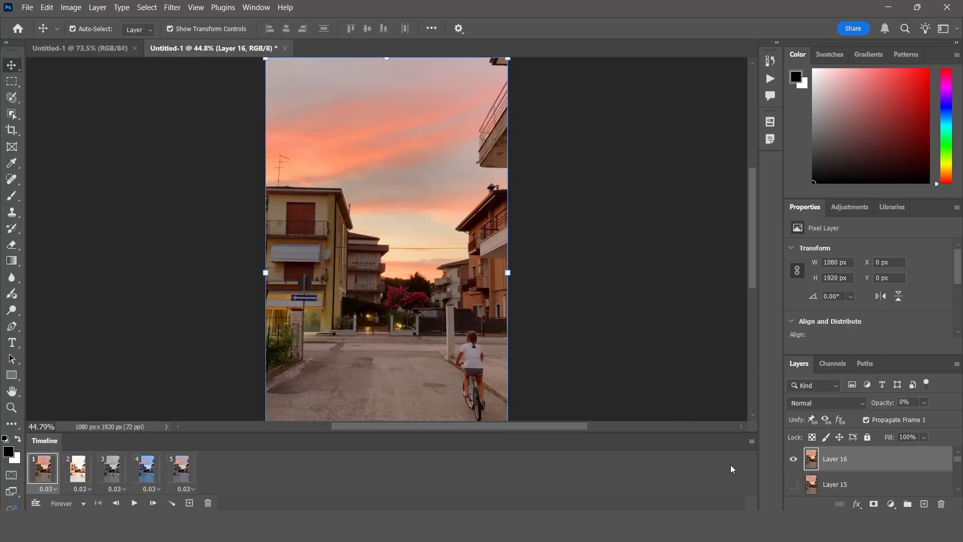
pyautogui.click(751, 441)
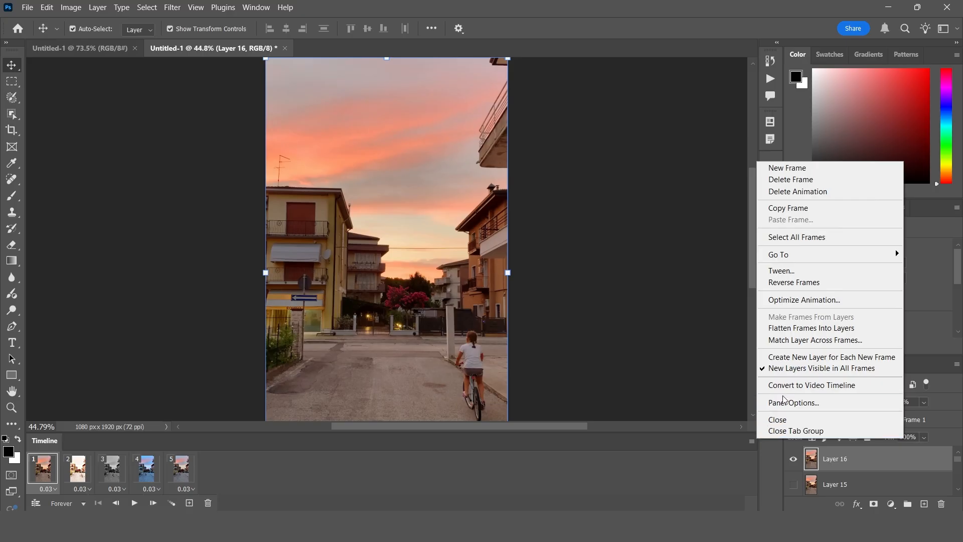
pyautogui.click(788, 421)
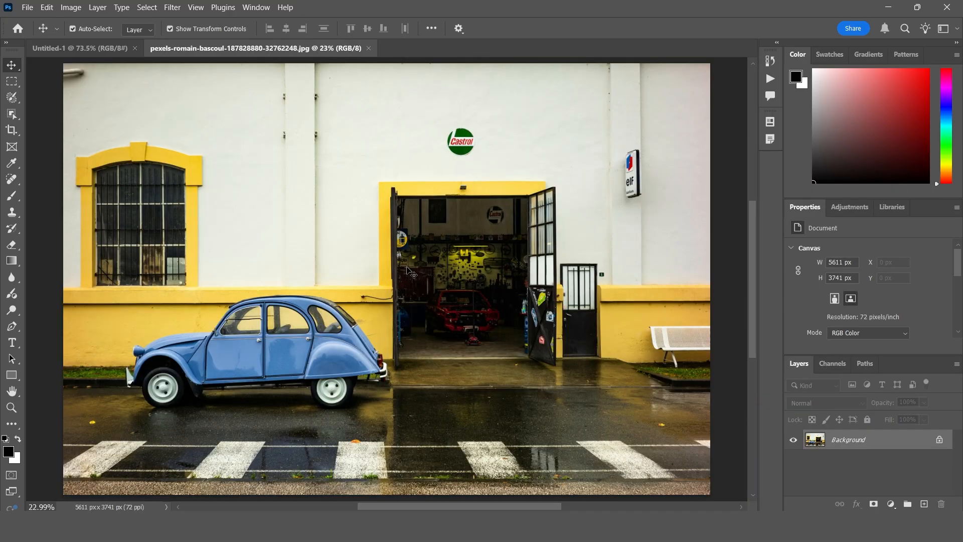
pyautogui.click(28, 7)
pyautogui.moveTo(96, 326)
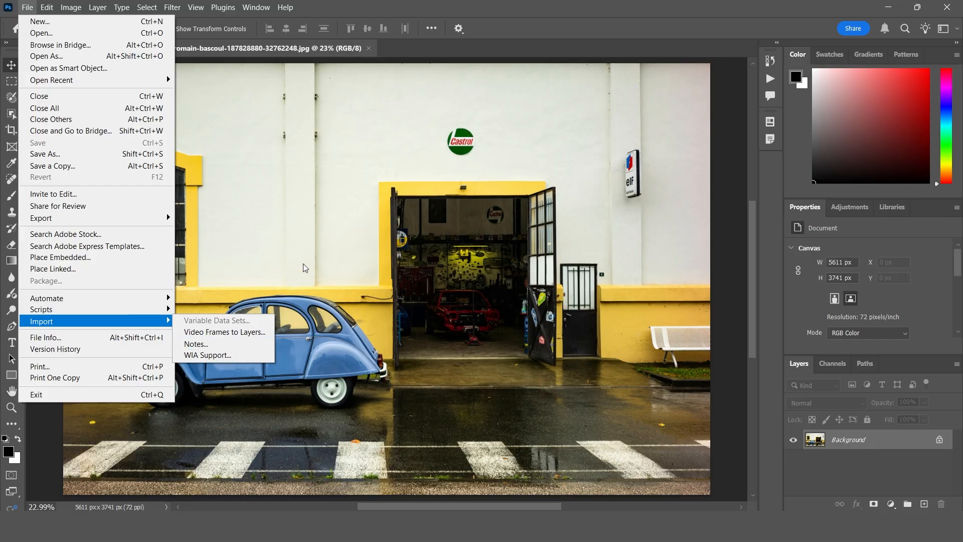
pyautogui.click(310, 247)
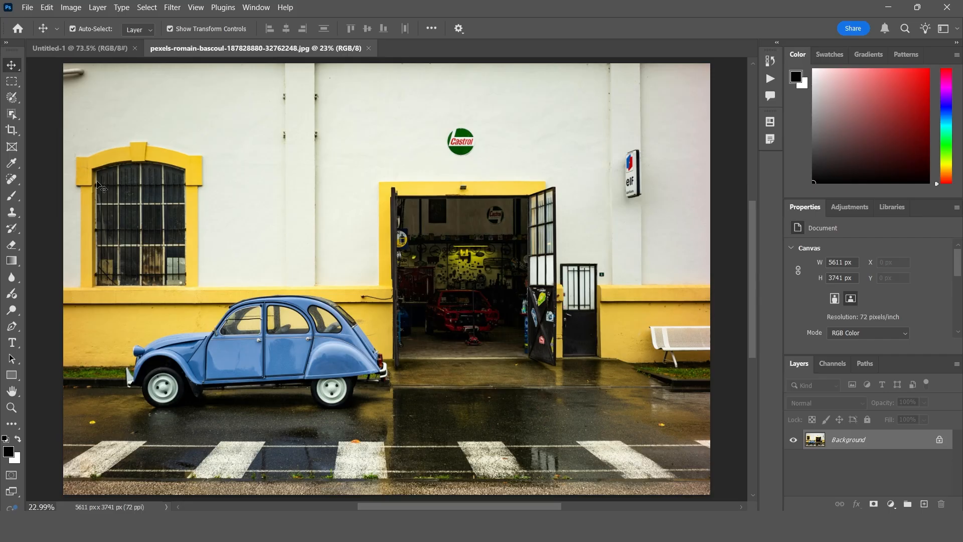
# Add a note reading "road color change" on the road and a second note reading "paint the wall" on the white wall.
pyautogui.click(11, 166)
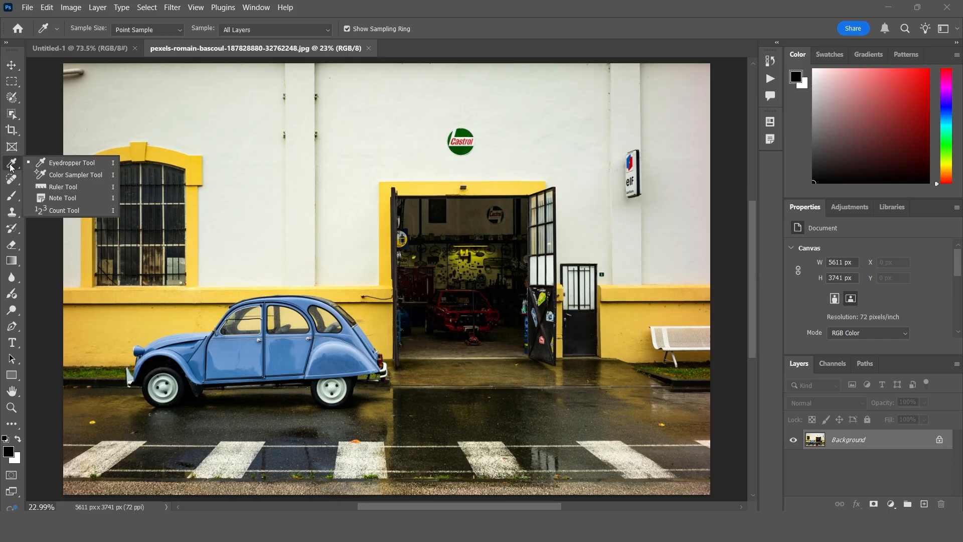
pyautogui.click(75, 198)
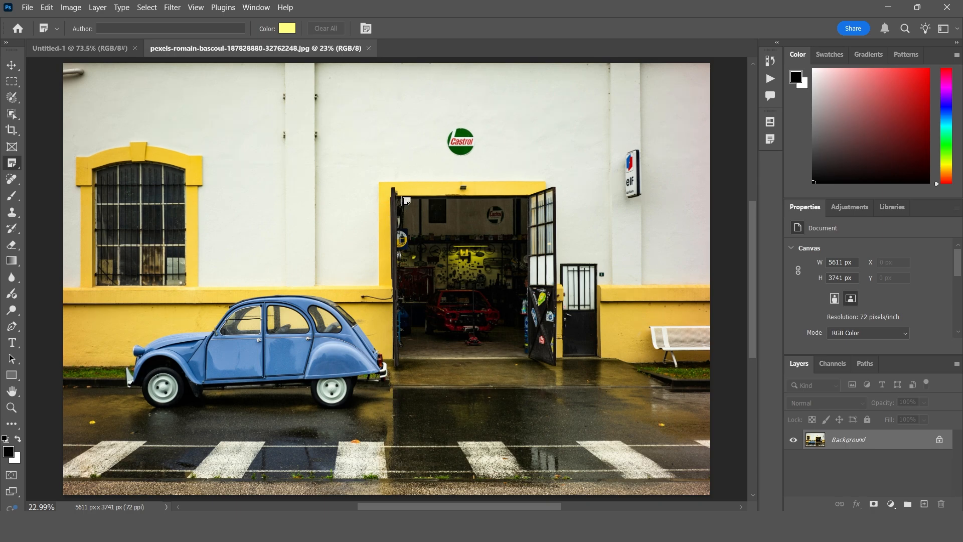
pyautogui.click(431, 418)
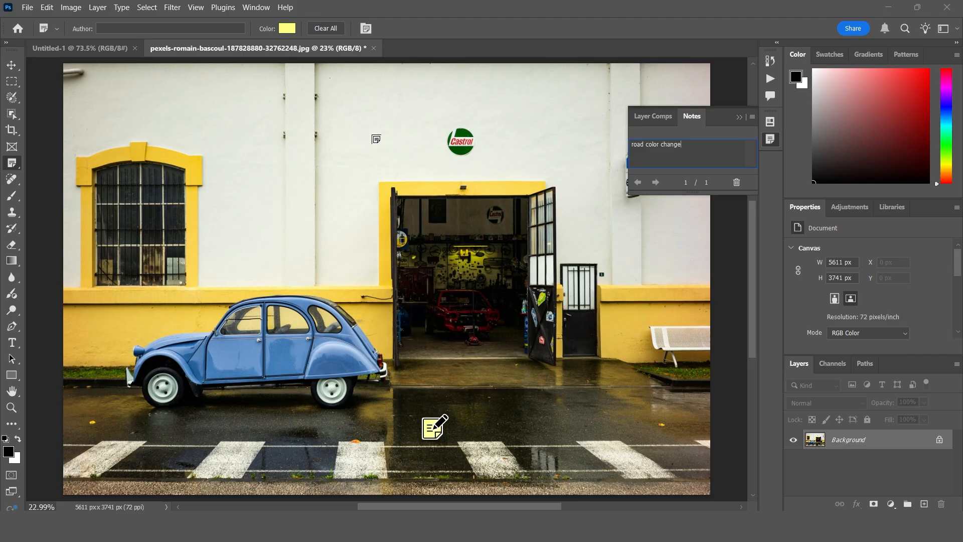
pyautogui.click(374, 136)
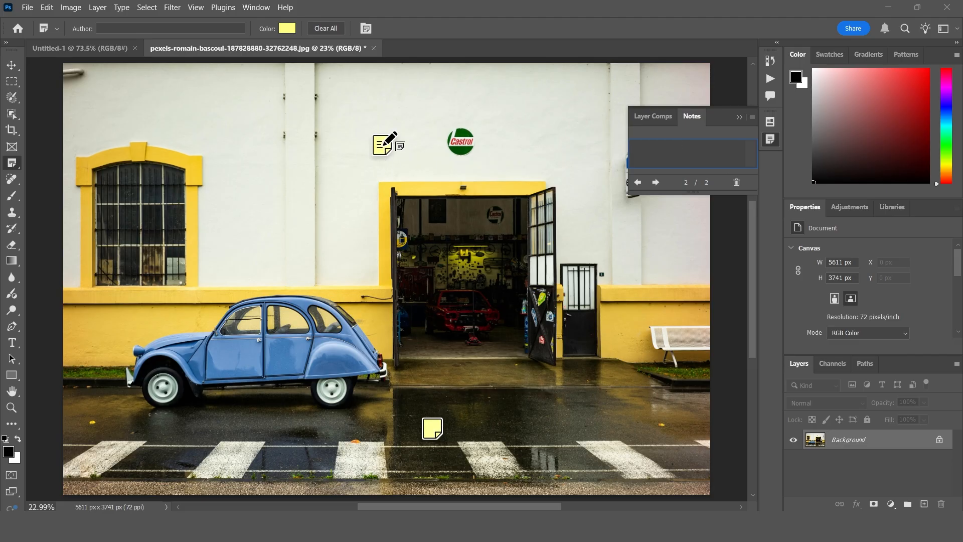
pyautogui.write('paint the wall')
pyautogui.click(380, 148)
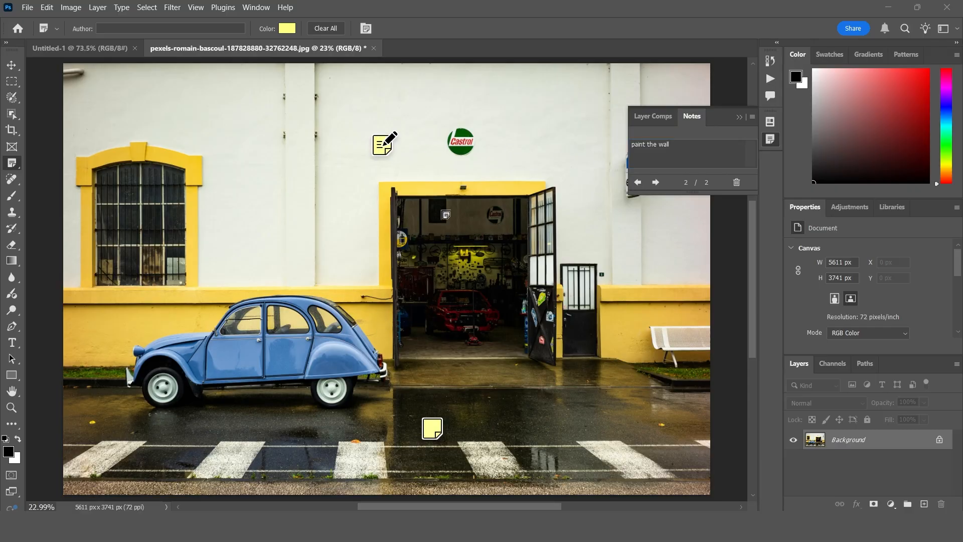
# Save the annotated image to the Downloads folder in Photoshop PDF format under the file name "wall and road".
pyautogui.click(28, 8)
pyautogui.click(75, 155)
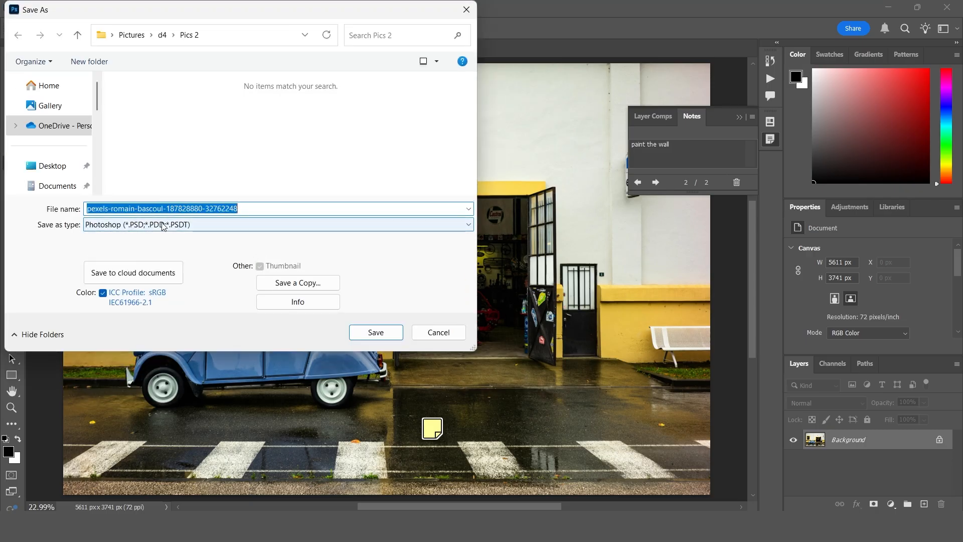
pyautogui.click(164, 227)
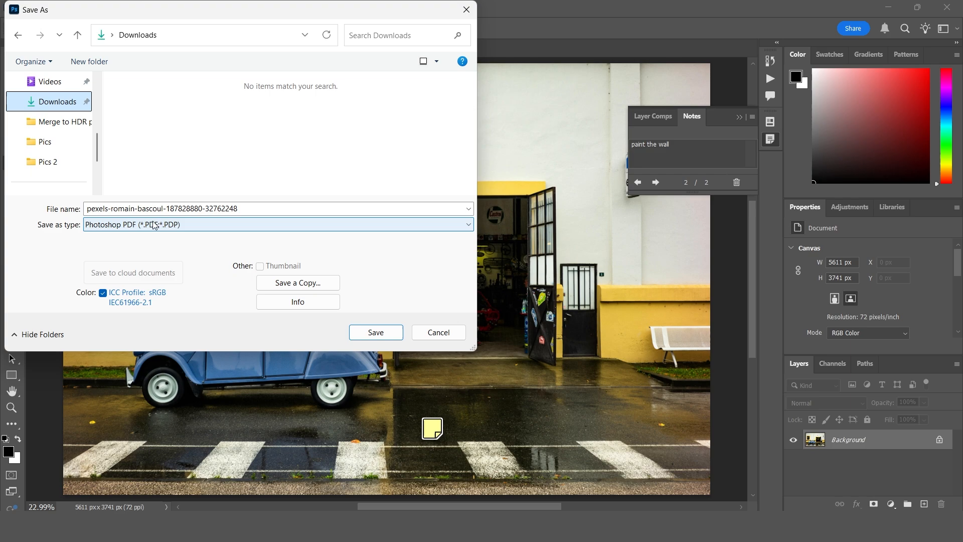
pyautogui.click(254, 209)
pyautogui.write('w')
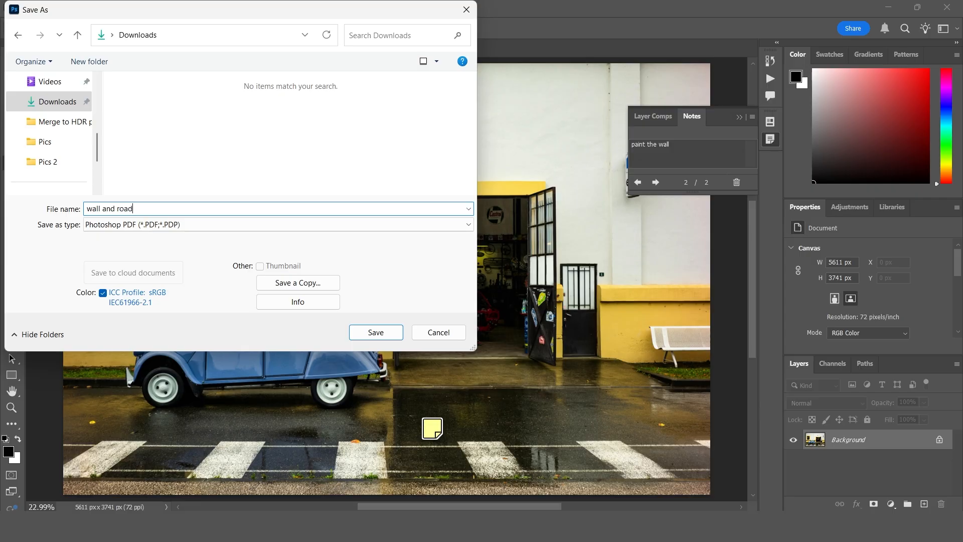
pyautogui.write('all and road')
pyautogui.click(376, 332)
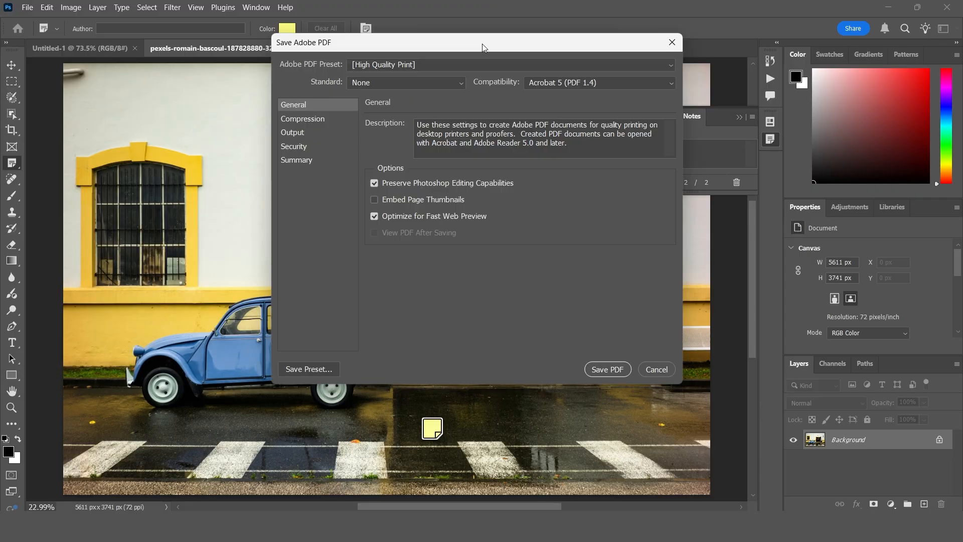
# Save the PDF with the High Quality Print preset and Photoshop editing capabilities preserved, accept the compatibility prompt, and close the document.
pyautogui.moveTo(483, 47); pyautogui.dragTo(470, 92)
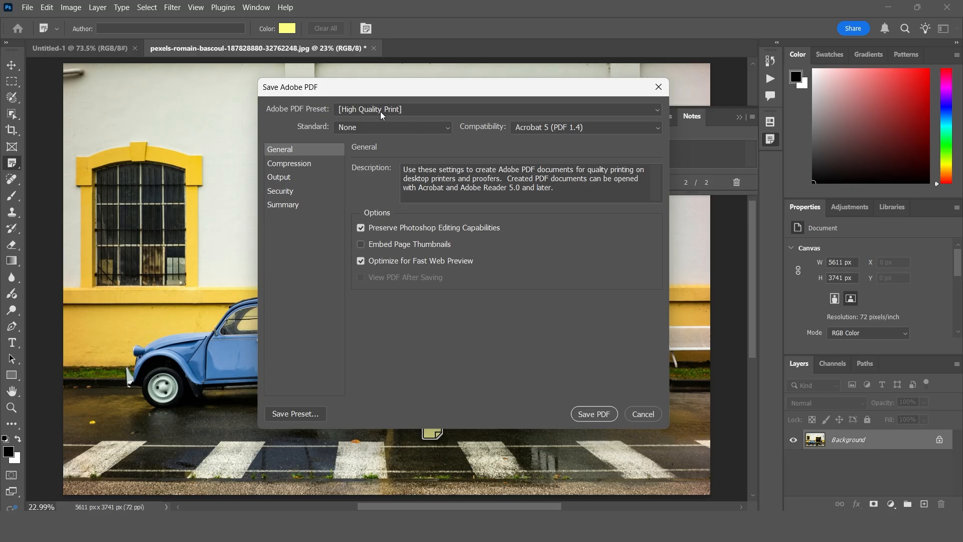
pyautogui.click(591, 414)
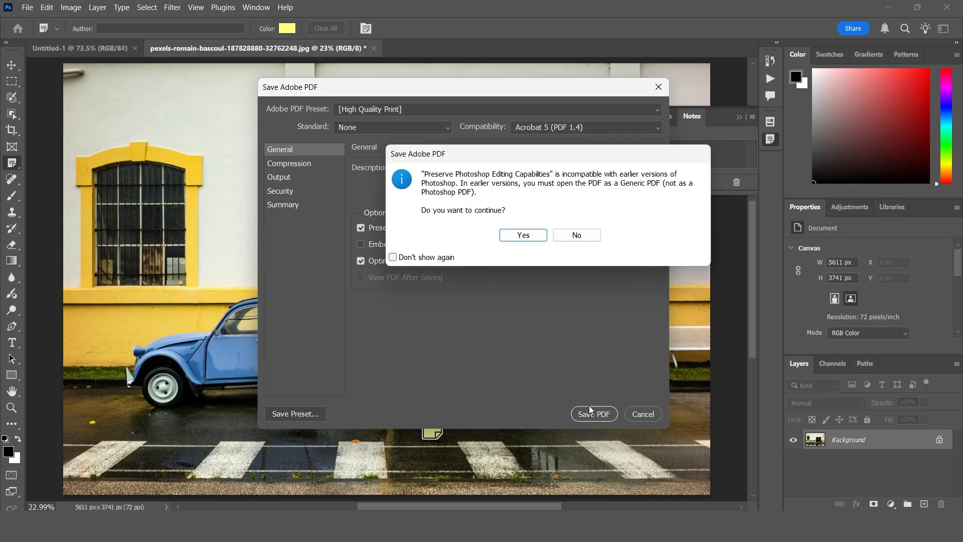
pyautogui.click(524, 235)
pyautogui.press('v')
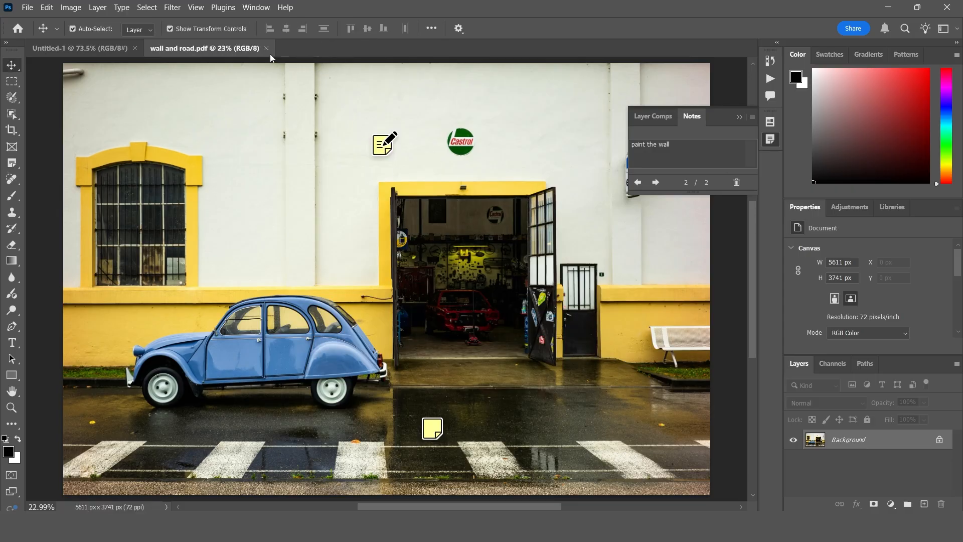
pyautogui.click(267, 49)
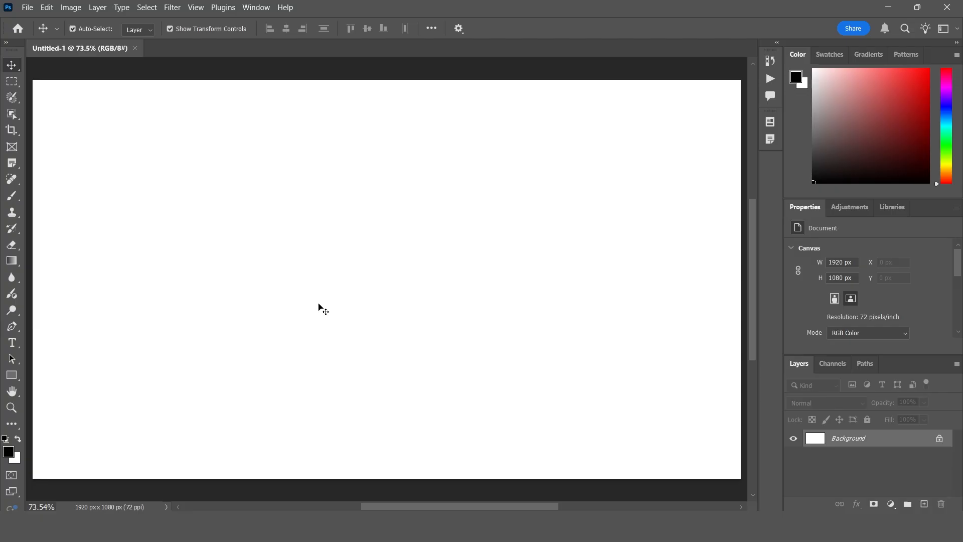
# Switch to File Explorer, open "wall and road" from Downloads in the default PDF viewer, look over the page, and close it.
pyautogui.click(887, 7)
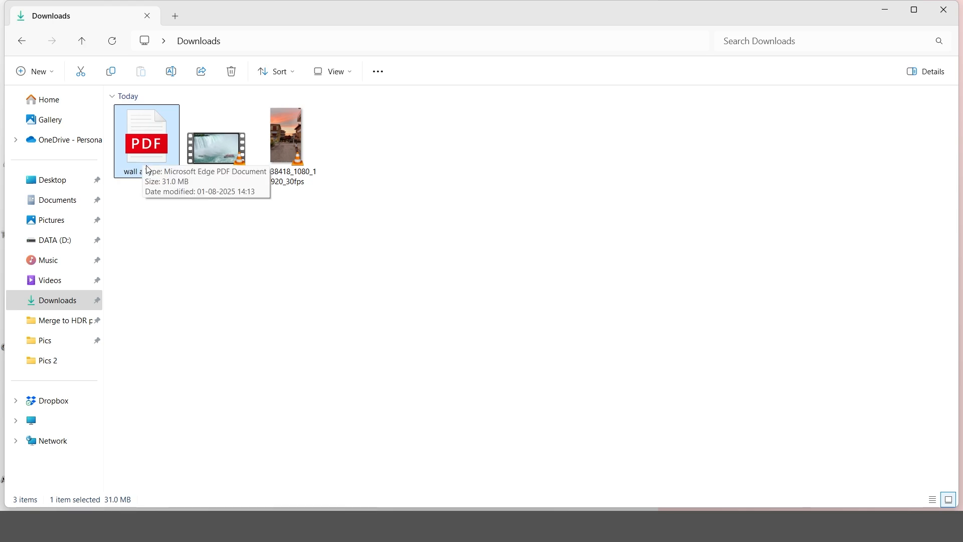
pyautogui.moveTo(147, 163)
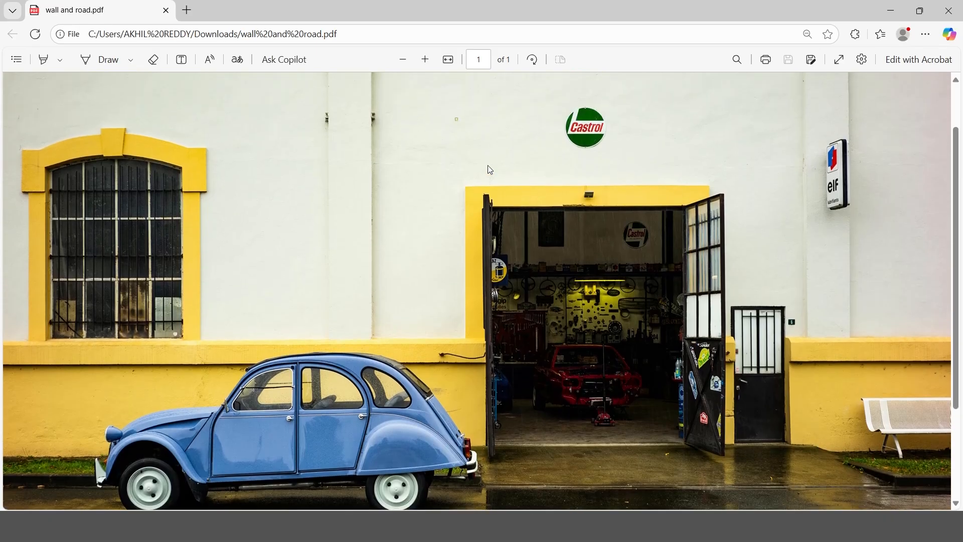
pyautogui.scroll(-3, 645, 227)
pyautogui.scroll(5, 504, 299)
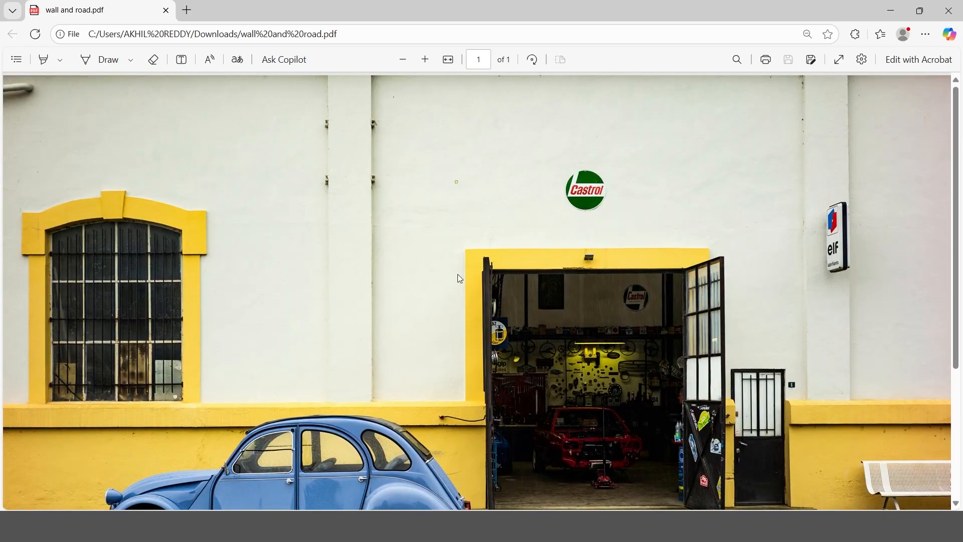
pyautogui.click(949, 6)
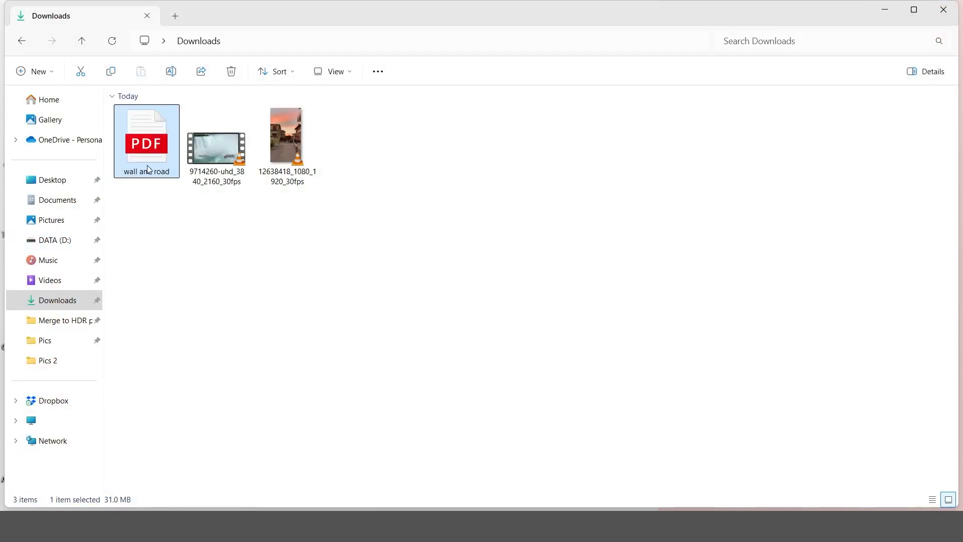
# Open "wall and road" with Adobe Acrobat 9.5, maximize the window to read its notes, and close it.
pyautogui.rightClick(155, 162)
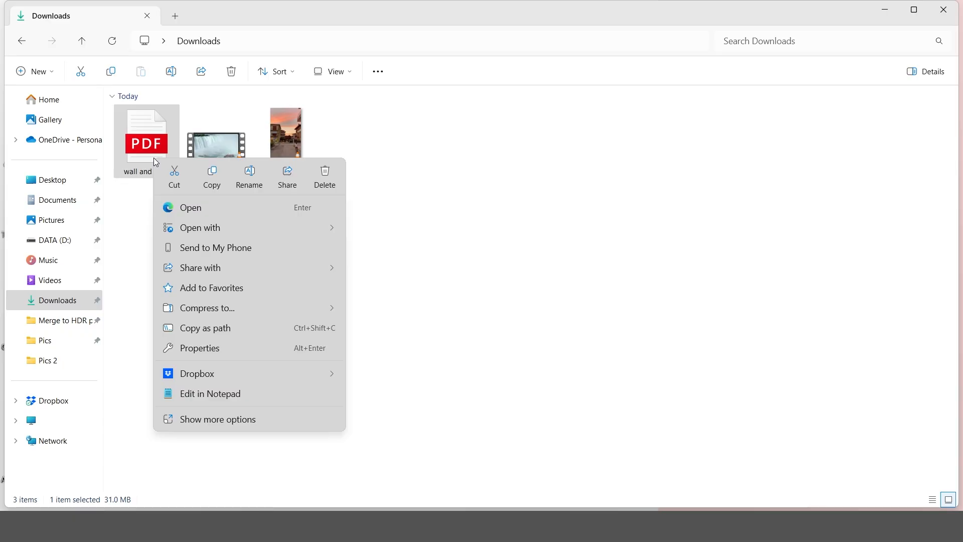
pyautogui.moveTo(243, 230)
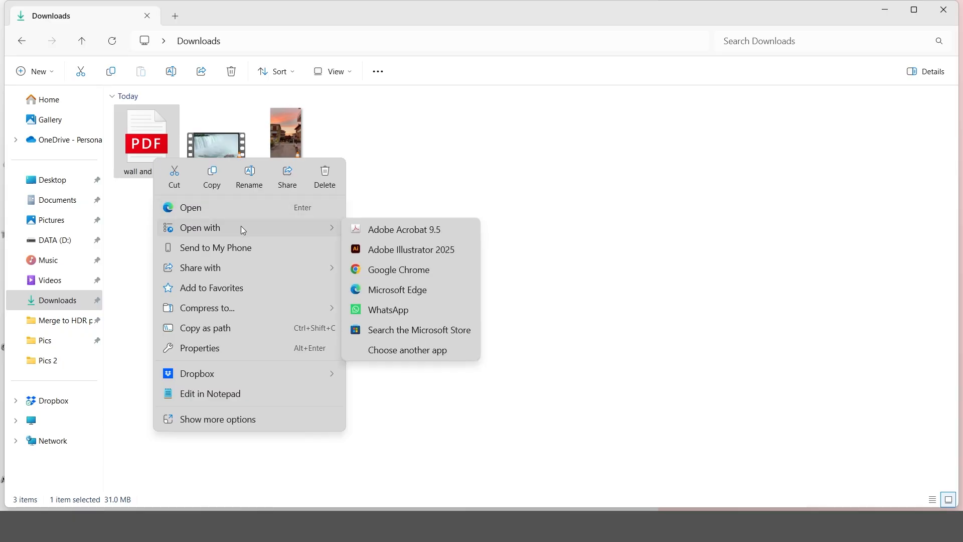
pyautogui.click(438, 234)
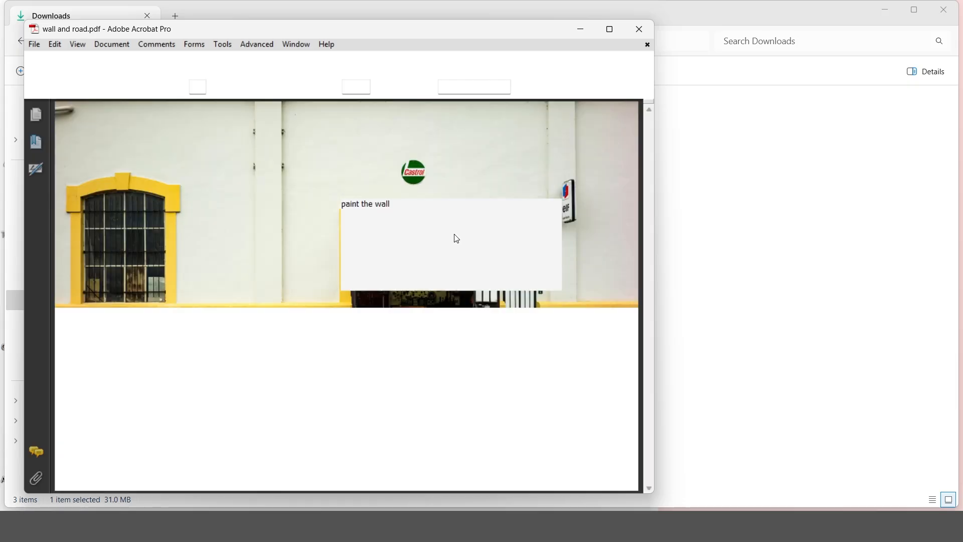
pyautogui.click(609, 29)
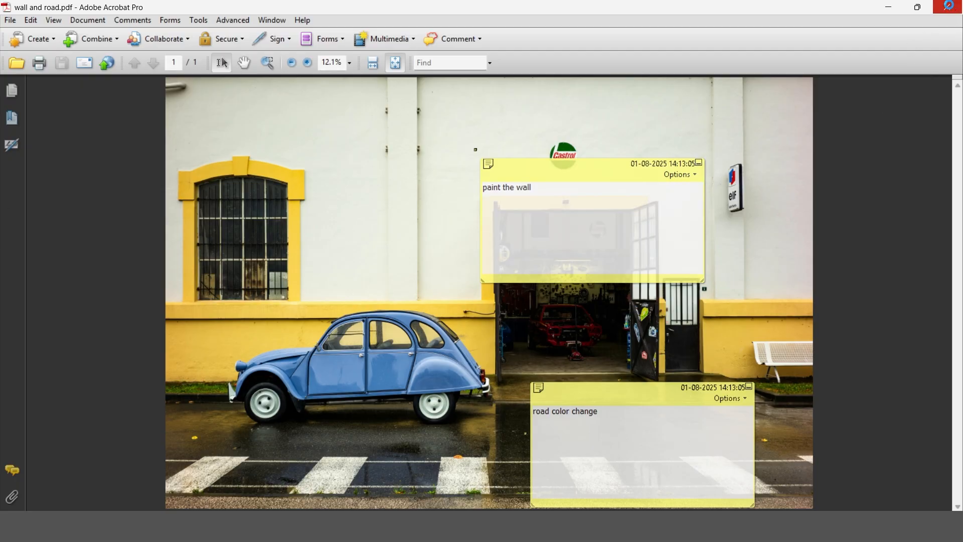
pyautogui.click(948, 7)
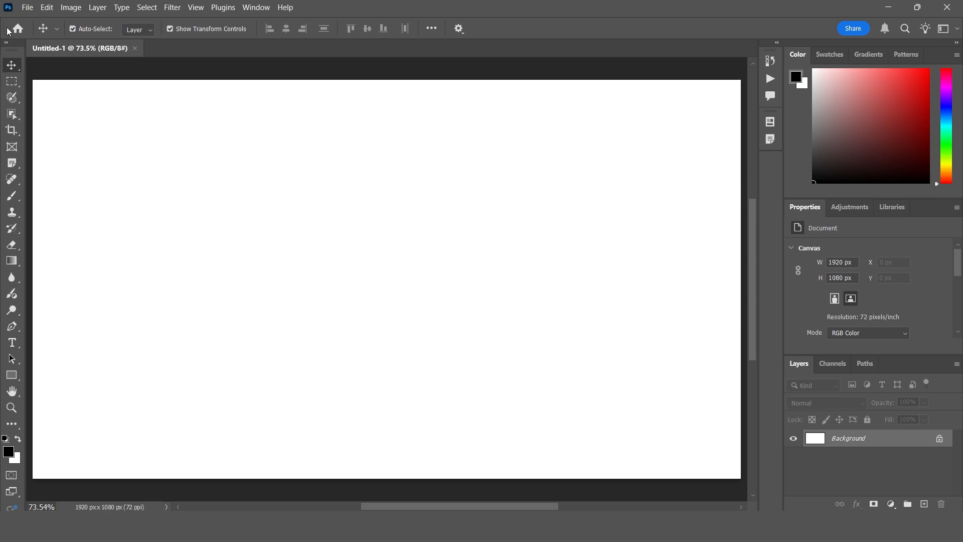
# Return to Photoshop, import the notes from "wall and road" into the blank Untitled-1 document, and briefly check the Notes panel.
pyautogui.click(28, 8)
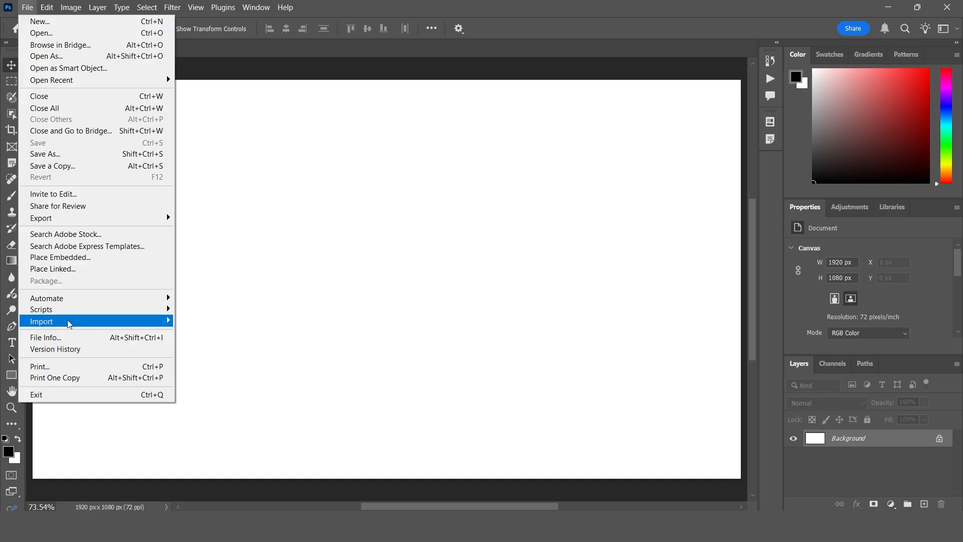
pyautogui.moveTo(112, 320)
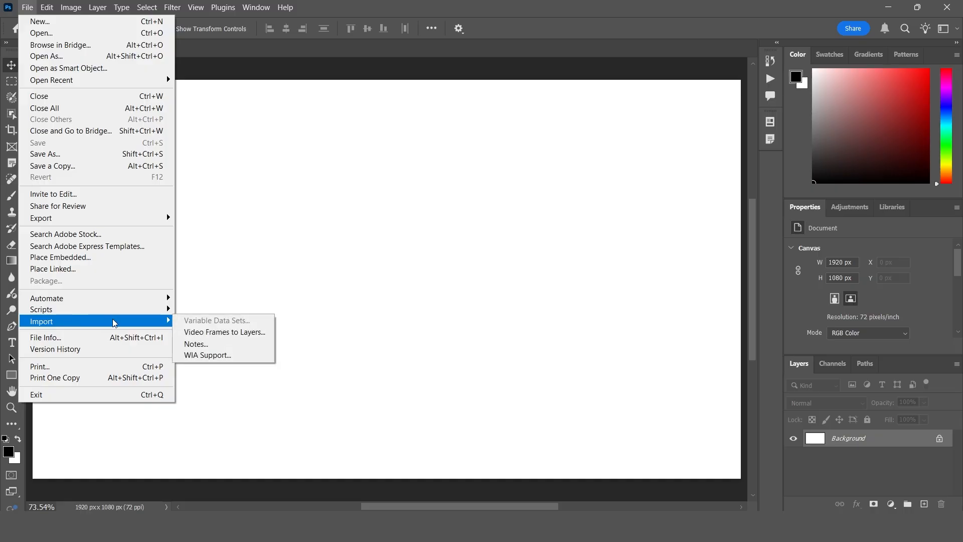
pyautogui.click(212, 347)
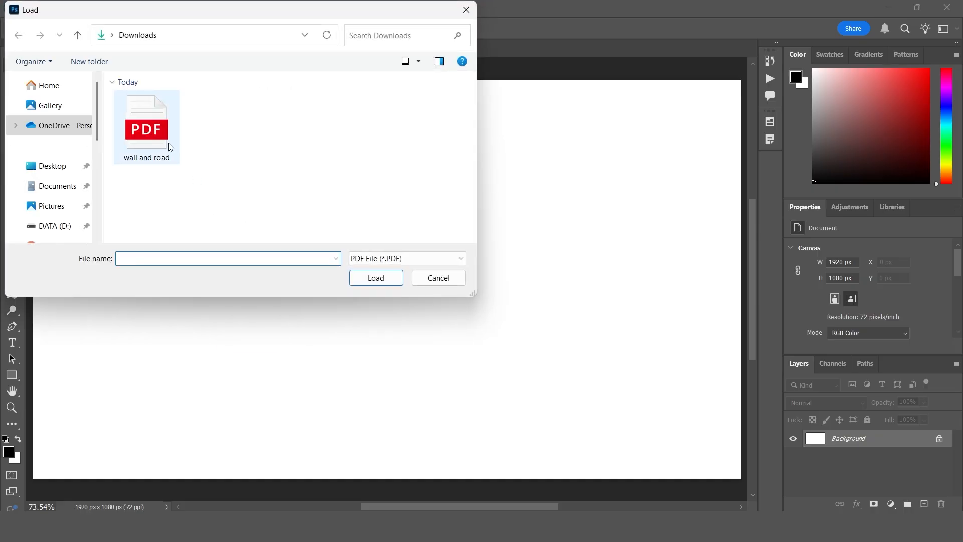
pyautogui.click(171, 145)
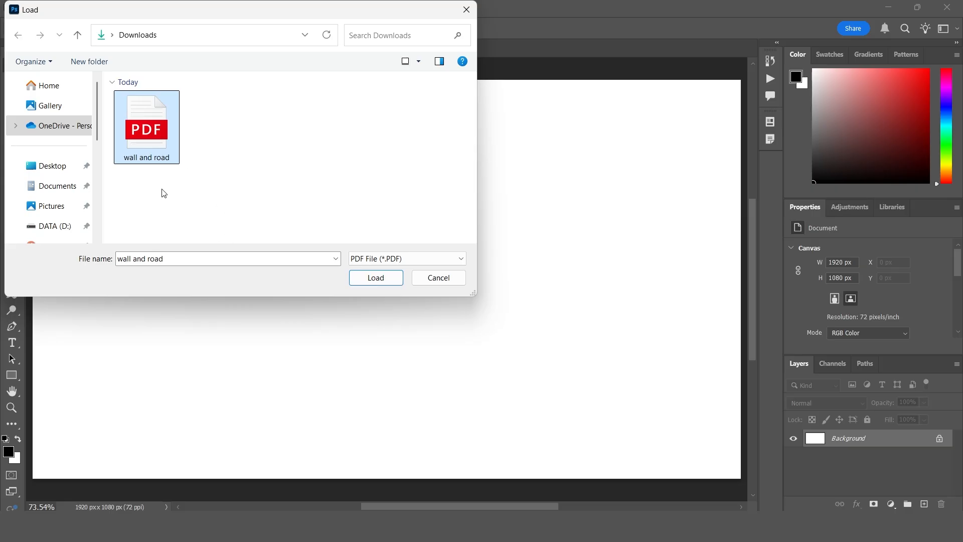
pyautogui.click(376, 278)
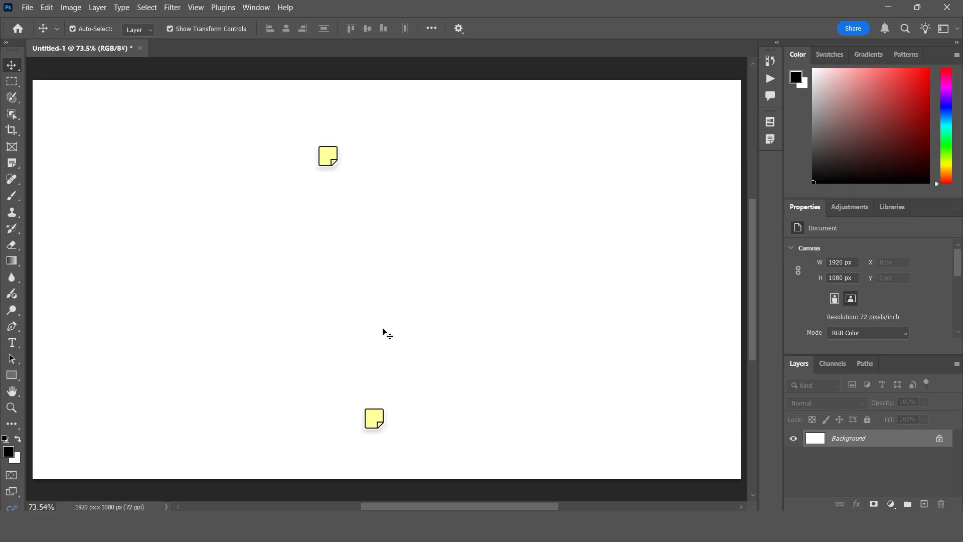
pyautogui.click(770, 140)
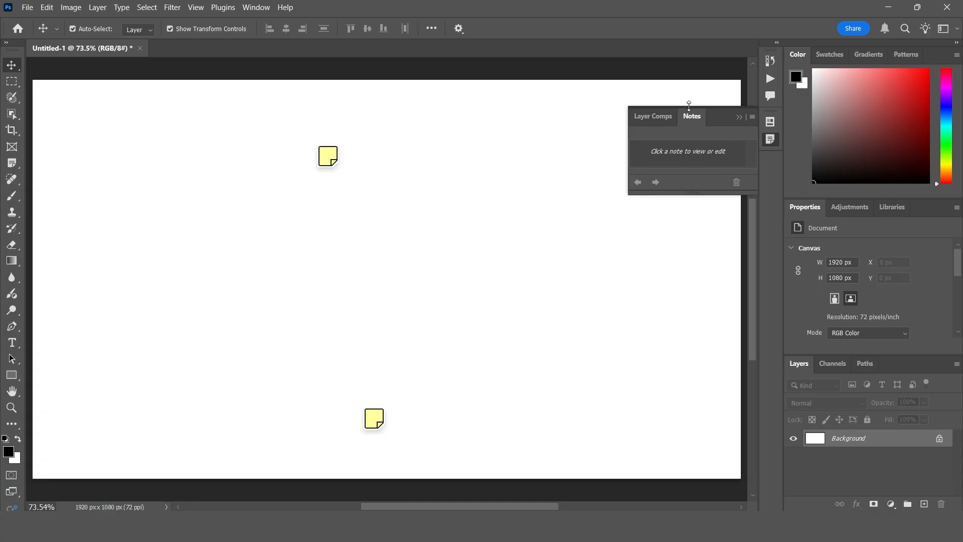
pyautogui.click(741, 119)
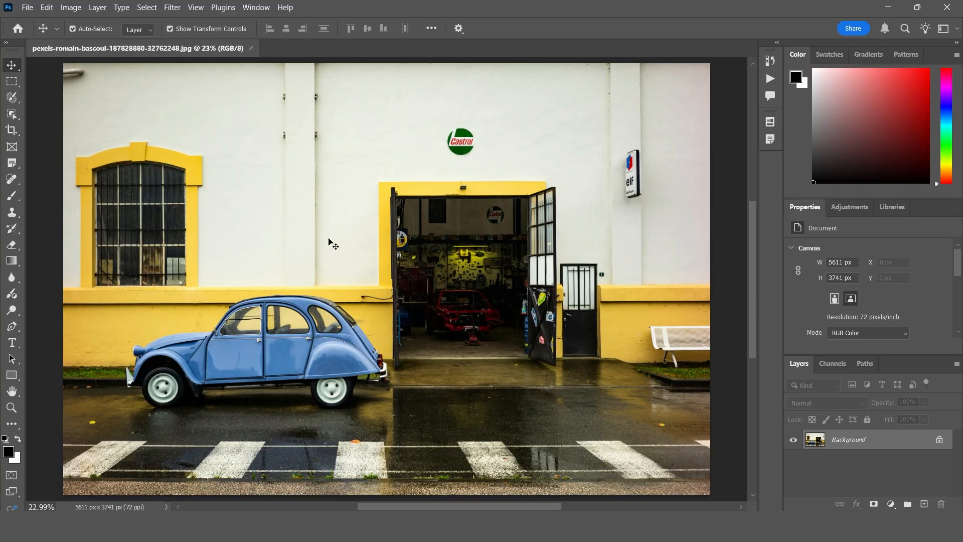
# Import the notes from the "wall and road" PDF into the original blue car photo.
pyautogui.click(26, 9)
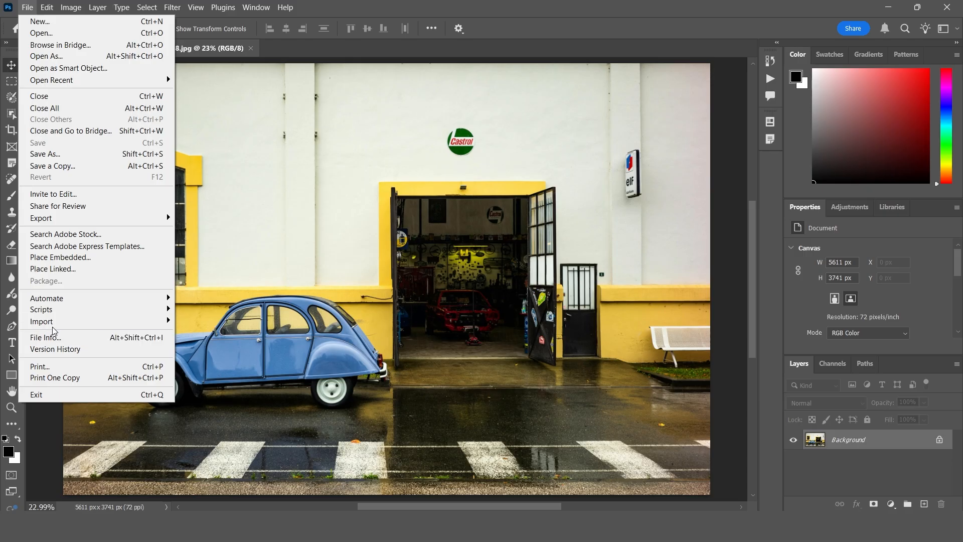
pyautogui.moveTo(54, 322)
pyautogui.click(190, 344)
pyautogui.click(168, 122)
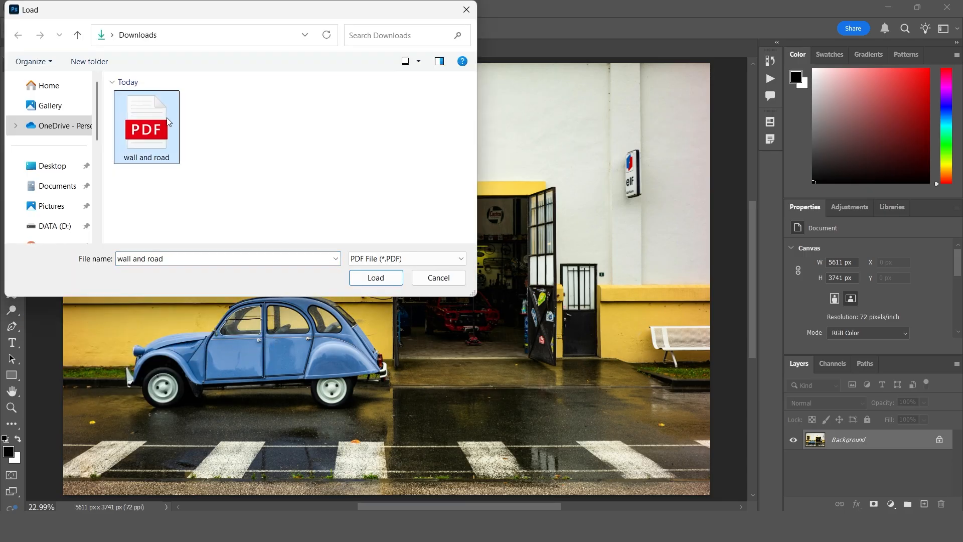
pyautogui.click(376, 277)
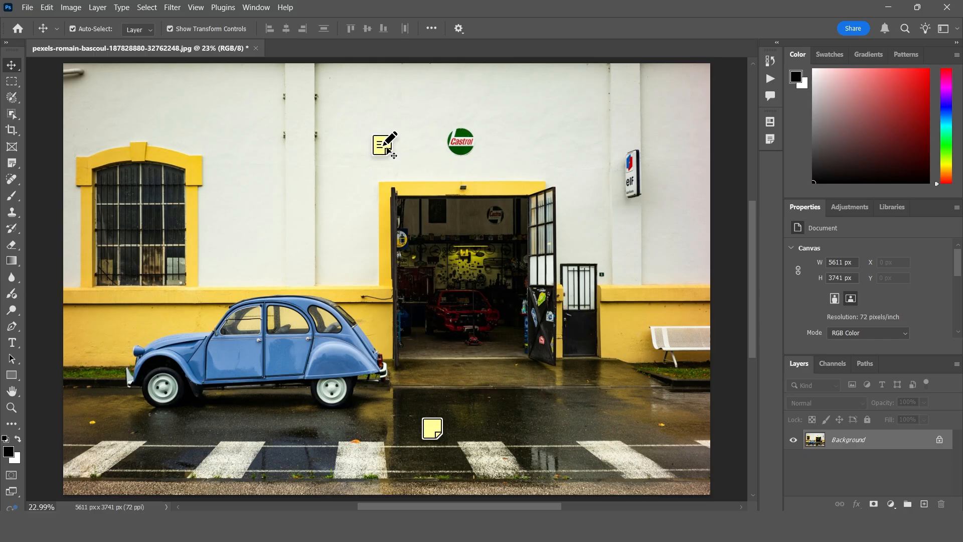
# Open the Notes panel, cycle through the imported notes to read them, and collapse the panel.
pyautogui.click(770, 139)
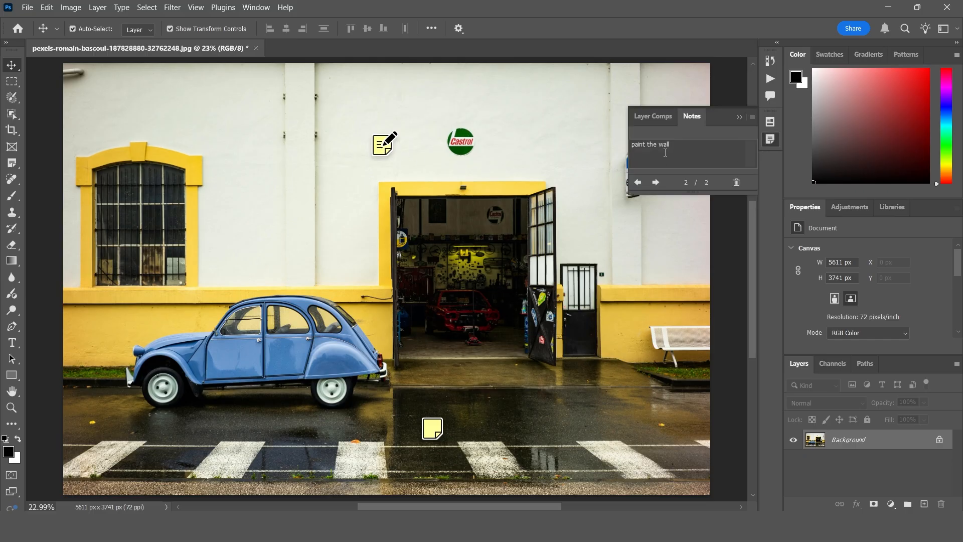
pyautogui.click(656, 182)
pyautogui.click(657, 183)
pyautogui.click(656, 183)
pyautogui.click(656, 183)
pyautogui.click(657, 183)
pyautogui.click(658, 183)
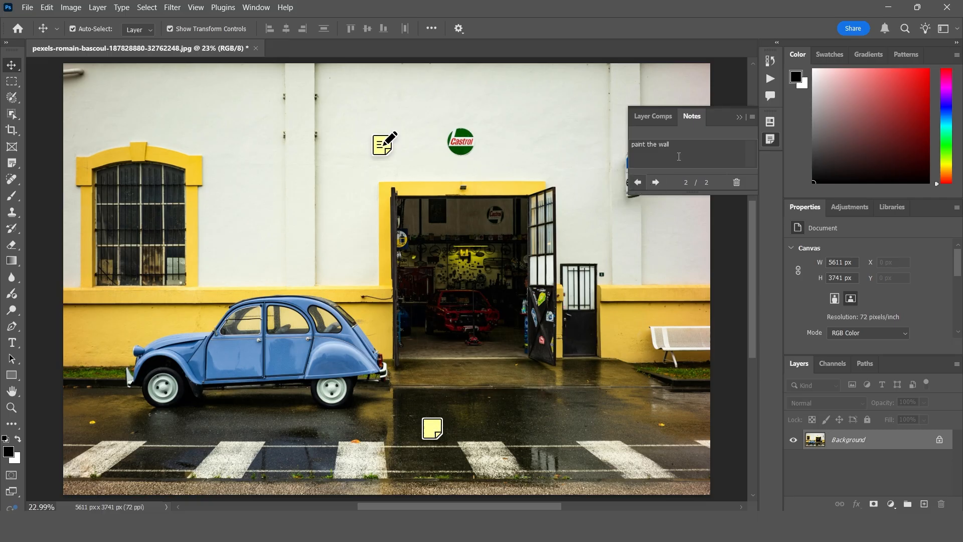
pyautogui.click(738, 117)
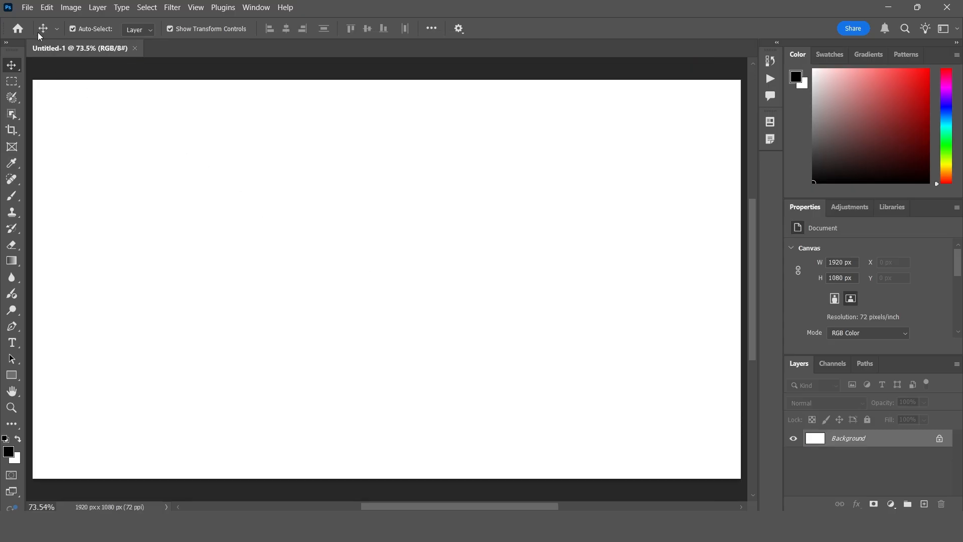
# Start a WIA Support import and choose the Downloads folder as the destination for acquired images.
pyautogui.click(31, 11)
pyautogui.moveTo(89, 321)
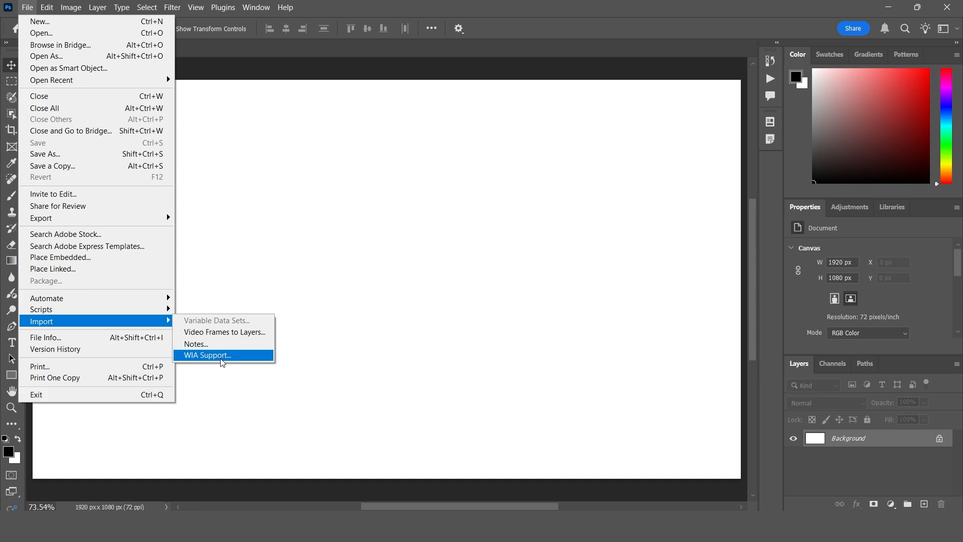
pyautogui.click(340, 254)
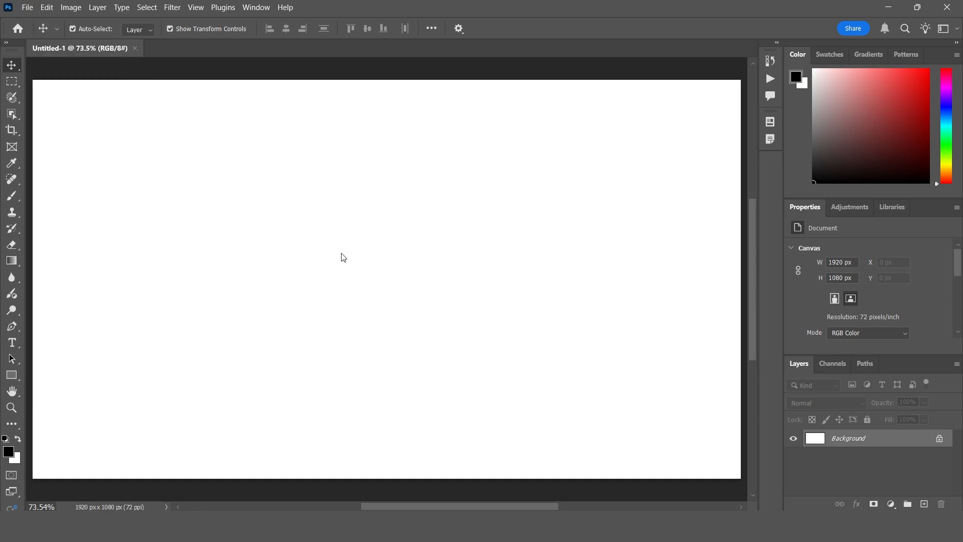
pyautogui.click(29, 7)
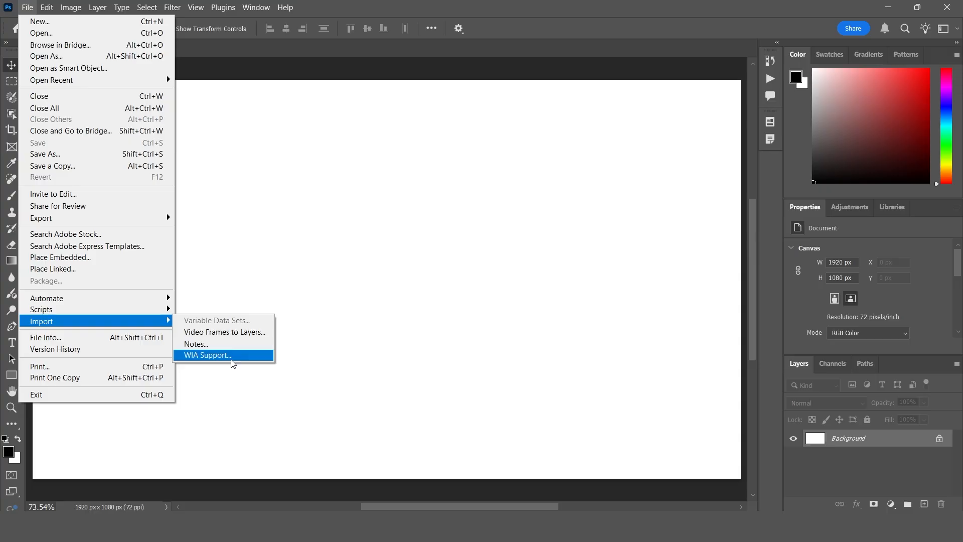
pyautogui.click(232, 356)
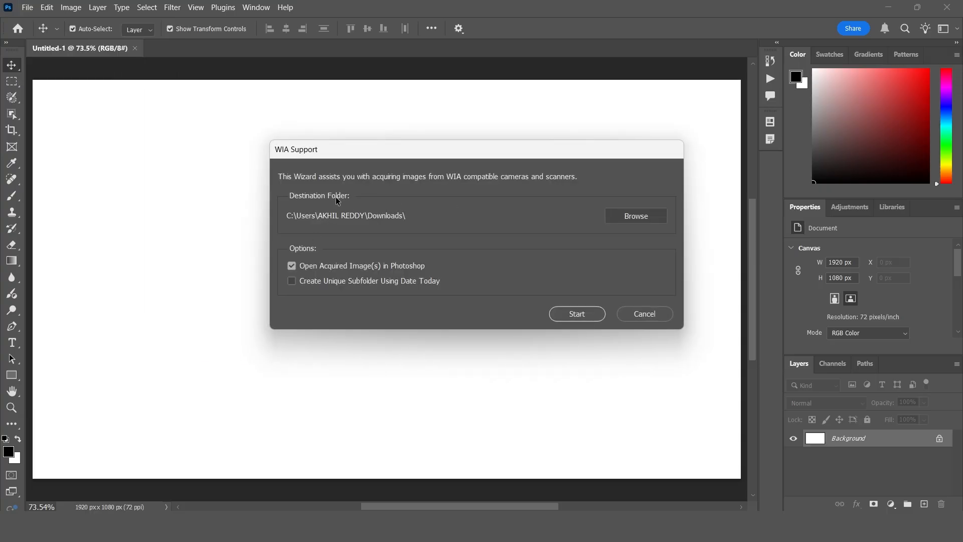
pyautogui.click(635, 216)
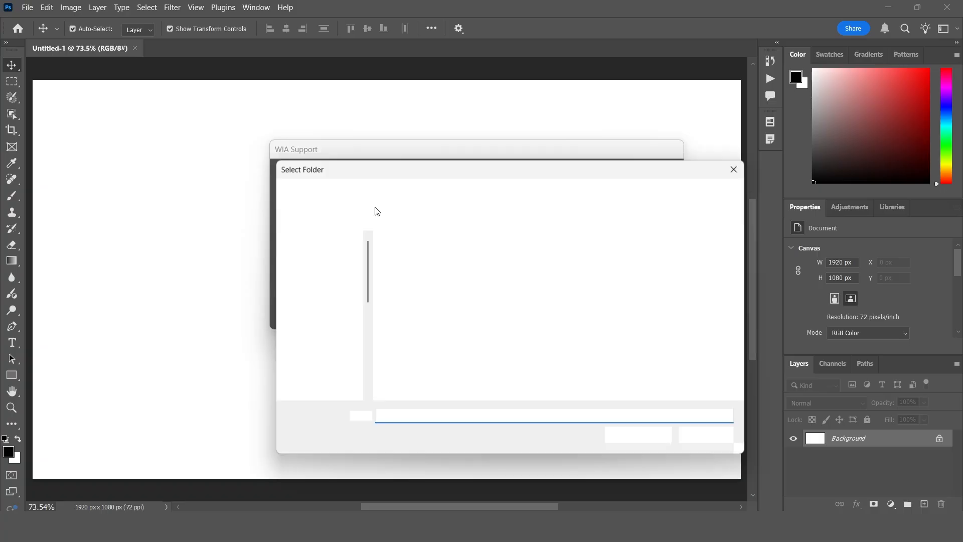
pyautogui.click(636, 437)
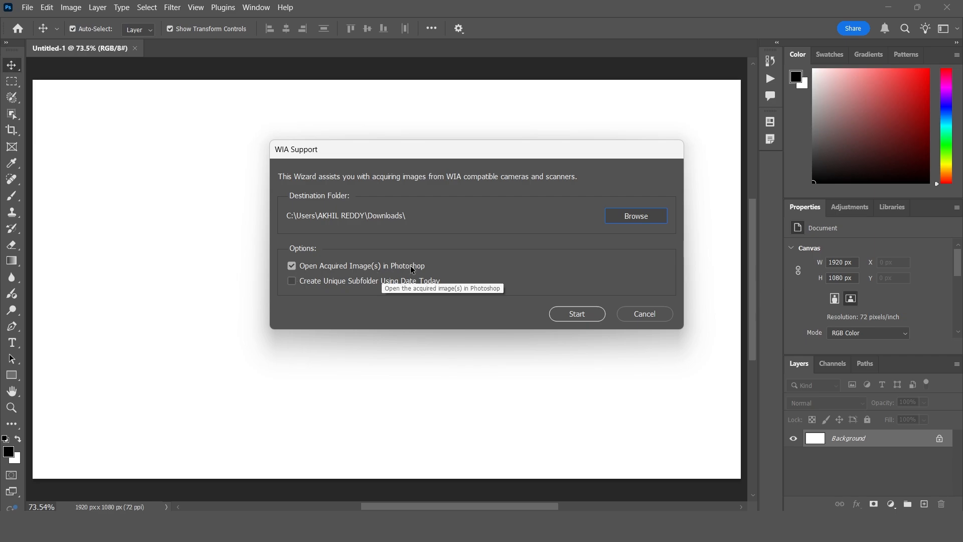
# Start acquiring pictures from the iQOO 11 device and browse through its s10001 storage into the DCIM folder.
pyautogui.click(577, 315)
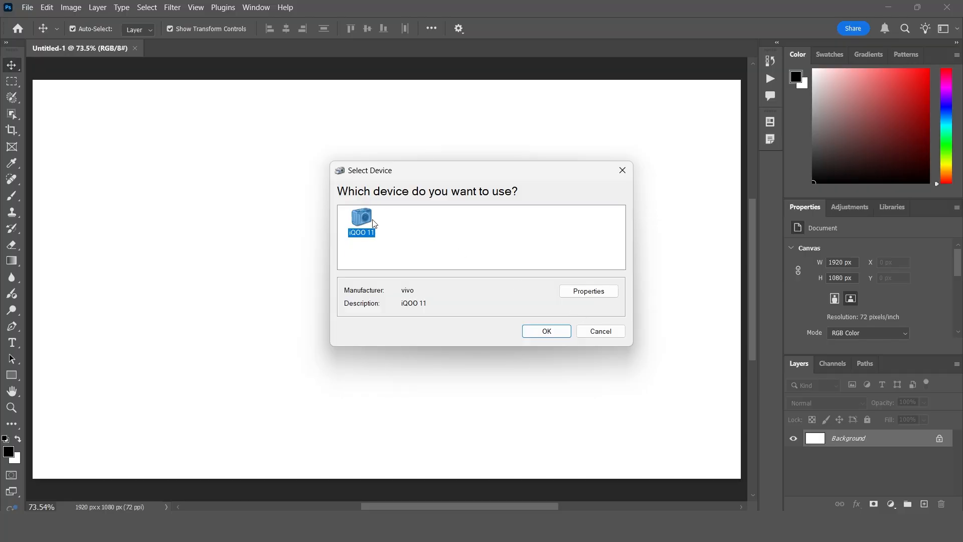
pyautogui.click(549, 332)
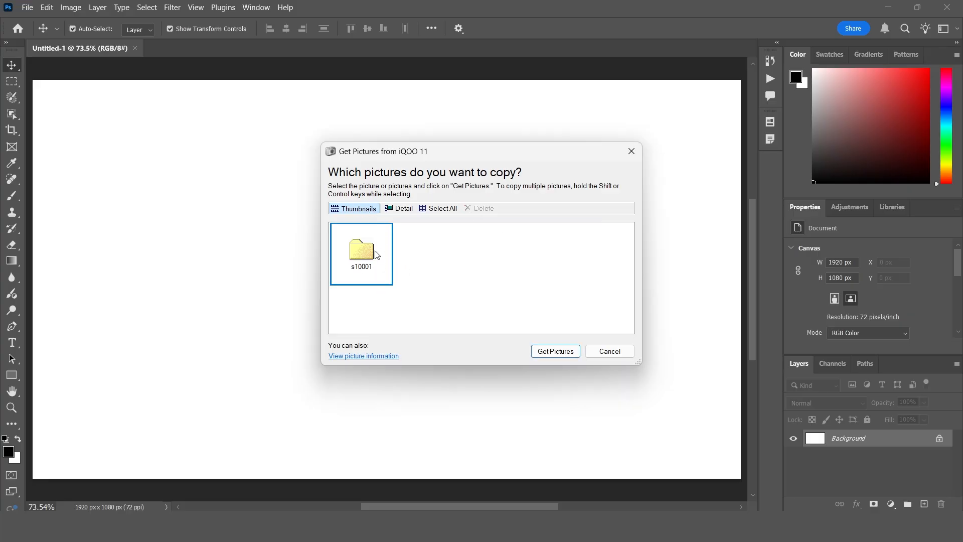
pyautogui.click(565, 356)
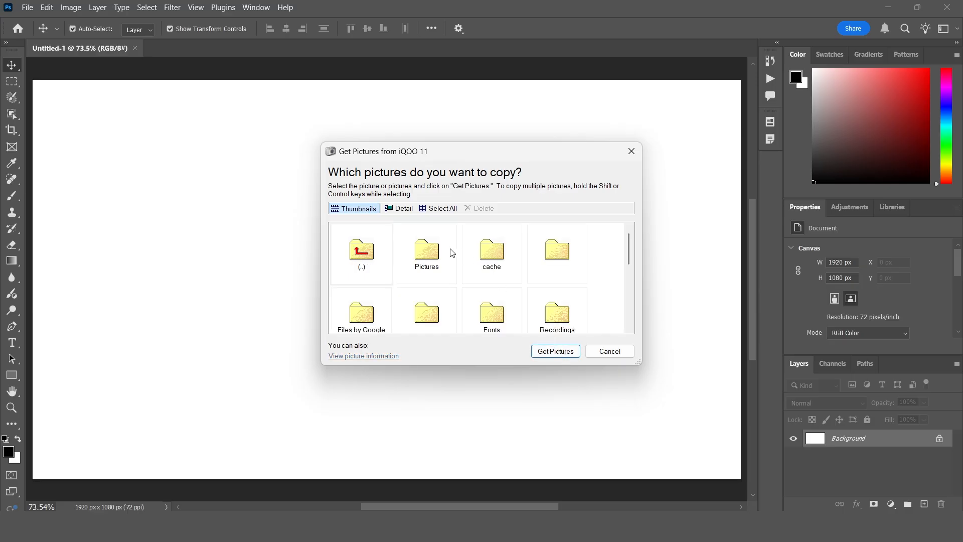
pyautogui.scroll(-1, 539, 263)
pyautogui.scroll(3, 498, 263)
pyautogui.scroll(-3, 464, 263)
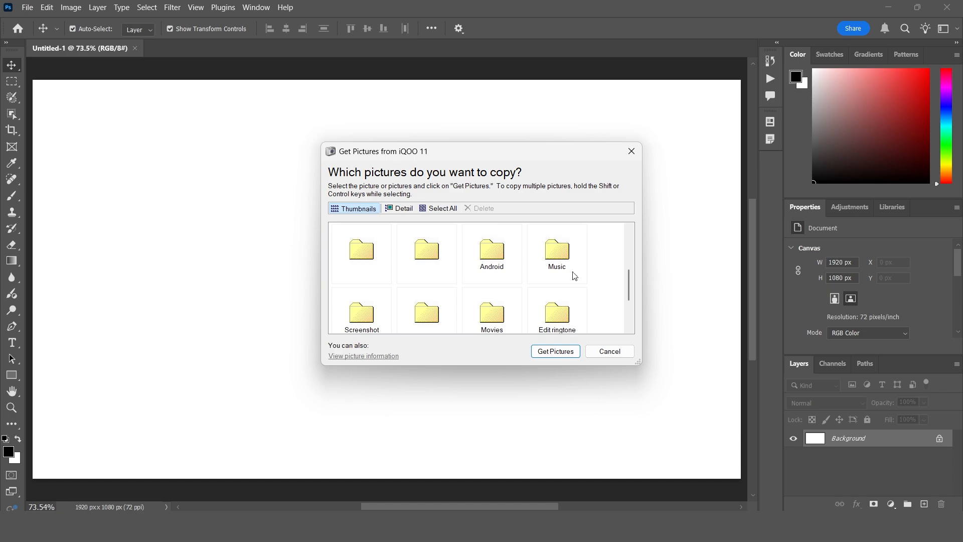
pyautogui.scroll(-2, 574, 275)
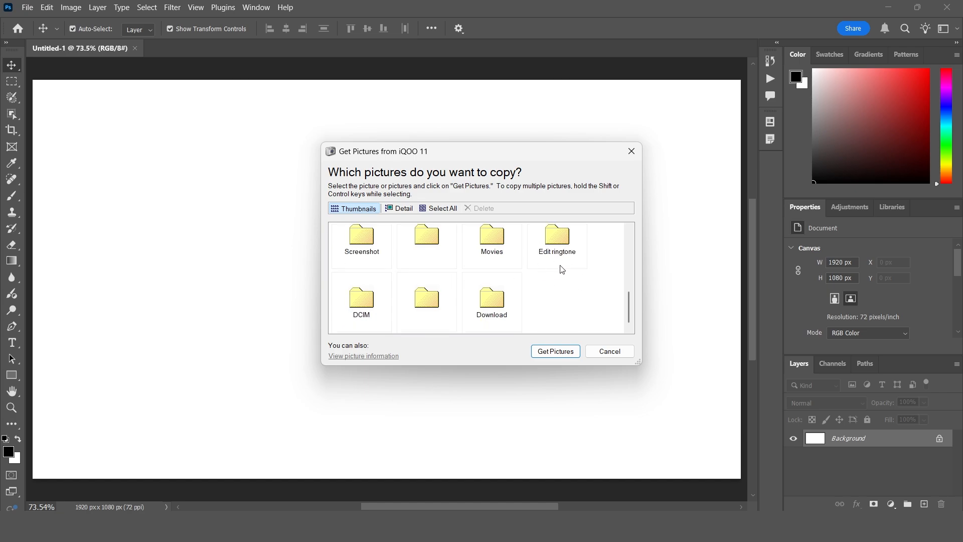
pyautogui.click(374, 303)
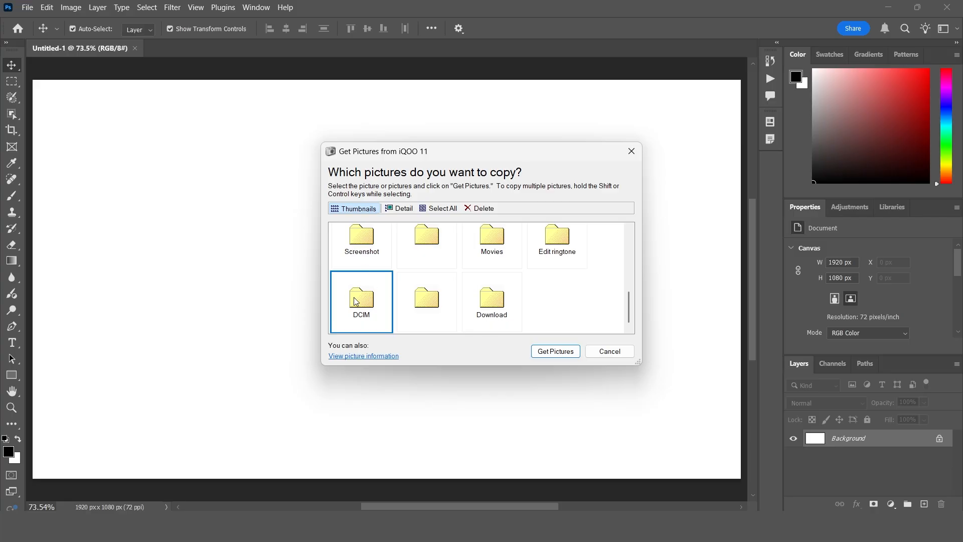
pyautogui.click(541, 351)
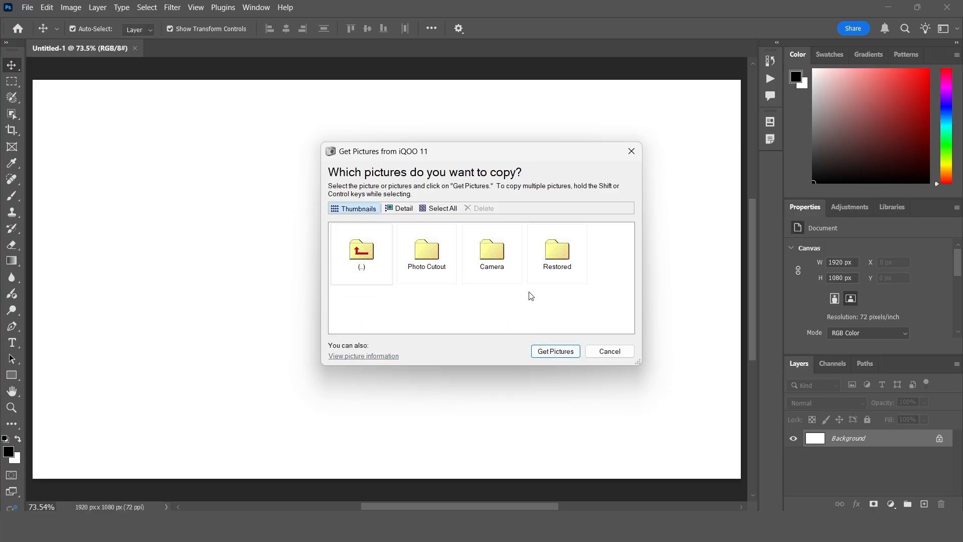
# Get the picture Image031 from the phone's Camera folder and fit the opened photo to the window.
pyautogui.click(494, 260)
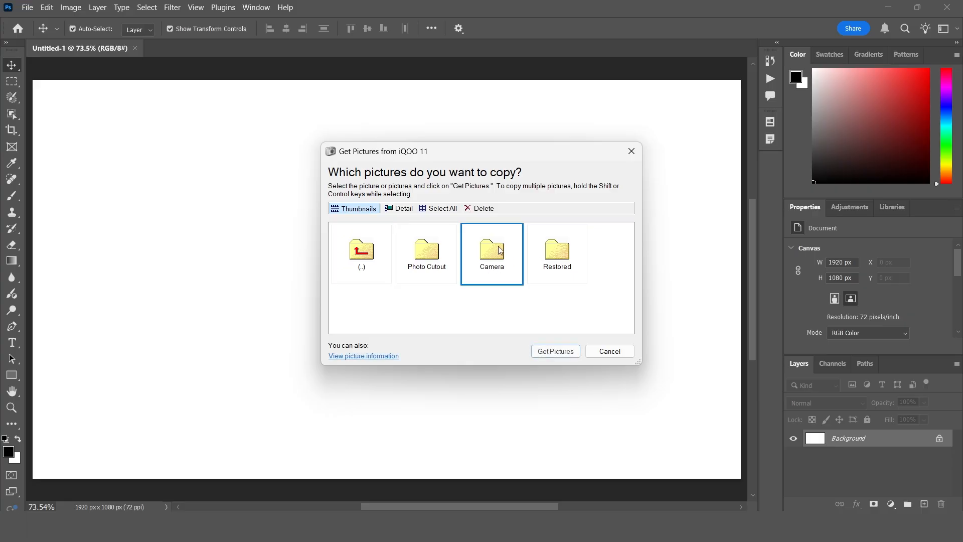
pyautogui.click(549, 352)
pyautogui.scroll(-1, 453, 263)
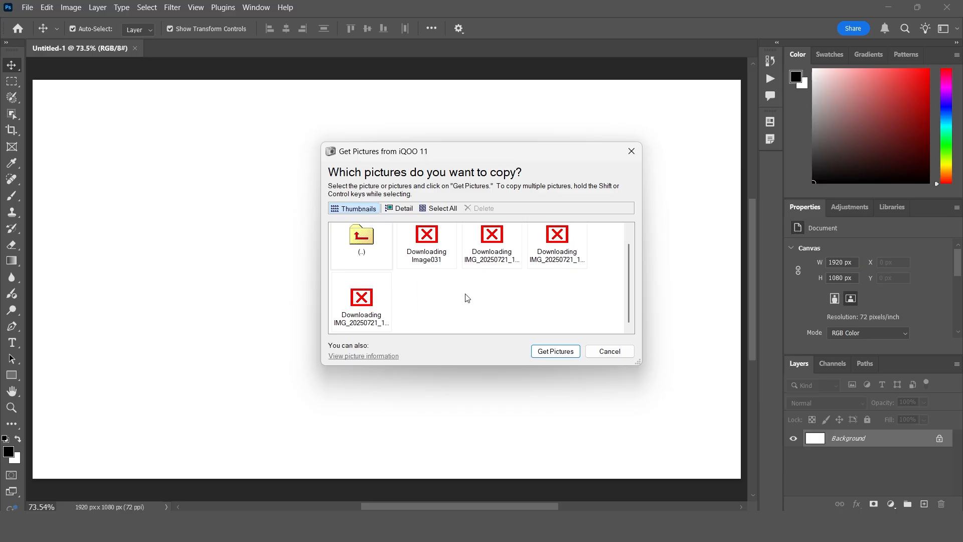
pyautogui.click(434, 253)
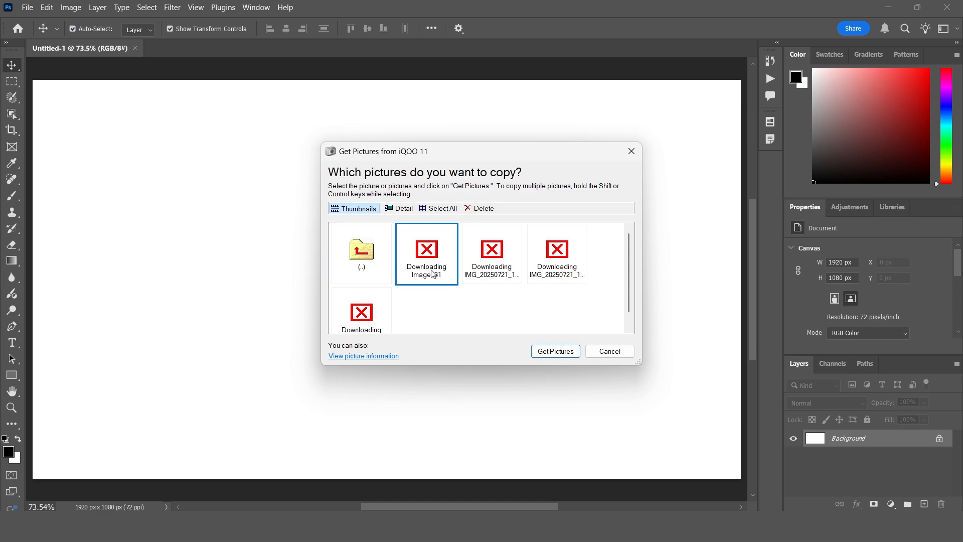
pyautogui.click(545, 351)
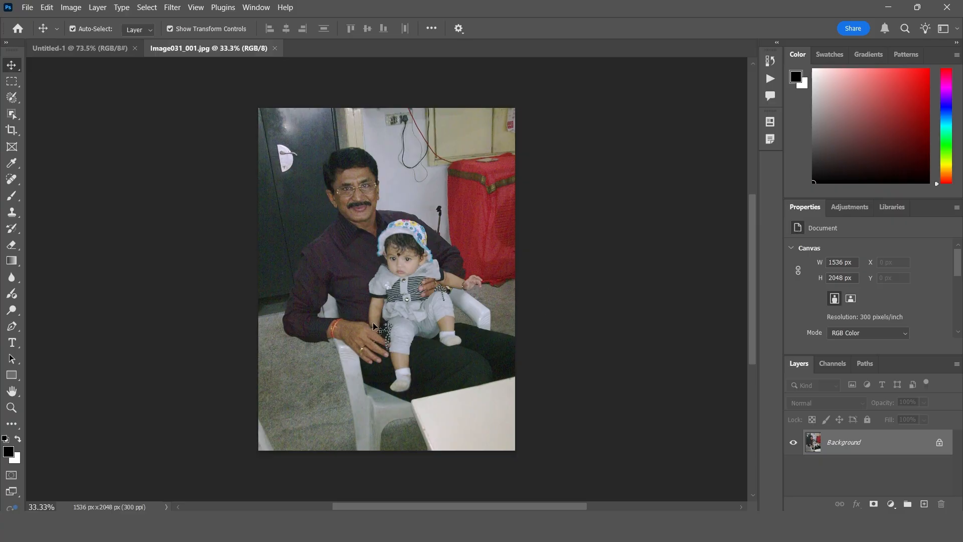
pyautogui.hotkey('ctrl', '0')
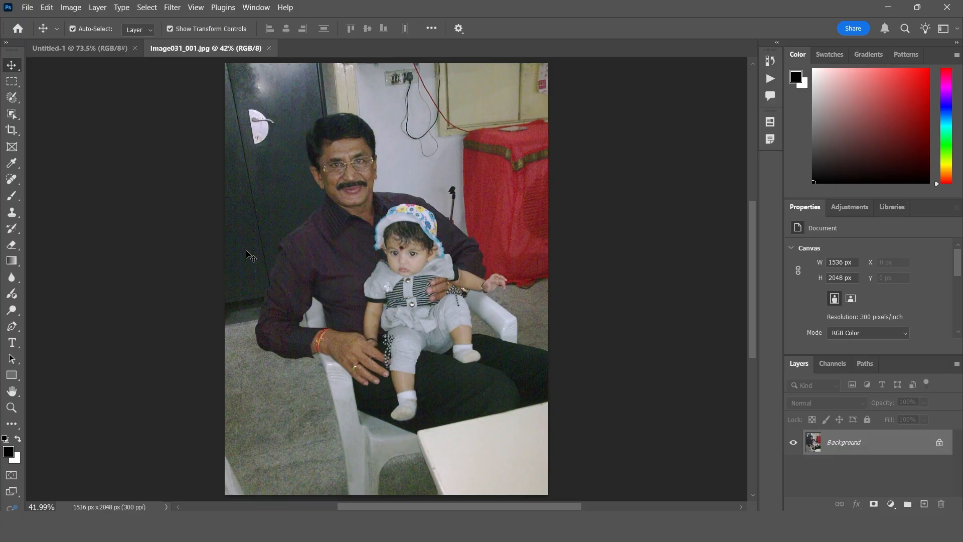
pyautogui.click(27, 7)
pyautogui.moveTo(93, 321)
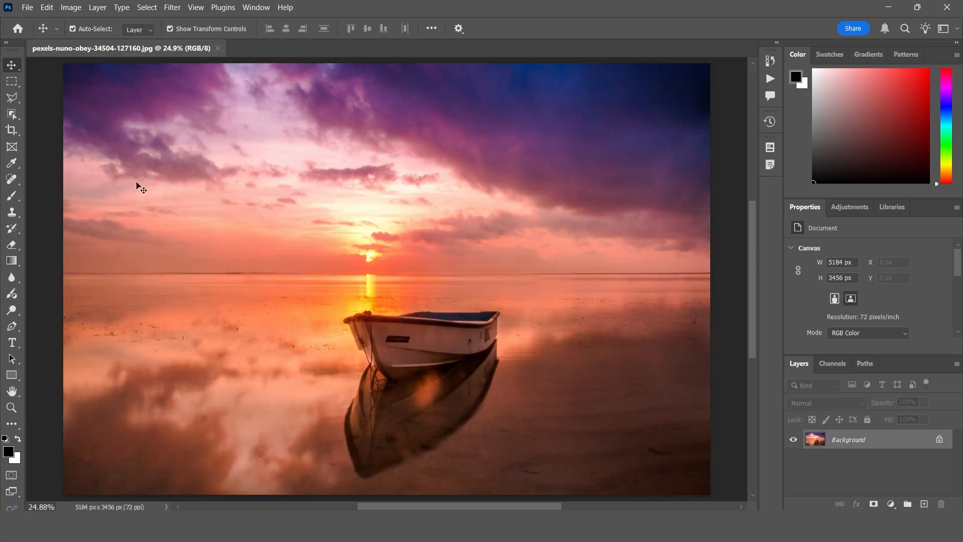
pyautogui.click(27, 8)
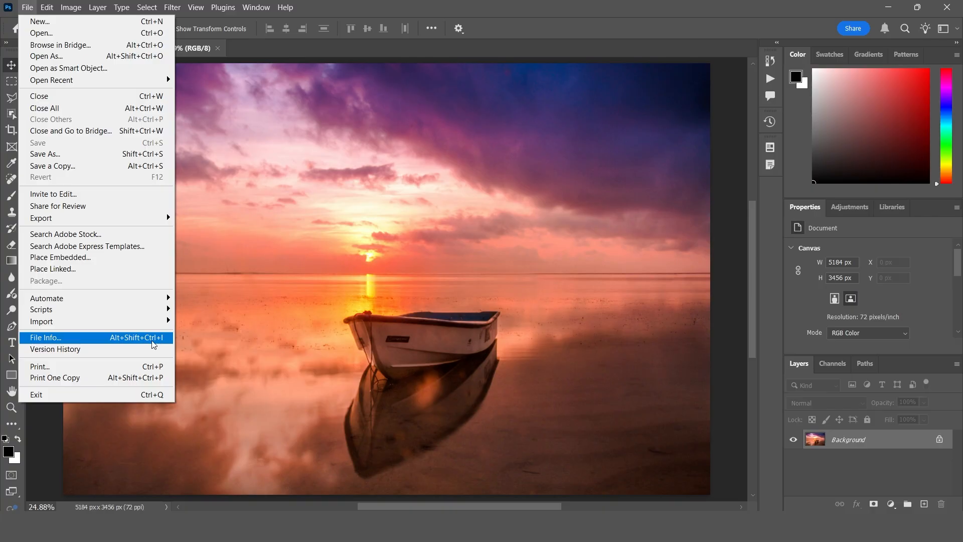
pyautogui.click(420, 287)
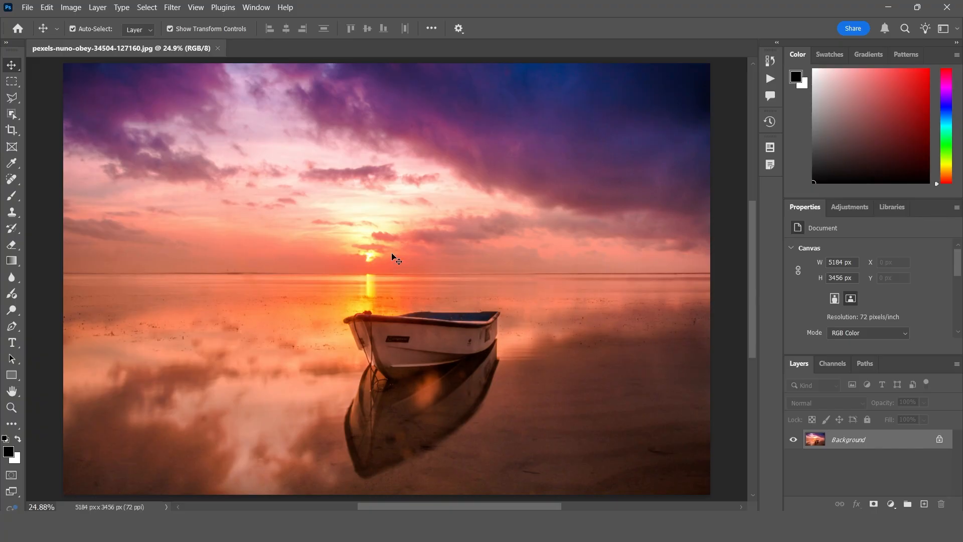
pyautogui.click(29, 9)
pyautogui.click(114, 174)
# Open the File Info of the sunset boat photo, set the document title to "sunset", and apply it.
pyautogui.click(35, 8)
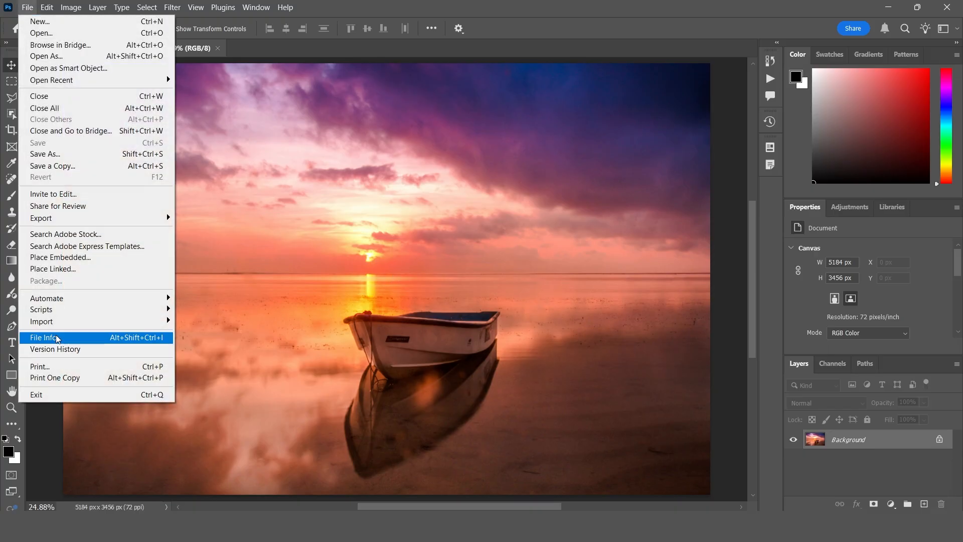
pyautogui.click(435, 272)
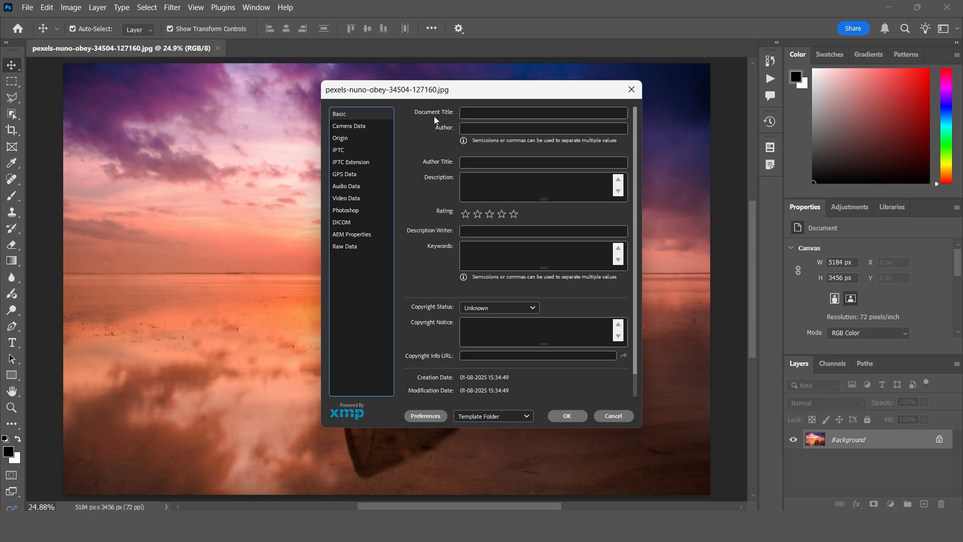
pyautogui.click(478, 111)
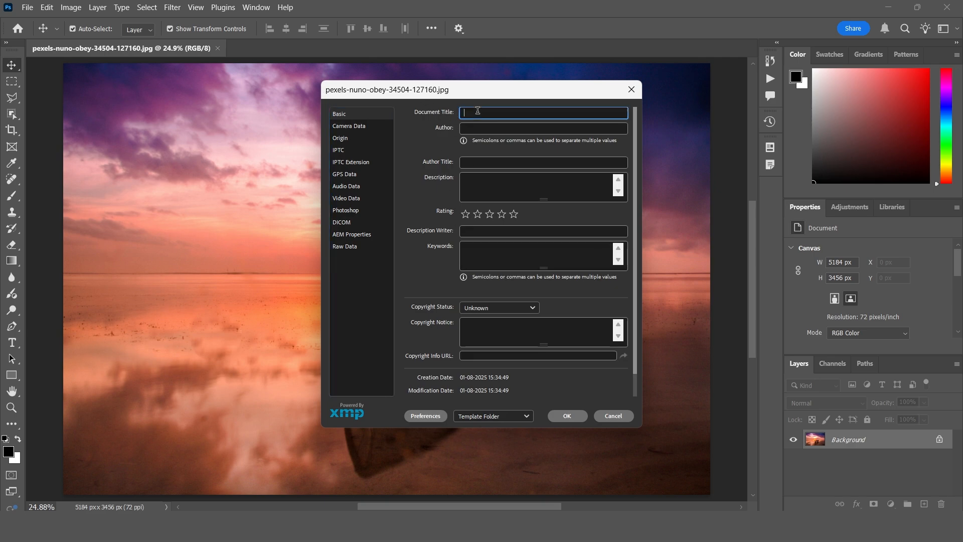
pyautogui.write('sunset')
pyautogui.click(484, 128)
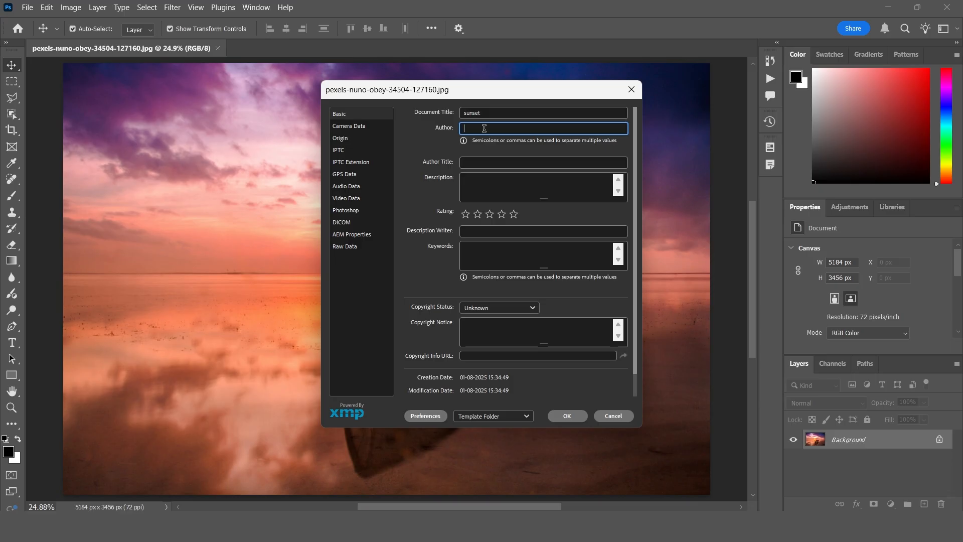
pyautogui.click(483, 187)
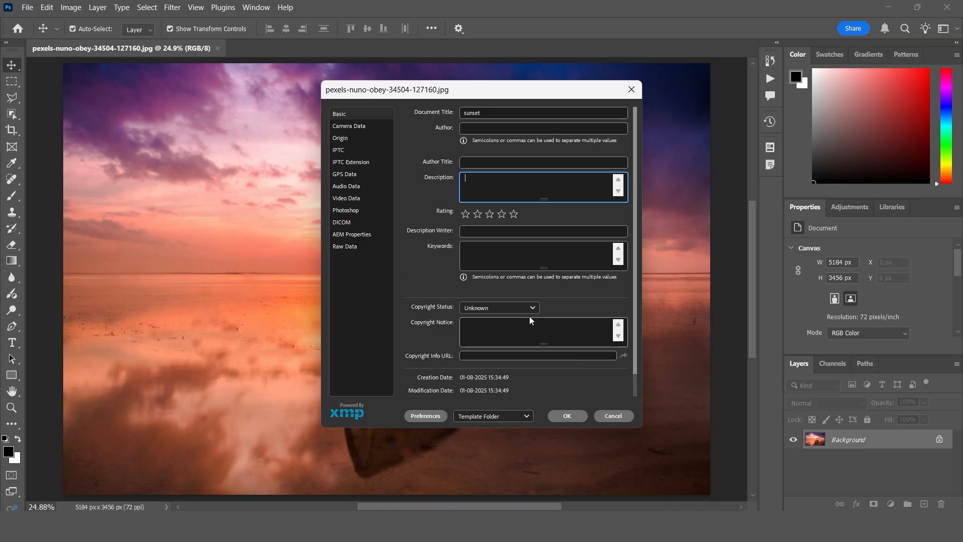
pyautogui.click(563, 421)
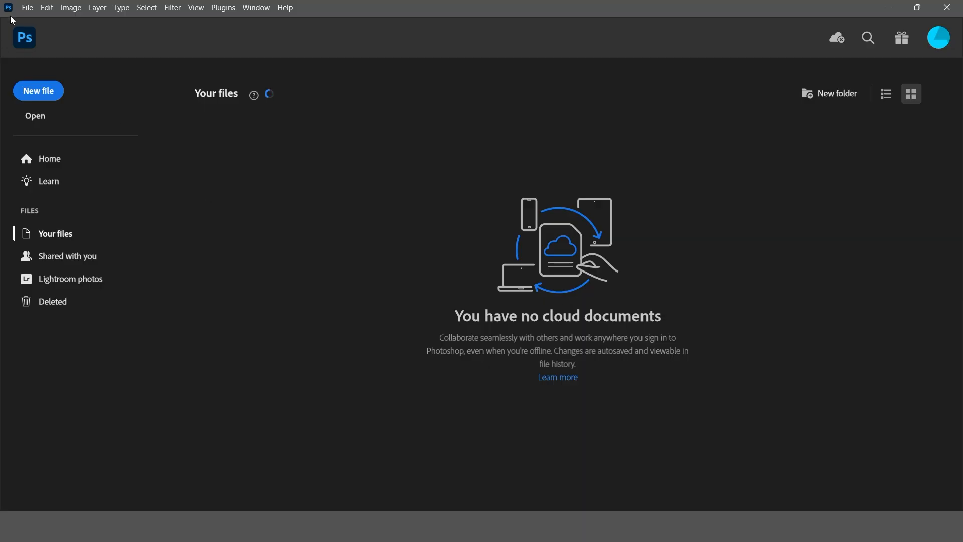
# Create a new 1920 x 1080 px document named "abc" from the HDTV 1080p preset.
pyautogui.click(27, 8)
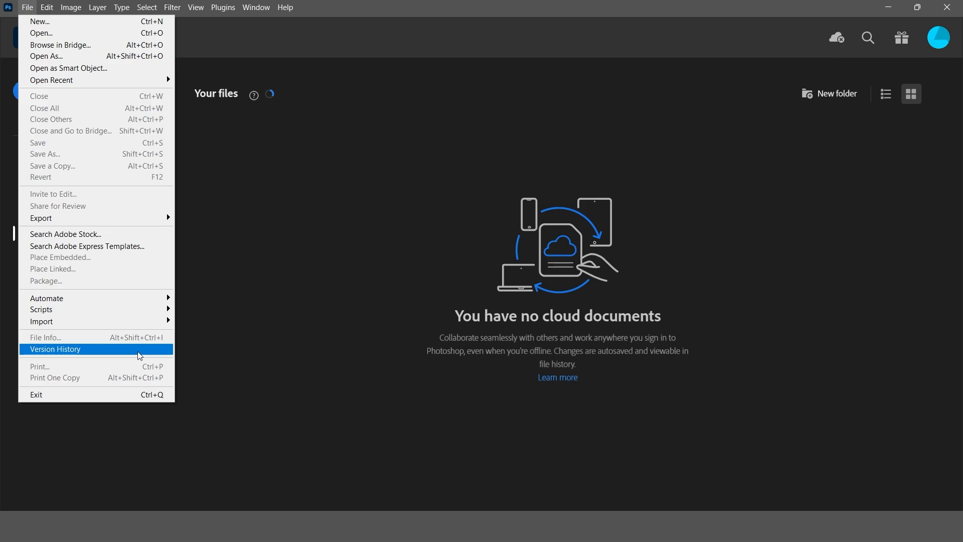
pyautogui.click(300, 274)
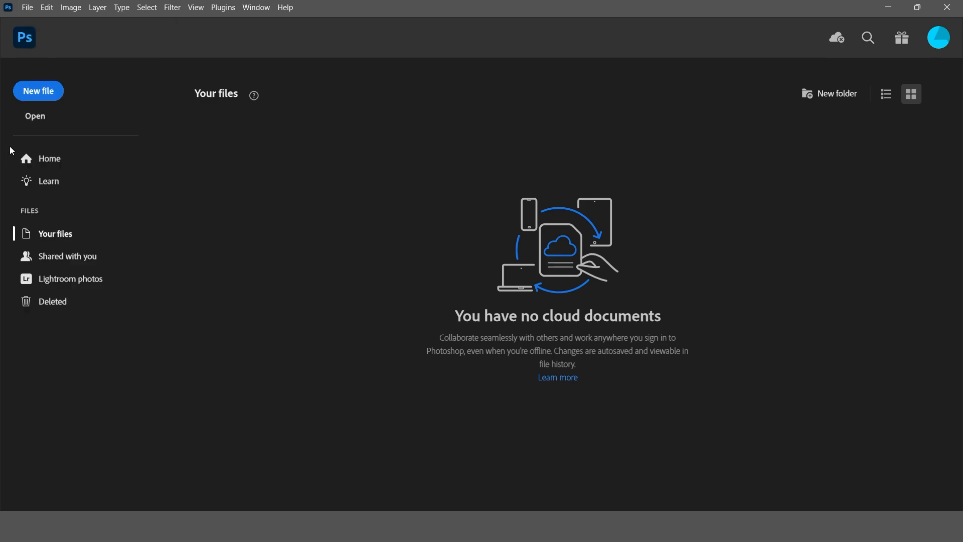
pyautogui.click(54, 100)
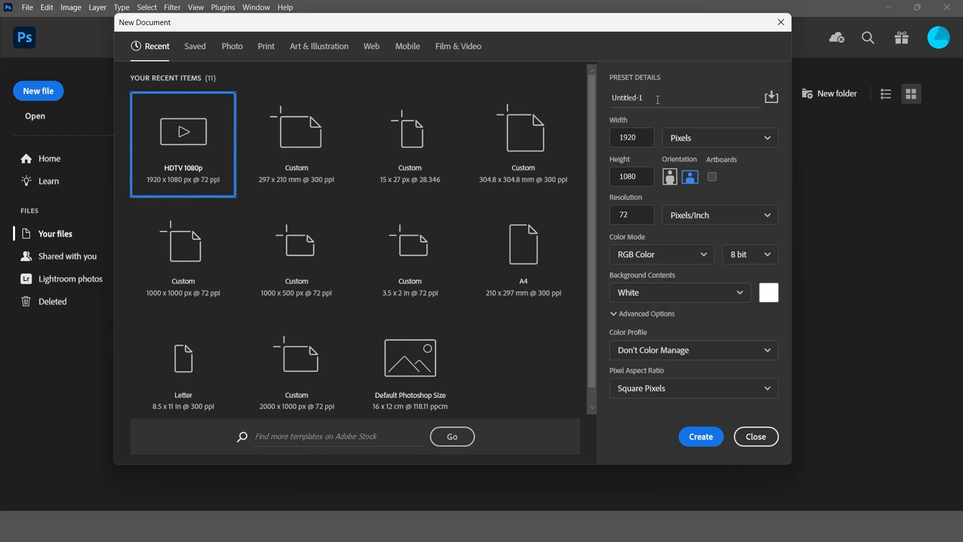
pyautogui.moveTo(649, 98); pyautogui.dragTo(601, 113)
pyautogui.write('abc')
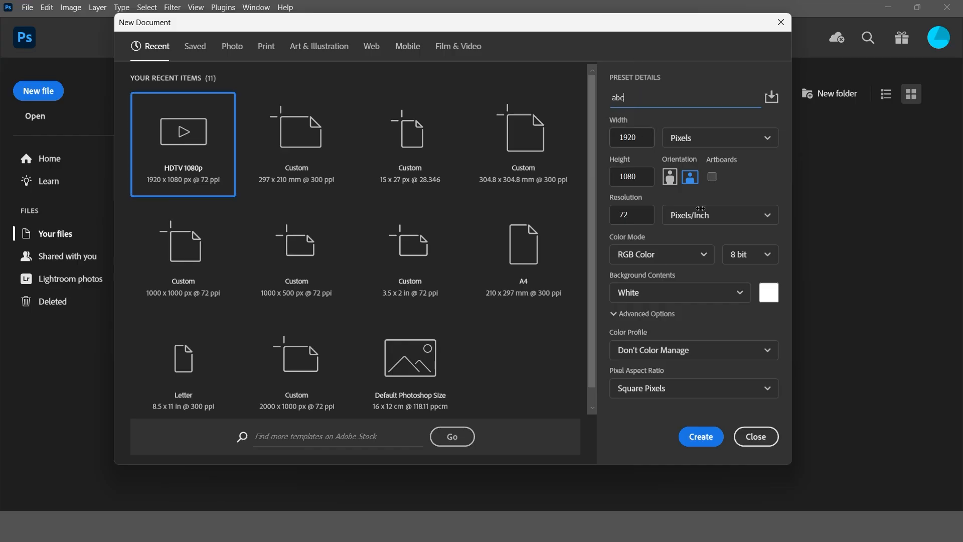
pyautogui.click(714, 435)
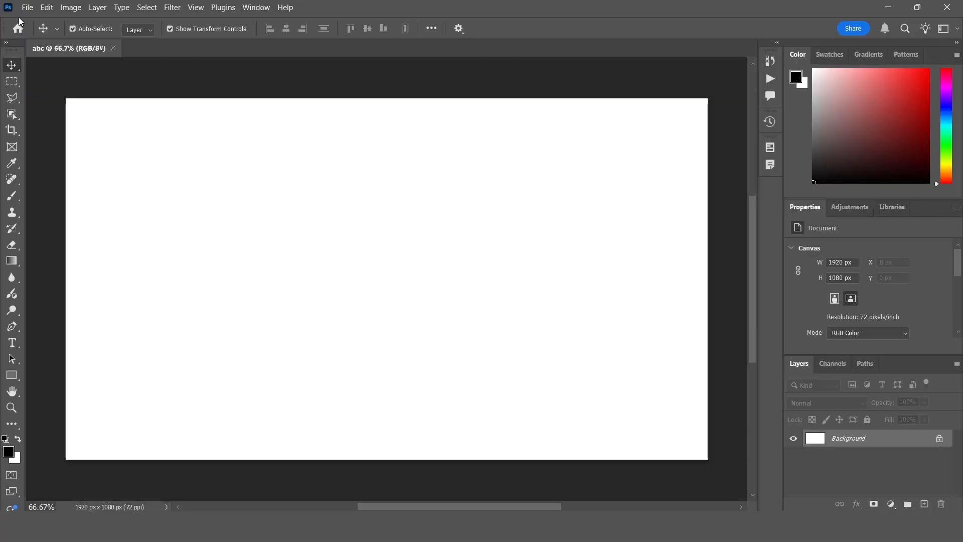
# Save a copy of the blank document to Creative Cloud under the name "abc".
pyautogui.click(26, 8)
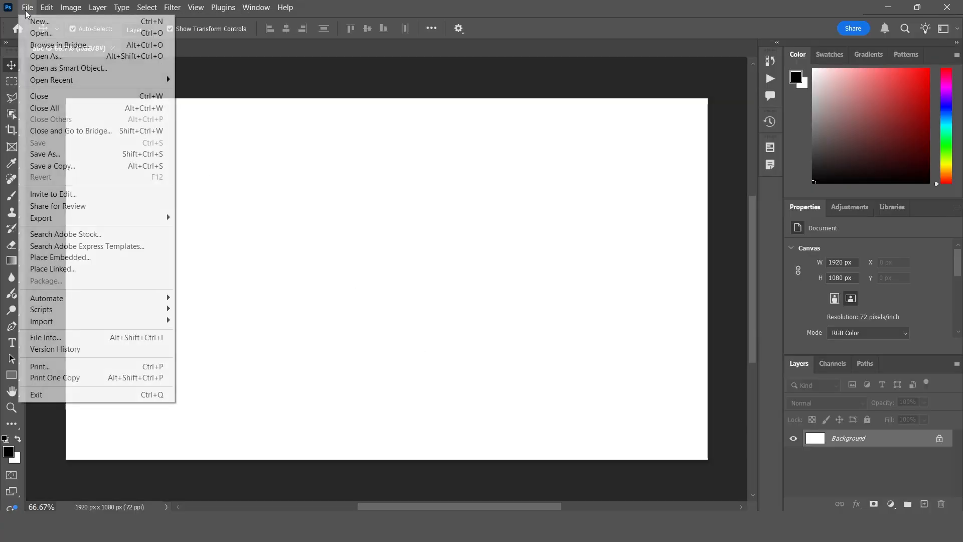
pyautogui.click(75, 171)
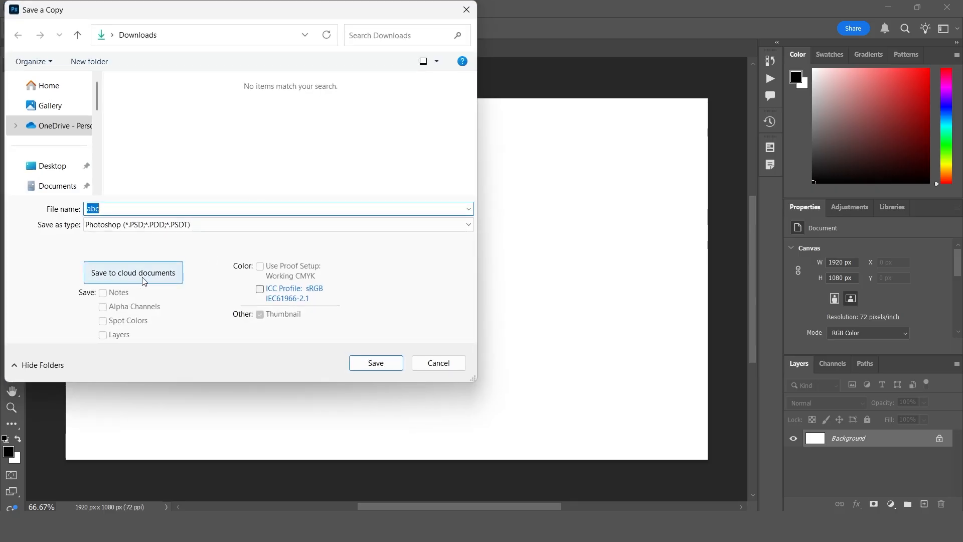
pyautogui.click(163, 281)
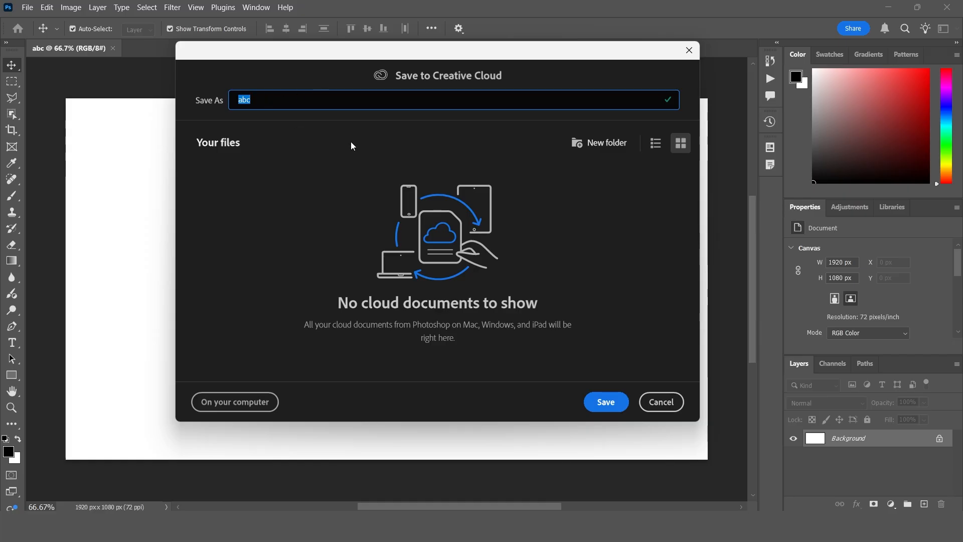
pyautogui.click(599, 404)
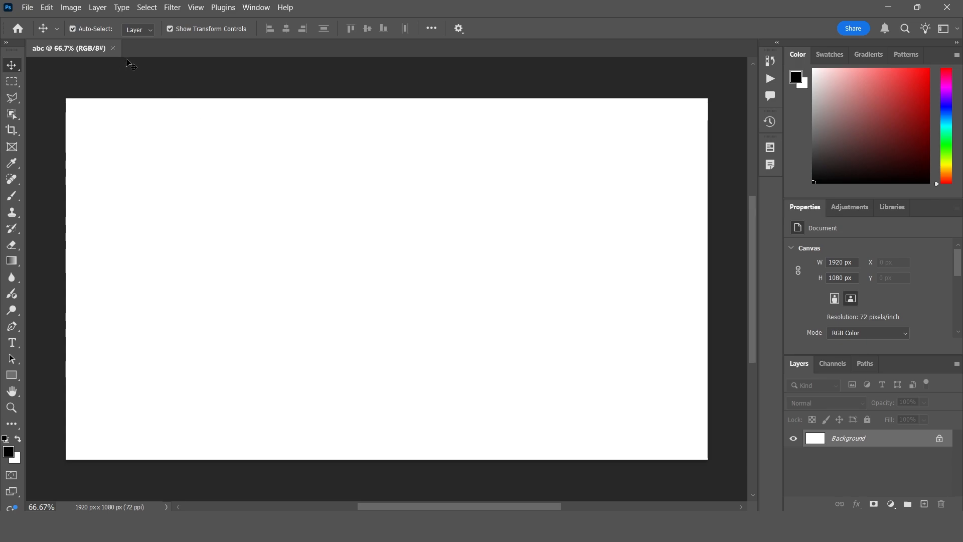
# Close the local abc document and open the cloud document abc from your files.
pyautogui.click(113, 48)
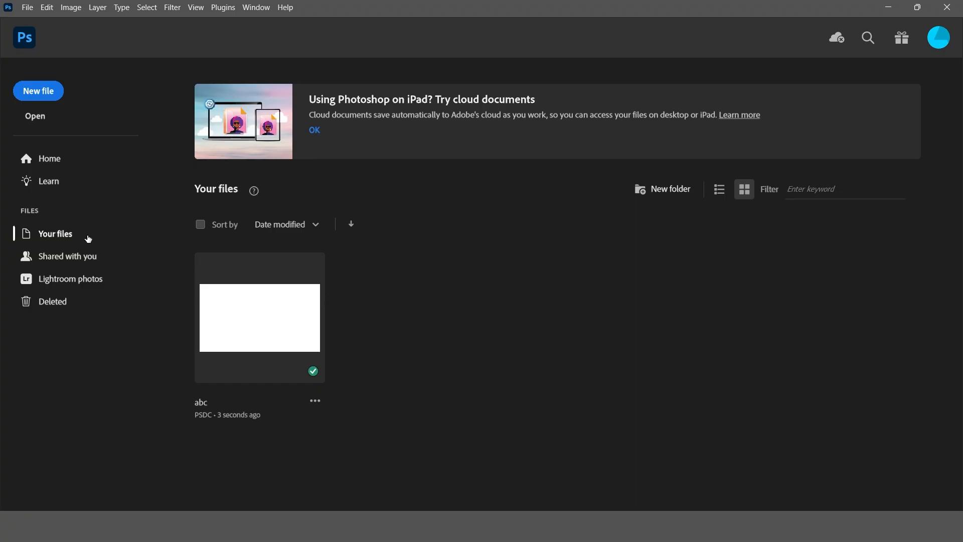
pyautogui.click(265, 324)
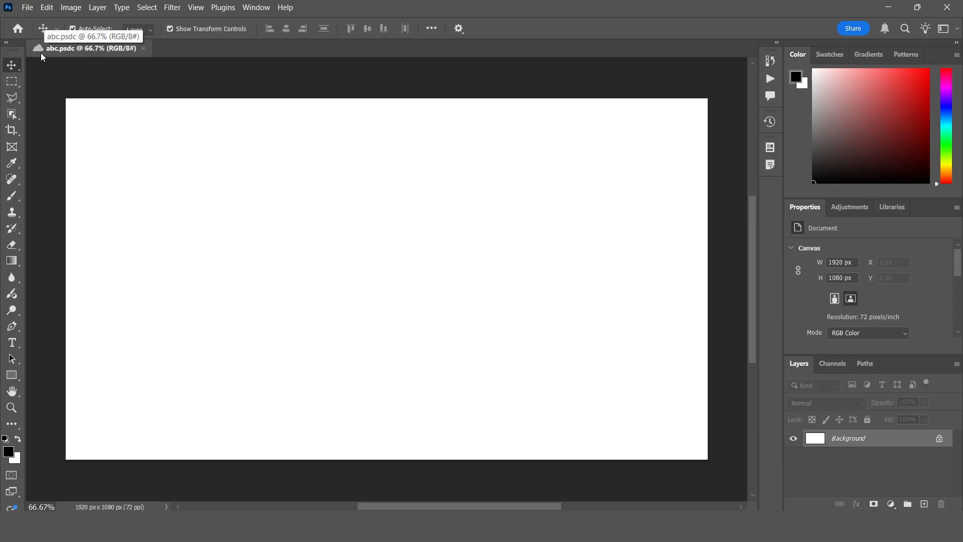
# Add the text "ABCD" to the canvas, enlarge it to 281 pt, and move it slightly down towards the canvas's middle.
pyautogui.click(12, 342)
pyautogui.click(249, 253)
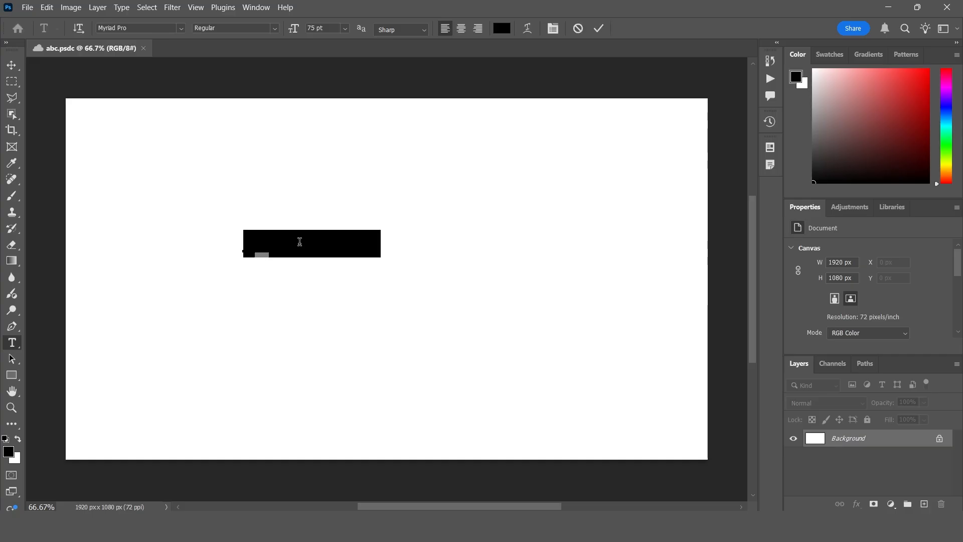
pyautogui.write('ABCD')
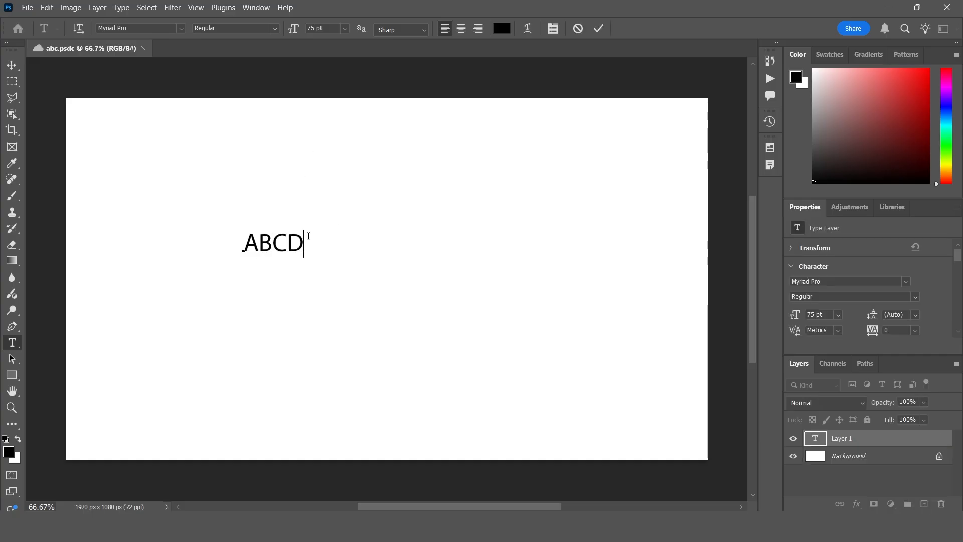
pyautogui.moveTo(305, 244); pyautogui.dragTo(232, 242)
pyautogui.moveTo(293, 31); pyautogui.dragTo(626, 31)
pyautogui.click(598, 28)
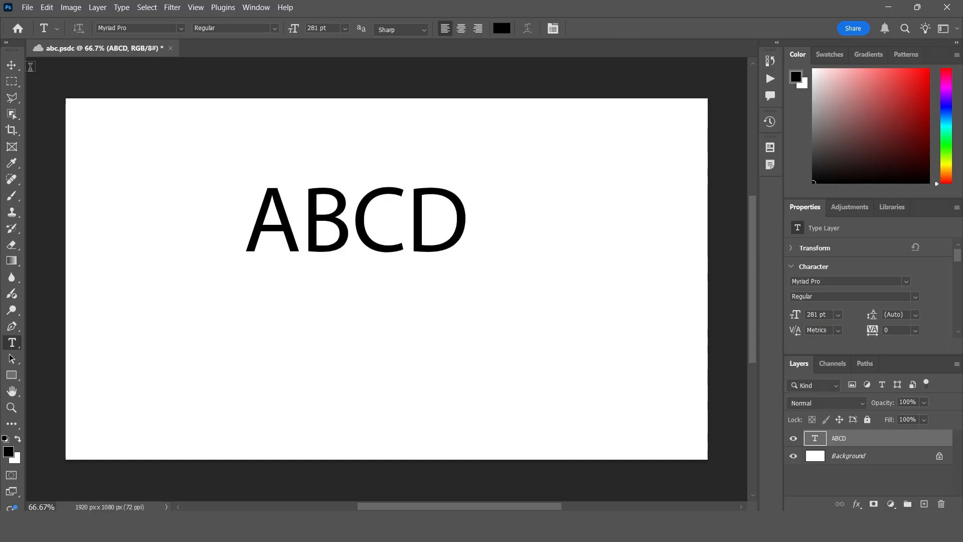
pyautogui.press('v')
pyautogui.moveTo(383, 221); pyautogui.dragTo(399, 248)
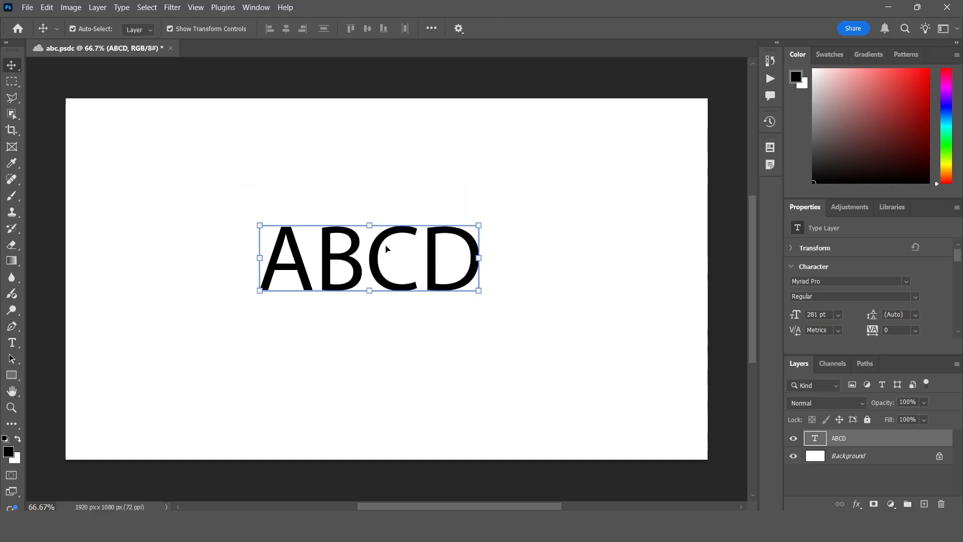
# Examine the cloud document's Version History, including the saved version's options and the note on how long versions are kept.
pyautogui.click(25, 7)
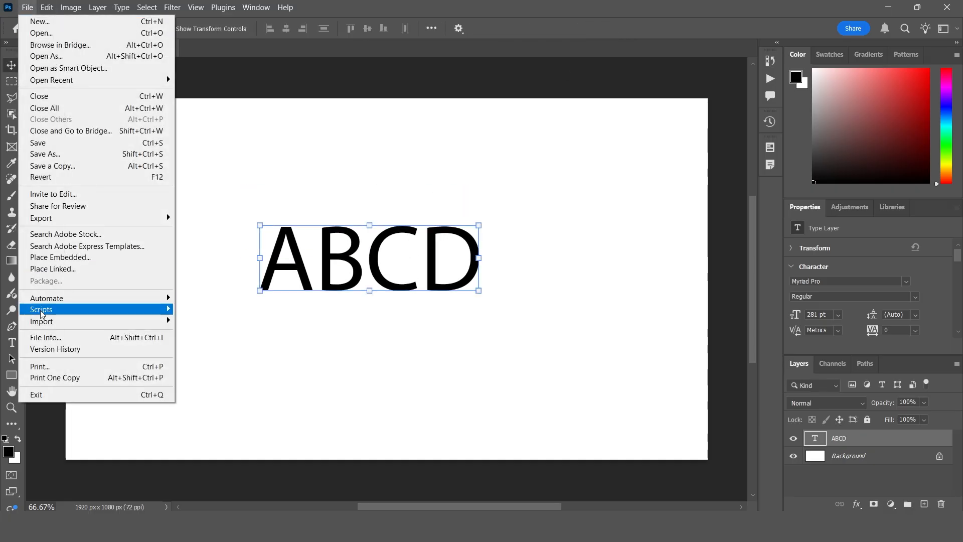
pyautogui.click(77, 349)
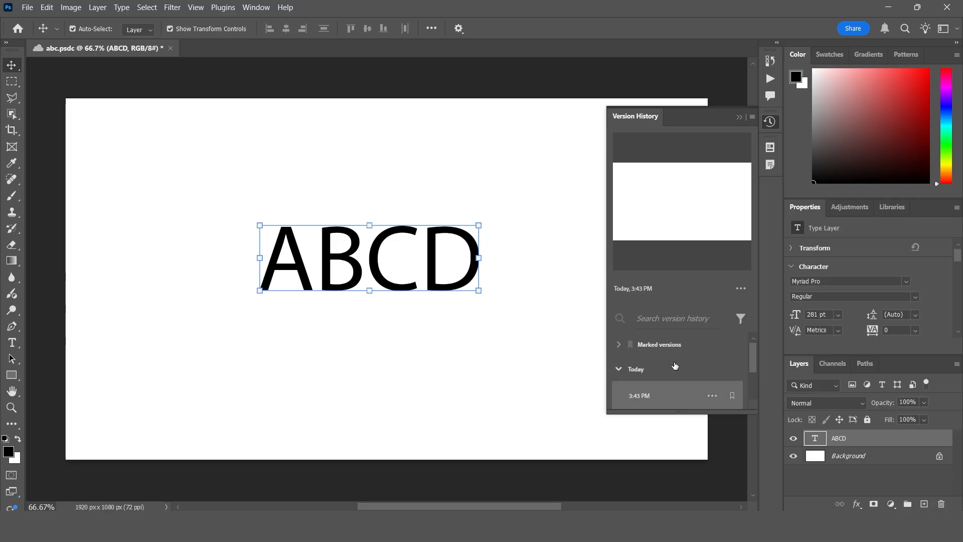
pyautogui.click(711, 396)
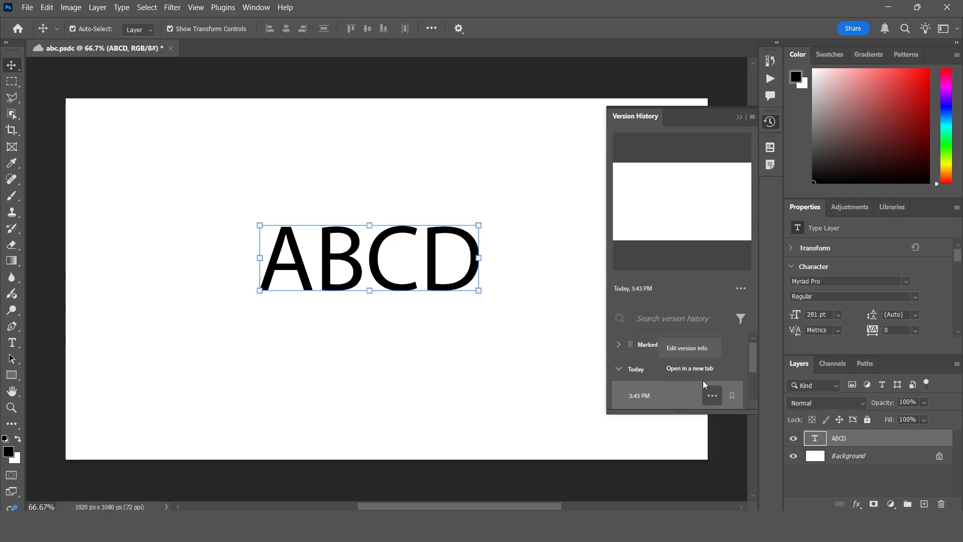
pyautogui.scroll(-2, 682, 371)
pyautogui.scroll(2, 681, 368)
pyautogui.scroll(-2, 671, 365)
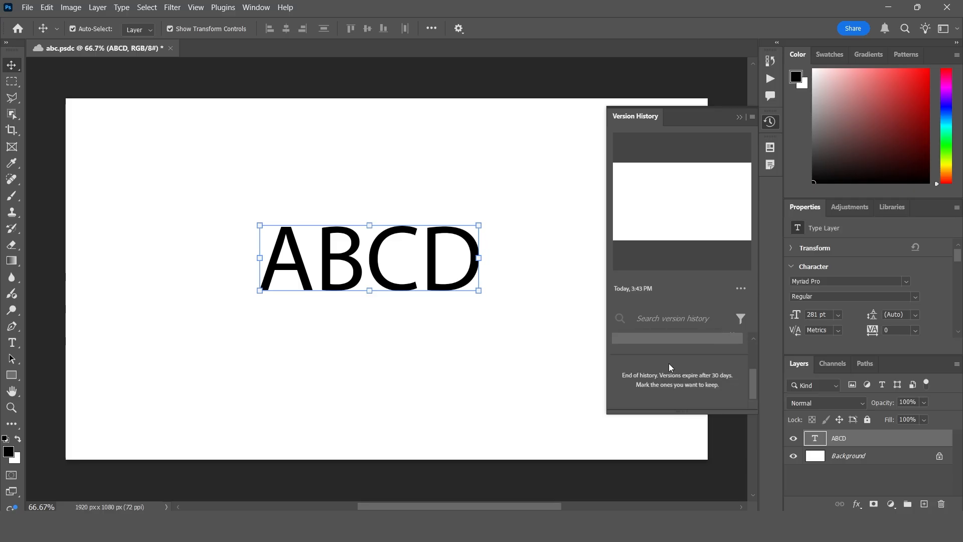
pyautogui.scroll(2, 669, 363)
pyautogui.scroll(-2, 669, 366)
pyautogui.scroll(2, 669, 368)
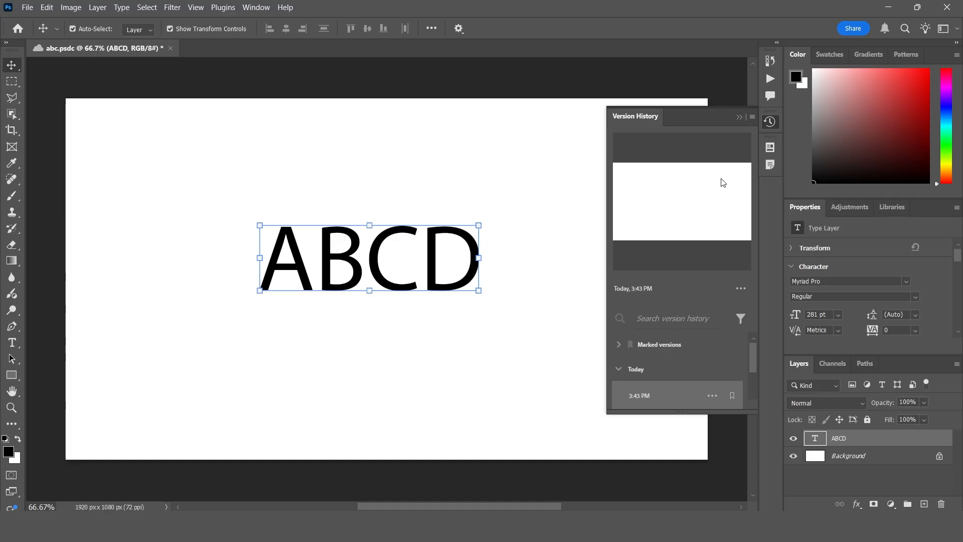
pyautogui.click(743, 116)
# Recolor the letters "CD" of the text red and save the cloud document.
pyautogui.click(308, 325)
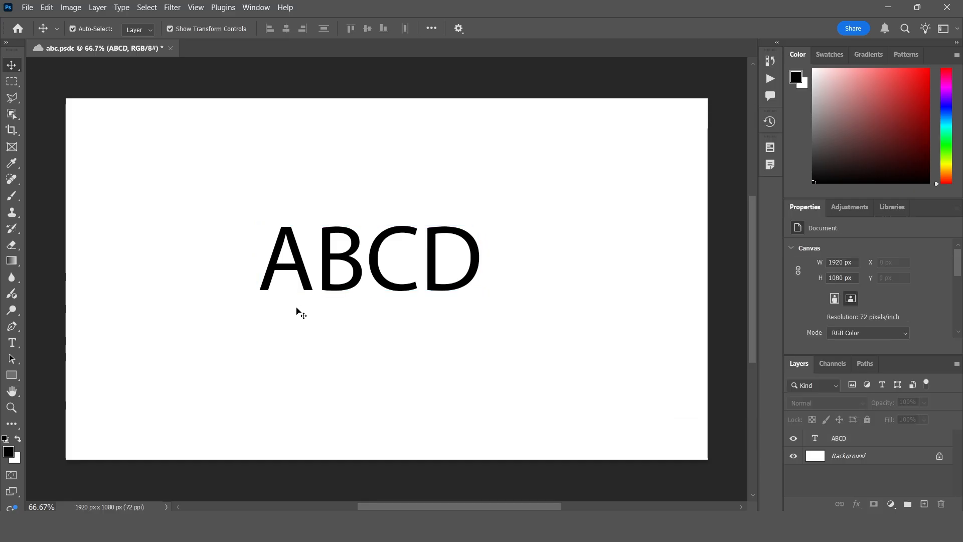
pyautogui.click(11, 341)
pyautogui.doubleClick(360, 254)
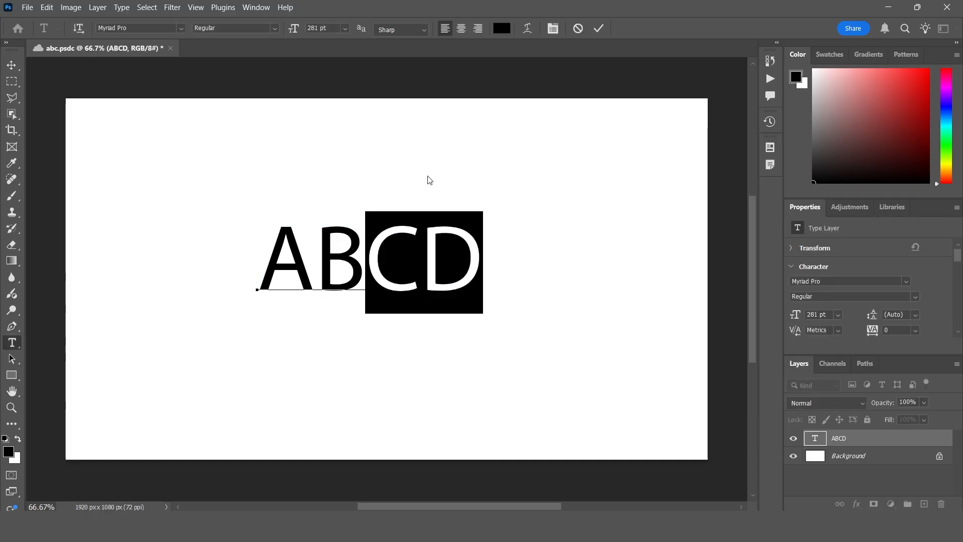
pyautogui.click(500, 29)
pyautogui.click(475, 104)
pyautogui.click(599, 99)
pyautogui.click(597, 29)
pyautogui.click(11, 65)
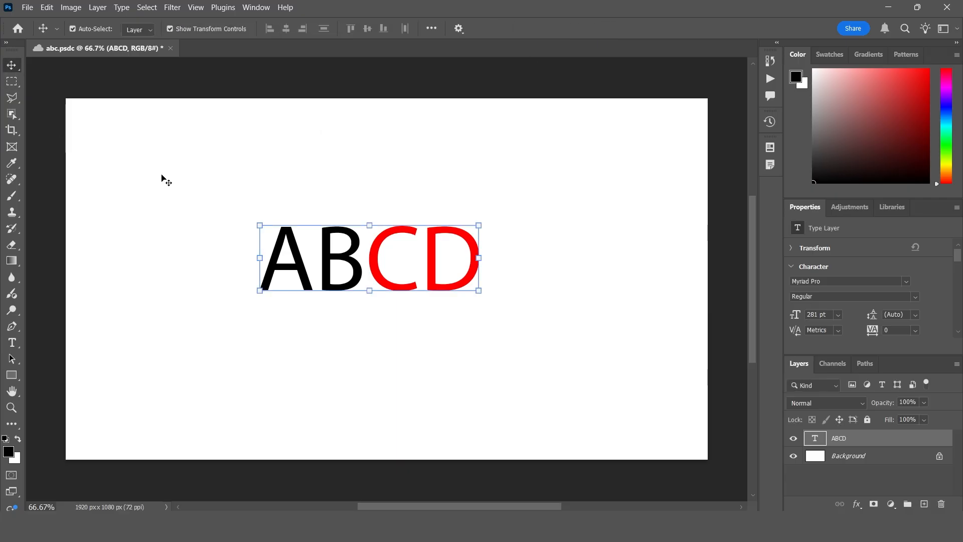
pyautogui.click(28, 7)
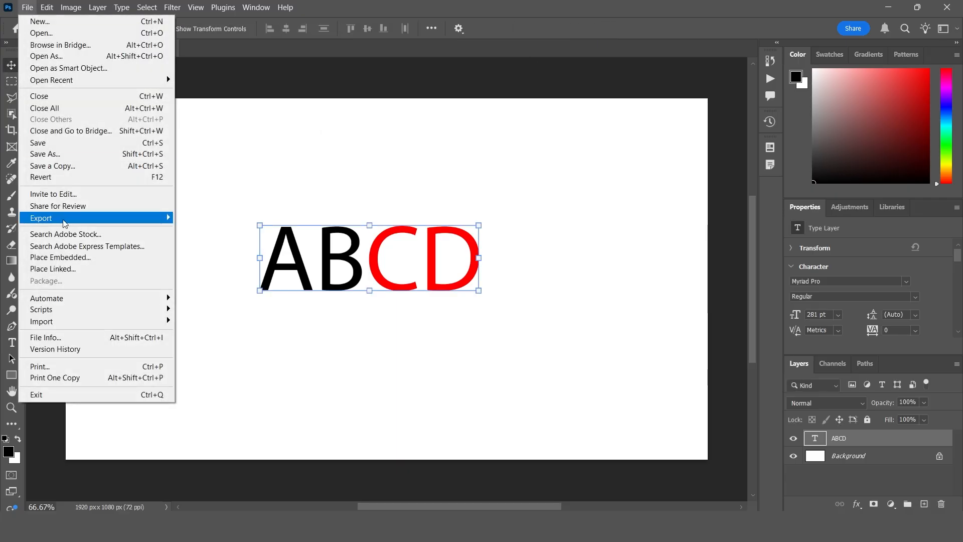
pyautogui.click(38, 143)
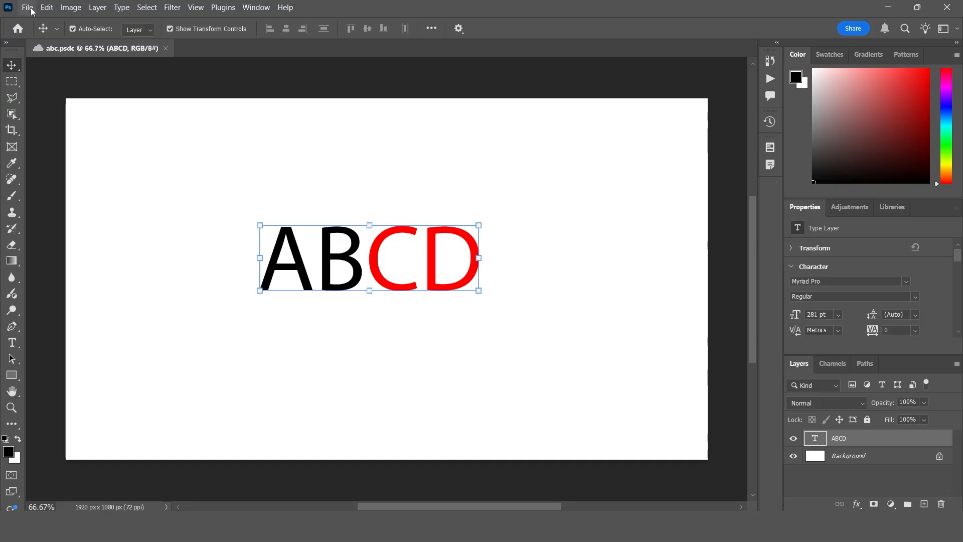
# Try to revert the document to the blank 3:43 PM version from the Version History.
pyautogui.click(770, 123)
pyautogui.scroll(-2, 672, 361)
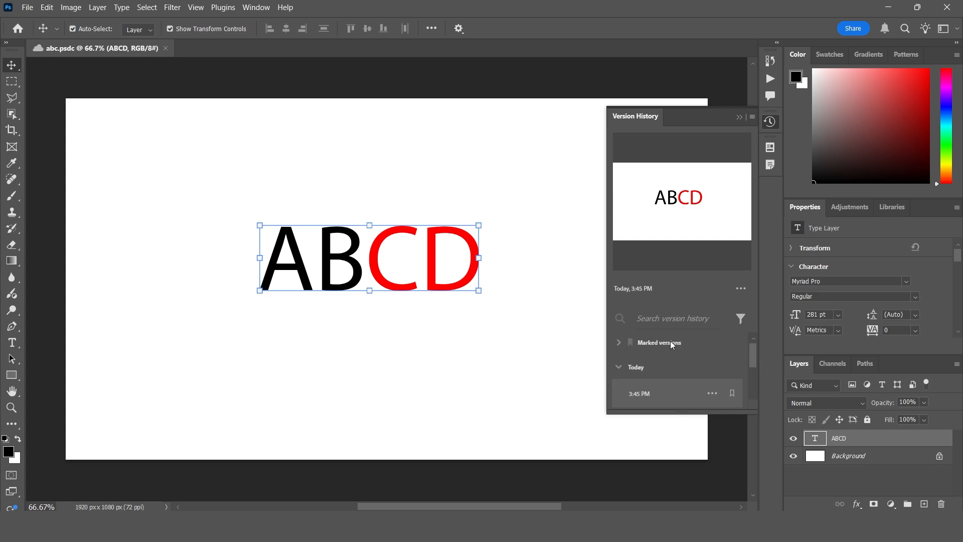
pyautogui.scroll(-3, 667, 381)
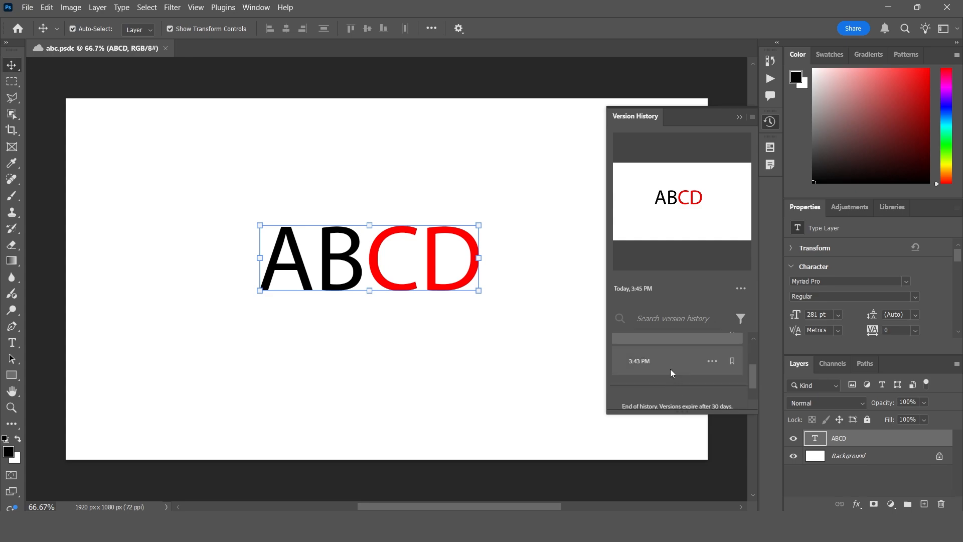
pyautogui.click(712, 360)
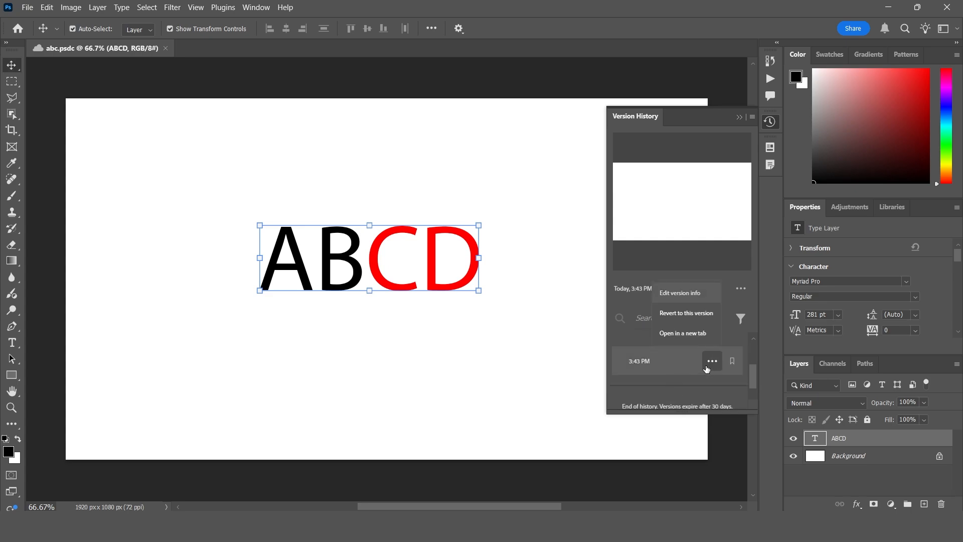
pyautogui.click(689, 313)
pyautogui.click(166, 48)
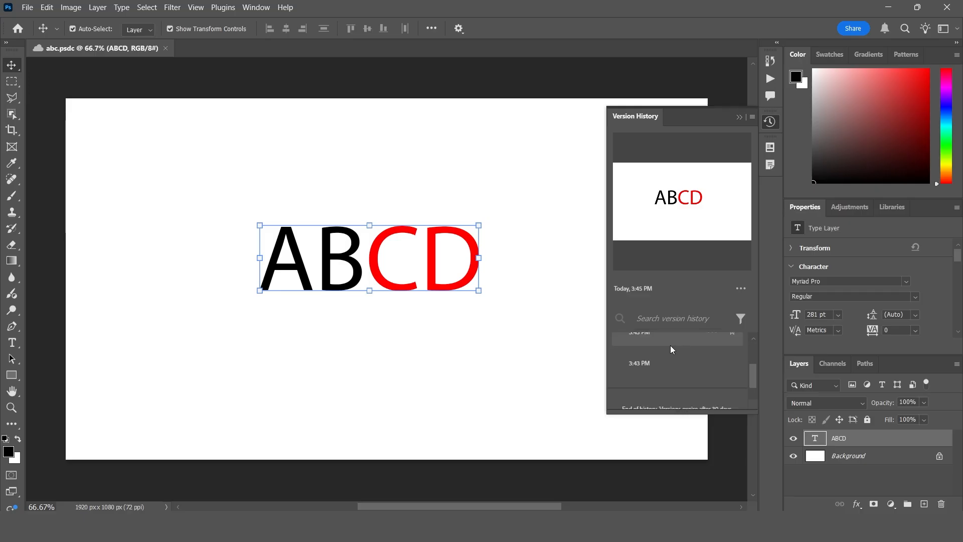
pyautogui.click(738, 118)
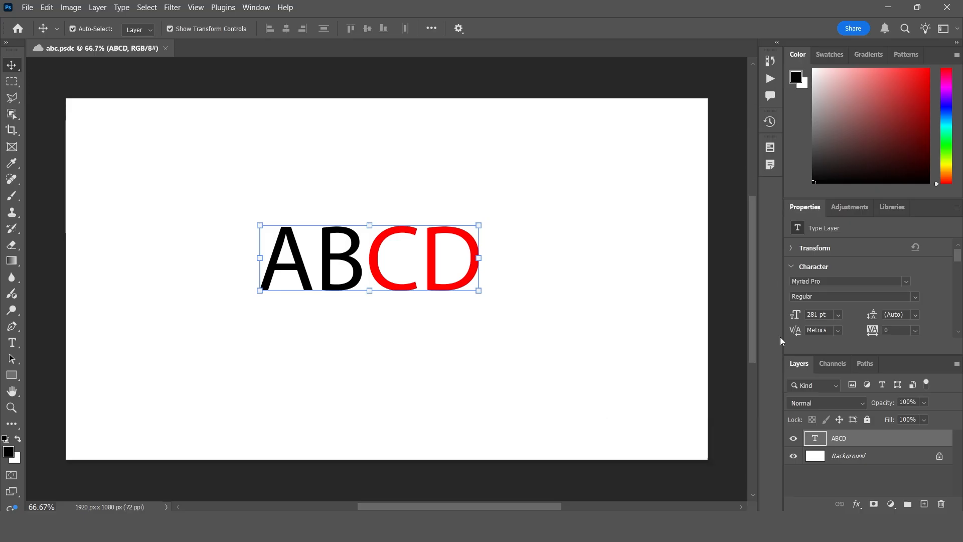
# Create a new layer above the text and set the foreground color to blue 000cff.
pyautogui.click(928, 503)
pyautogui.click(8, 452)
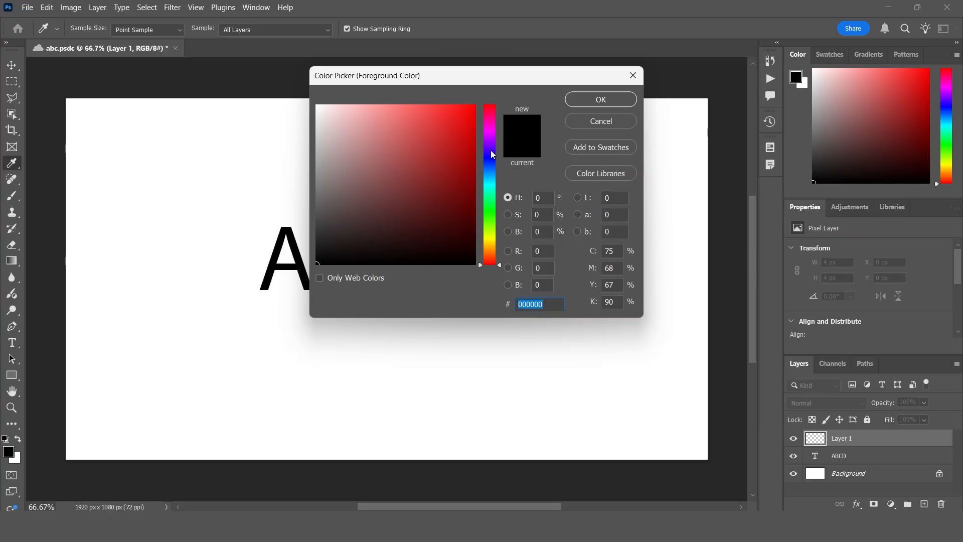
pyautogui.click(491, 159)
pyautogui.moveTo(451, 130); pyautogui.dragTo(540, 87)
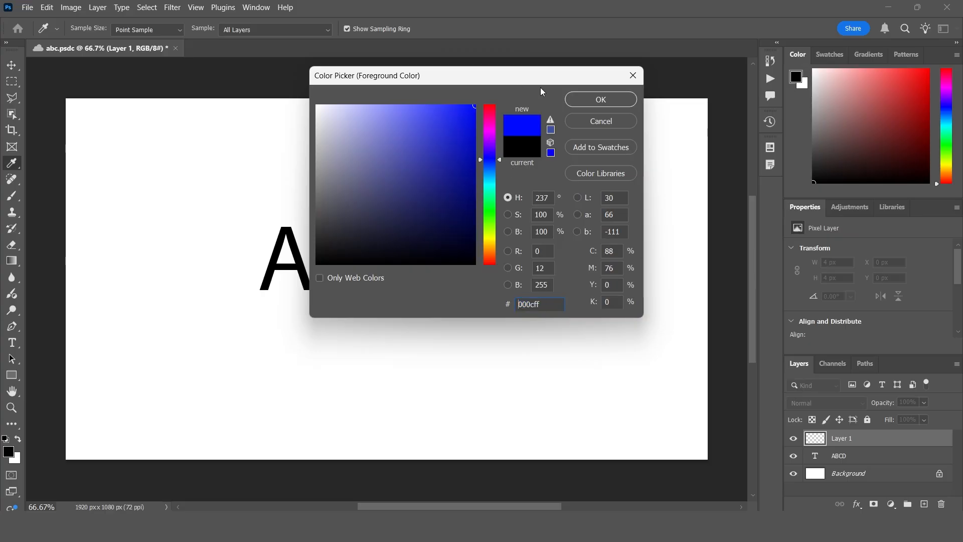
pyautogui.click(588, 95)
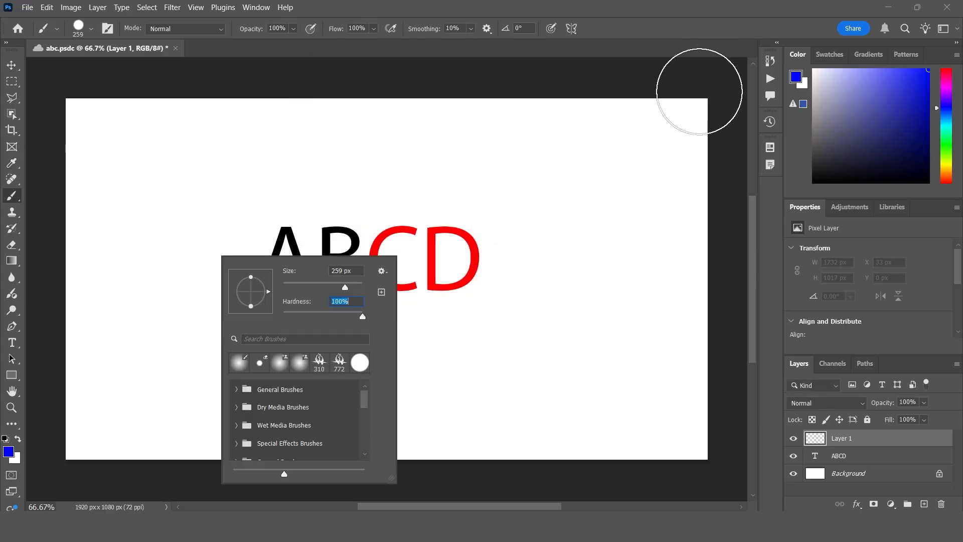
# Dab the four canvas corners blue with a 259 px hard round brush and save the cloud document.
pyautogui.click(699, 91)
pyautogui.click(76, 107)
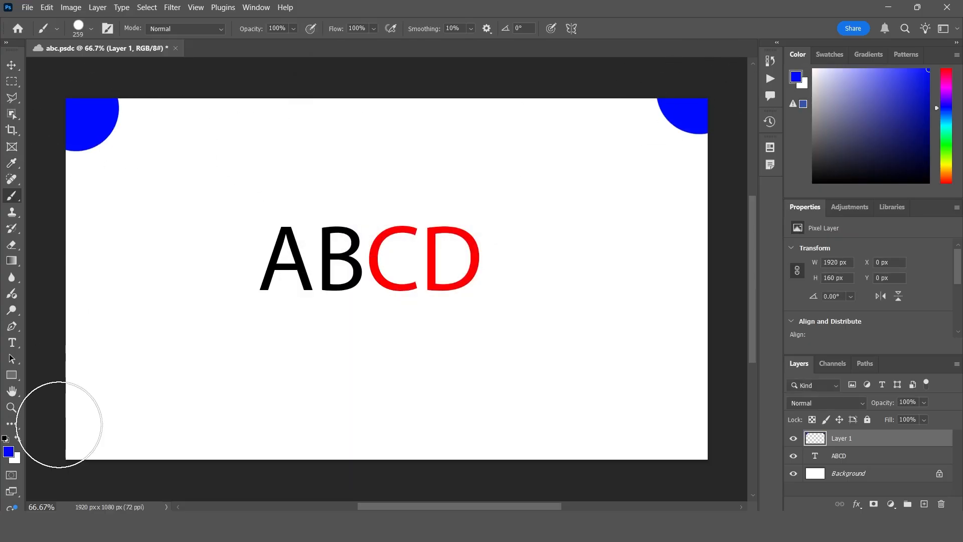
pyautogui.click(61, 438)
pyautogui.click(703, 451)
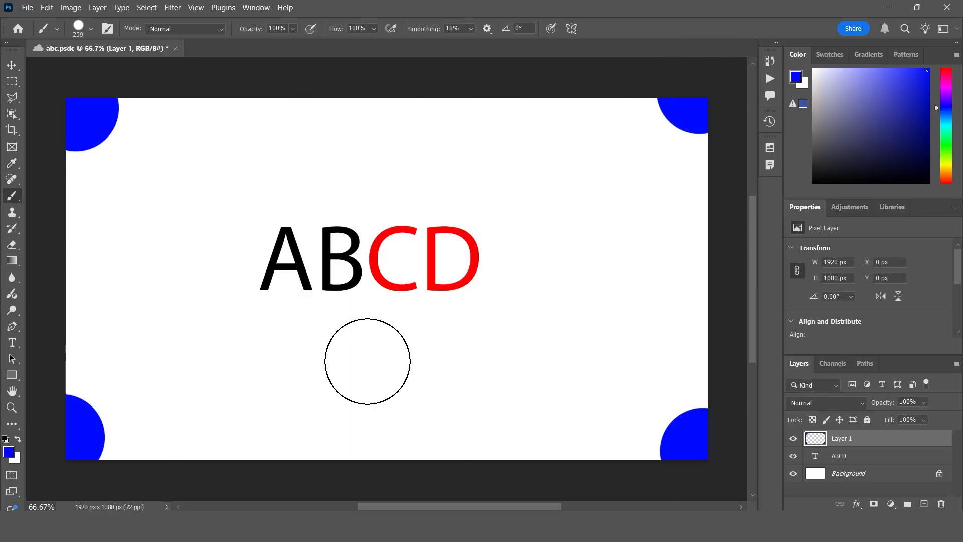
pyautogui.click(11, 65)
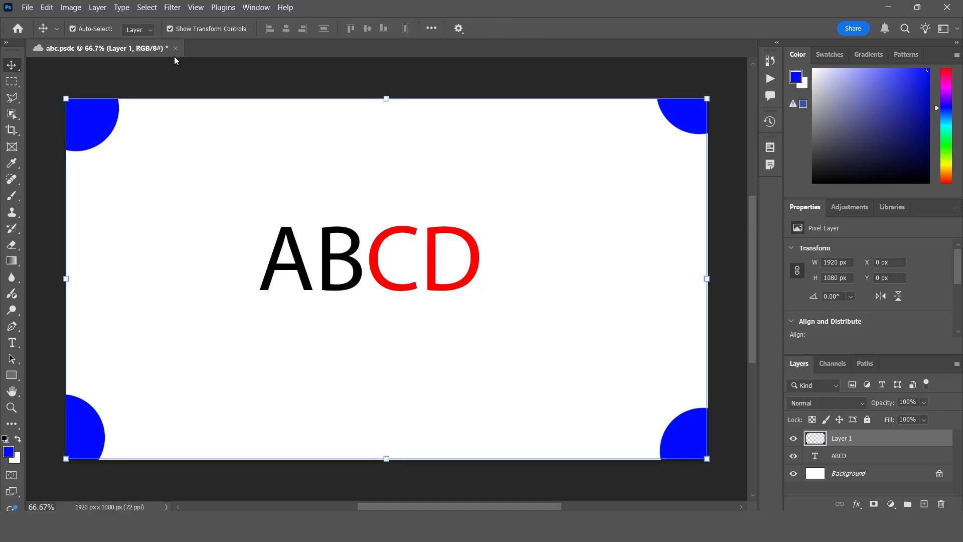
pyautogui.click(27, 7)
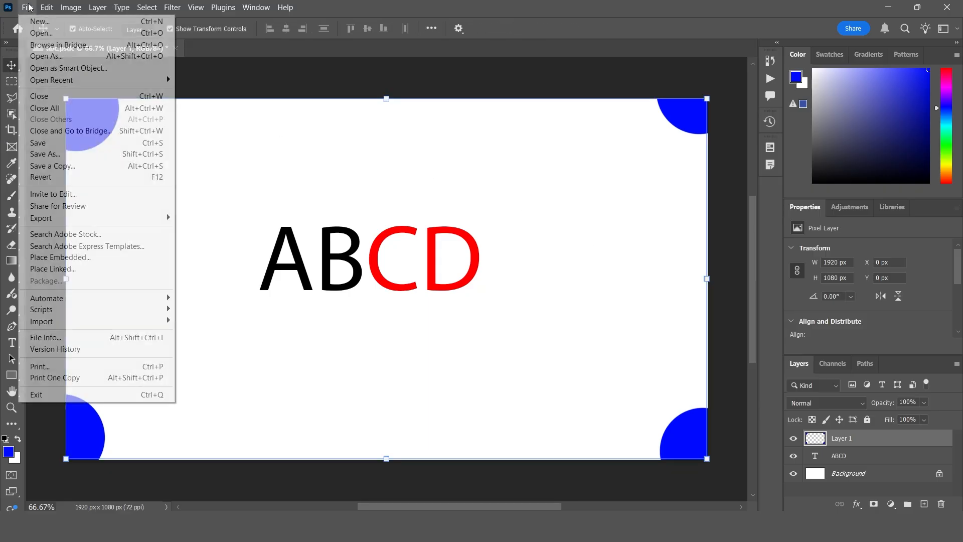
pyautogui.click(50, 142)
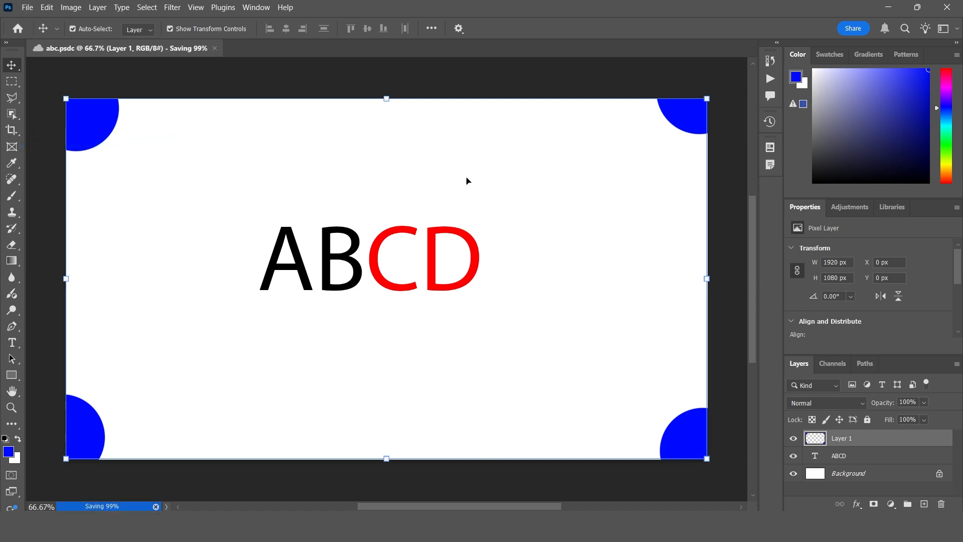
# Name the latest saved version "brush" in its version info.
pyautogui.click(740, 288)
pyautogui.click(724, 314)
pyautogui.write('brush')
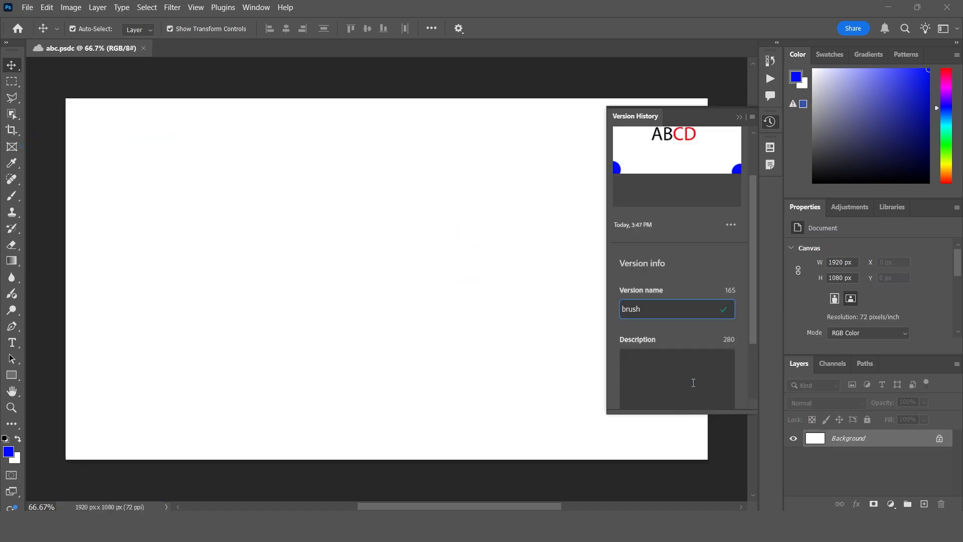
pyautogui.press('Return')
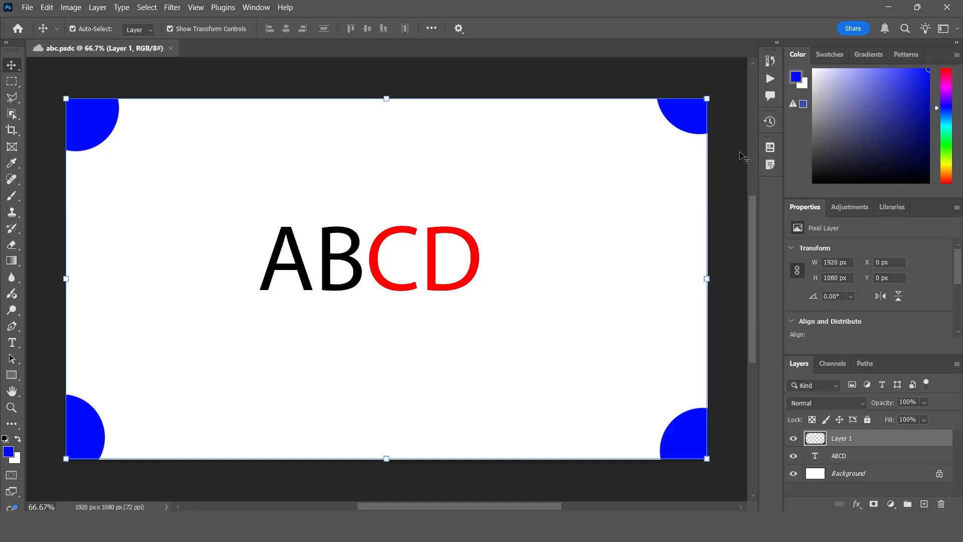
# Preview the "brush", 3:45 PM and 3:43 PM versions of the document in the Version History.
pyautogui.click(769, 121)
pyautogui.scroll(-3, 672, 356)
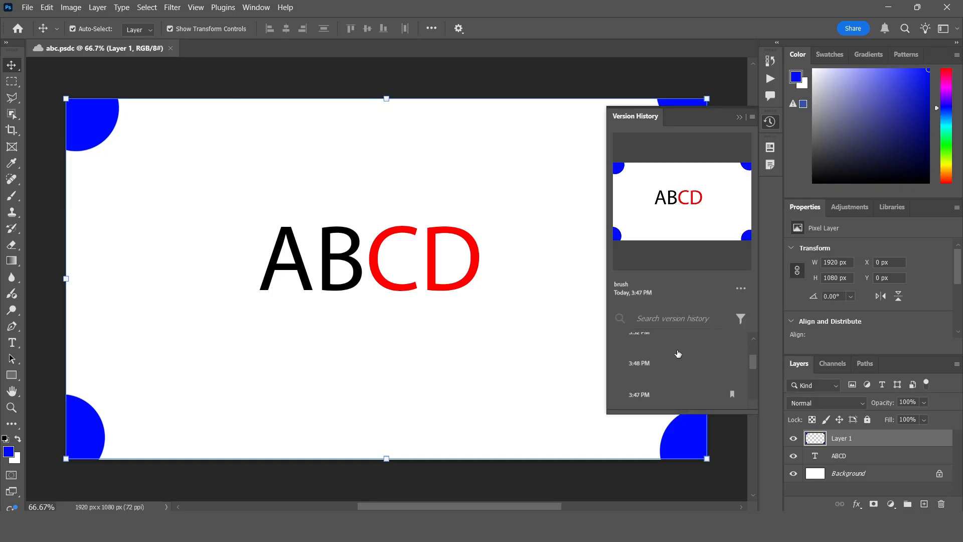
pyautogui.click(654, 365)
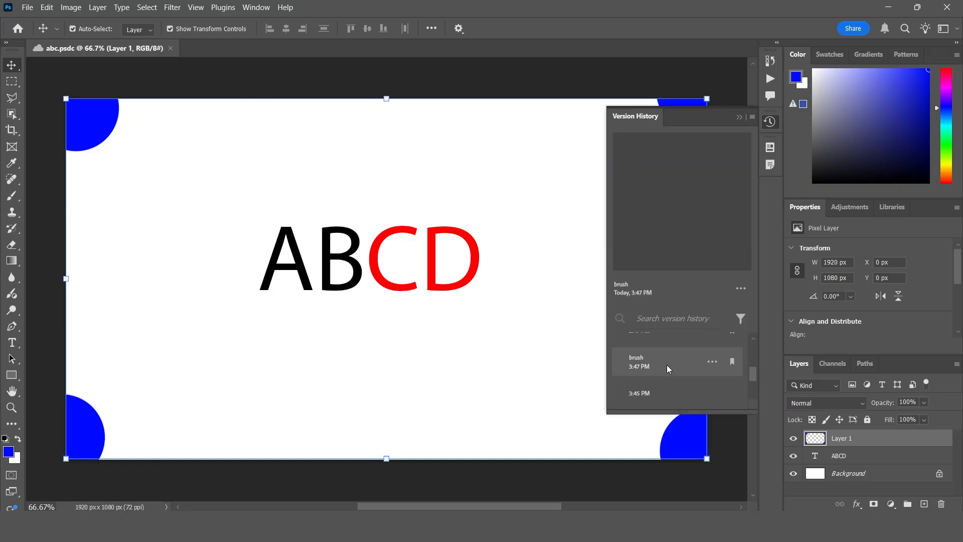
pyautogui.click(679, 382)
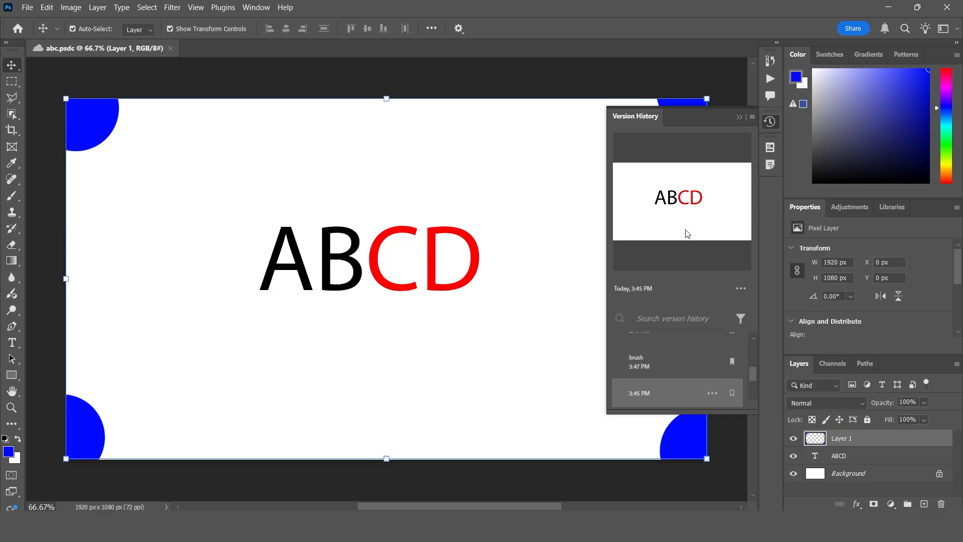
pyautogui.scroll(-2, 678, 386)
pyautogui.scroll(2, 676, 375)
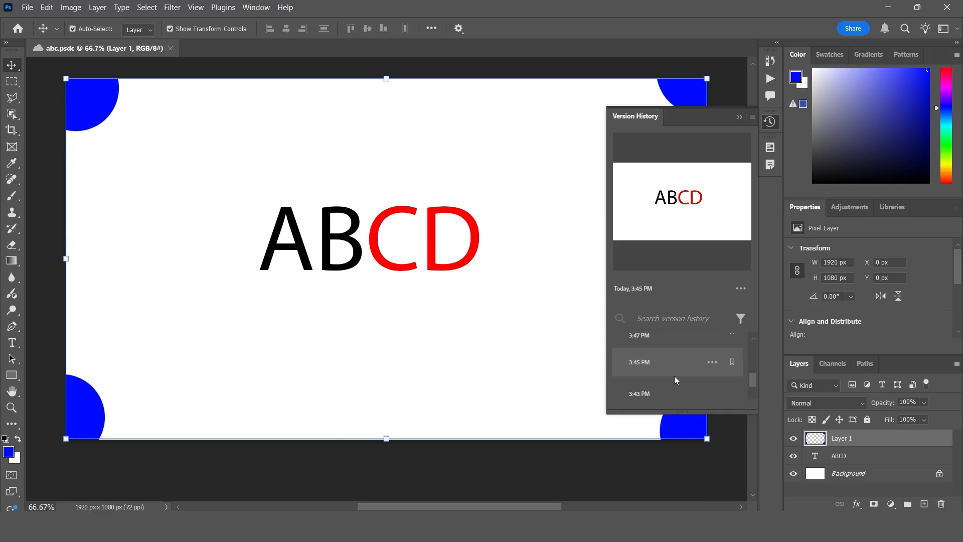
pyautogui.click(675, 391)
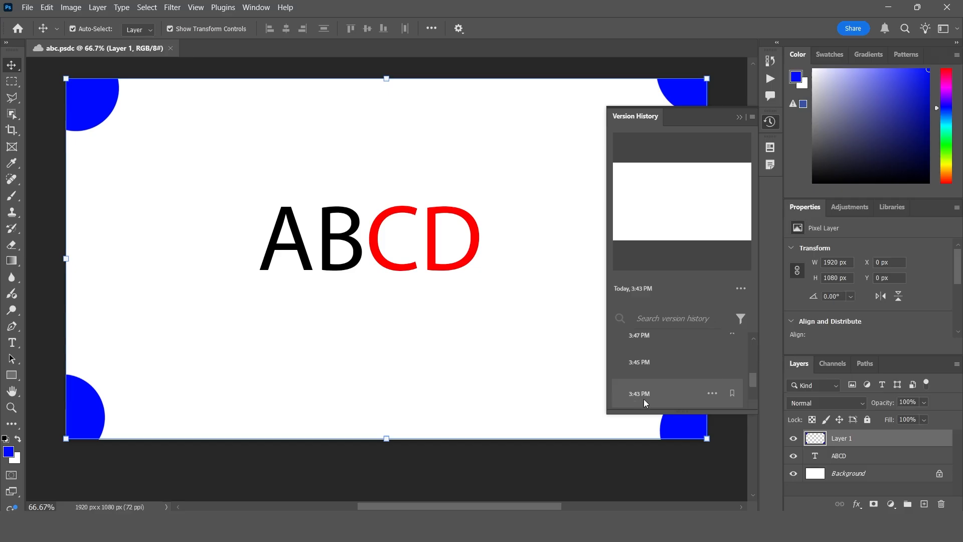
pyautogui.click(658, 372)
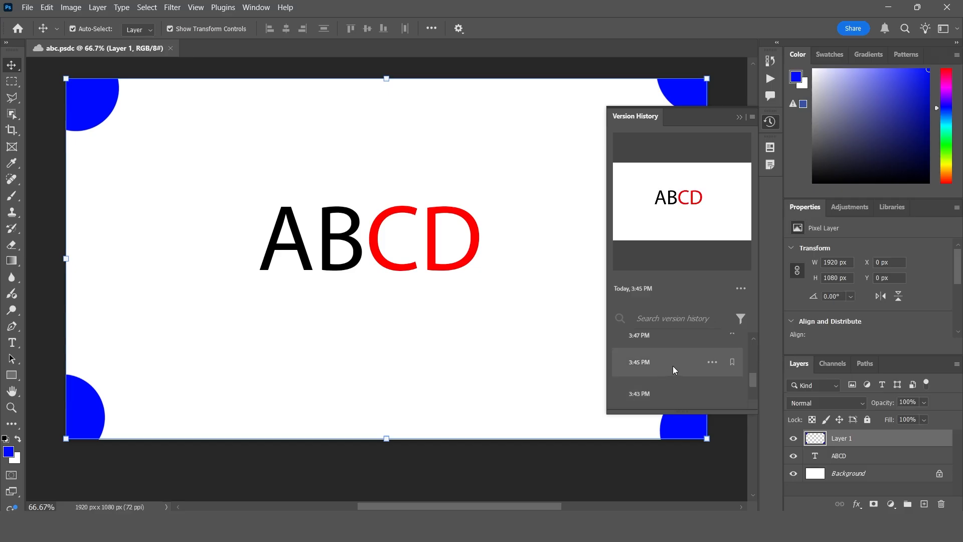
pyautogui.click(656, 343)
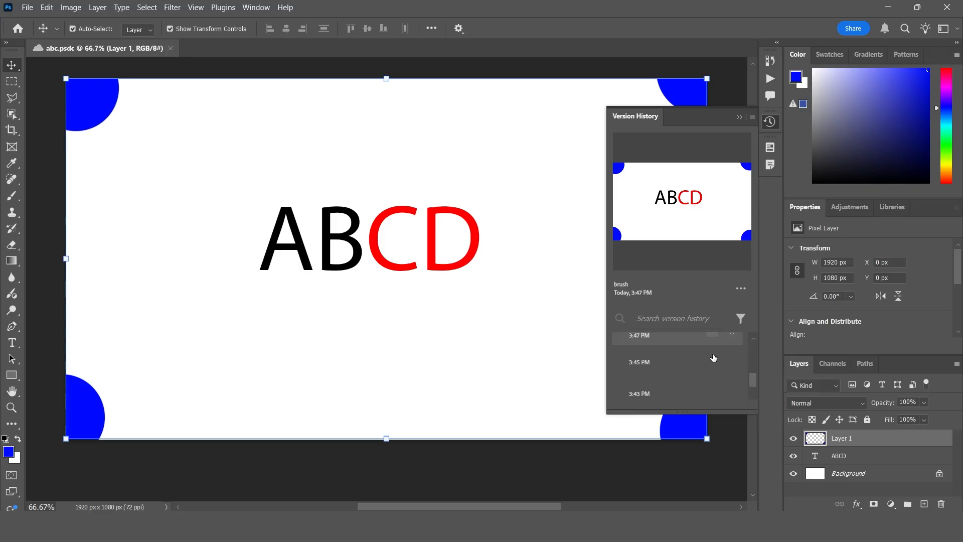
# Name the 3:45 PM version without the blue corners "ABCD" in its version info.
pyautogui.click(678, 360)
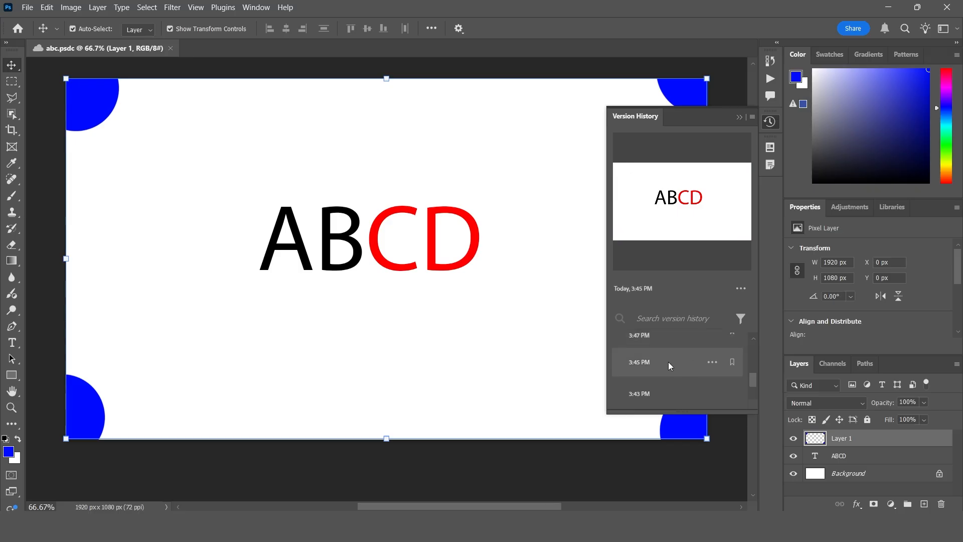
pyautogui.click(711, 362)
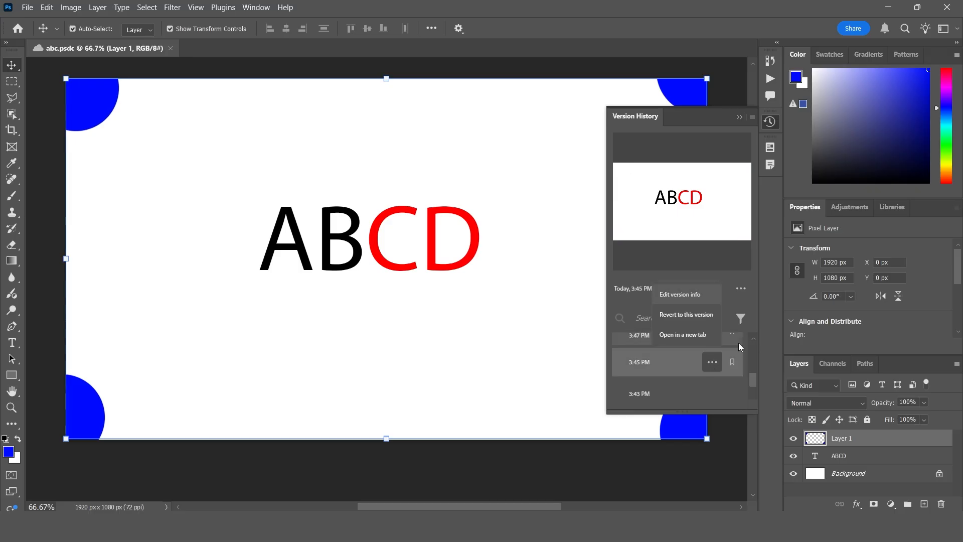
pyautogui.click(696, 295)
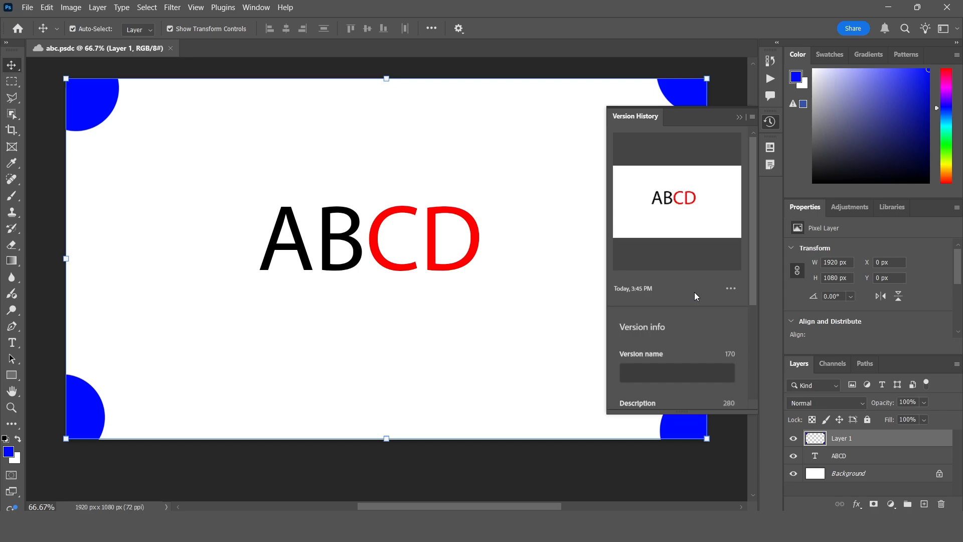
pyautogui.click(640, 370)
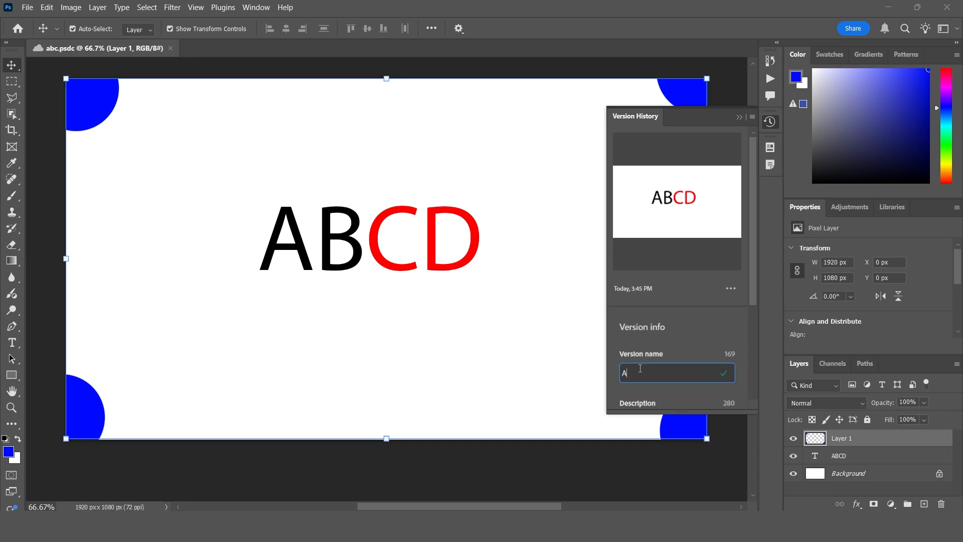
pyautogui.write('ABCD')
pyautogui.scroll(-3, 697, 351)
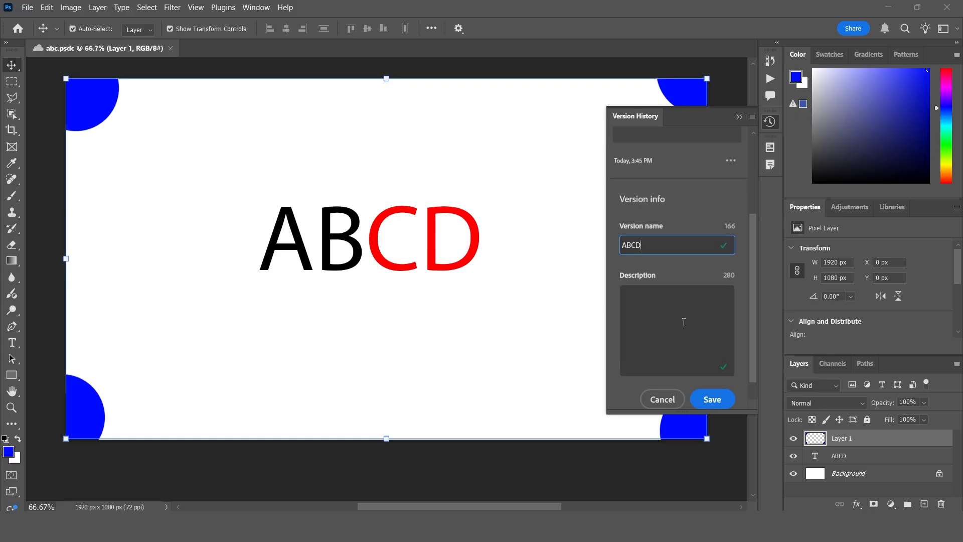
pyautogui.click(716, 399)
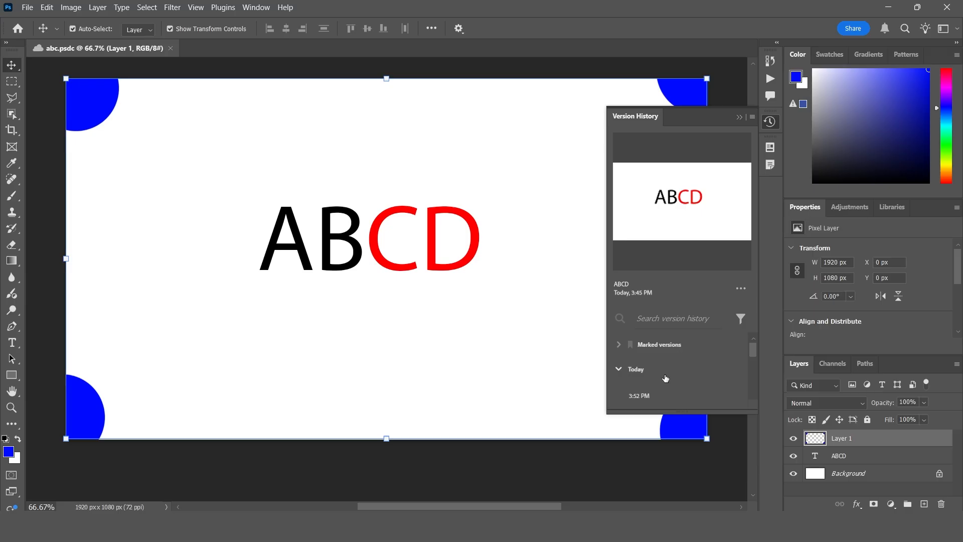
# Compare the "brush" and "ABCD" versions in the Version History and revert the document to "ABCD".
pyautogui.scroll(-2, 670, 377)
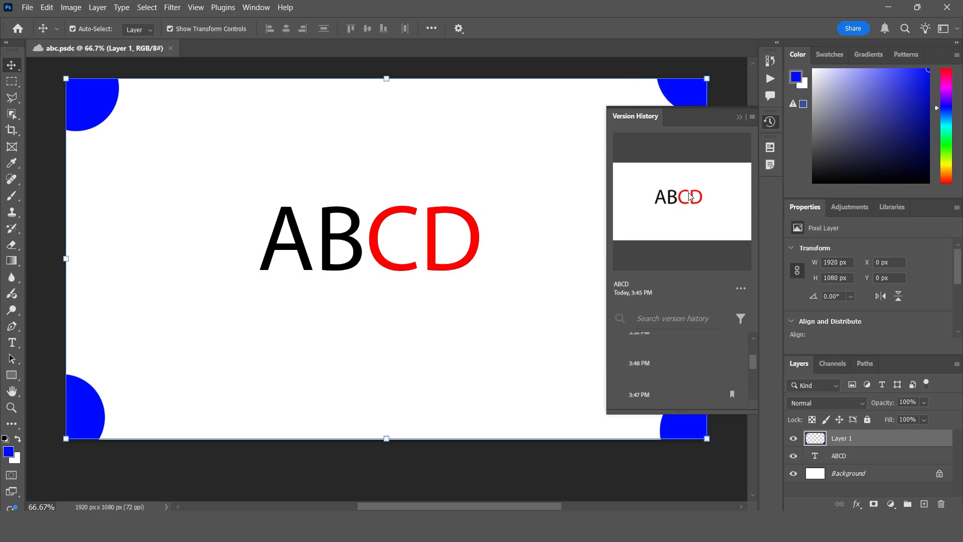
pyautogui.scroll(-1, 671, 393)
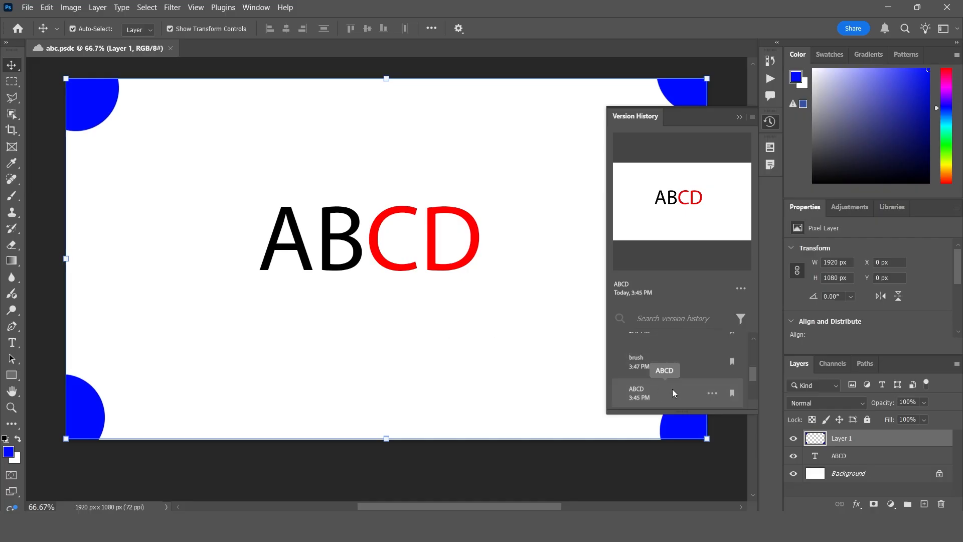
pyautogui.click(636, 360)
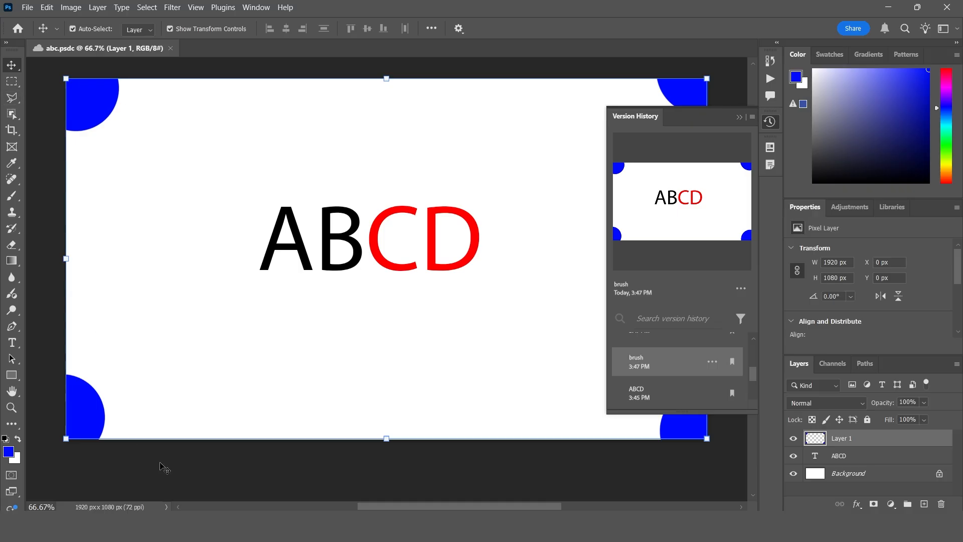
pyautogui.click(650, 396)
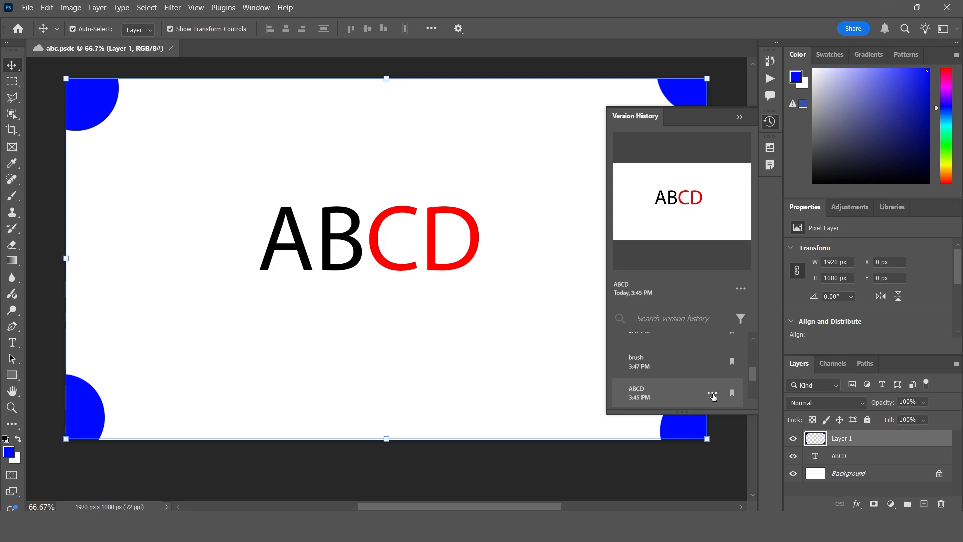
pyautogui.click(712, 394)
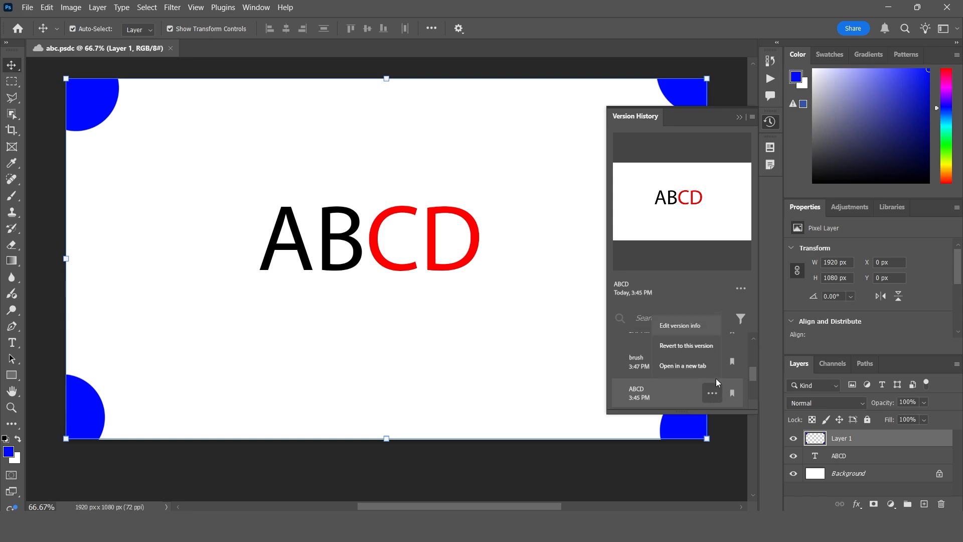
pyautogui.click(695, 346)
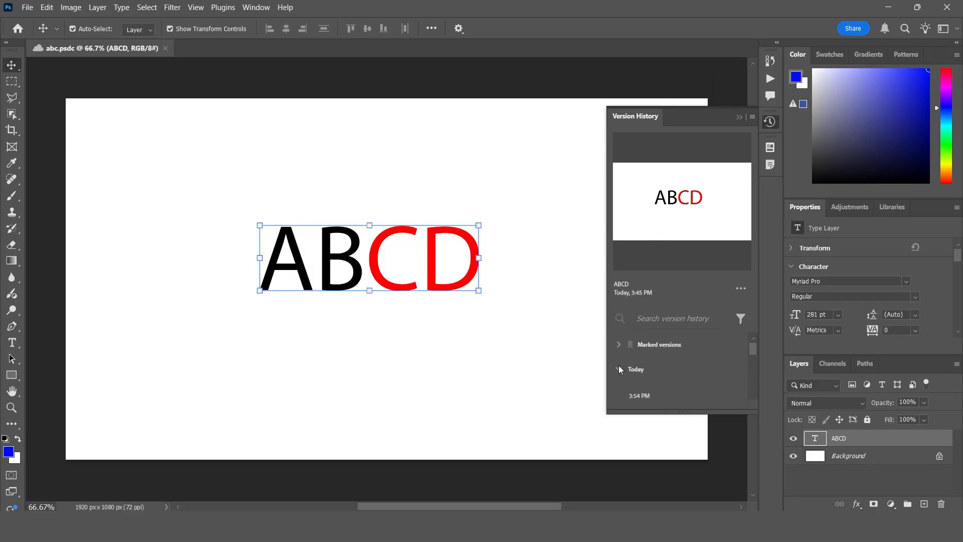
# Revert the document to the version named "brush" from the Version History.
pyautogui.click(660, 390)
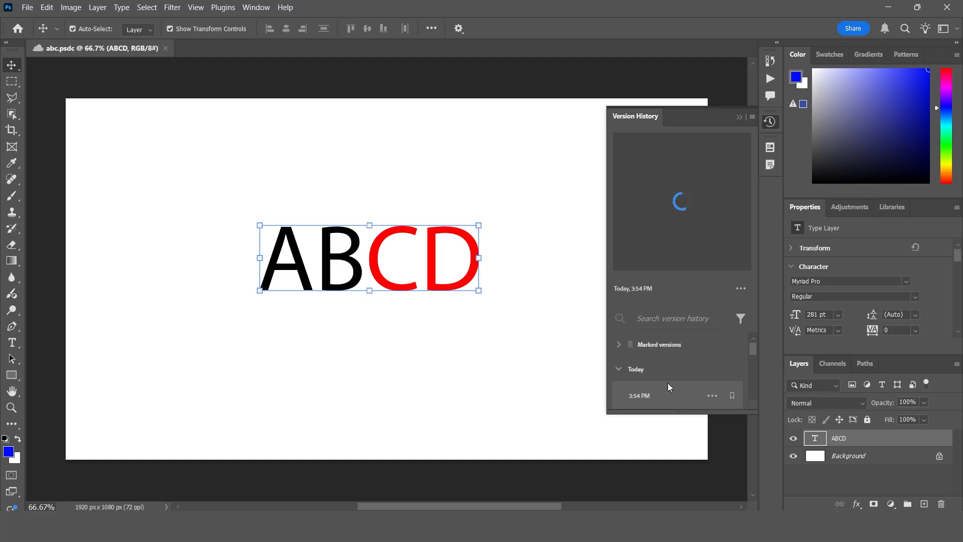
pyautogui.scroll(-2, 667, 383)
pyautogui.click(659, 391)
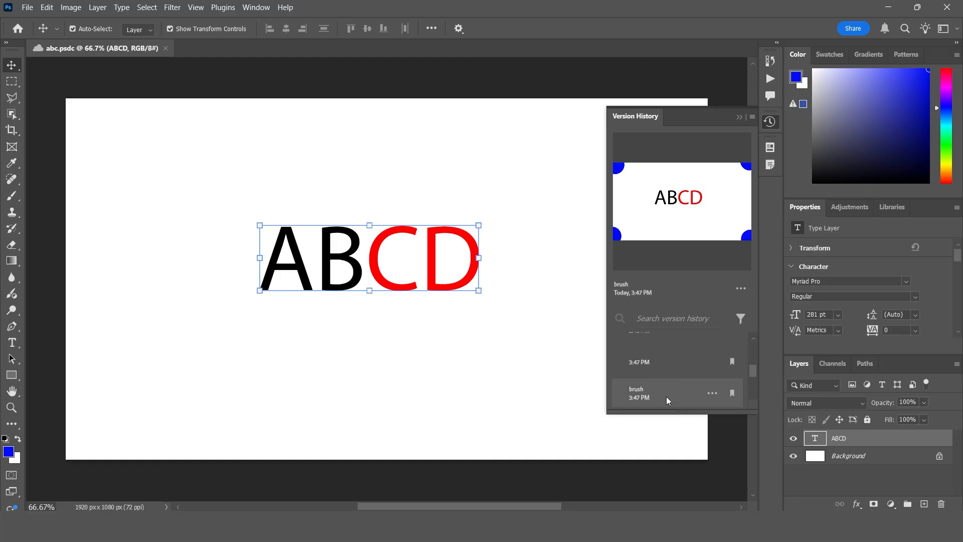
pyautogui.click(712, 393)
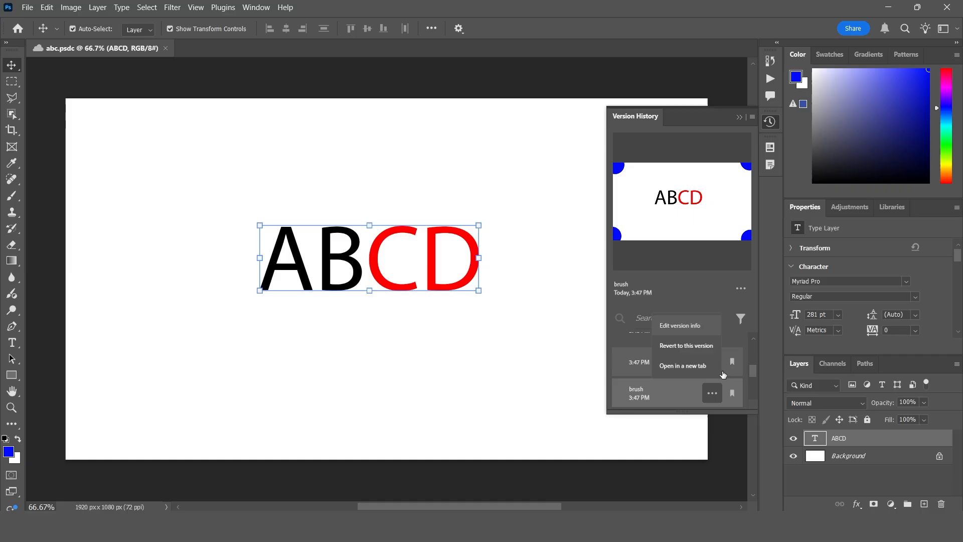
pyautogui.click(701, 343)
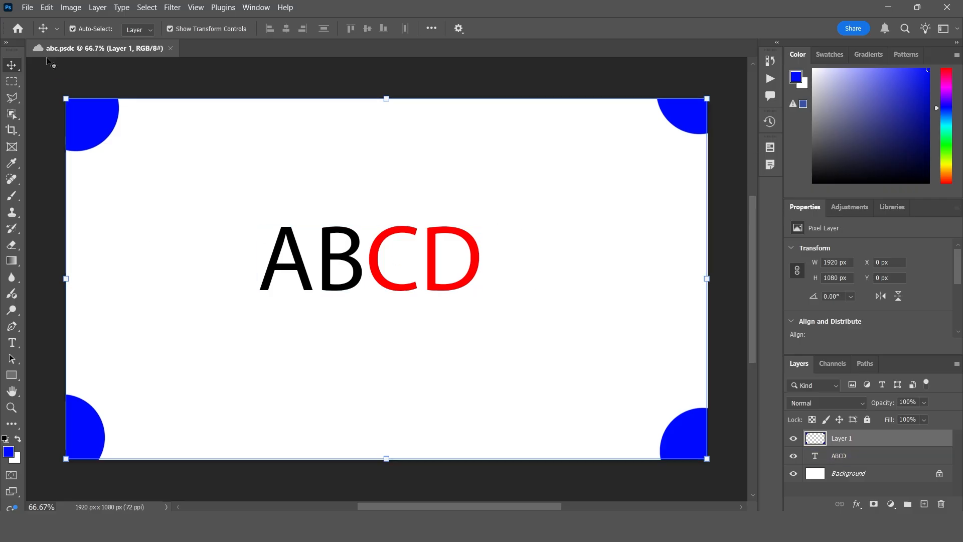
# Show the Version History once more and collapse it again.
pyautogui.click(24, 7)
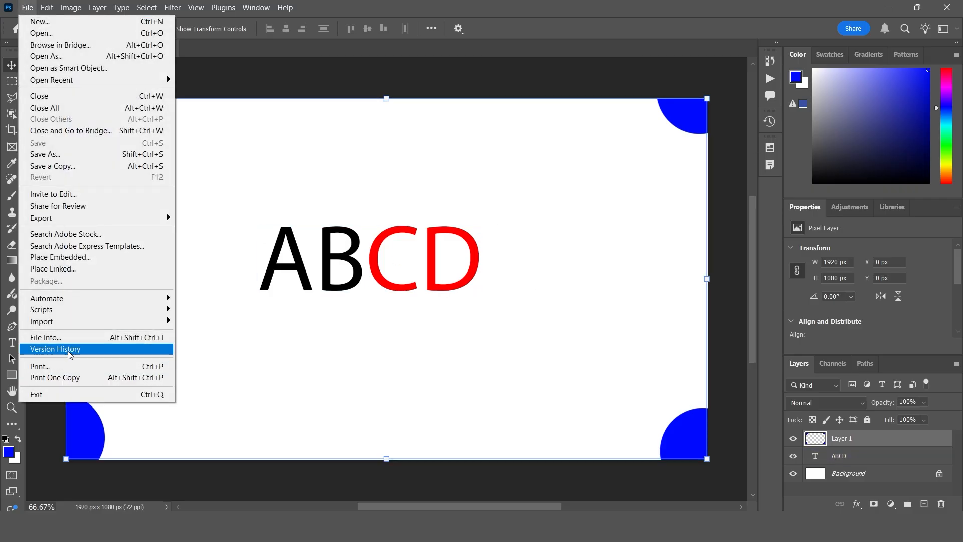
pyautogui.click(136, 352)
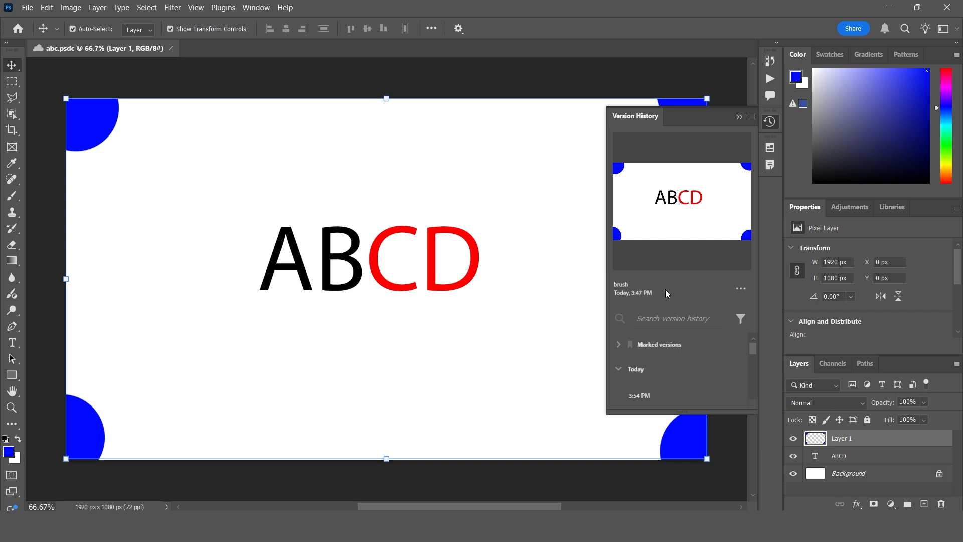
pyautogui.click(738, 118)
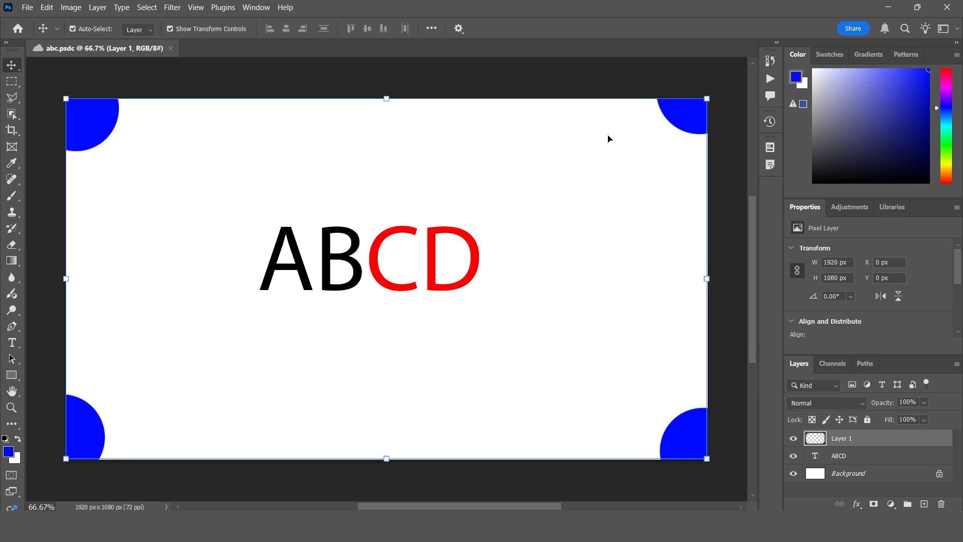
# Open the Print settings of the document and examine the Adobe PDF printer's conversion properties.
pyautogui.click(27, 7)
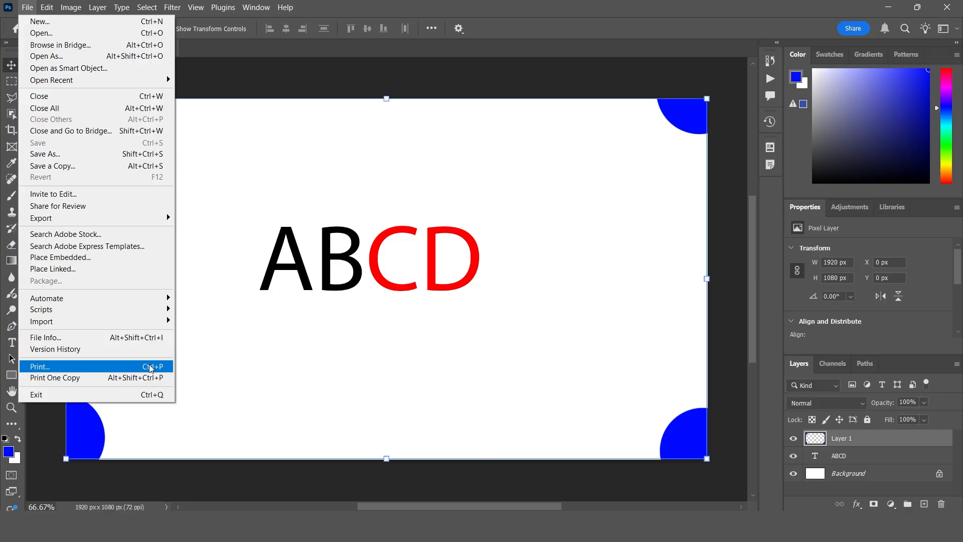
pyautogui.click(157, 365)
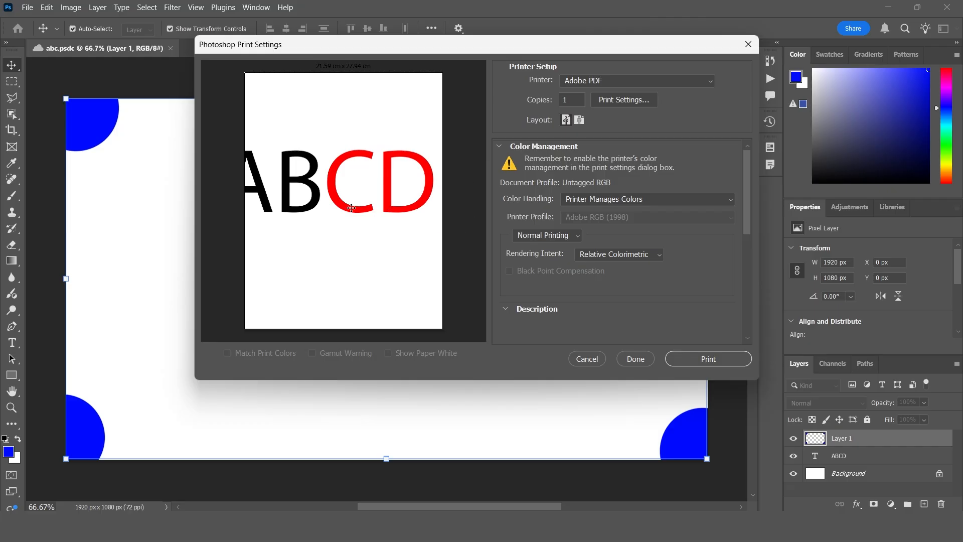
pyautogui.click(626, 100)
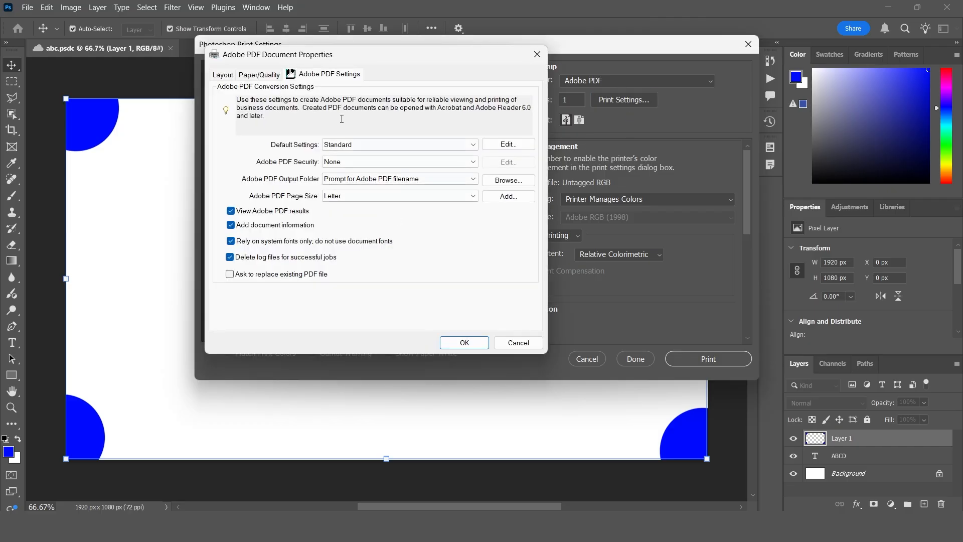
pyautogui.click(536, 54)
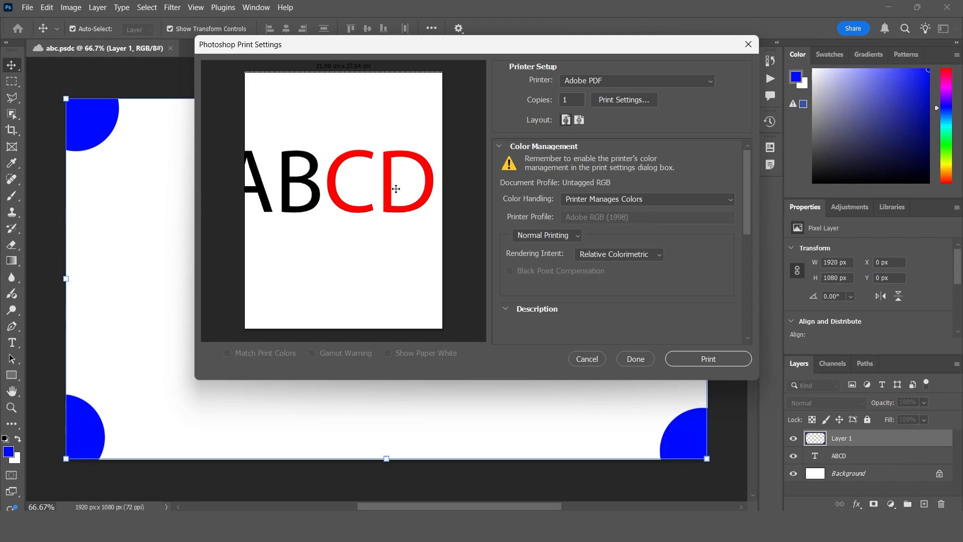
# Try the landscape and portrait page layouts in the Print settings and cancel without printing.
pyautogui.click(579, 120)
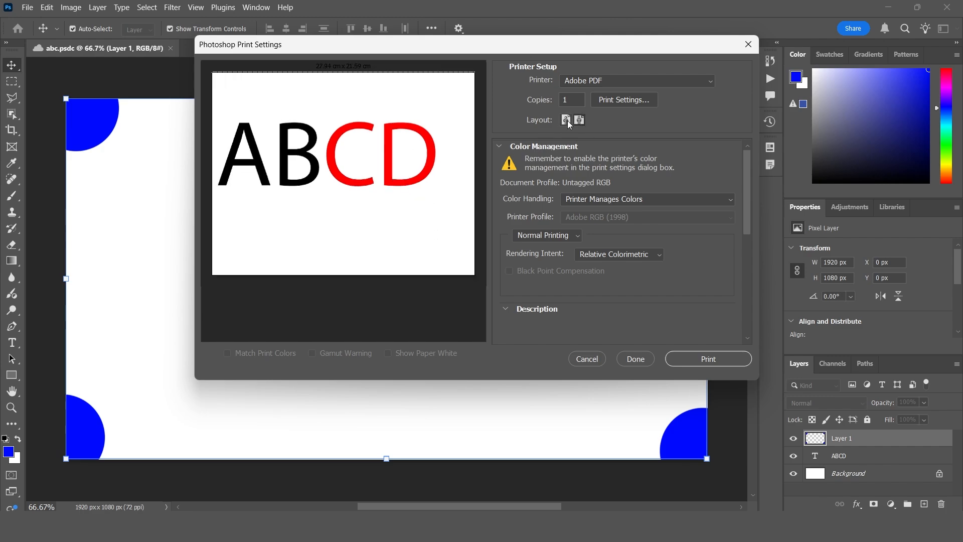
pyautogui.click(566, 120)
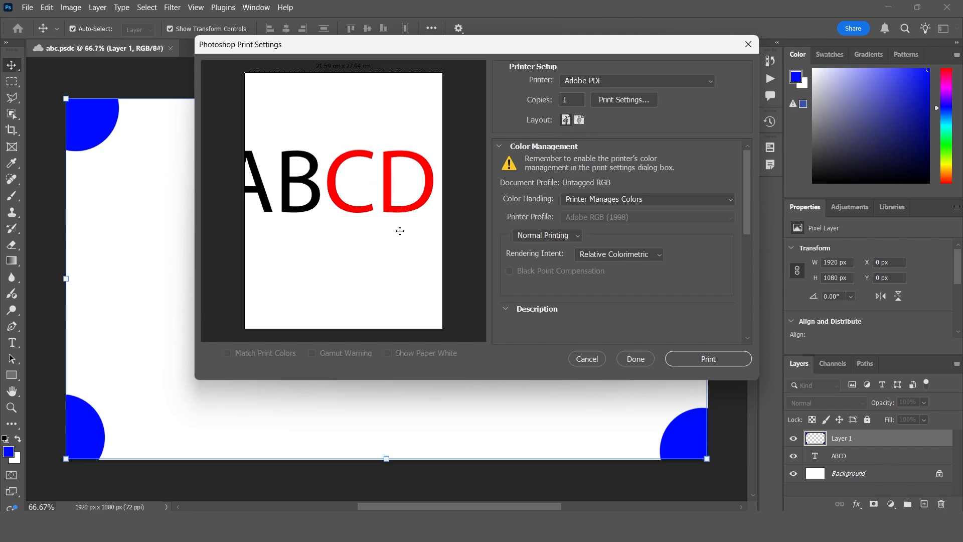
pyautogui.click(579, 120)
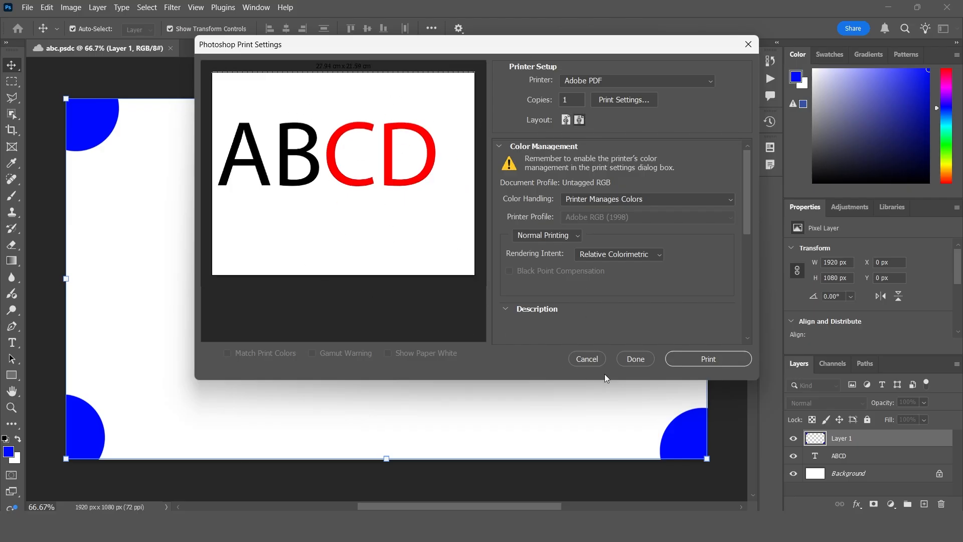
pyautogui.click(587, 360)
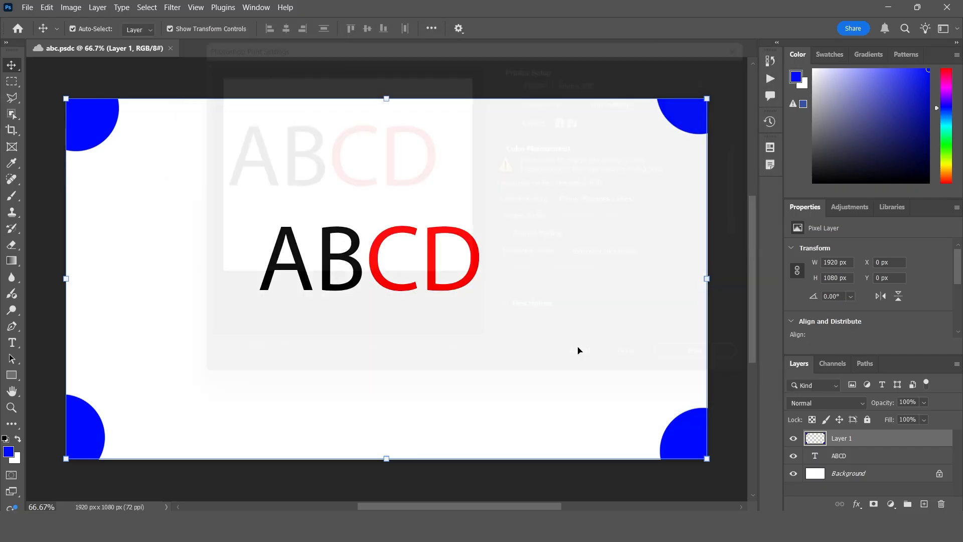
# Look up the Print One Copy command for the document.
pyautogui.click(27, 7)
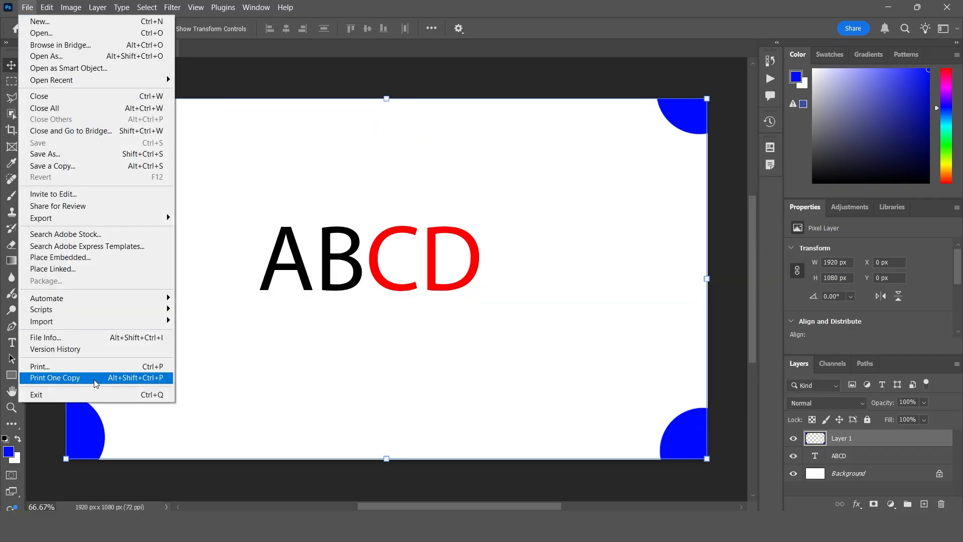